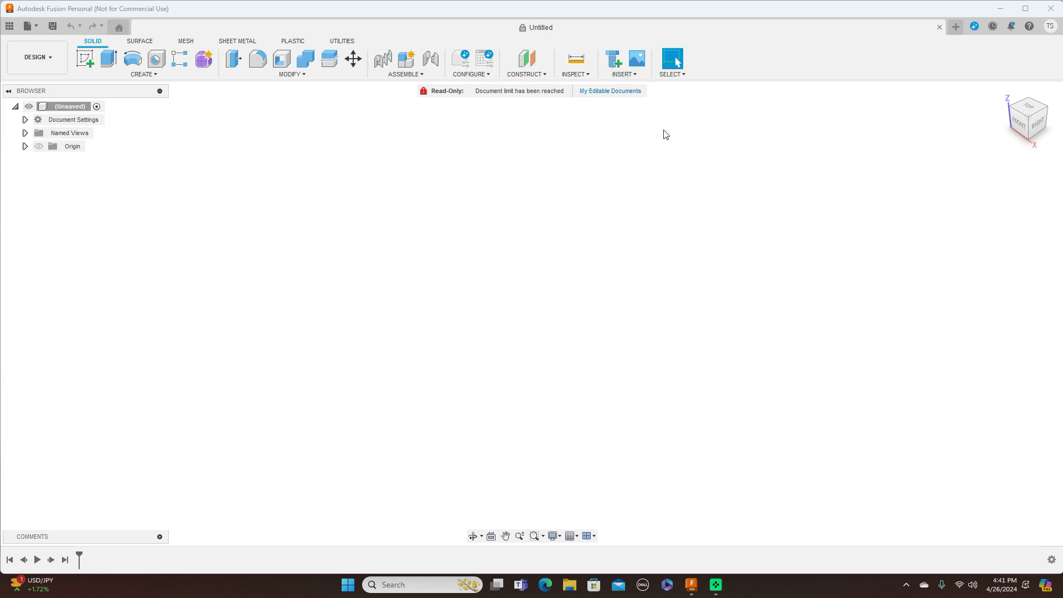
# Step: Start a new canvas from the Extra 300 pic.jpg image on USB Drive (D:)
pyautogui.click(636, 76)
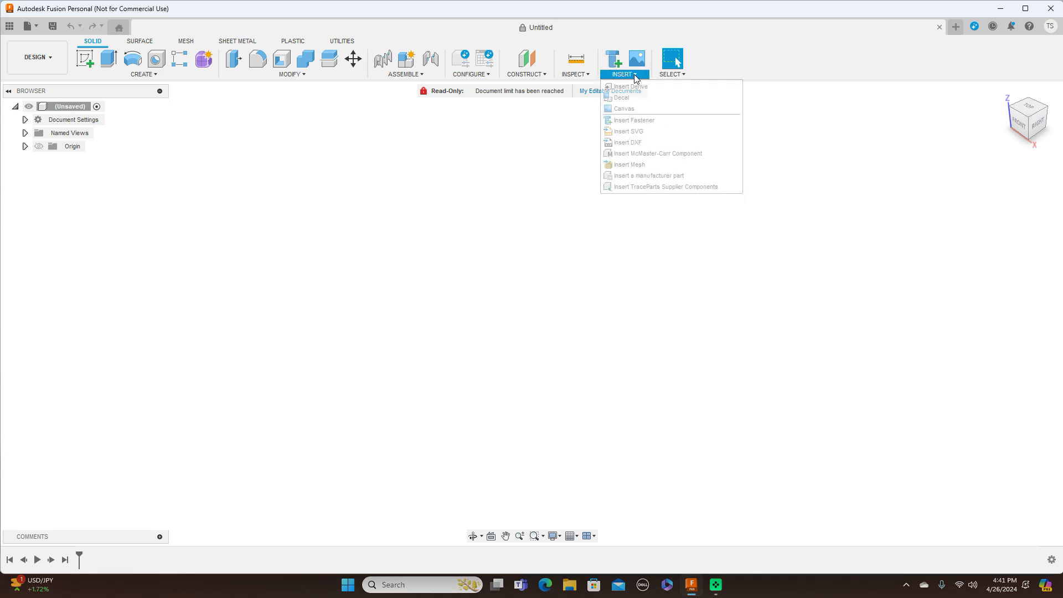
pyautogui.click(632, 110)
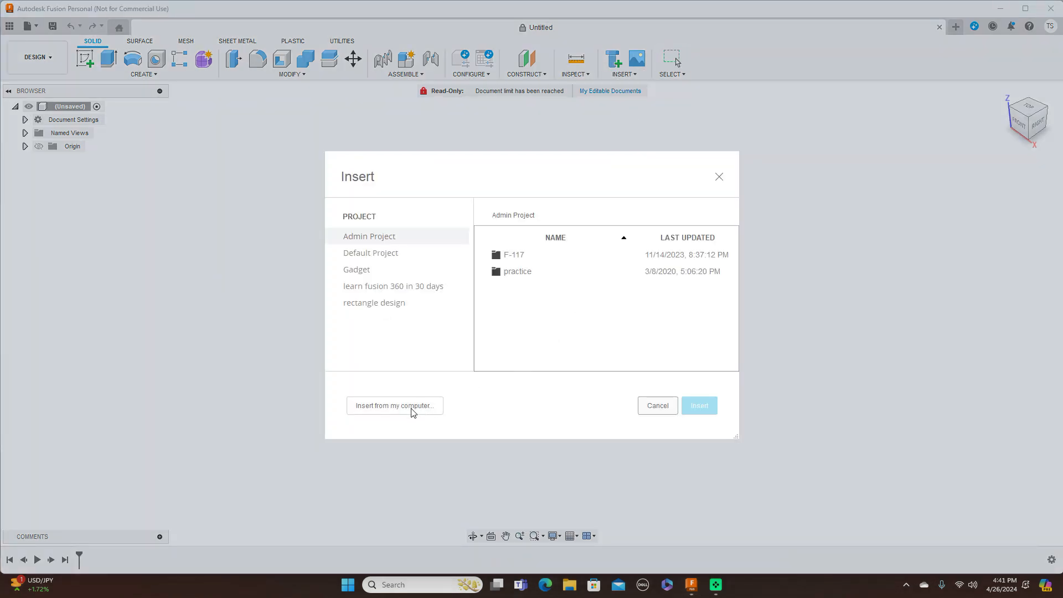
pyautogui.click(411, 407)
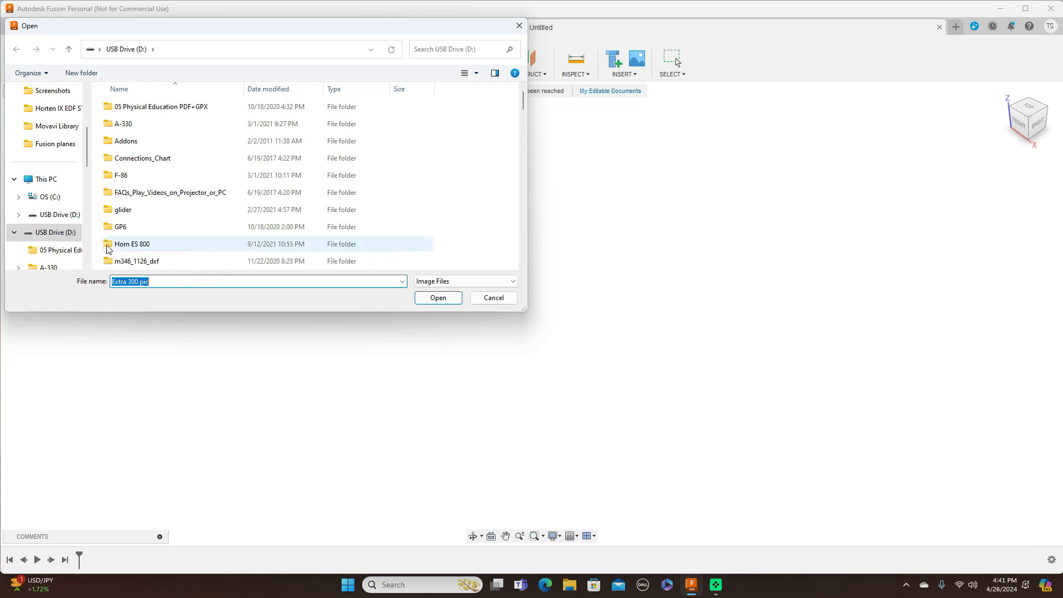
pyautogui.click(438, 298)
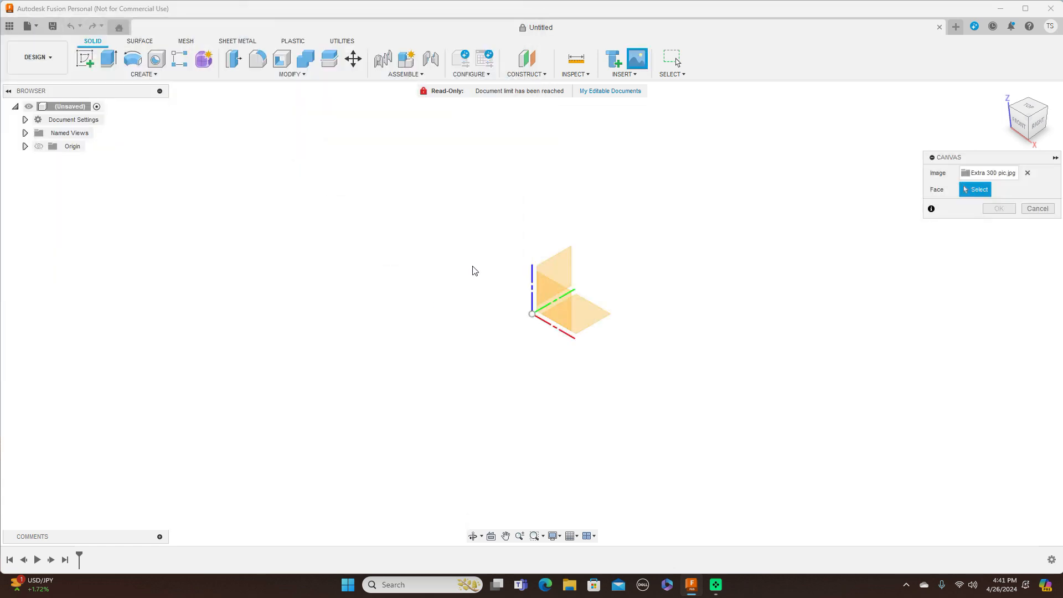
# Step: Place the blueprint on the YZ plane, seen from the right, enlarged to scale 8.52
pyautogui.click(565, 265)
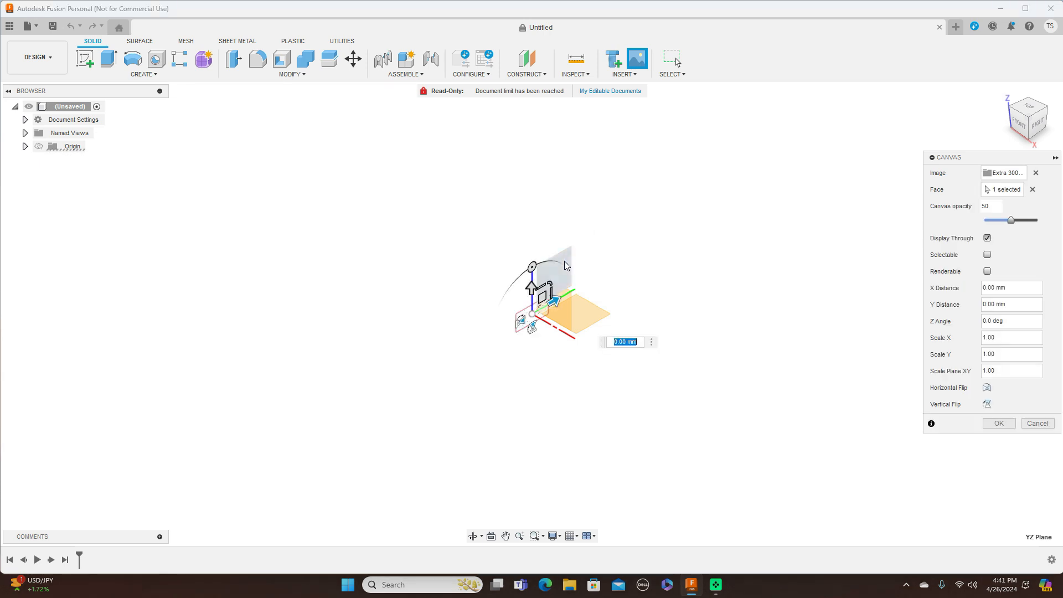
pyautogui.click(1038, 132)
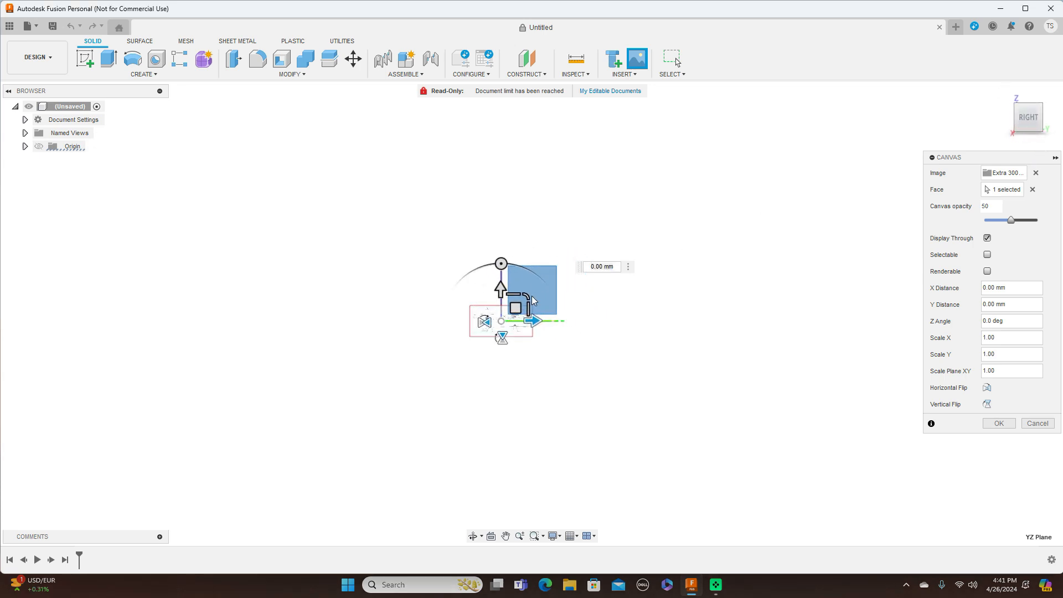
pyautogui.moveTo(525, 298); pyautogui.dragTo(658, 224)
pyautogui.scroll(3, 657, 225)
pyautogui.moveTo(658, 225); pyautogui.dragTo(736, 171, button='middle')
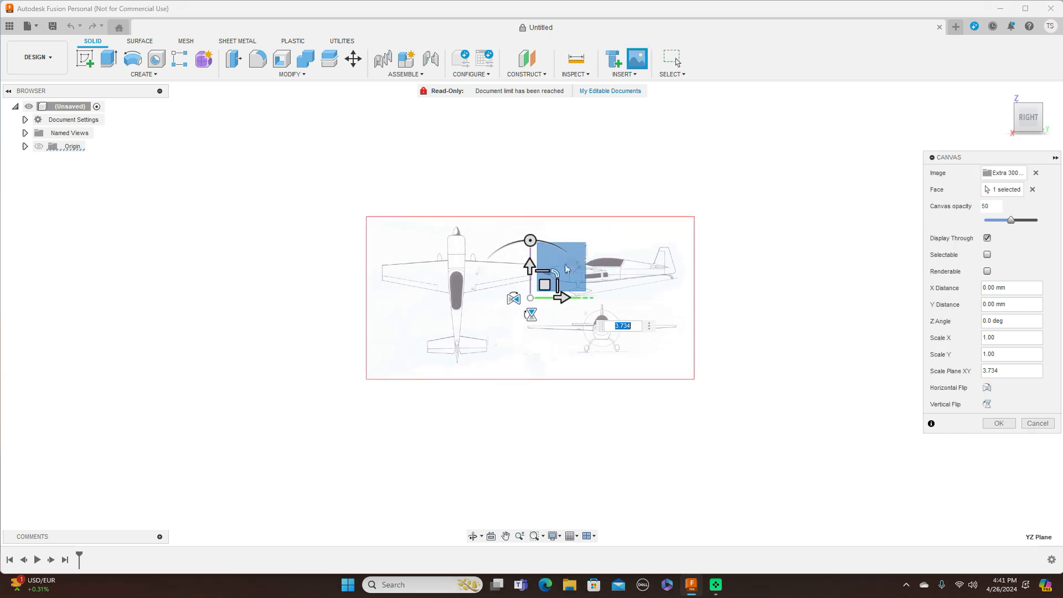
pyautogui.moveTo(552, 279); pyautogui.dragTo(594, 245)
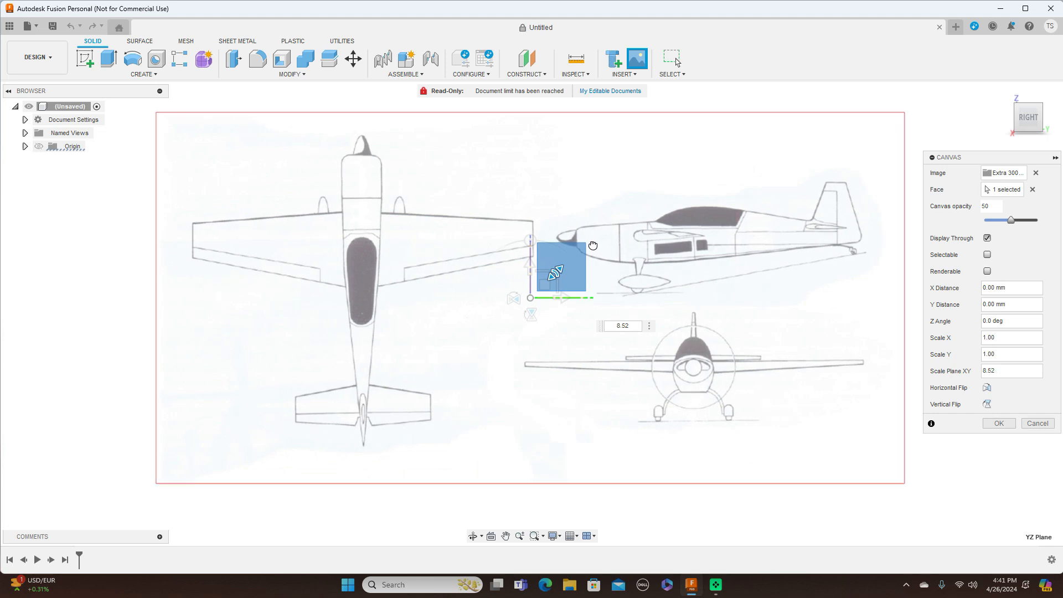
pyautogui.click(999, 424)
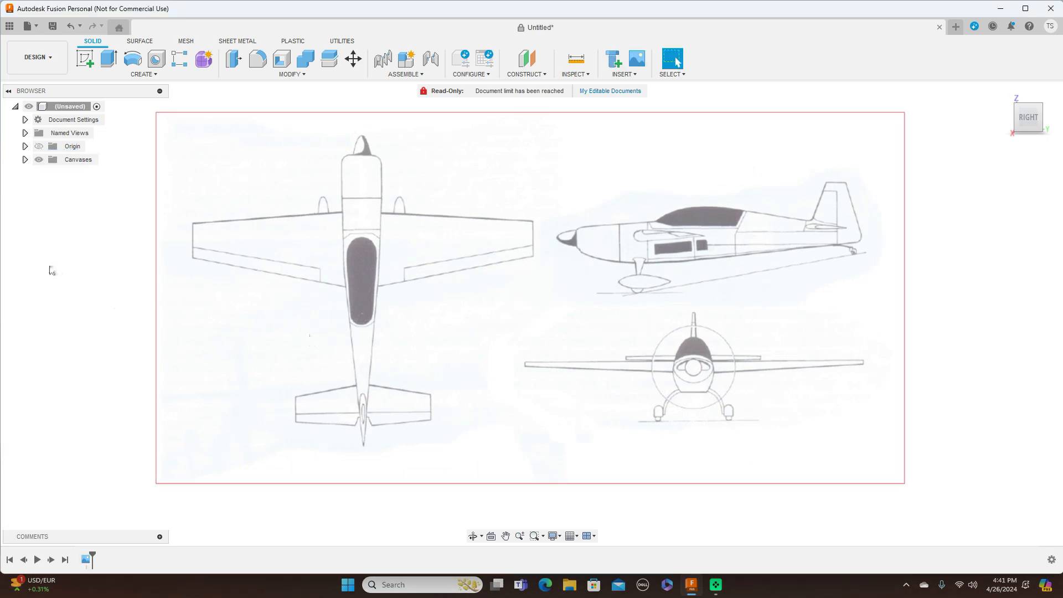
# Step: Rename the Extra 300 pic canvas in the browser to 'Side'
pyautogui.click(25, 160)
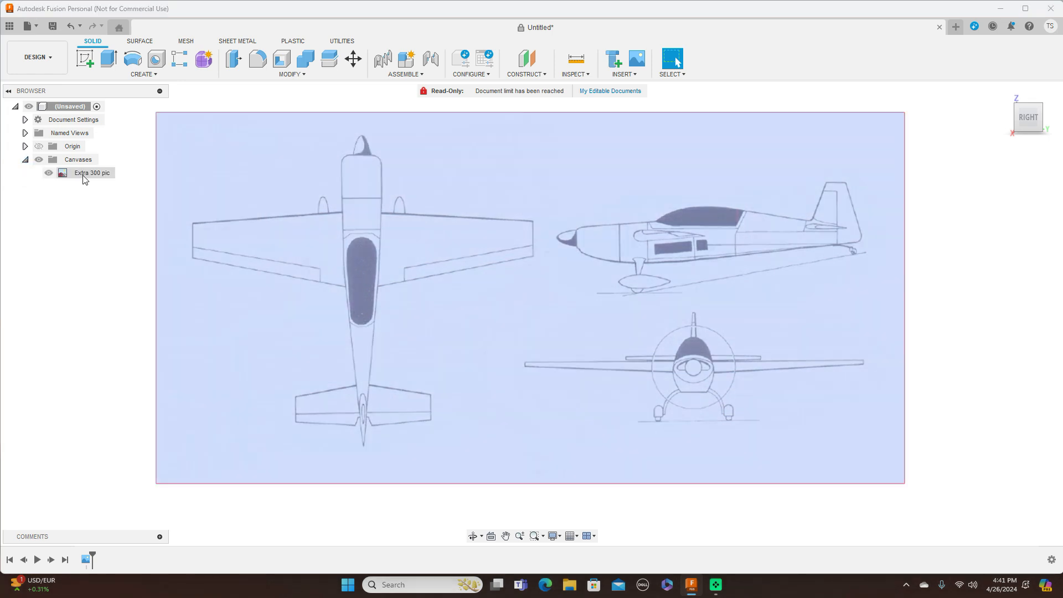
pyautogui.click(85, 178)
pyautogui.doubleClick(84, 176)
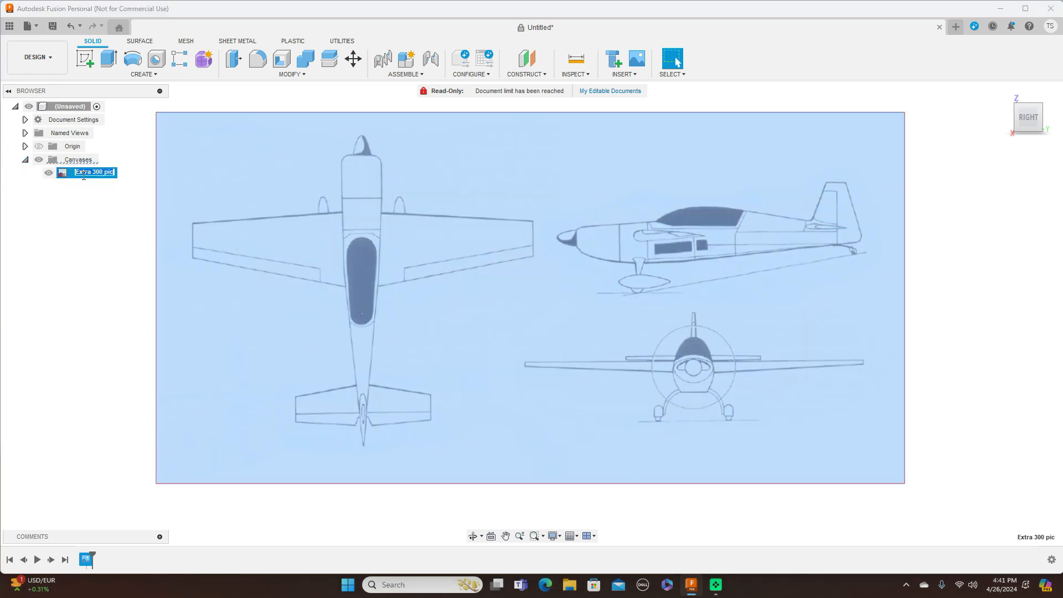
pyautogui.press('BackSpace')
pyautogui.write('Side')
pyautogui.press('Return')
pyautogui.click(797, 343)
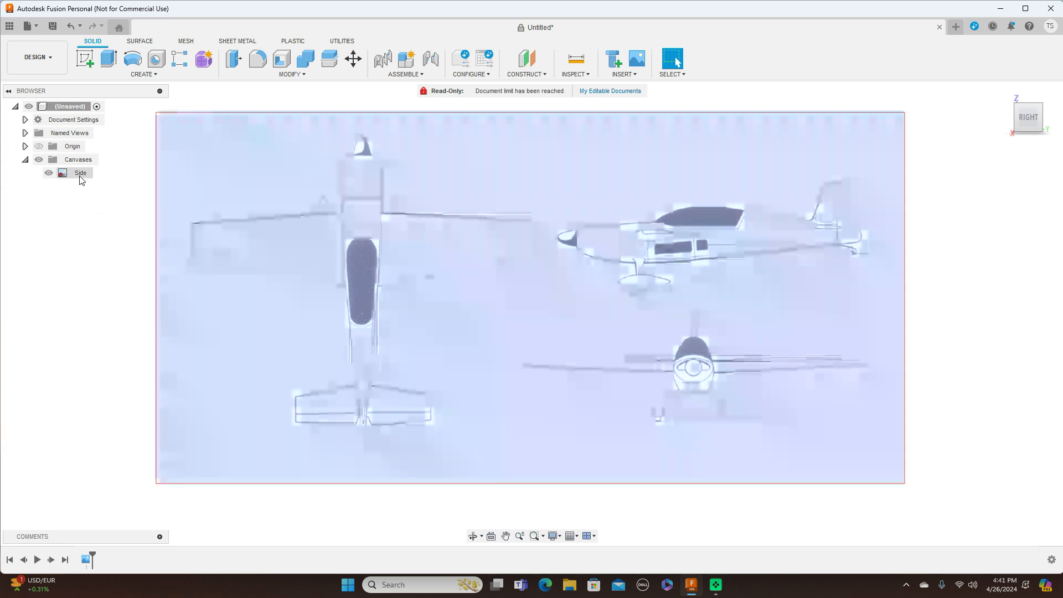
pyautogui.rightClick(81, 176)
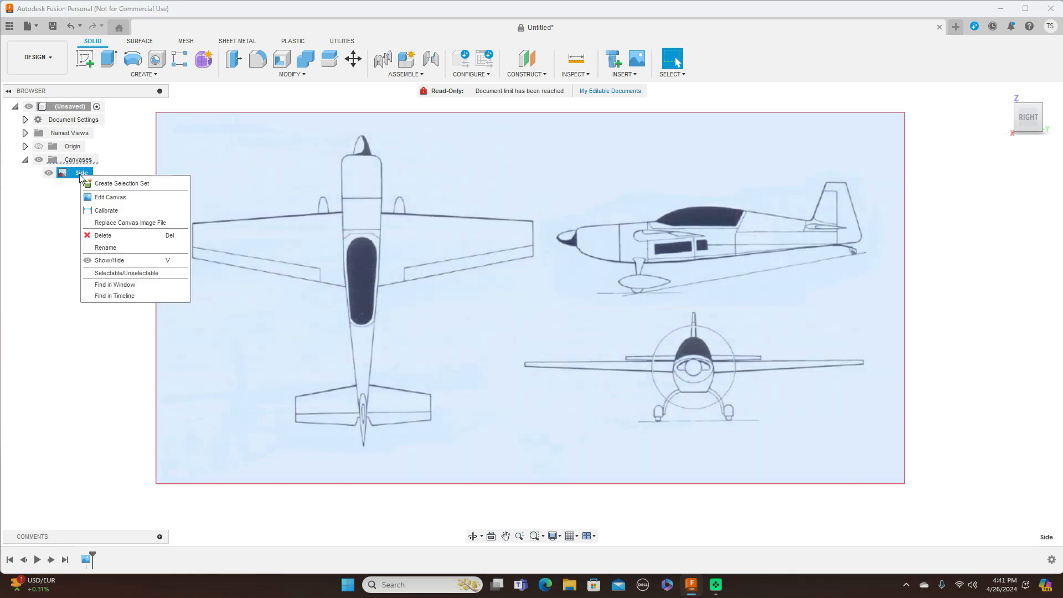
# Step: Calibrate the Side canvas so the nose-to-tail distance measures 2000 mm
pyautogui.click(105, 211)
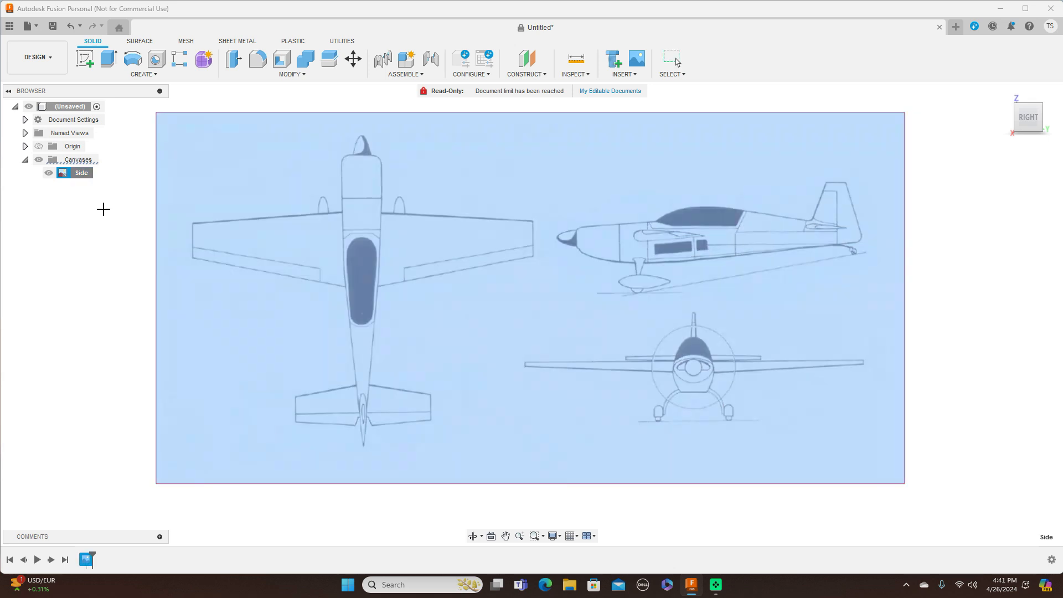
pyautogui.moveTo(537, 282); pyautogui.dragTo(366, 276, button='middle')
pyautogui.scroll(3, 366, 276)
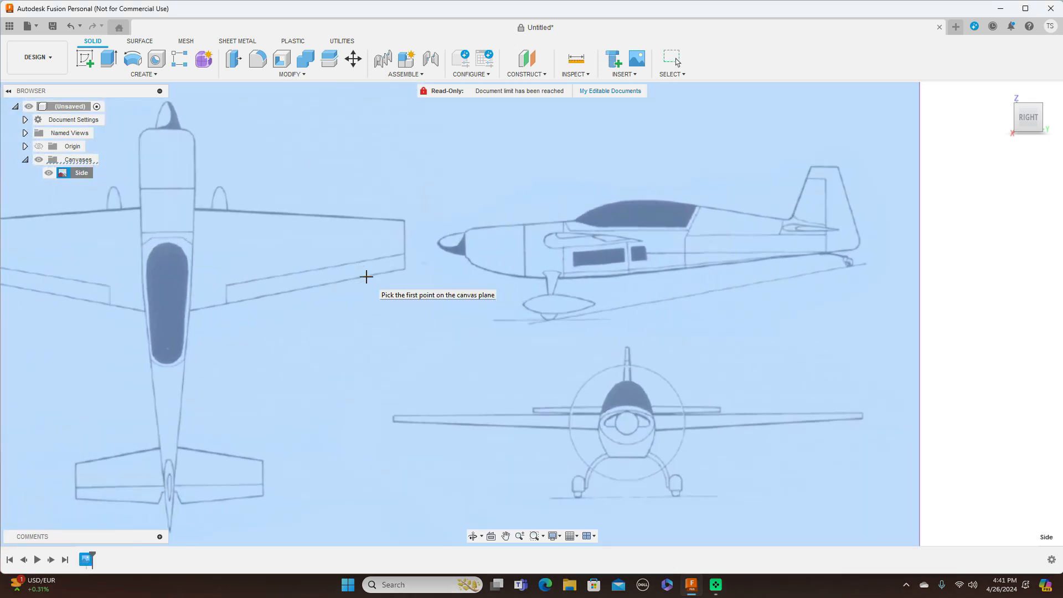
pyautogui.moveTo(548, 280); pyautogui.dragTo(427, 279, button='middle')
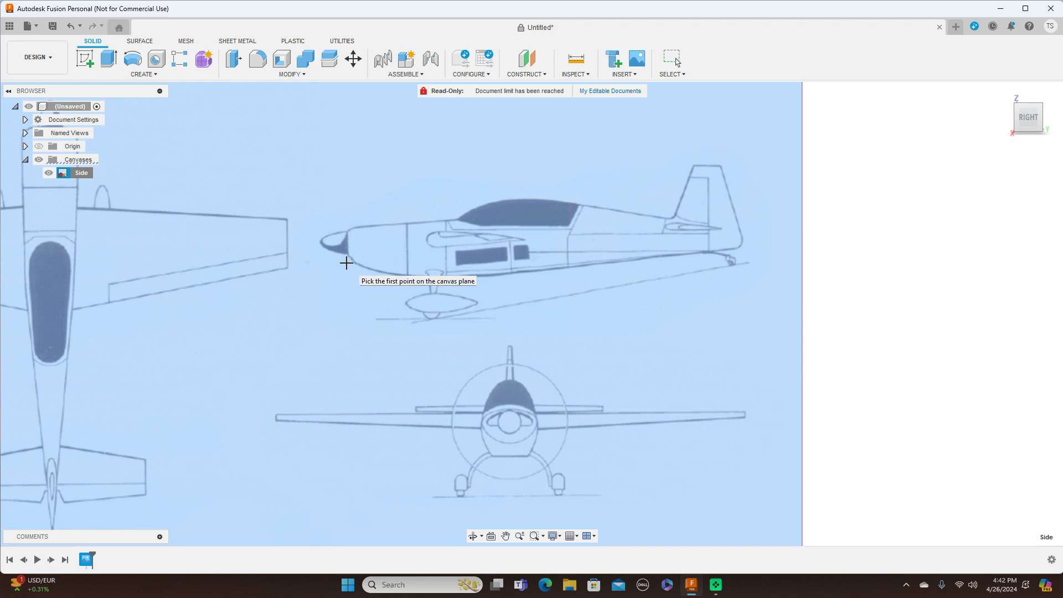
pyautogui.click(348, 262)
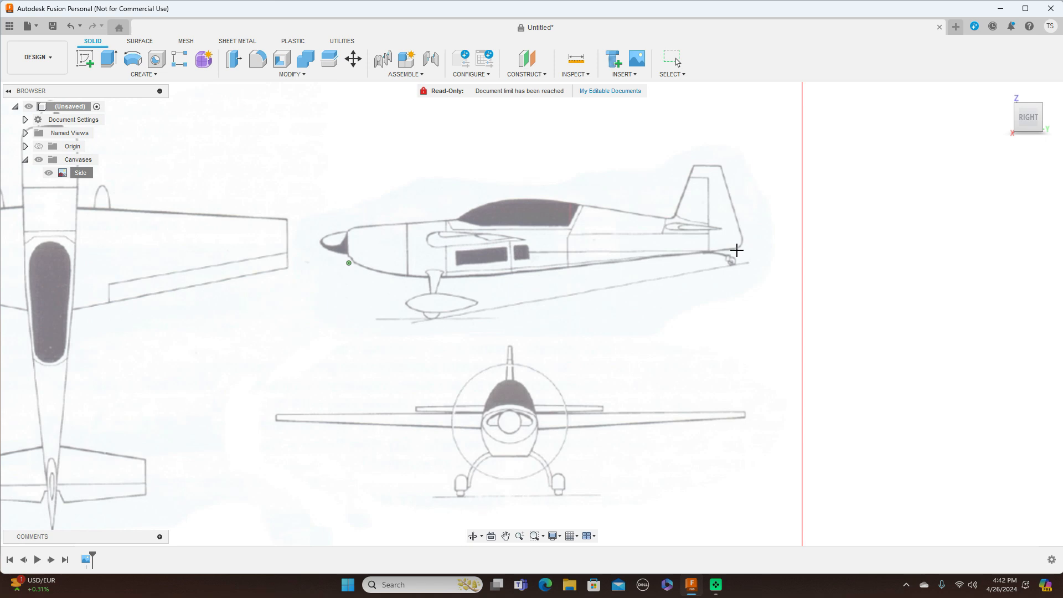
pyautogui.click(743, 250)
pyautogui.press('BackSpace')
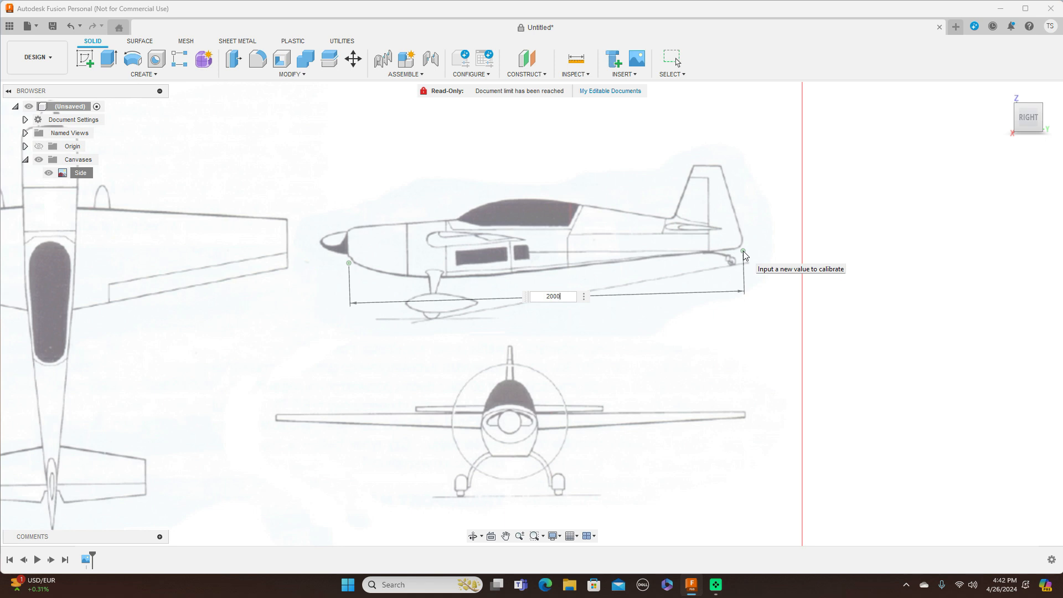
pyautogui.write('2000')
pyautogui.press('Return')
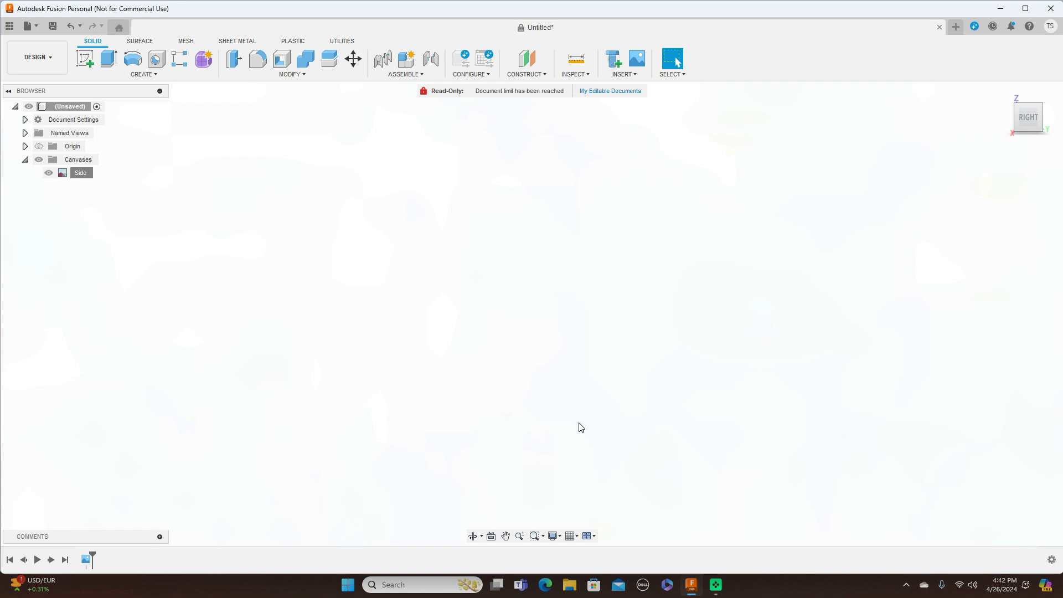
# Step: Zoom out to the full three-view blueprint and turn on Origin visibility
pyautogui.scroll(-10, 580, 428)
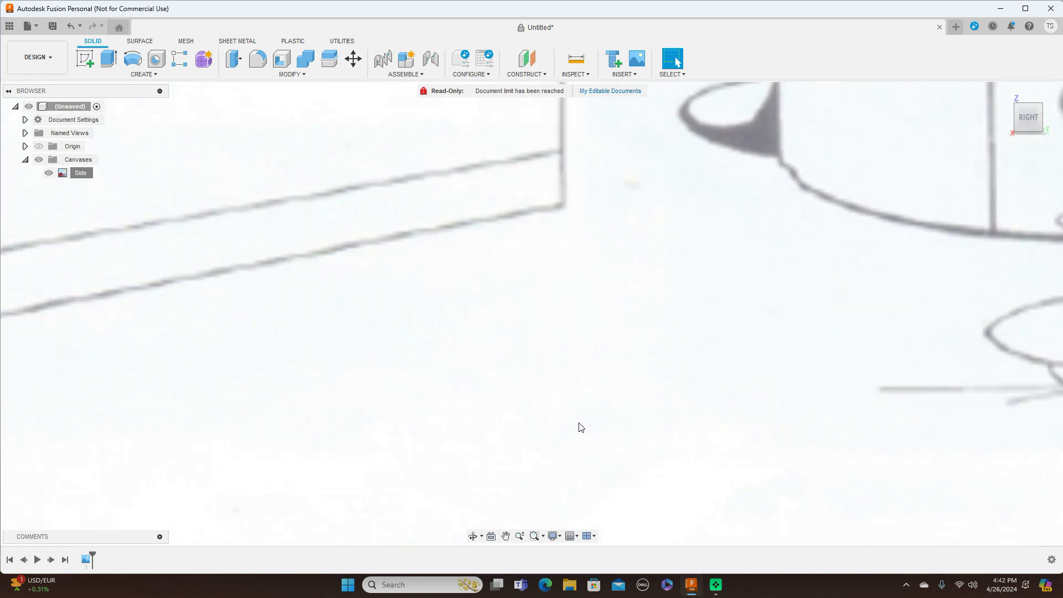
pyautogui.scroll(-2, 578, 423)
pyautogui.scroll(-1, 763, 375)
pyautogui.moveTo(763, 375); pyautogui.dragTo(688, 335, button='middle')
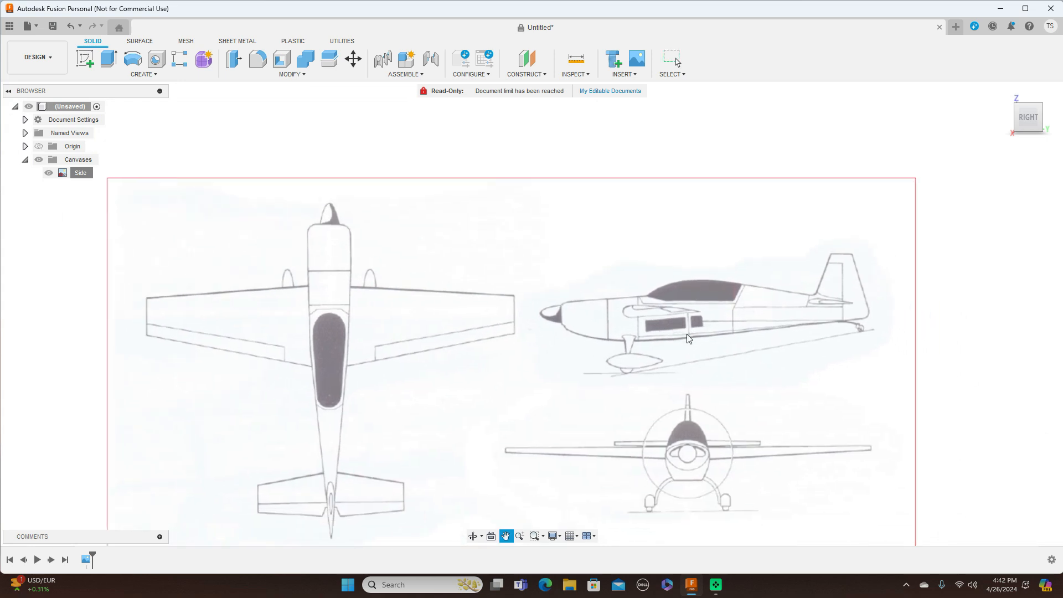
pyautogui.click(39, 146)
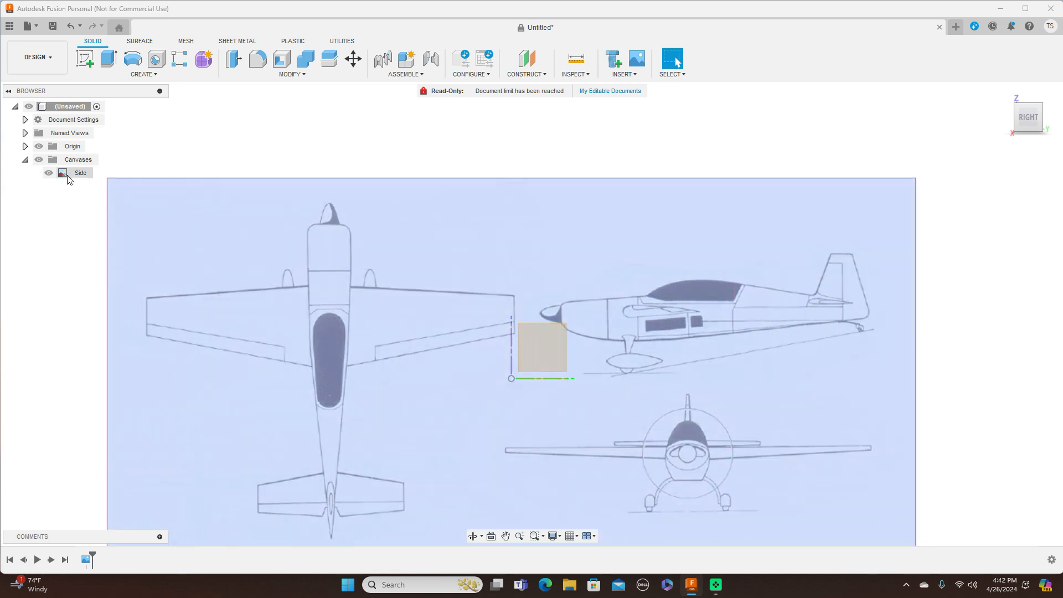
pyautogui.rightClick(73, 174)
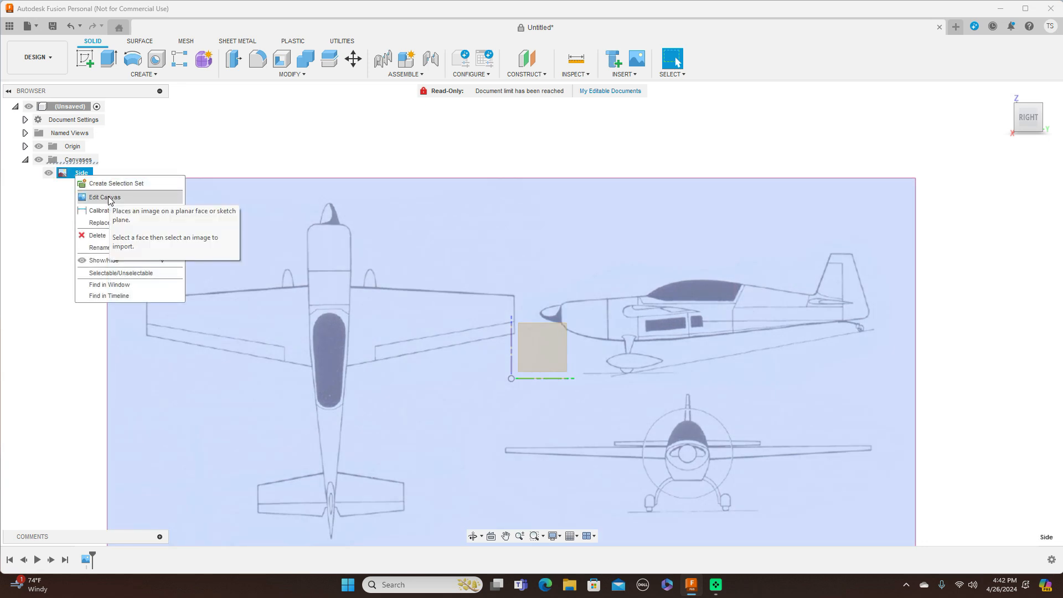
# Step: Move the Side canvas so the nose sits at the origin (offset -179.313 mm, -424.737 mm)
pyautogui.click(105, 198)
pyautogui.moveTo(675, 261); pyautogui.dragTo(681, 177, button='middle')
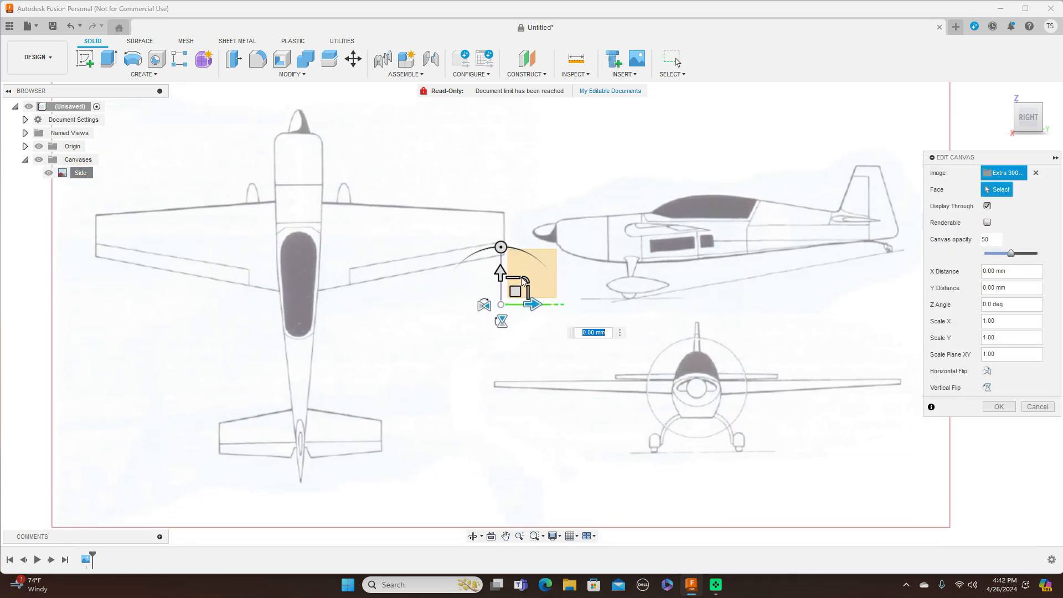
pyautogui.moveTo(517, 297); pyautogui.dragTo(486, 363)
pyautogui.scroll(4, 611, 370)
pyautogui.moveTo(610, 367); pyautogui.dragTo(613, 355, button='middle')
pyautogui.moveTo(285, 368); pyautogui.dragTo(284, 368)
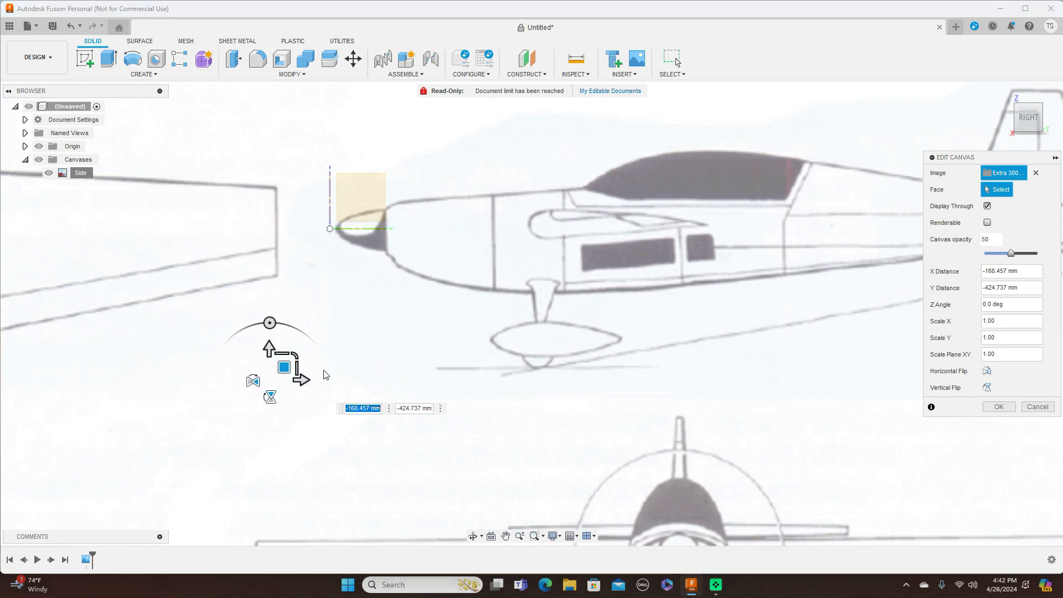
pyautogui.moveTo(283, 367); pyautogui.dragTo(281, 370)
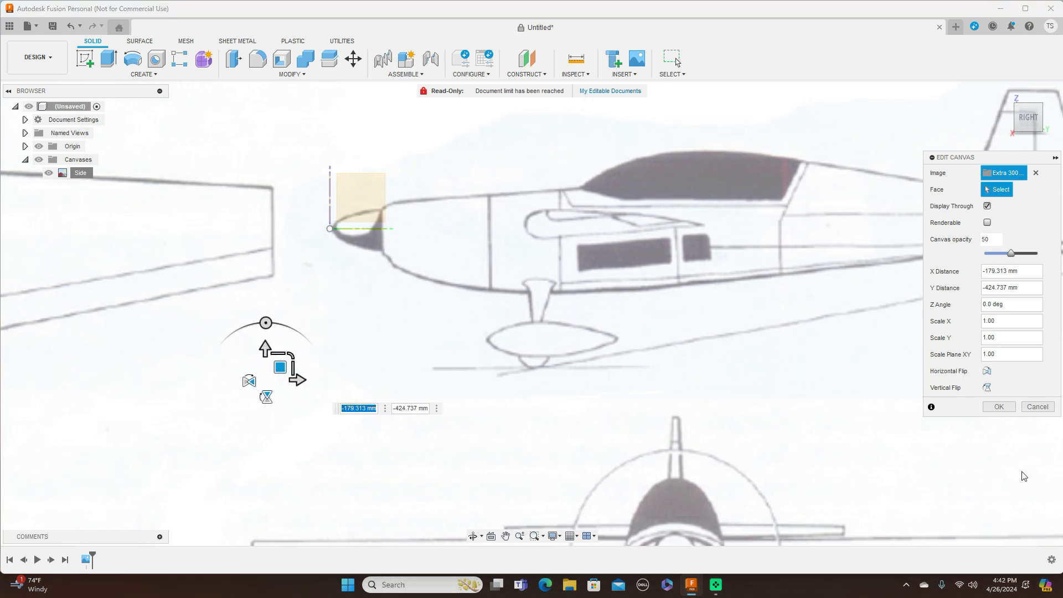
pyautogui.click(1011, 409)
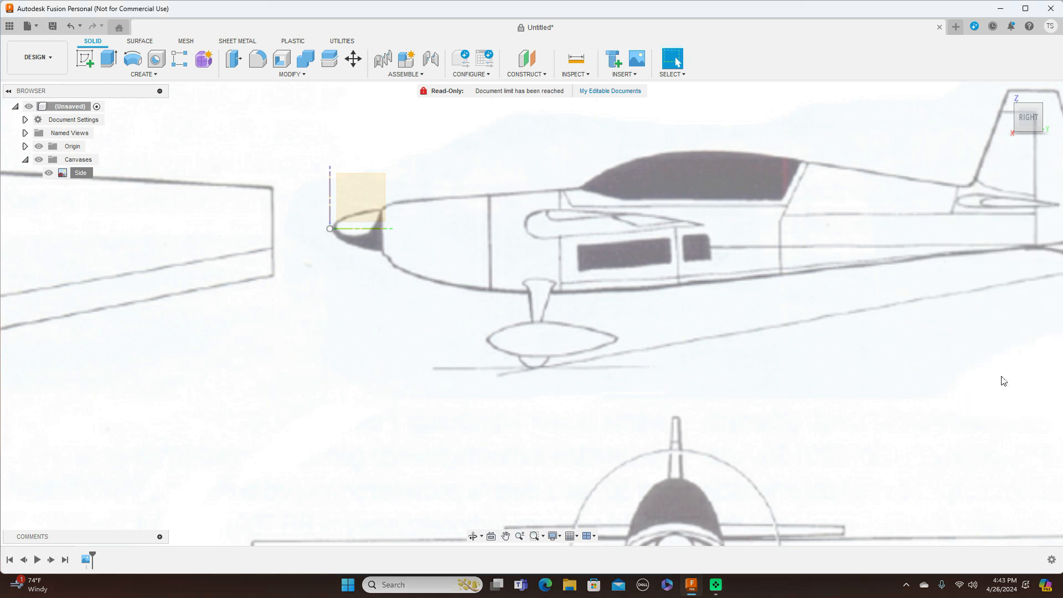
pyautogui.scroll(-5, 952, 324)
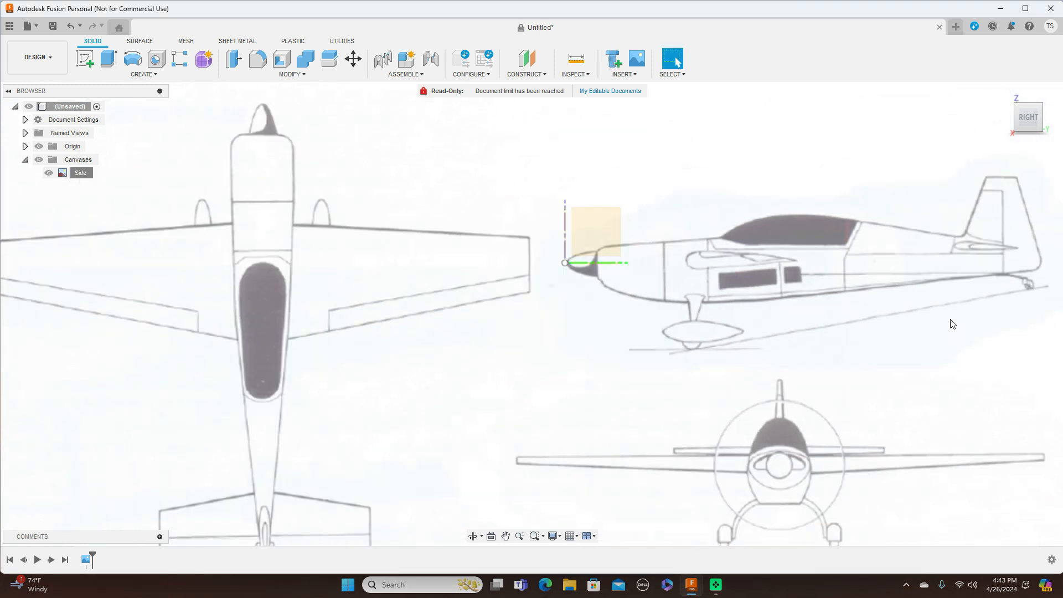
# Step: From the top view, start another canvas with the Extra 300 pic image
pyautogui.click(1029, 98)
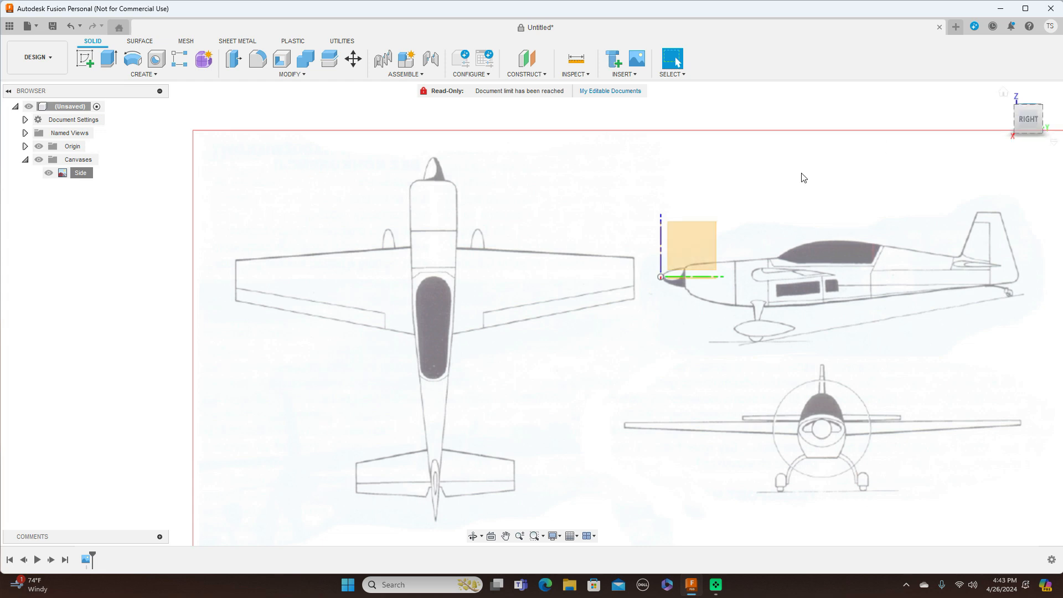
pyautogui.click(636, 76)
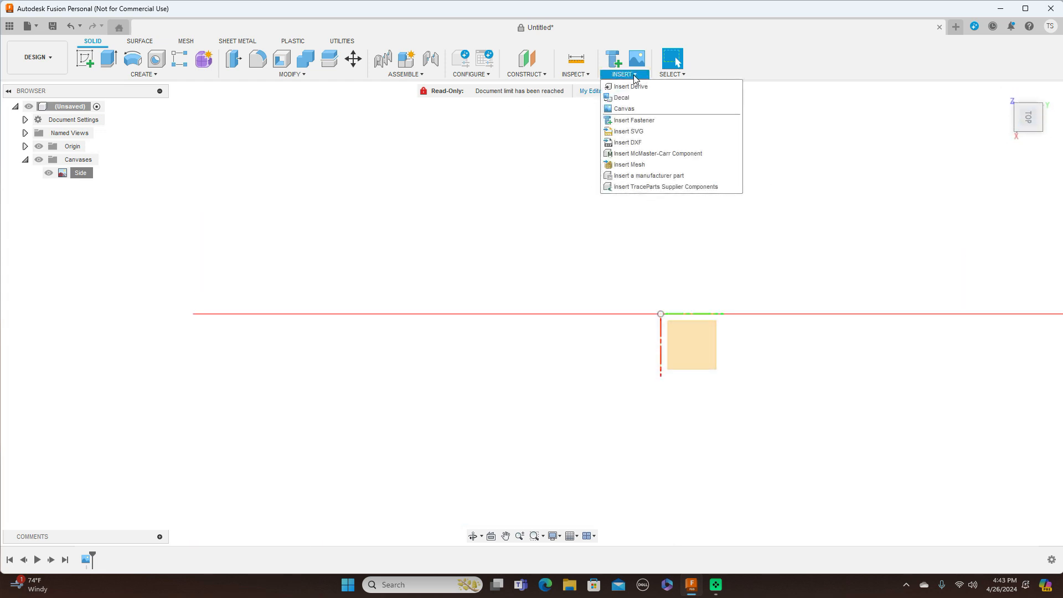
pyautogui.click(636, 111)
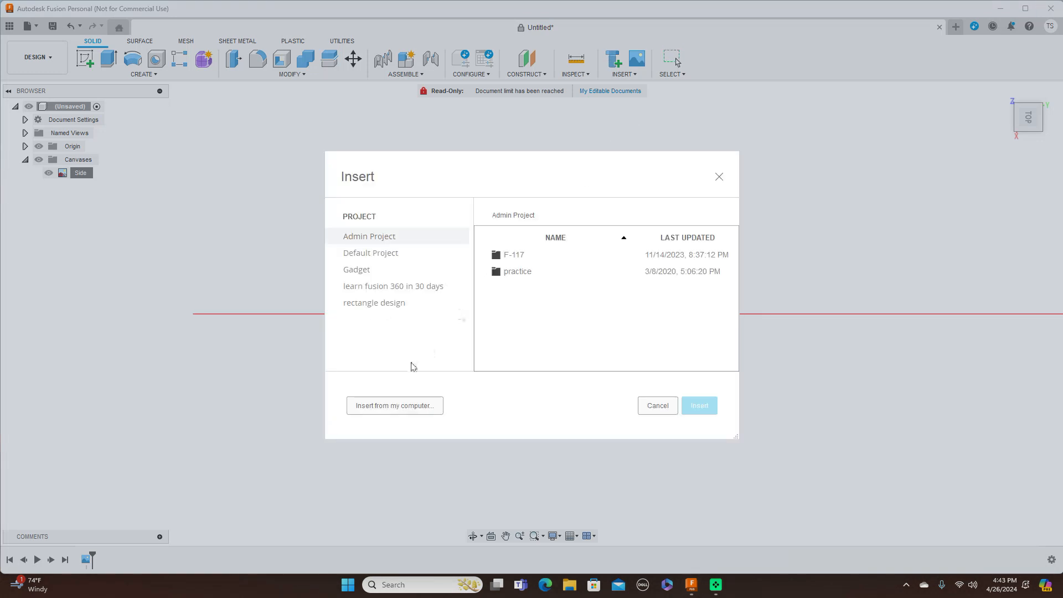
pyautogui.click(401, 412)
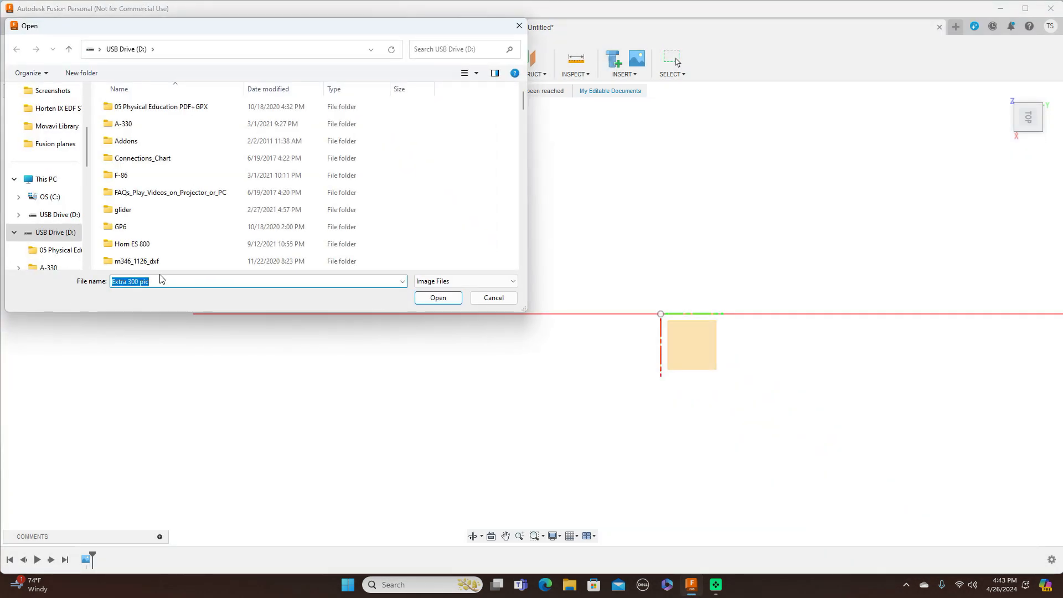
pyautogui.click(437, 298)
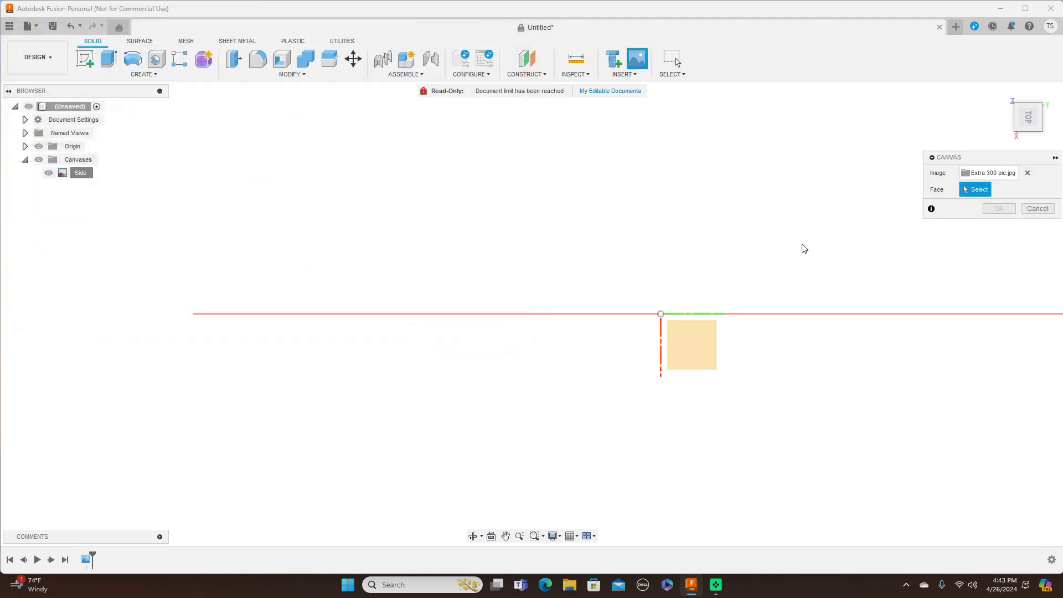
# Step: Place the new canvas on the XY plane and scale the image up
pyautogui.click(697, 342)
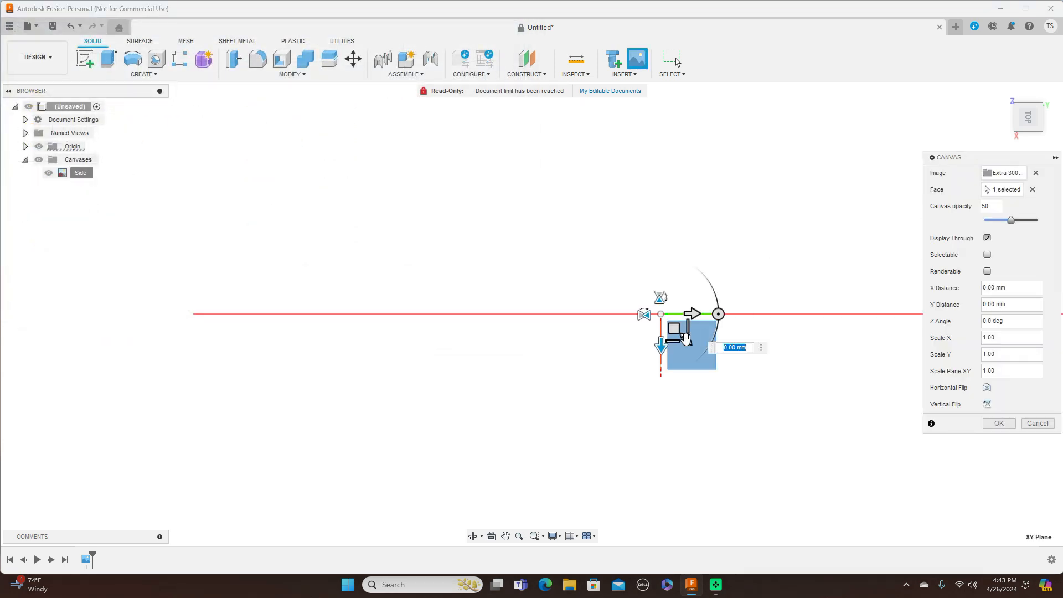
pyautogui.moveTo(684, 339); pyautogui.dragTo(797, 412)
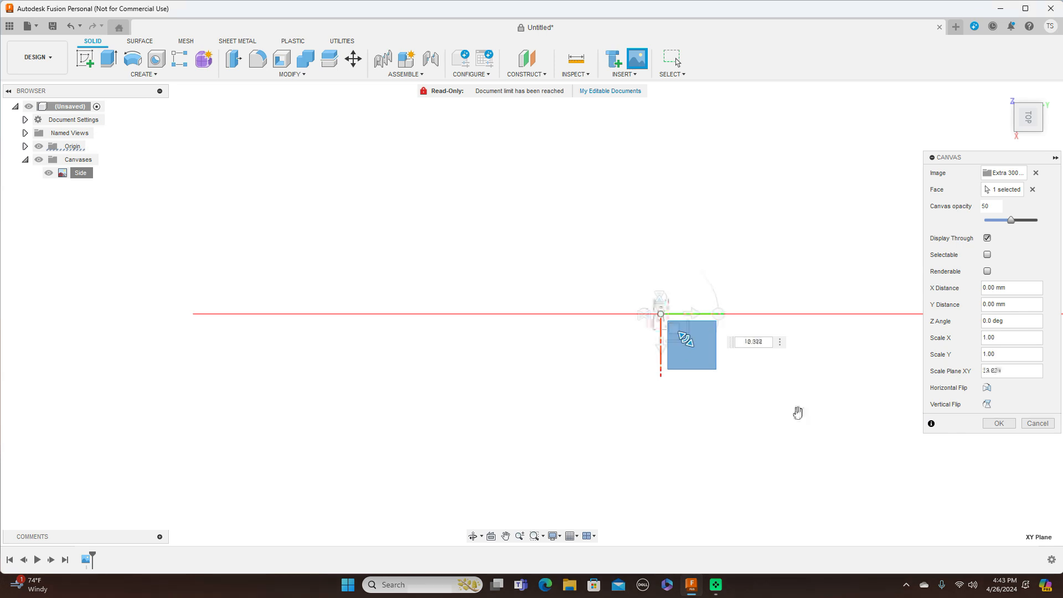
pyautogui.moveTo(686, 339)
pyautogui.mouseDown()
pyautogui.moveTo(841, 444)
pyautogui.moveTo(689, 345)
pyautogui.mouseUp()
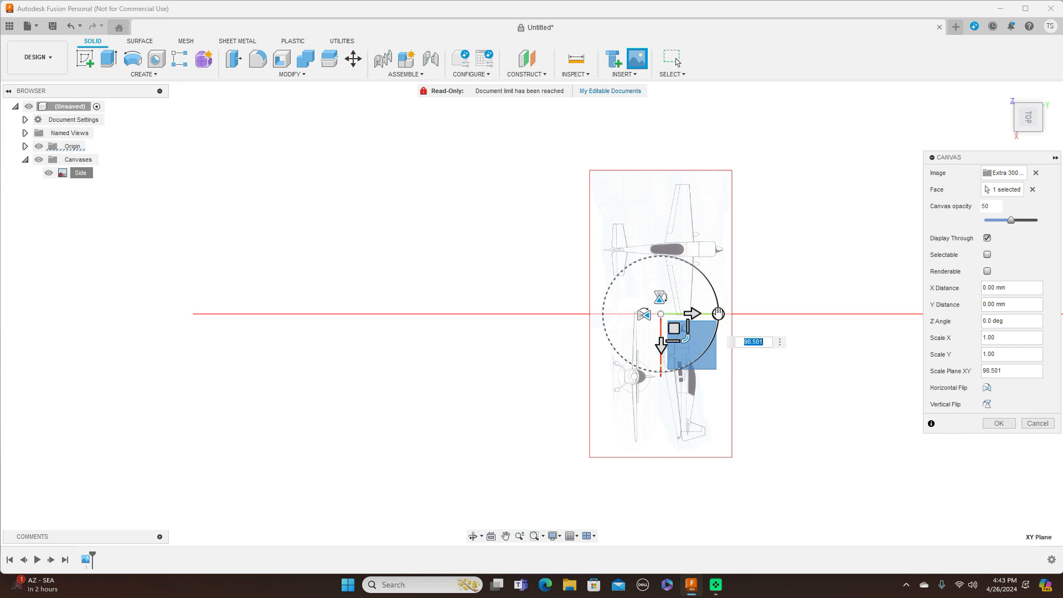
pyautogui.scroll(2, 719, 313)
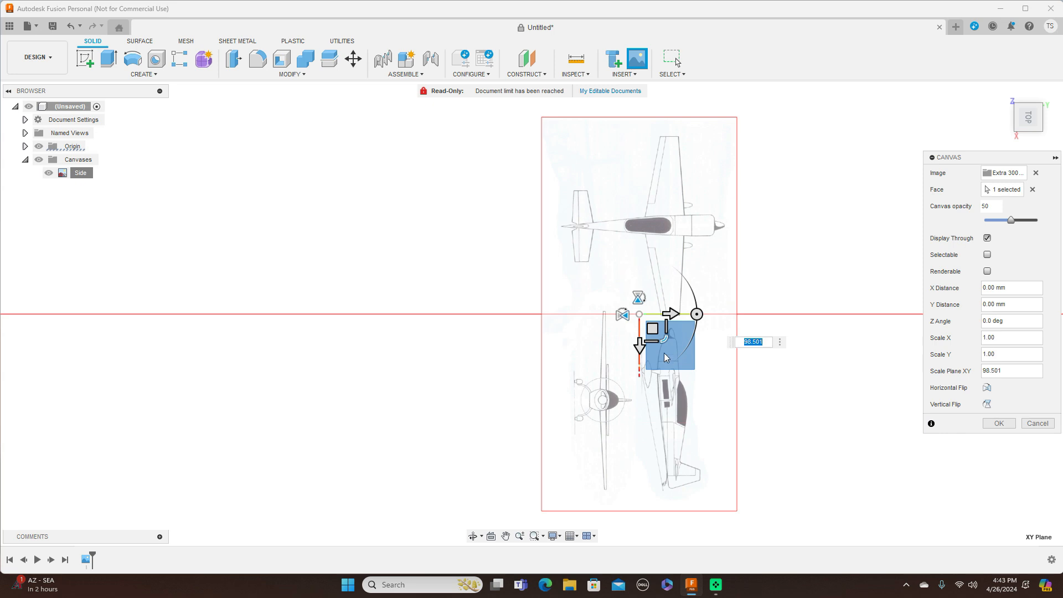
# Step: Flip the image horizontally and shift it to offset 297.49 mm, -4.798 mm
pyautogui.click(637, 297)
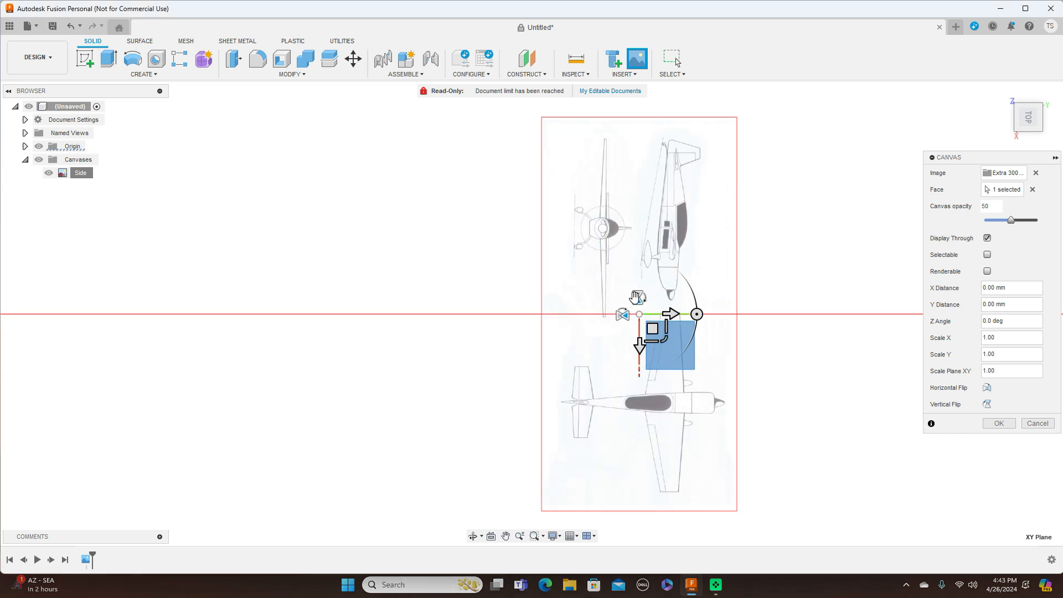
pyautogui.click(637, 298)
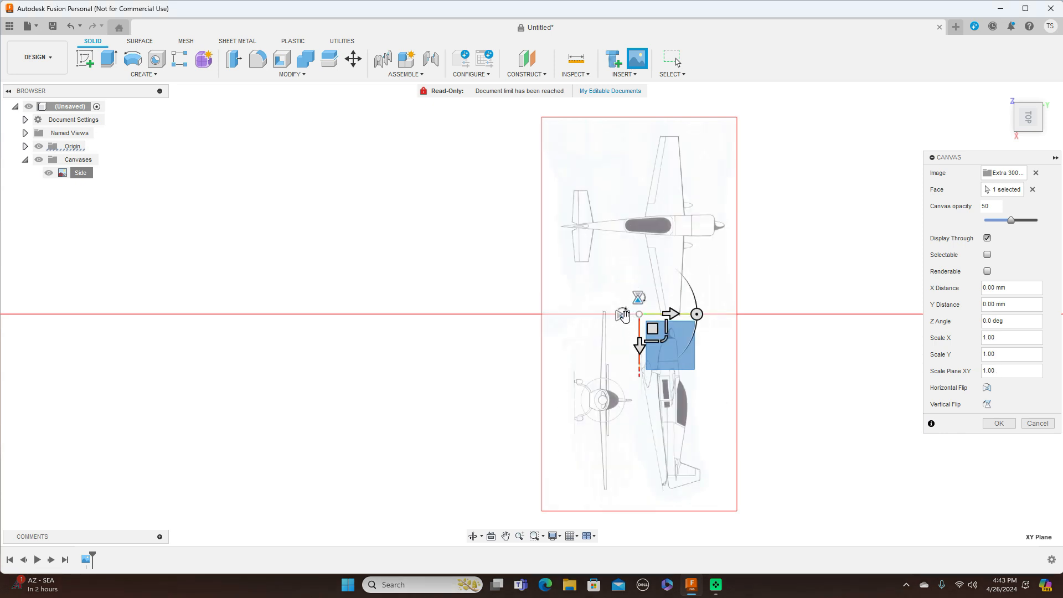
pyautogui.click(623, 315)
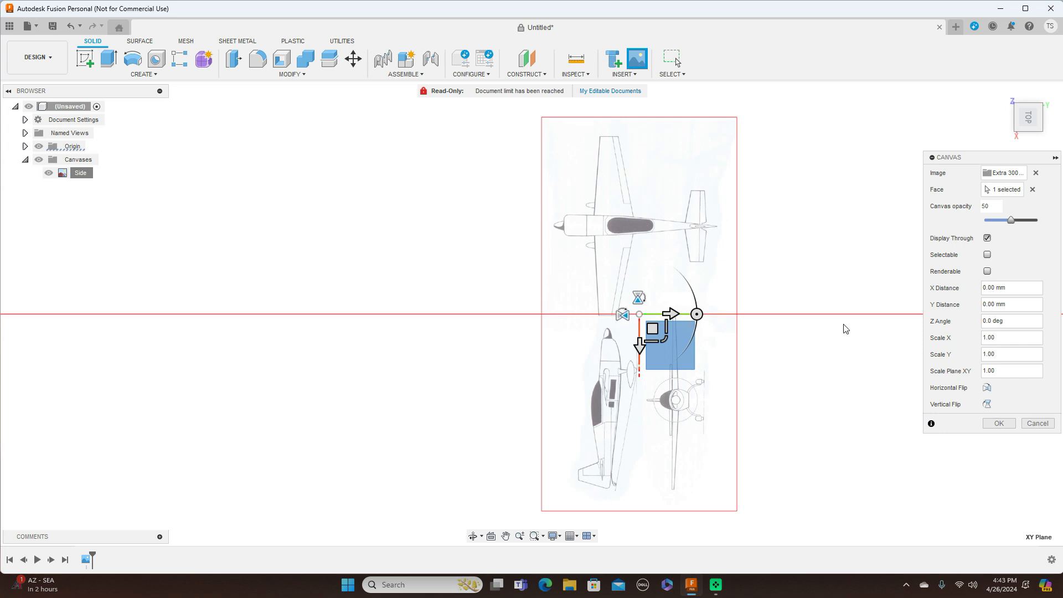
pyautogui.scroll(1, 796, 333)
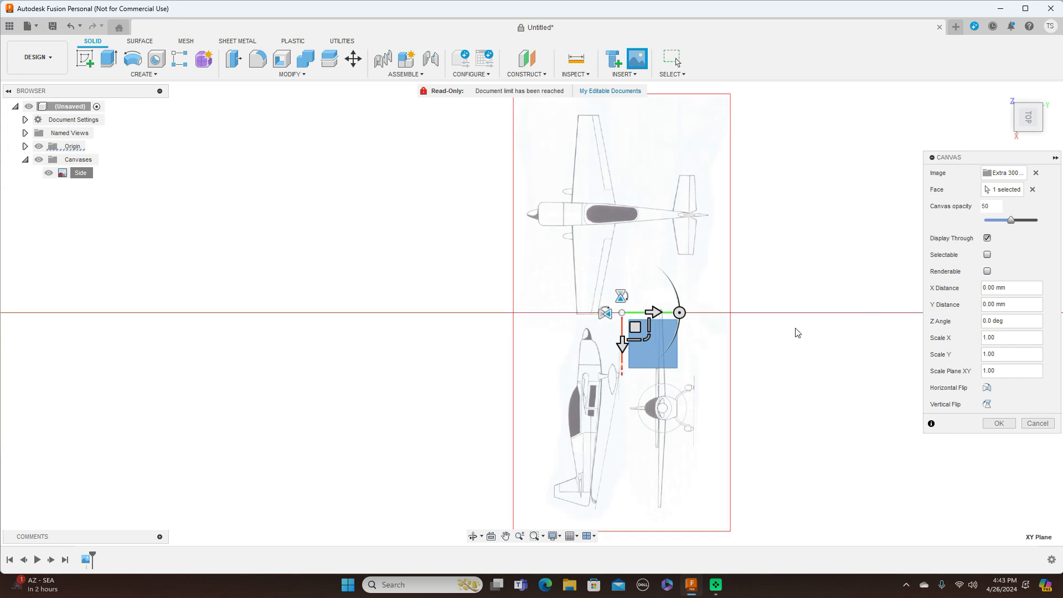
pyautogui.scroll(-1, 796, 332)
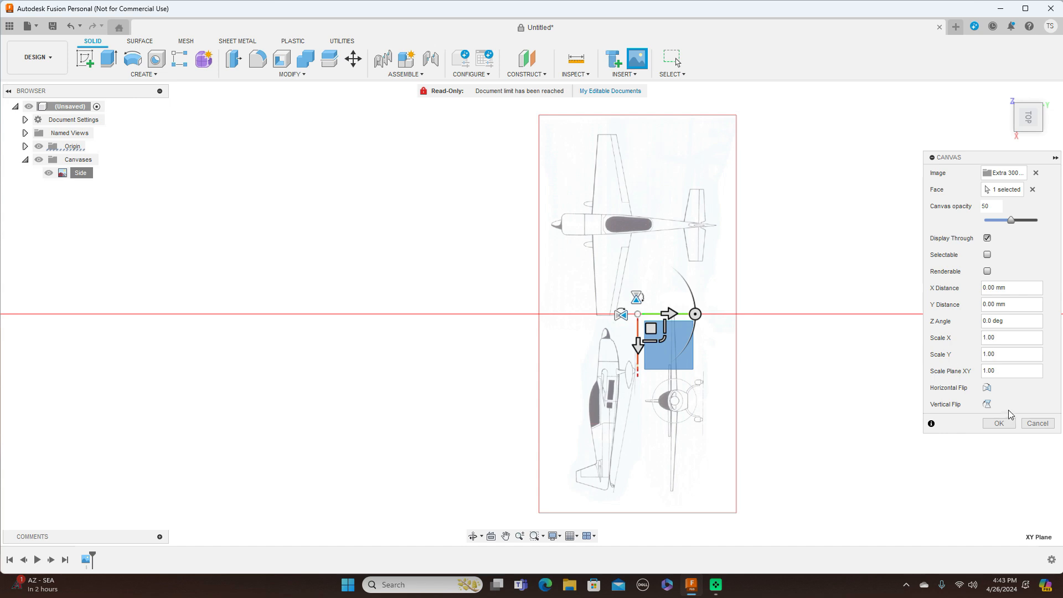
pyautogui.moveTo(652, 328); pyautogui.dragTo(649, 397)
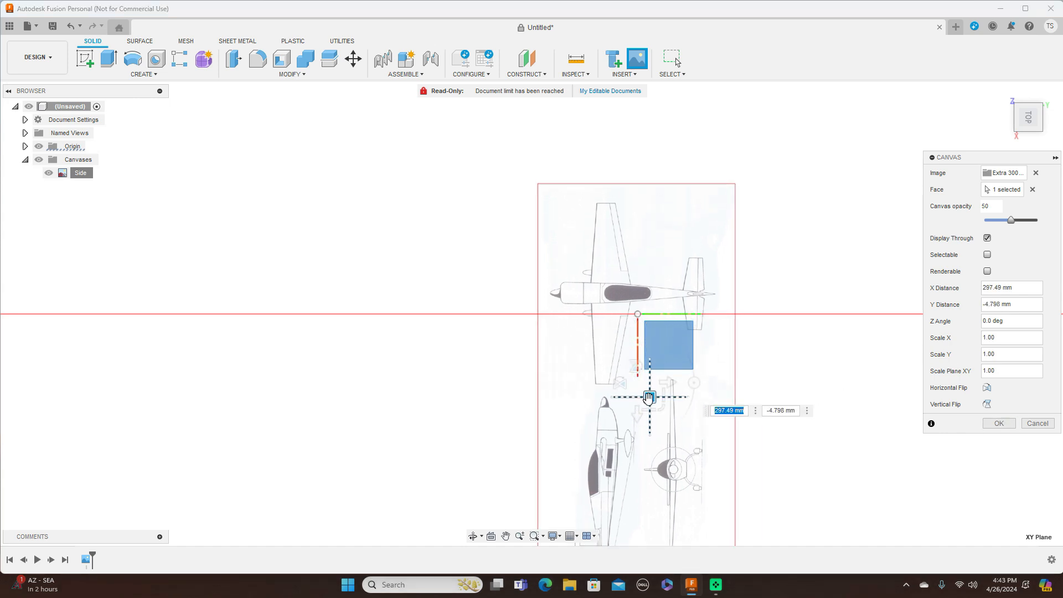
pyautogui.click(999, 423)
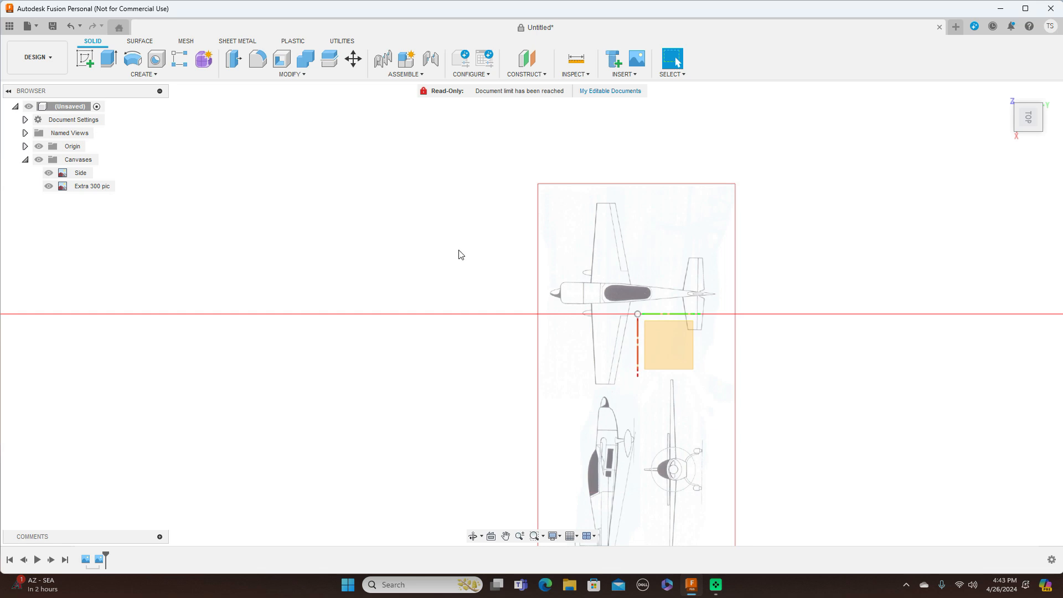
# Step: Rename the second Extra 300 pic canvas to 'Top'
pyautogui.doubleClick(88, 187)
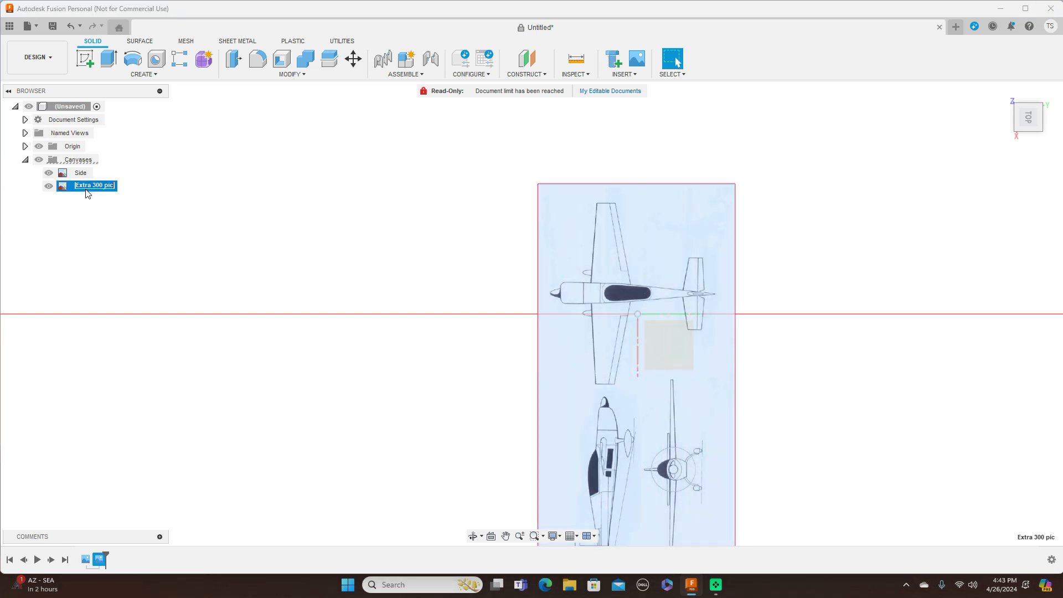
pyautogui.press('BackSpace')
pyautogui.press('Return')
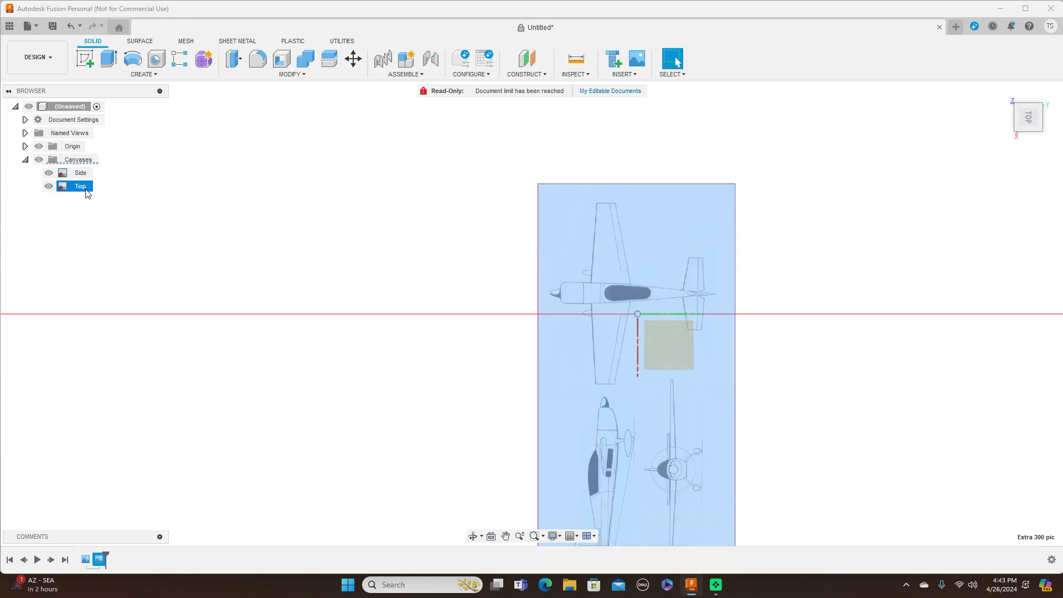
pyautogui.click(901, 264)
pyautogui.scroll(2, 885, 271)
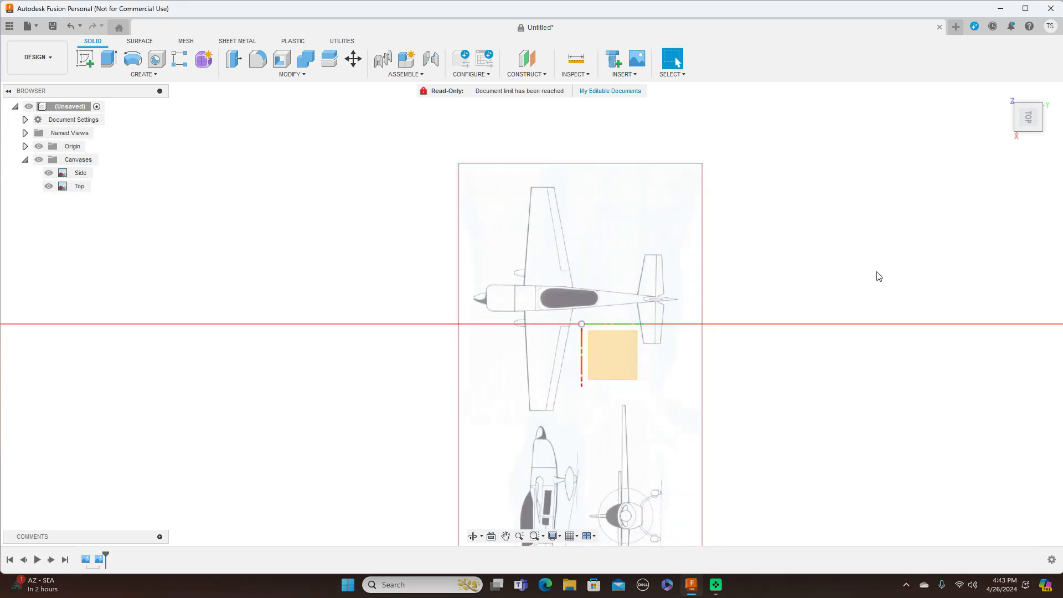
# Step: Calibrate the Top canvas with a 2000 nose-to-tail length
pyautogui.rightClick(81, 188)
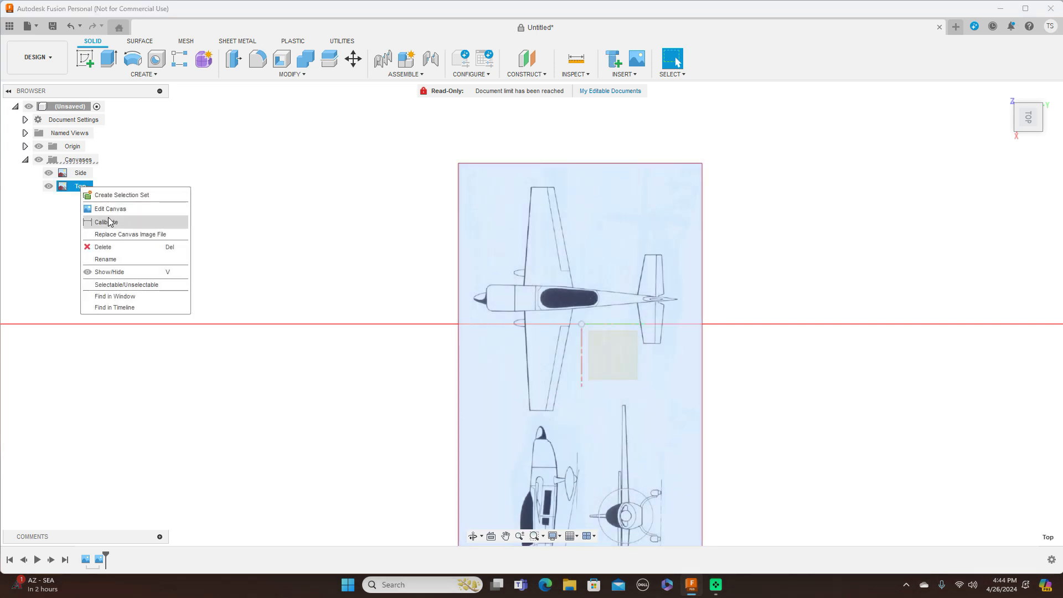
pyautogui.click(108, 223)
pyautogui.scroll(4, 766, 285)
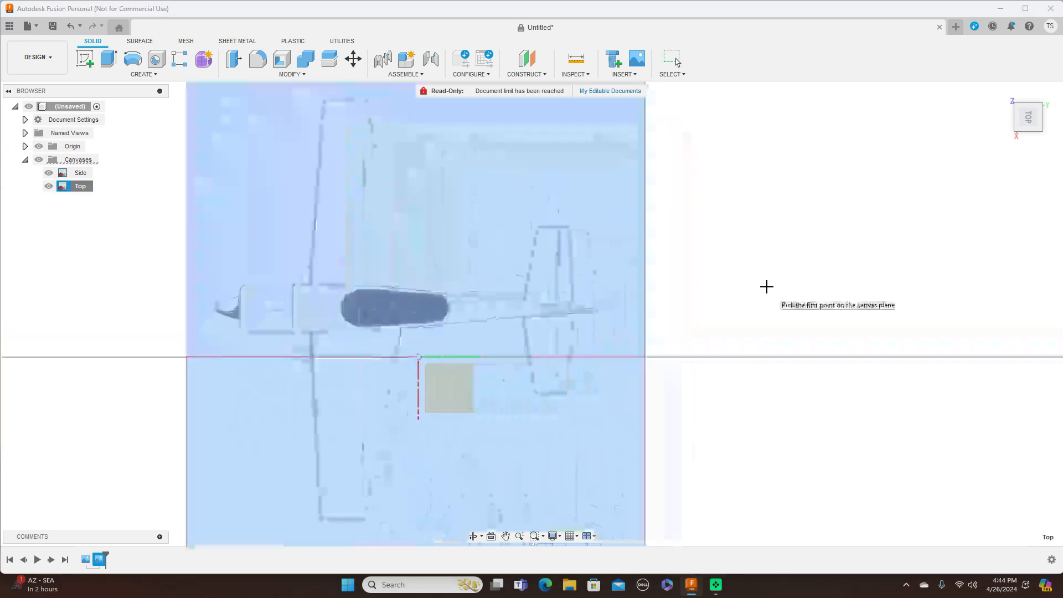
pyautogui.moveTo(534, 244); pyautogui.dragTo(535, 242, button='middle')
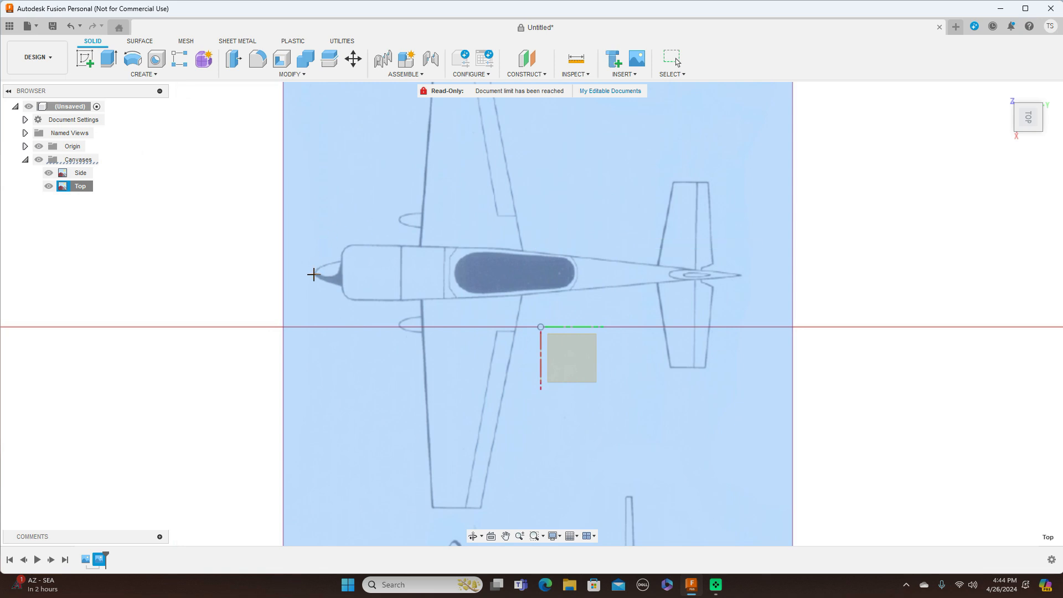
pyautogui.click(315, 273)
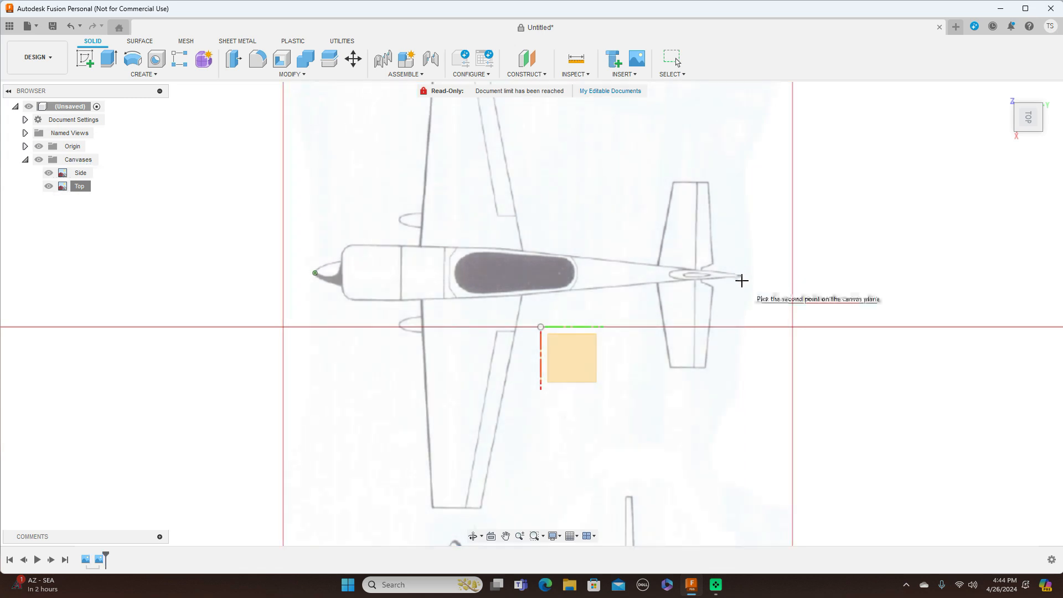
pyautogui.click(742, 279)
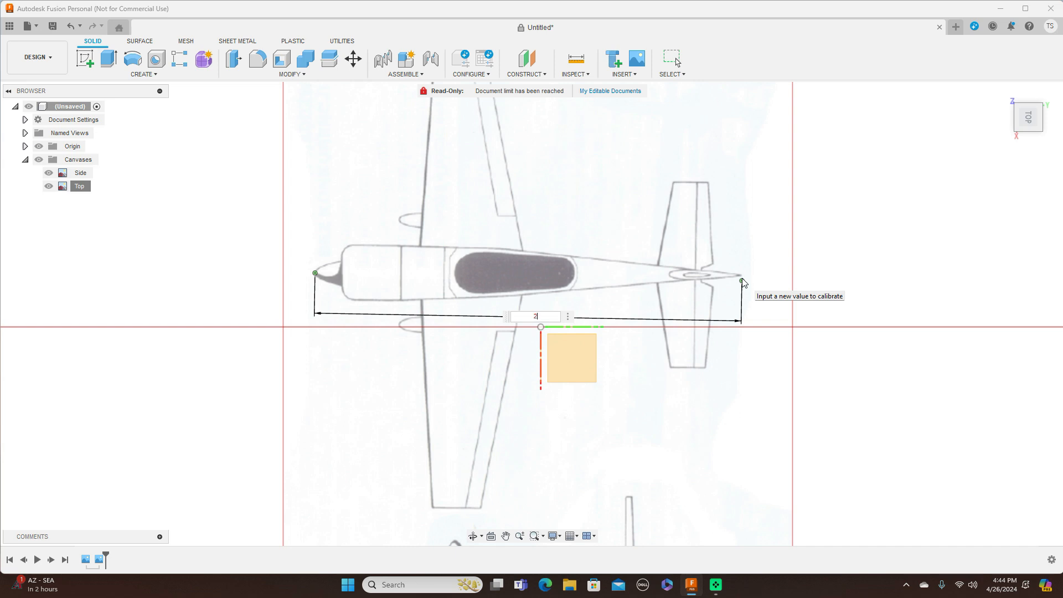
pyautogui.press('Return')
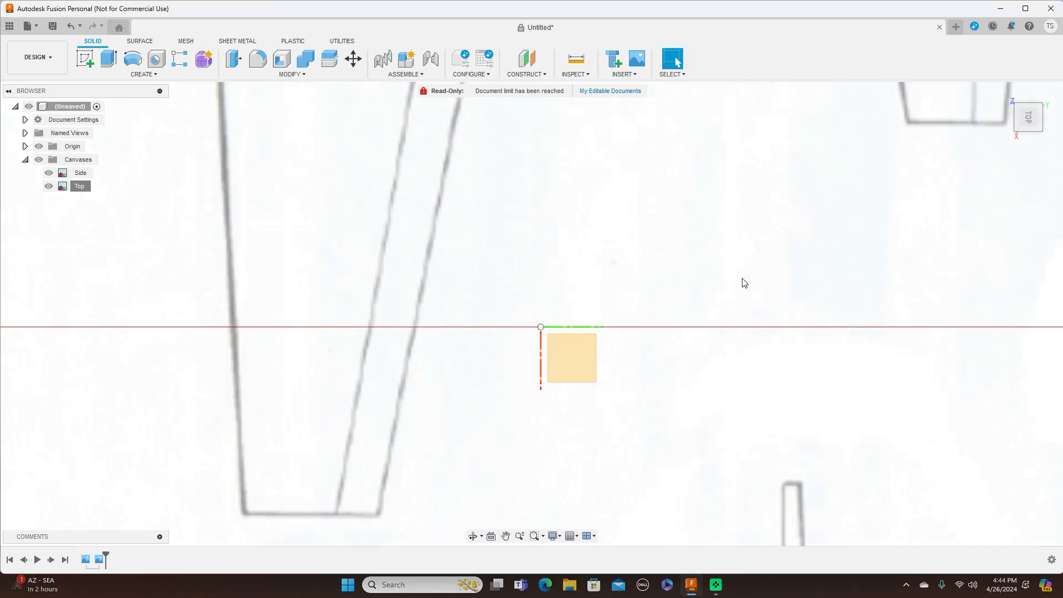
pyautogui.scroll(-5, 731, 332)
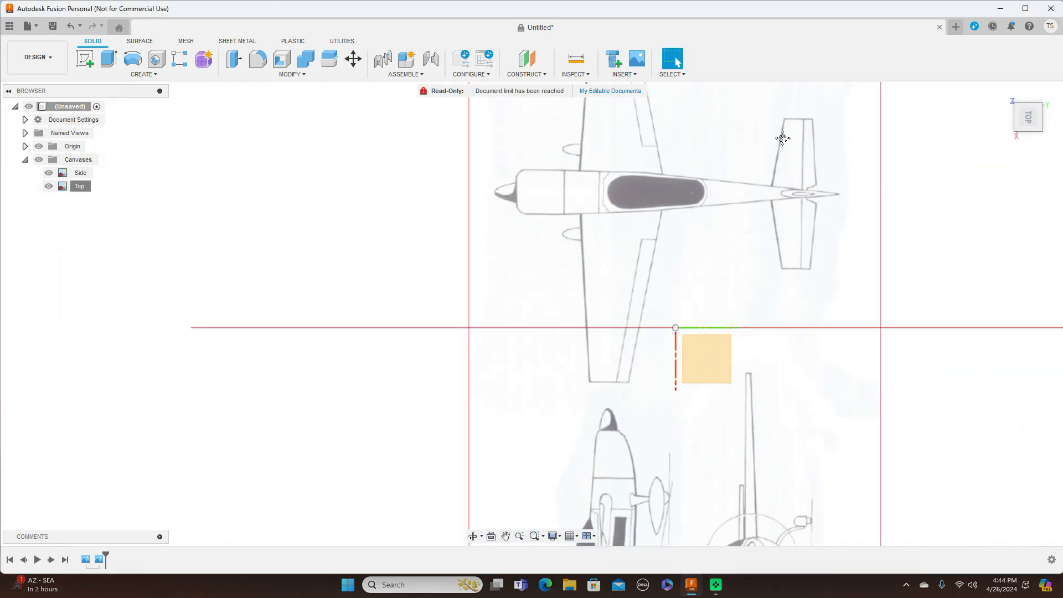
# Step: Move the Top canvas so the nose meets the origin, offset 786.148 mm and 1057.265 mm
pyautogui.rightClick(81, 186)
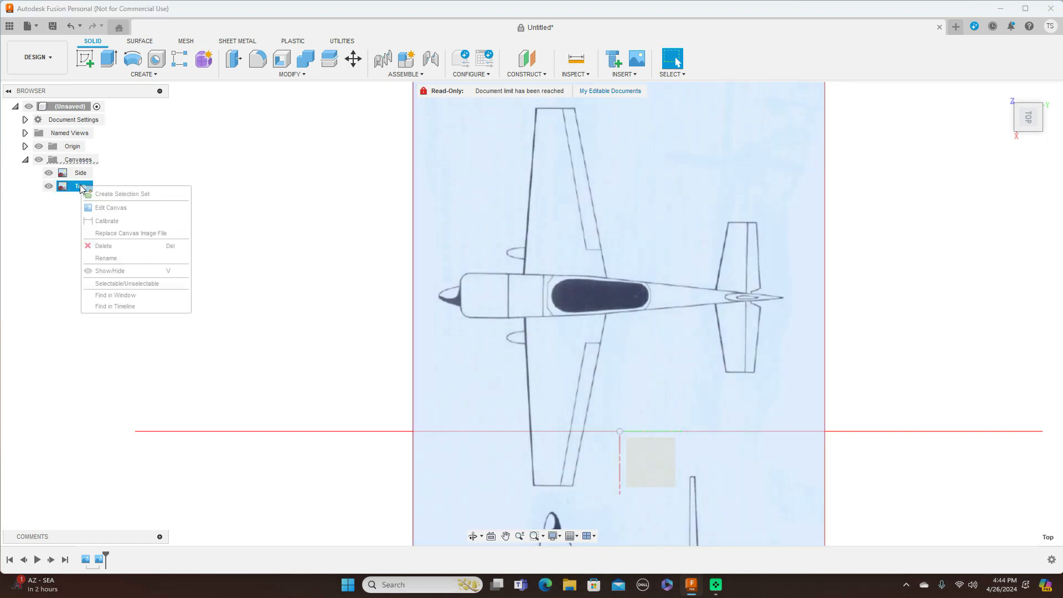
pyautogui.click(127, 214)
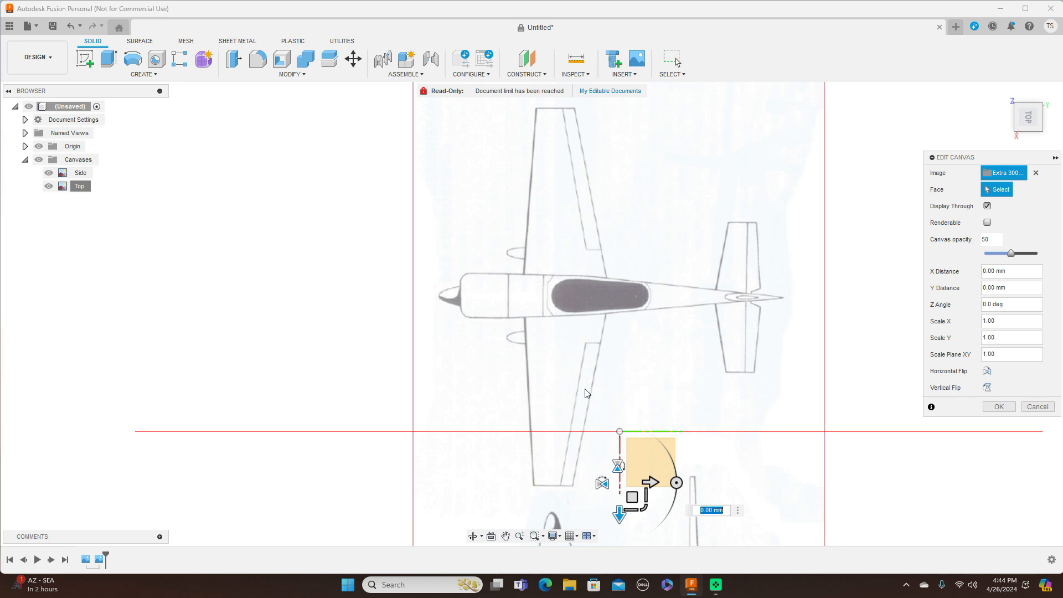
pyautogui.moveTo(729, 376); pyautogui.dragTo(679, 289, button='middle')
pyautogui.moveTo(574, 394); pyautogui.dragTo(764, 468)
pyautogui.moveTo(719, 360); pyautogui.dragTo(586, 282, button='middle')
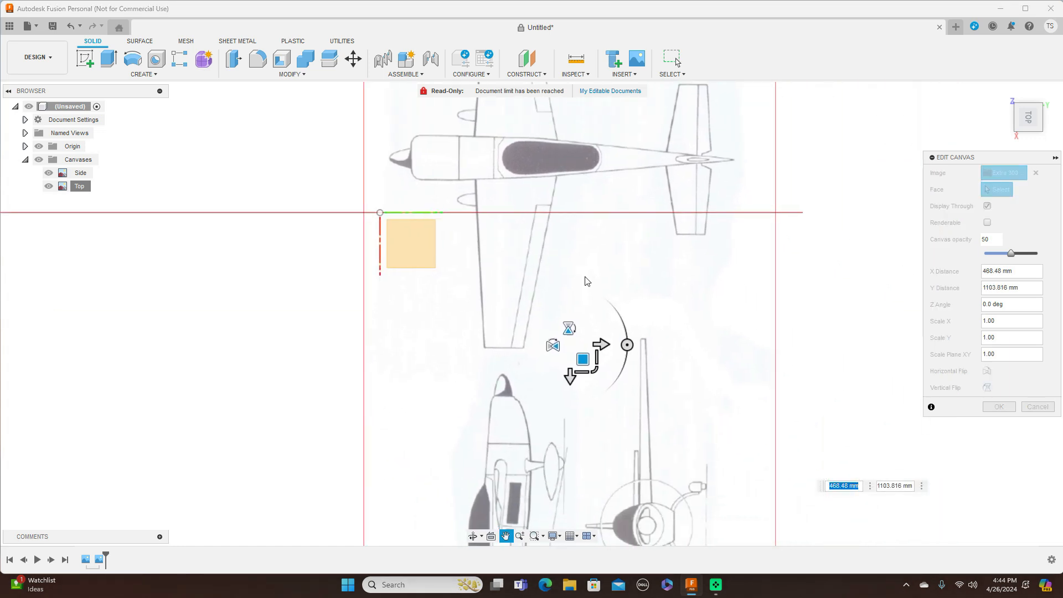
pyautogui.moveTo(583, 359); pyautogui.dragTo(576, 404)
pyautogui.scroll(3, 659, 349)
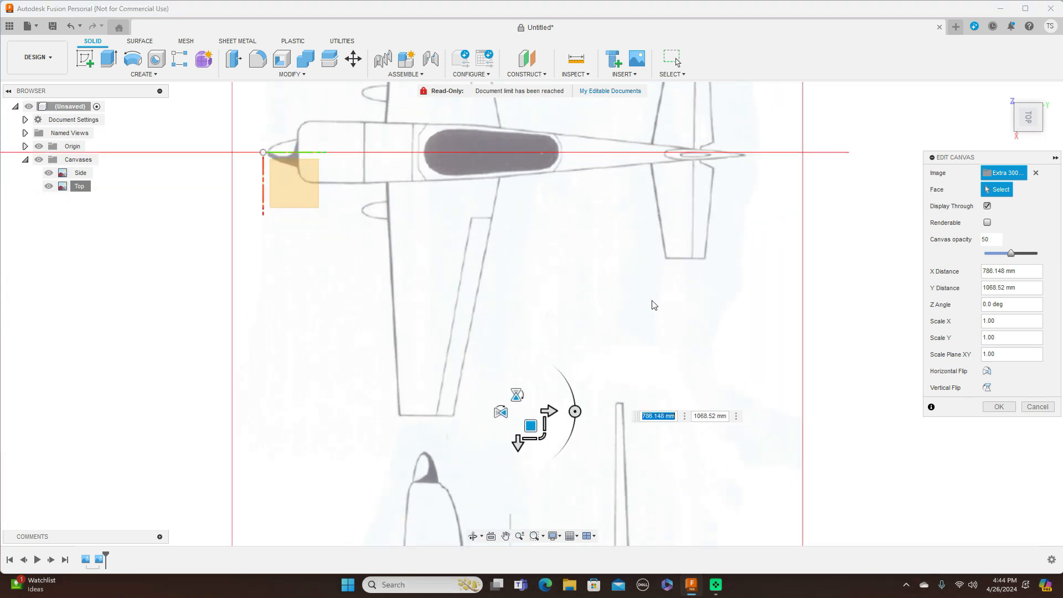
pyautogui.scroll(2, 681, 495)
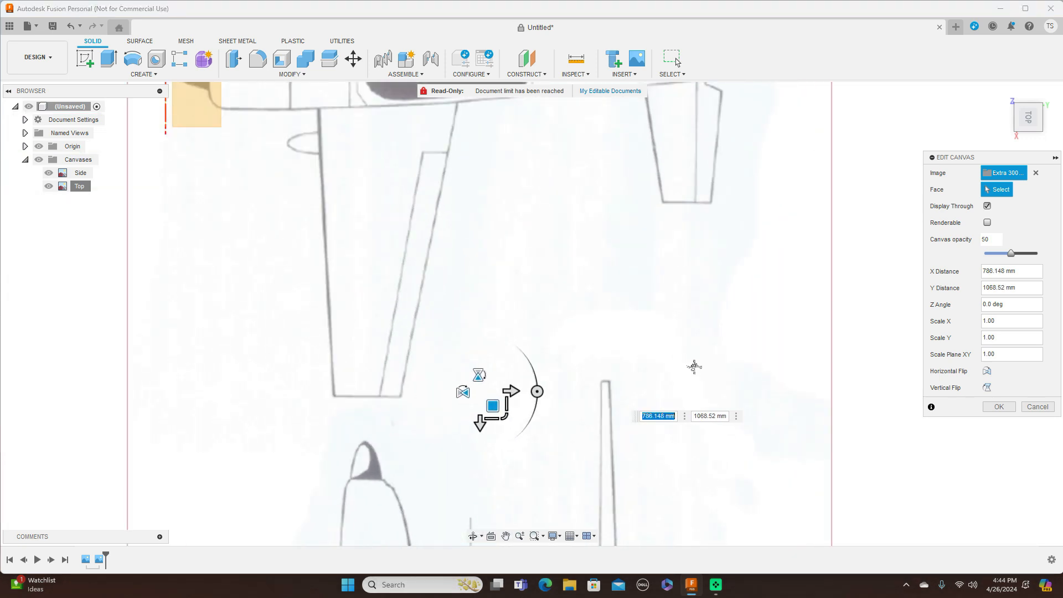
pyautogui.scroll(-3, 769, 432)
pyautogui.scroll(2, 702, 483)
pyautogui.moveTo(574, 476); pyautogui.dragTo(573, 478)
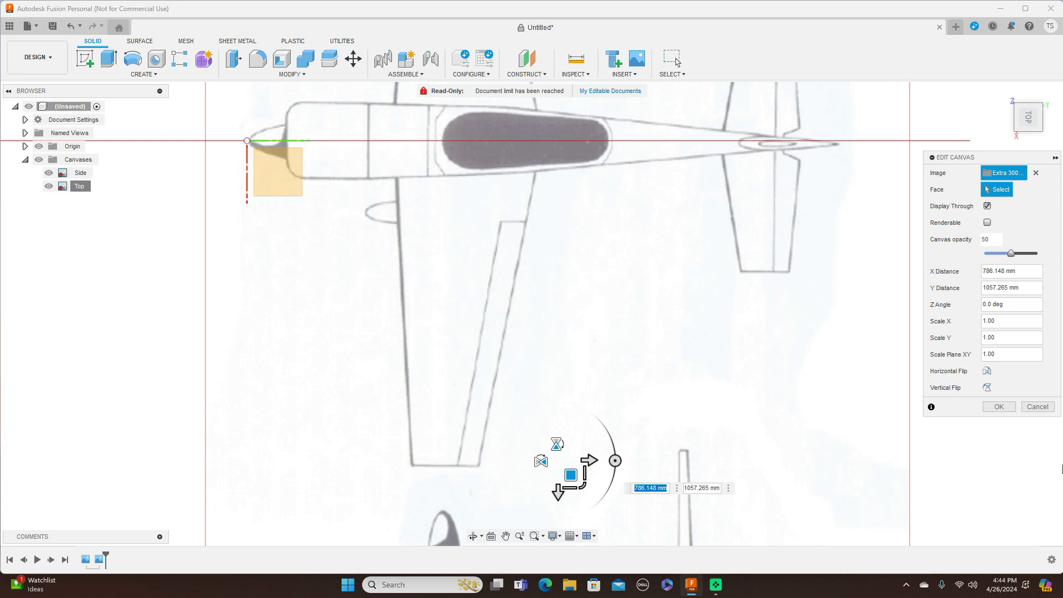
pyautogui.click(999, 407)
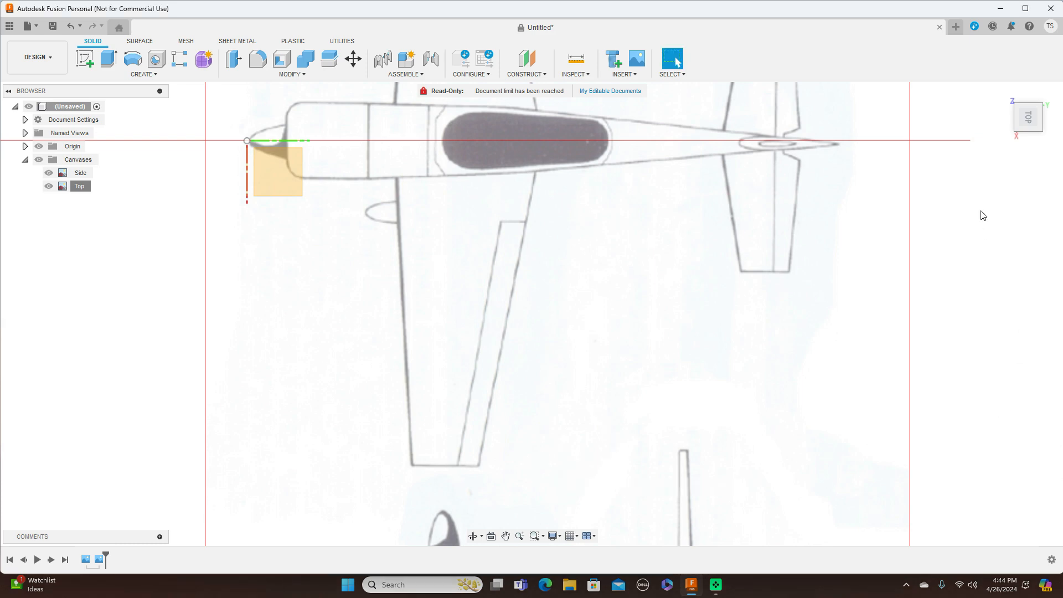
# Step: Check the blueprints from Right and Top, then switch to Front and recentre the origin
pyautogui.click(1029, 139)
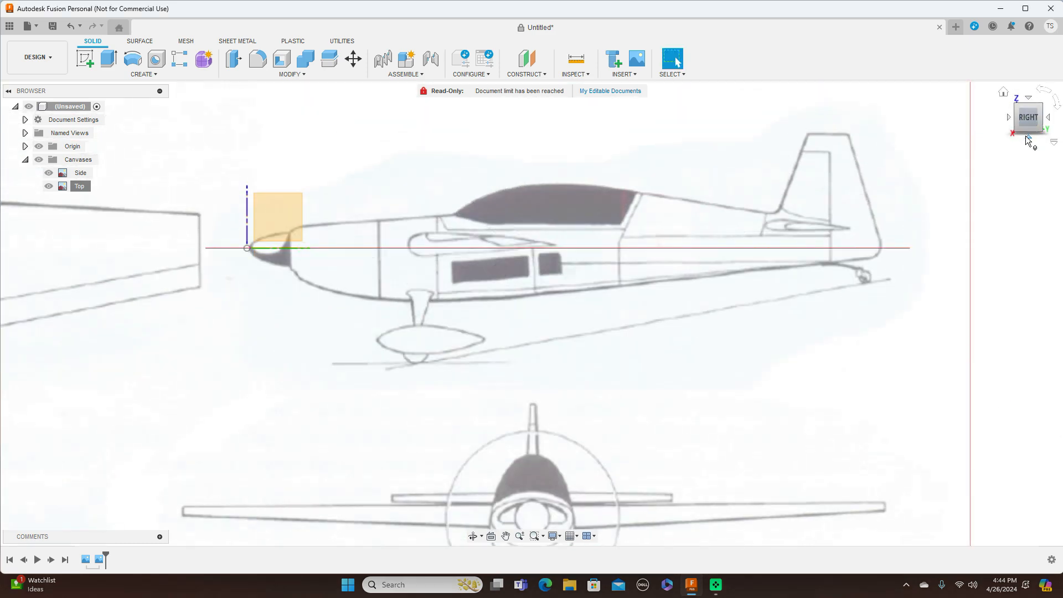
pyautogui.click(1030, 99)
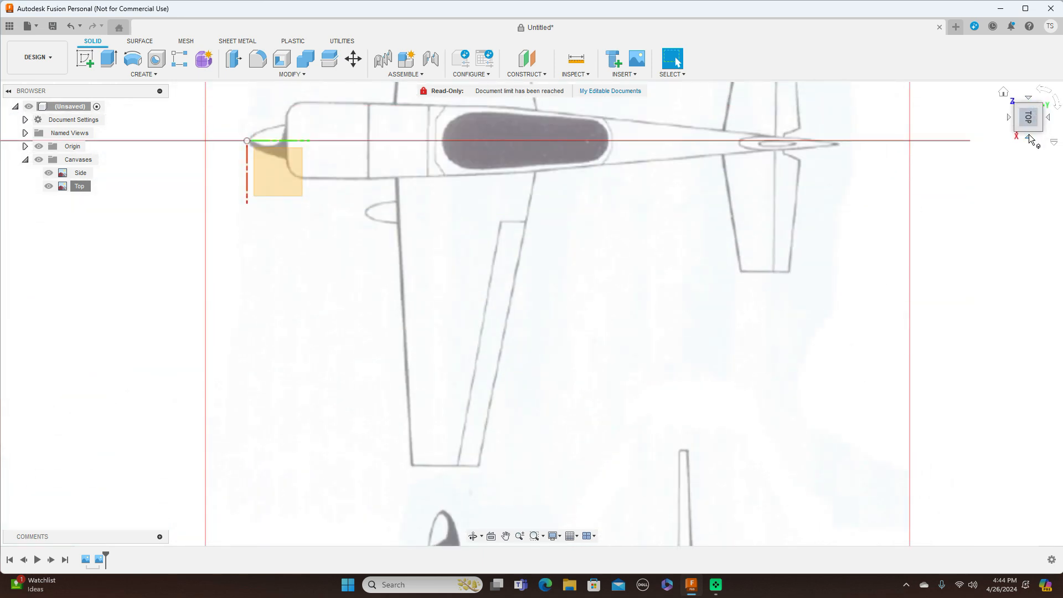
pyautogui.click(1030, 137)
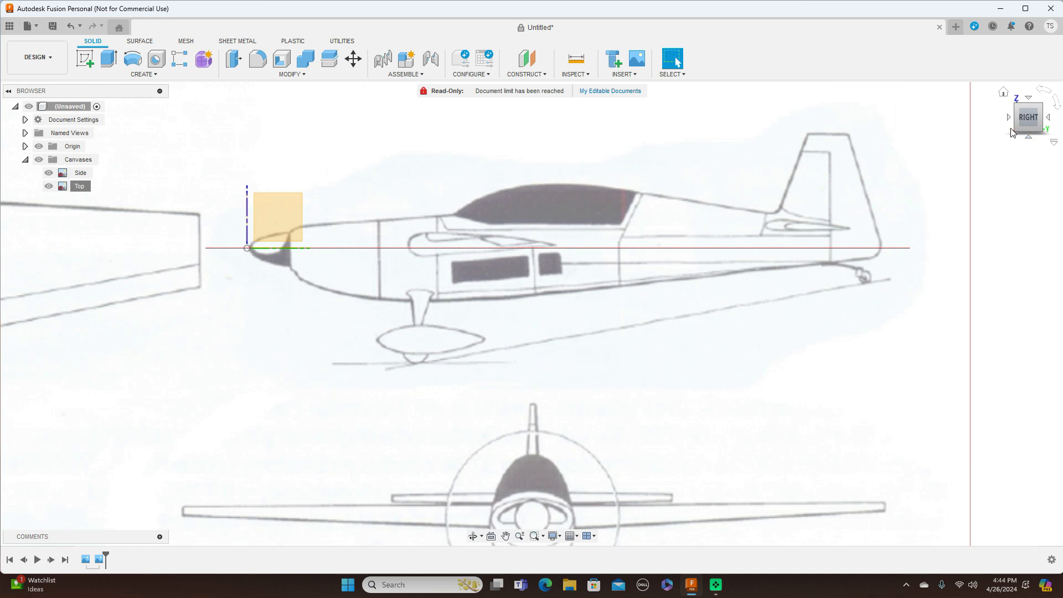
pyautogui.click(1010, 120)
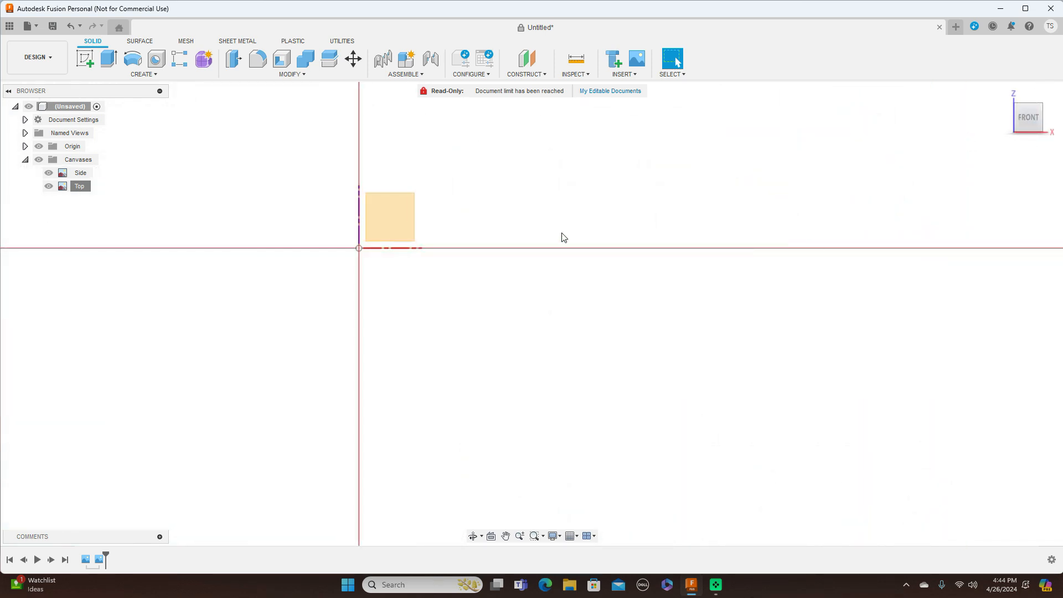
pyautogui.moveTo(561, 237); pyautogui.dragTo(702, 299, button='middle')
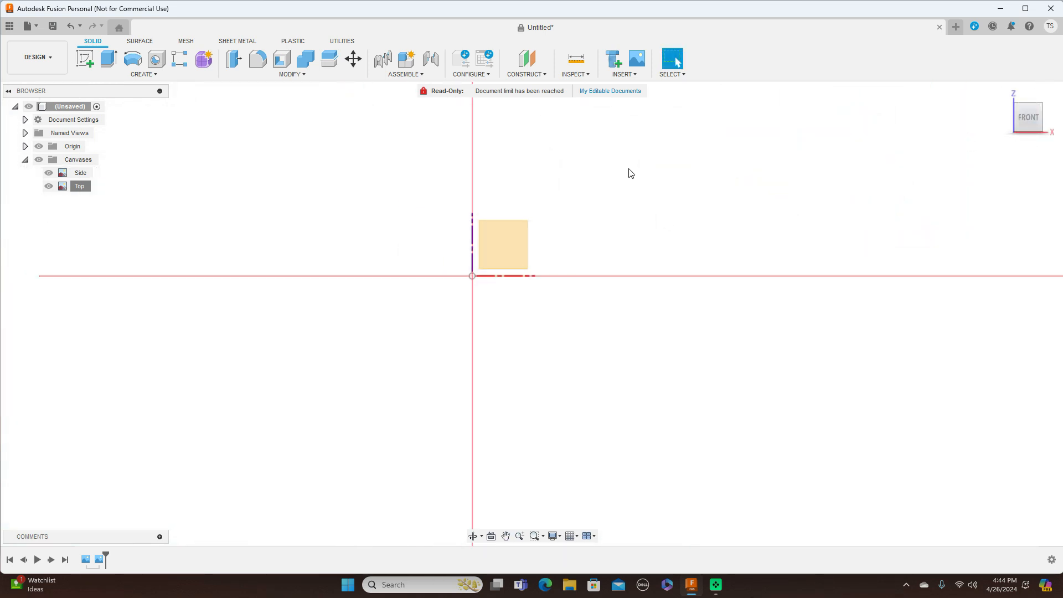
pyautogui.click(638, 75)
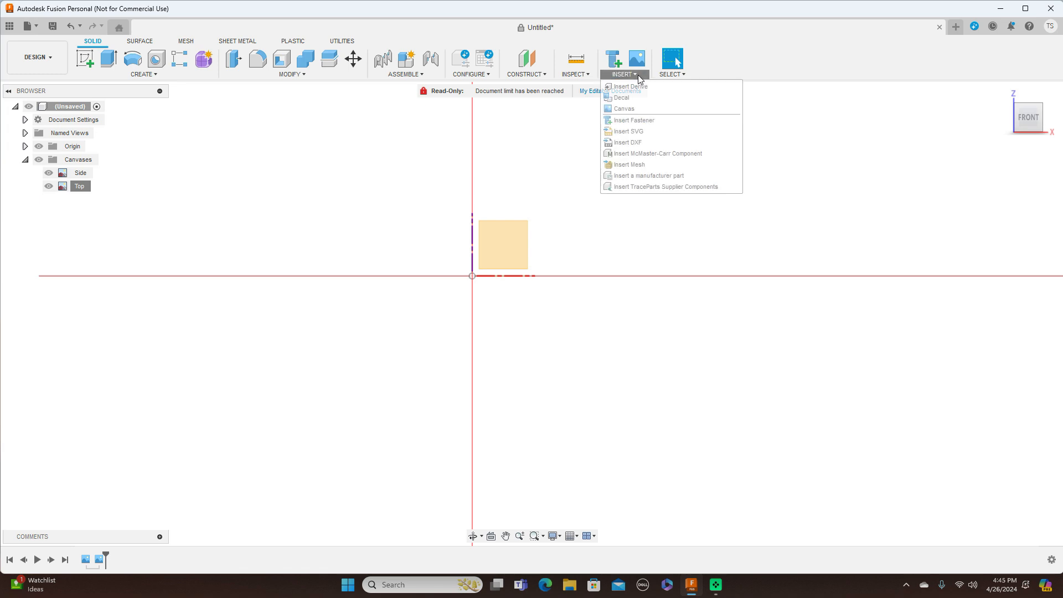
# Step: Load the Extra 300 pic image from the computer as a third canvas
pyautogui.click(636, 108)
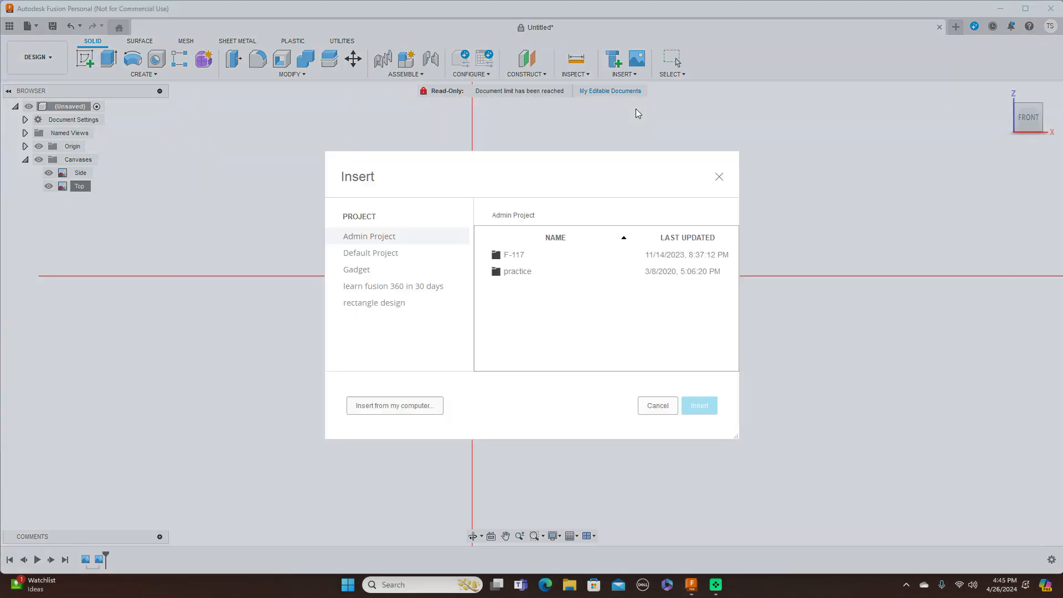
pyautogui.click(384, 407)
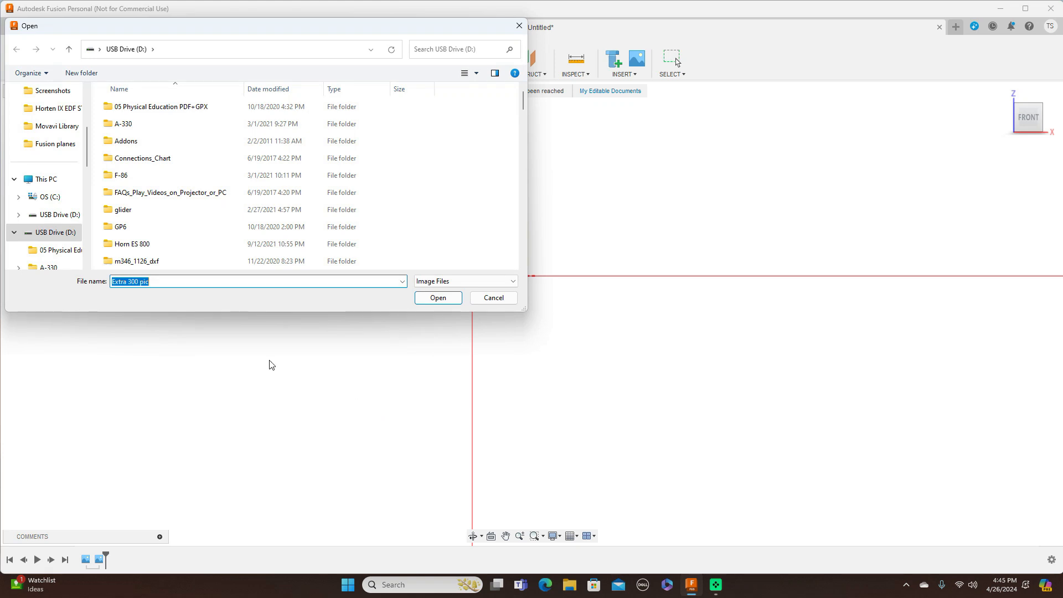
pyautogui.click(438, 297)
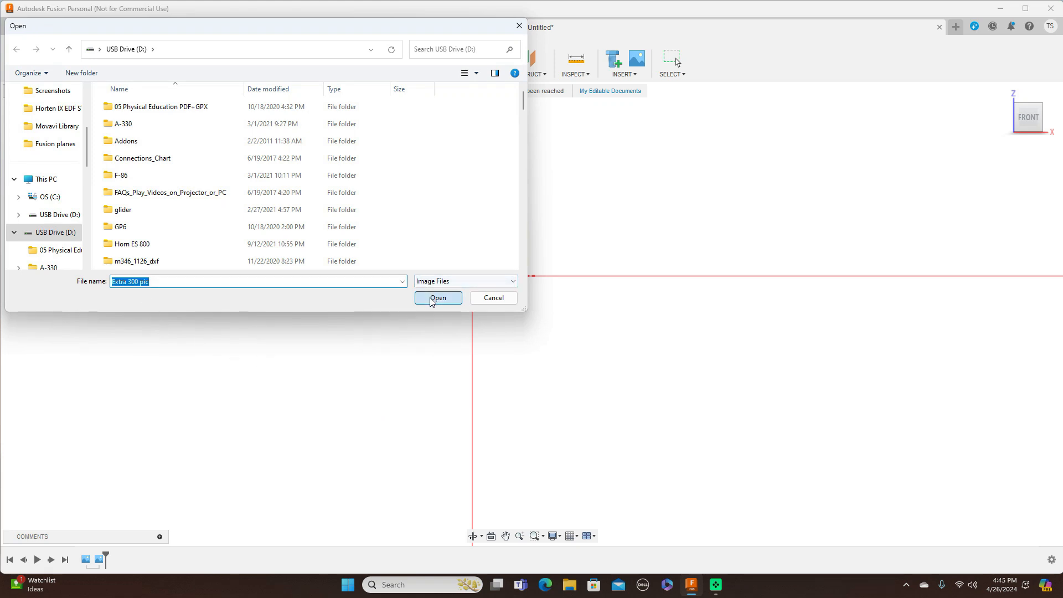
# Step: Place the canvas on the XZ front plane and enlarge it to fill the view
pyautogui.click(497, 248)
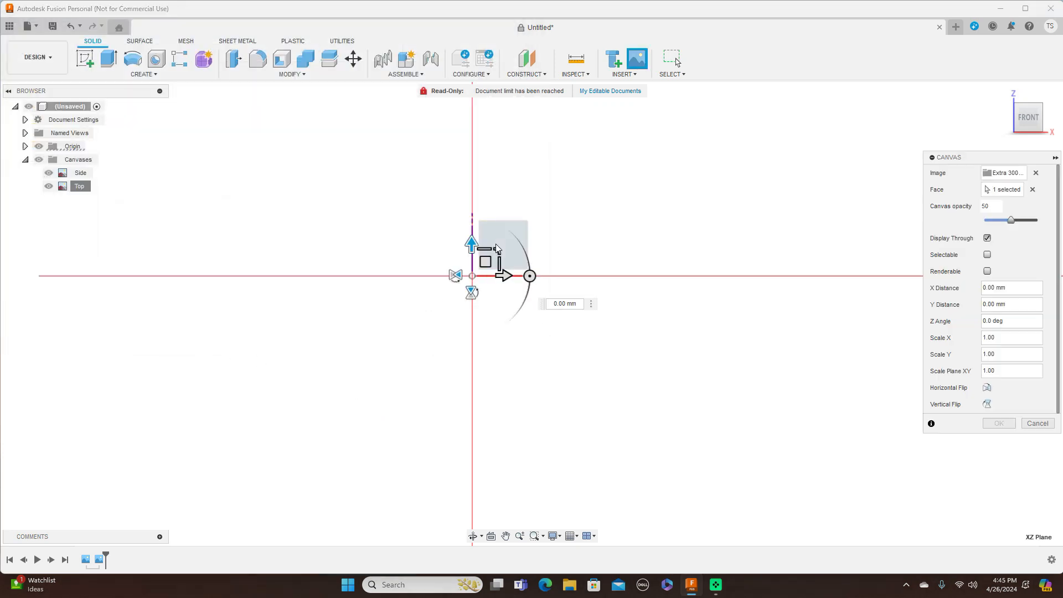
pyautogui.moveTo(497, 250); pyautogui.dragTo(539, 209)
pyautogui.moveTo(498, 250); pyautogui.dragTo(554, 194)
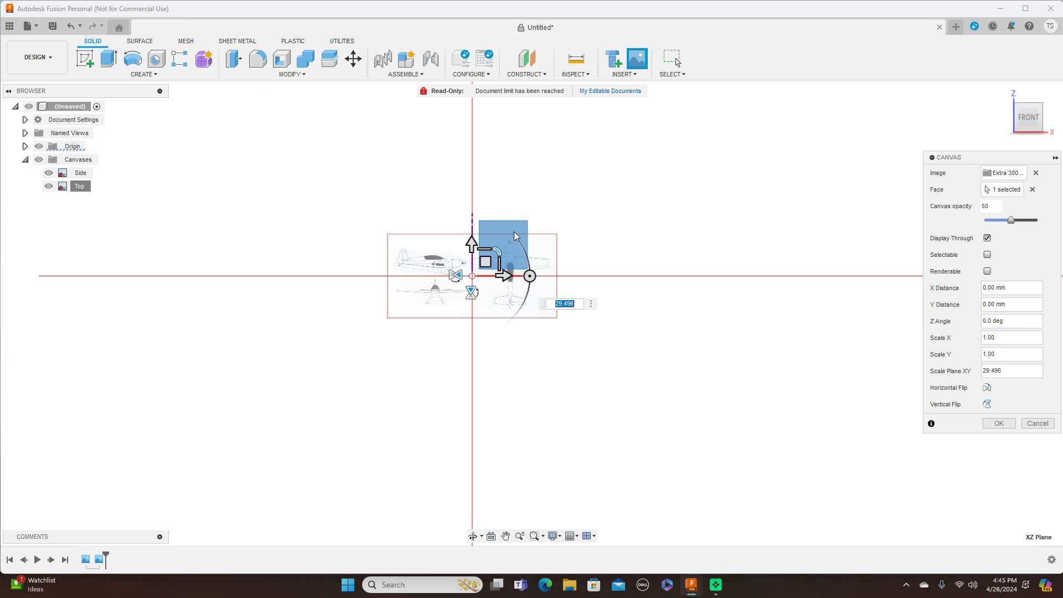
pyautogui.moveTo(498, 250); pyautogui.dragTo(548, 209)
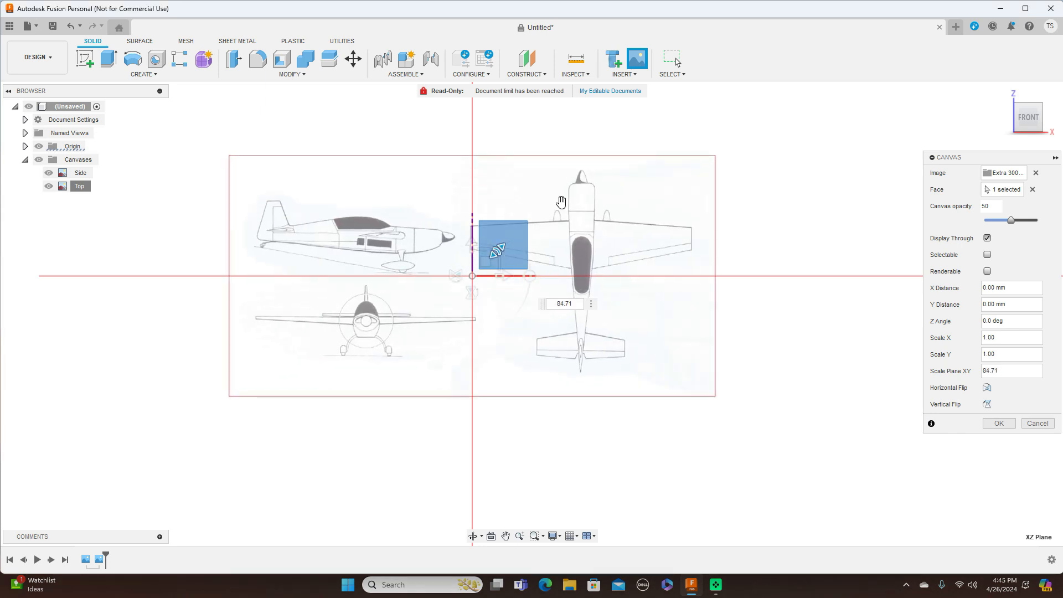
pyautogui.moveTo(498, 250); pyautogui.dragTo(522, 251)
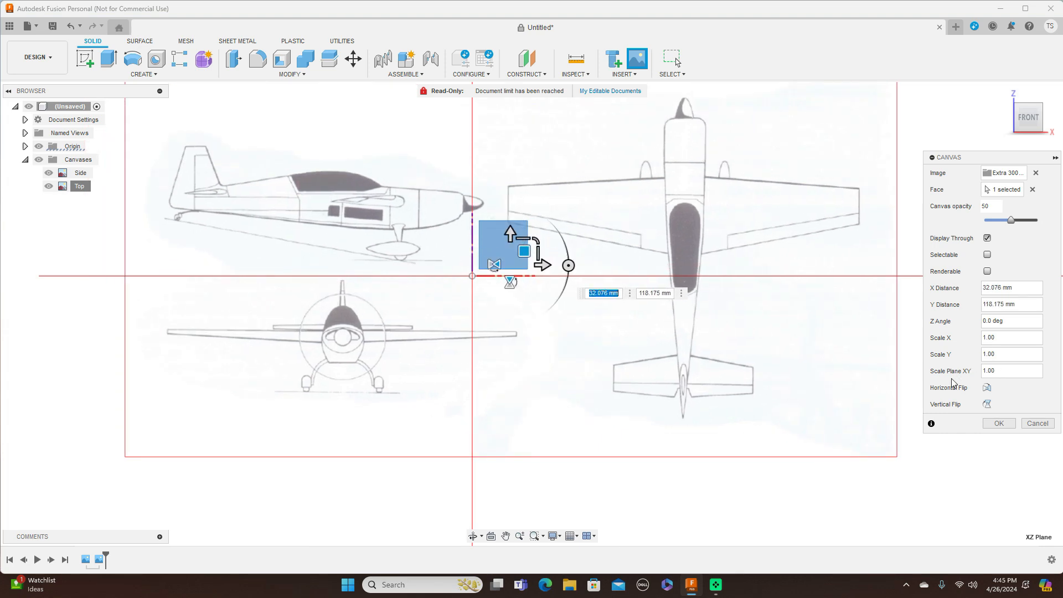
pyautogui.click(997, 424)
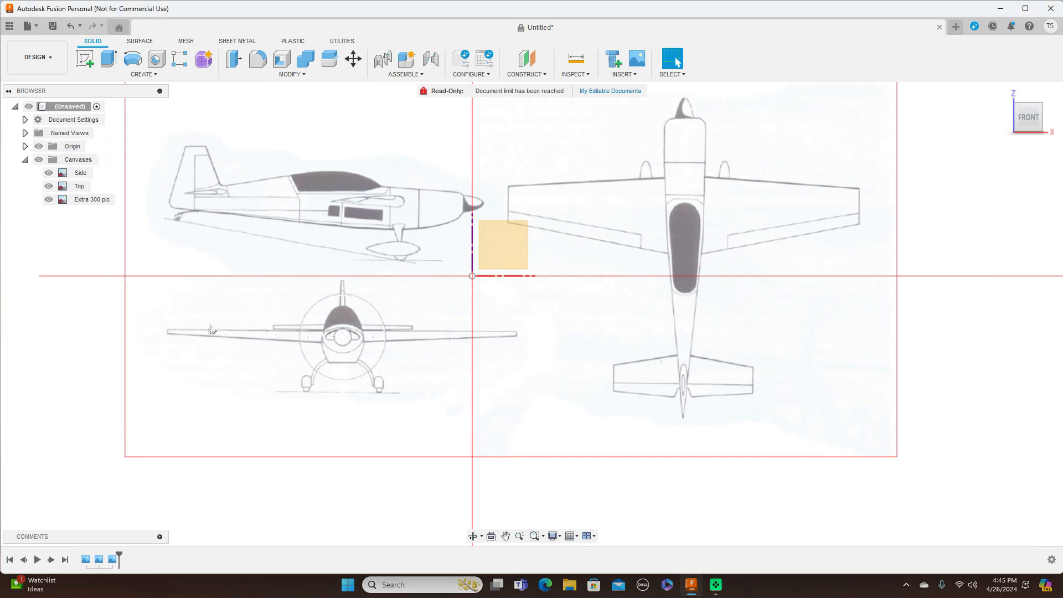
# Step: Rename the Extra 300 pic canvas to 'Front'
pyautogui.click(86, 203)
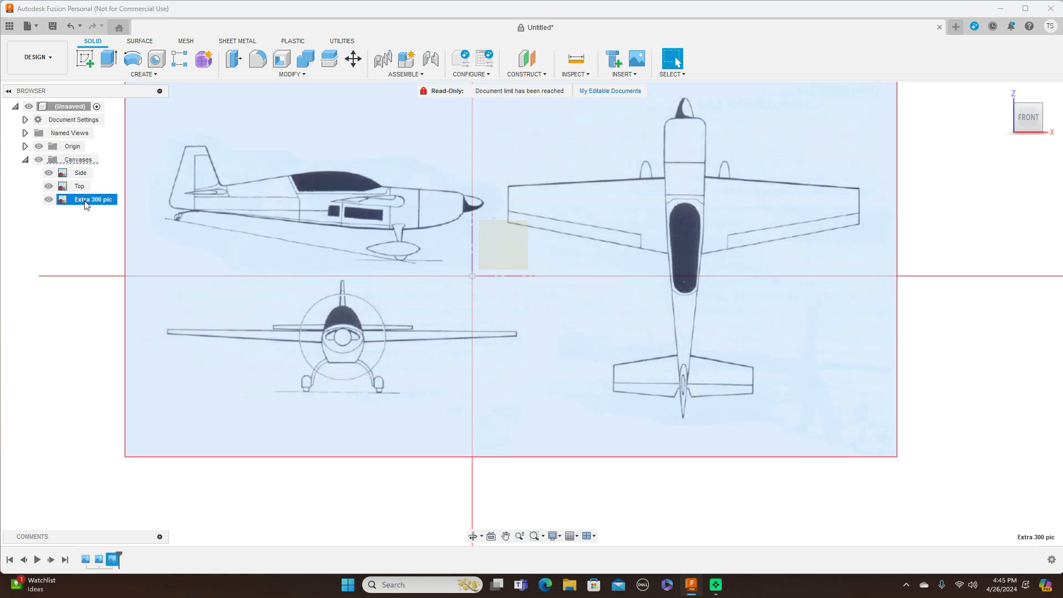
pyautogui.doubleClick(86, 201)
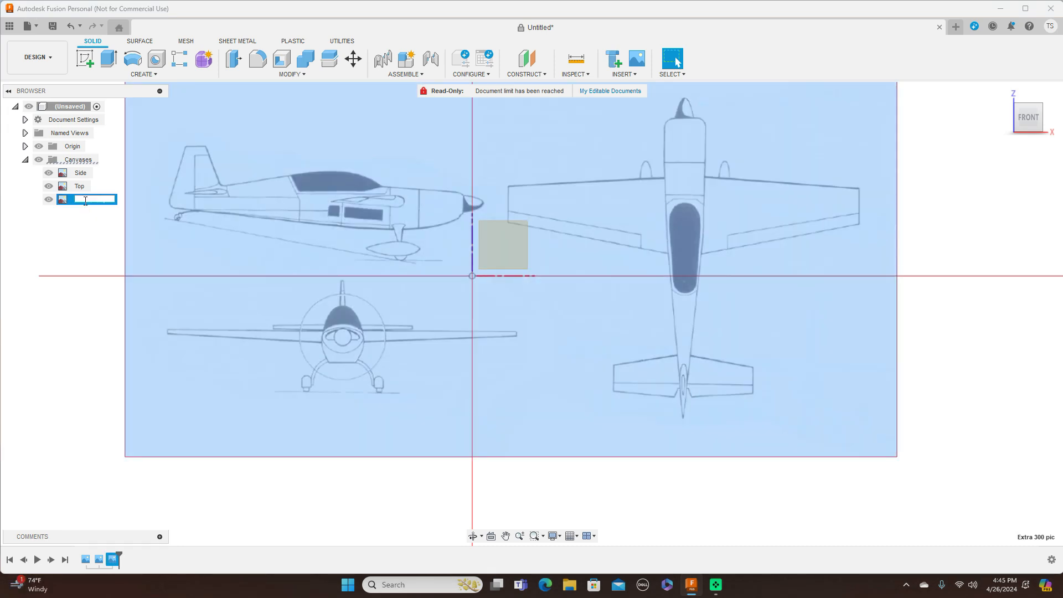
pyautogui.write('Front')
pyautogui.press('Return')
pyautogui.scroll(-2, 526, 295)
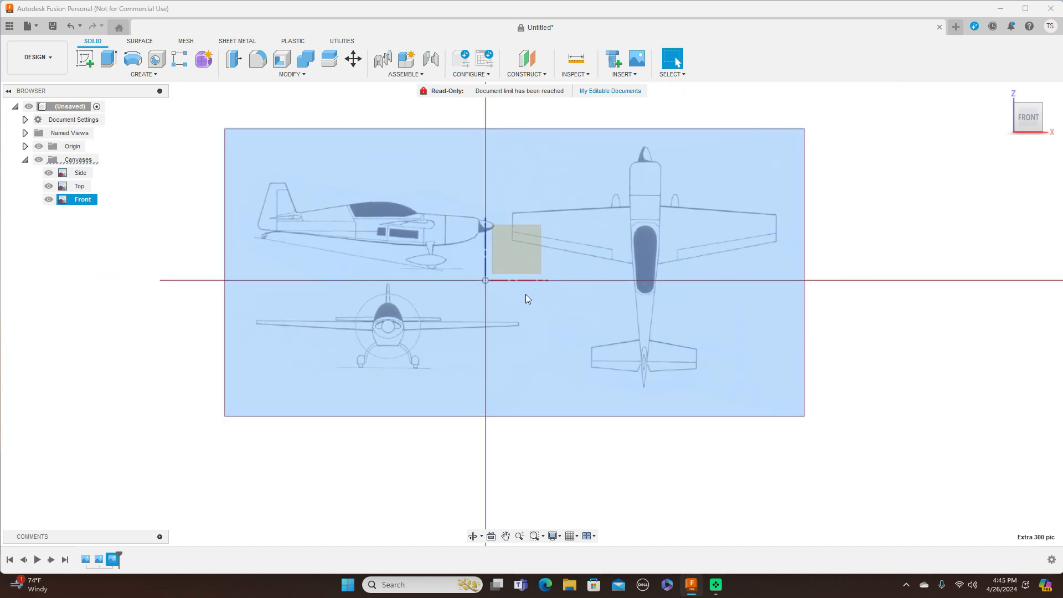
pyautogui.click(584, 487)
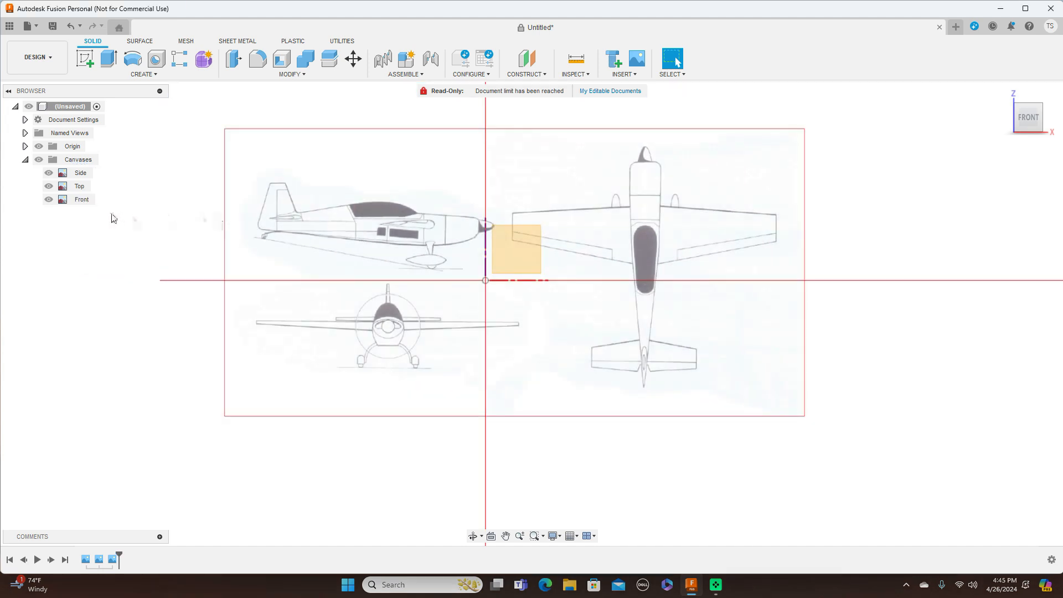
# Step: Reposition the Front canvas to offsets of 188.75 mm and 388.734 mm
pyautogui.rightClick(91, 204)
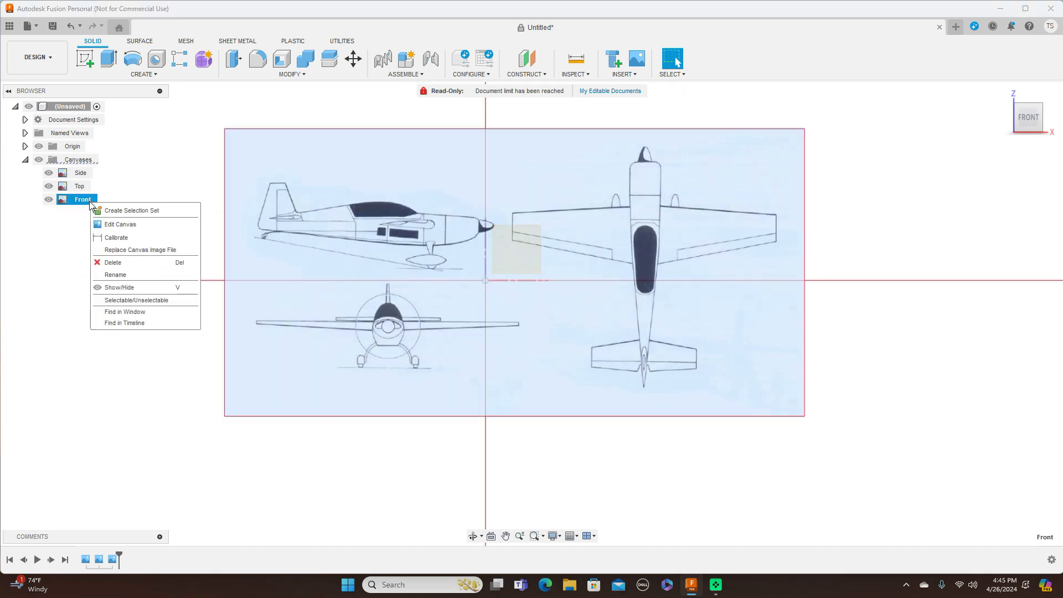
pyautogui.click(109, 226)
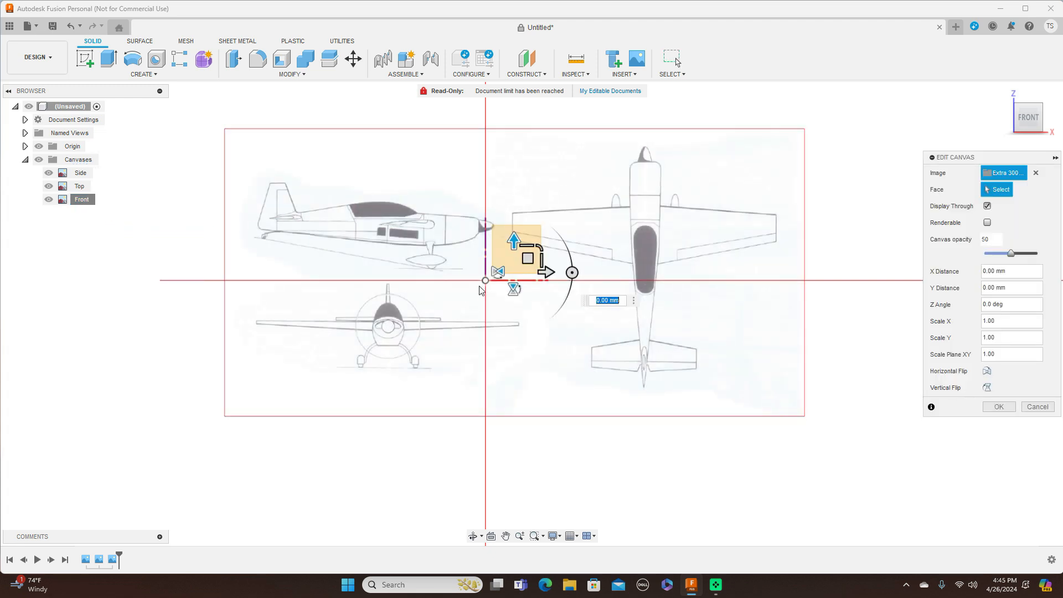
pyautogui.moveTo(547, 254); pyautogui.dragTo(626, 214)
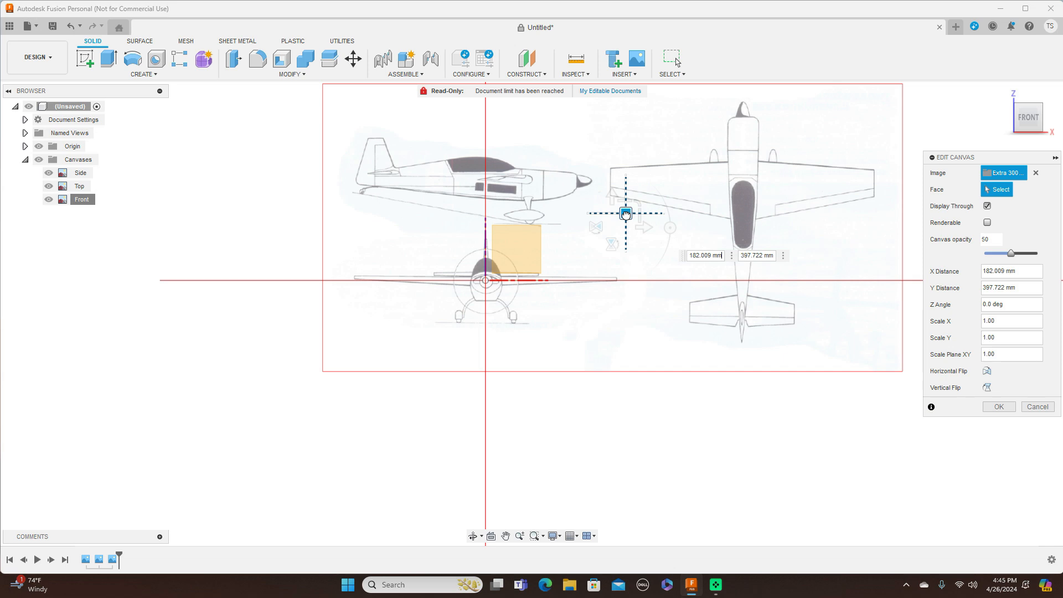
pyautogui.moveTo(626, 214); pyautogui.dragTo(624, 212)
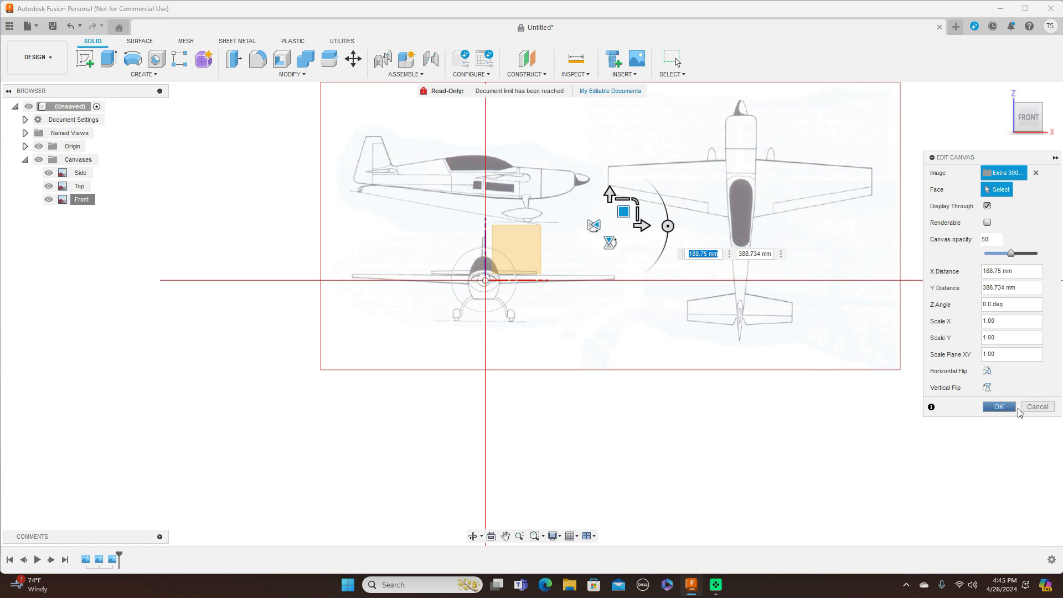
pyautogui.click(1013, 410)
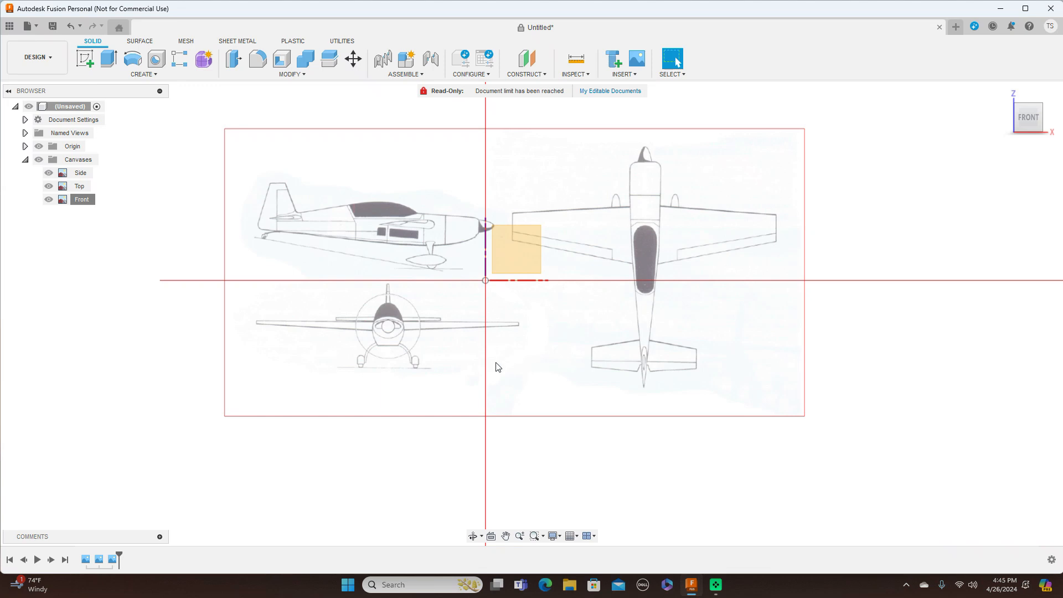
pyautogui.scroll(1, 344, 348)
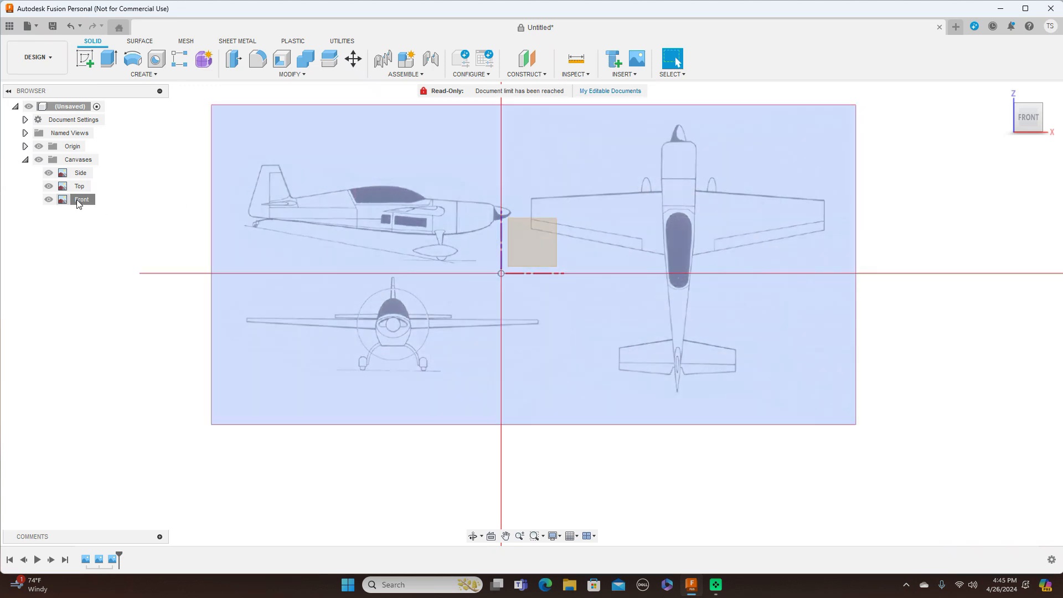
pyautogui.rightClick(78, 200)
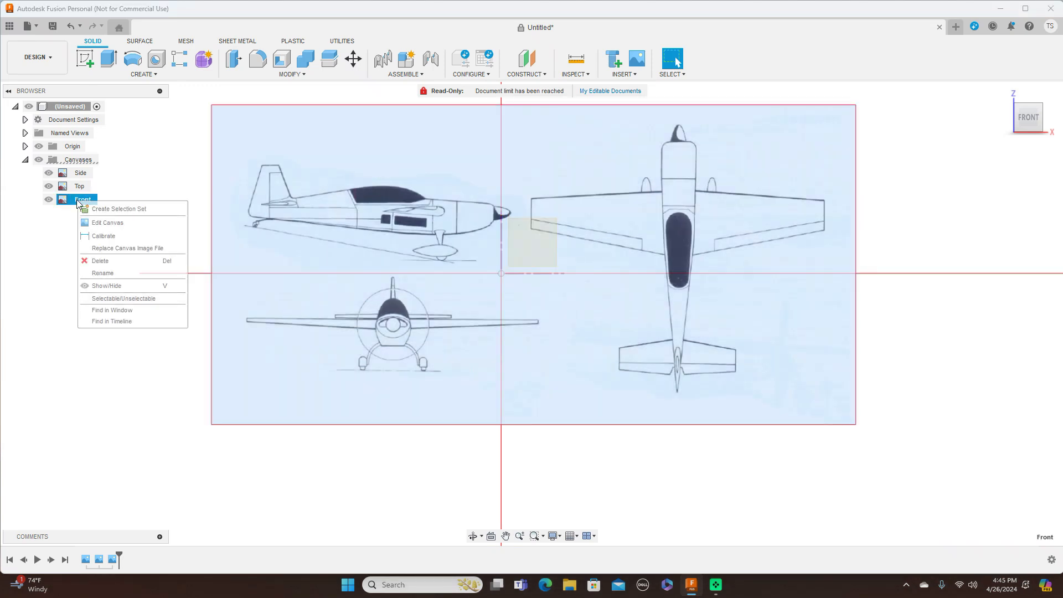
# Step: Calibrate the Front canvas from nose tip to tail with a length of 2000
pyautogui.click(101, 237)
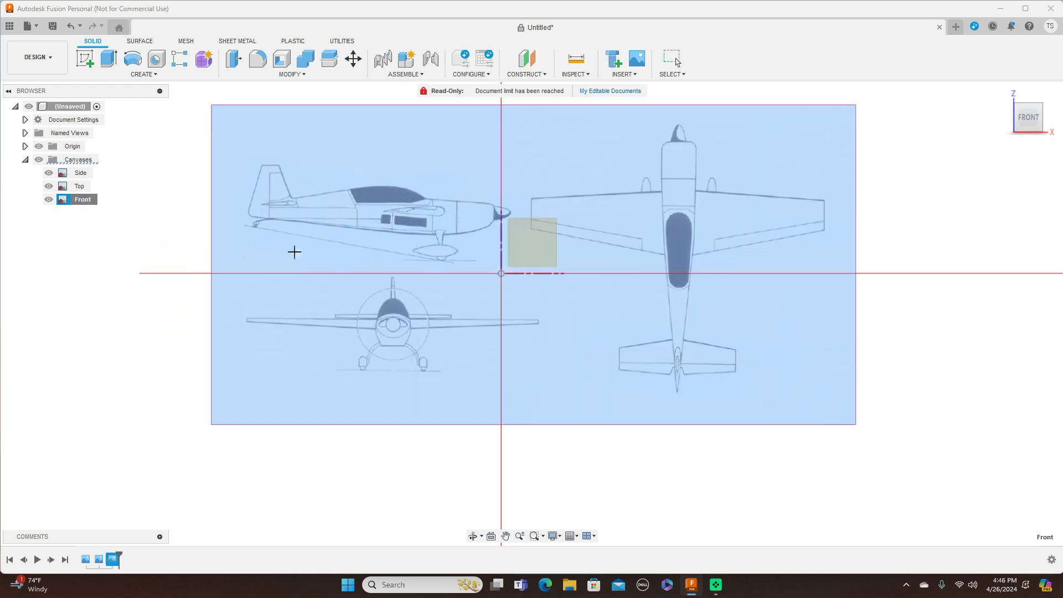
pyautogui.scroll(2, 294, 249)
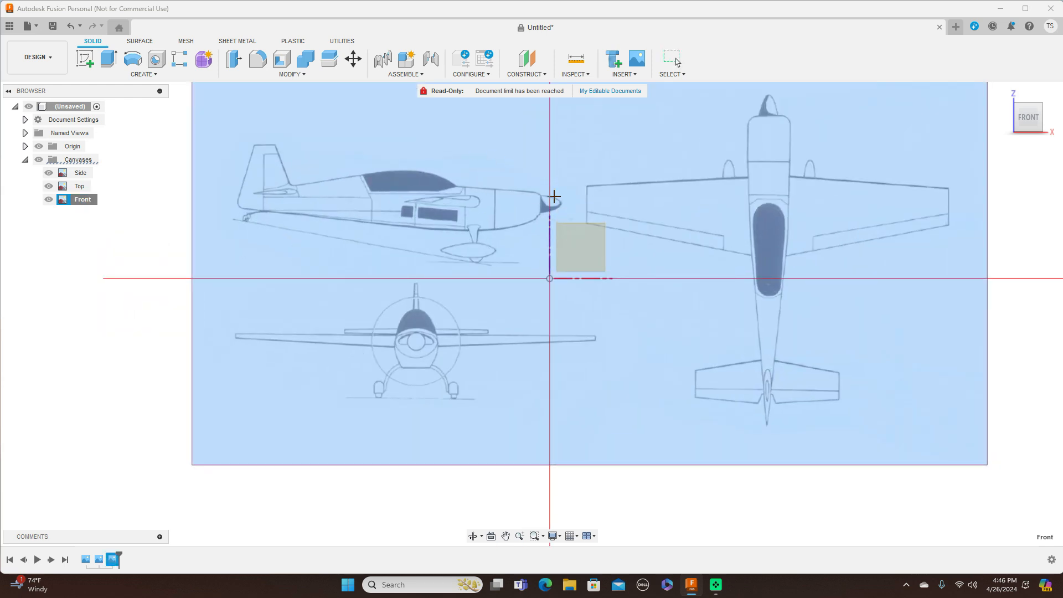
pyautogui.click(561, 207)
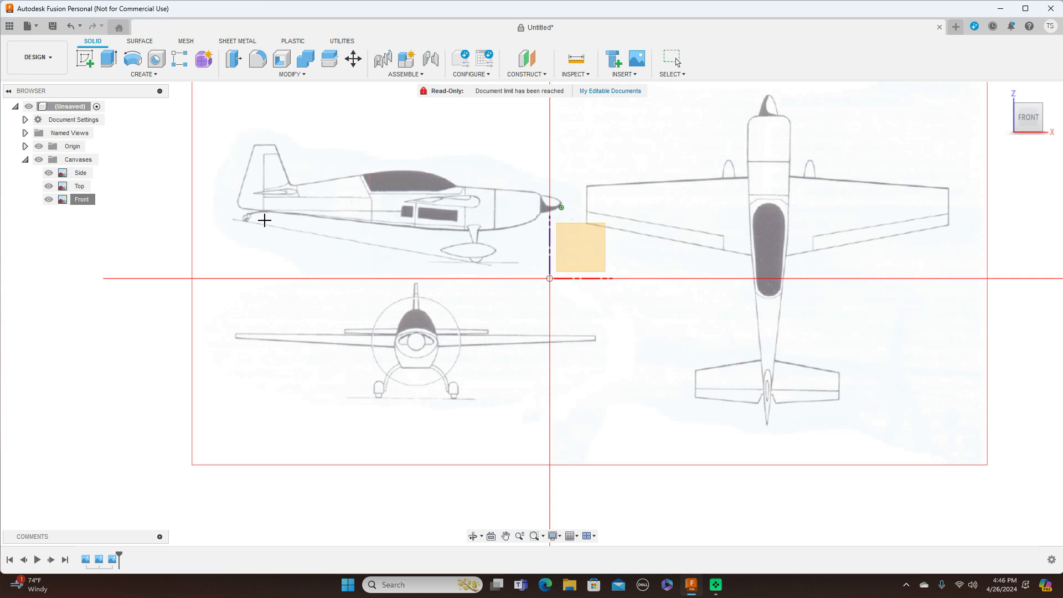
pyautogui.click(237, 209)
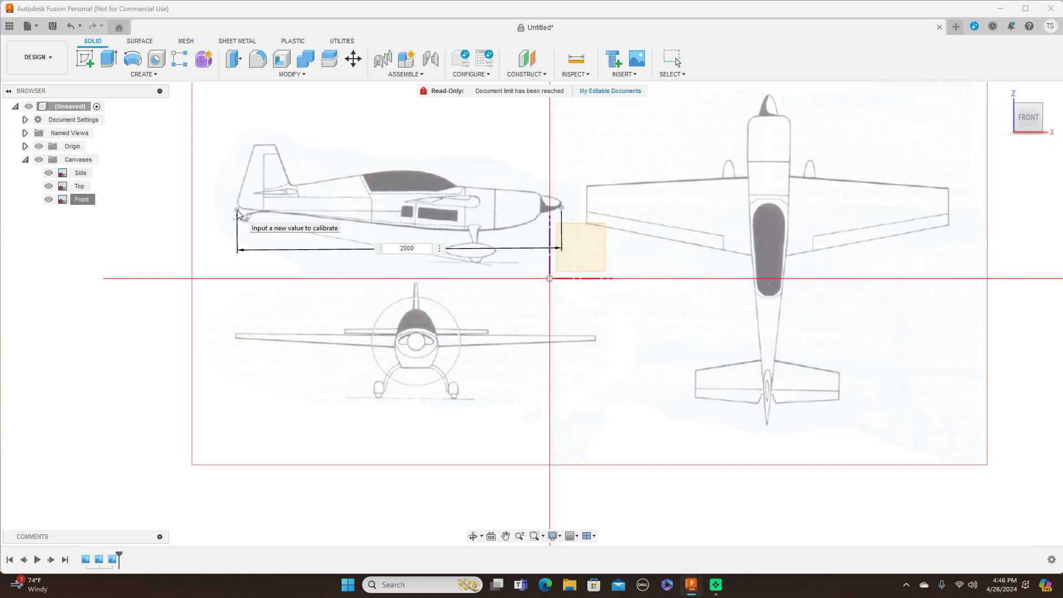
pyautogui.press('Return')
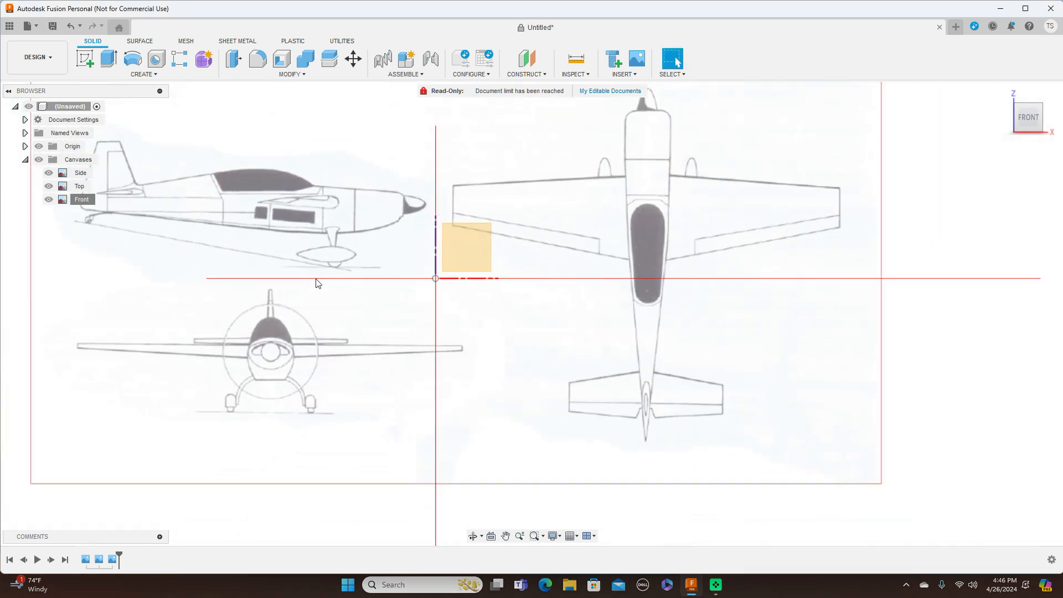
pyautogui.click(82, 200)
# Step: Move the Front canvas to offsets 438.92 mm and 951.579 mm so the propeller hub sits on the origin
pyautogui.rightClick(83, 205)
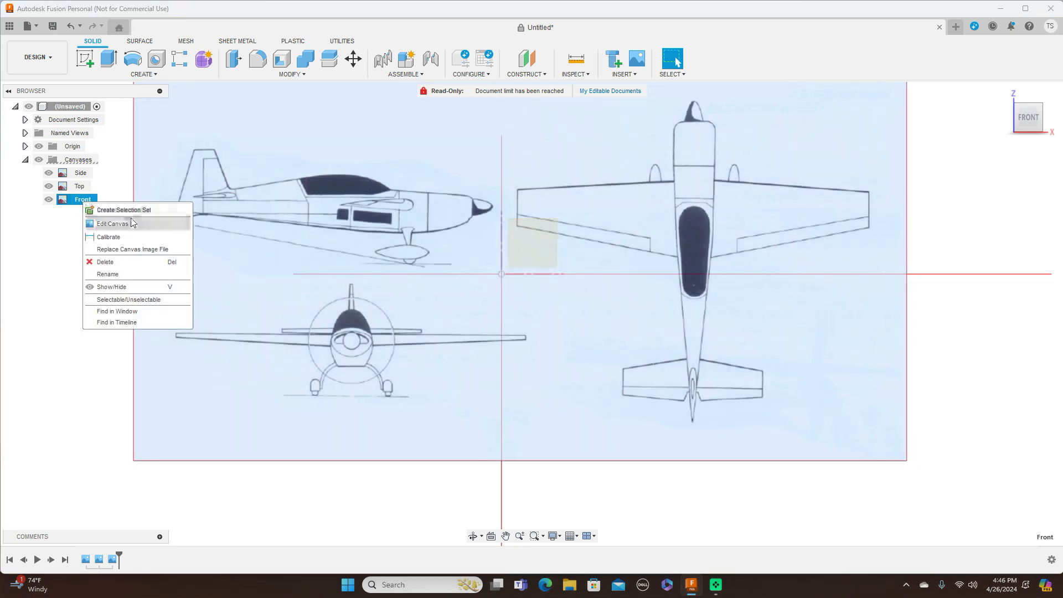
pyautogui.click(114, 224)
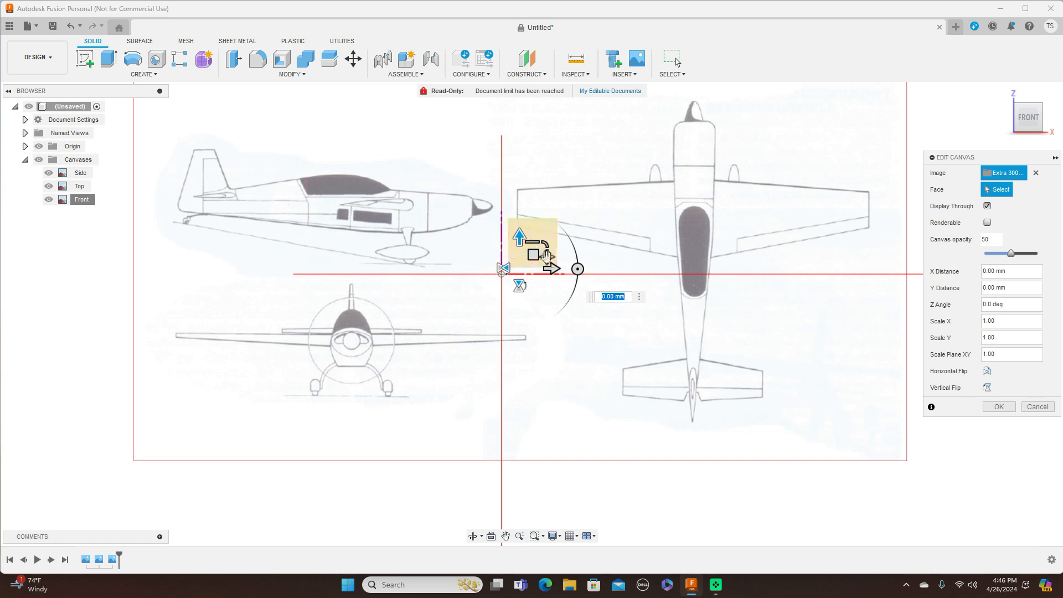
pyautogui.moveTo(533, 254); pyautogui.dragTo(678, 199)
pyautogui.moveTo(679, 275); pyautogui.dragTo(670, 323, button='middle')
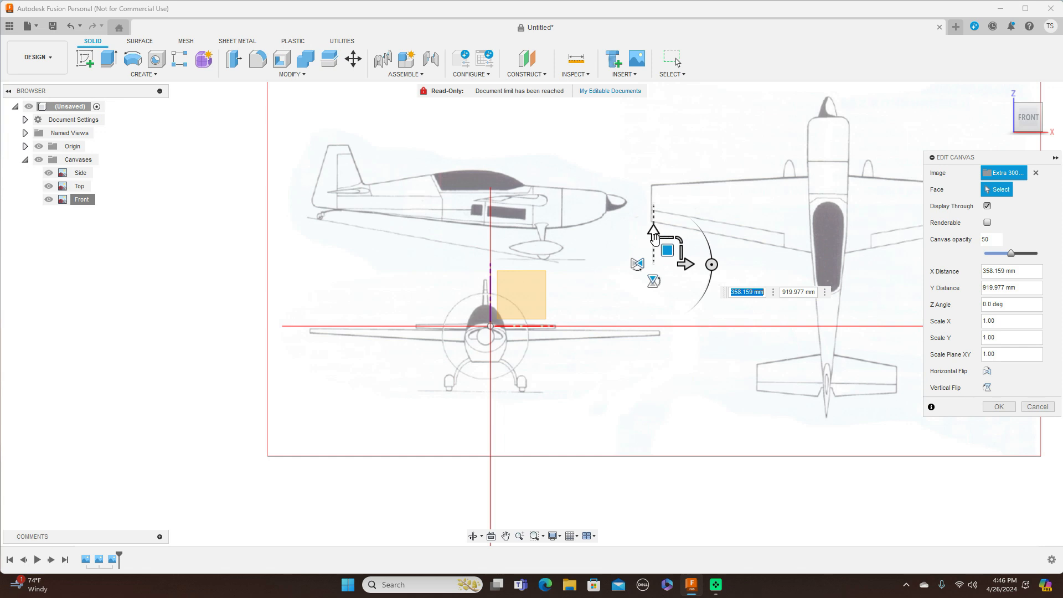
pyautogui.moveTo(670, 246); pyautogui.dragTo(672, 239)
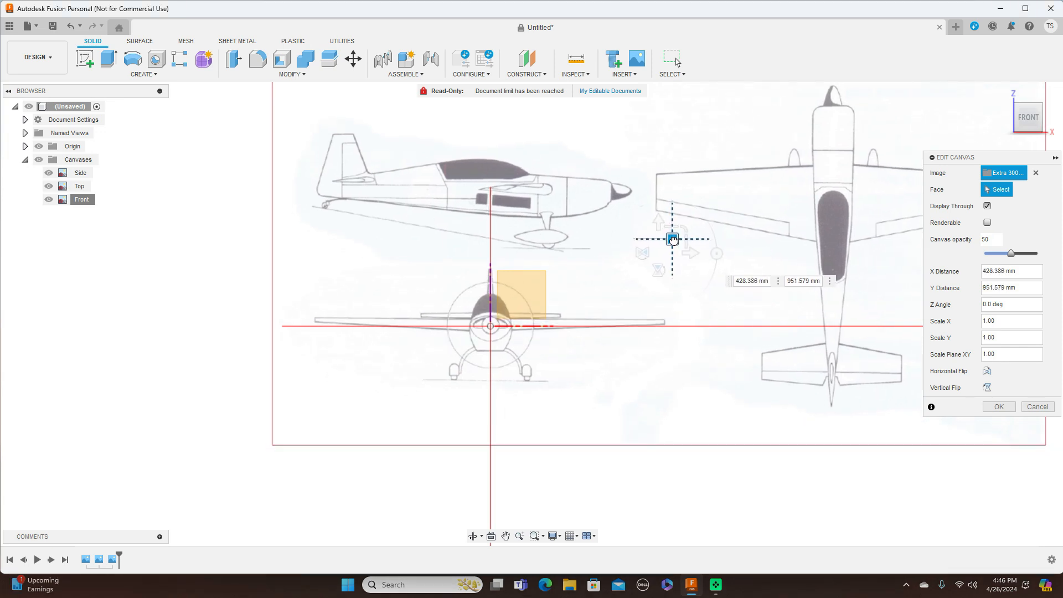
pyautogui.moveTo(673, 239); pyautogui.dragTo(672, 238)
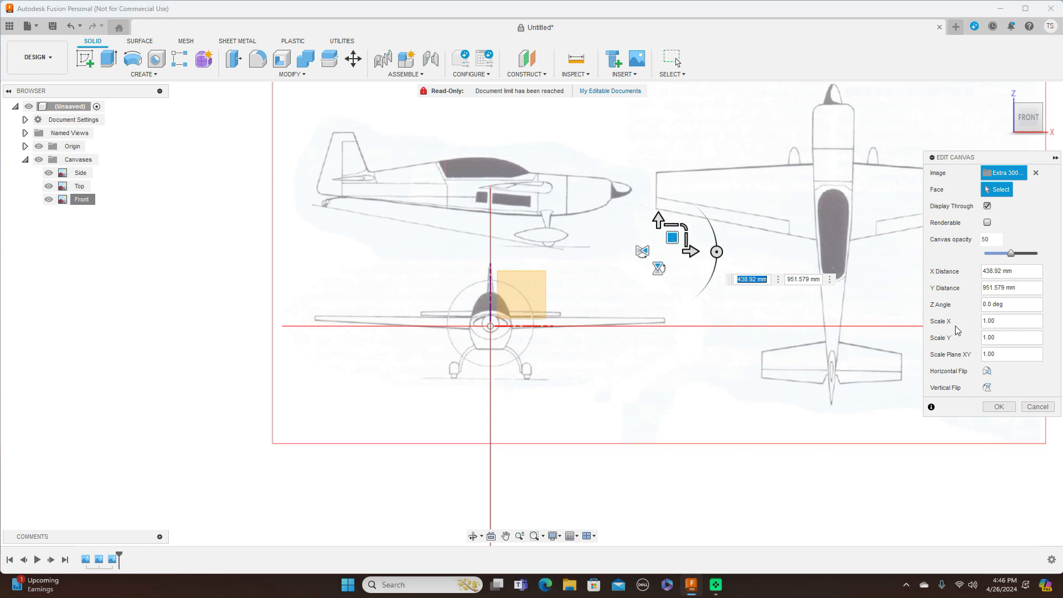
pyautogui.click(1000, 408)
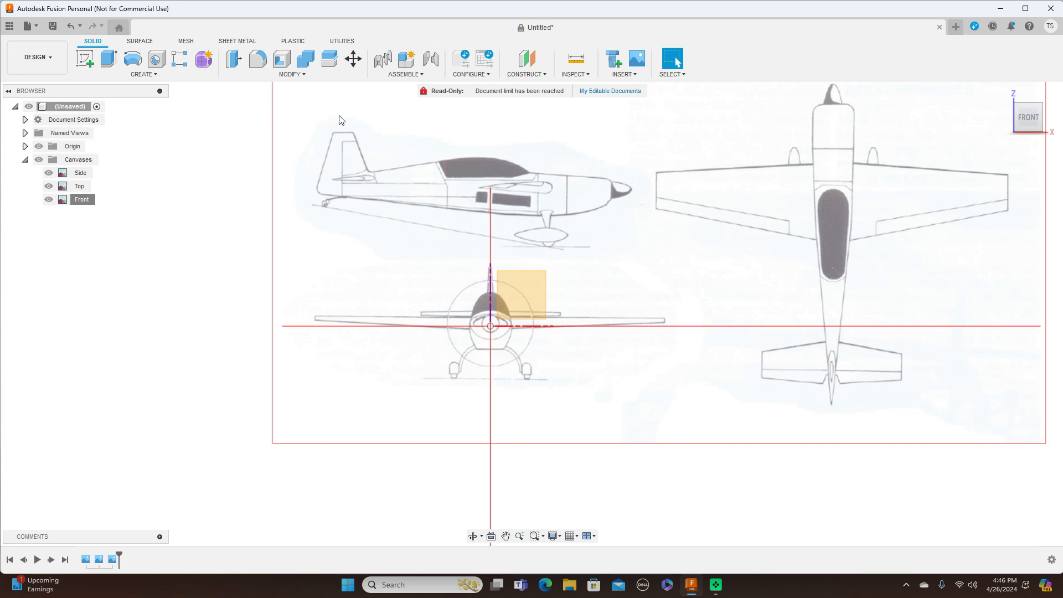
pyautogui.scroll(-2, 624, 263)
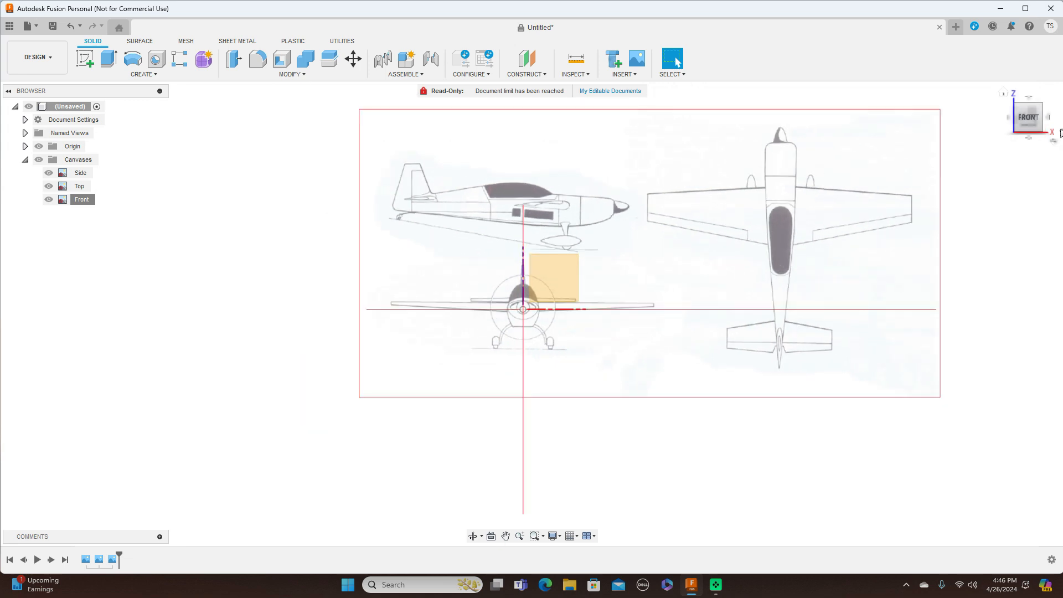
# Step: Compare the canvases from the Right, Top and Front views, ending centred on the Right-side blueprint
pyautogui.click(1048, 121)
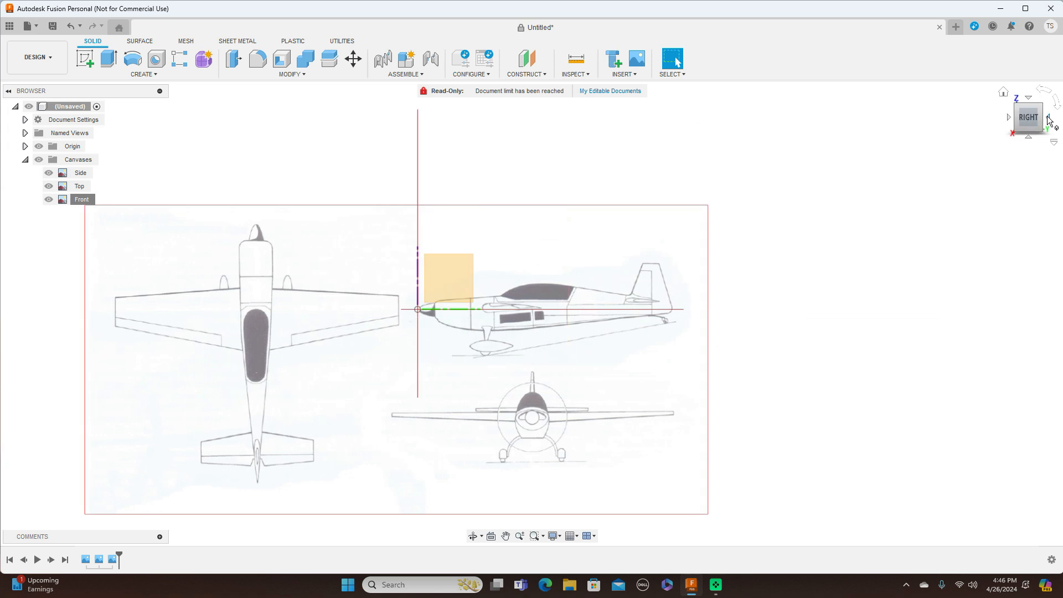
pyautogui.click(1027, 100)
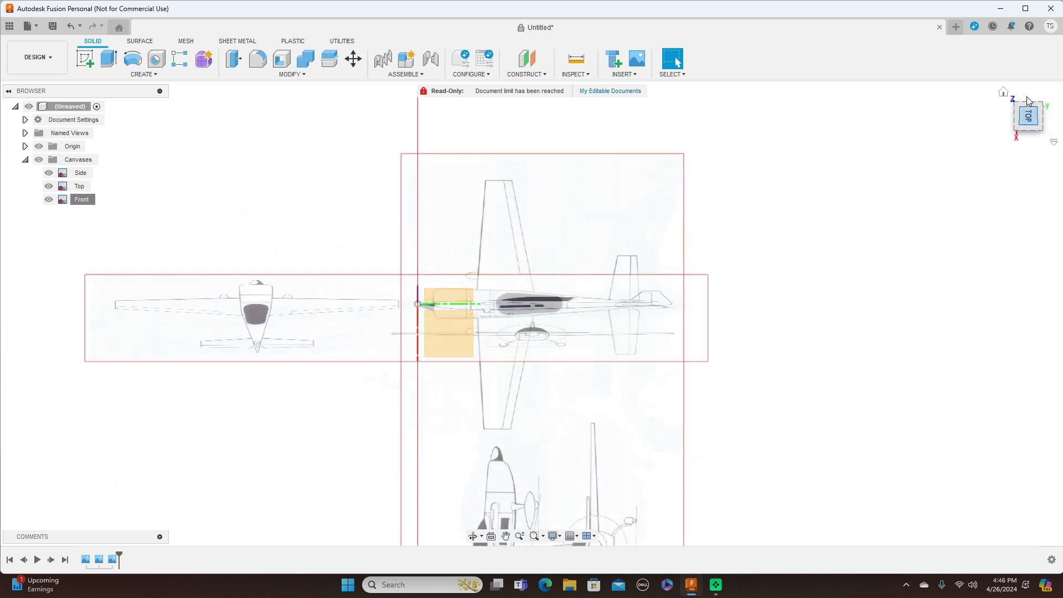
pyautogui.click(1033, 142)
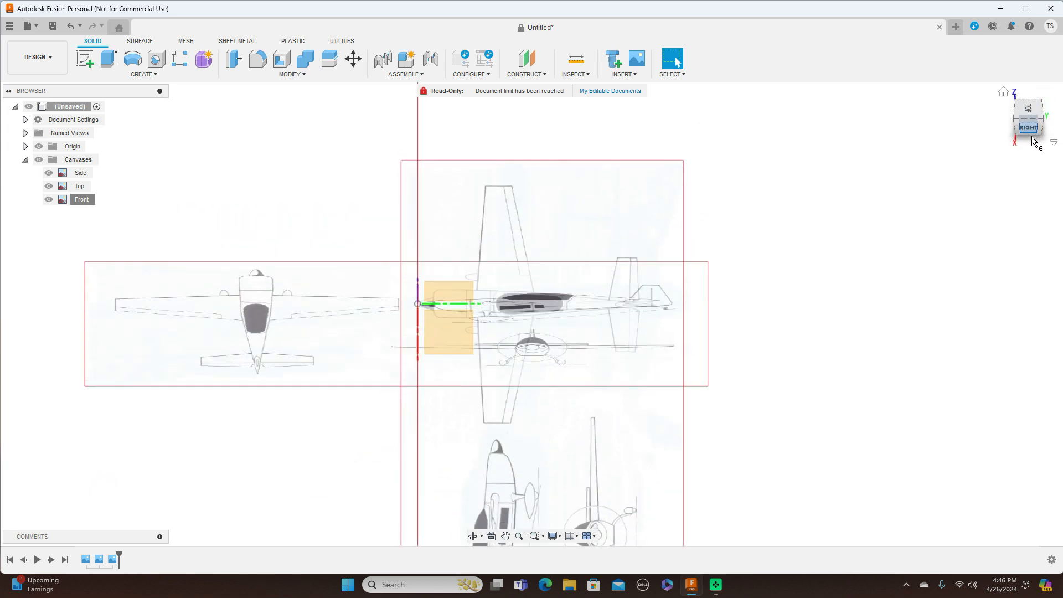
pyautogui.click(1009, 118)
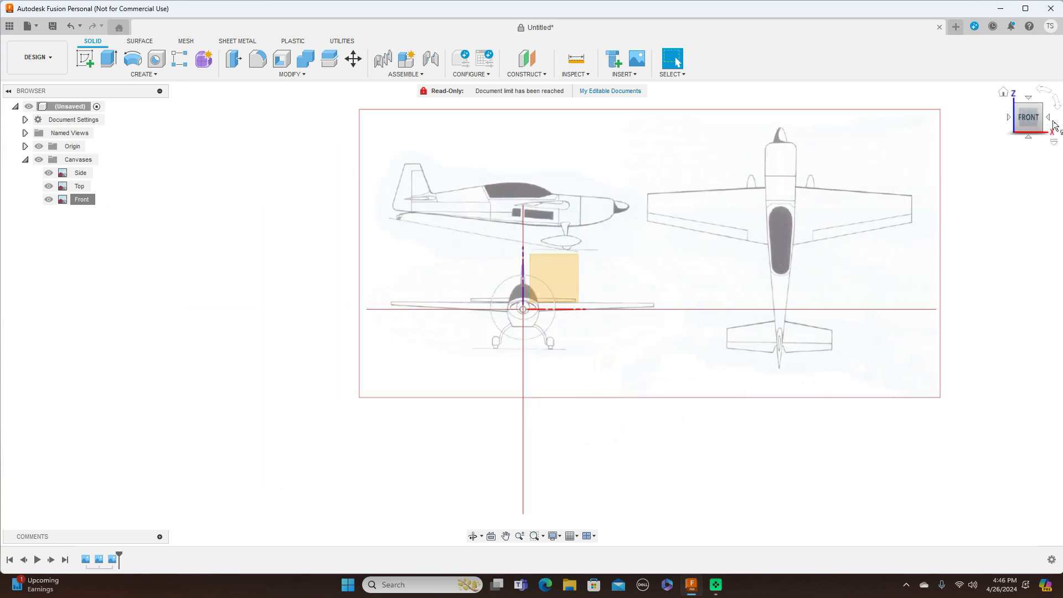
pyautogui.click(1048, 120)
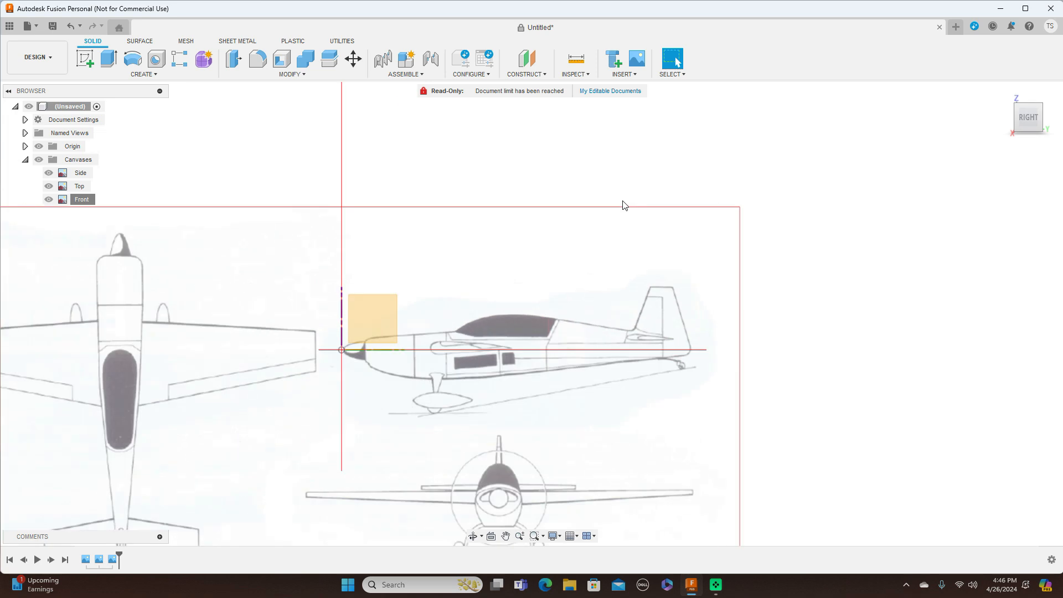
pyautogui.moveTo(638, 259); pyautogui.dragTo(672, 197, button='middle')
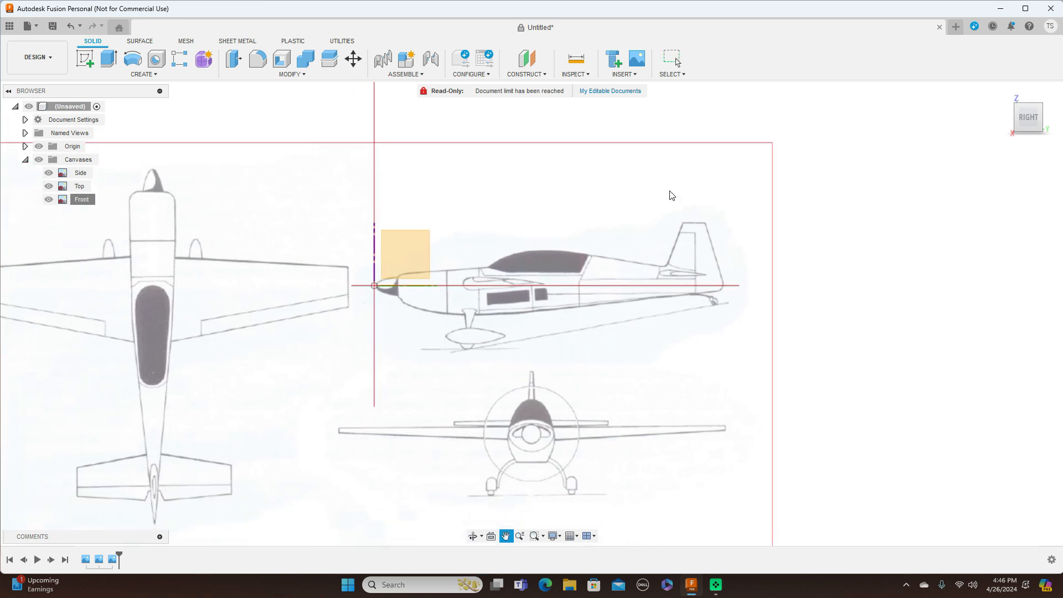
# Step: Enter form modelling and start a T-spline cylinder on the front plane
pyautogui.click(206, 61)
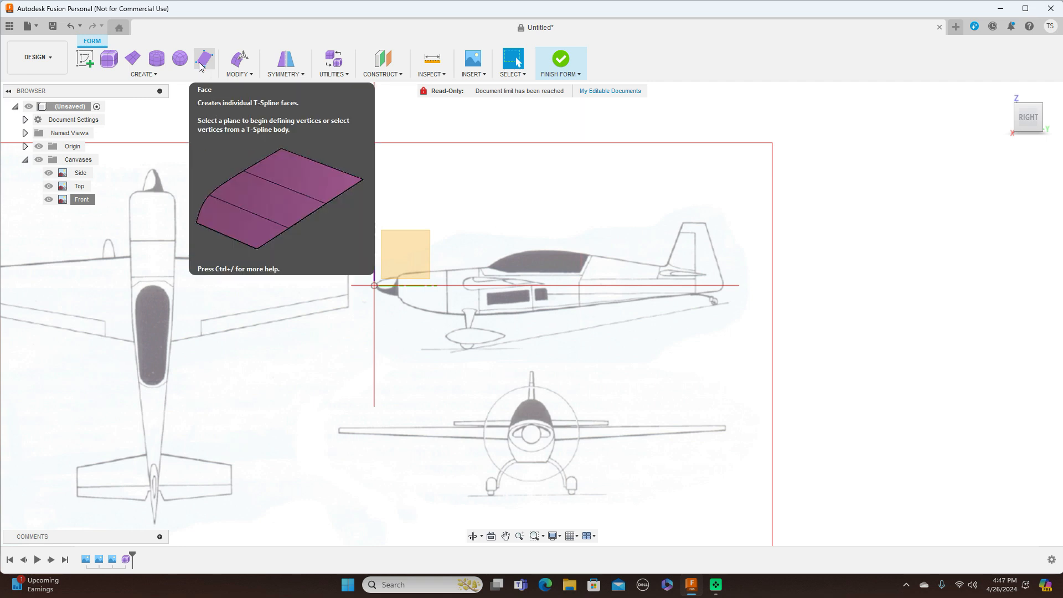
pyautogui.click(158, 61)
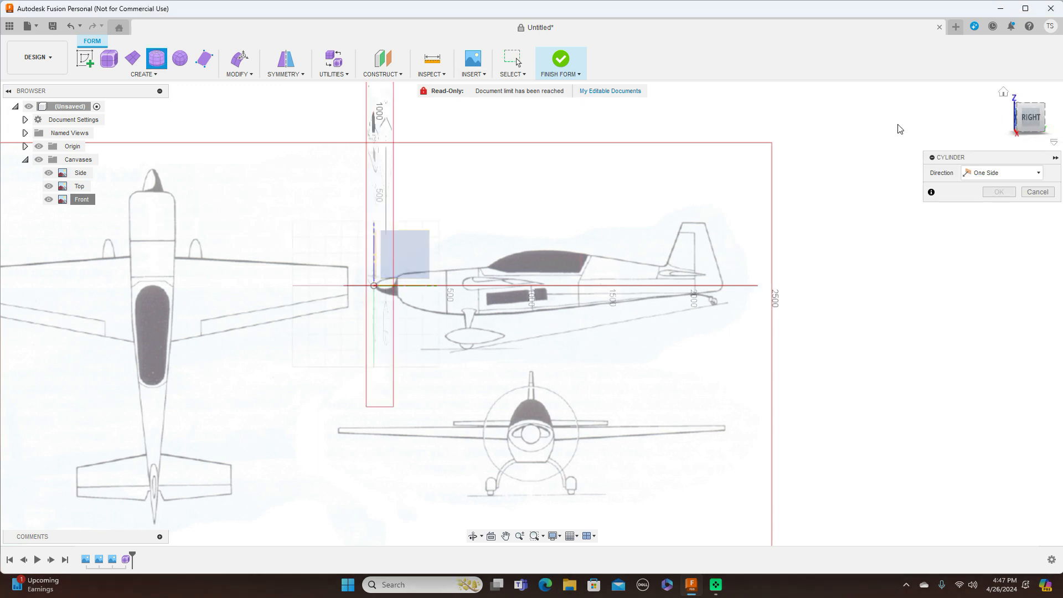
pyautogui.click(1008, 118)
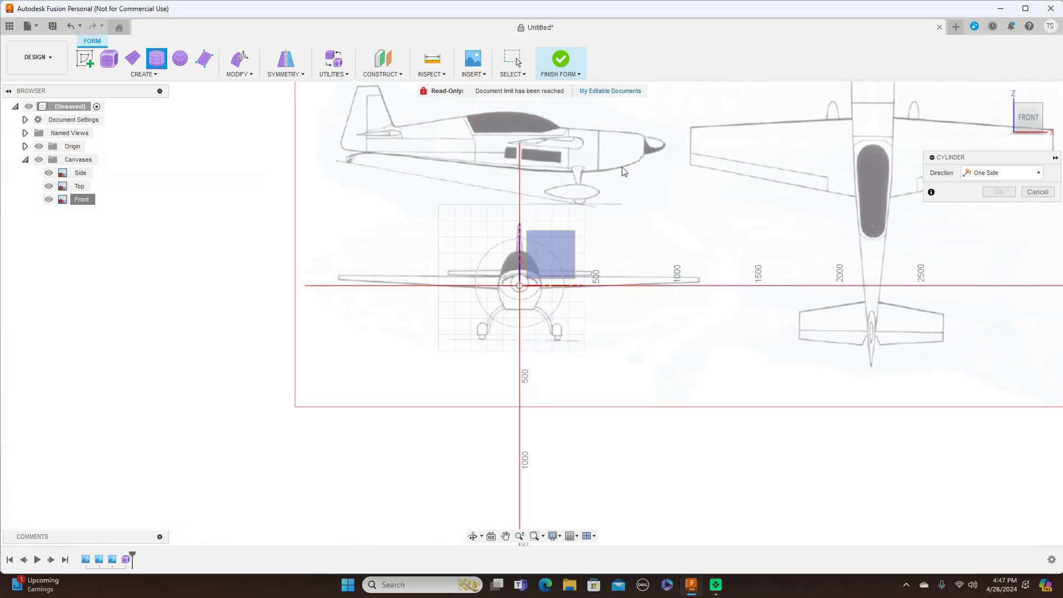
pyautogui.click(562, 250)
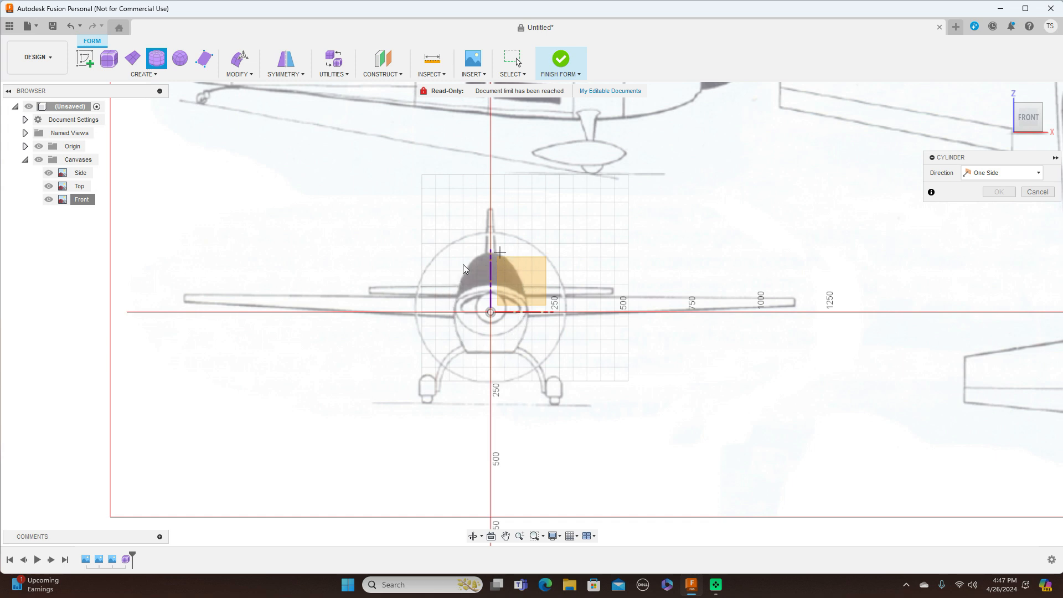
# Step: Create the cylinder at the origin: 368.178 mm diameter, 2050 mm long, 8 height faces
pyautogui.click(491, 305)
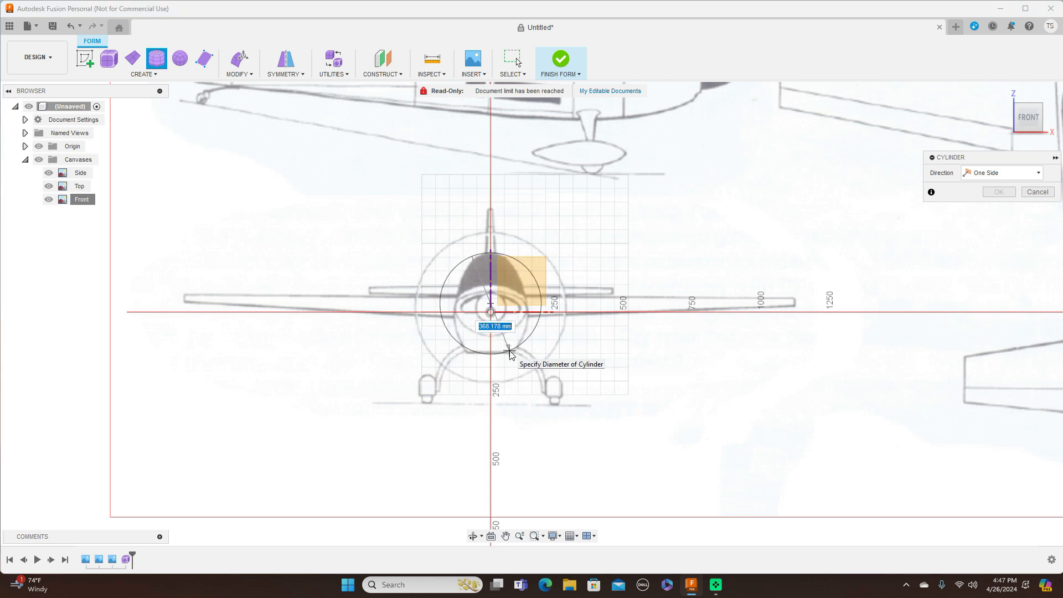
pyautogui.click(510, 354)
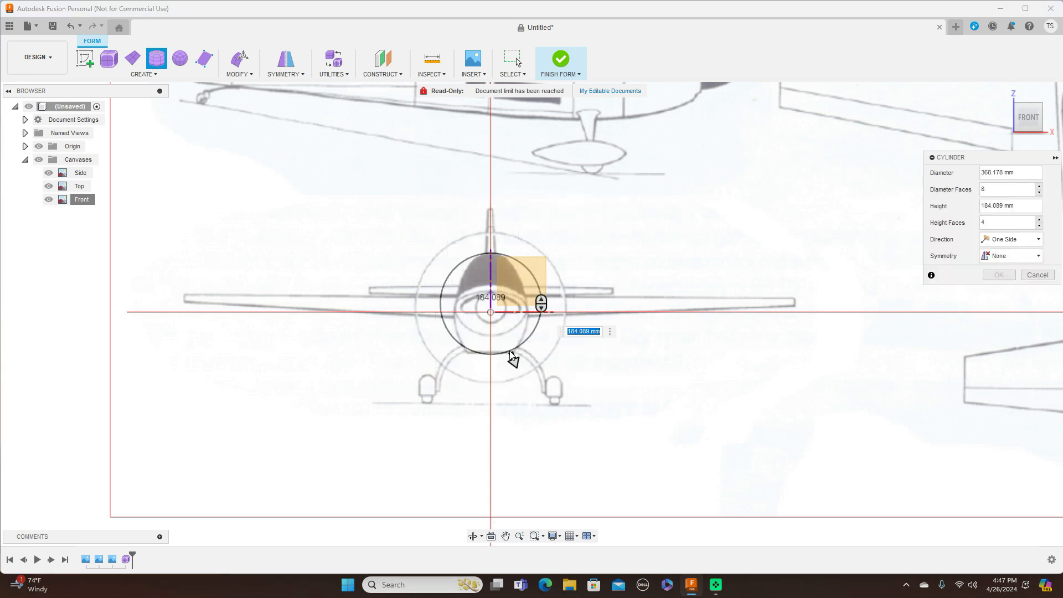
pyautogui.click(1046, 118)
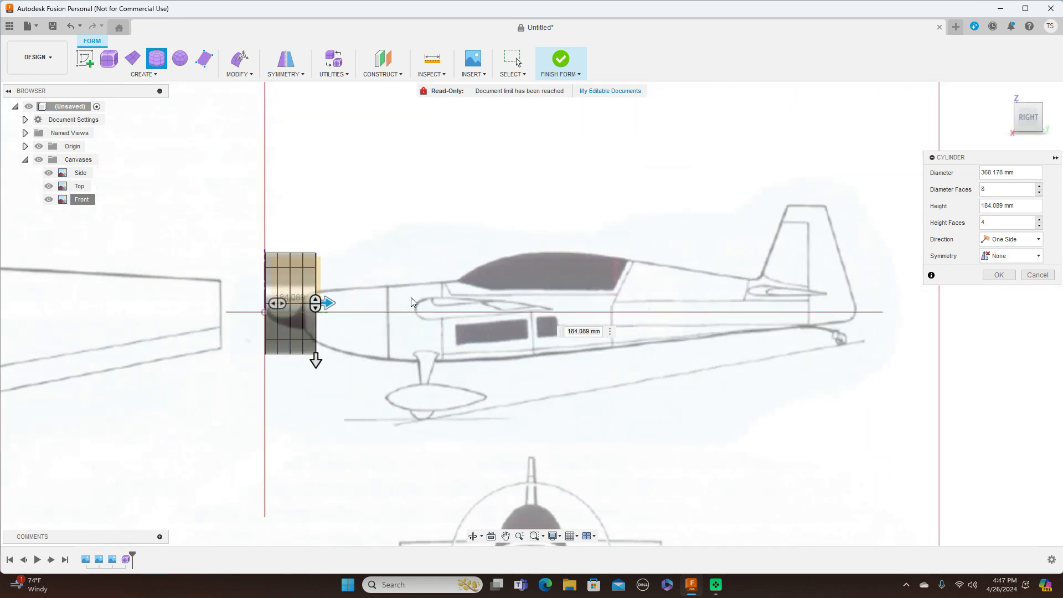
pyautogui.moveTo(329, 303); pyautogui.dragTo(865, 286)
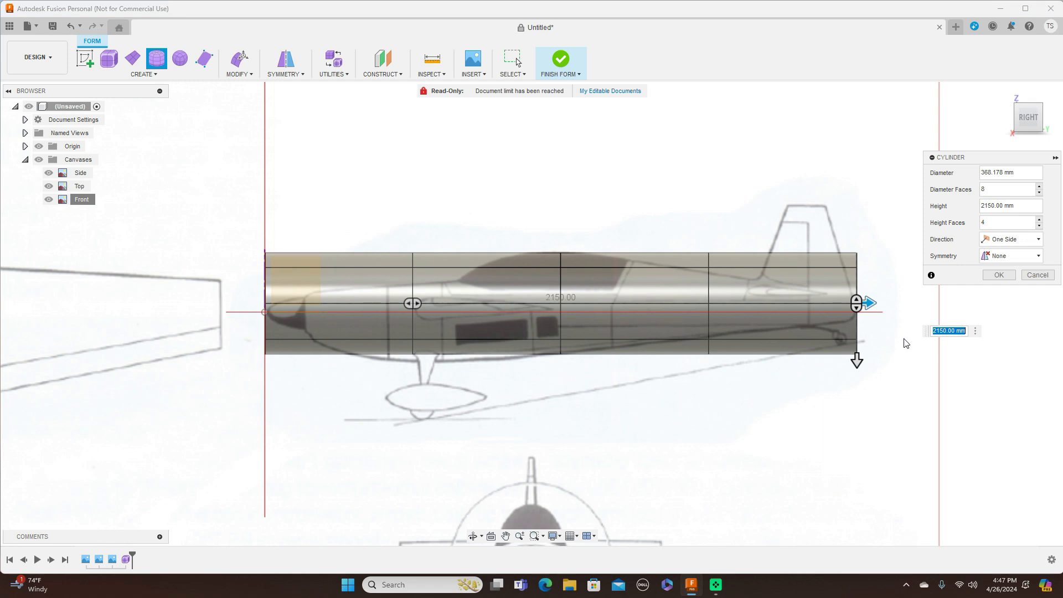
pyautogui.scroll(2, 906, 347)
pyautogui.scroll(-2, 906, 347)
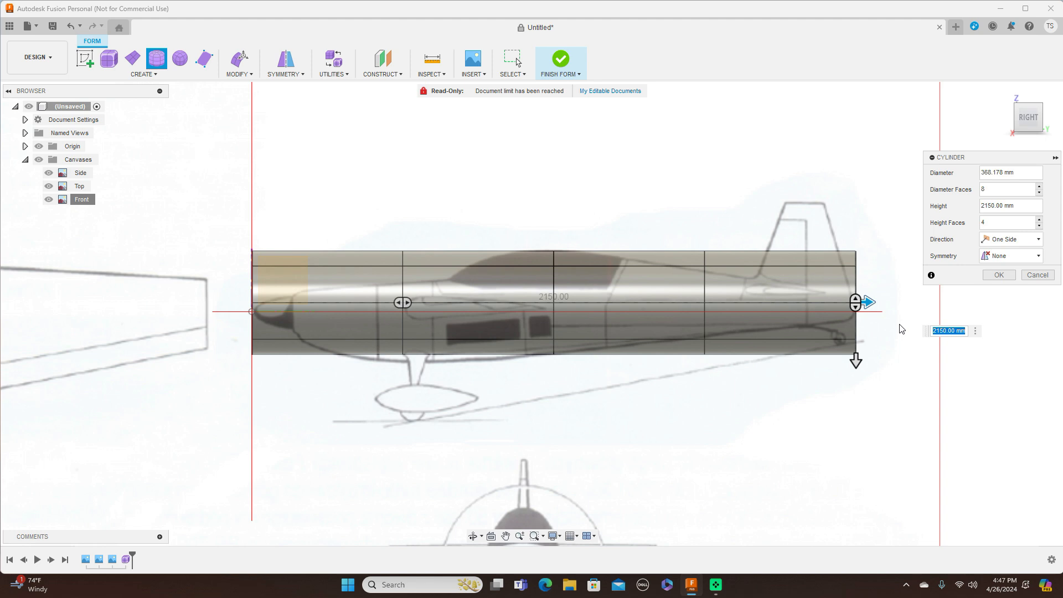
pyautogui.moveTo(867, 302); pyautogui.dragTo(852, 301)
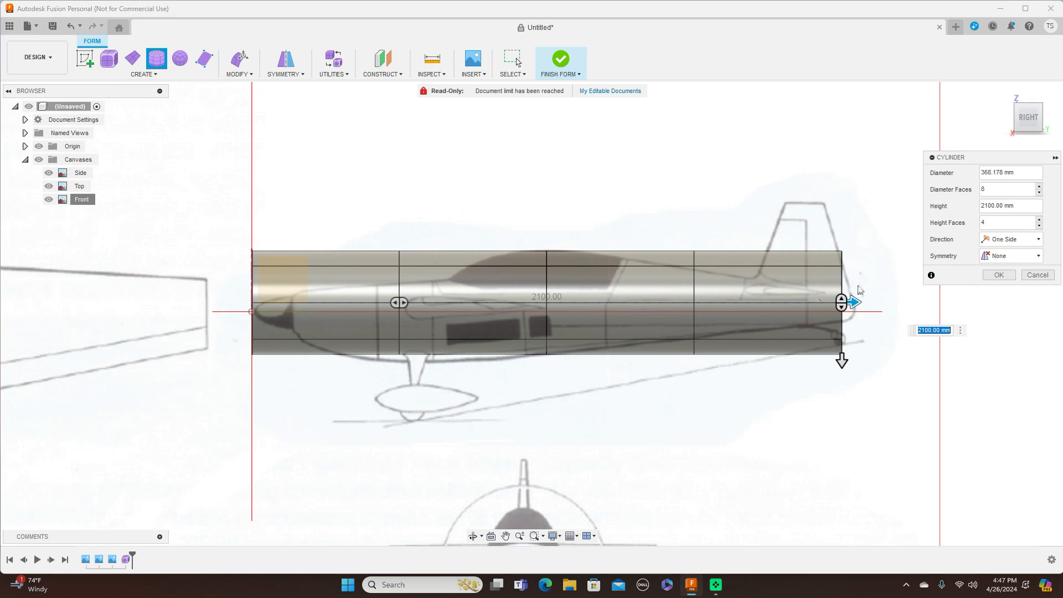
pyautogui.moveTo(853, 300); pyautogui.dragTo(841, 302)
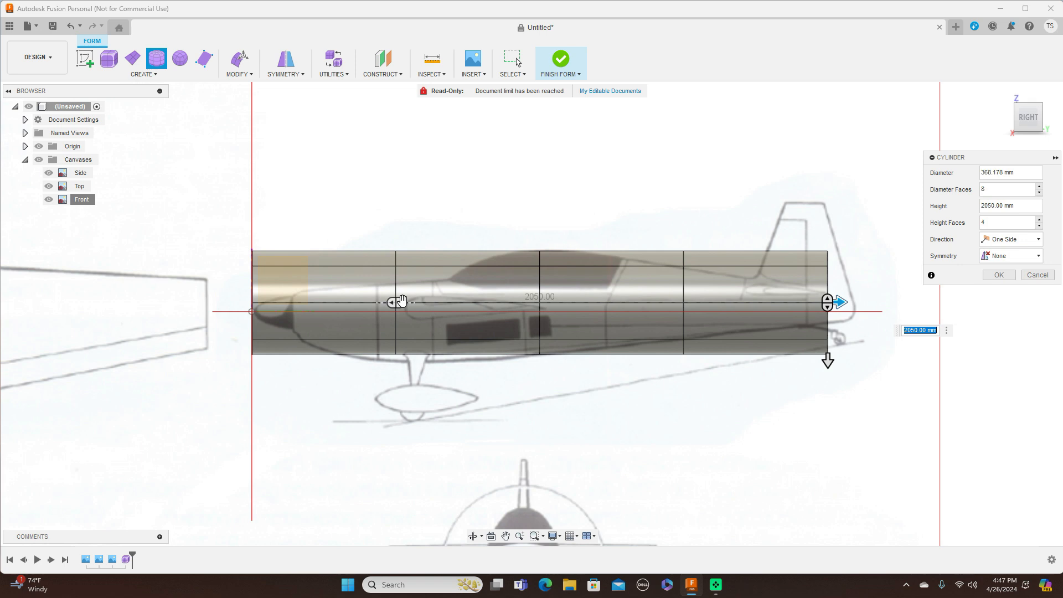
pyautogui.moveTo(401, 301); pyautogui.dragTo(505, 304)
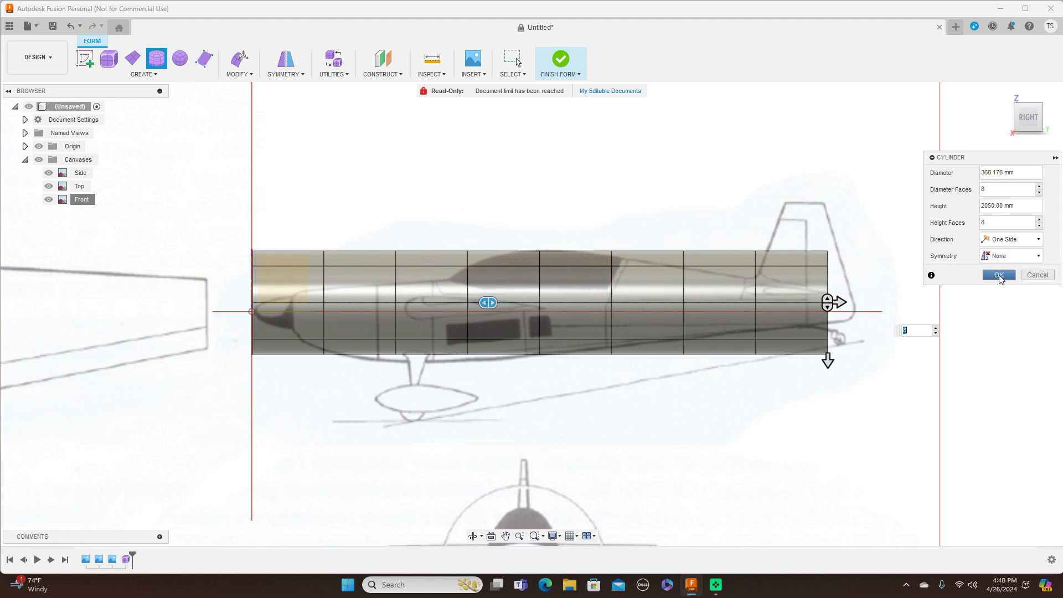
pyautogui.click(999, 275)
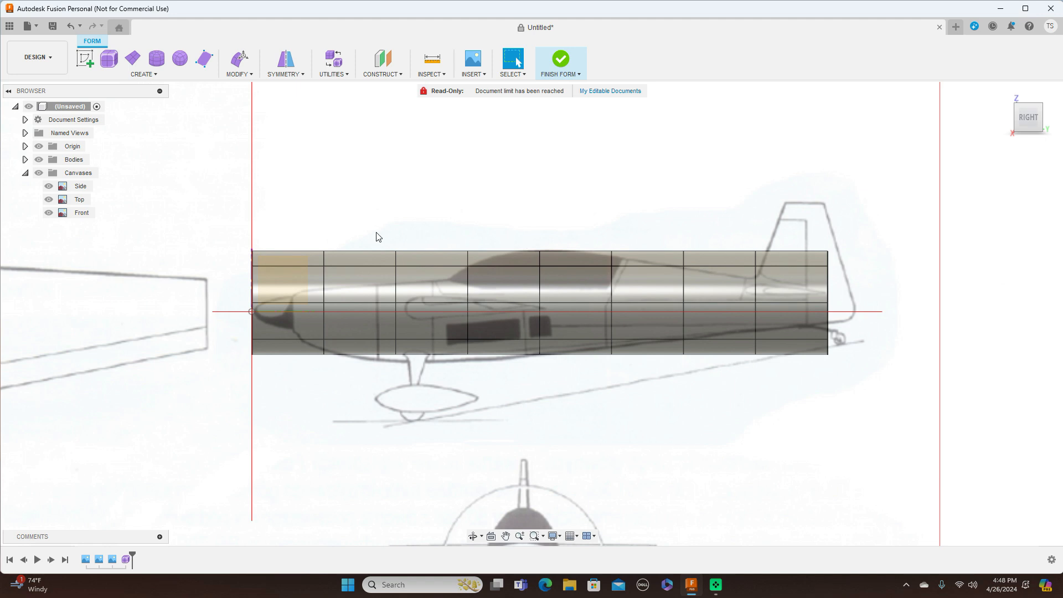
# Step: Move the whole cylinder body slightly toward the tail
pyautogui.moveTo(241, 200); pyautogui.dragTo(888, 392)
pyautogui.rightClick(945, 288)
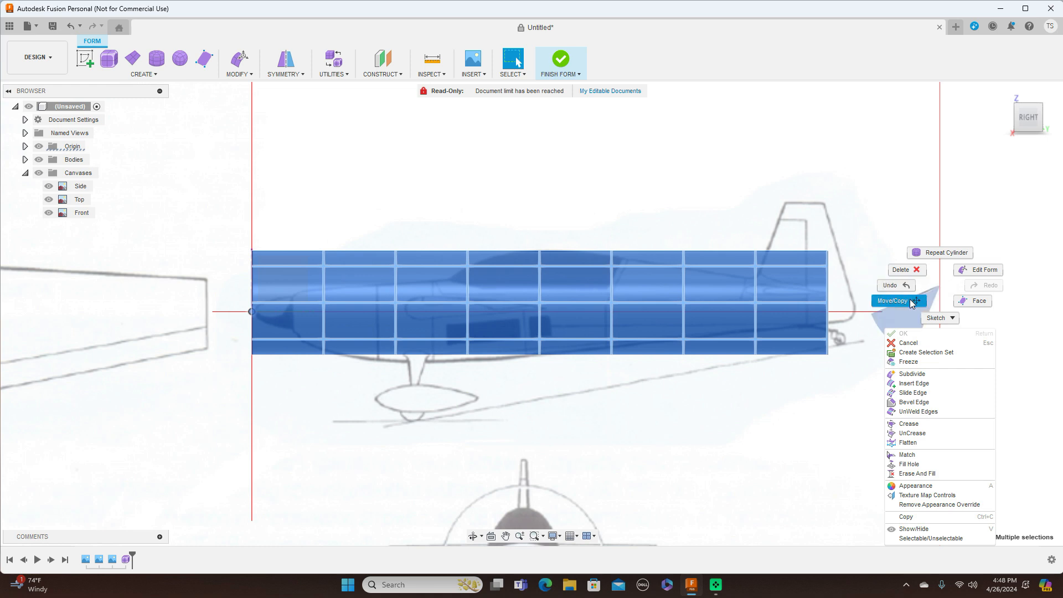
pyautogui.click(894, 301)
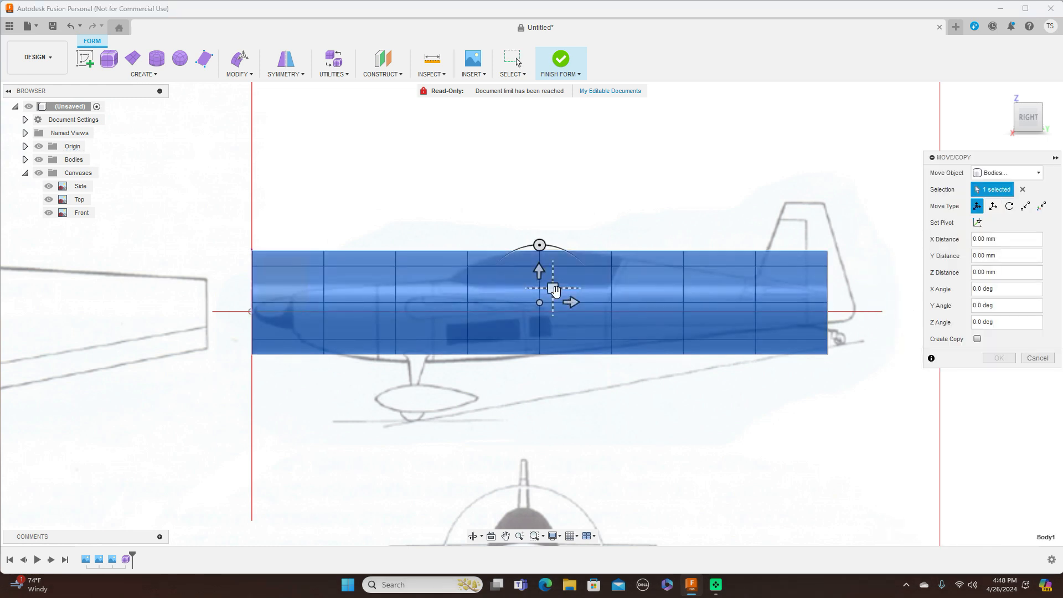
pyautogui.moveTo(553, 288); pyautogui.dragTo(584, 291)
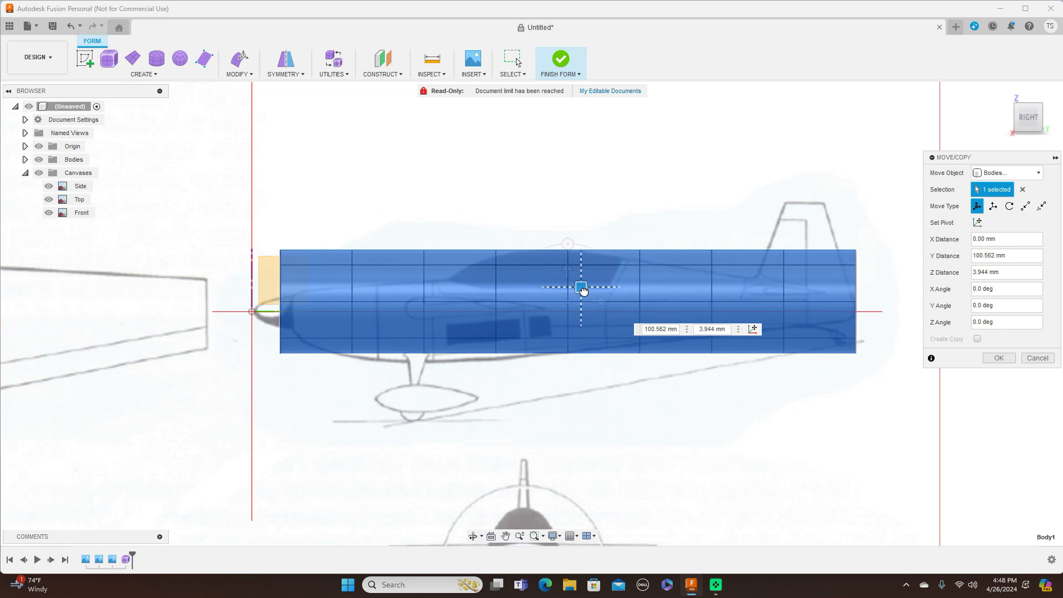
pyautogui.click(999, 359)
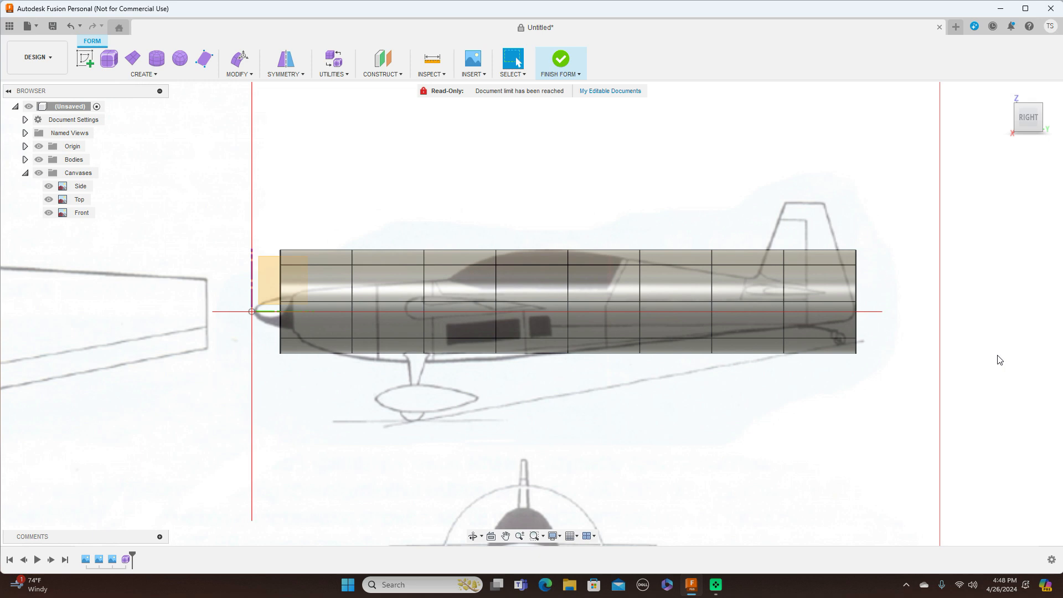
# Step: Shift the nose-end edge loop by 41.403 mm and -3.944 mm and commit the form edit
pyautogui.doubleClick(281, 286)
pyautogui.rightClick(281, 287)
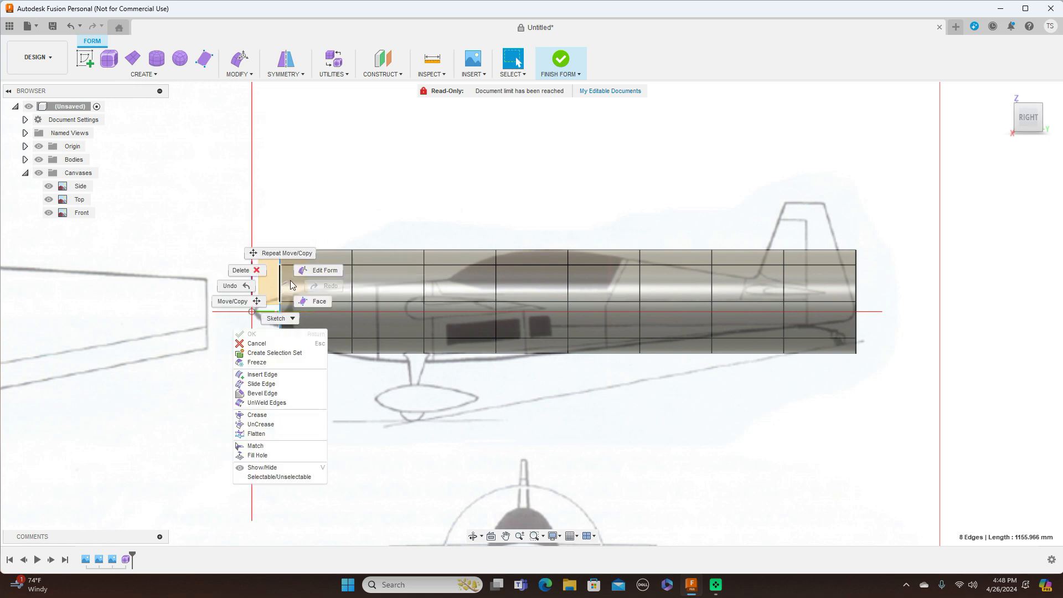
pyautogui.click(293, 284)
pyautogui.moveTo(294, 285); pyautogui.dragTo(306, 289)
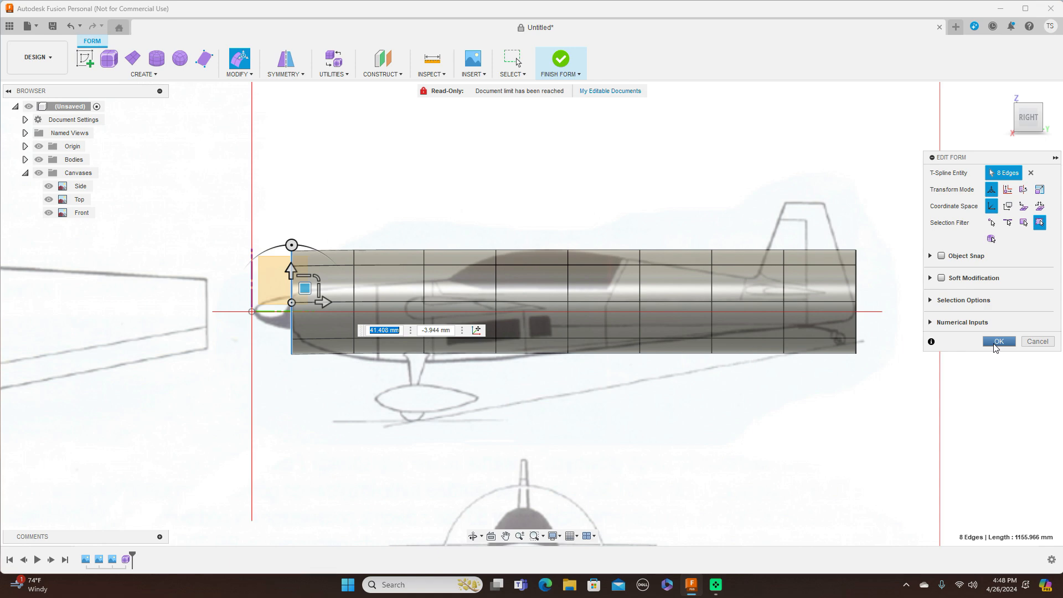
pyautogui.click(997, 342)
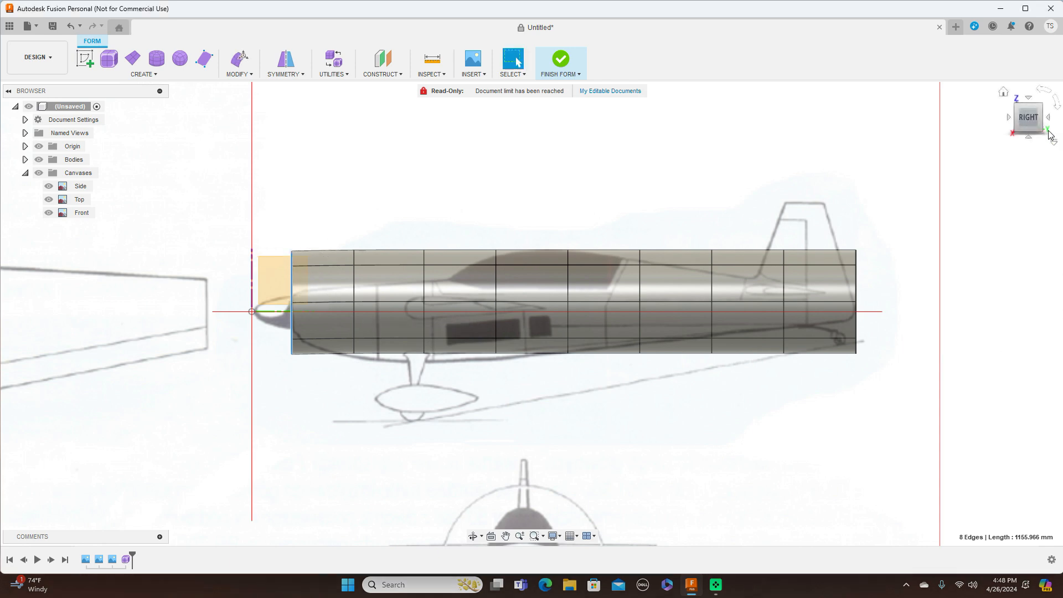
# Step: Check the fuselage against the Front and Right blueprints and select the edge ring under the cockpit
pyautogui.click(1007, 119)
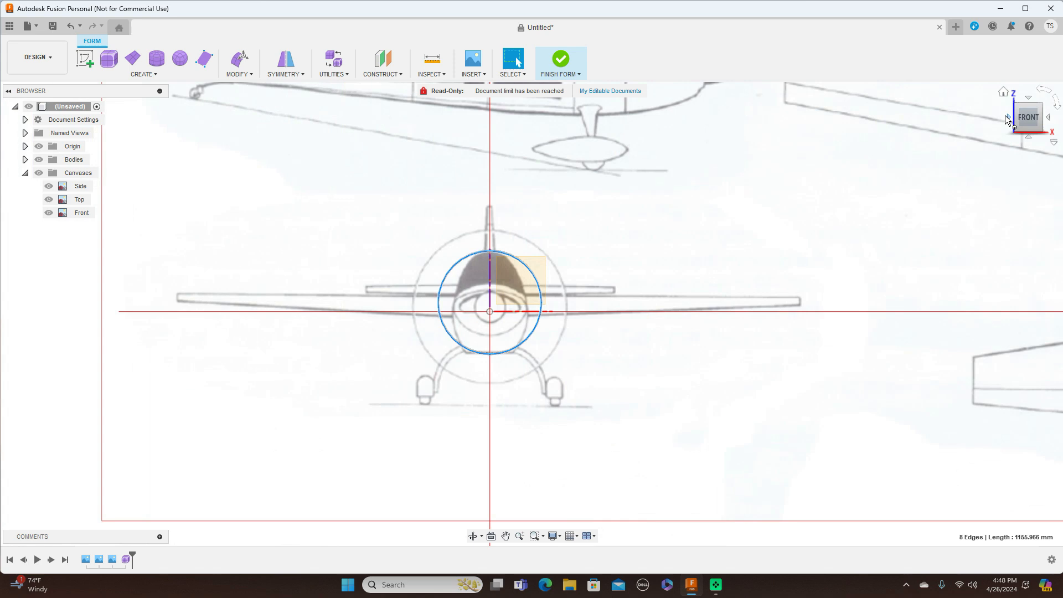
pyautogui.click(1049, 118)
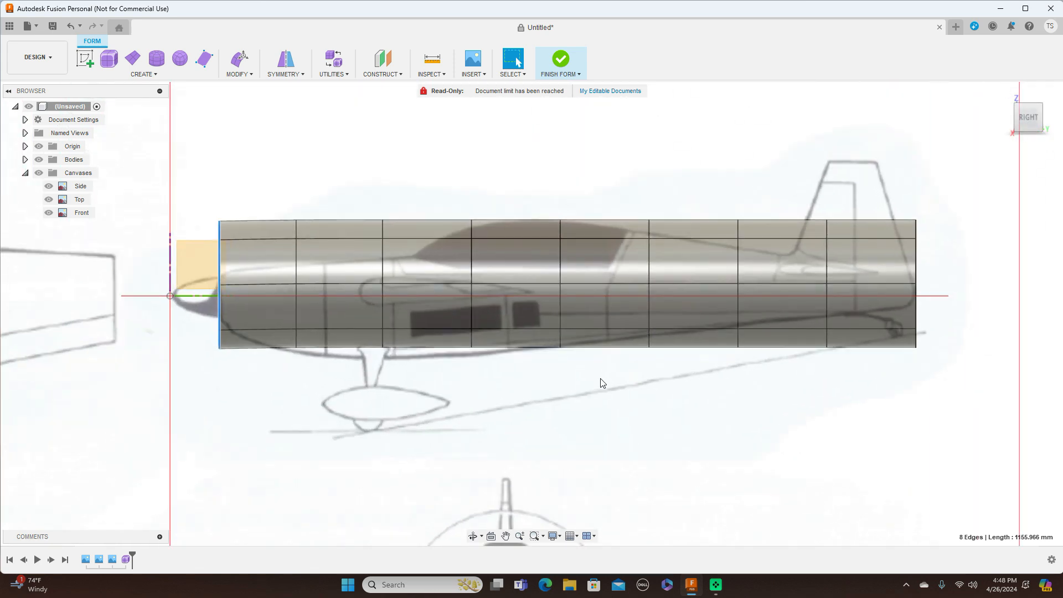
pyautogui.moveTo(602, 383); pyautogui.dragTo(648, 360, button='middle')
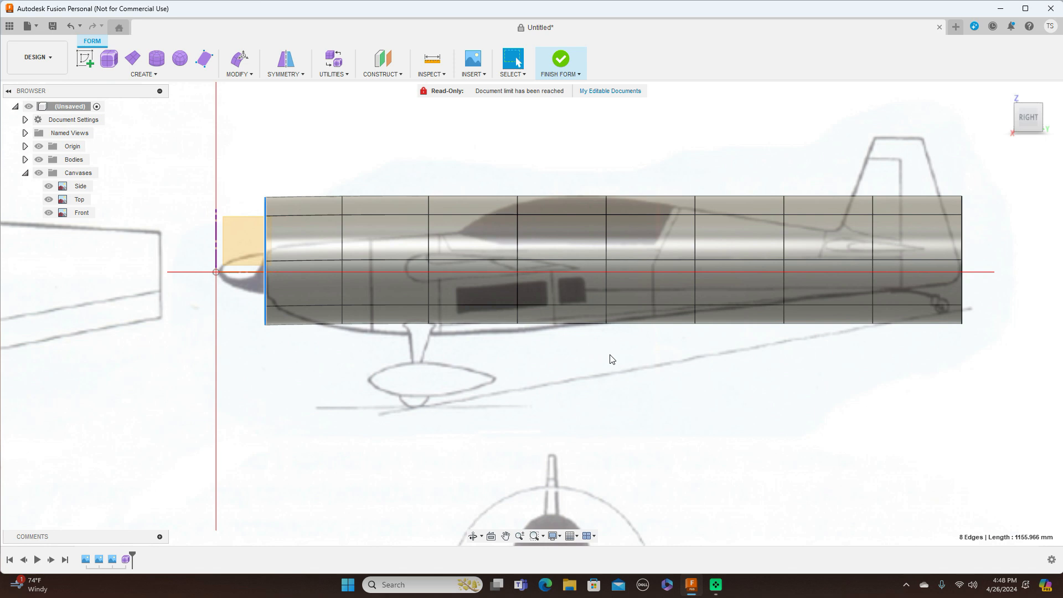
pyautogui.doubleClick(518, 235)
# Step: Shrink the edge rings under and just ahead of the cockpit with Edit Form
pyautogui.rightClick(519, 239)
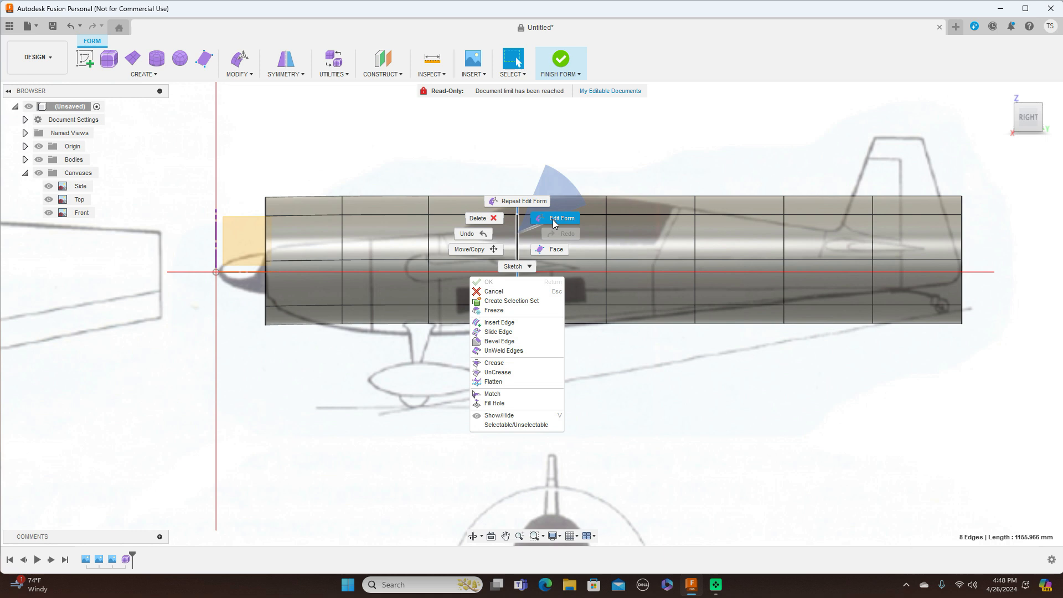
pyautogui.click(546, 236)
pyautogui.moveTo(545, 235); pyautogui.dragTo(534, 257)
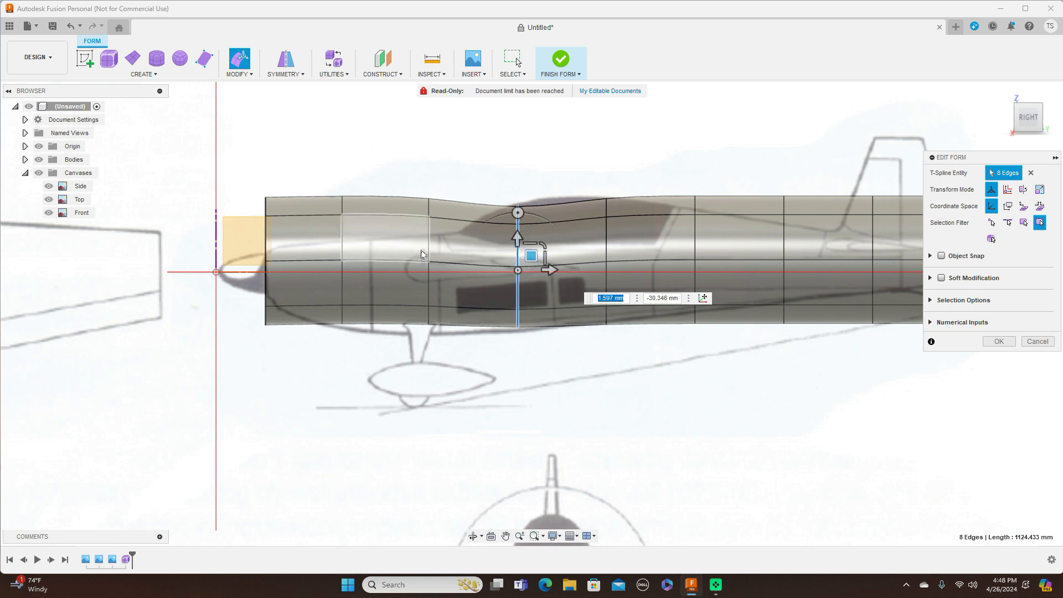
pyautogui.click(431, 249)
pyautogui.doubleClick(432, 248)
pyautogui.moveTo(451, 237); pyautogui.dragTo(444, 266)
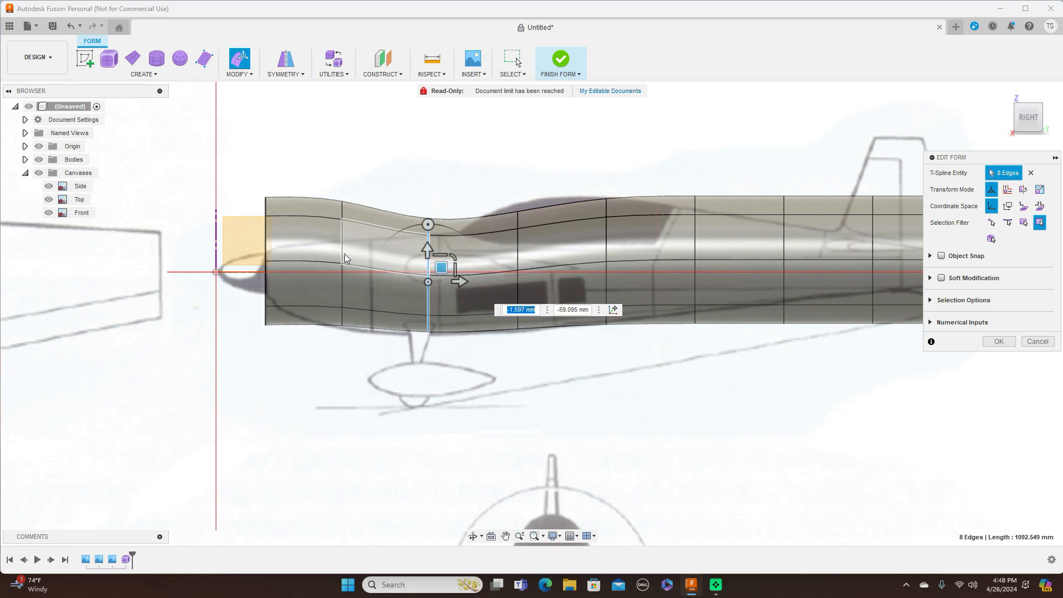
# Step: Taper the nose section, scaling the nose ring to 0.761 and shifting it to match the blueprint
pyautogui.doubleClick(342, 254)
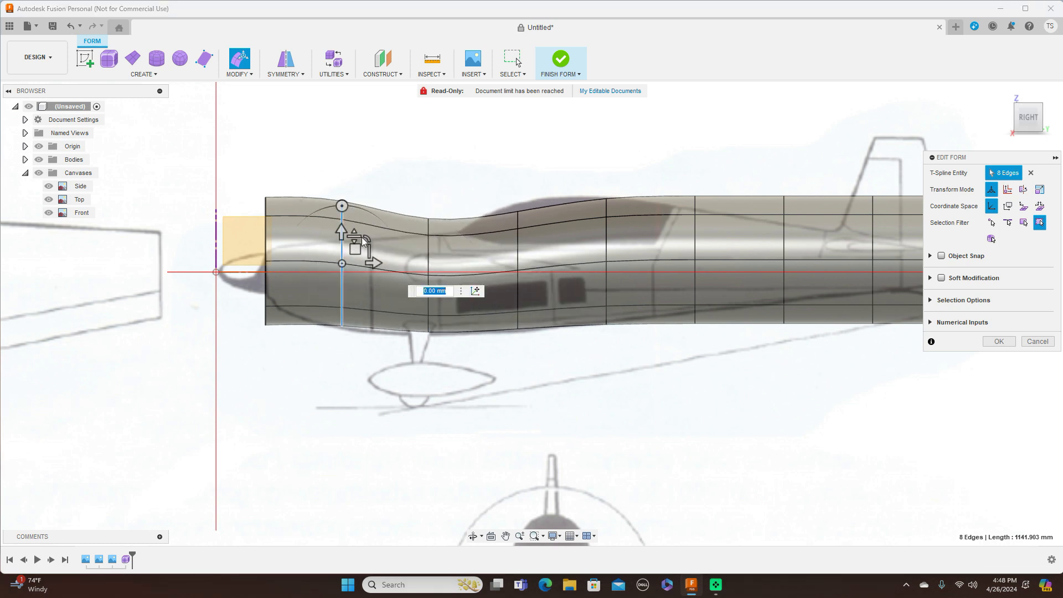
pyautogui.click(353, 245)
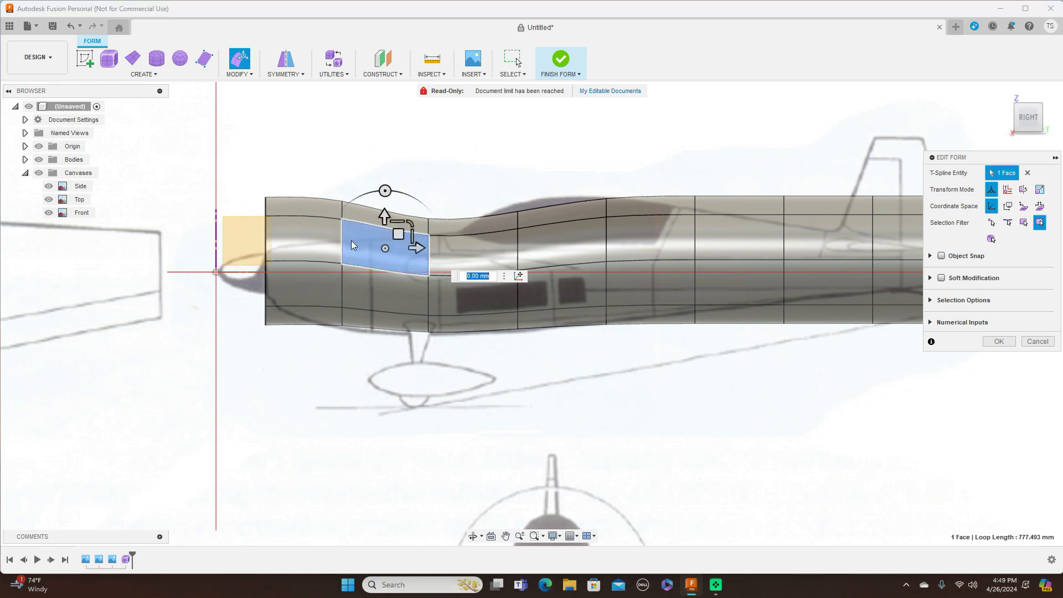
pyautogui.doubleClick(342, 233)
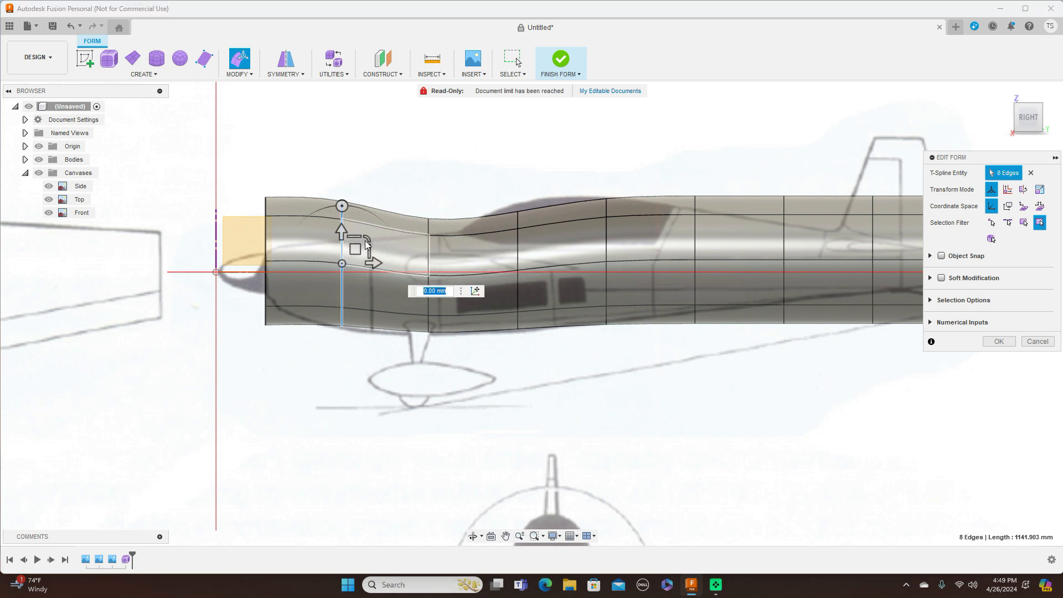
pyautogui.moveTo(365, 244); pyautogui.dragTo(359, 272)
pyautogui.doubleClick(266, 243)
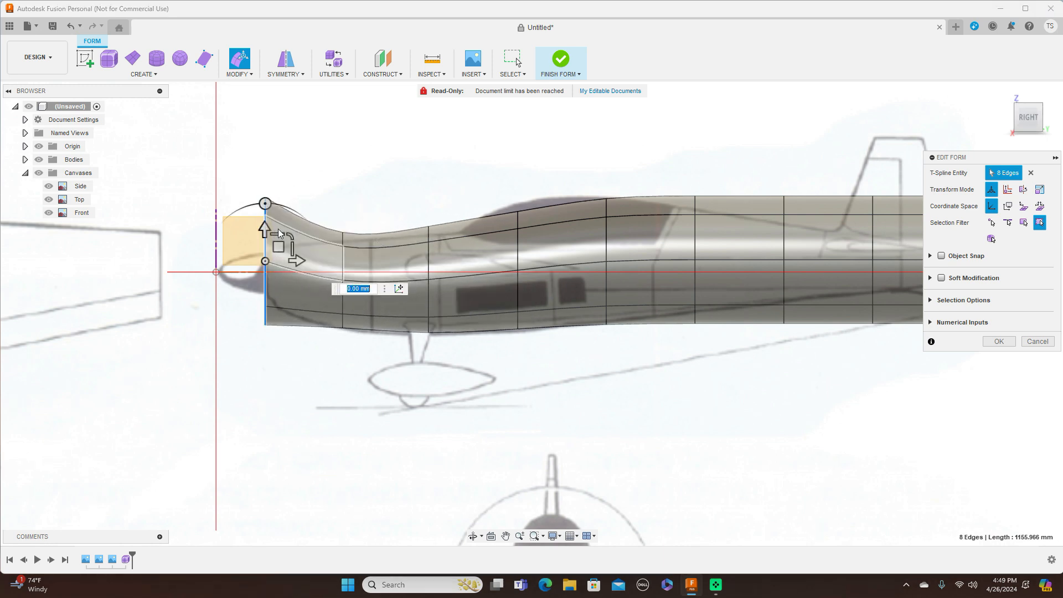
pyautogui.moveTo(291, 238); pyautogui.dragTo(279, 265)
pyautogui.moveTo(337, 311); pyautogui.dragTo(322, 137)
# Step: Refine the front taper by shrinking the rings ahead of the cockpit and near the nose
pyautogui.doubleClick(429, 260)
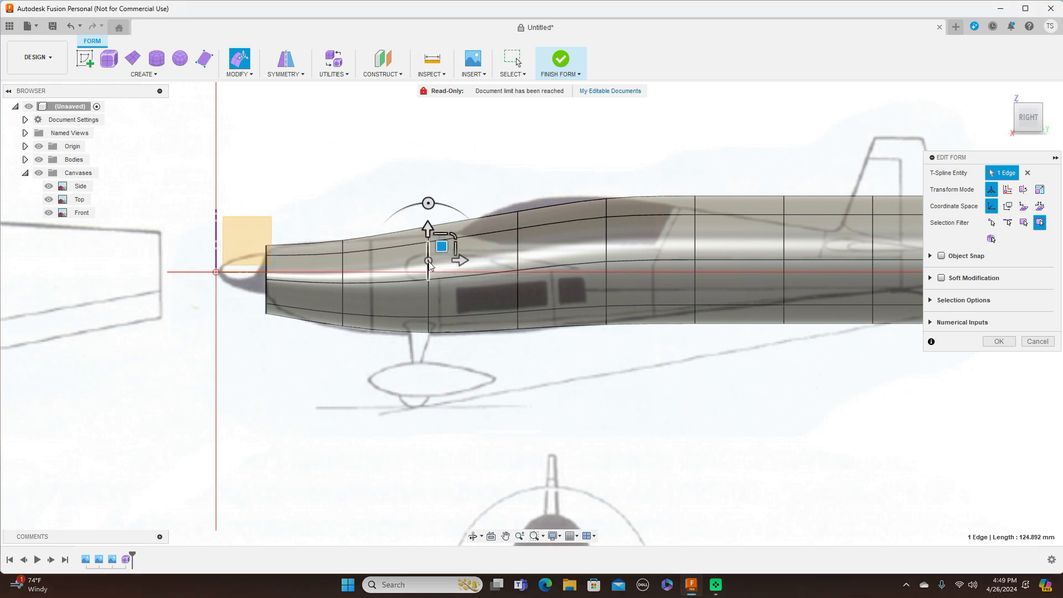
pyautogui.moveTo(453, 254); pyautogui.dragTo(442, 275)
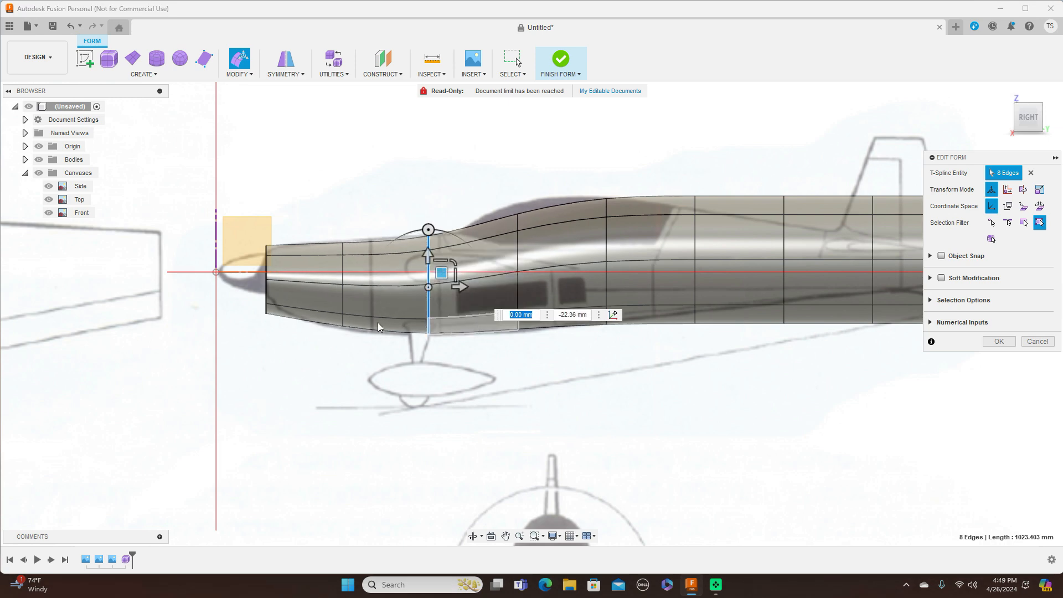
pyautogui.scroll(4, 278, 274)
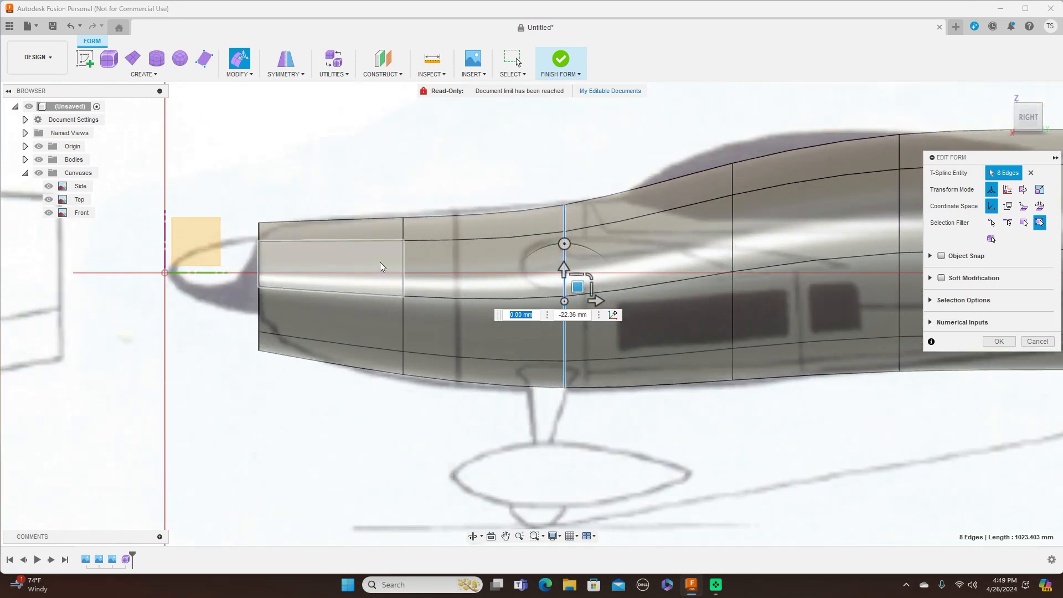
pyautogui.doubleClick(404, 272)
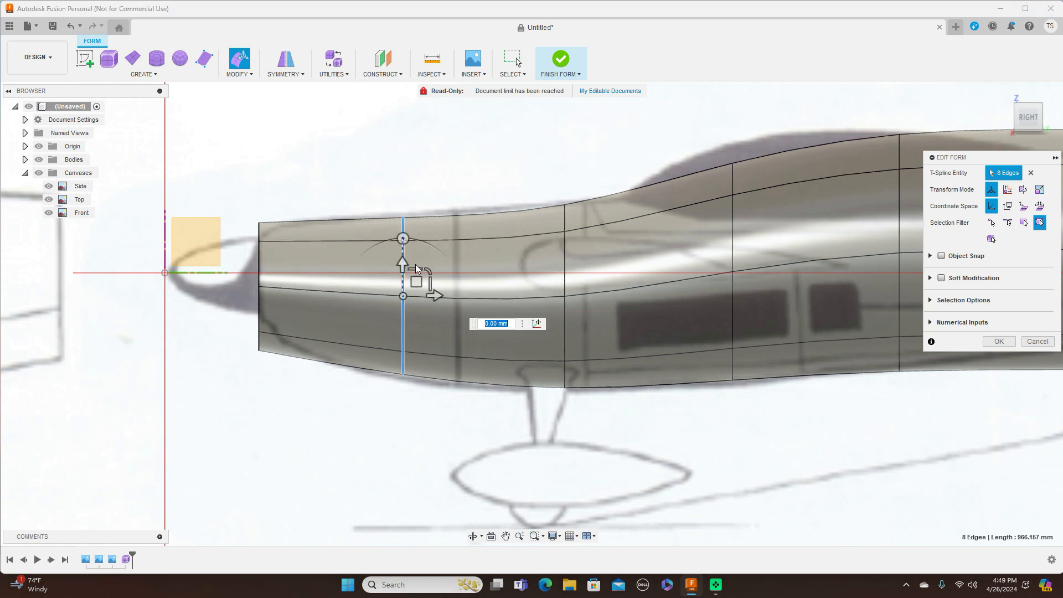
pyautogui.moveTo(430, 272); pyautogui.dragTo(431, 271)
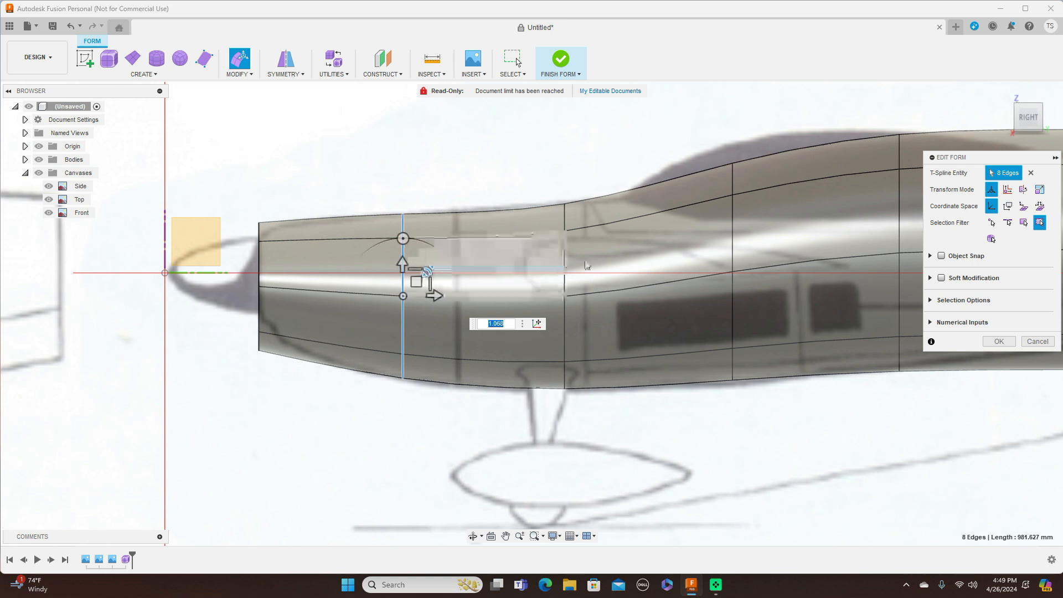
pyautogui.scroll(-3, 511, 149)
# Step: Scale the three rear edge rings toward the tail down to 0.74, 0.605 and 0.461
pyautogui.moveTo(511, 150); pyautogui.dragTo(397, 144, button='middle')
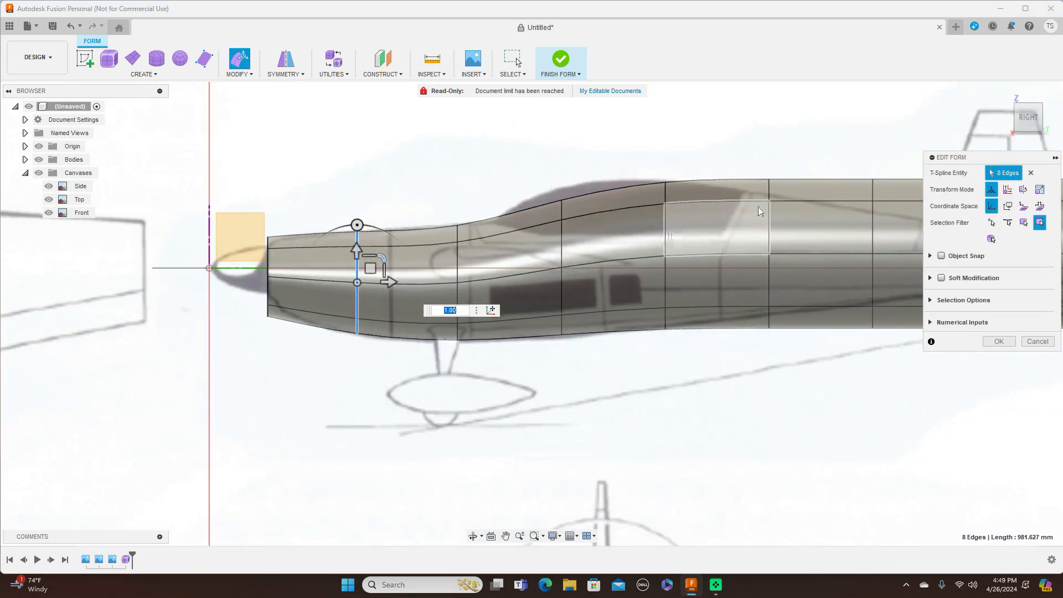
pyautogui.moveTo(764, 148); pyautogui.dragTo(570, 144, button='middle')
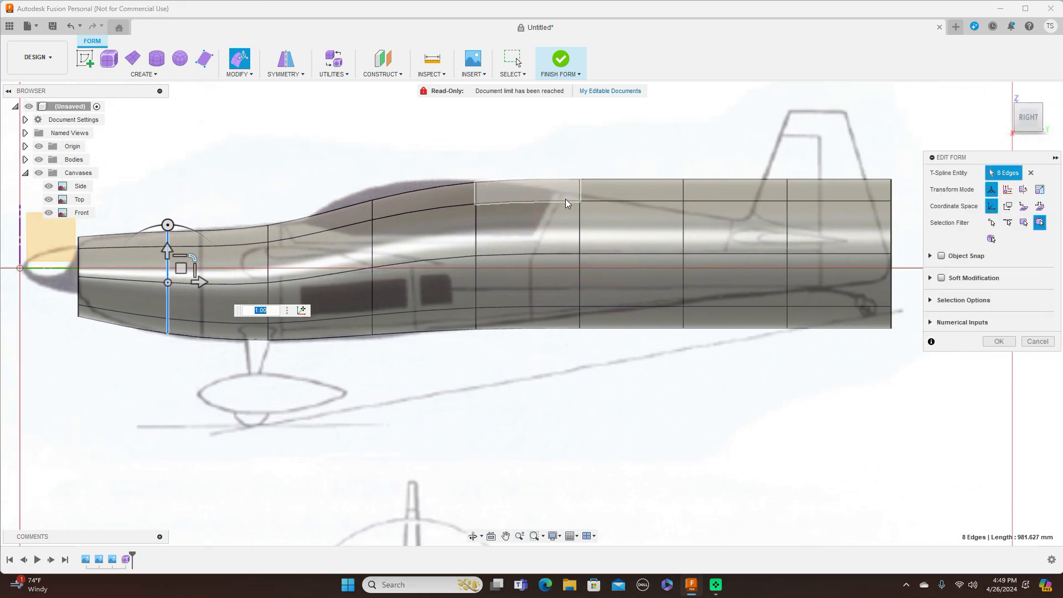
pyautogui.doubleClick(580, 221)
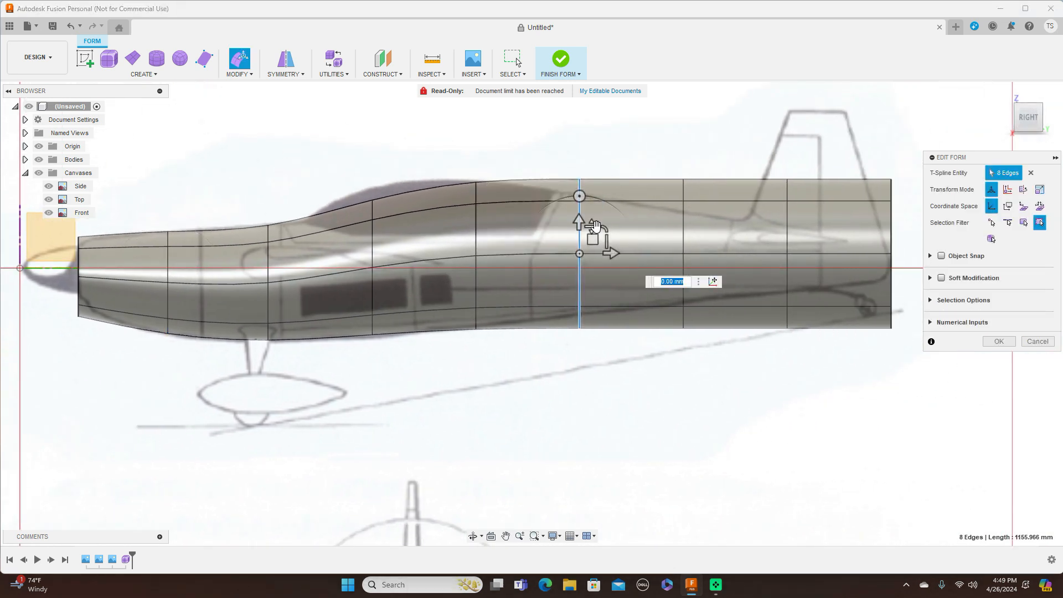
pyautogui.moveTo(607, 230); pyautogui.dragTo(598, 234)
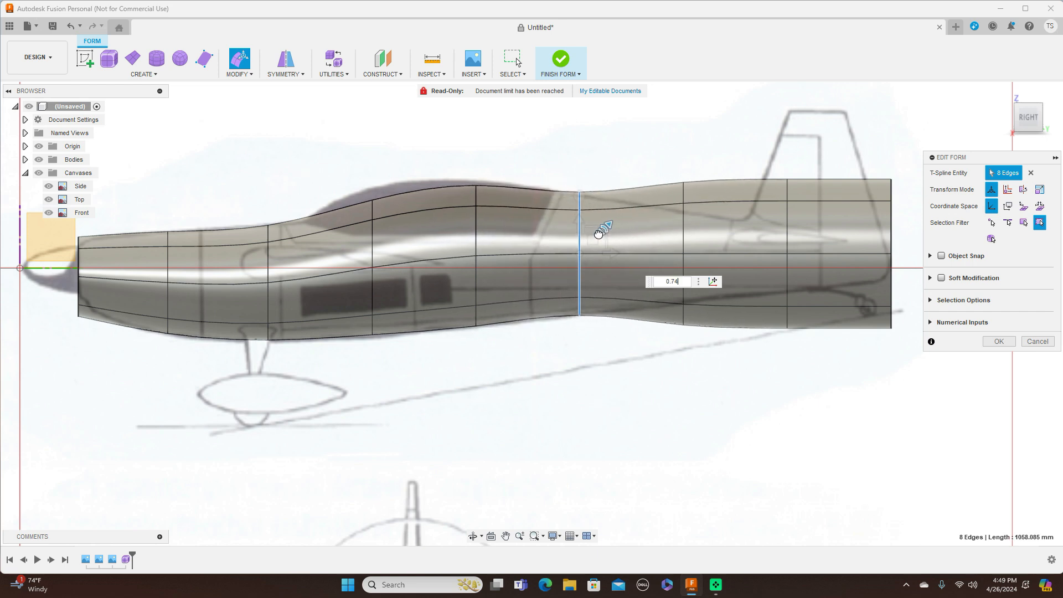
pyautogui.doubleClick(684, 215)
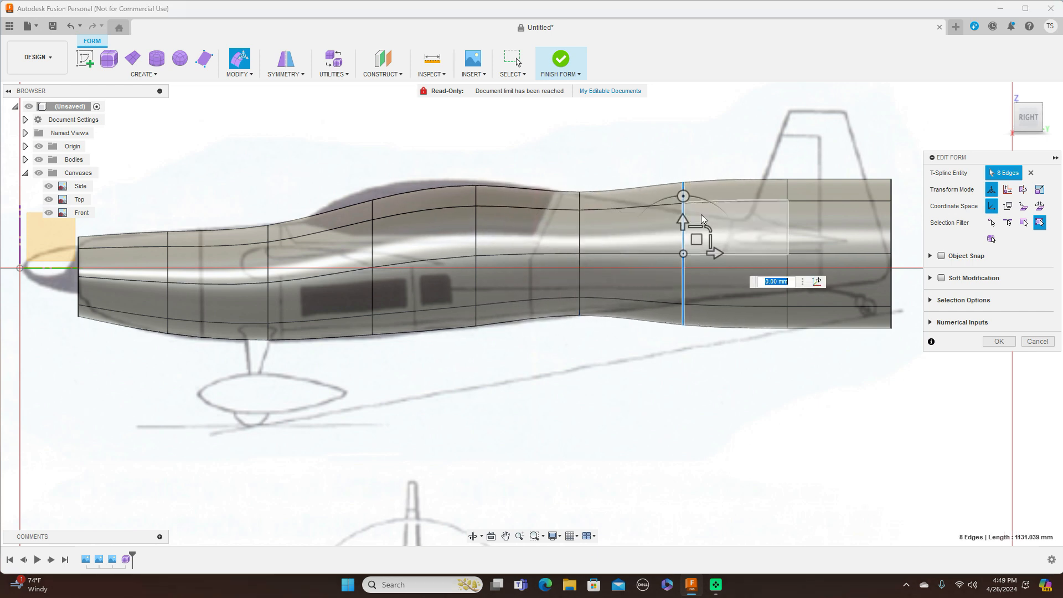
pyautogui.moveTo(707, 231); pyautogui.dragTo(698, 236)
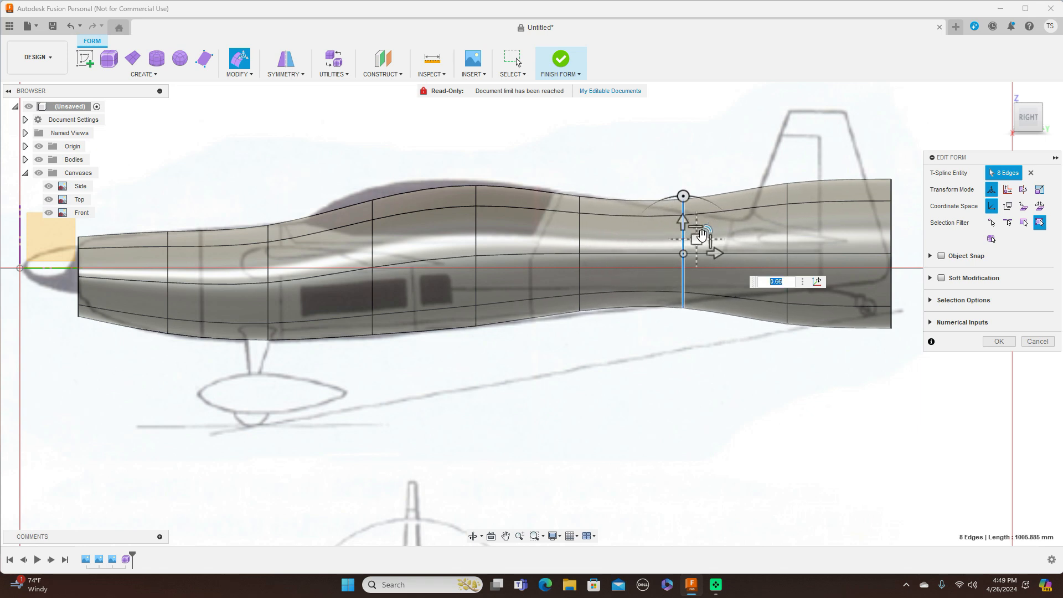
pyautogui.doubleClick(788, 238)
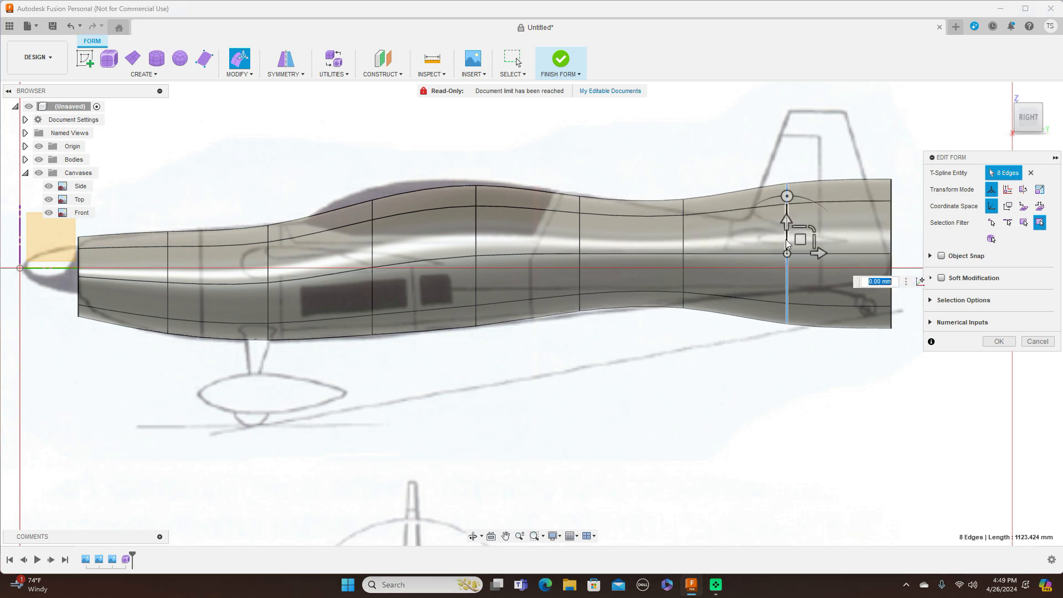
pyautogui.moveTo(812, 229); pyautogui.dragTo(802, 238)
# Step: Pinch the tail-end ring narrow and smooth the rings along the rear fuselage
pyautogui.moveTo(753, 156); pyautogui.dragTo(614, 135, button='middle')
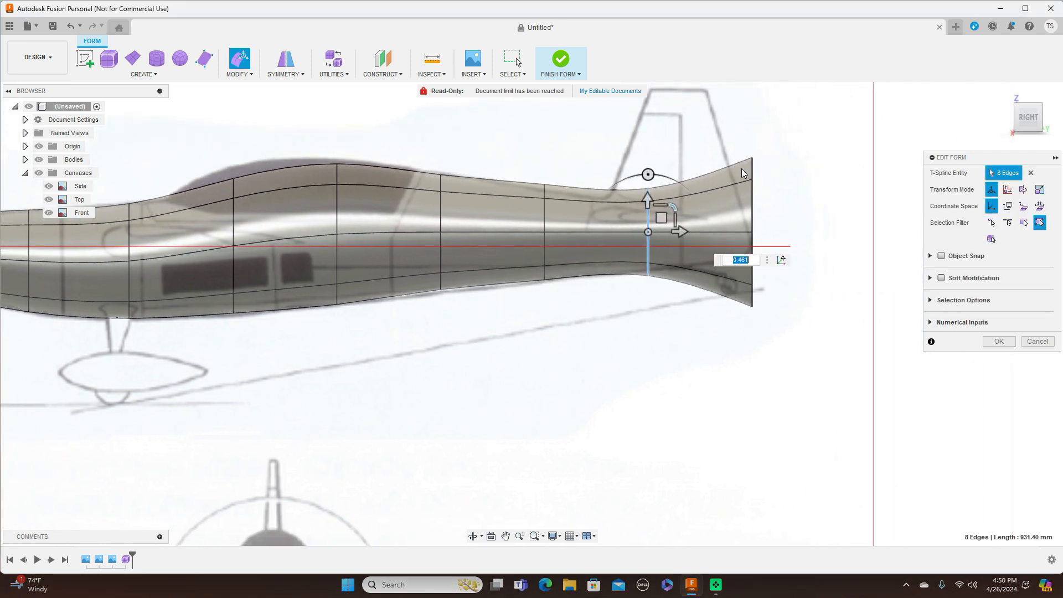
pyautogui.doubleClick(753, 206)
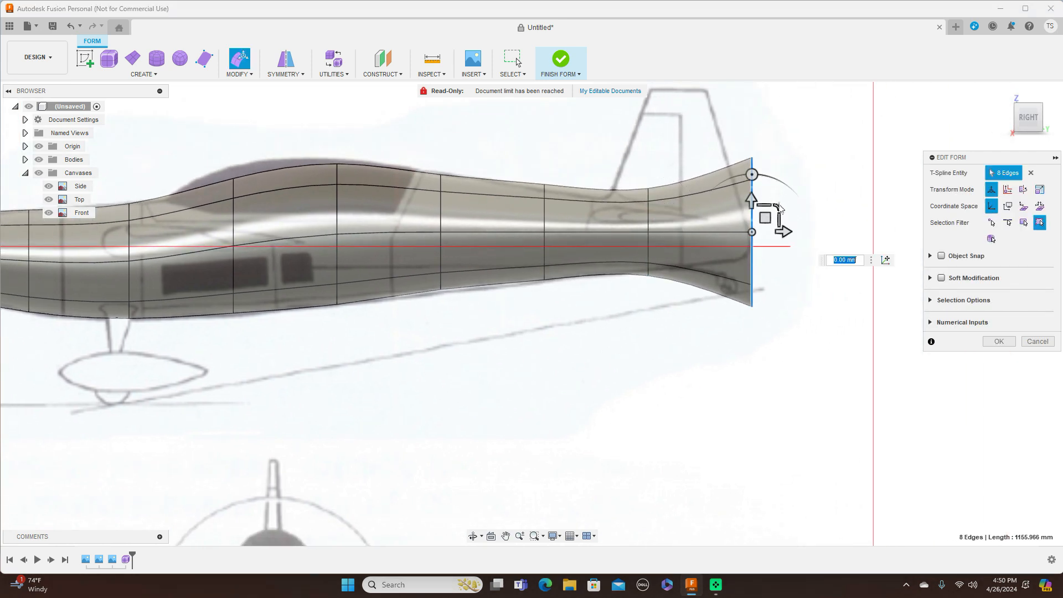
pyautogui.moveTo(777, 207); pyautogui.dragTo(752, 216)
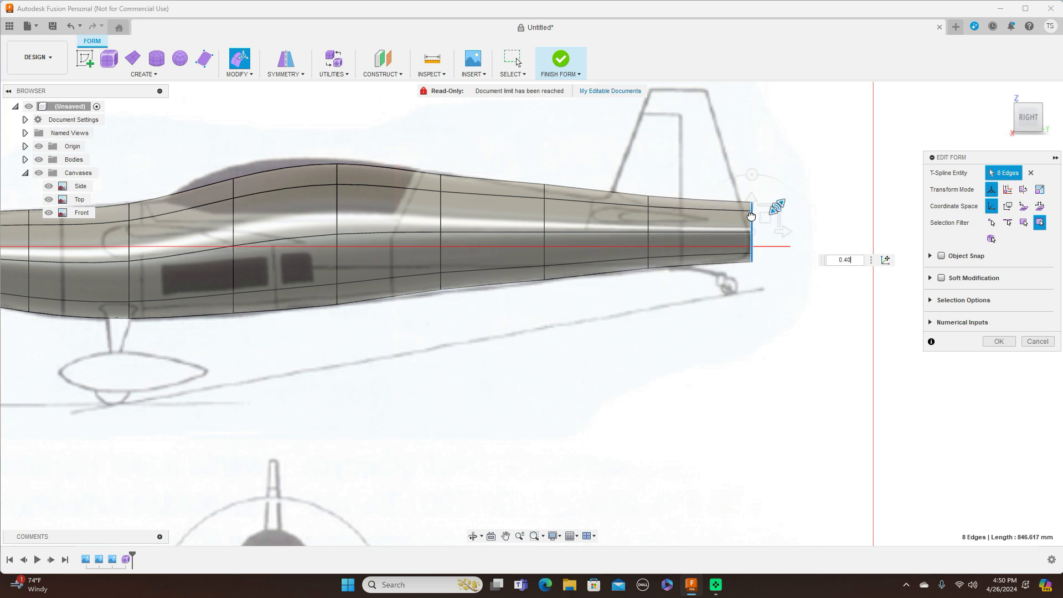
pyautogui.click(545, 217)
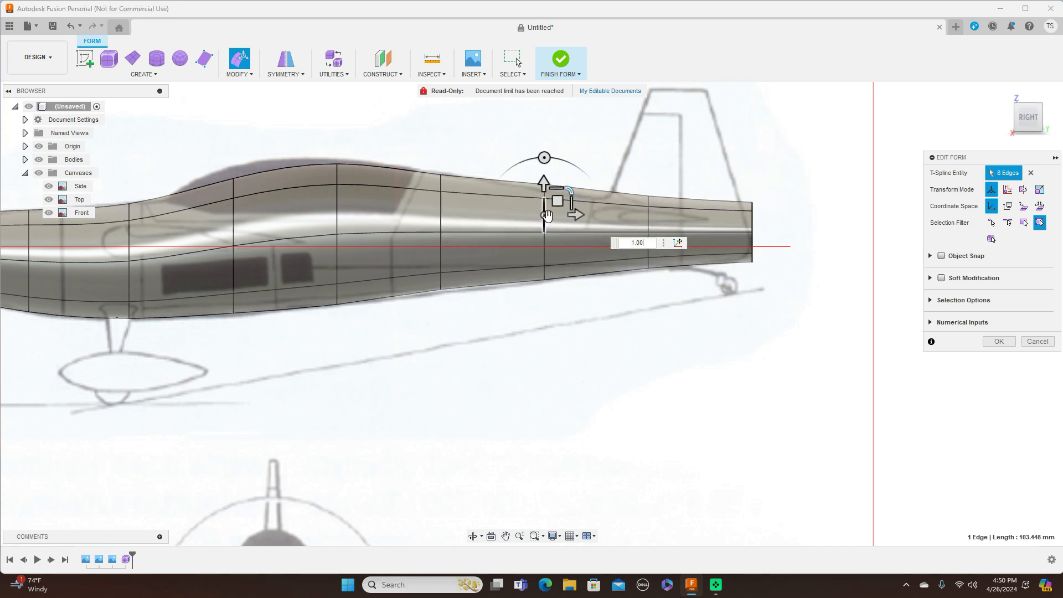
pyautogui.doubleClick(546, 247)
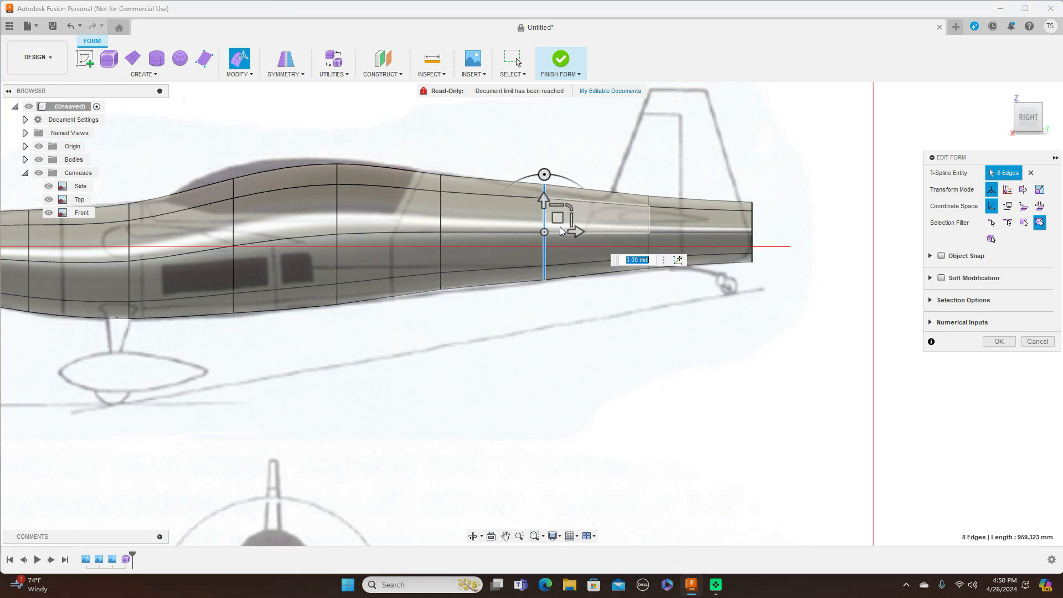
pyautogui.moveTo(570, 205); pyautogui.dragTo(559, 221)
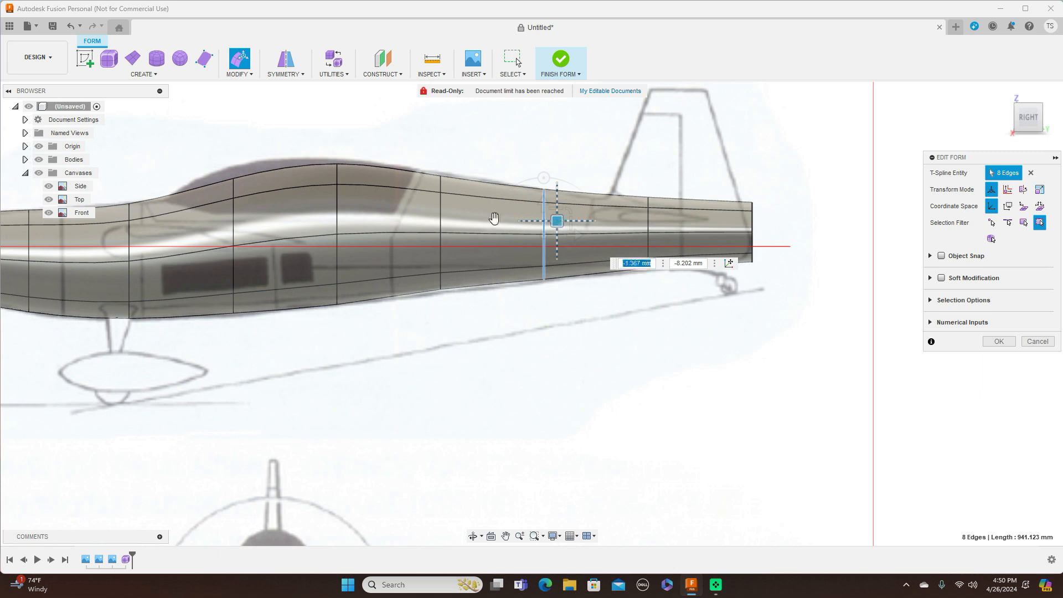
pyautogui.doubleClick(441, 222)
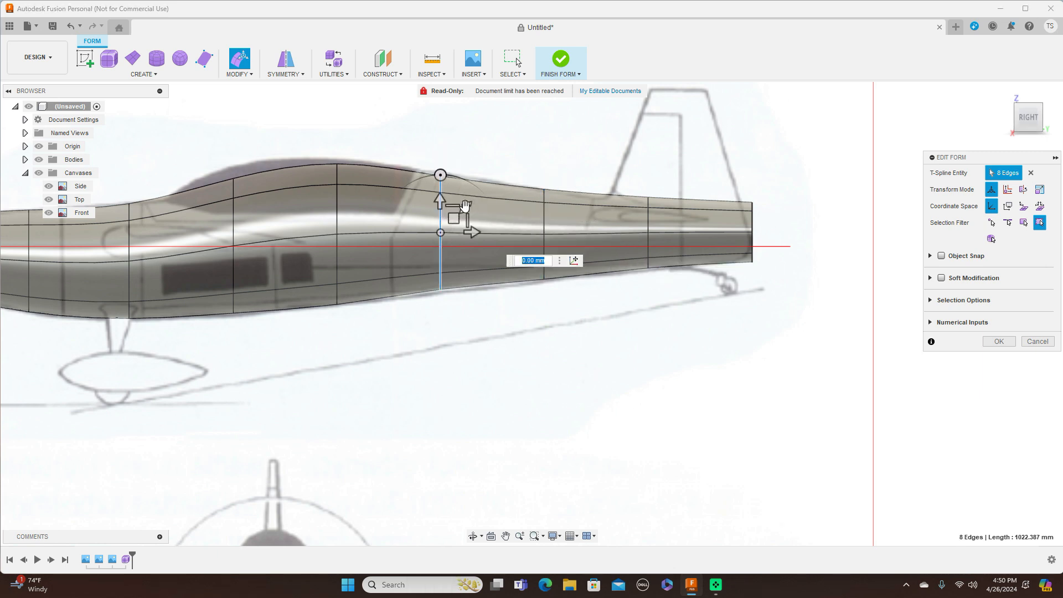
pyautogui.moveTo(464, 208); pyautogui.dragTo(466, 206)
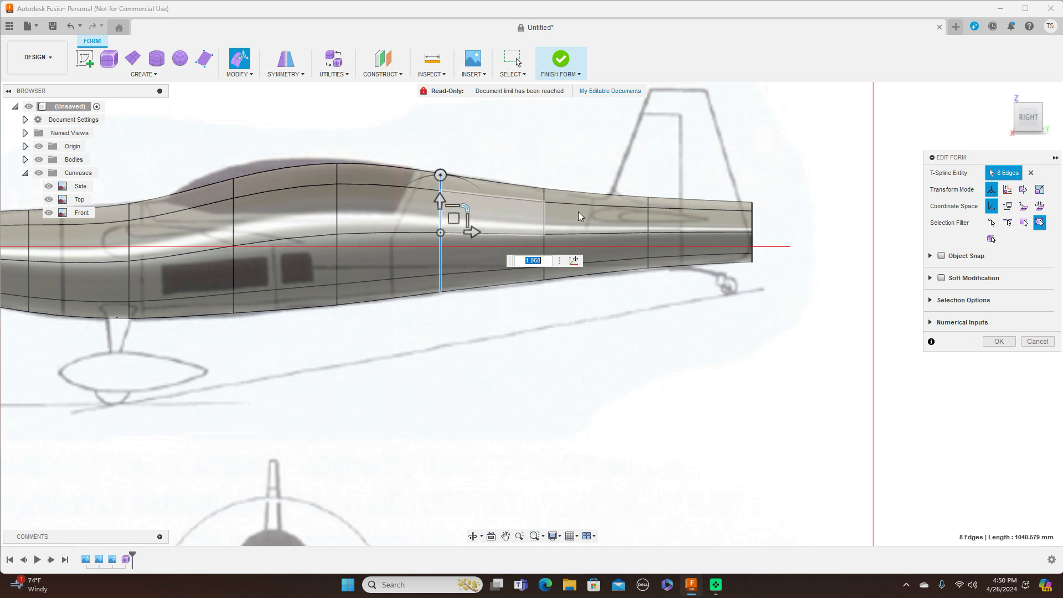
# Step: Lower the rear edge loops onto the blueprint tail line, moving the tail-end ring -6.278 mm
pyautogui.doubleClick(753, 223)
pyautogui.moveTo(771, 214); pyautogui.dragTo(705, 211)
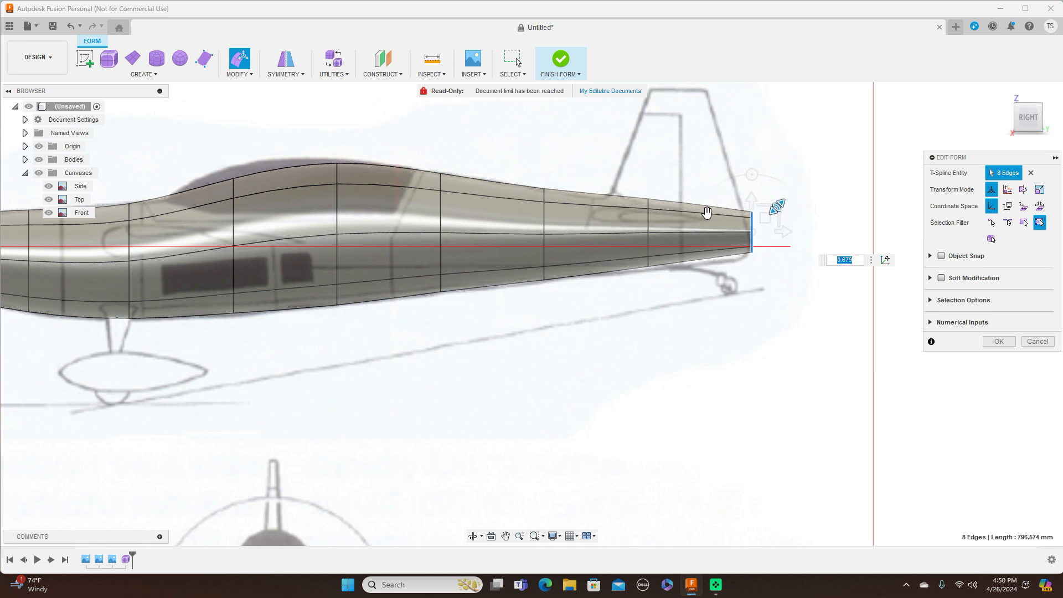
pyautogui.doubleClick(649, 224)
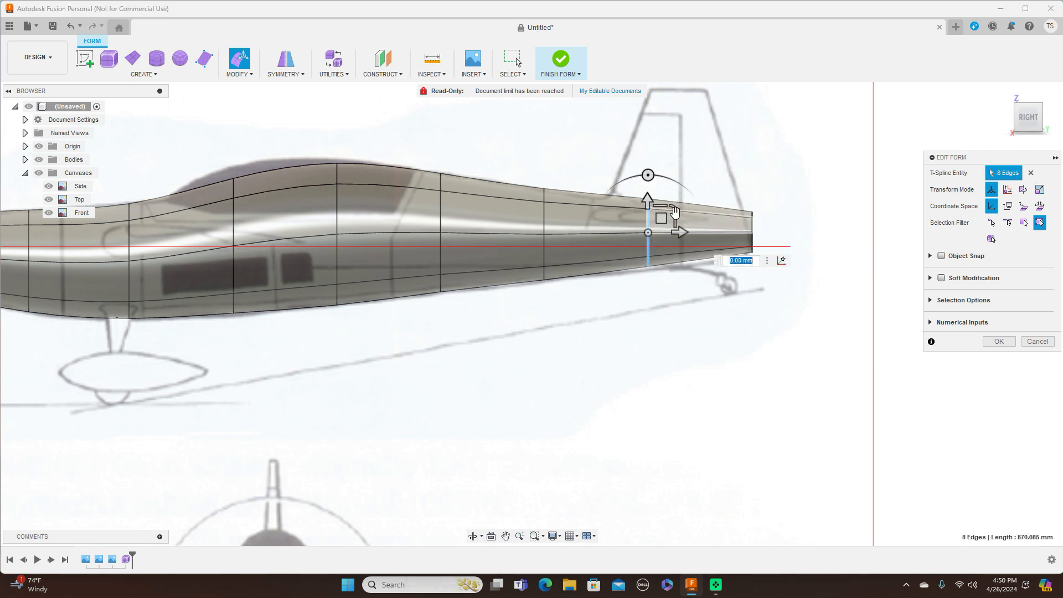
pyautogui.moveTo(667, 221); pyautogui.dragTo(661, 221)
pyautogui.scroll(3, 742, 231)
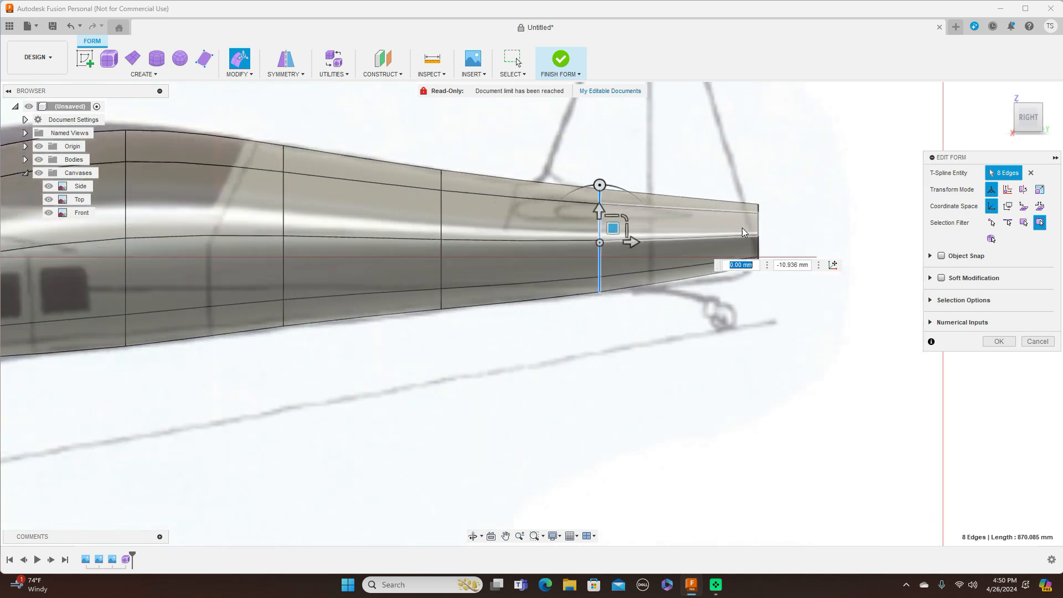
pyautogui.doubleClick(758, 234)
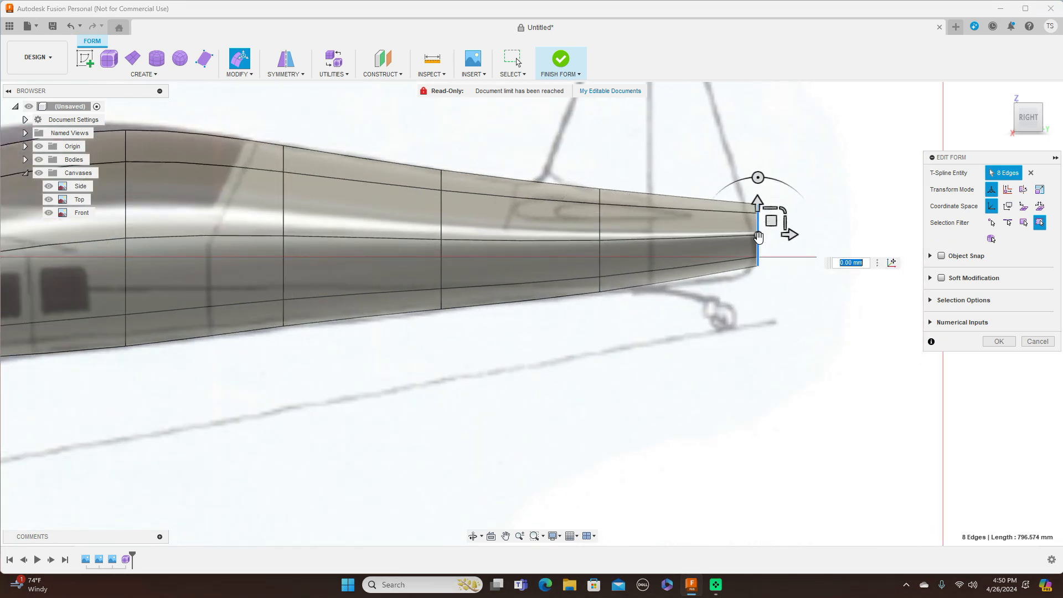
pyautogui.moveTo(771, 222); pyautogui.dragTo(771, 225)
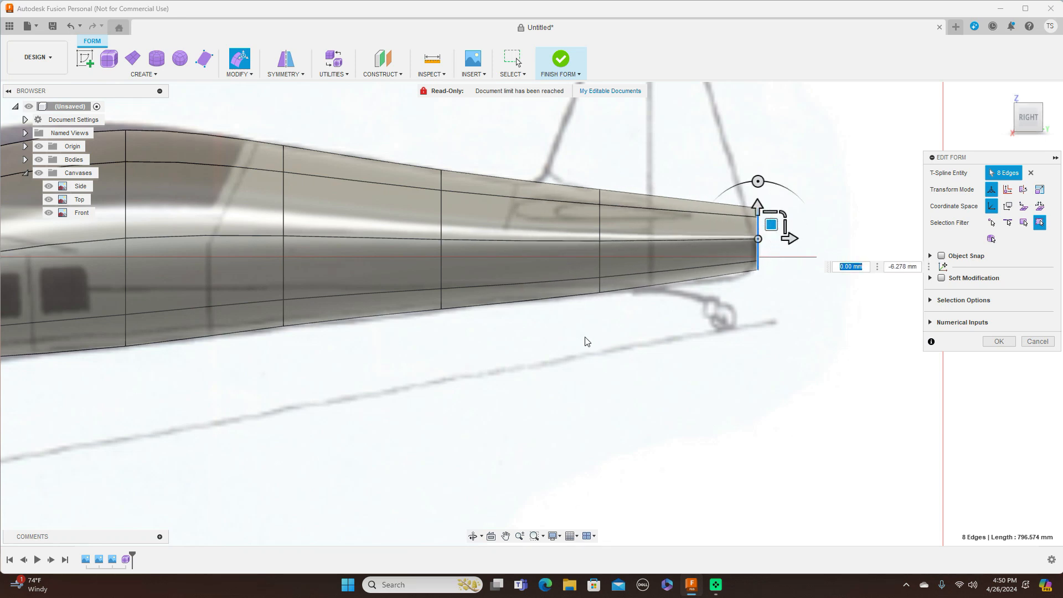
pyautogui.scroll(-1, 499, 339)
pyautogui.scroll(1, 395, 327)
# Step: Lower the belly and underside vertices onto the side blueprint's belly line
pyautogui.moveTo(389, 350); pyautogui.dragTo(535, 303, button='middle')
pyautogui.click(480, 275)
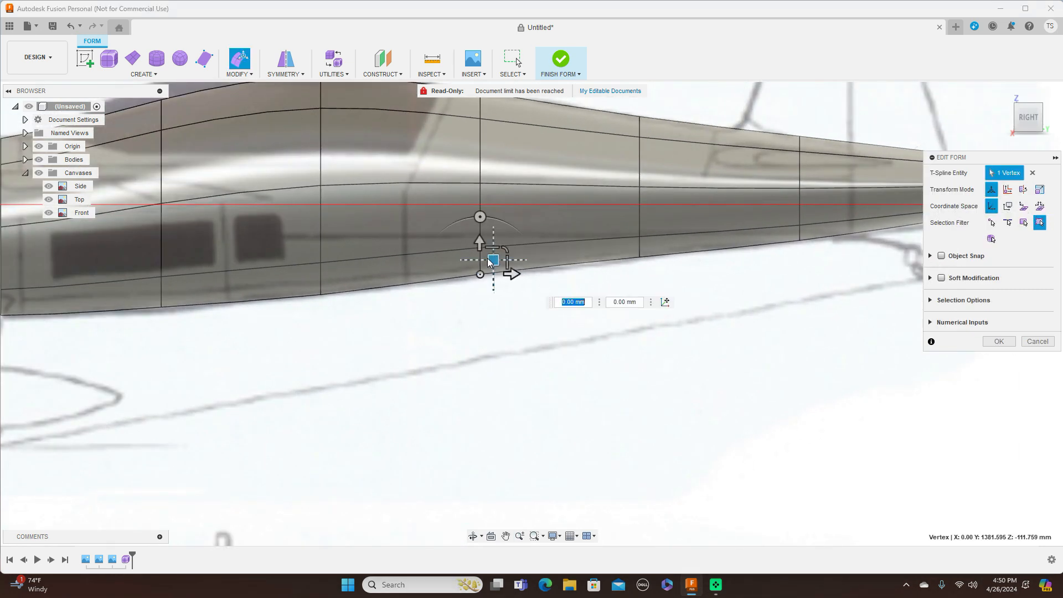
pyautogui.moveTo(493, 258); pyautogui.dragTo(494, 260)
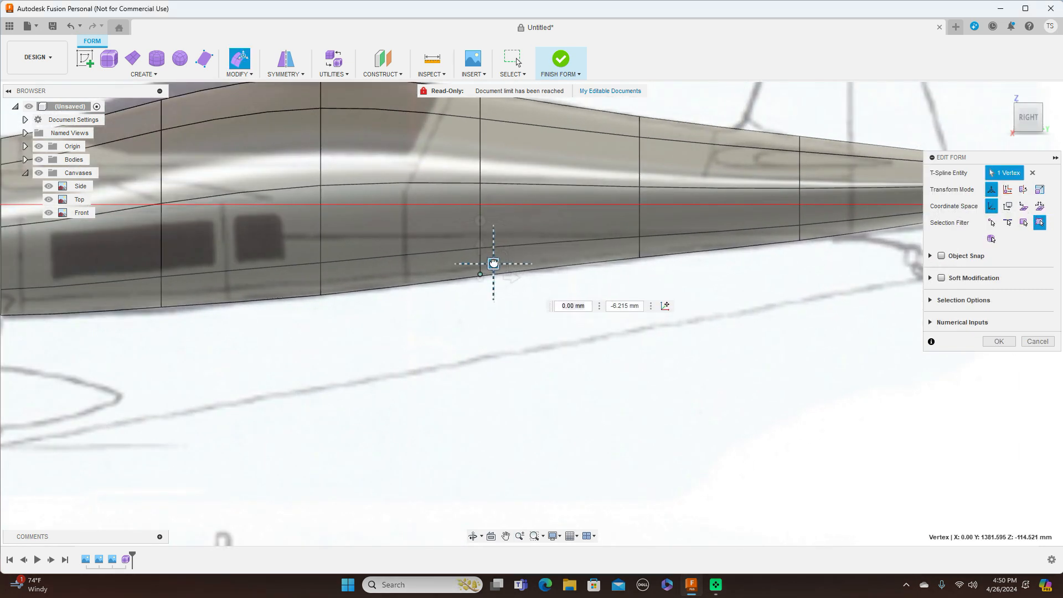
pyautogui.click(645, 254)
pyautogui.moveTo(650, 248); pyautogui.dragTo(656, 248)
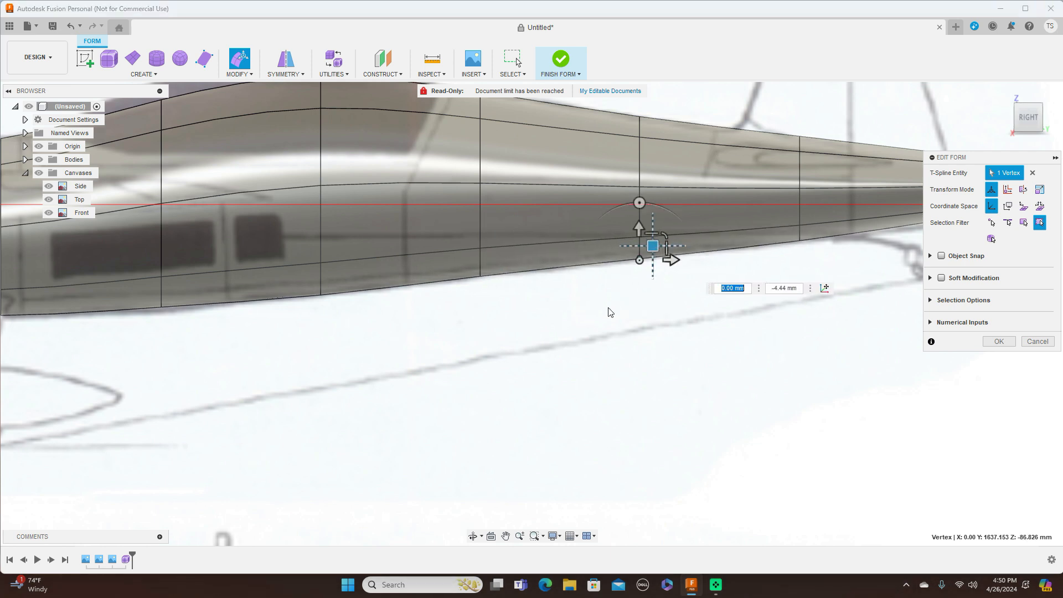
pyautogui.scroll(-3, 606, 308)
pyautogui.moveTo(512, 327); pyautogui.dragTo(646, 281, button='middle')
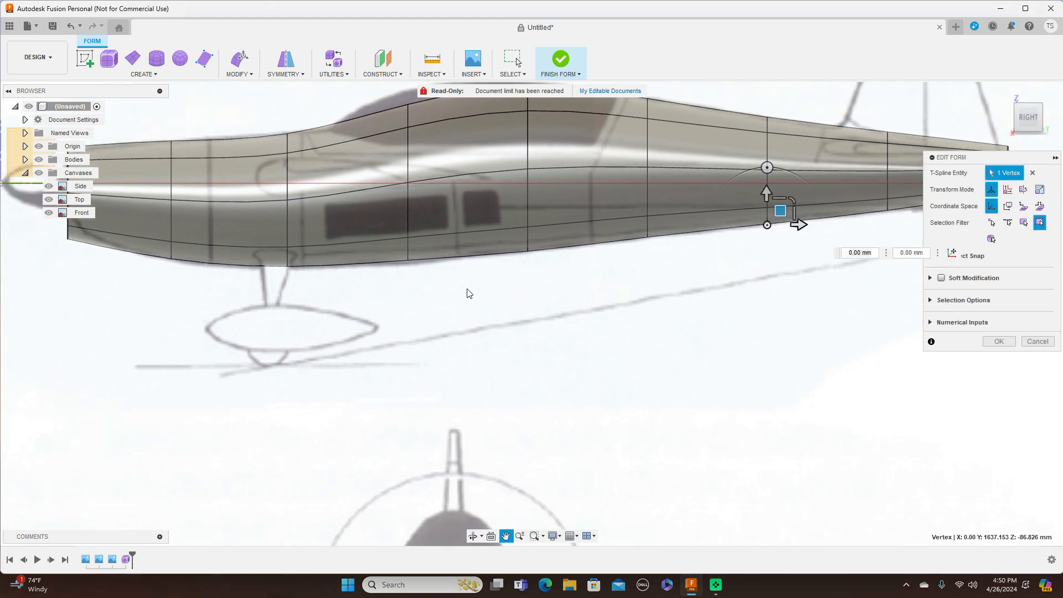
pyautogui.click(408, 261)
pyautogui.moveTo(419, 246); pyautogui.dragTo(420, 253)
# Step: Raise the top vertex above the cockpit to form the canopy hump
pyautogui.scroll(-1, 287, 311)
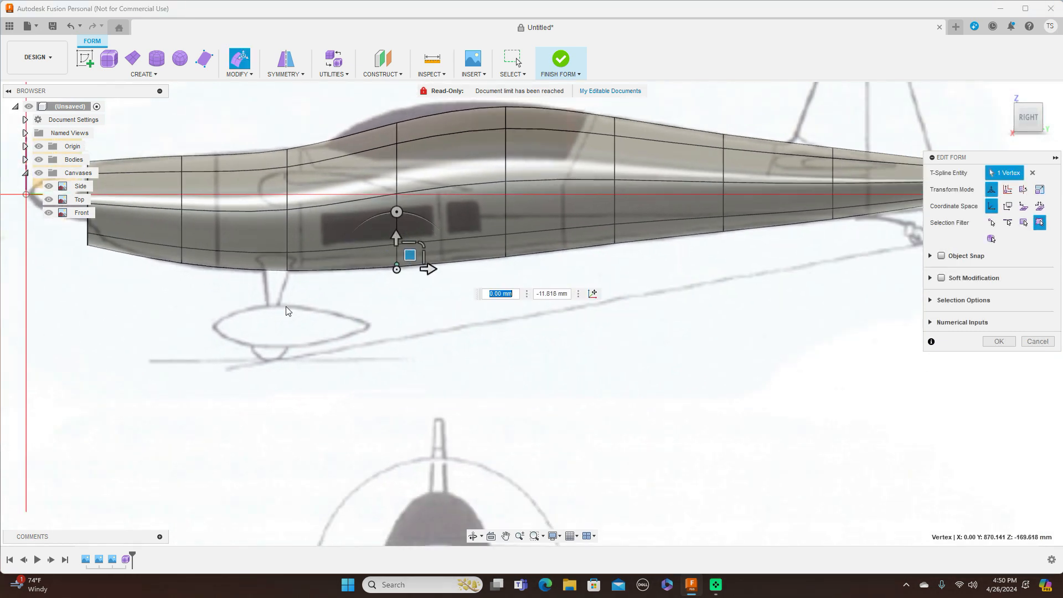
pyautogui.click(396, 126)
pyautogui.moveTo(506, 333); pyautogui.dragTo(500, 379, button='middle')
pyautogui.moveTo(407, 156); pyautogui.dragTo(408, 131)
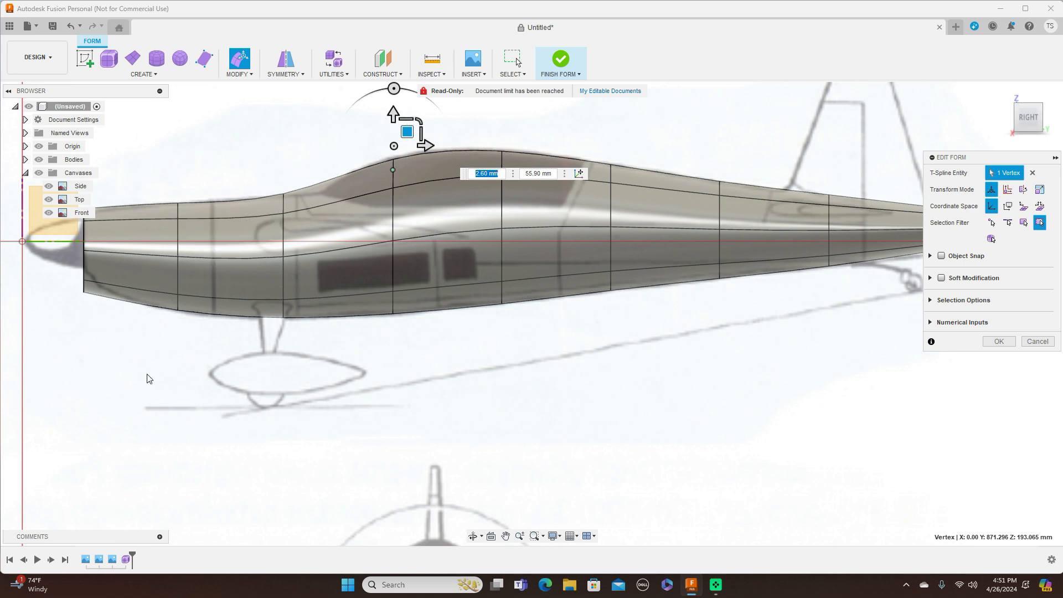
# Step: Shrink the nose edge loop to about 0.818 scale
pyautogui.moveTo(147, 373); pyautogui.dragTo(290, 403, button='middle')
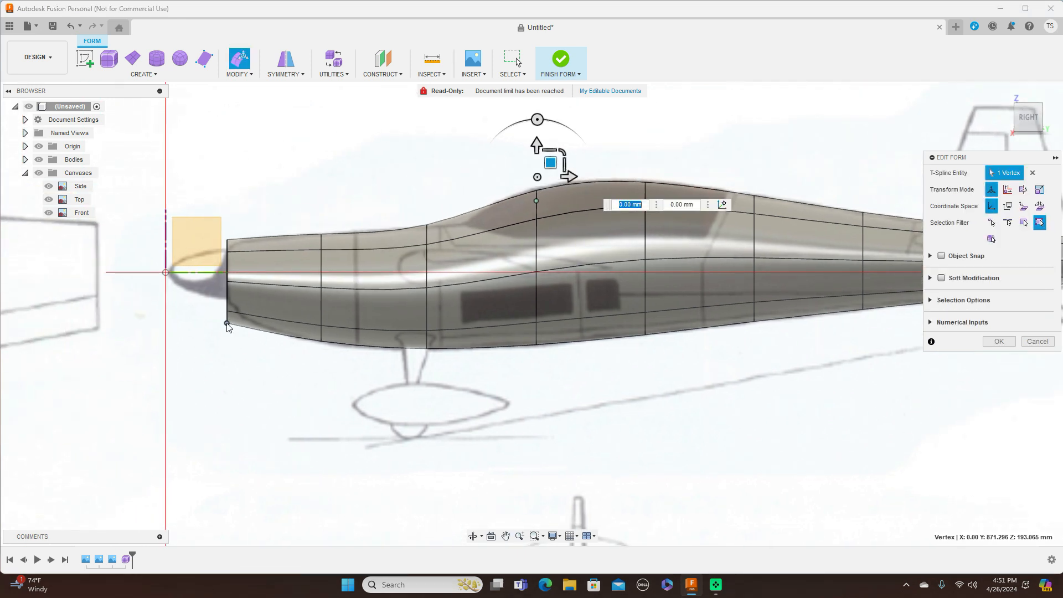
pyautogui.doubleClick(227, 304)
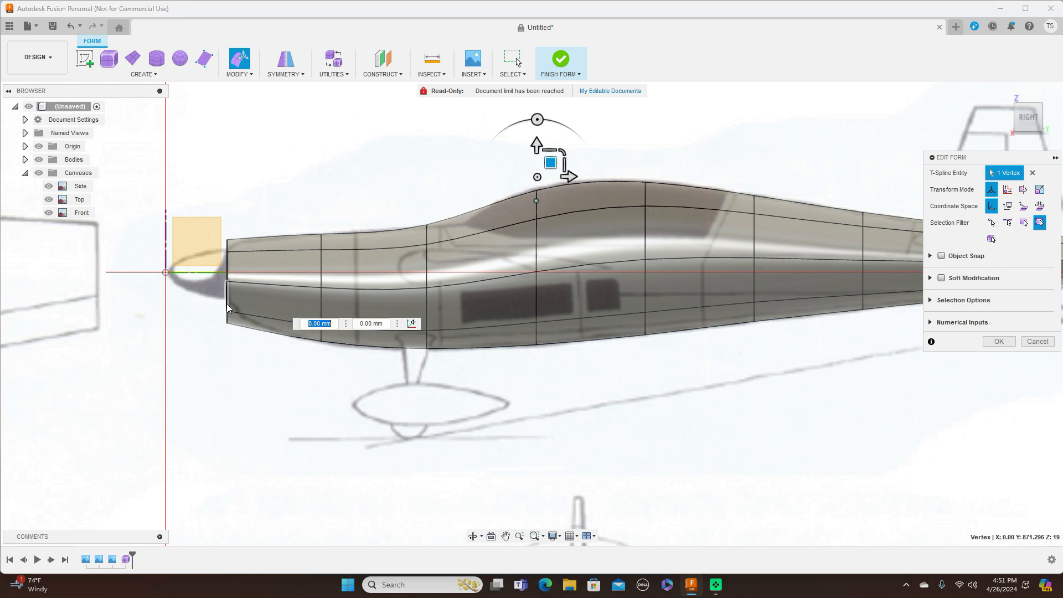
pyautogui.moveTo(252, 256); pyautogui.dragTo(242, 263)
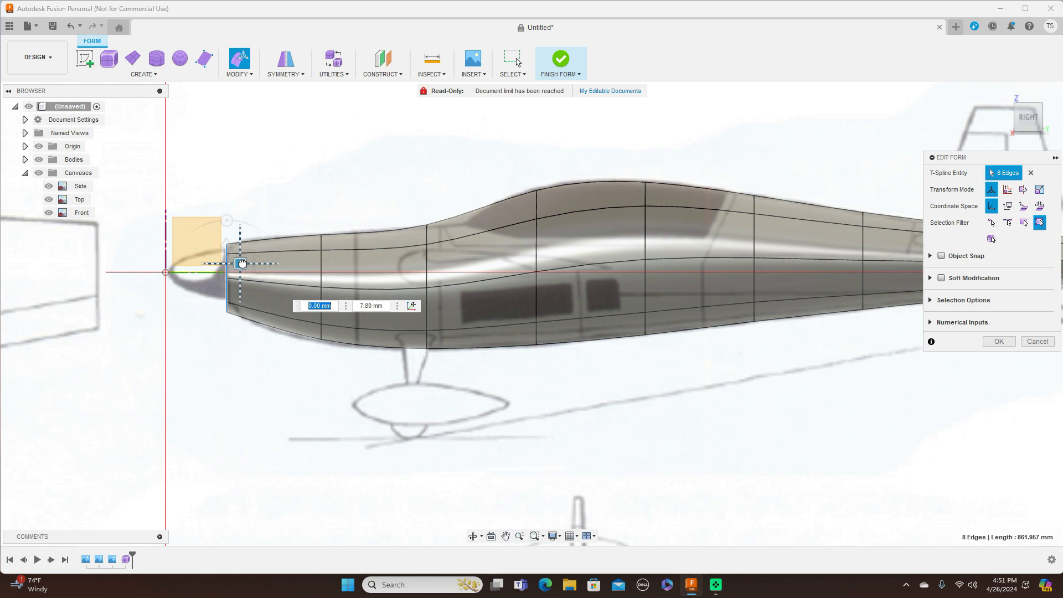
pyautogui.click(1030, 98)
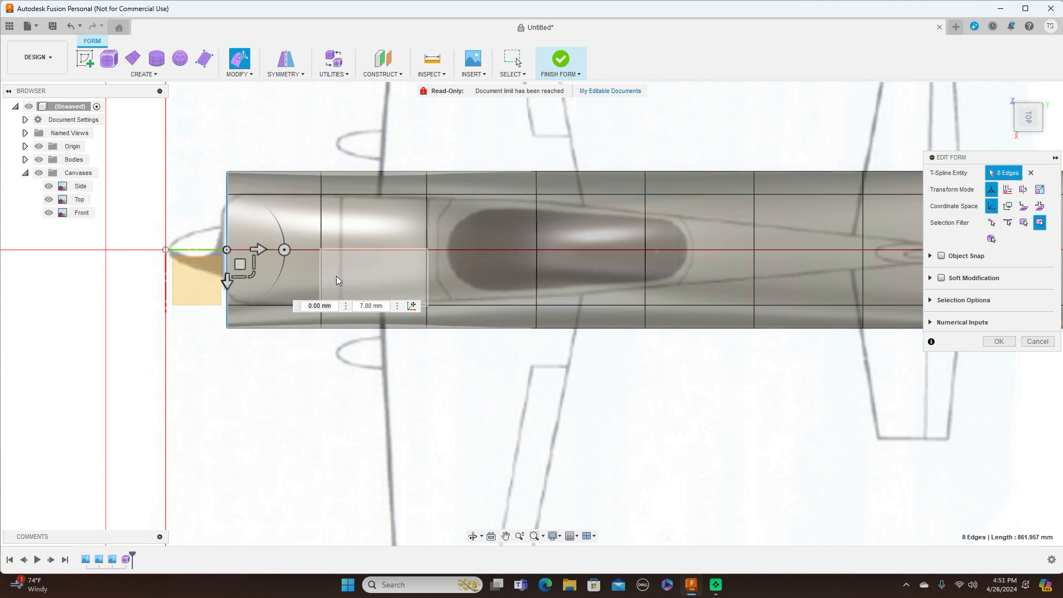
# Step: Taper the nose: shrink the nose loop to about 0.66 and narrow the next two loops
pyautogui.moveTo(254, 274); pyautogui.dragTo(250, 260)
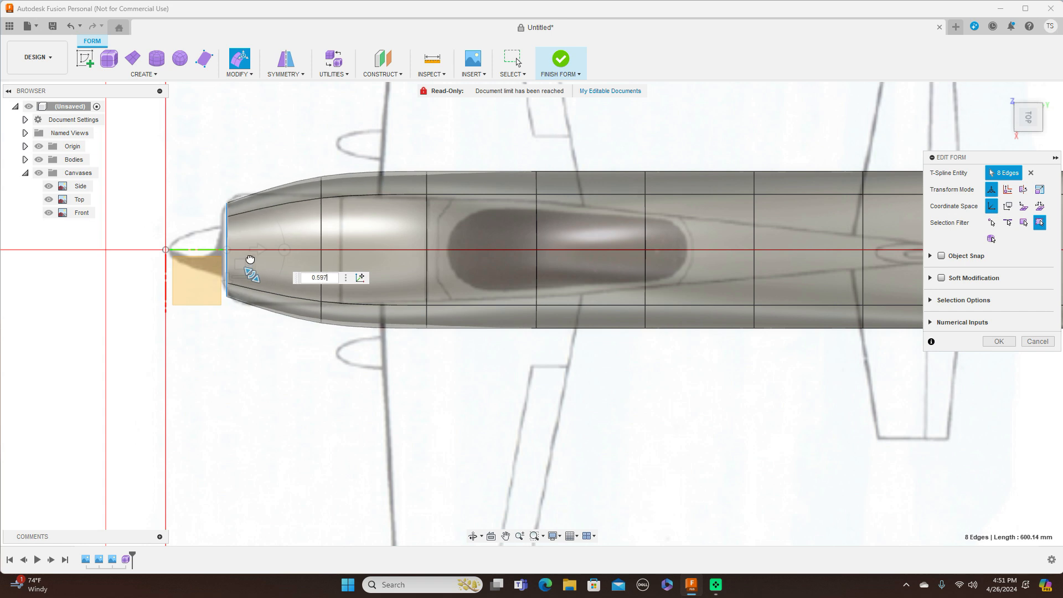
pyautogui.click(320, 226)
pyautogui.doubleClick(321, 225)
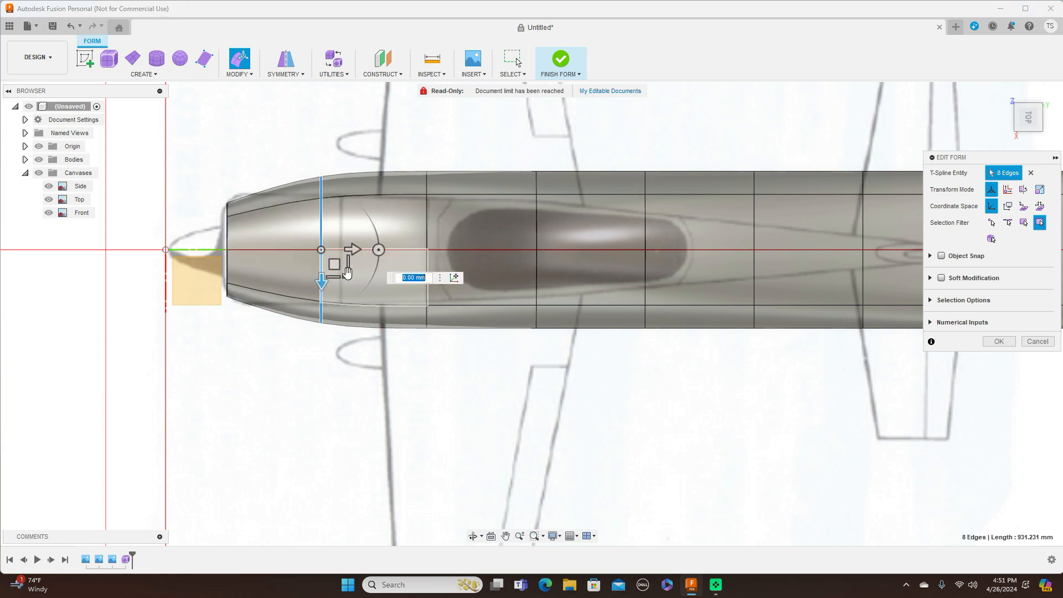
pyautogui.moveTo(345, 268); pyautogui.dragTo(344, 265)
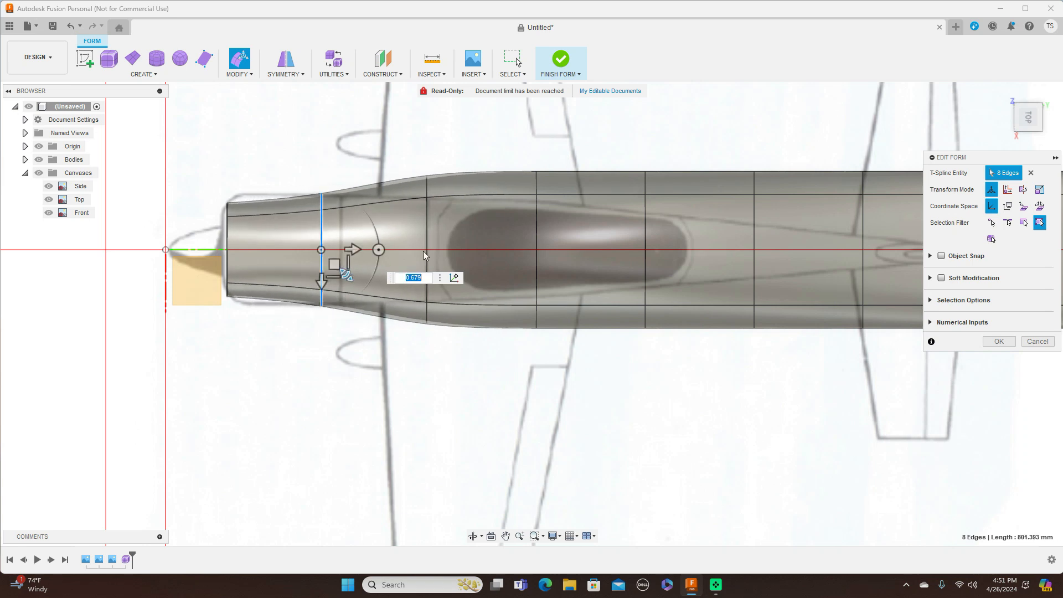
pyautogui.doubleClick(425, 214)
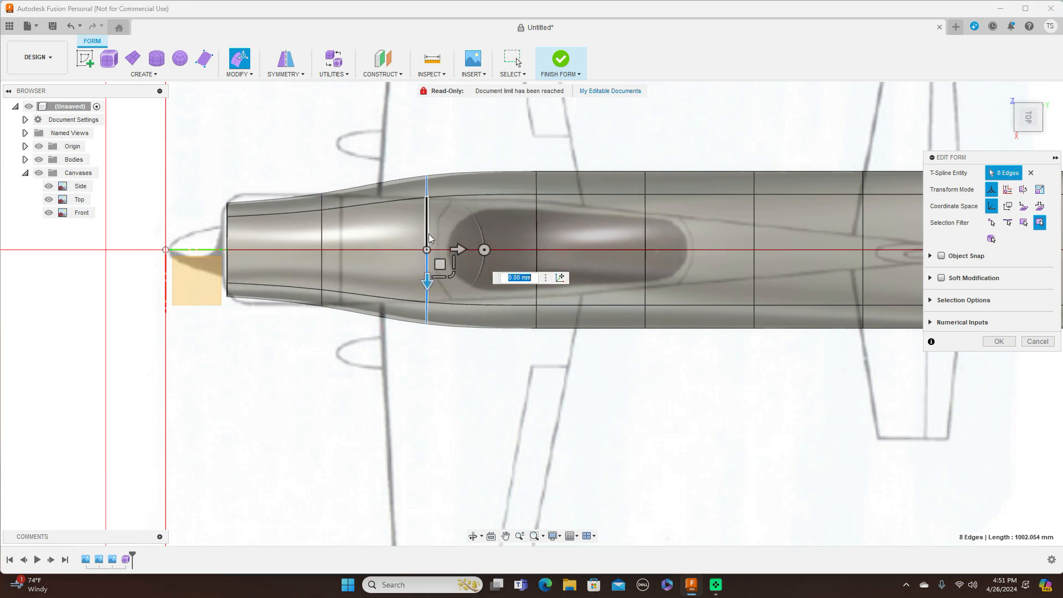
pyautogui.moveTo(450, 274); pyautogui.dragTo(448, 265)
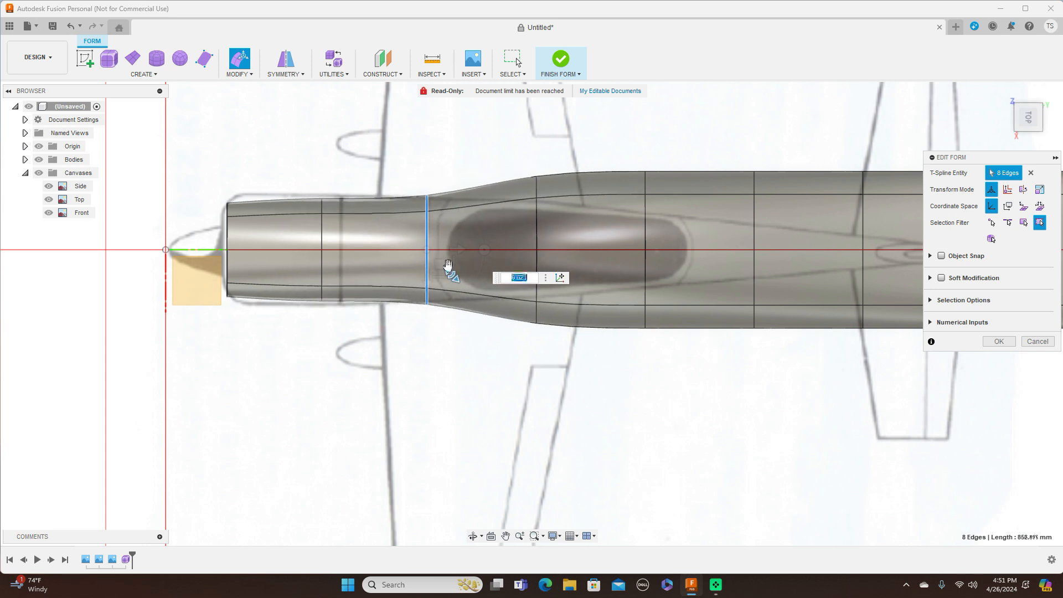
# Step: Slim the loops from mid-cockpit rearward to about 0.548, 0.435 and 0.605 scale
pyautogui.doubleClick(538, 231)
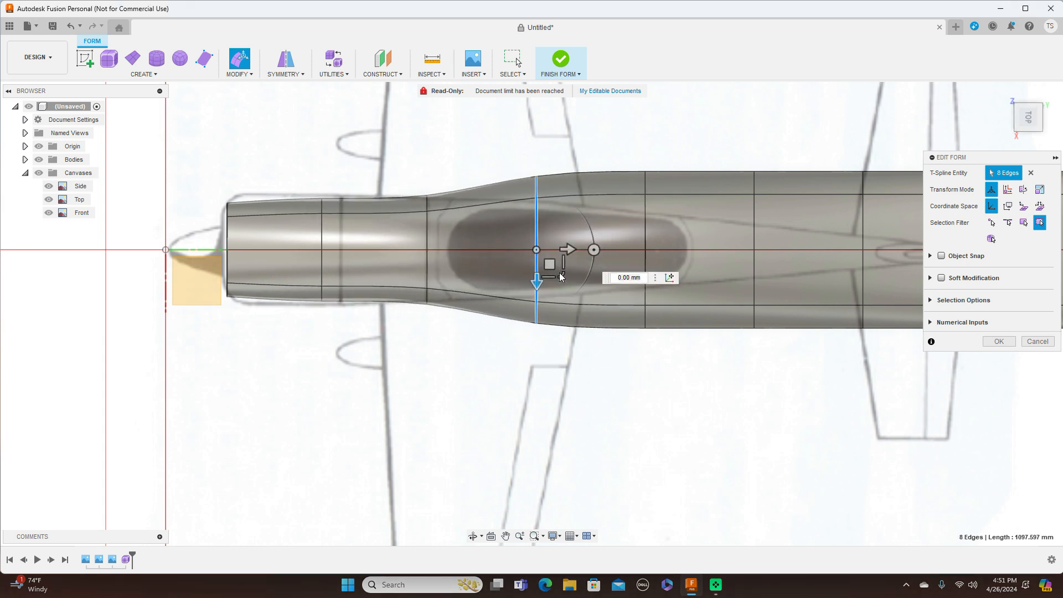
pyautogui.click(565, 286)
pyautogui.doubleClick(538, 228)
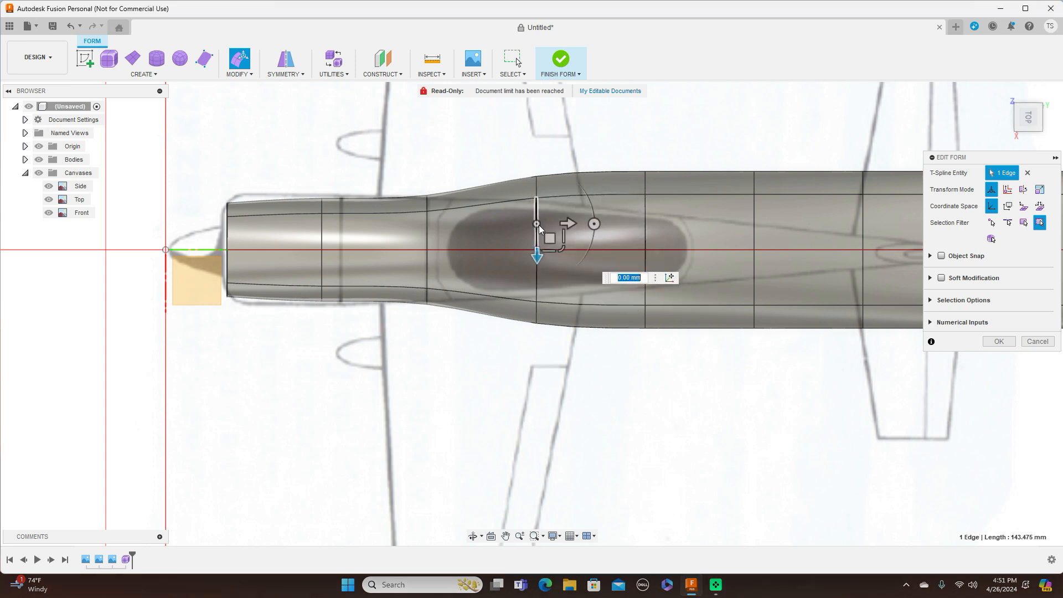
pyautogui.moveTo(562, 275); pyautogui.dragTo(607, 241)
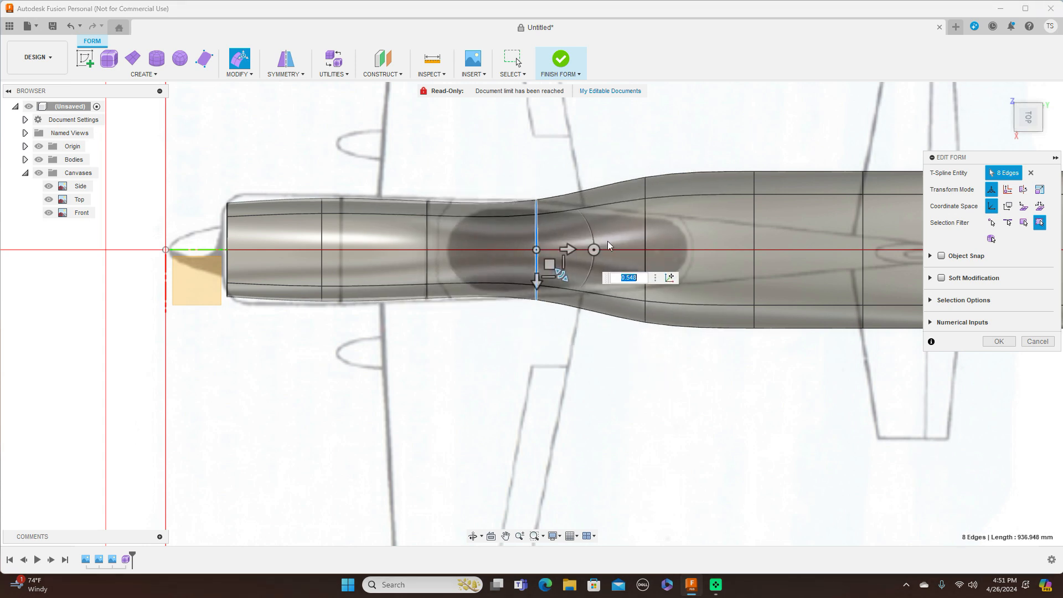
pyautogui.doubleClick(646, 214)
pyautogui.moveTo(671, 273); pyautogui.dragTo(663, 251)
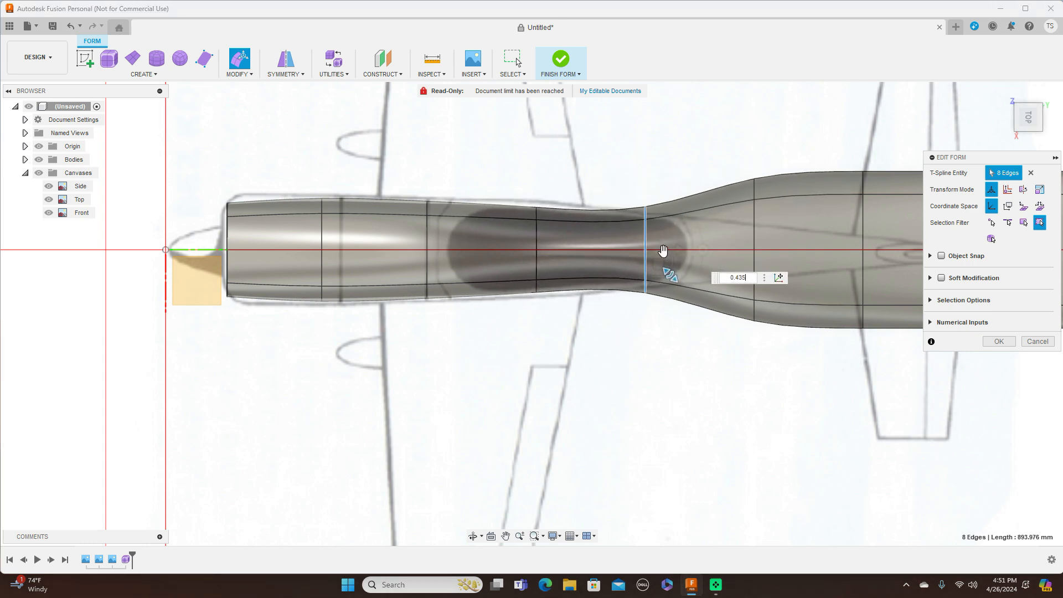
pyautogui.doubleClick(755, 222)
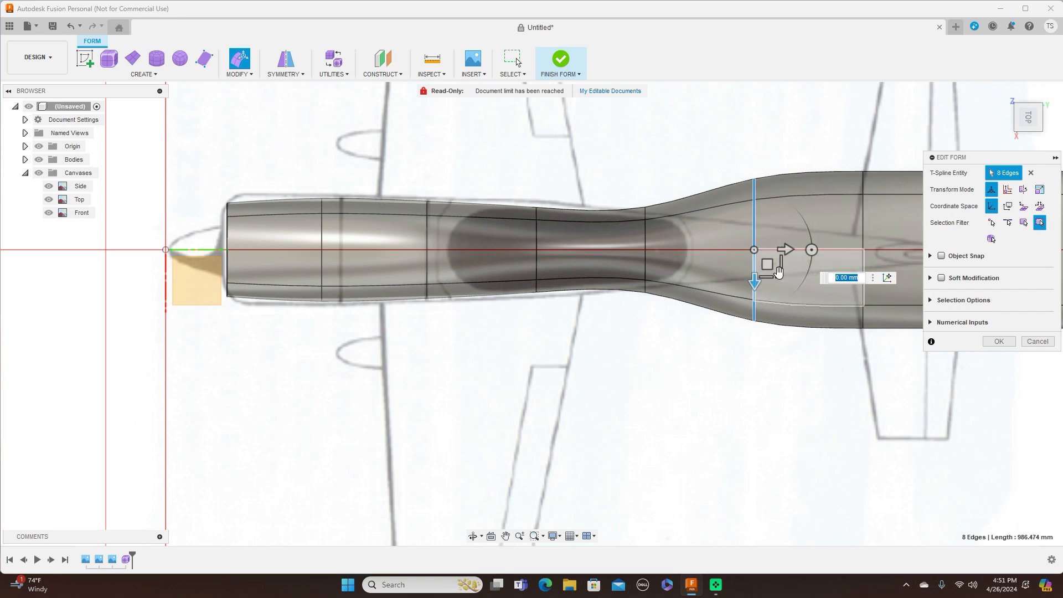
pyautogui.moveTo(777, 278); pyautogui.dragTo(774, 260)
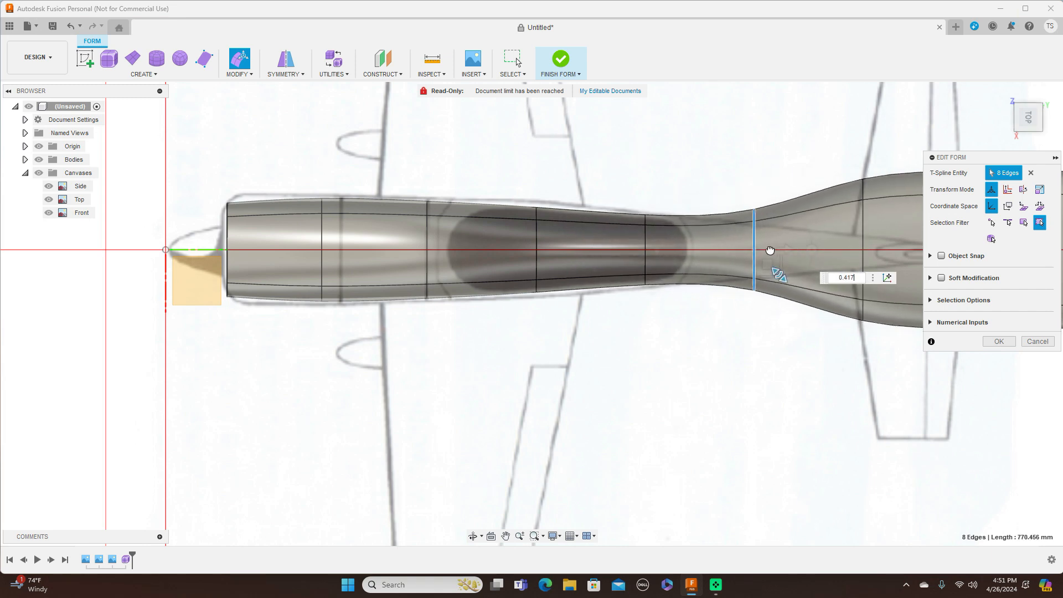
pyautogui.moveTo(714, 137); pyautogui.dragTo(614, 175, button='middle')
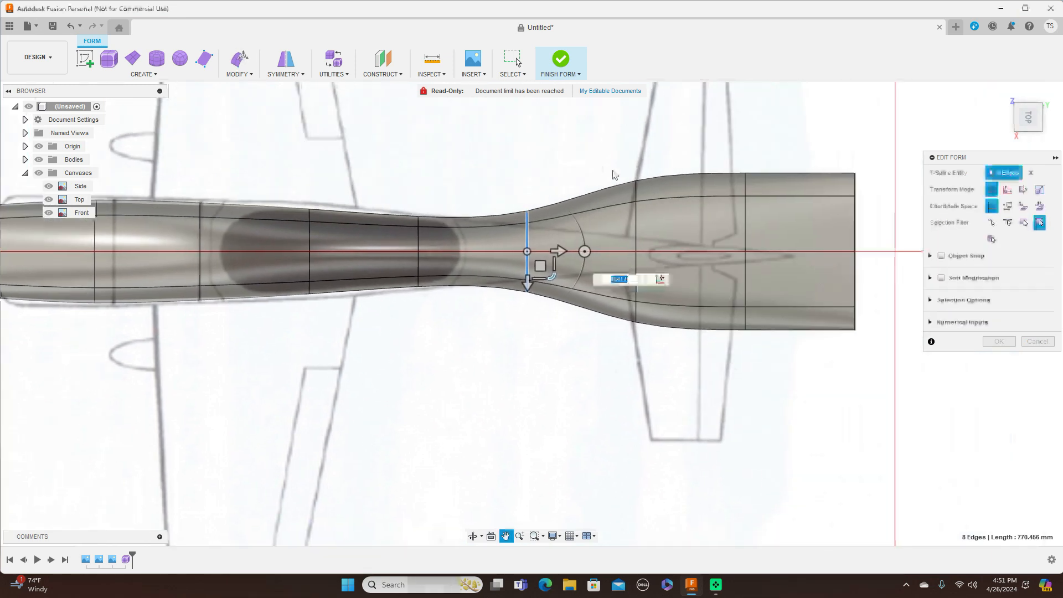
# Step: Narrow the rear loops to 0.187 and 0.279, and taper the tail-end loop to 0.204
pyautogui.doubleClick(637, 228)
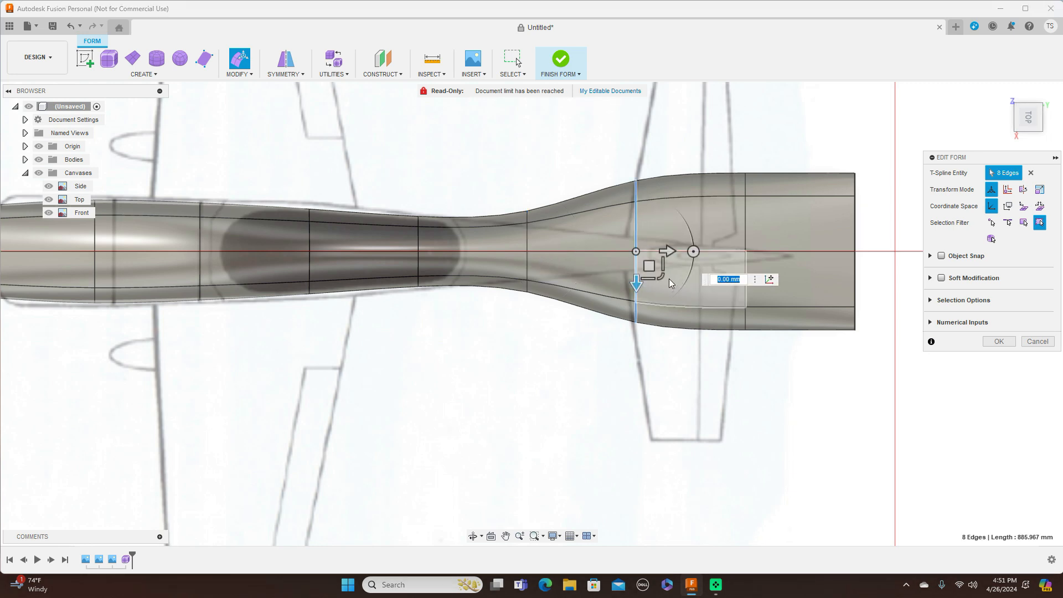
pyautogui.moveTo(660, 279); pyautogui.dragTo(639, 256)
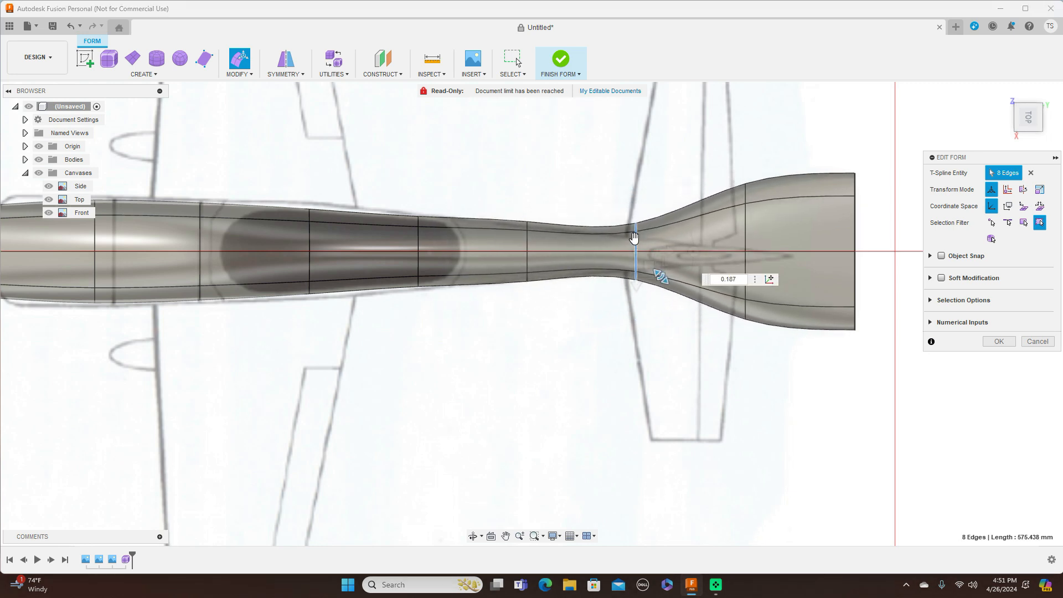
pyautogui.doubleClick(746, 228)
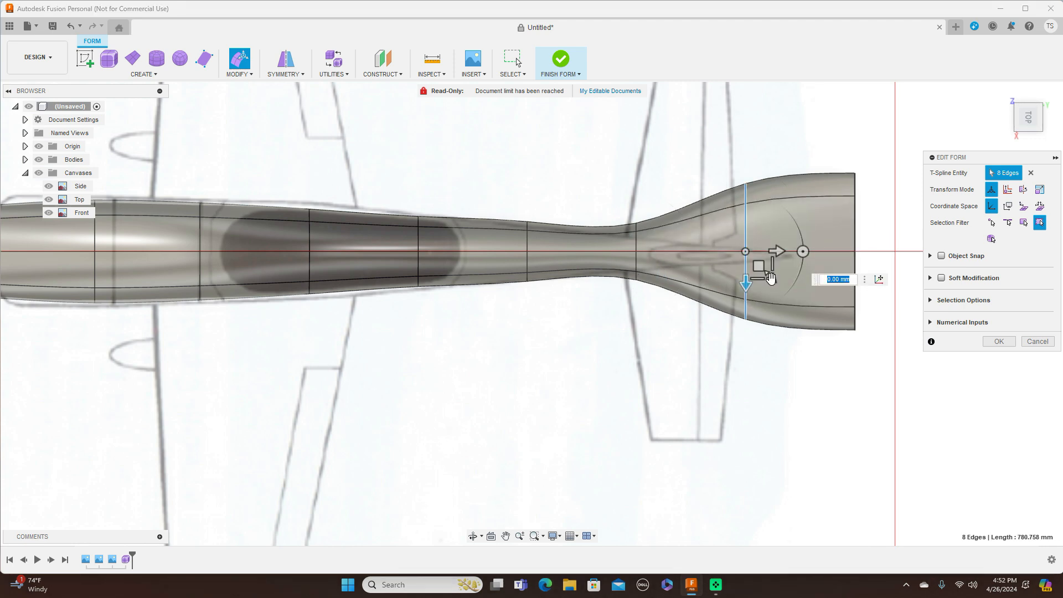
pyautogui.moveTo(773, 266); pyautogui.dragTo(747, 254)
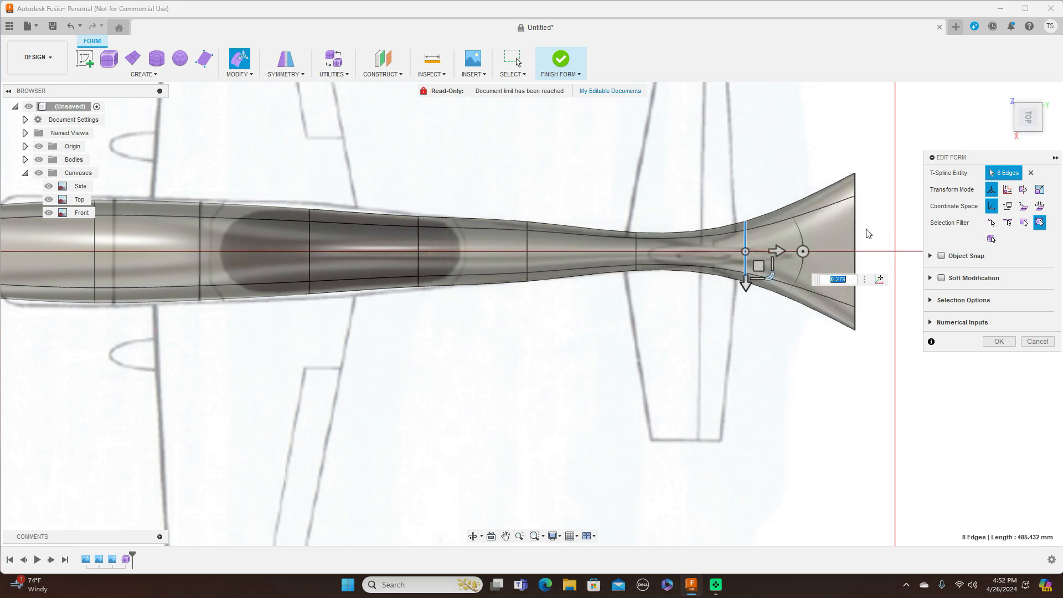
pyautogui.doubleClick(854, 280)
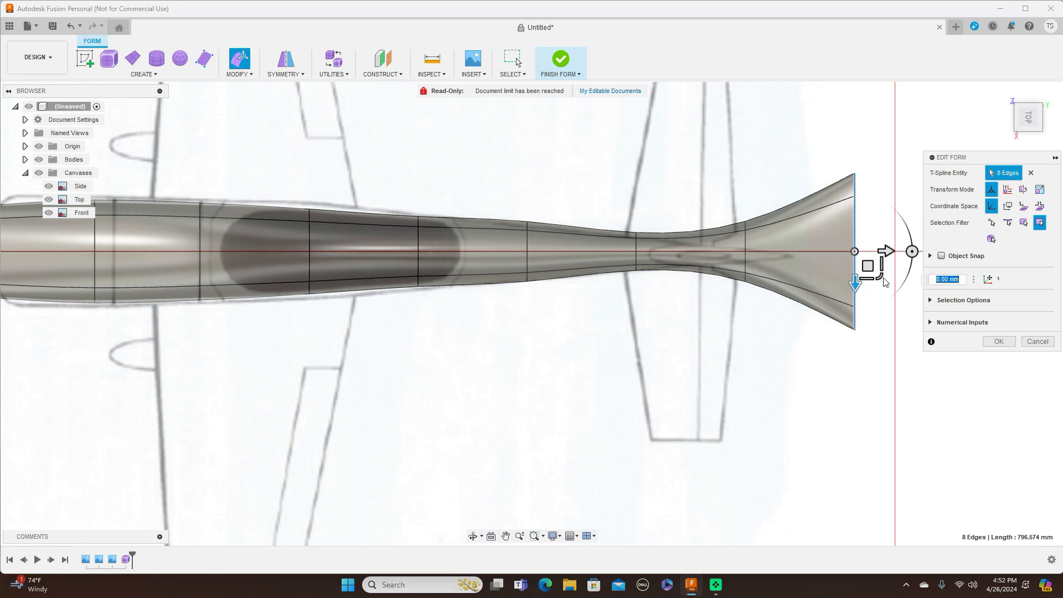
pyautogui.moveTo(882, 276); pyautogui.dragTo(869, 269)
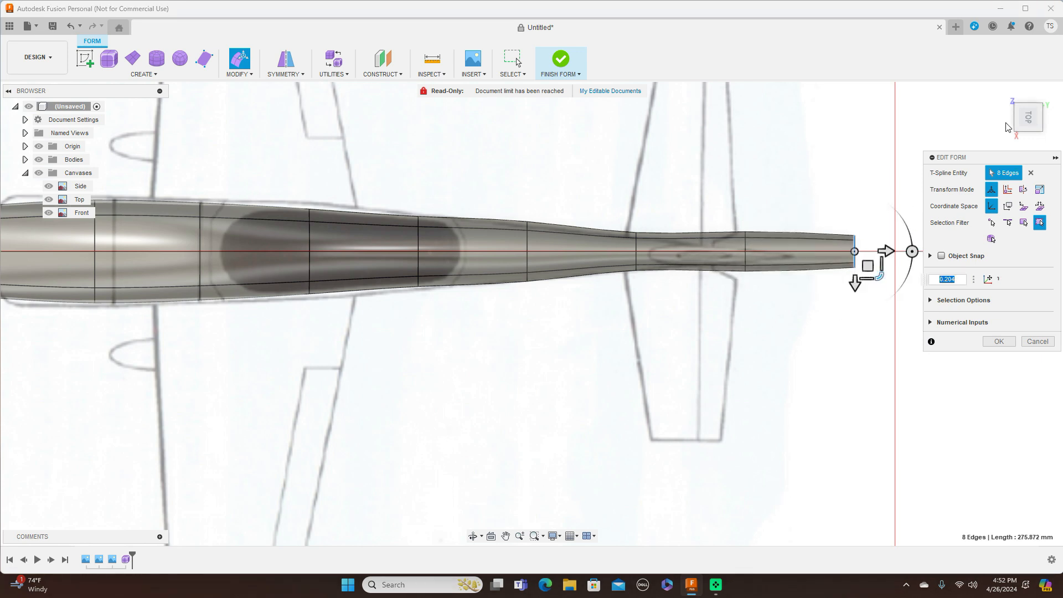
pyautogui.click(1029, 137)
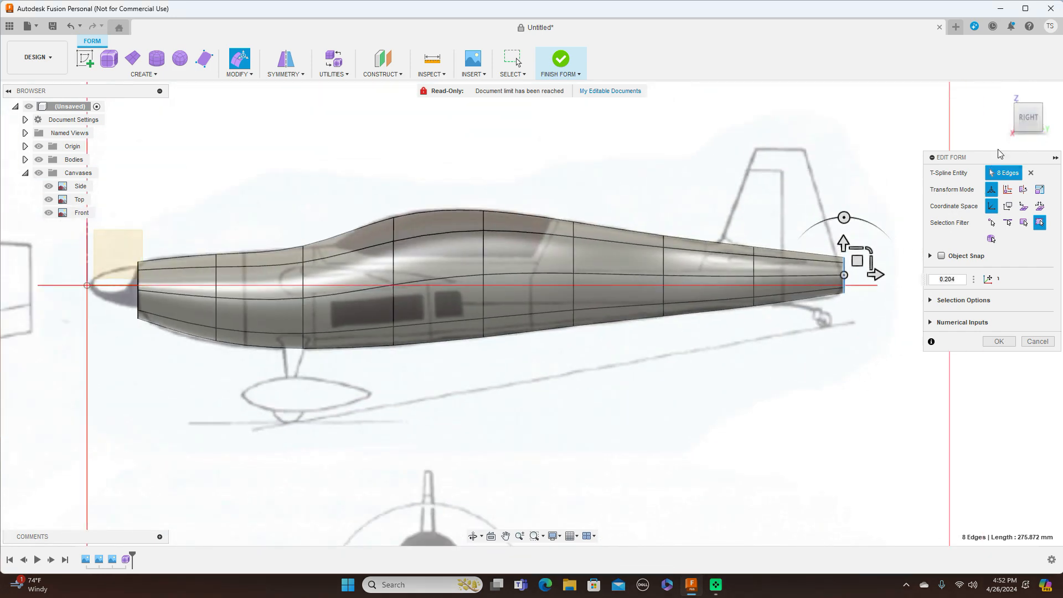
pyautogui.click(1028, 100)
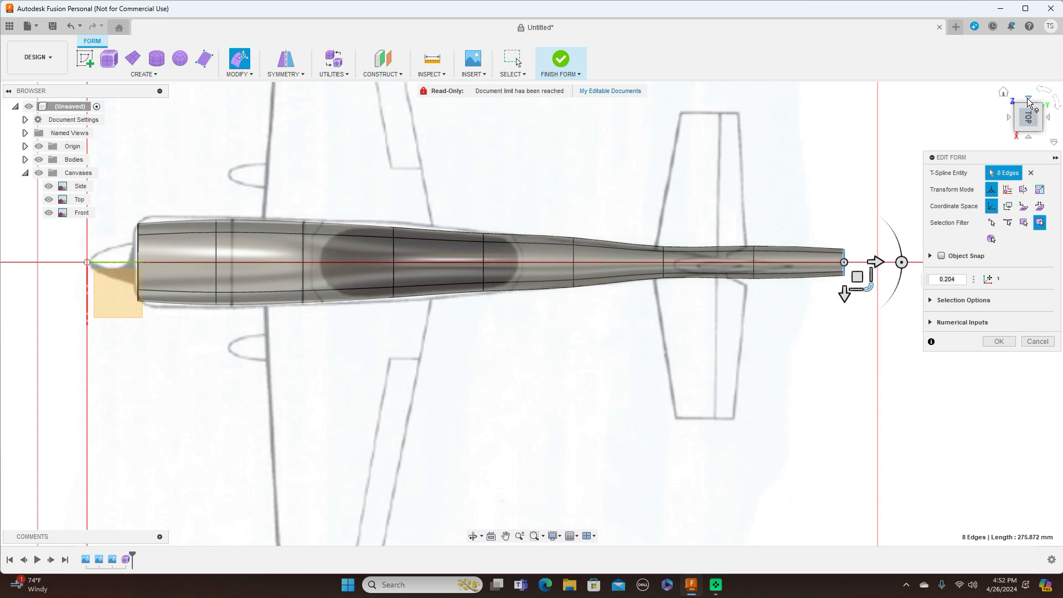
pyautogui.click(1030, 138)
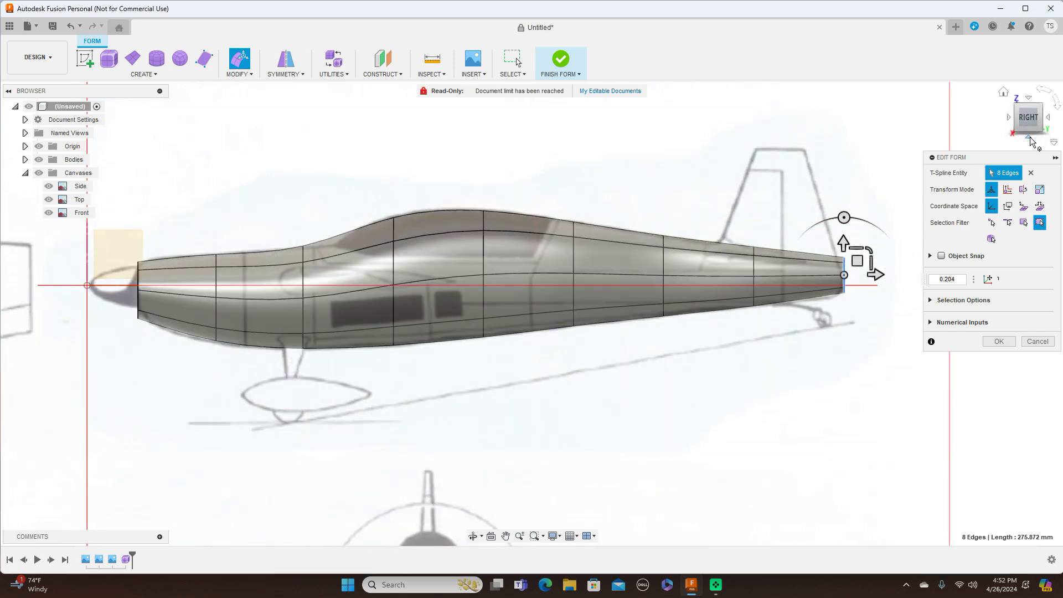
pyautogui.click(1029, 100)
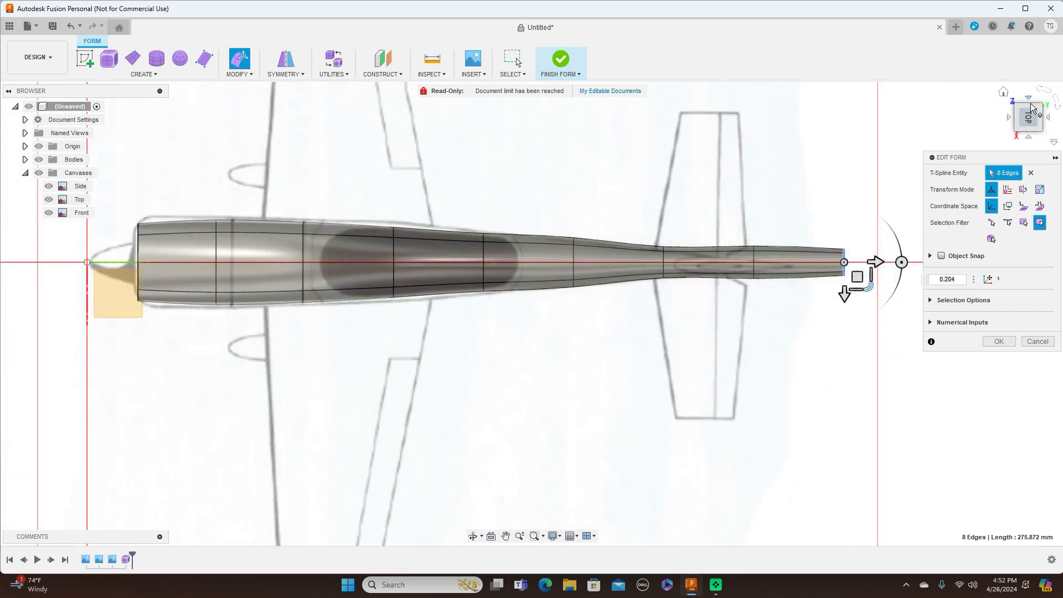
pyautogui.click(1029, 137)
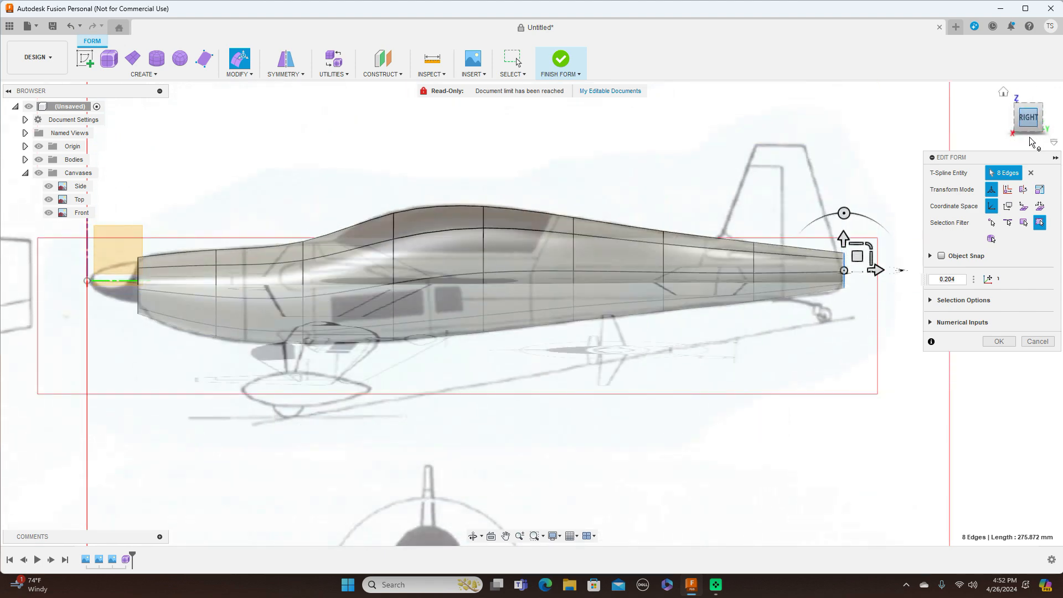
pyautogui.click(1031, 101)
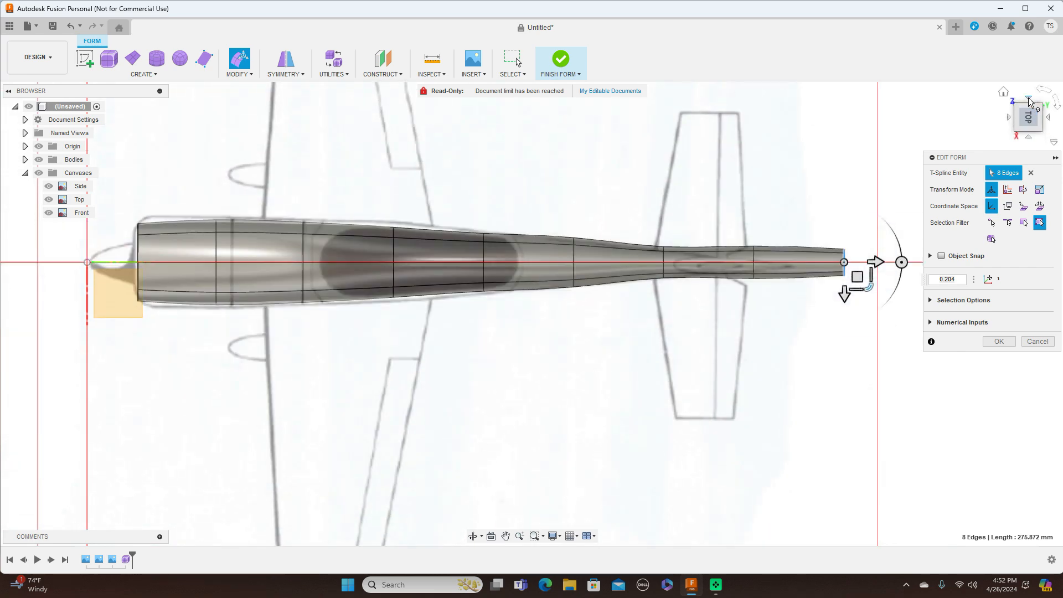
pyautogui.click(1030, 139)
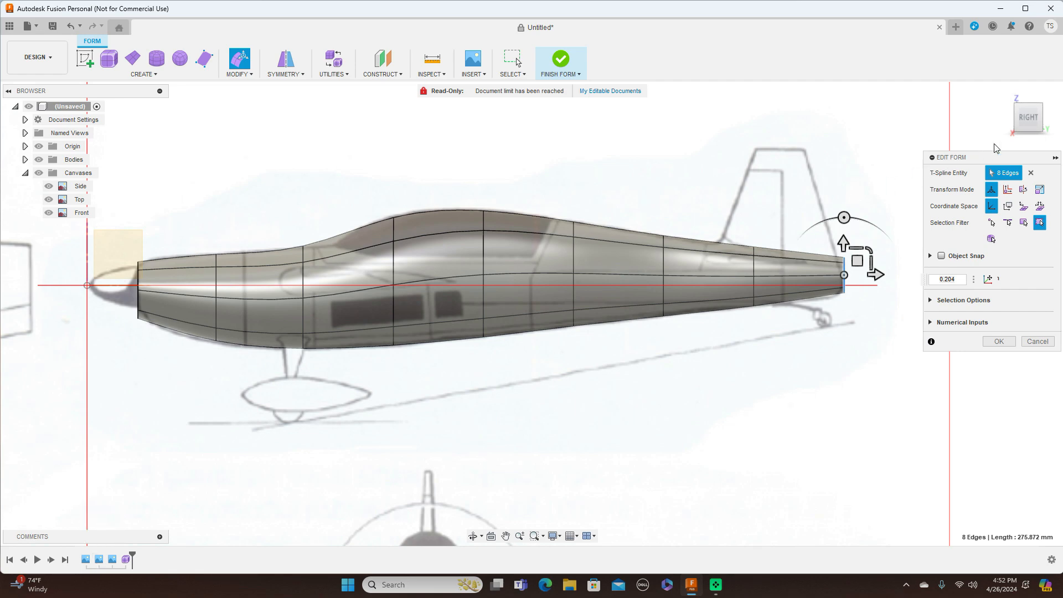
pyautogui.click(1030, 98)
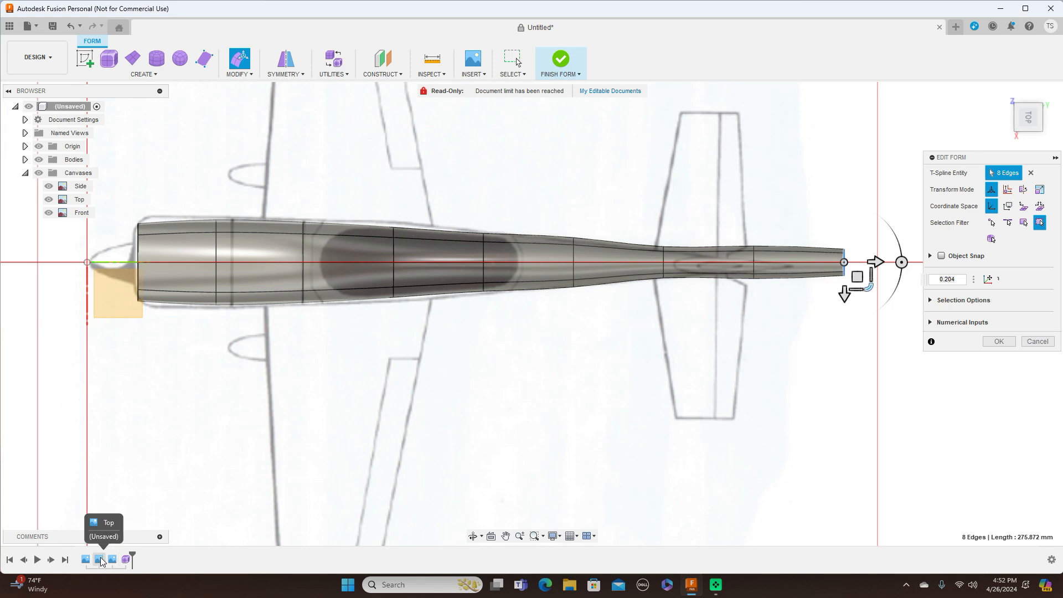
pyautogui.click(838, 421)
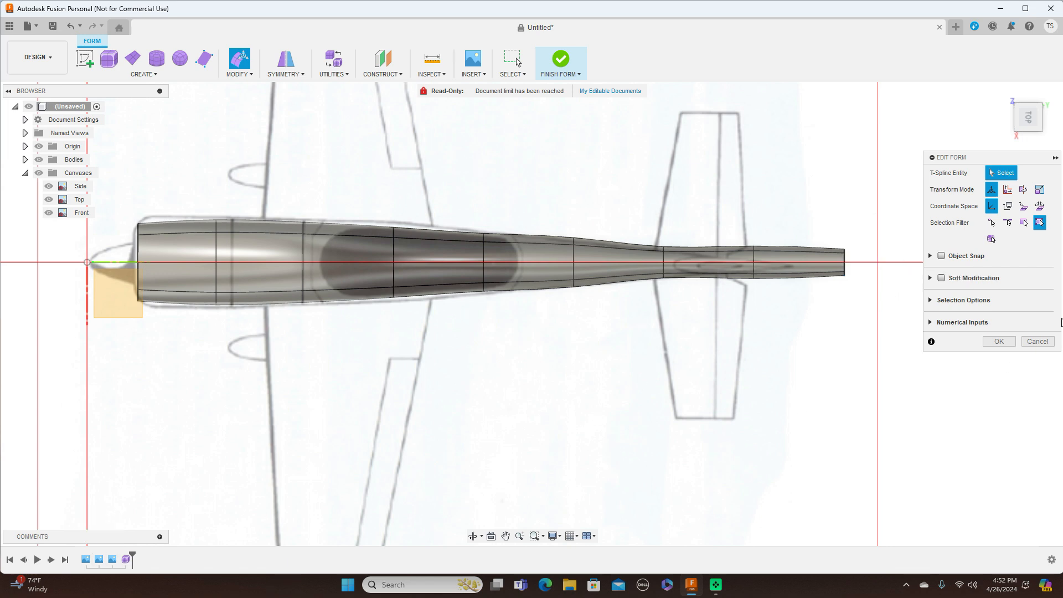
# Step: Confirm the form edits, finish the form, and open Edit Feature for the Top canvas
pyautogui.click(998, 342)
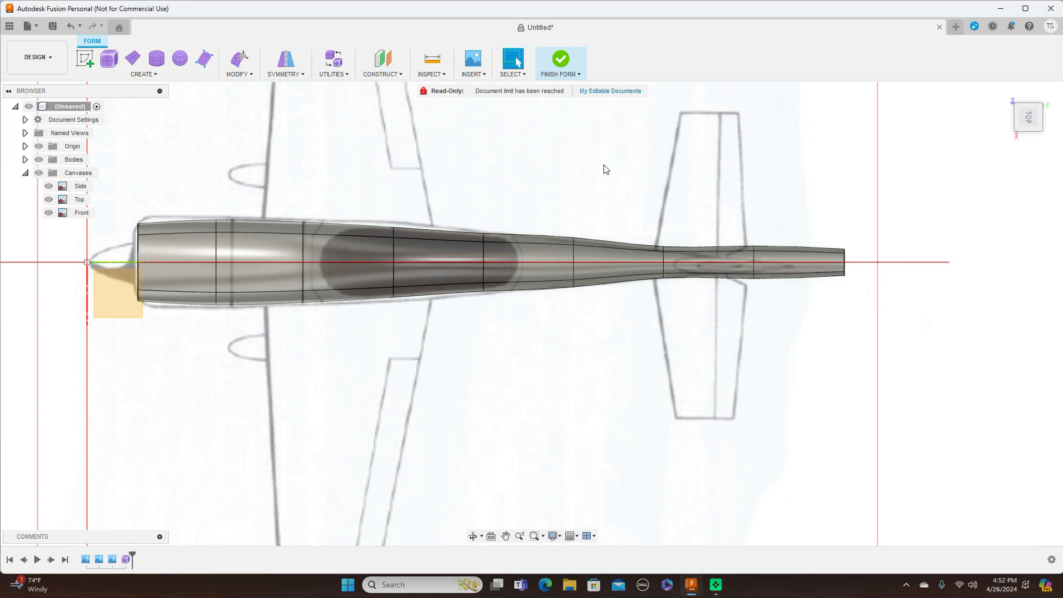
pyautogui.click(566, 76)
pyautogui.click(564, 87)
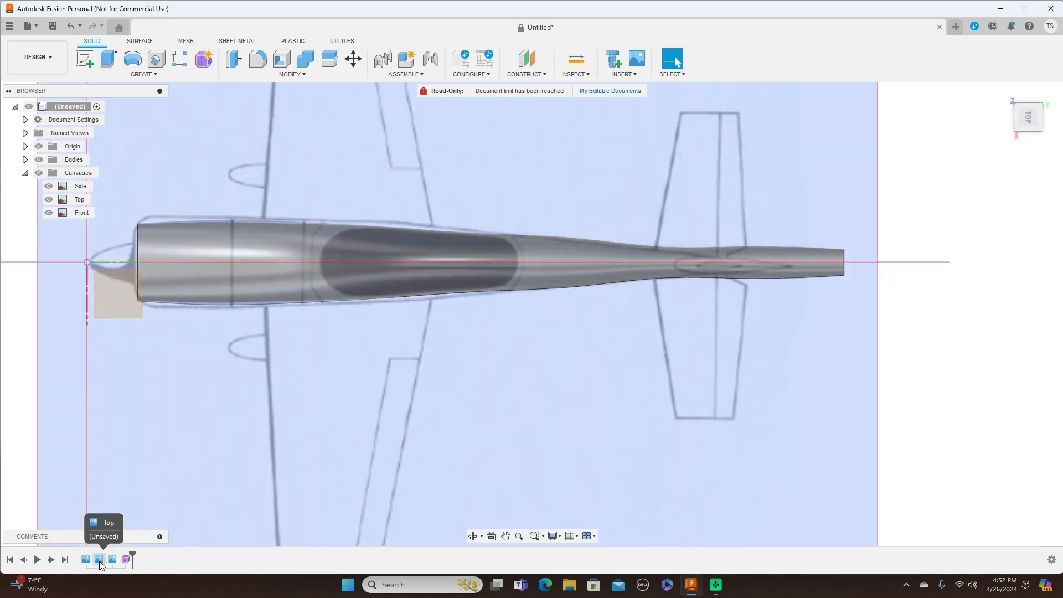
pyautogui.rightClick(99, 560)
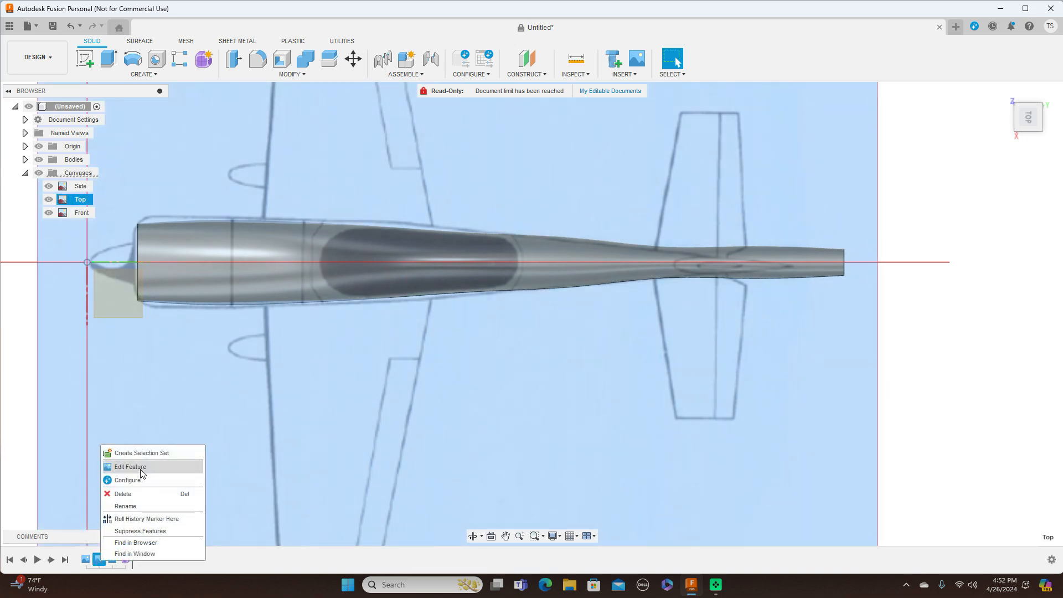
pyautogui.click(130, 467)
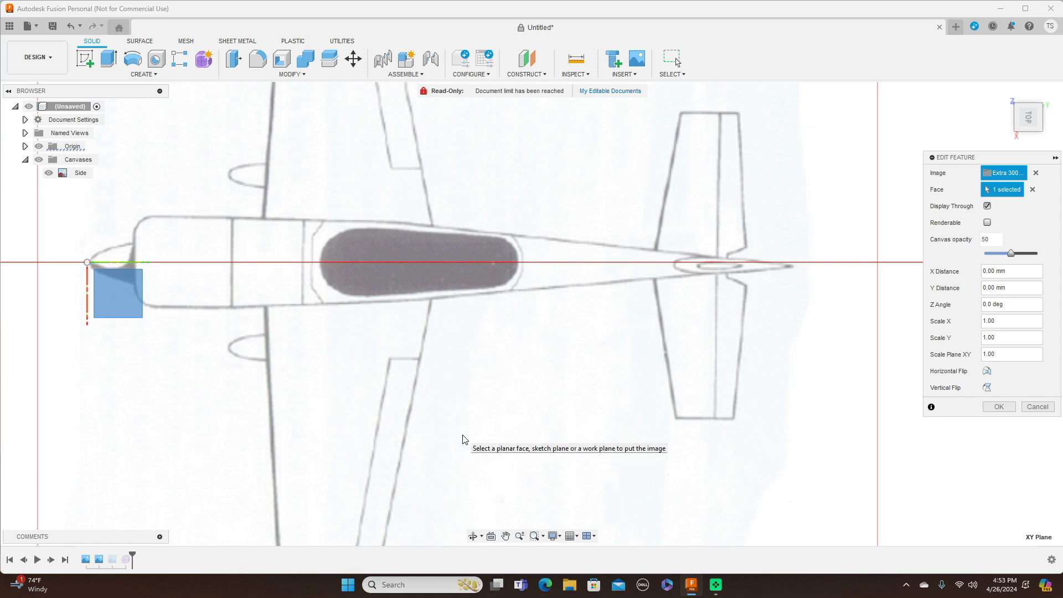
# Step: Place the Top canvas on the small square face, then enlarge and shift it under the fuselage
pyautogui.scroll(-2, 463, 439)
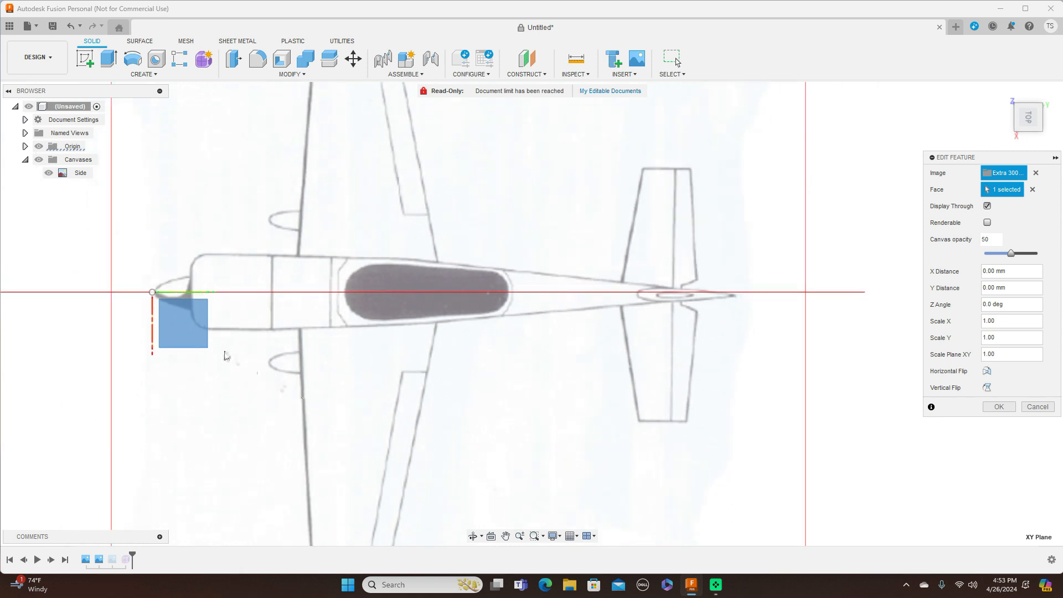
pyautogui.click(200, 345)
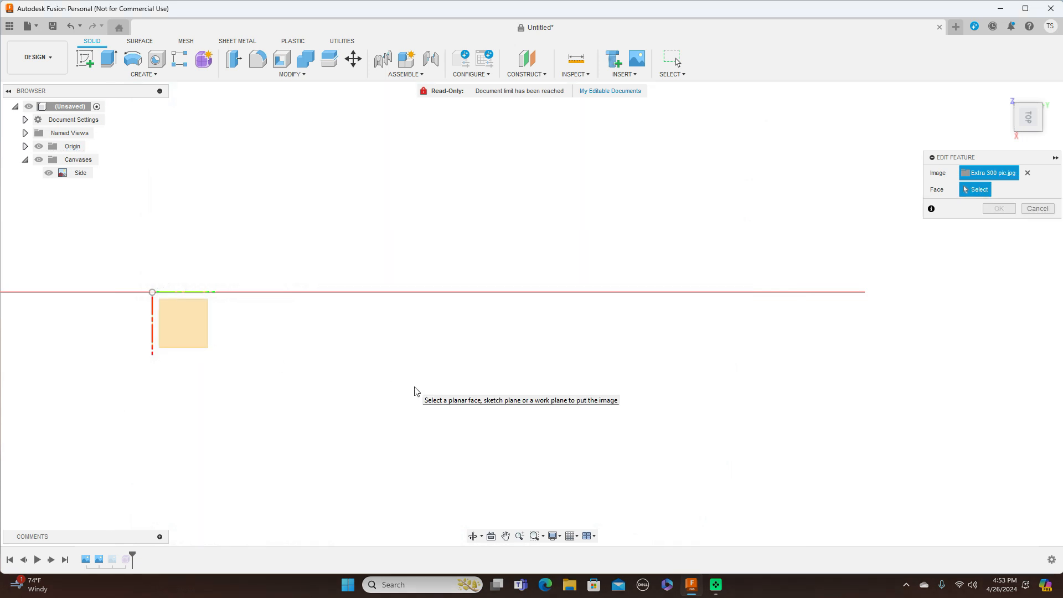
pyautogui.click(521, 363)
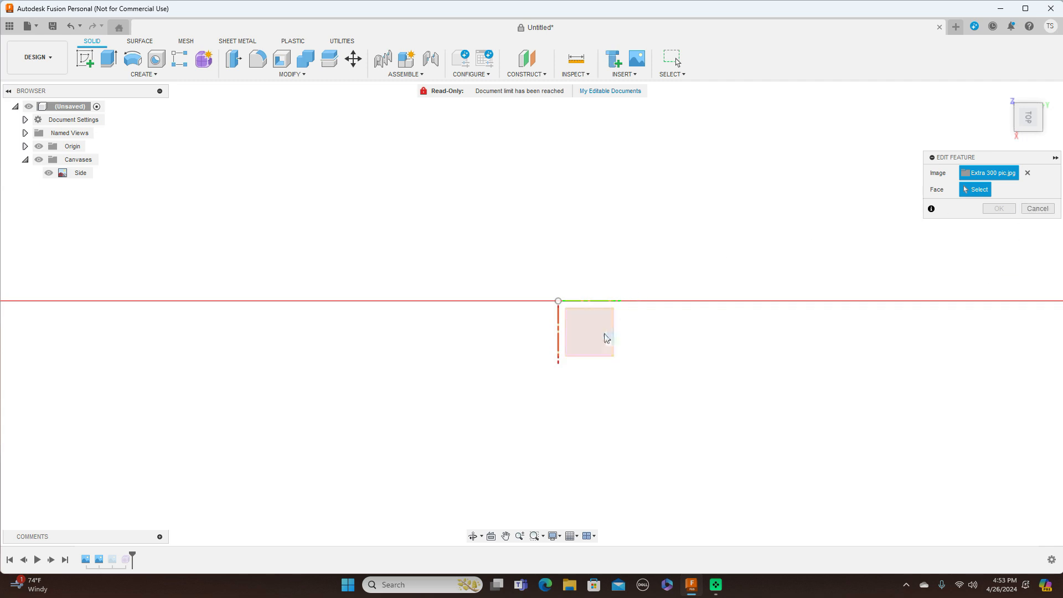
pyautogui.click(609, 337)
pyautogui.moveTo(741, 324); pyautogui.dragTo(575, 289, button='middle')
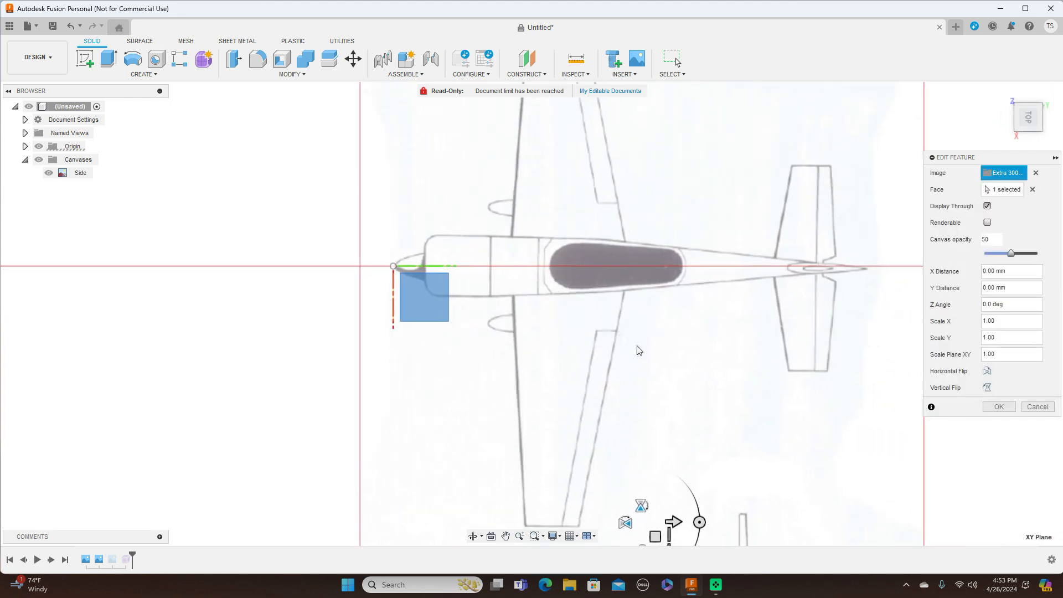
pyautogui.scroll(1, 686, 399)
pyautogui.moveTo(685, 398); pyautogui.dragTo(667, 316, button='middle')
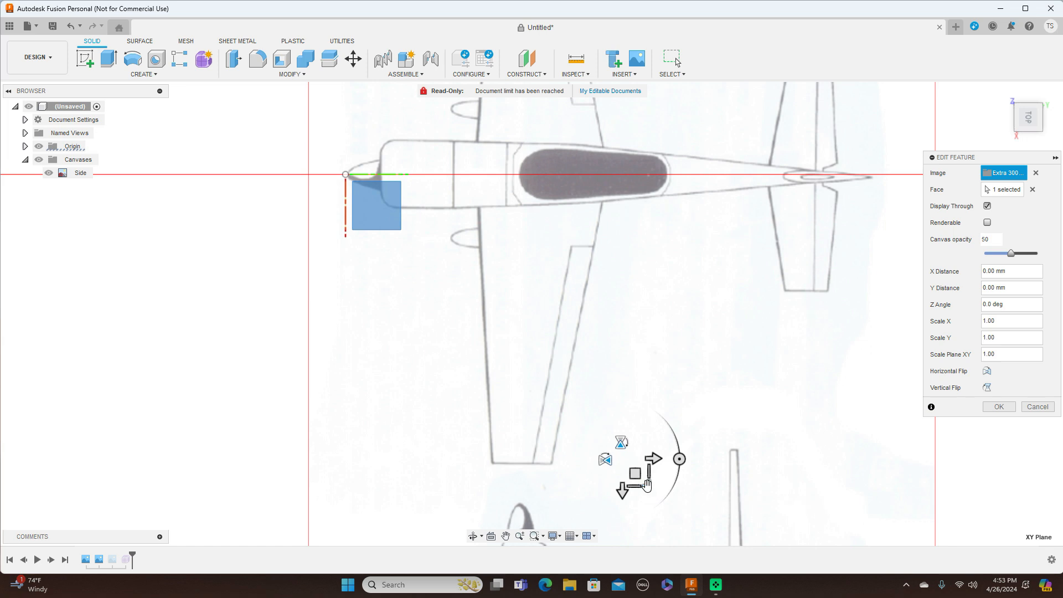
pyautogui.moveTo(647, 486); pyautogui.dragTo(646, 485)
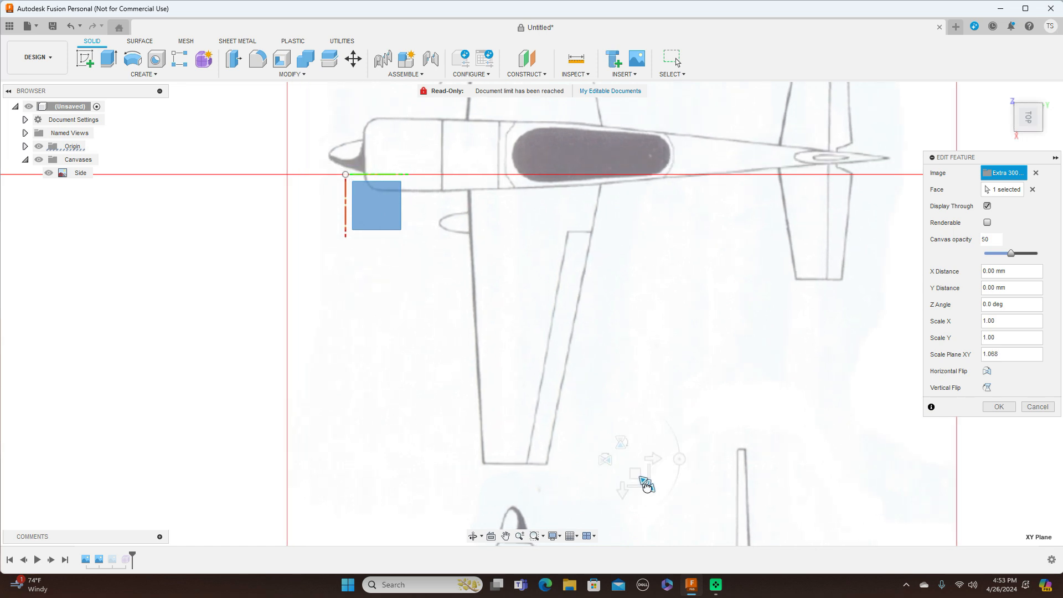
pyautogui.moveTo(637, 475); pyautogui.dragTo(655, 493)
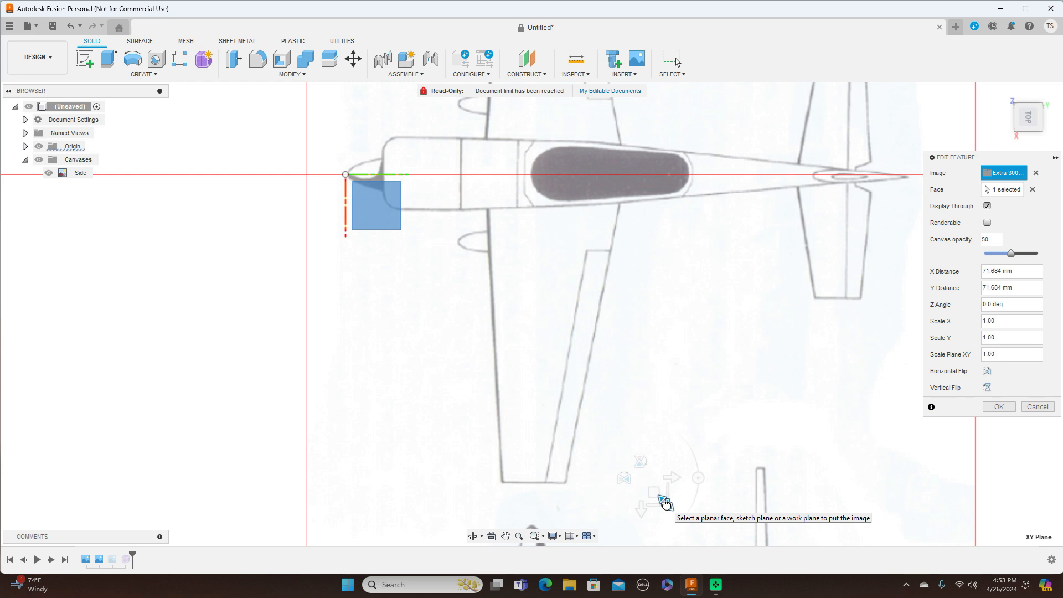
pyautogui.moveTo(666, 505)
pyautogui.mouseDown()
pyautogui.moveTo(658, 496)
pyautogui.moveTo(665, 502)
pyautogui.mouseUp()
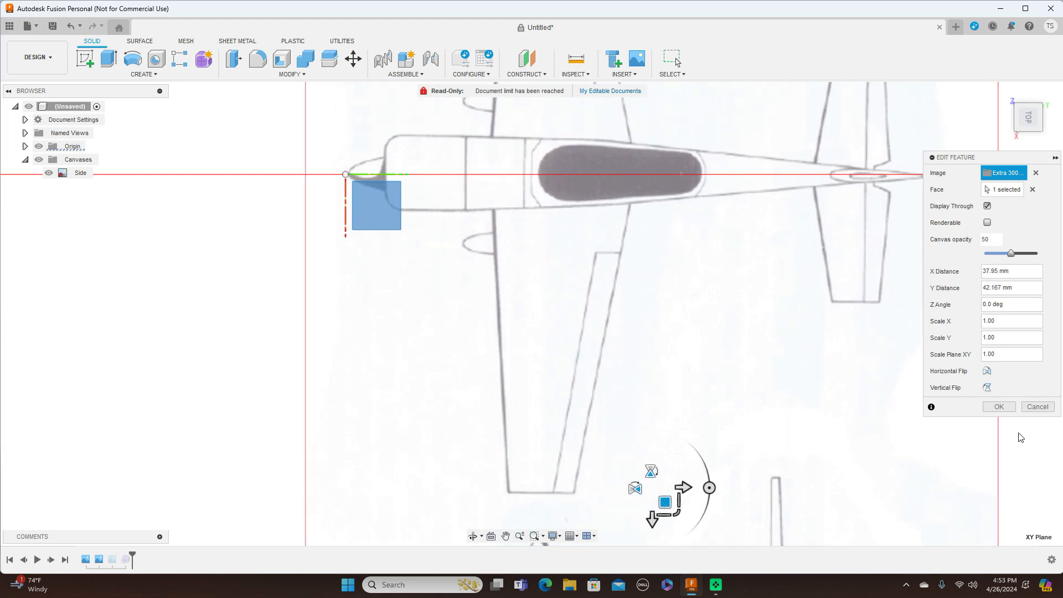
pyautogui.click(999, 406)
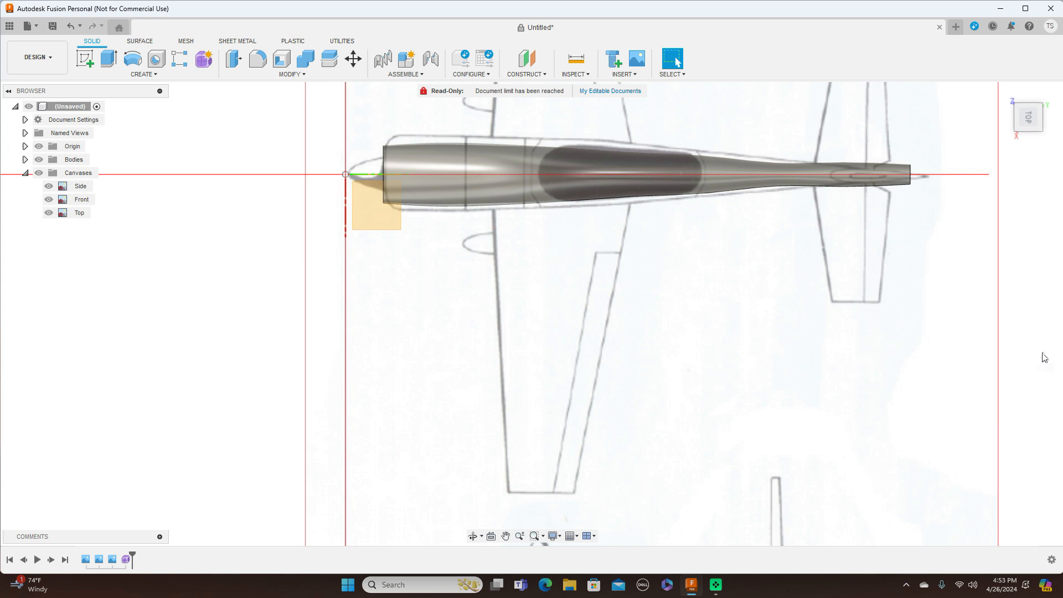
# Step: Shrink the Top canvas to about 0.98 scale through Edit Feature
pyautogui.moveTo(1029, 141)
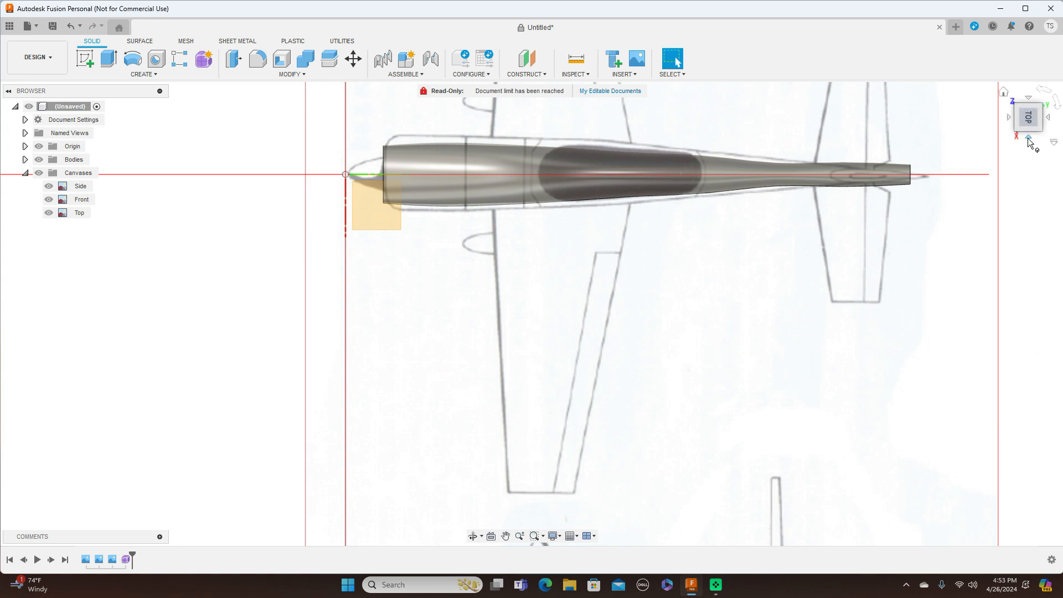
pyautogui.click(1029, 138)
pyautogui.click(1030, 100)
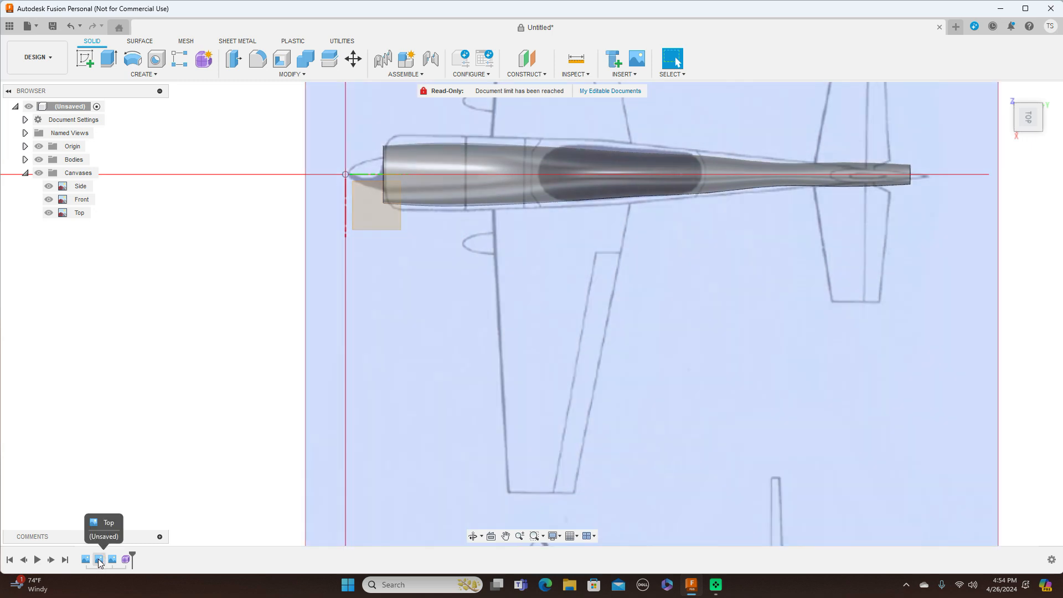
pyautogui.click(100, 561)
pyautogui.rightClick(100, 560)
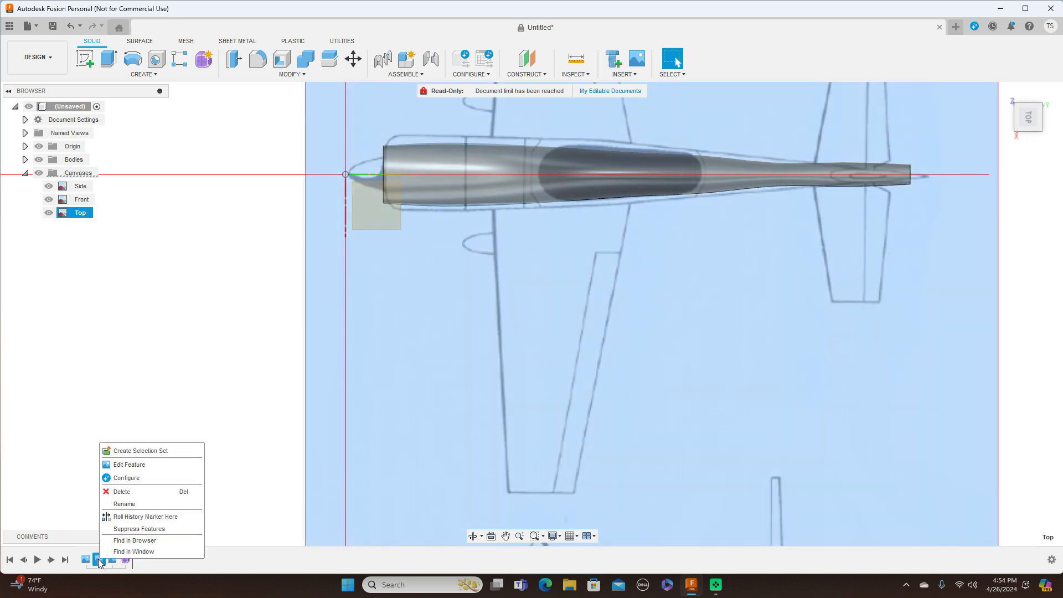
pyautogui.click(129, 465)
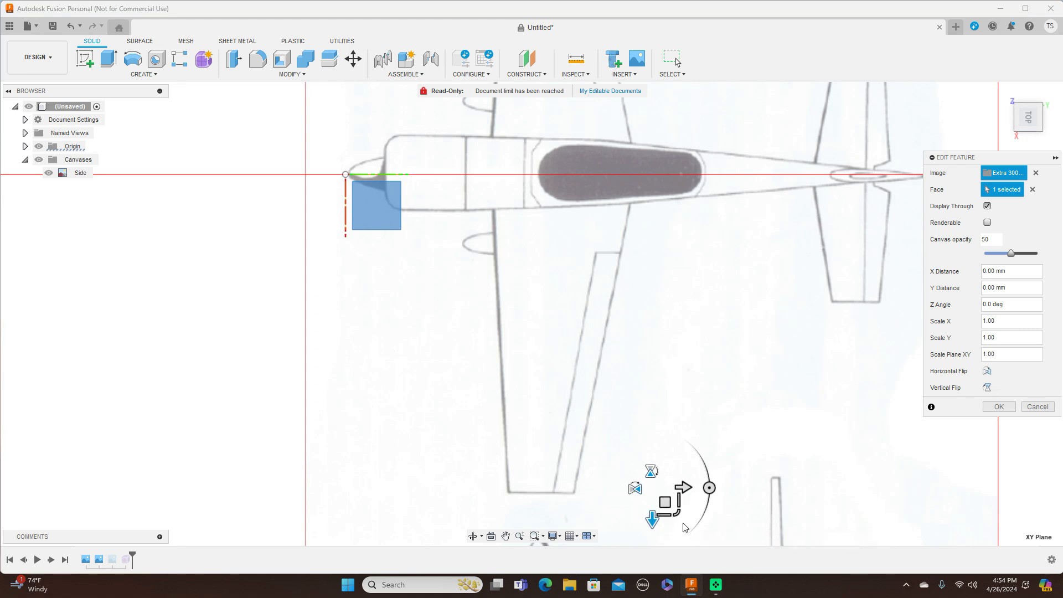
pyautogui.moveTo(677, 513); pyautogui.dragTo(677, 513)
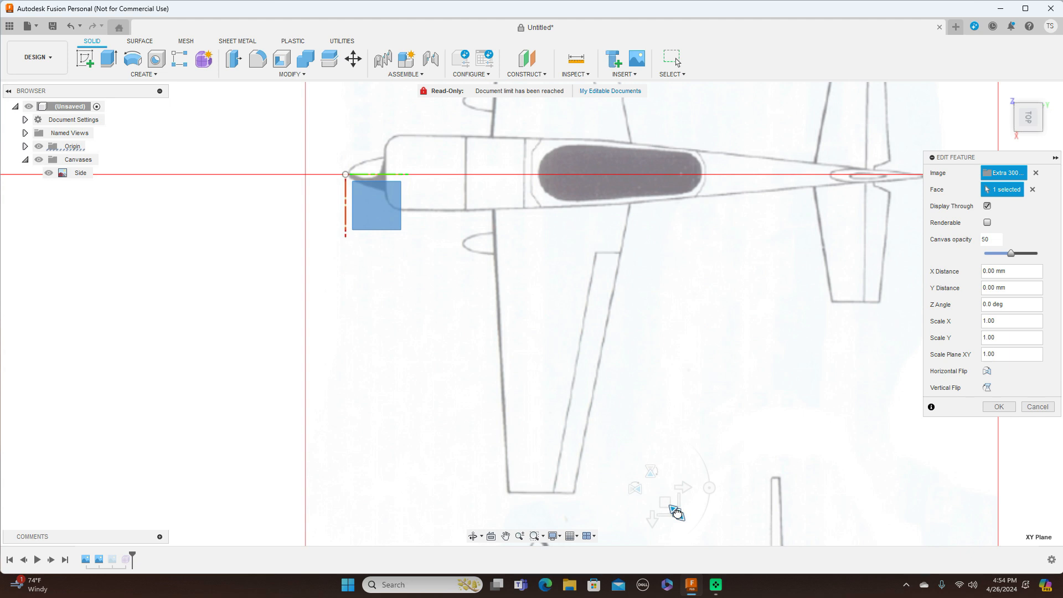
pyautogui.moveTo(677, 513); pyautogui.dragTo(660, 499)
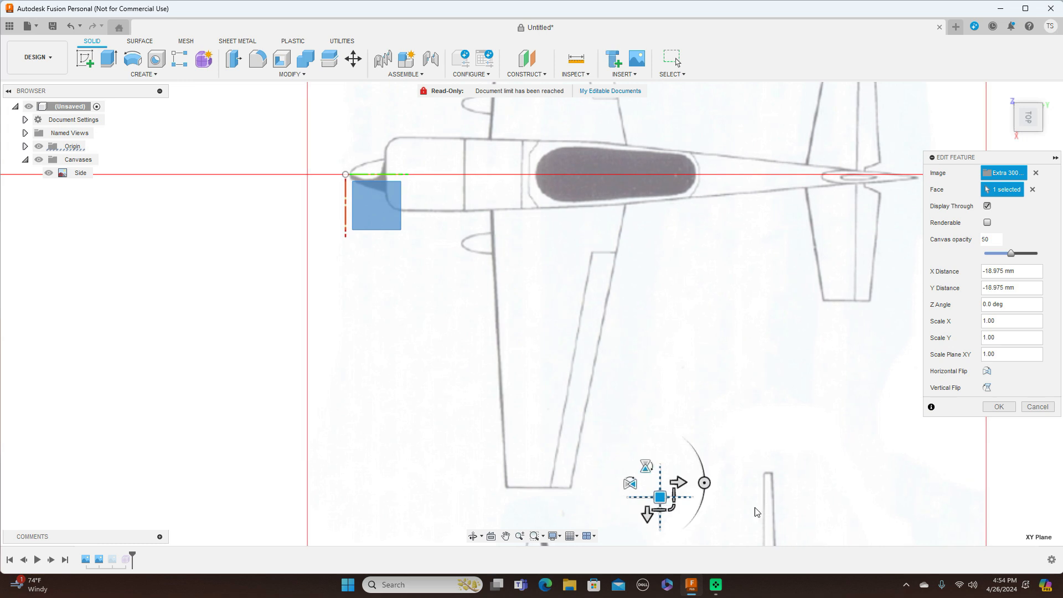
pyautogui.click(995, 411)
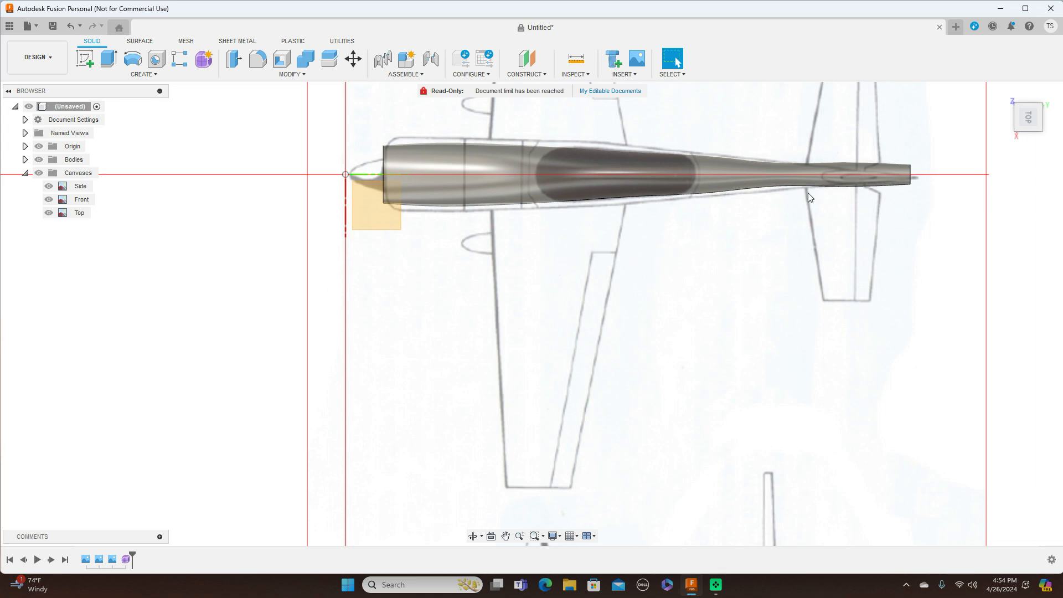
# Step: Reopen Form1 for editing and check the fuselage from the Right and Top views
pyautogui.click(124, 561)
pyautogui.rightClick(124, 560)
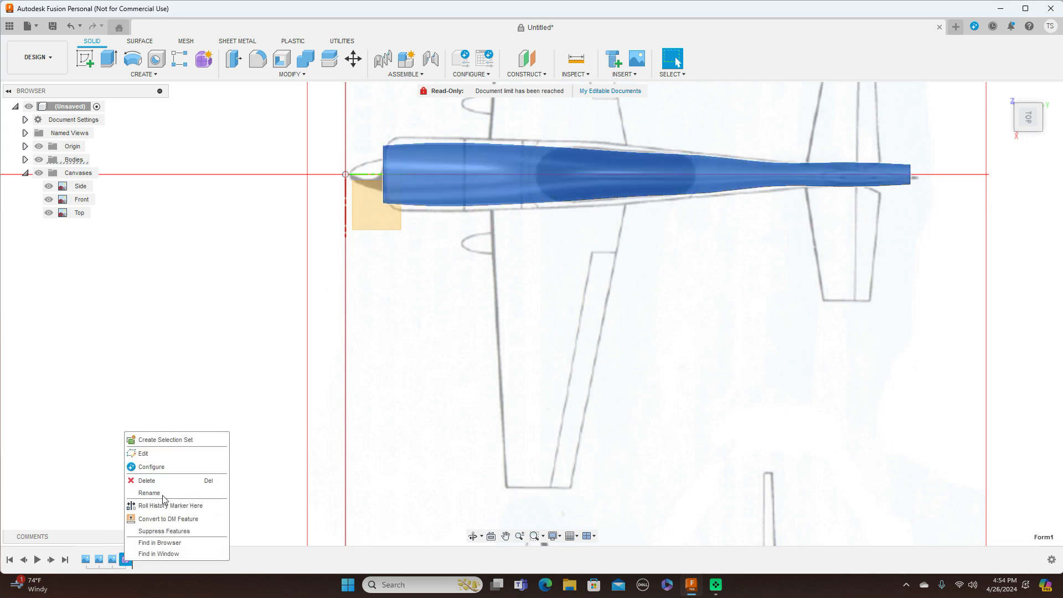
pyautogui.click(174, 455)
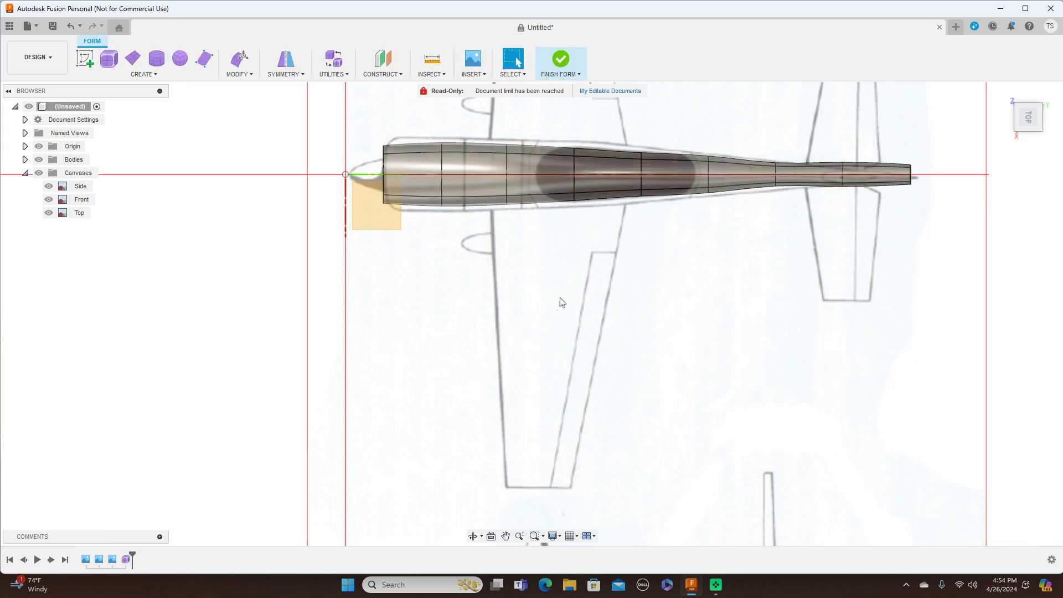
pyautogui.moveTo(560, 301); pyautogui.dragTo(567, 361, button='middle')
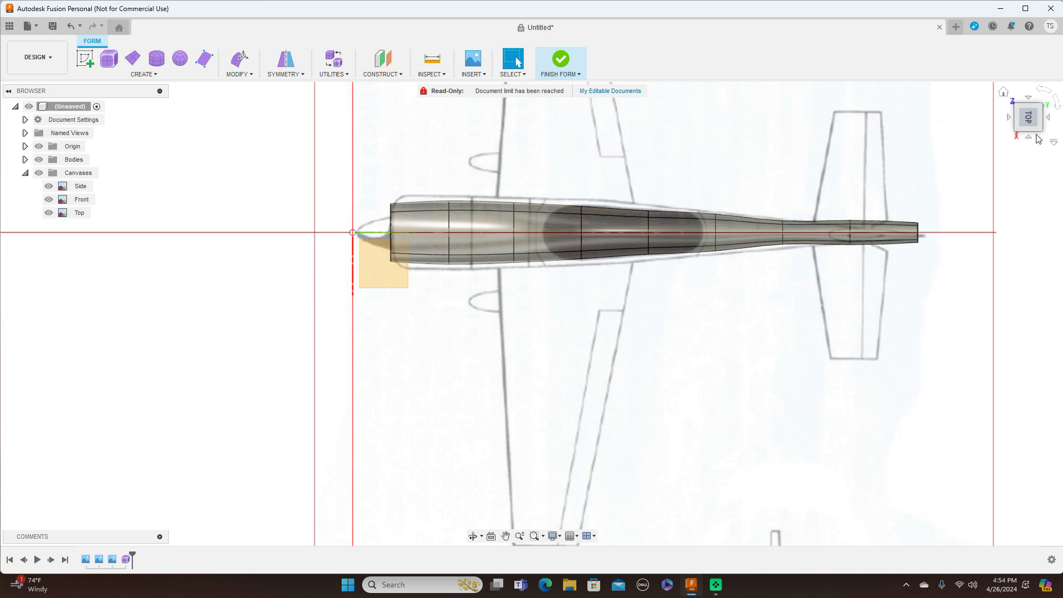
pyautogui.click(1030, 138)
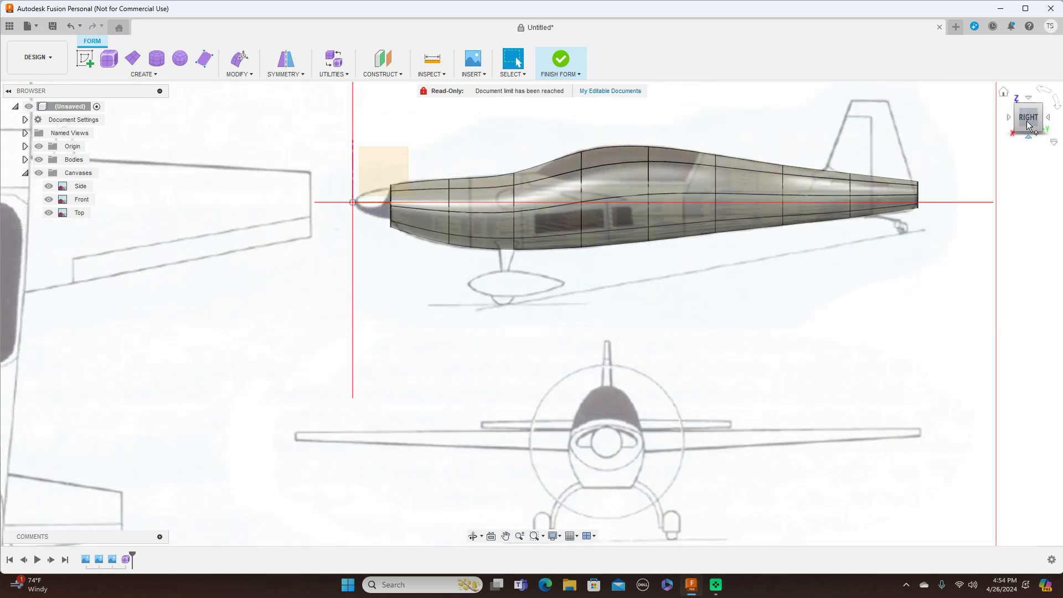
pyautogui.click(1029, 99)
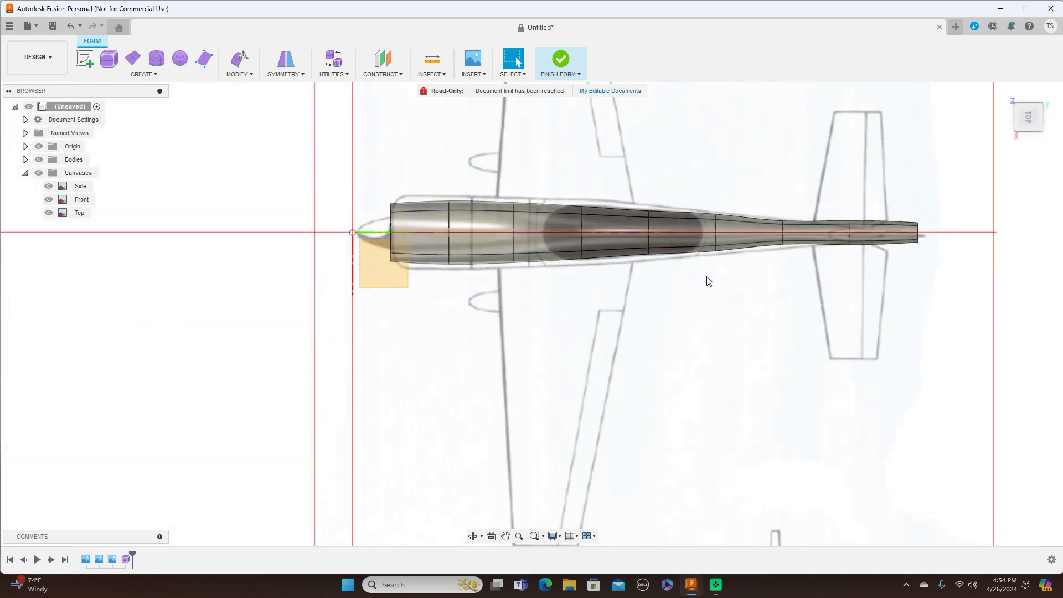
pyautogui.scroll(3, 707, 281)
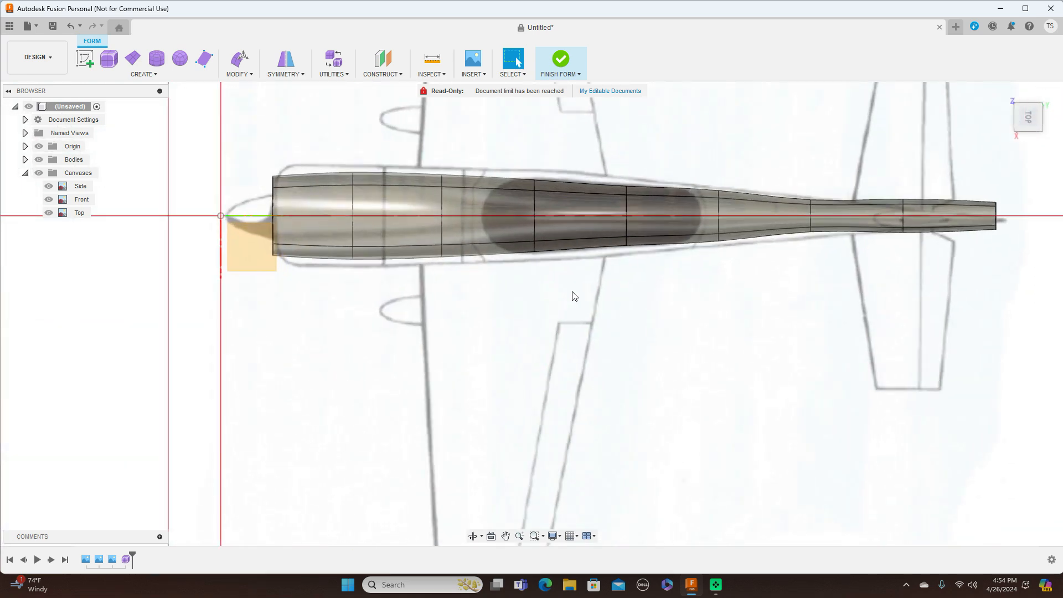
pyautogui.doubleClick(355, 201)
# Step: Widen the first selected loop, the front loop and the next loop with Edit Form scaling
pyautogui.rightClick(355, 201)
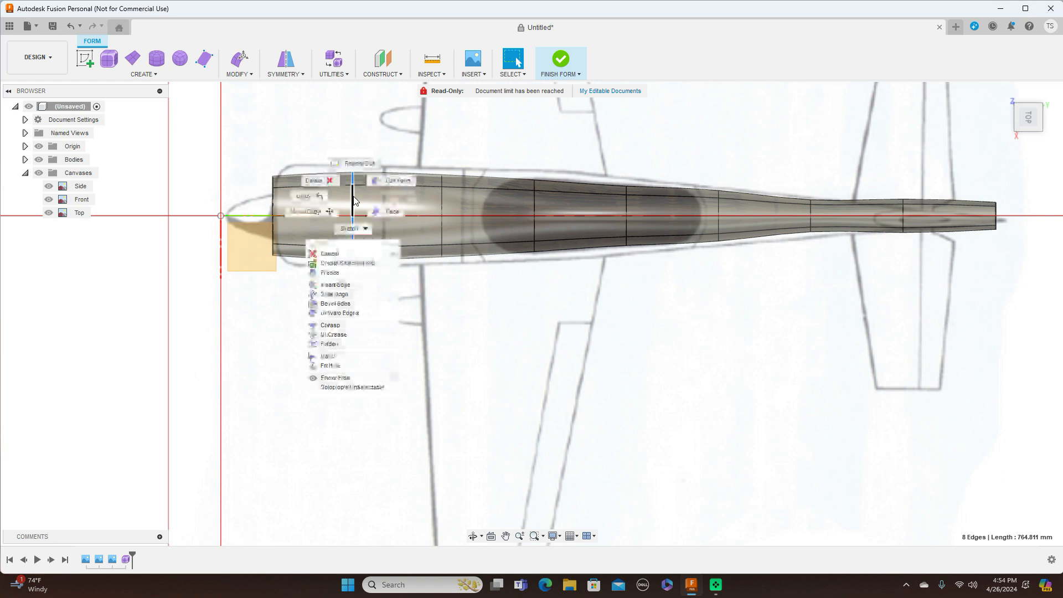
pyautogui.click(392, 182)
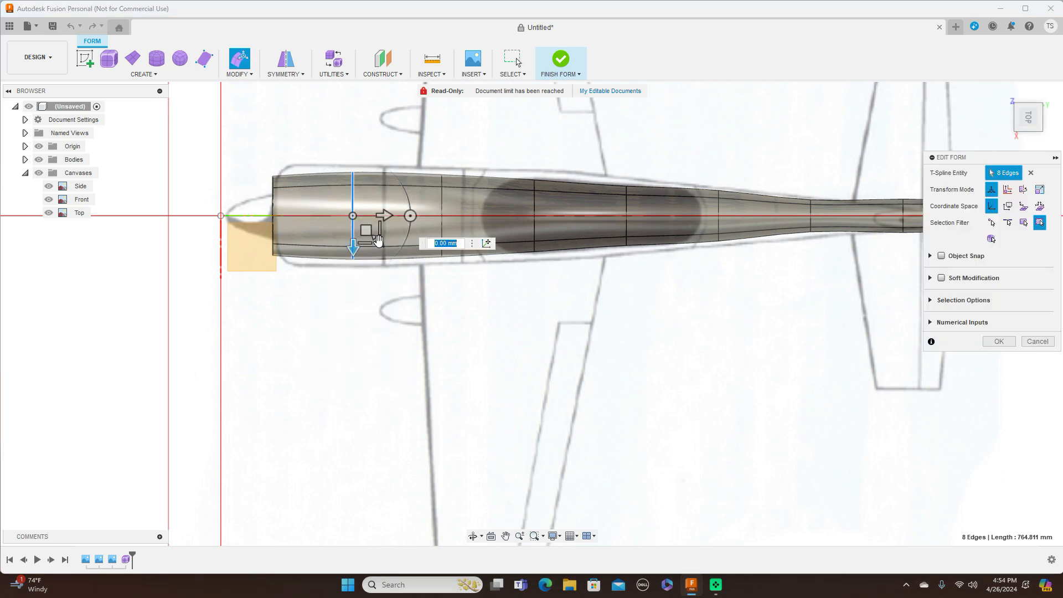
pyautogui.moveTo(378, 242); pyautogui.dragTo(380, 245)
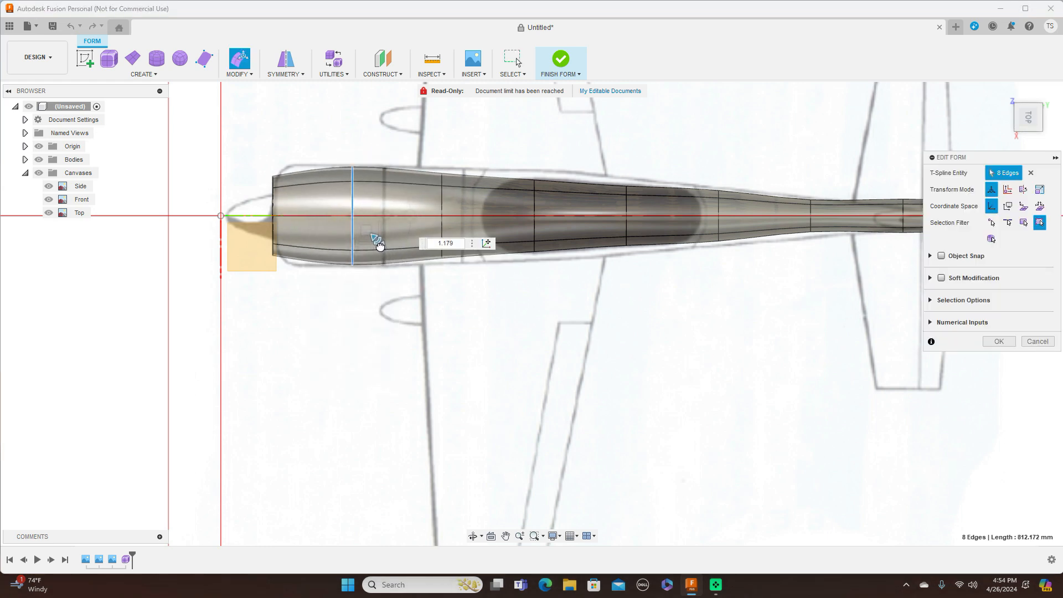
pyautogui.doubleClick(275, 206)
pyautogui.moveTo(296, 239); pyautogui.dragTo(303, 245)
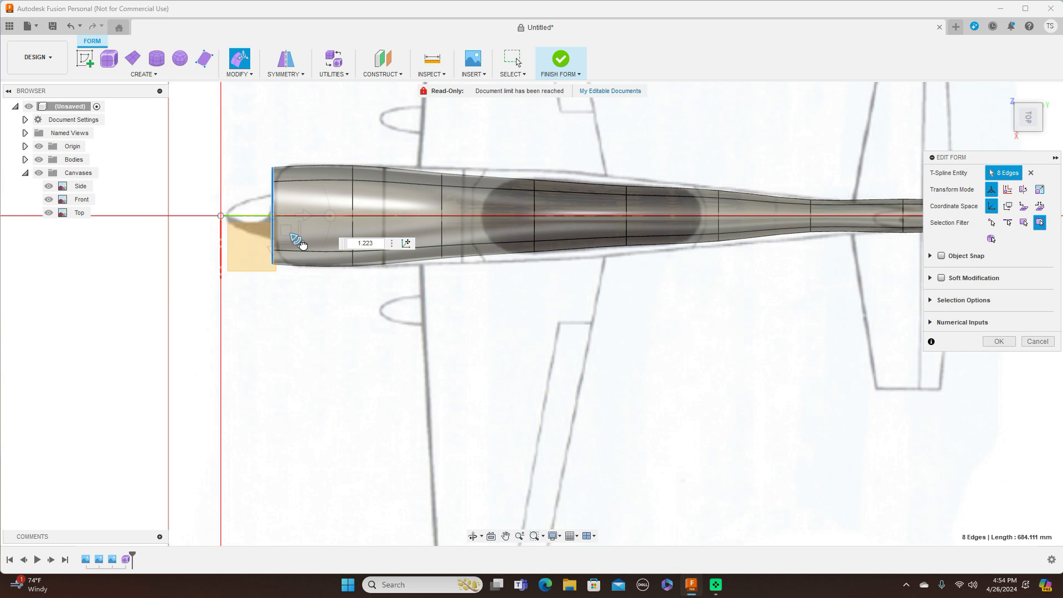
pyautogui.doubleClick(441, 204)
pyautogui.moveTo(467, 233); pyautogui.dragTo(472, 246)
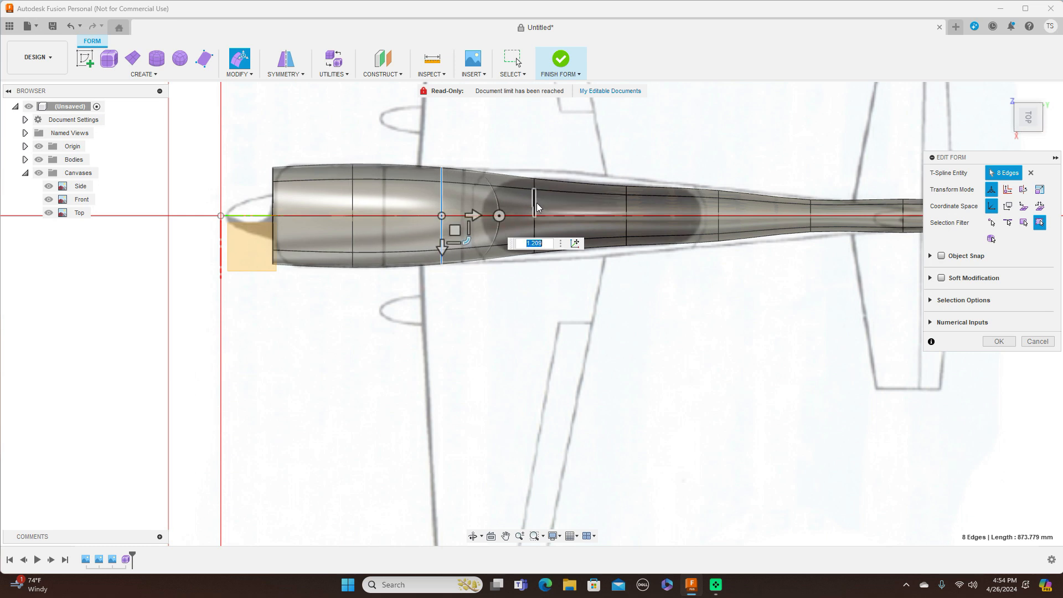
# Step: Enlarge the three loops toward and behind the cockpit to follow the blueprint outline
pyautogui.doubleClick(535, 207)
pyautogui.moveTo(561, 241); pyautogui.dragTo(564, 247)
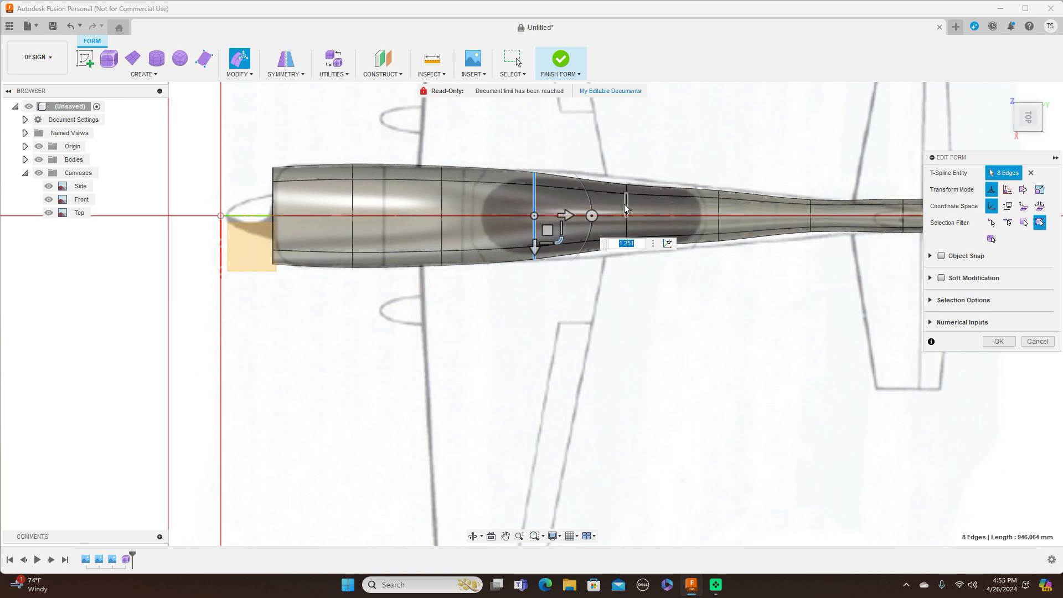
pyautogui.doubleClick(626, 208)
pyautogui.moveTo(654, 242); pyautogui.dragTo(664, 247)
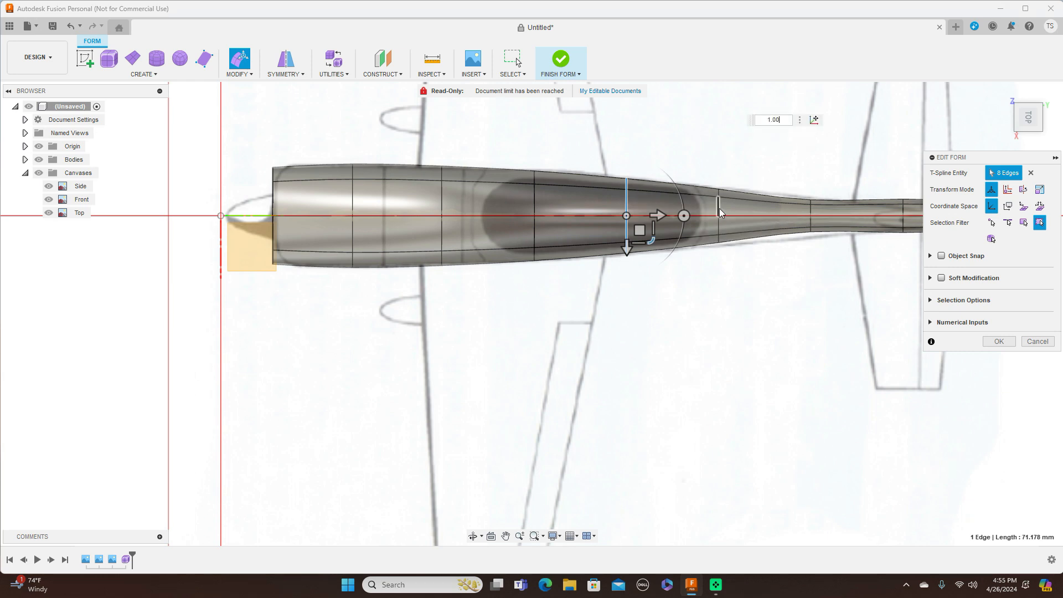
pyautogui.doubleClick(718, 191)
pyautogui.moveTo(745, 242); pyautogui.dragTo(809, 216)
pyautogui.moveTo(822, 153); pyautogui.dragTo(680, 156, button='middle')
pyautogui.press('Escape')
pyautogui.scroll(3, 671, 211)
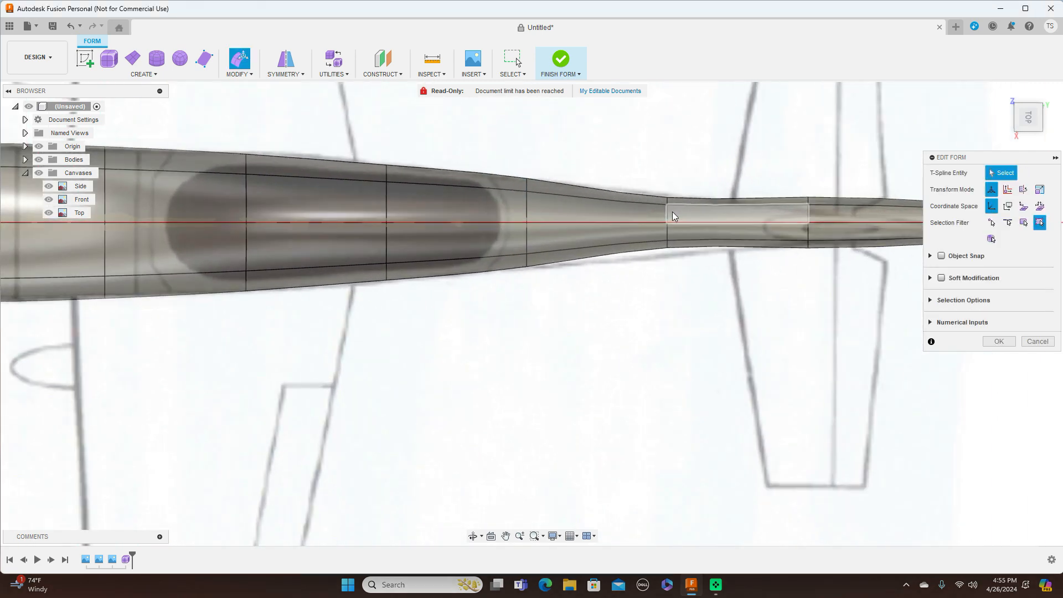
# Step: Scale down two rear fuselage loops to narrow the body toward the tail
pyautogui.click(668, 216)
pyautogui.doubleClick(669, 216)
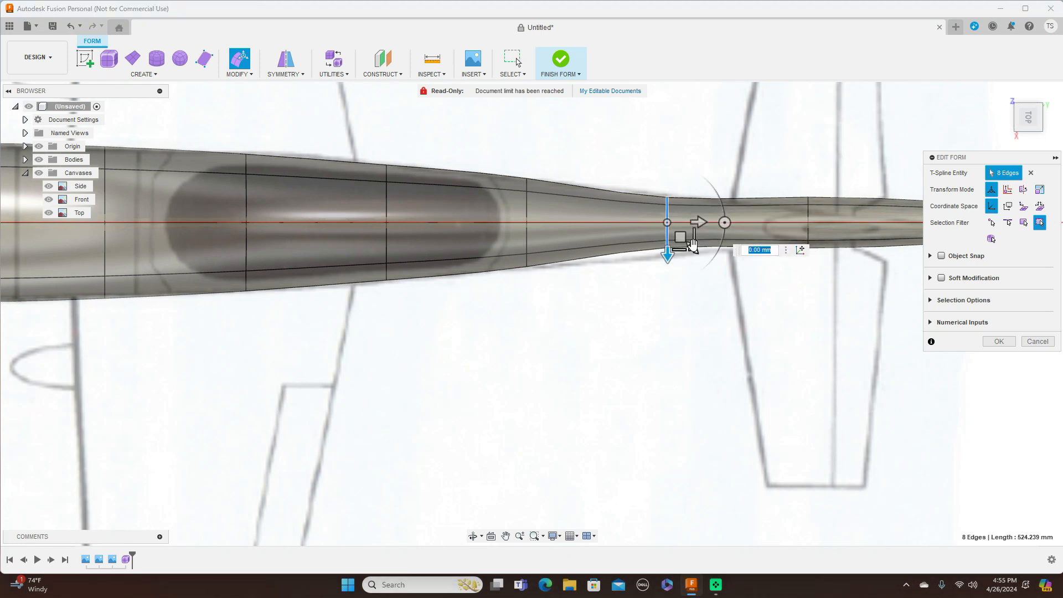
pyautogui.moveTo(691, 246); pyautogui.dragTo(702, 253)
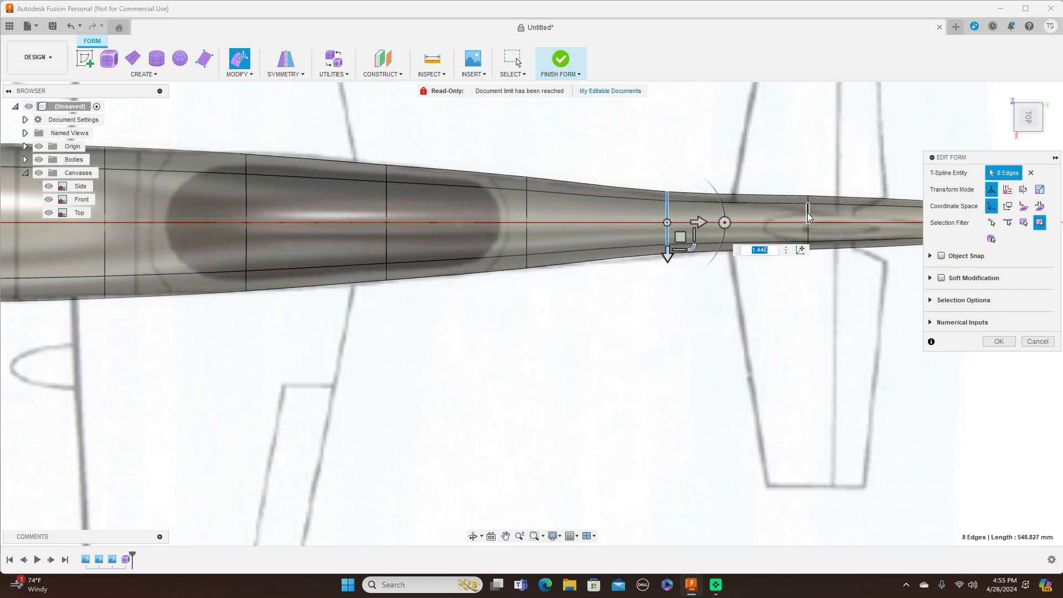
pyautogui.click(808, 216)
pyautogui.moveTo(833, 237); pyautogui.dragTo(831, 235)
pyautogui.doubleClick(809, 233)
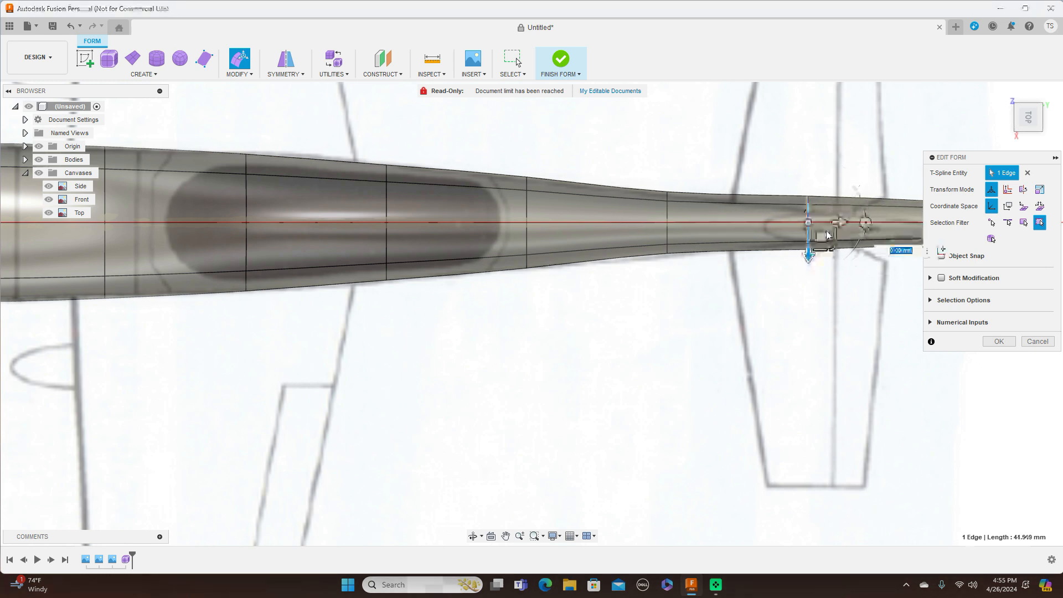
pyautogui.moveTo(833, 243); pyautogui.dragTo(829, 231)
# Step: Shrink the tail-end loop to 0.309, nearly to a point
pyautogui.moveTo(741, 136); pyautogui.dragTo(590, 136, button='middle')
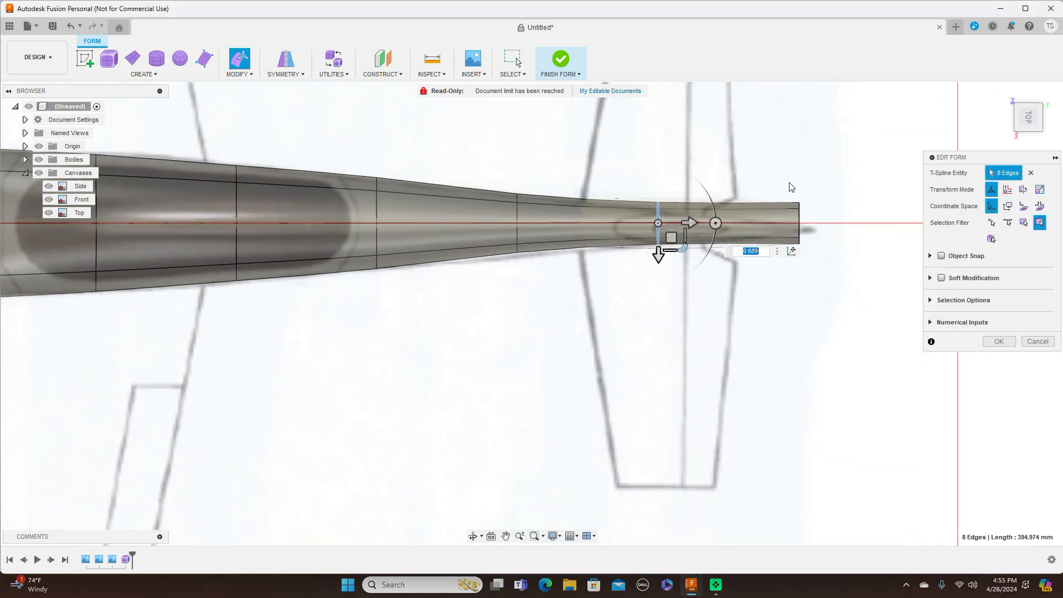
pyautogui.scroll(3, 800, 217)
pyautogui.doubleClick(798, 224)
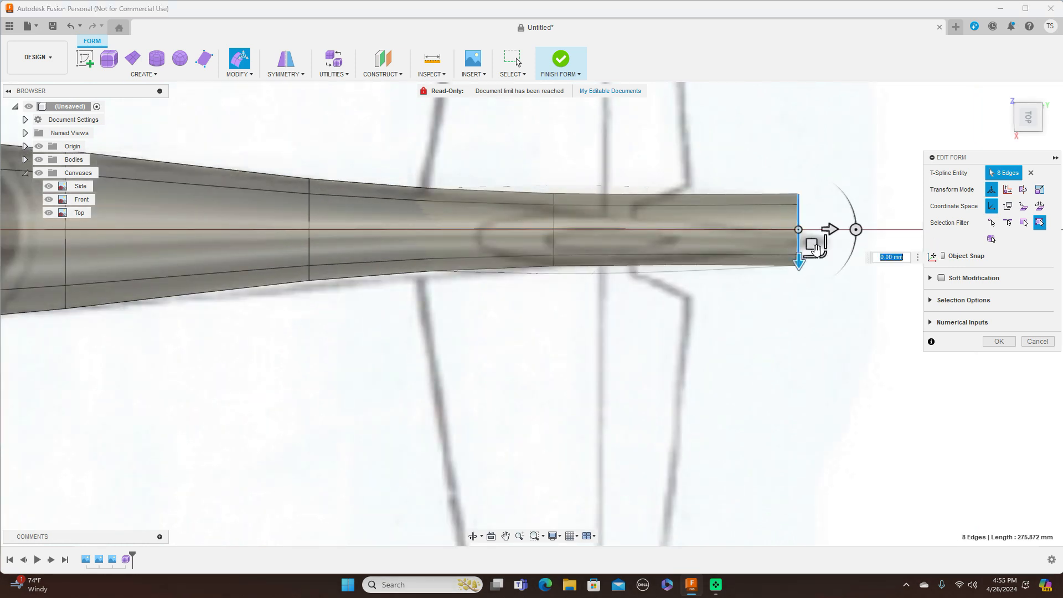
pyautogui.moveTo(825, 251); pyautogui.dragTo(810, 223)
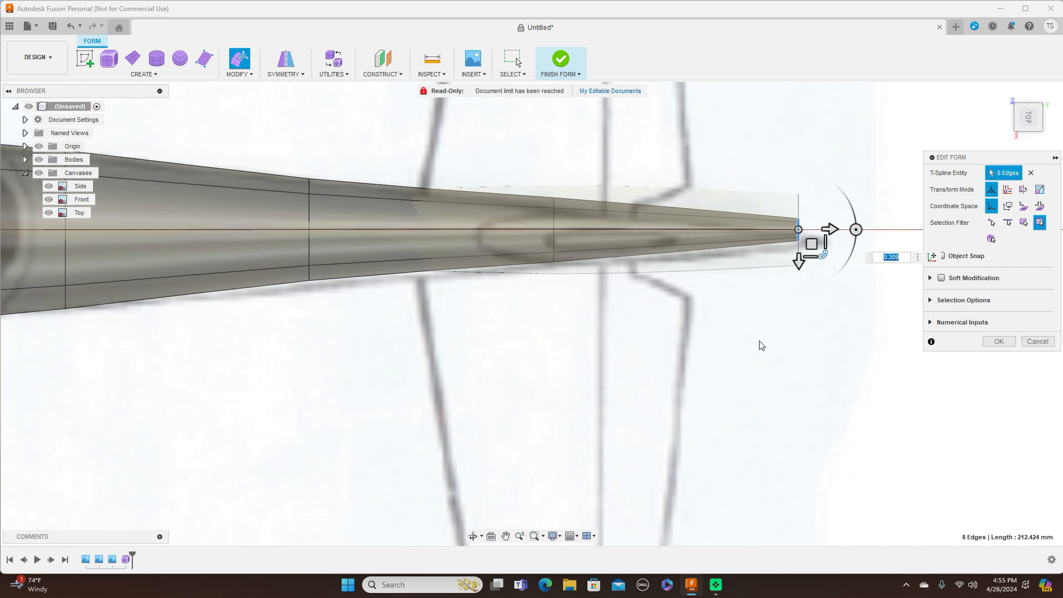
# Step: Slim a mid-section loop to 0.918 and check the fuselage from the Right view
pyautogui.scroll(-5, 770, 341)
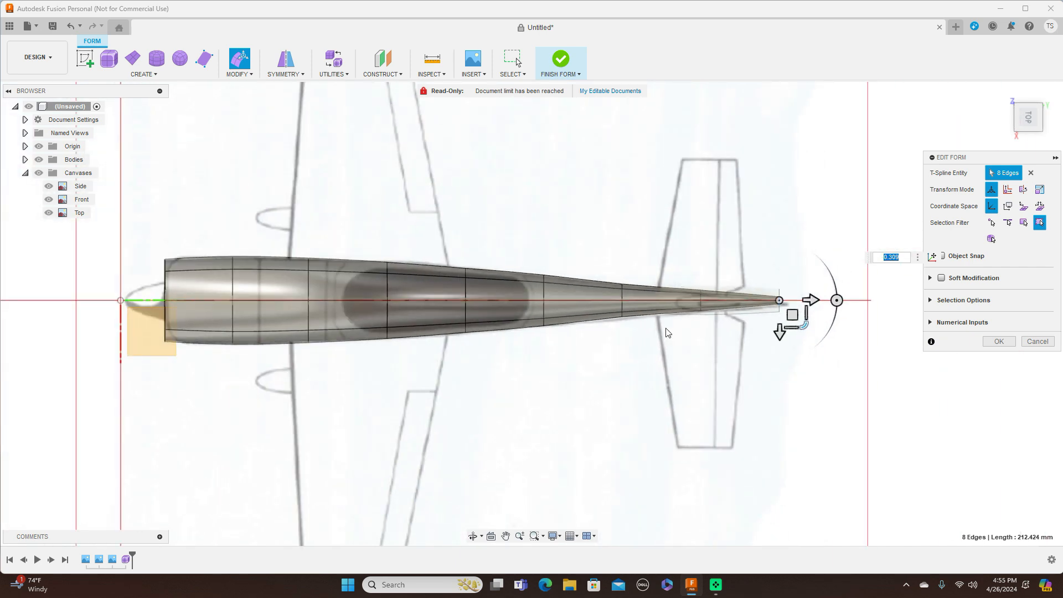
pyautogui.scroll(5, 541, 291)
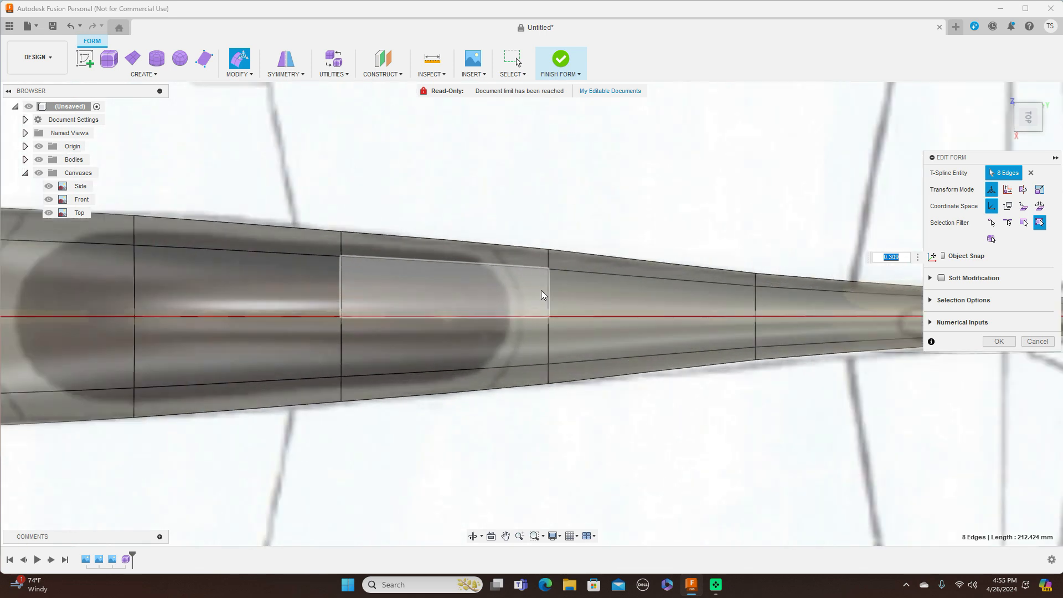
pyautogui.doubleClick(548, 283)
pyautogui.moveTo(580, 342); pyautogui.dragTo(571, 344)
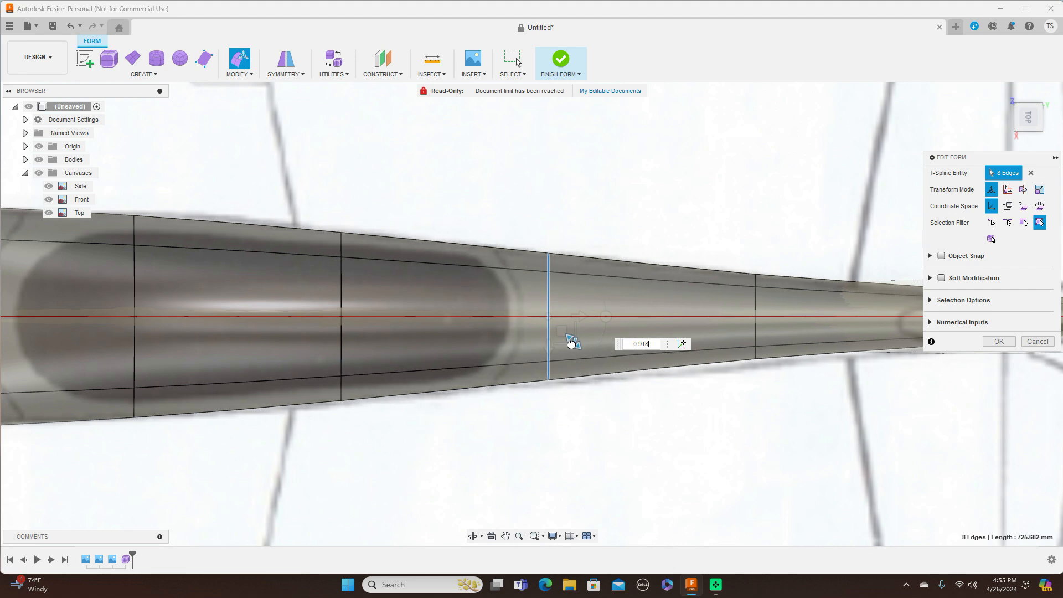
pyautogui.scroll(-6, 601, 395)
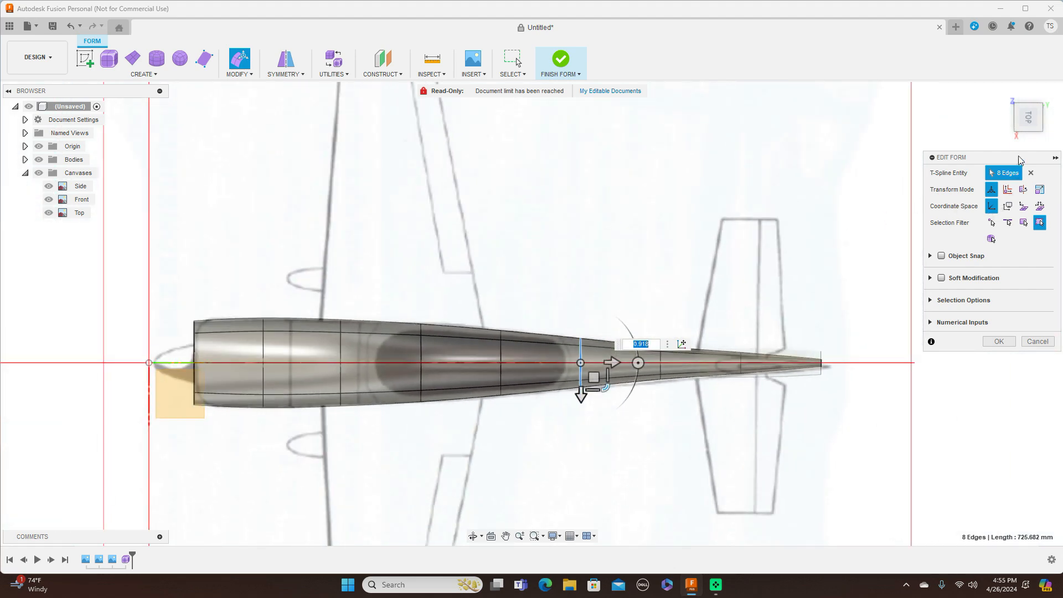
pyautogui.click(1029, 136)
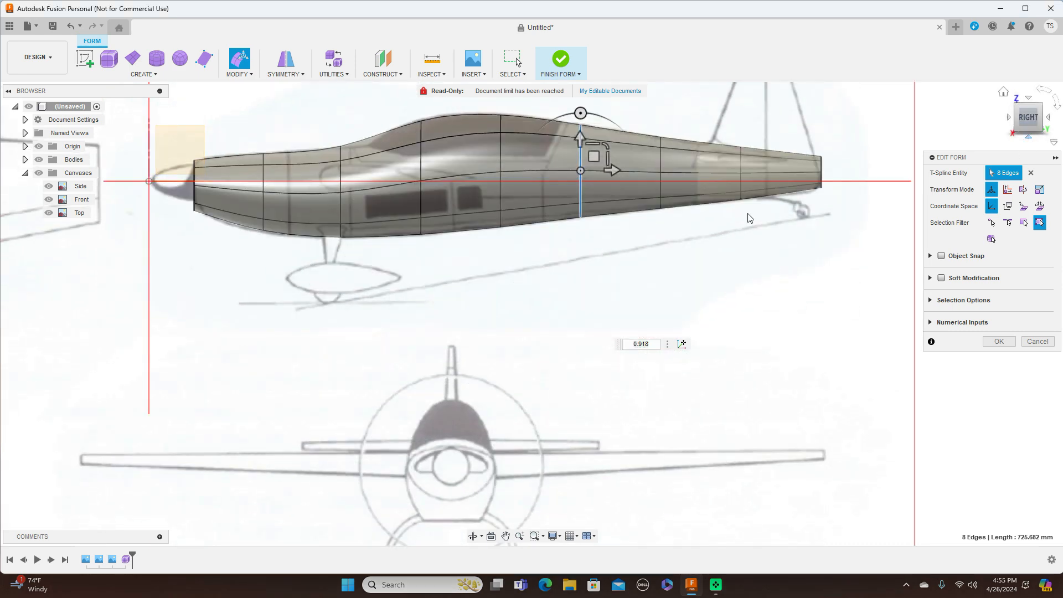
pyautogui.scroll(2, 622, 288)
pyautogui.moveTo(592, 278); pyautogui.dragTo(733, 386, button='middle')
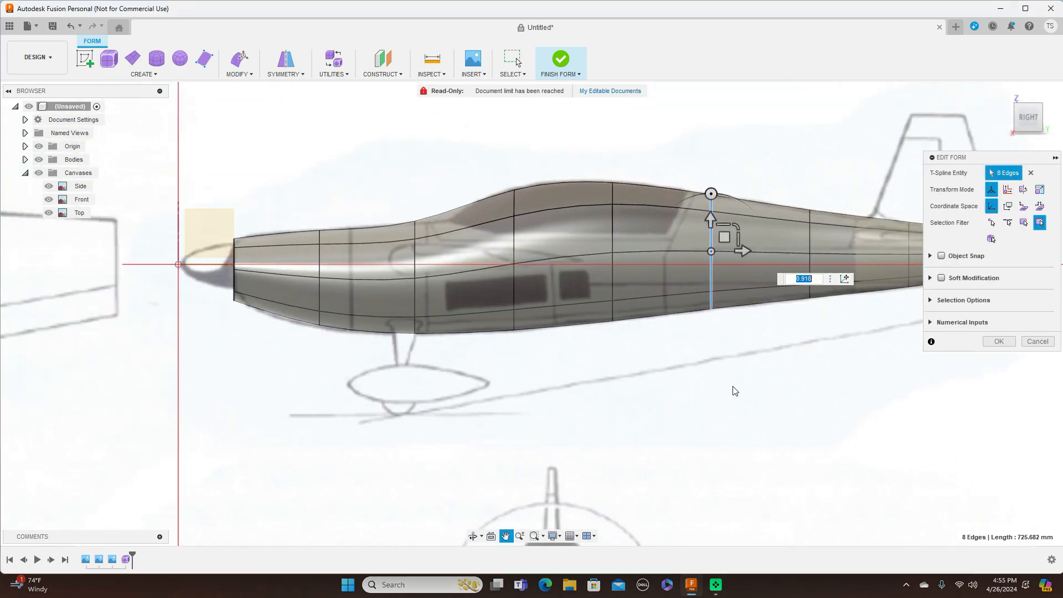
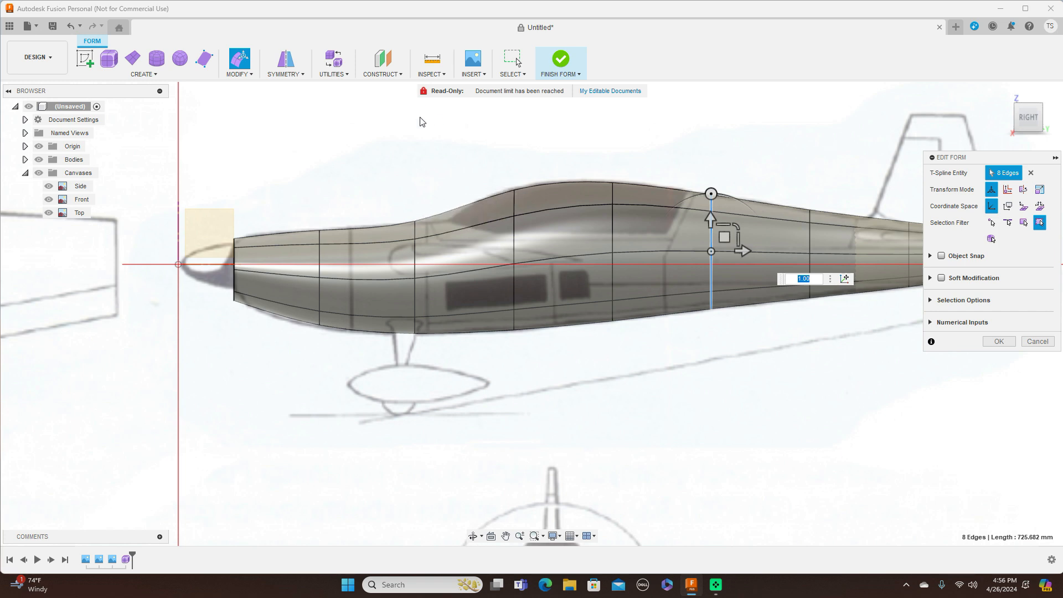
# Step: Select the vertical edge loop through the cockpit and bring up the MODIFY command list
pyautogui.doubleClick(512, 236)
pyautogui.click(241, 75)
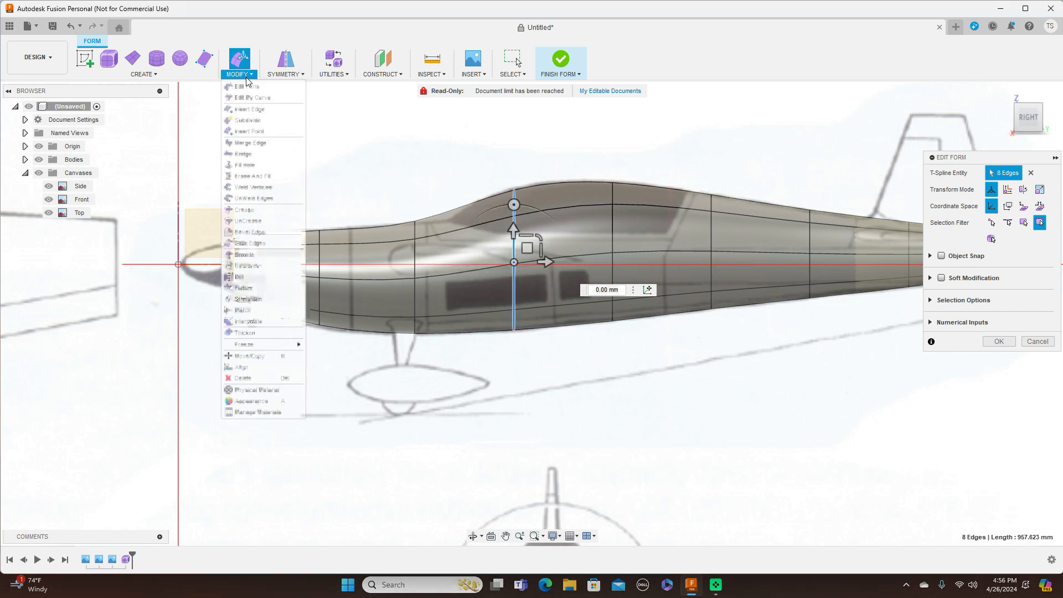
# Step: Insert an Exact-mode edge loop at 0.625 just forward of the cockpit loop
pyautogui.click(249, 110)
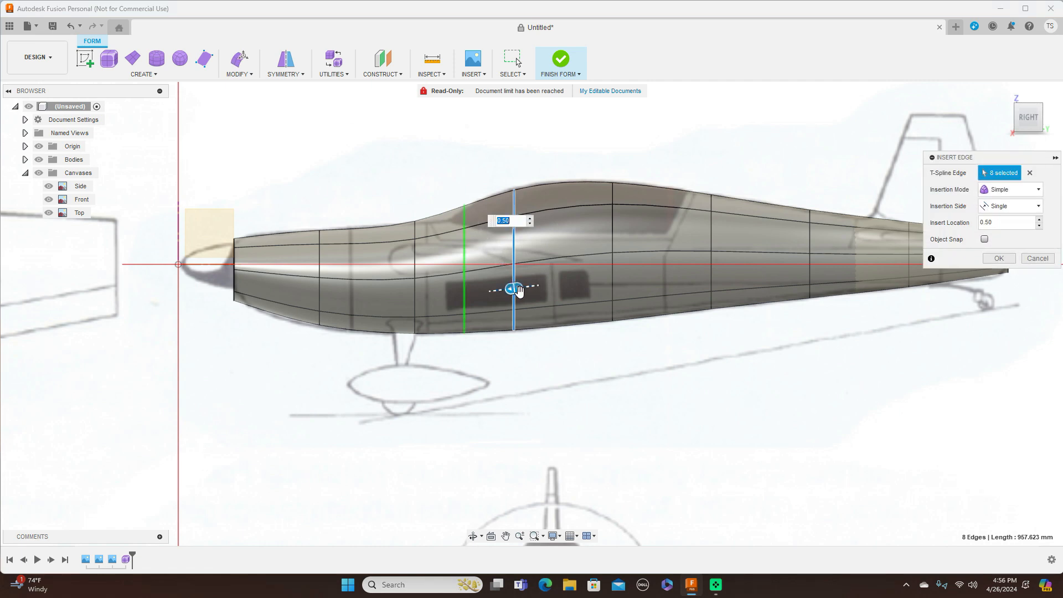
pyautogui.click(1027, 190)
pyautogui.click(1017, 215)
pyautogui.moveTo(516, 288); pyautogui.dragTo(503, 291)
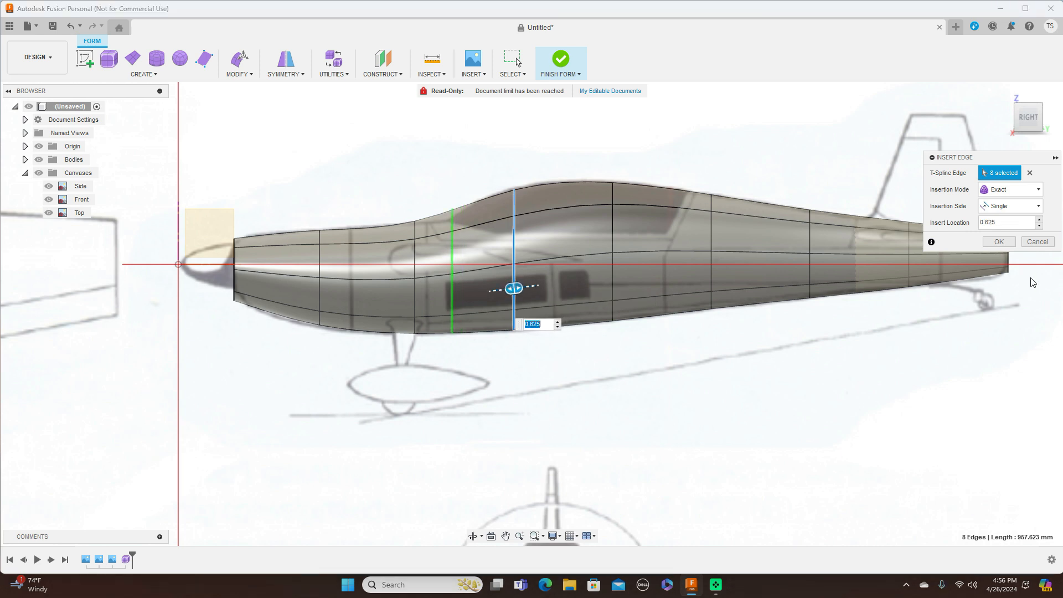
pyautogui.click(1000, 244)
pyautogui.click(451, 211)
pyautogui.rightClick(465, 166)
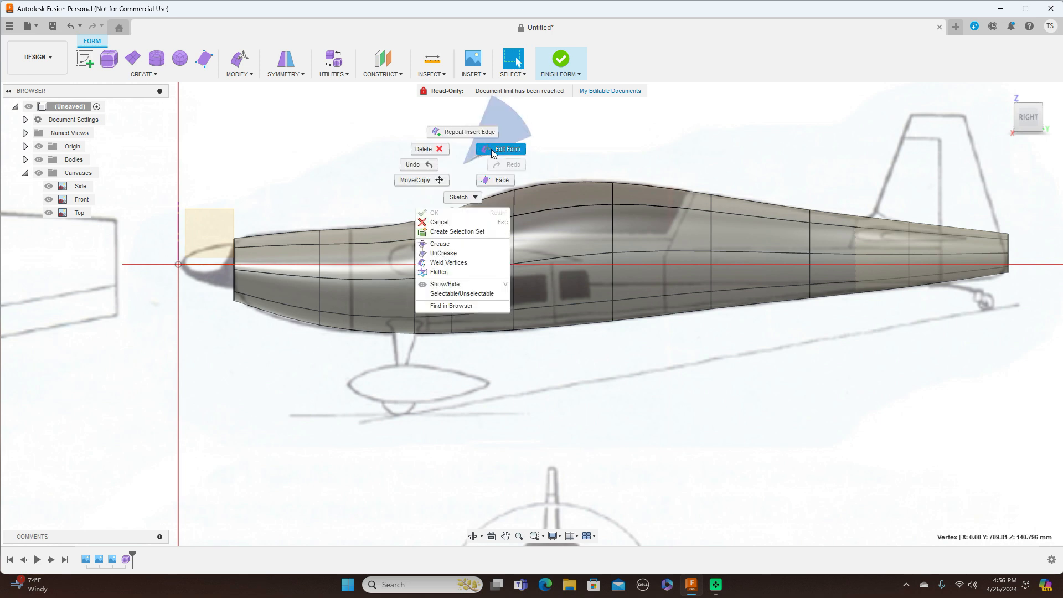
# Step: Drag four canopy-top vertices in Edit Form so the upper profile traces the side-view canvas
pyautogui.click(490, 149)
pyautogui.moveTo(465, 196); pyautogui.dragTo(466, 210)
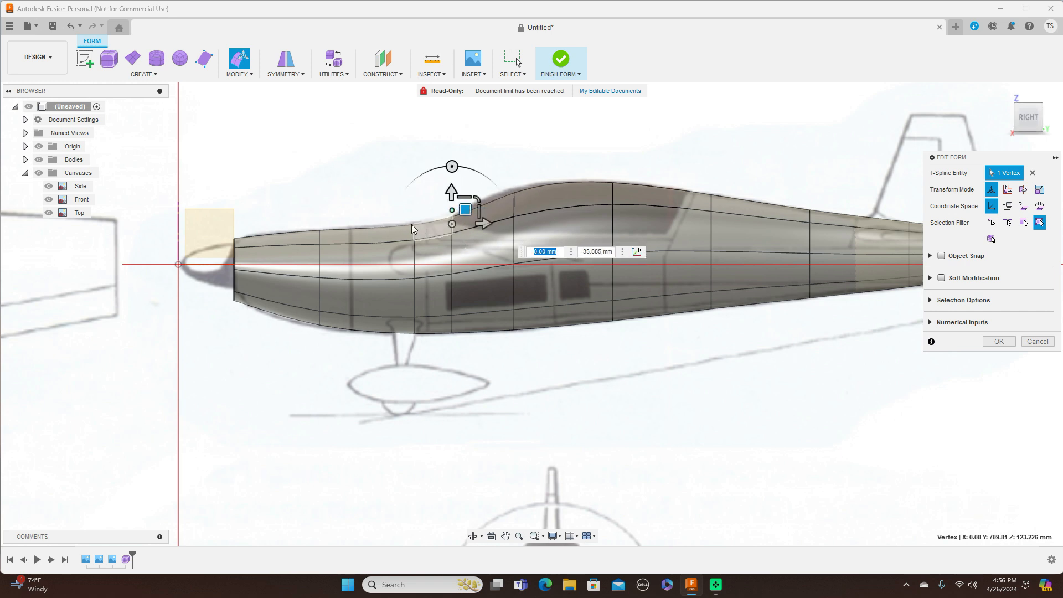
pyautogui.click(415, 224)
pyautogui.moveTo(427, 209); pyautogui.dragTo(428, 207)
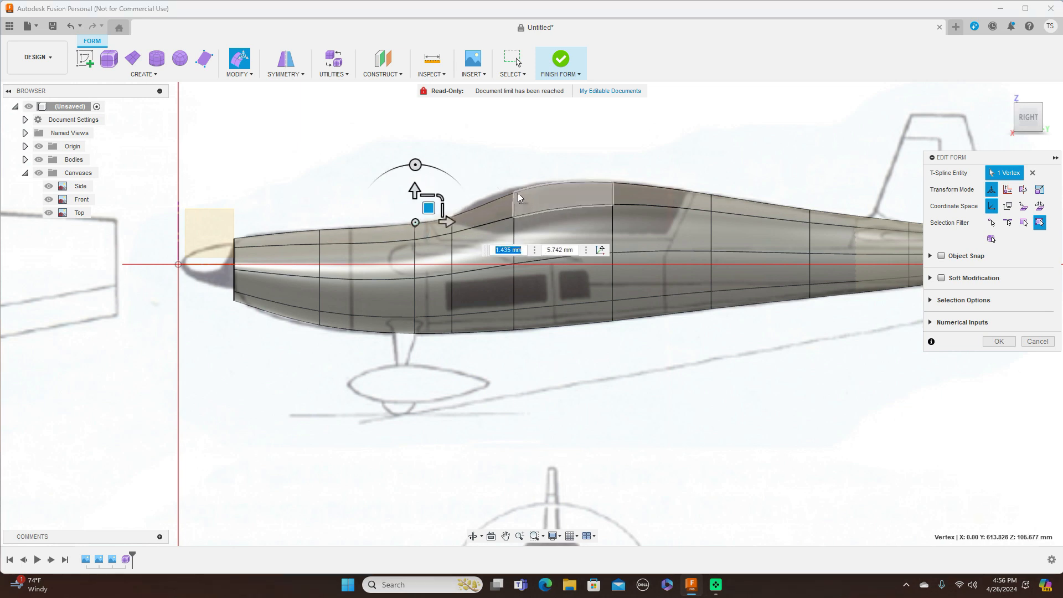
pyautogui.click(515, 193)
pyautogui.moveTo(527, 178); pyautogui.dragTo(526, 174)
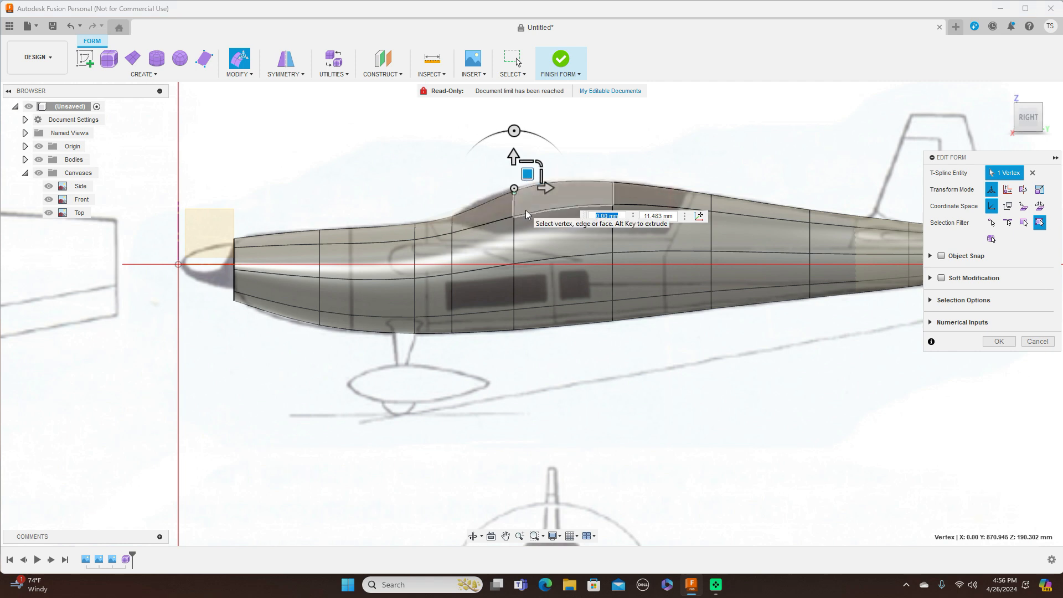
pyautogui.moveTo(527, 174); pyautogui.dragTo(508, 172)
pyautogui.scroll(-2, 659, 368)
pyautogui.moveTo(764, 387); pyautogui.dragTo(602, 318, button='middle')
pyautogui.scroll(-1, 632, 337)
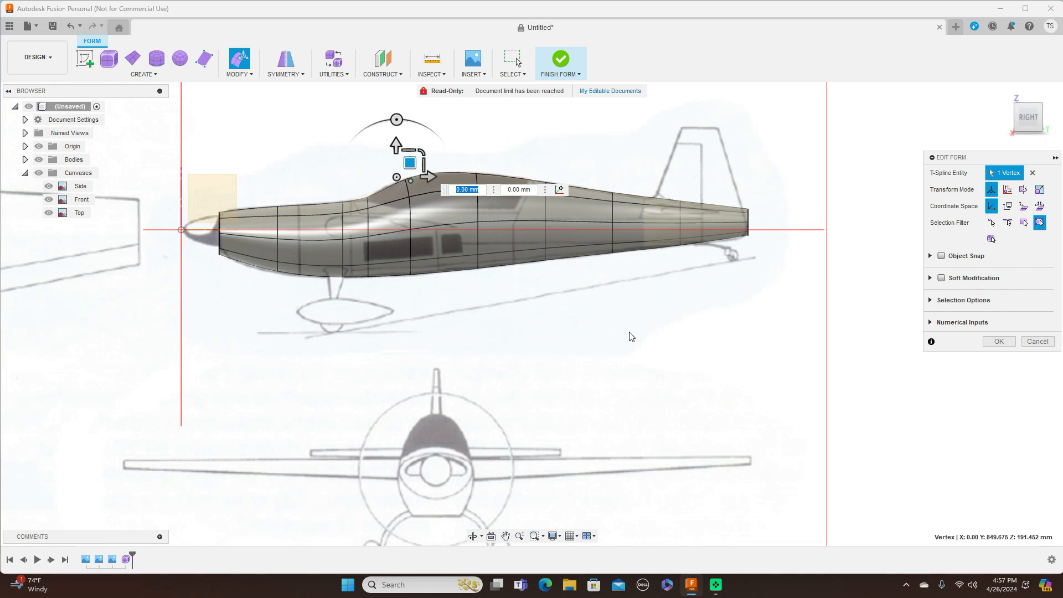
pyautogui.hotkey('alt', '1')
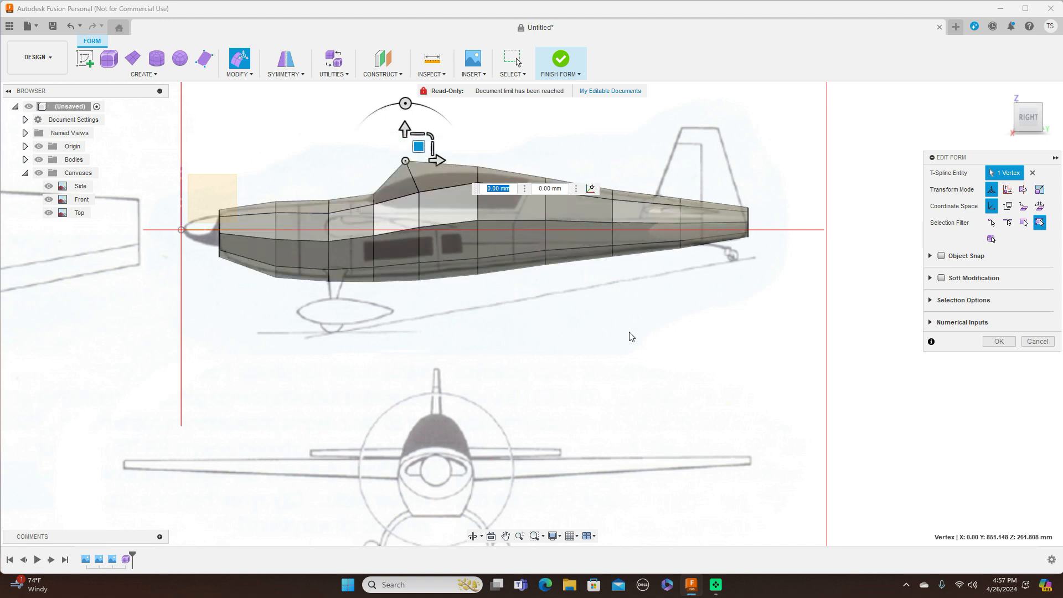
# Step: Raise two forward-fuselage cage vertices slightly to follow the drawing
pyautogui.moveTo(530, 320); pyautogui.dragTo(673, 335, button='middle')
pyautogui.scroll(2, 672, 336)
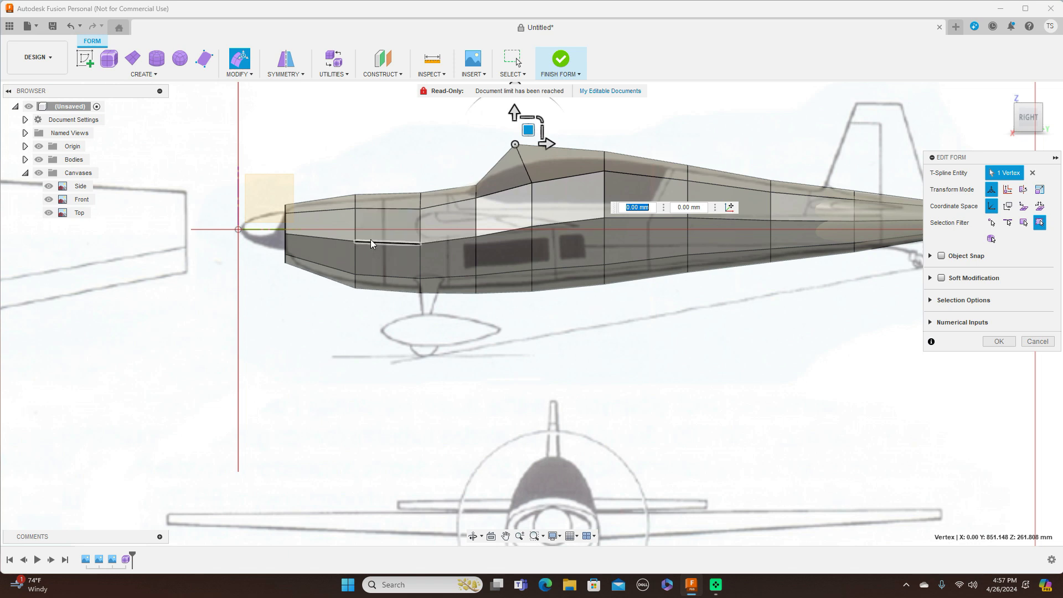
pyautogui.click(355, 240)
pyautogui.moveTo(370, 228); pyautogui.dragTo(369, 223)
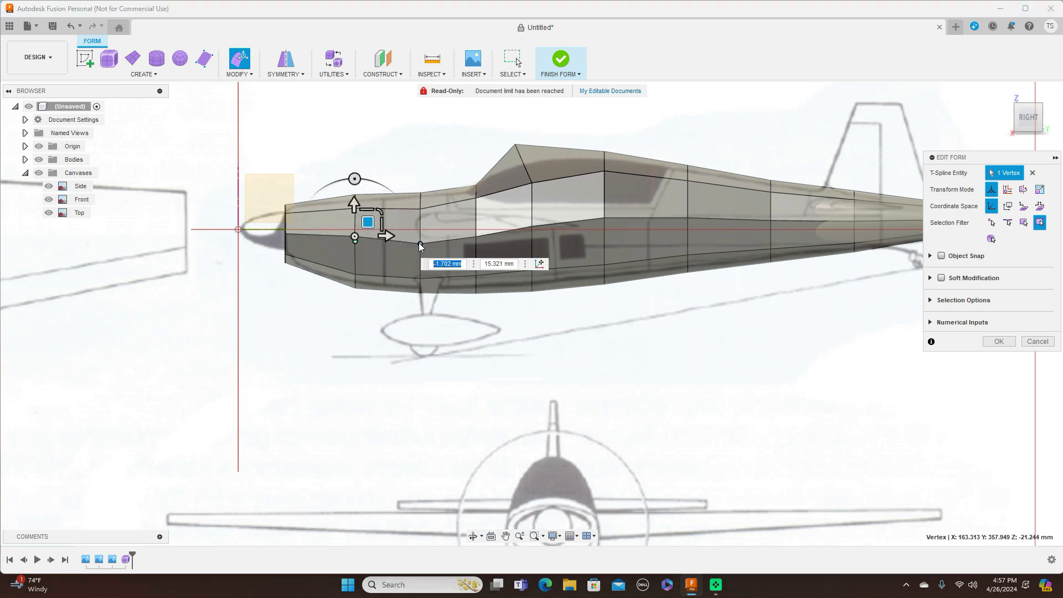
pyautogui.click(419, 243)
pyautogui.moveTo(435, 230); pyautogui.dragTo(435, 225)
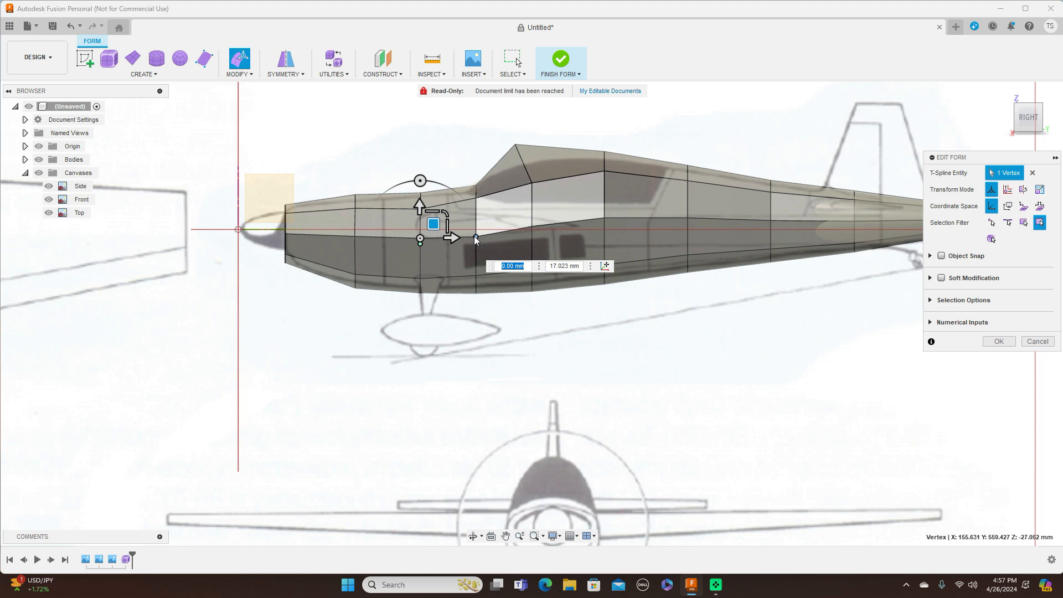
# Step: Raise the upper forward vertex to the sketch outline and adjust the lower vertex beneath it
pyautogui.scroll(2, 339, 207)
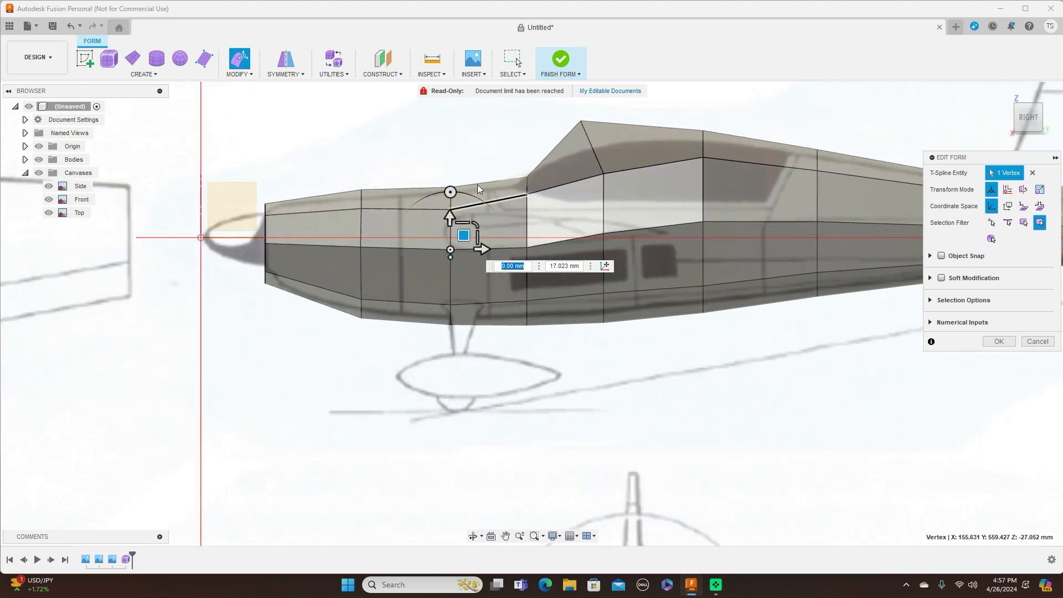
pyautogui.scroll(2, 454, 208)
pyautogui.click(453, 233)
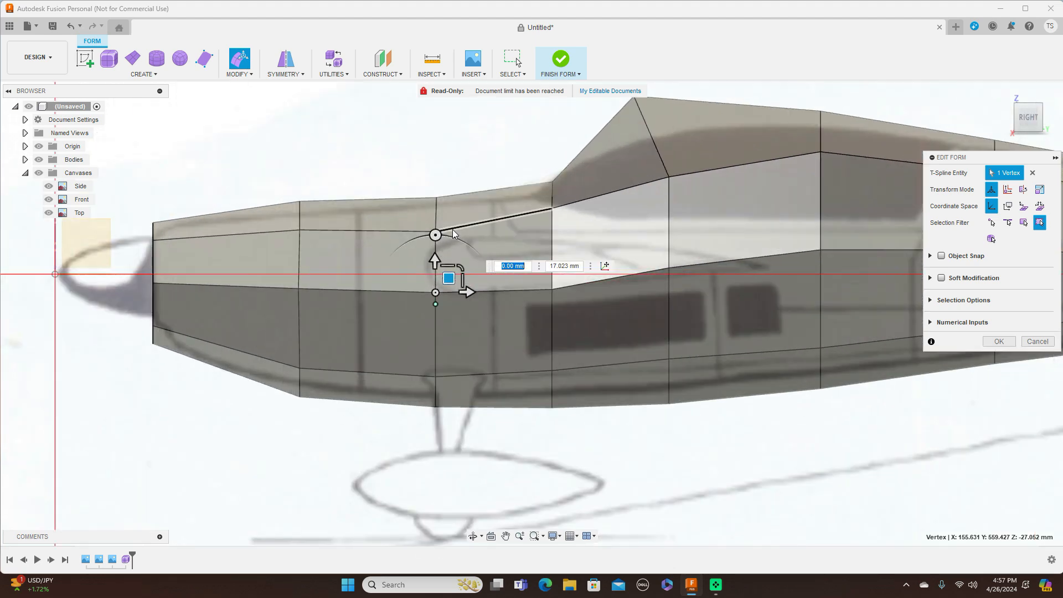
pyautogui.click(436, 232)
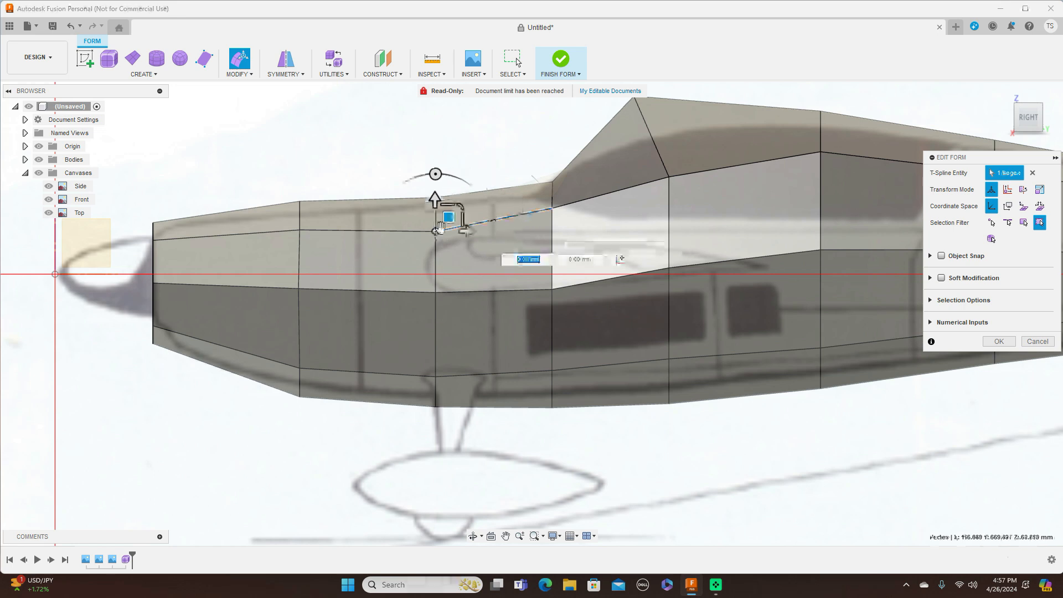
pyautogui.moveTo(446, 216); pyautogui.dragTo(448, 209)
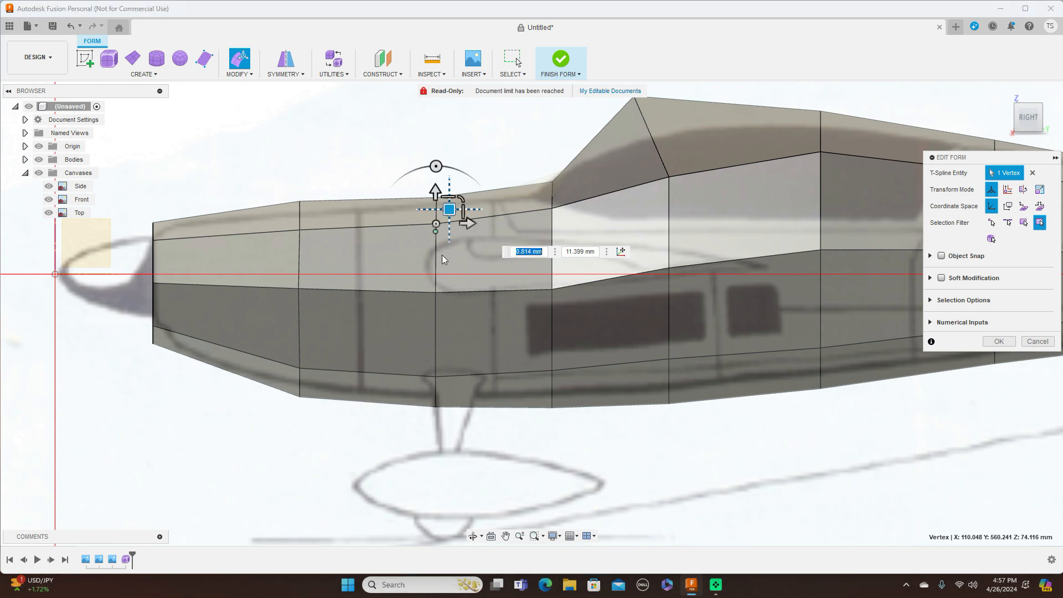
pyautogui.click(436, 293)
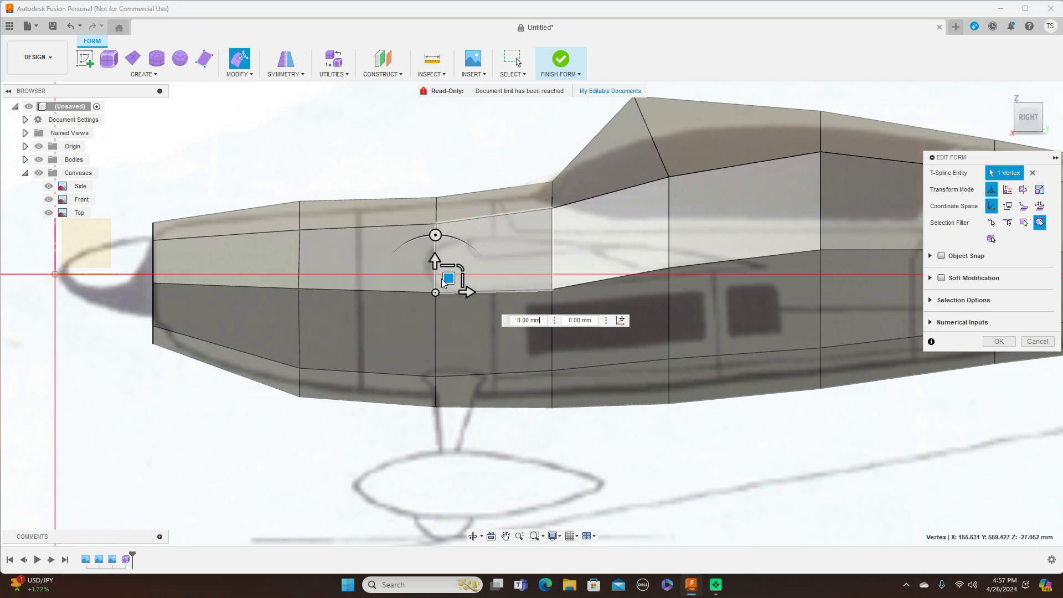
pyautogui.moveTo(449, 277); pyautogui.dragTo(449, 274)
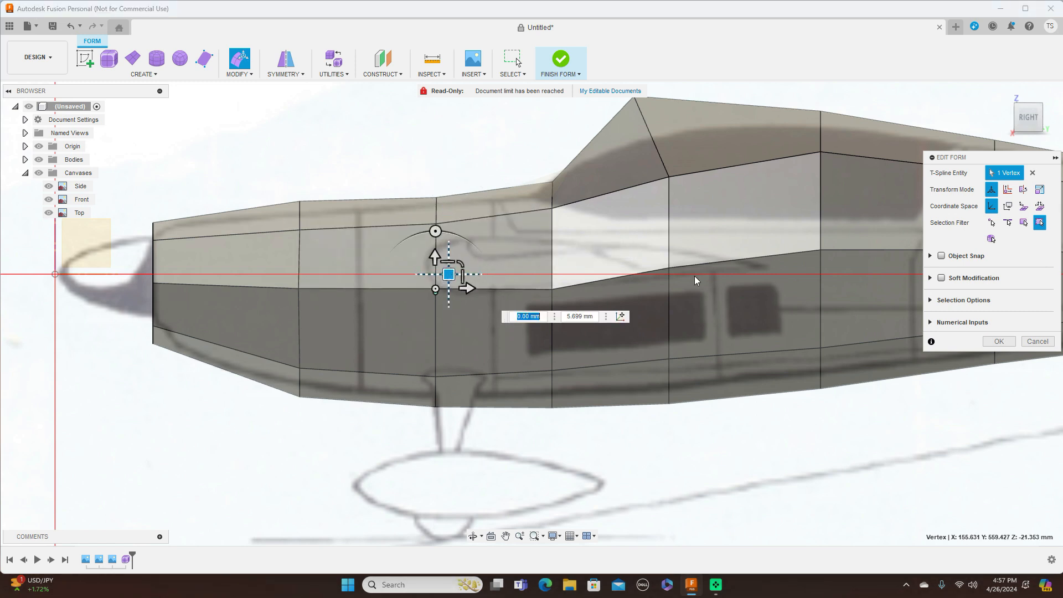
# Step: Lower the rear canopy-top vertex and align the cockpit-edge vertex with the drawing line
pyautogui.moveTo(545, 150); pyautogui.dragTo(364, 137, button='middle')
pyautogui.click(640, 141)
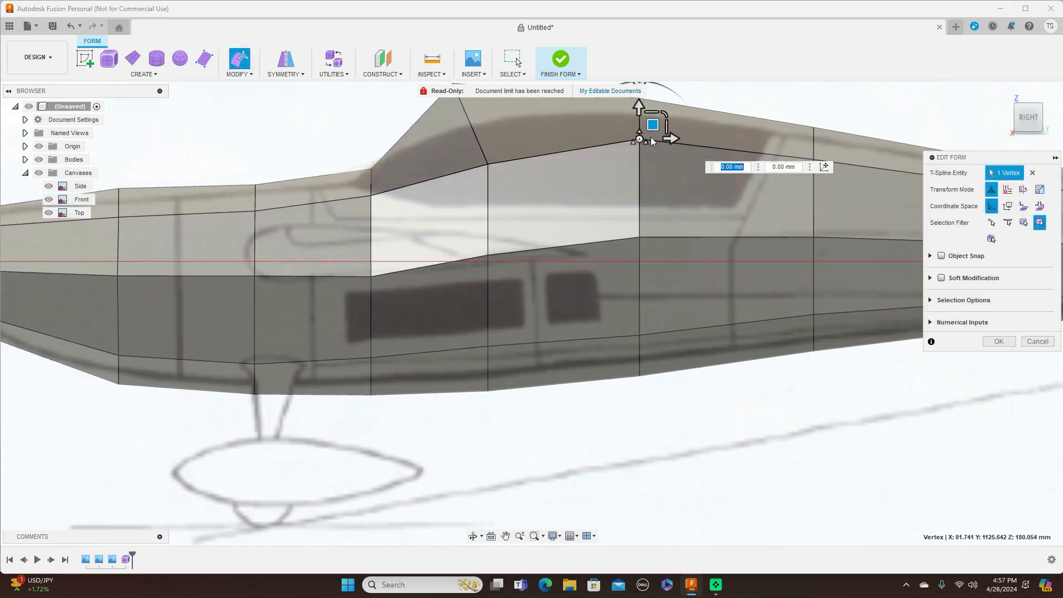
pyautogui.moveTo(652, 136); pyautogui.dragTo(655, 147)
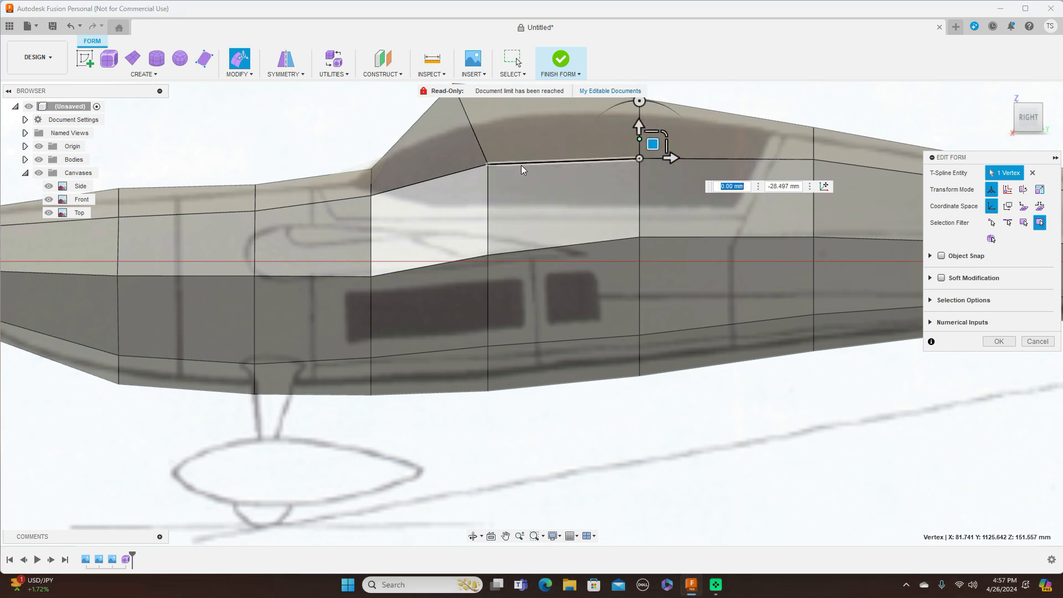
pyautogui.click(488, 165)
pyautogui.moveTo(499, 163)
pyautogui.mouseDown()
pyautogui.moveTo(499, 148)
pyautogui.moveTo(477, 159)
pyautogui.moveTo(498, 165)
pyautogui.mouseUp()
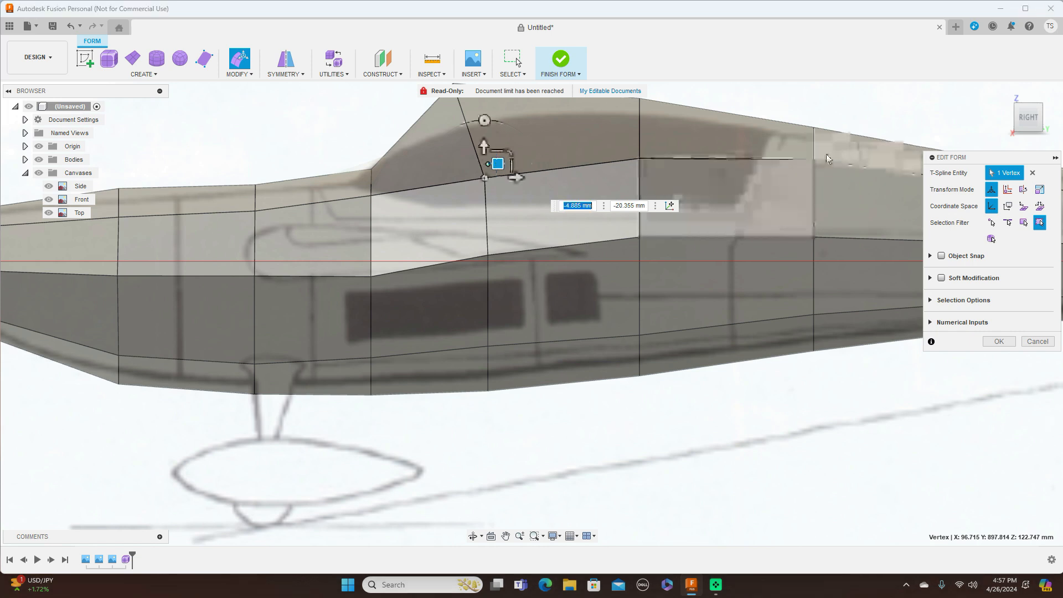
# Step: Lower the rear deck vertex and the upper and lower vertices behind the cockpit to fit the drawing
pyautogui.moveTo(814, 141); pyautogui.dragTo(607, 171, button='middle')
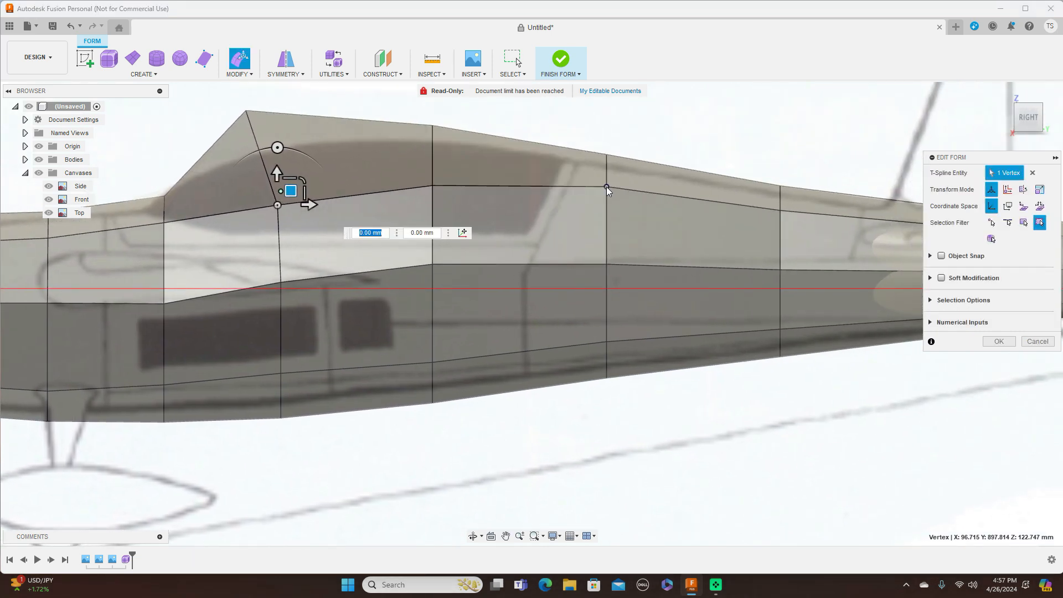
pyautogui.click(606, 187)
pyautogui.moveTo(621, 174); pyautogui.dragTo(624, 189)
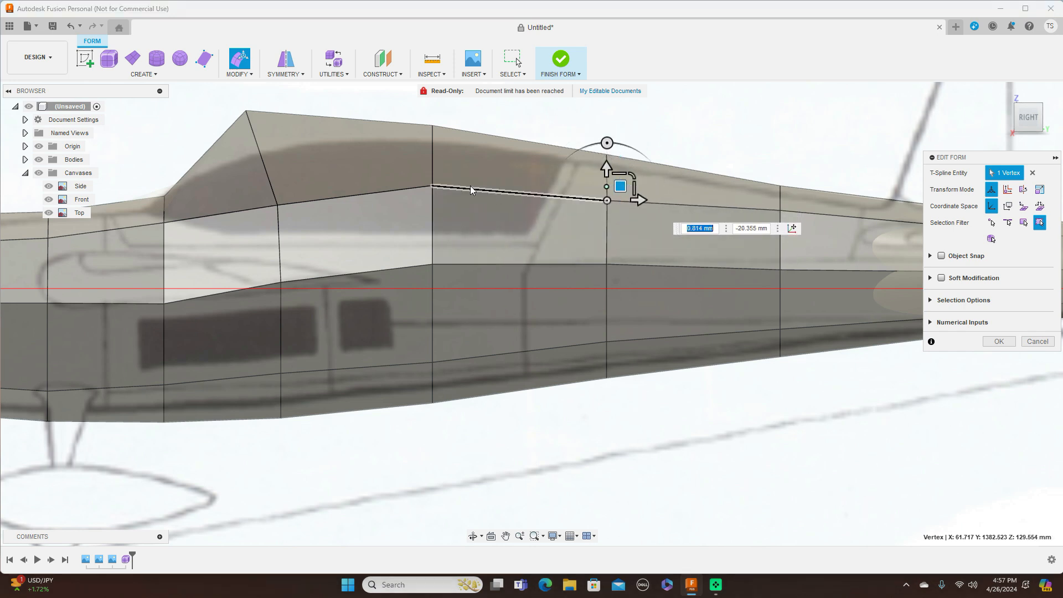
pyautogui.click(433, 187)
pyautogui.moveTo(447, 172); pyautogui.dragTo(447, 188)
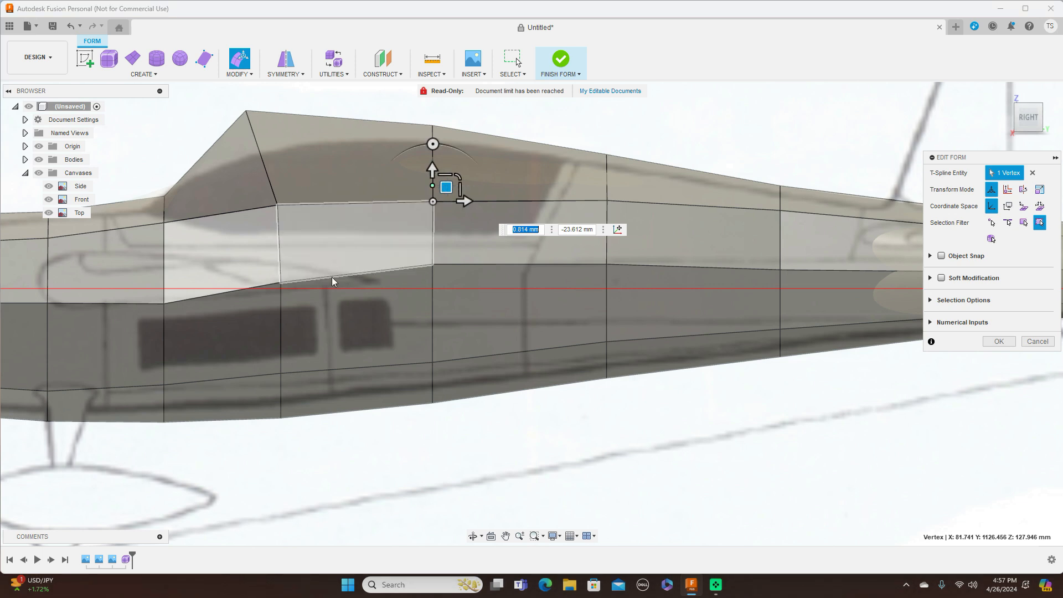
pyautogui.click(280, 281)
pyautogui.moveTo(294, 270); pyautogui.dragTo(294, 275)
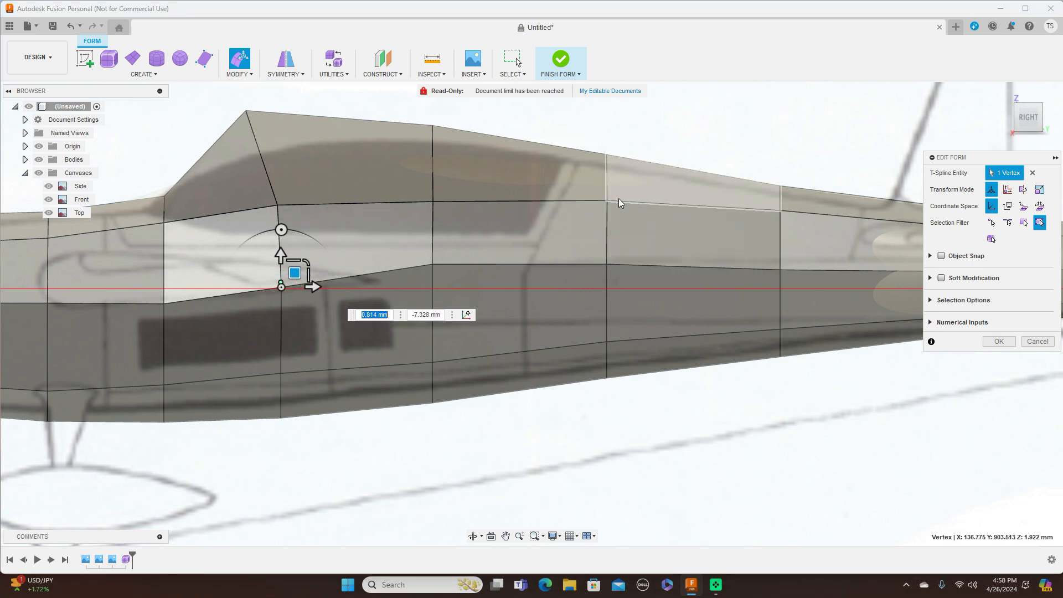
pyautogui.scroll(-5, 783, 384)
pyautogui.scroll(-3, 819, 421)
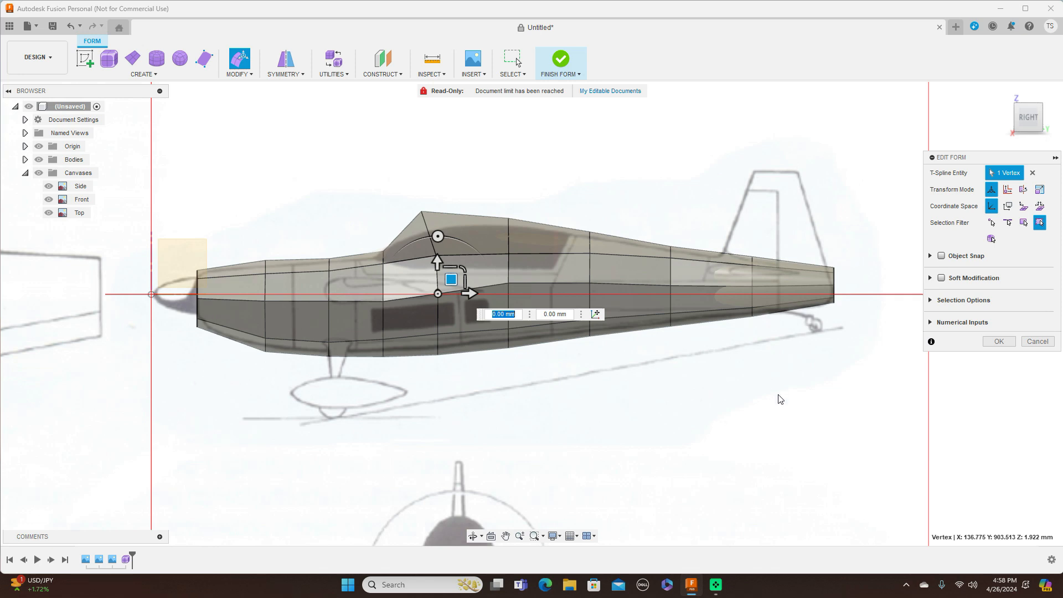
# Step: Return to smooth display and move both nose corner vertices to fit the top-view outline
pyautogui.hotkey('alt', '3')
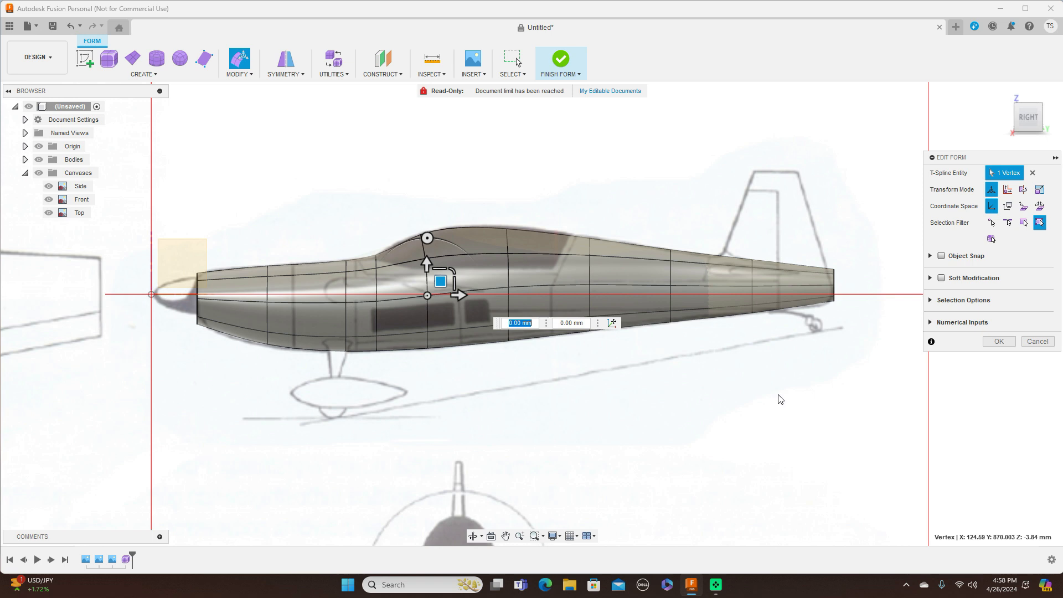
pyautogui.scroll(3, 892, 166)
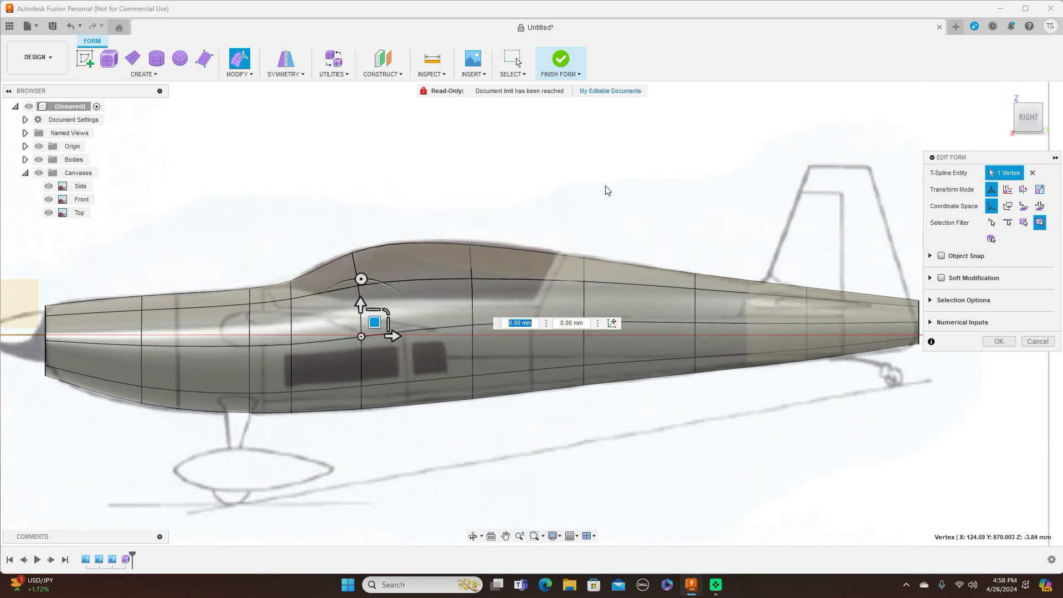
pyautogui.click(1025, 105)
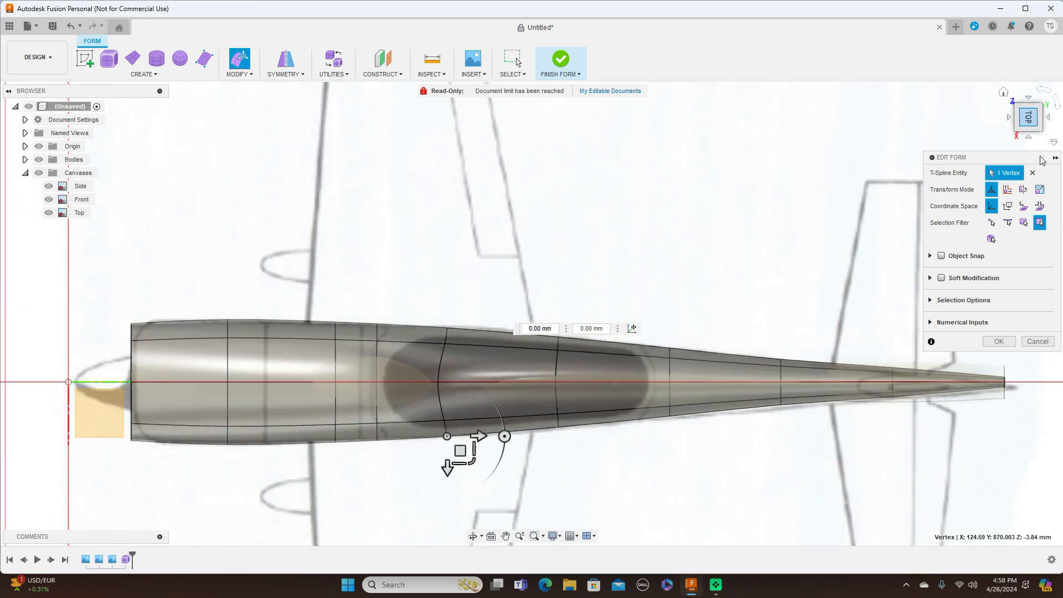
pyautogui.moveTo(1040, 139)
pyautogui.scroll(2, 570, 148)
pyautogui.moveTo(511, 213); pyautogui.dragTo(686, 98, button='middle')
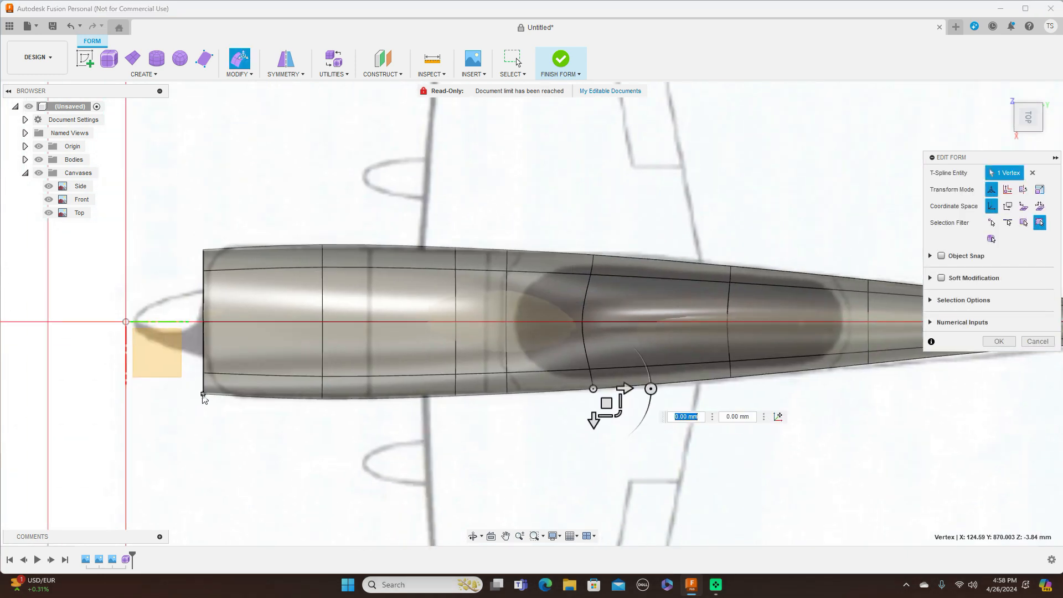
pyautogui.click(204, 395)
pyautogui.moveTo(216, 409); pyautogui.dragTo(246, 411)
pyautogui.click(204, 251)
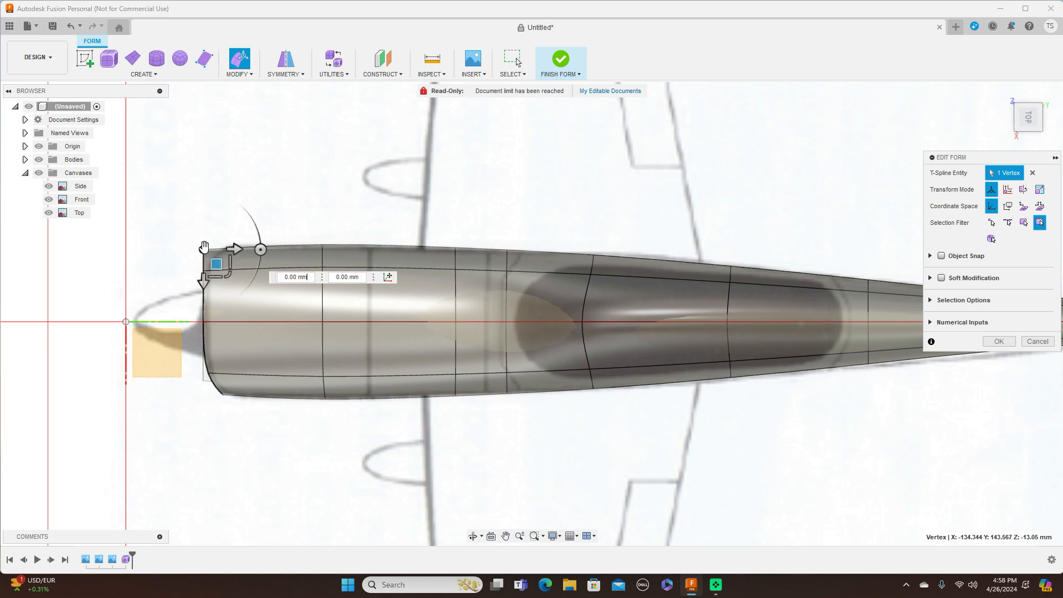
pyautogui.moveTo(218, 265); pyautogui.dragTo(247, 261)
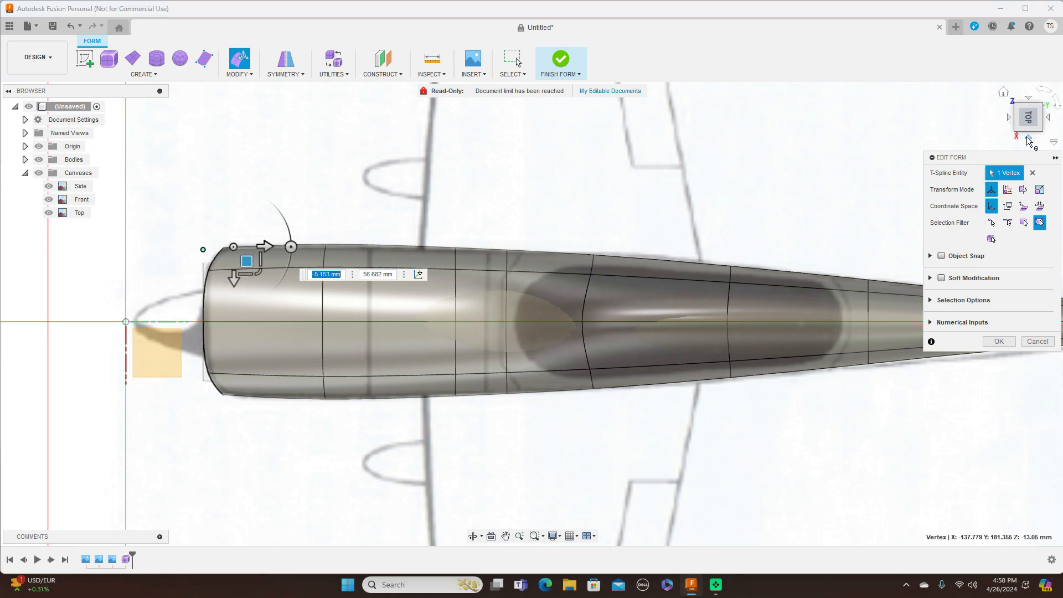
# Step: Pull the nose vertices forward toward the spinner in the side and top views
pyautogui.click(1029, 144)
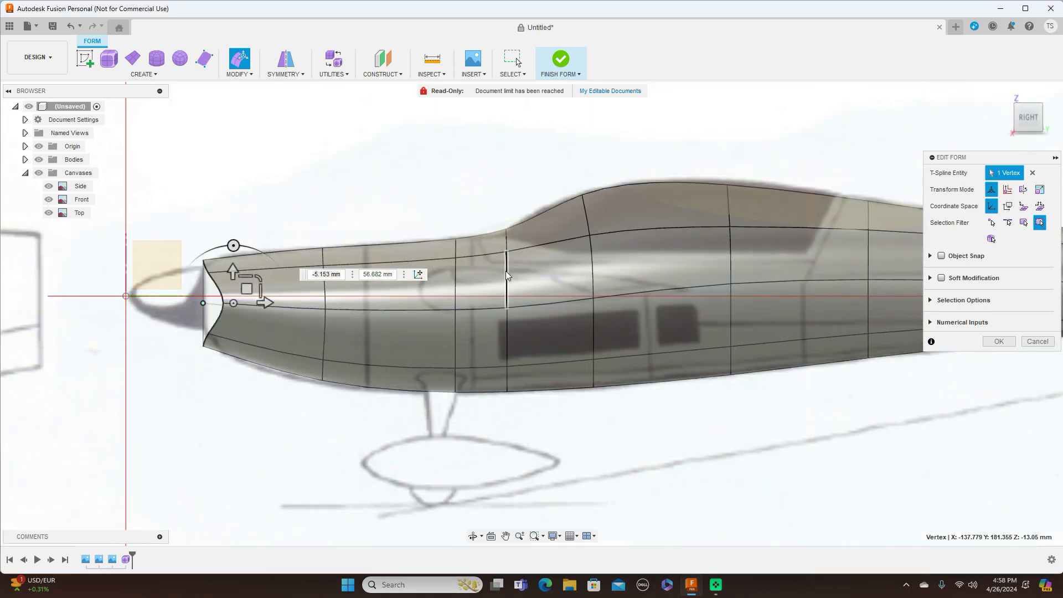
pyautogui.click(224, 304)
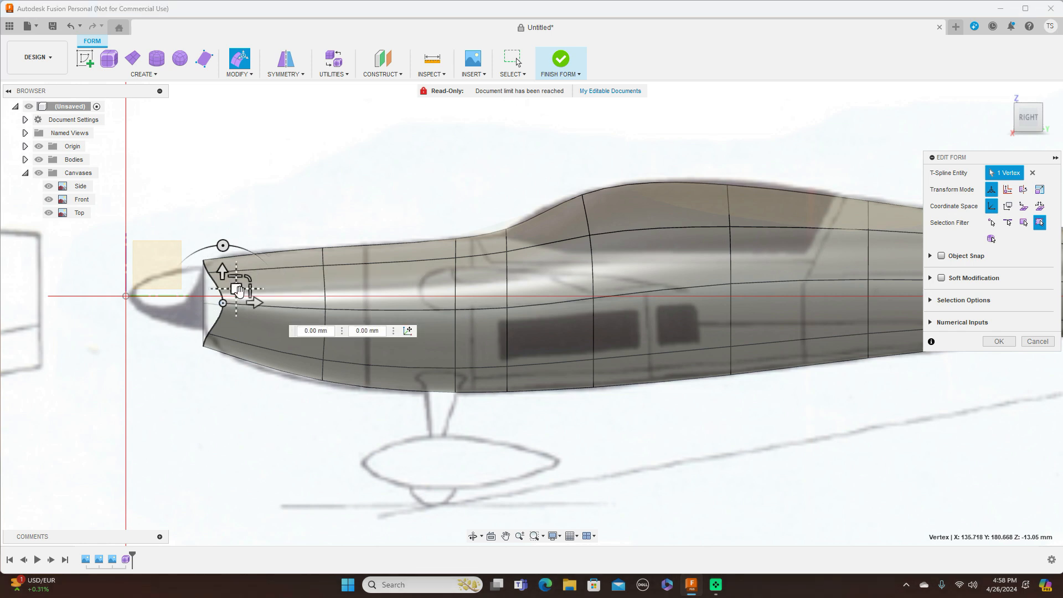
pyautogui.moveTo(238, 292); pyautogui.dragTo(208, 291)
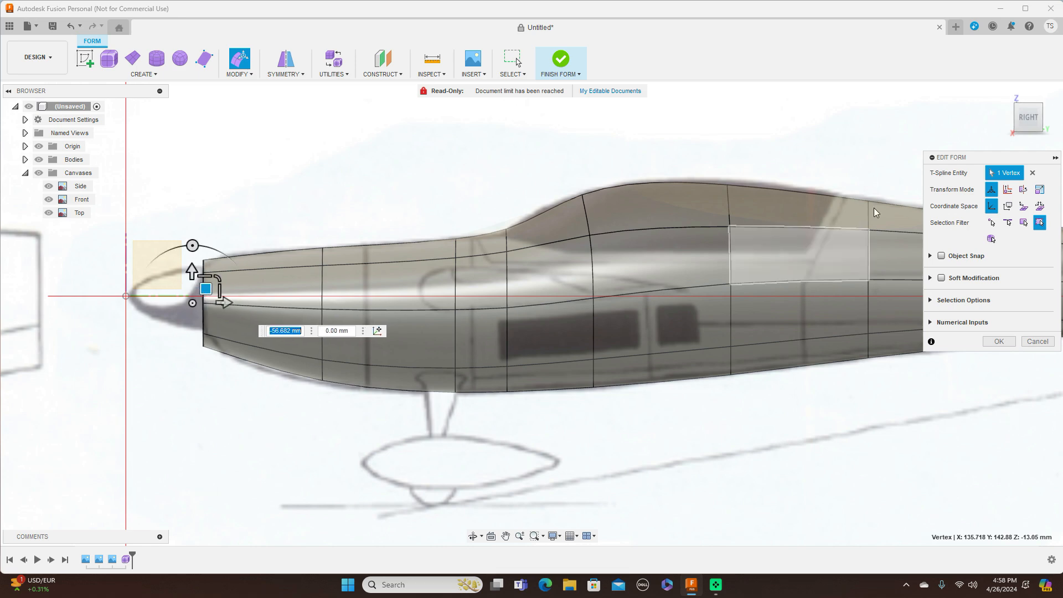
pyautogui.click(1028, 98)
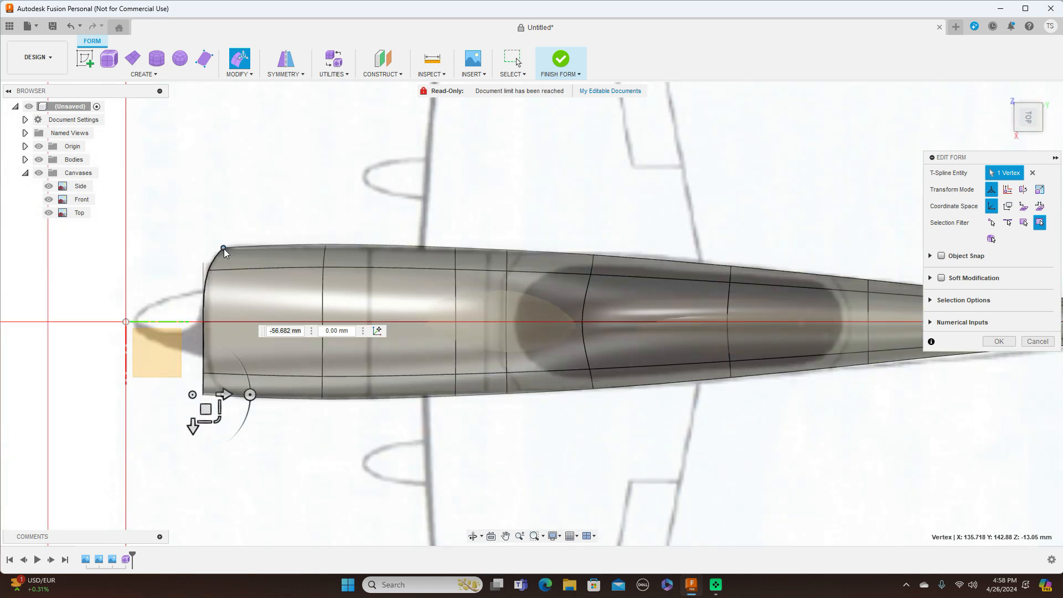
pyautogui.click(224, 248)
pyautogui.moveTo(238, 259); pyautogui.dragTo(208, 259)
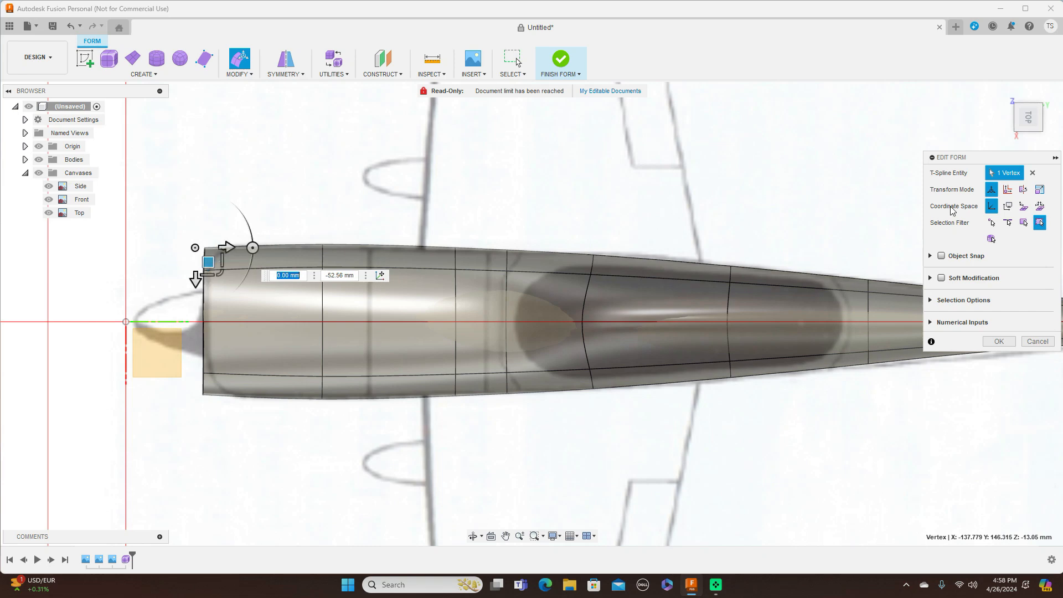
pyautogui.click(1031, 138)
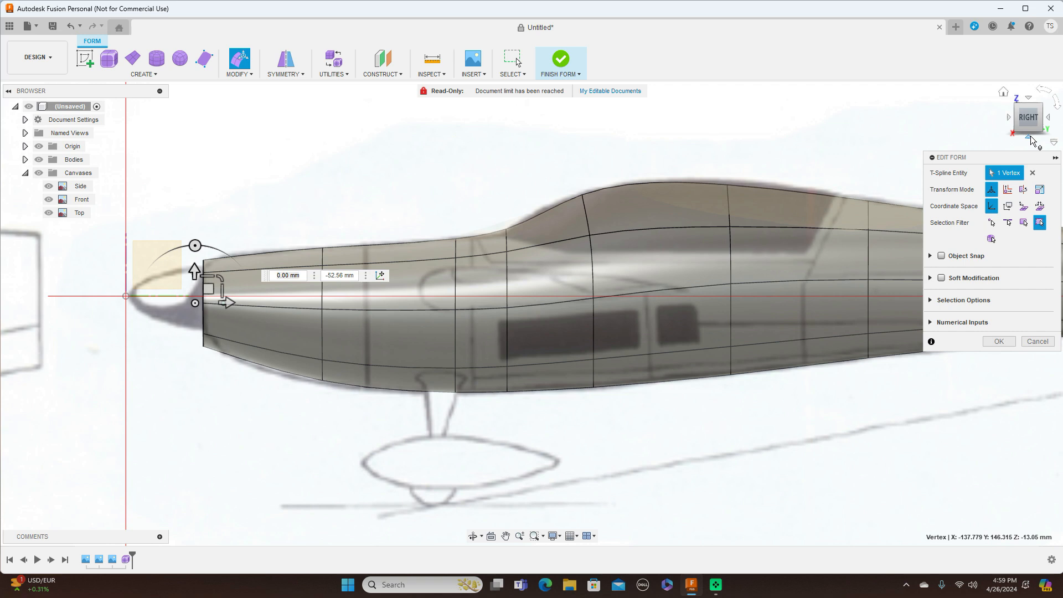
pyautogui.scroll(2, 468, 368)
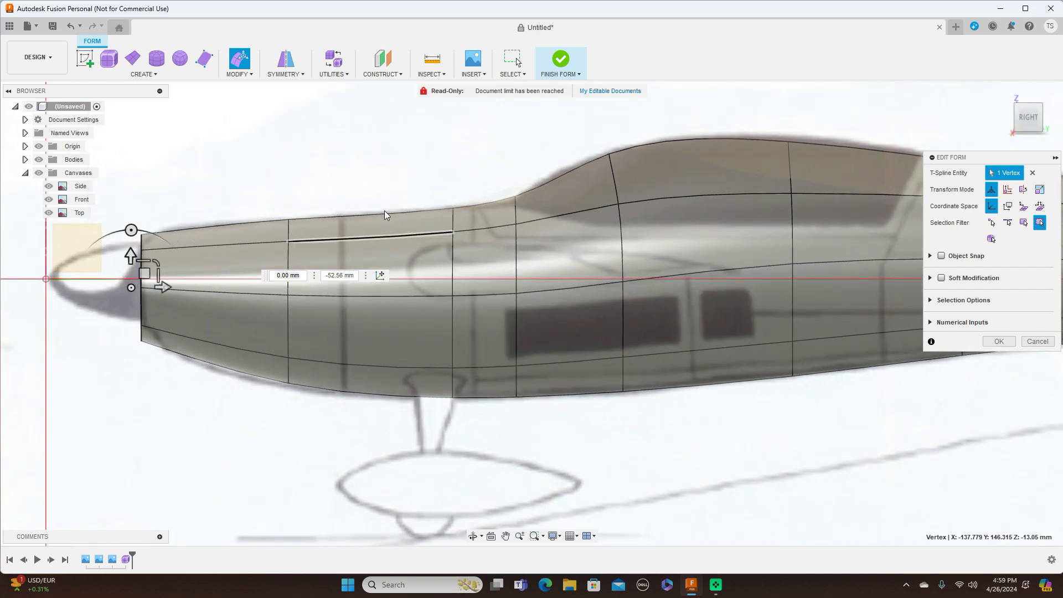
pyautogui.moveTo(397, 171); pyautogui.dragTo(512, 171, button='middle')
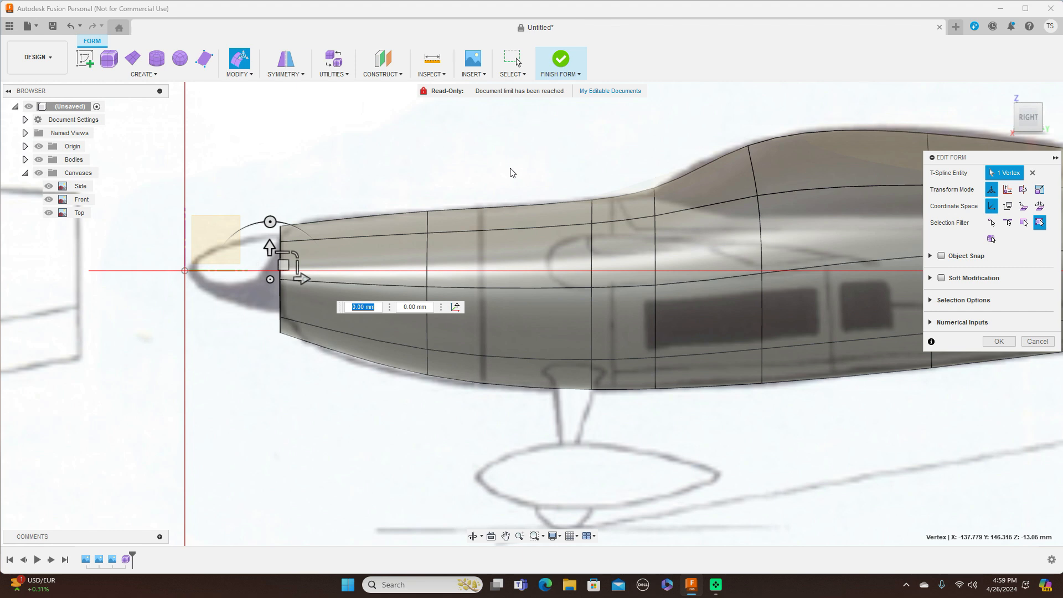
# Step: Scale the edge loop behind the nose by 1.035 and check it in the top and front views
pyautogui.doubleClick(427, 271)
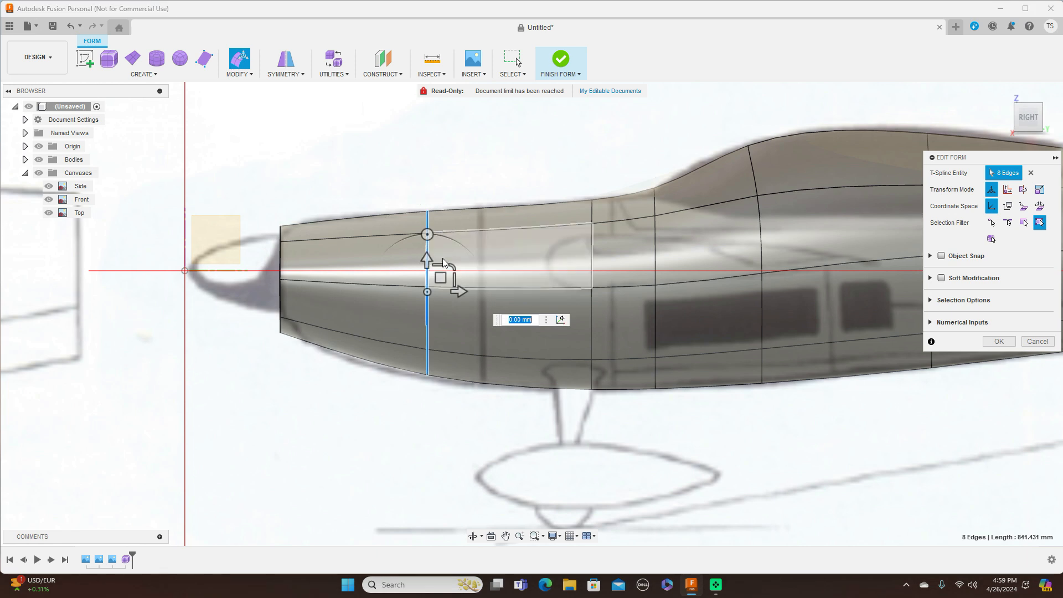
pyautogui.moveTo(453, 265); pyautogui.dragTo(452, 266)
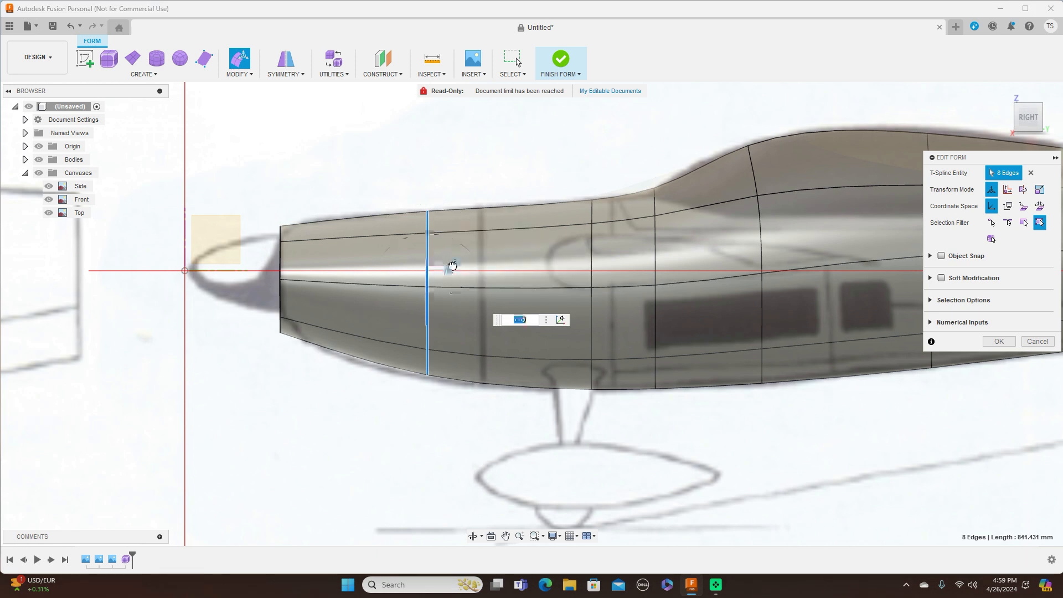
pyautogui.write('1.035')
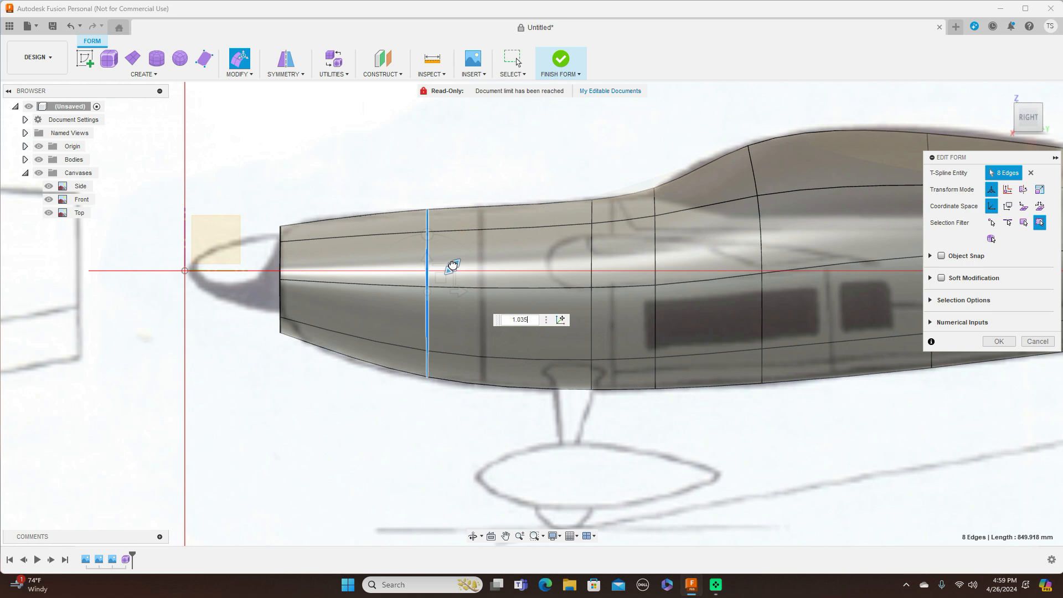
pyautogui.press('Return')
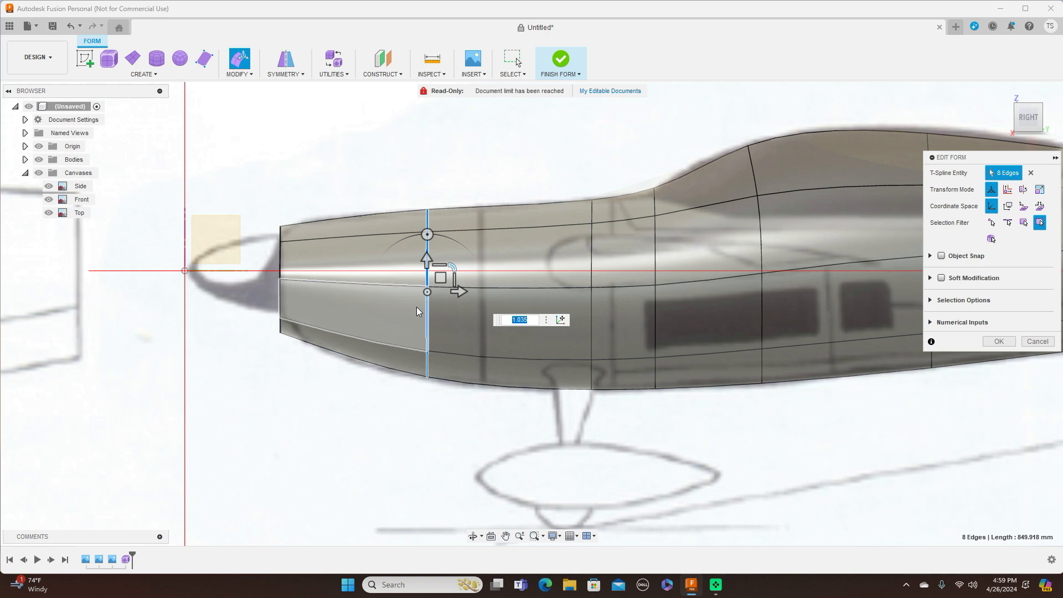
pyautogui.click(1029, 98)
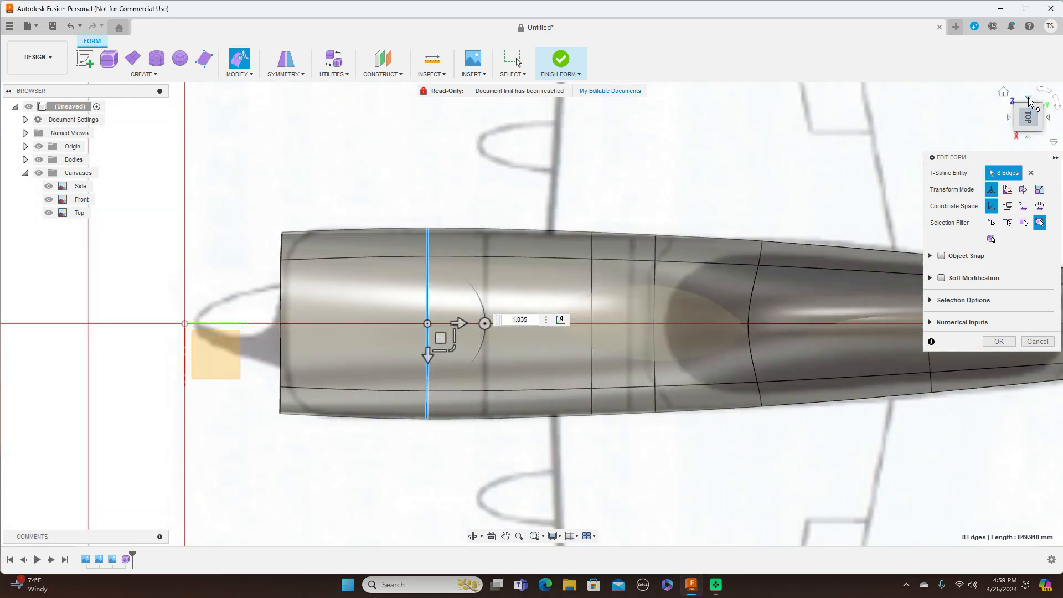
pyautogui.click(1031, 139)
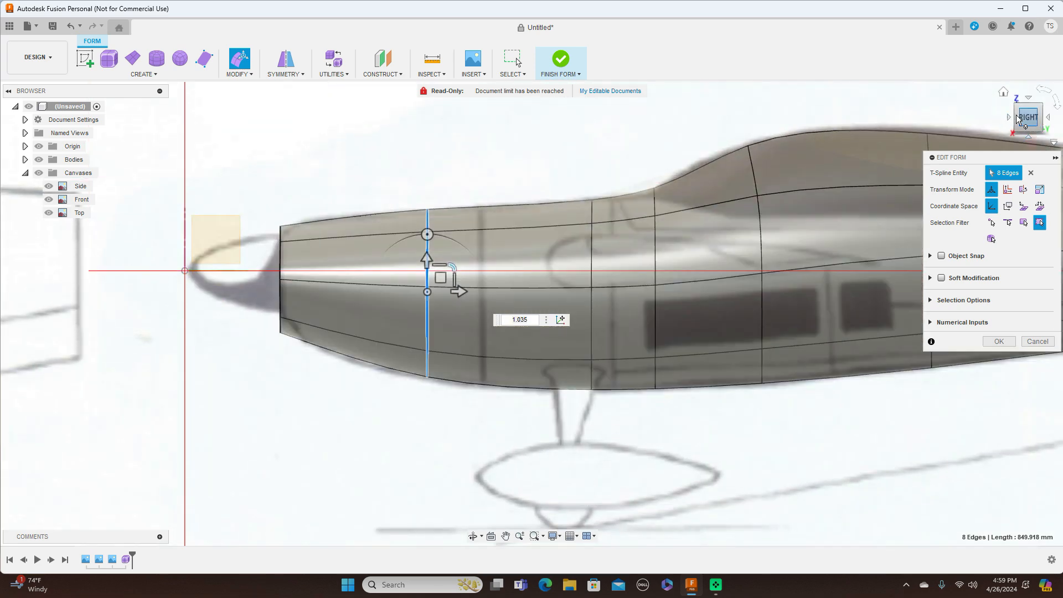
pyautogui.click(1009, 115)
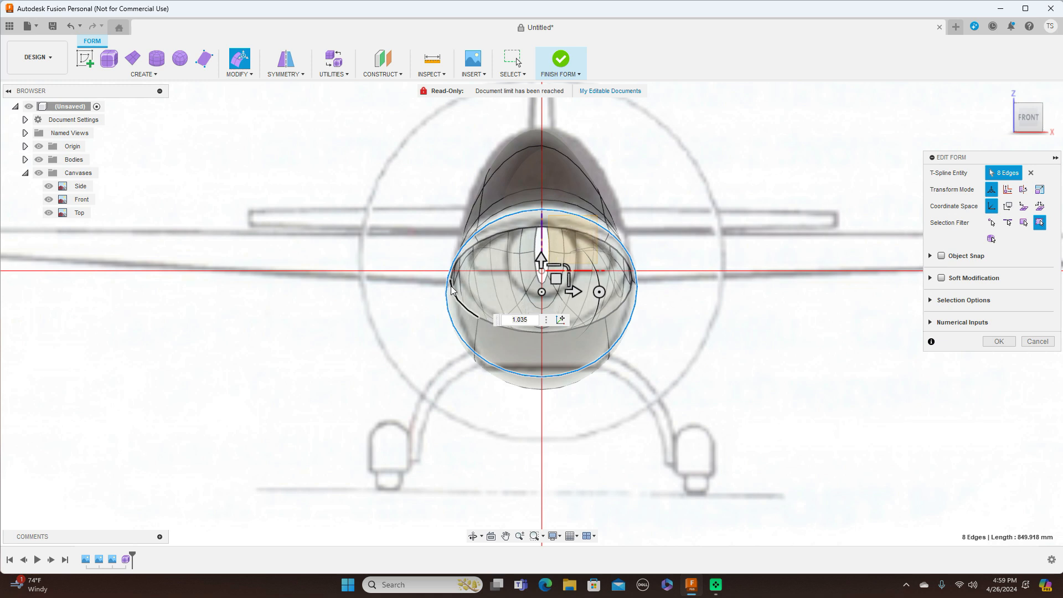
pyautogui.click(345, 306)
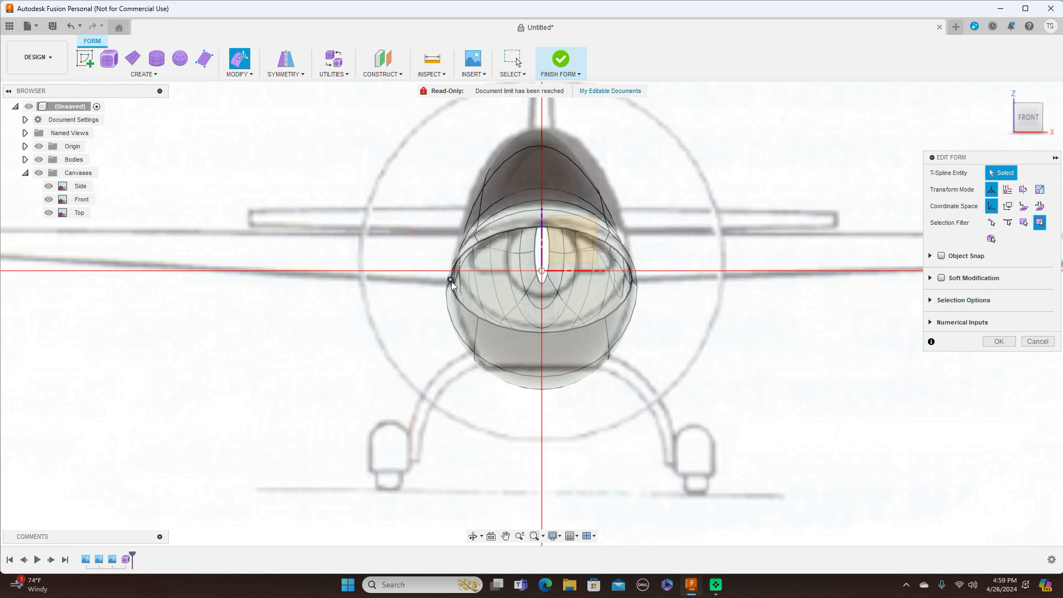
# Step: Move the left and right vertices of the front opening inward and upward
pyautogui.click(451, 281)
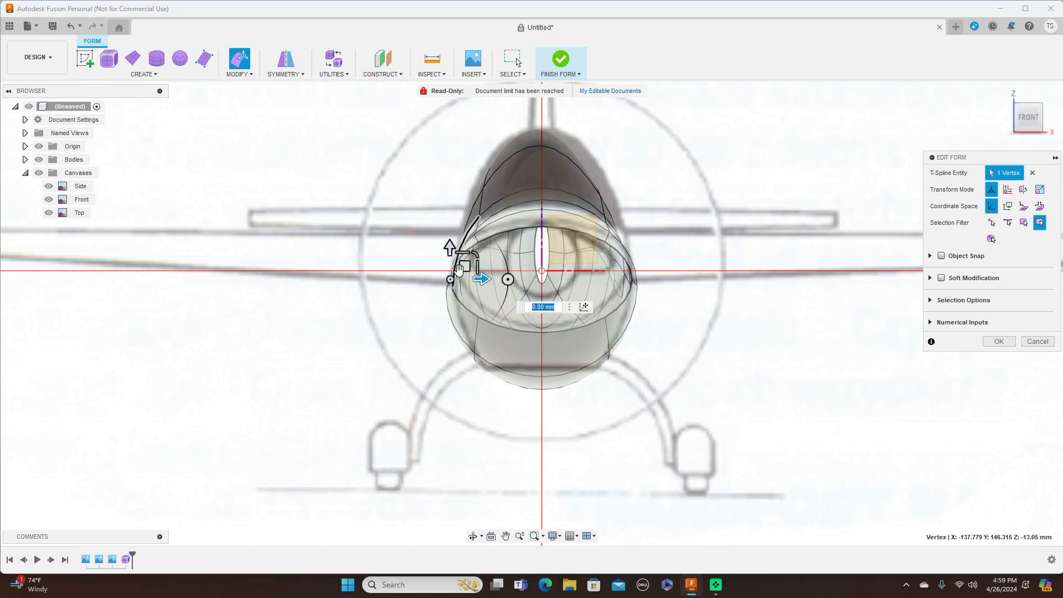
pyautogui.moveTo(466, 264); pyautogui.dragTo(491, 258)
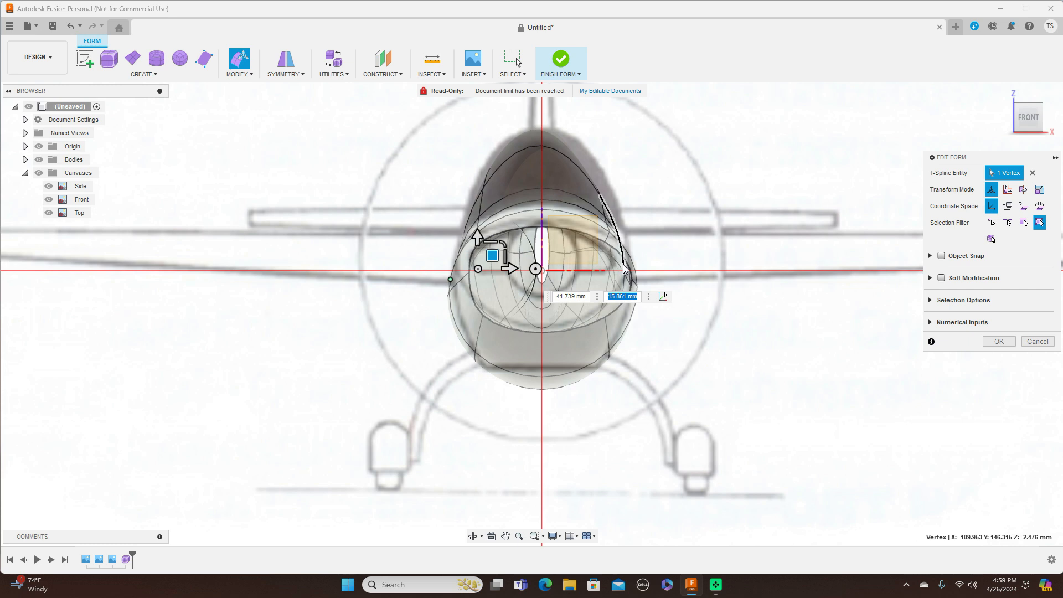
pyautogui.scroll(2, 629, 279)
pyautogui.scroll(1, 629, 279)
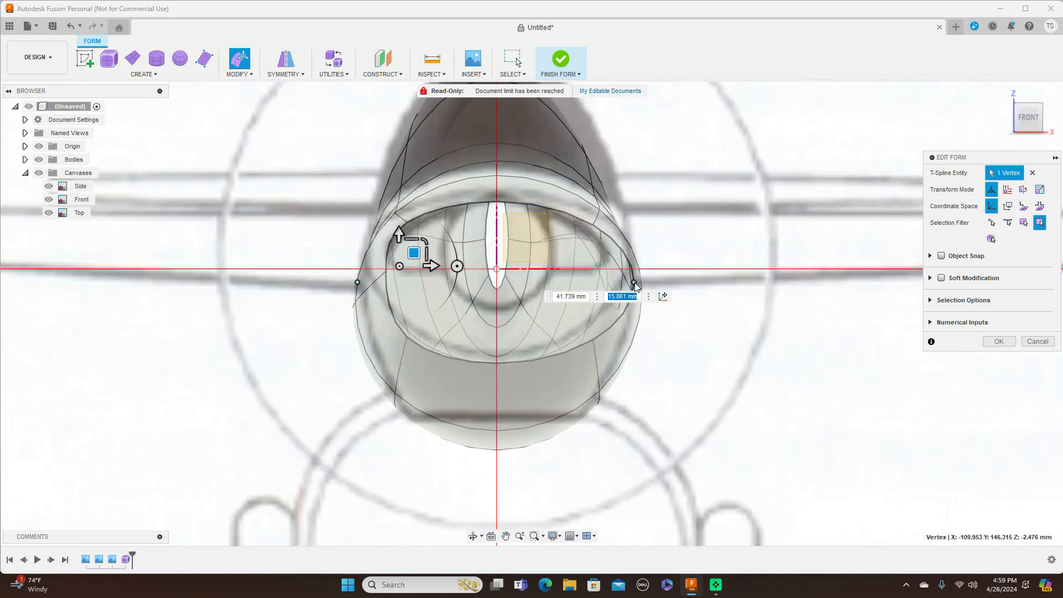
pyautogui.click(635, 283)
pyautogui.moveTo(647, 270); pyautogui.dragTo(613, 262)
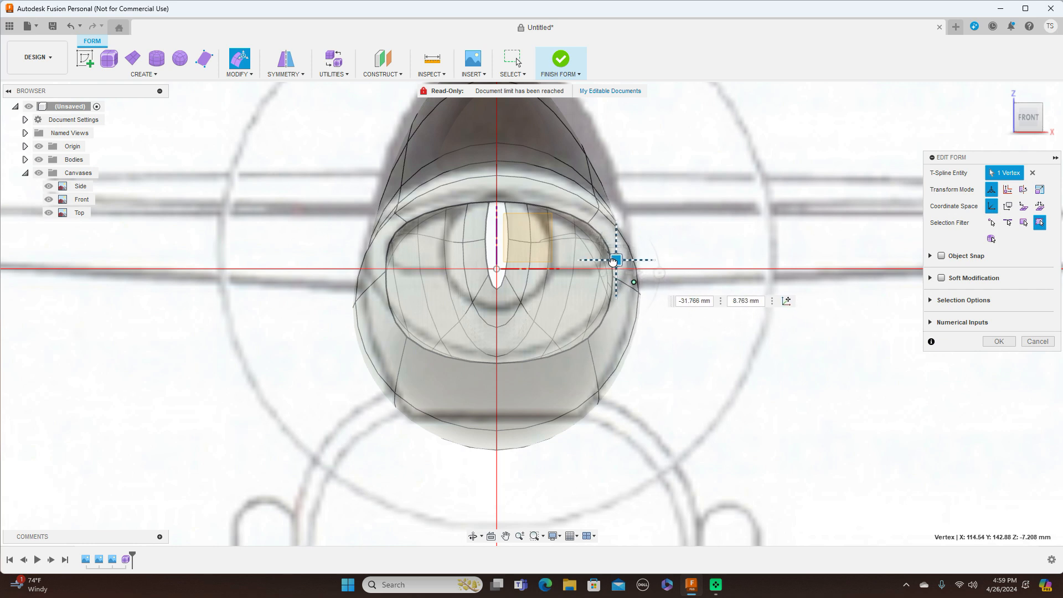
pyautogui.moveTo(613, 261); pyautogui.dragTo(614, 264)
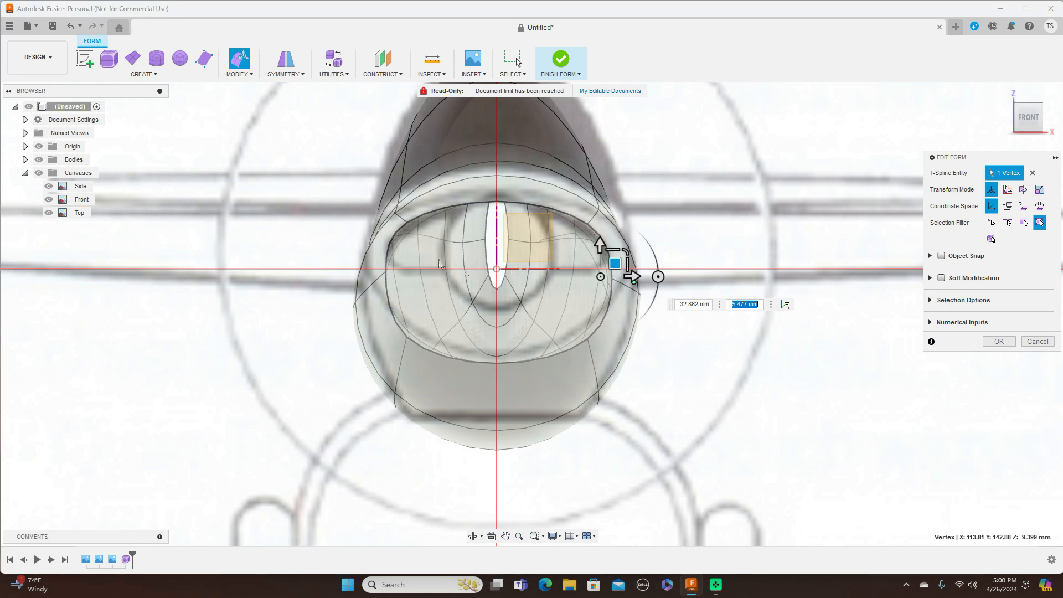
# Step: Lower the left opening vertex, pull the bottom vertex up toward centre, and reposition the left-edge vertex
pyautogui.click(386, 271)
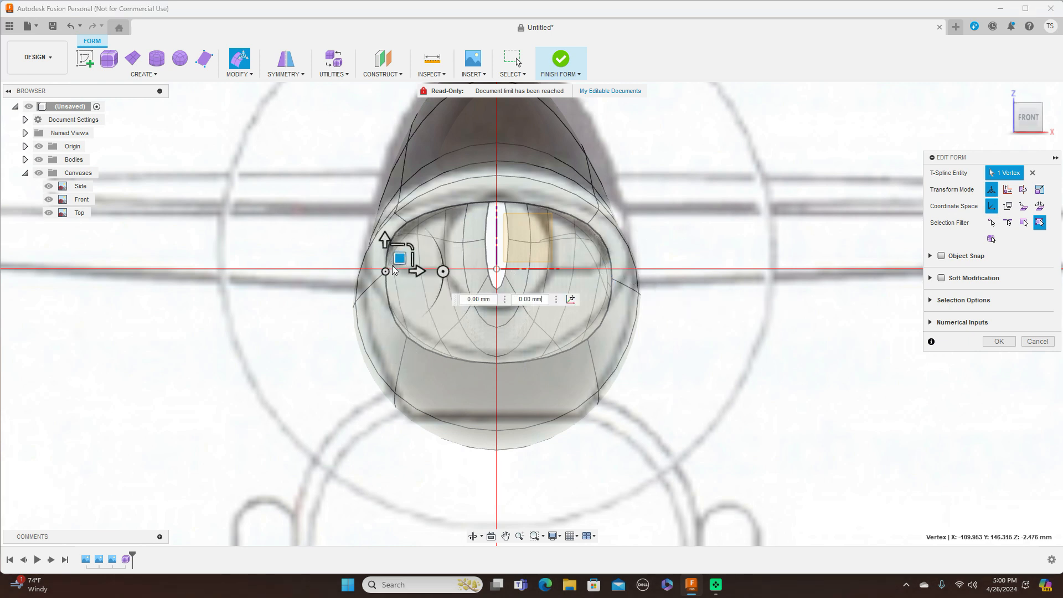
pyautogui.moveTo(399, 258); pyautogui.dragTo(397, 266)
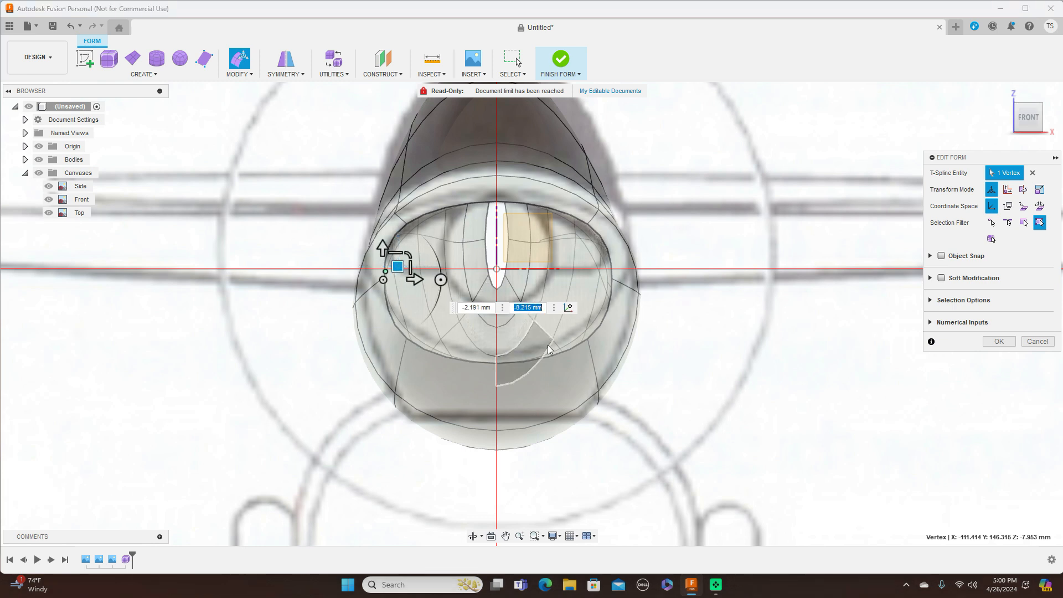
pyautogui.click(497, 362)
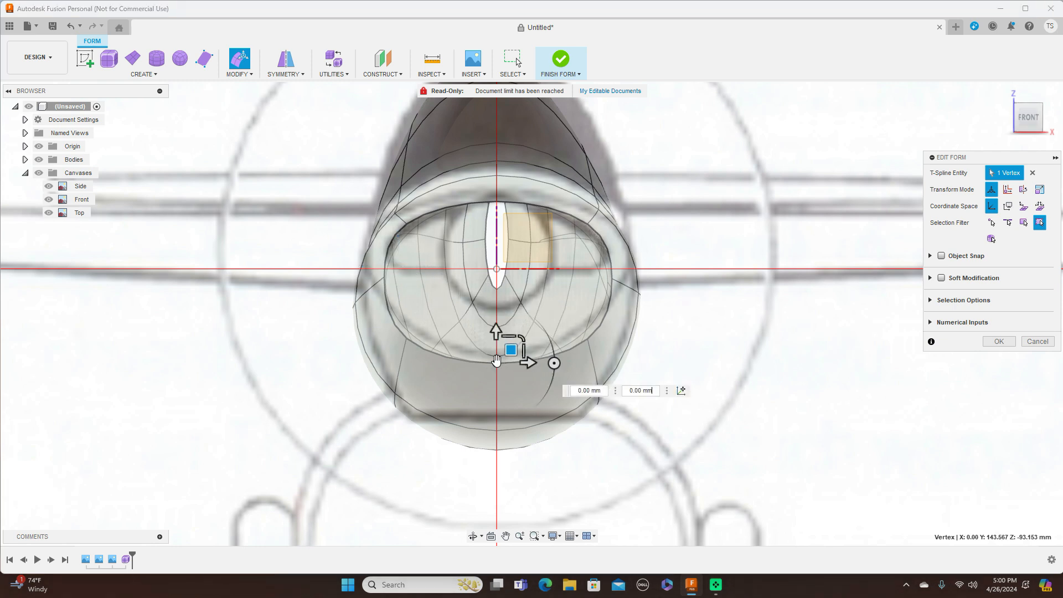
pyautogui.moveTo(508, 346); pyautogui.dragTo(503, 267)
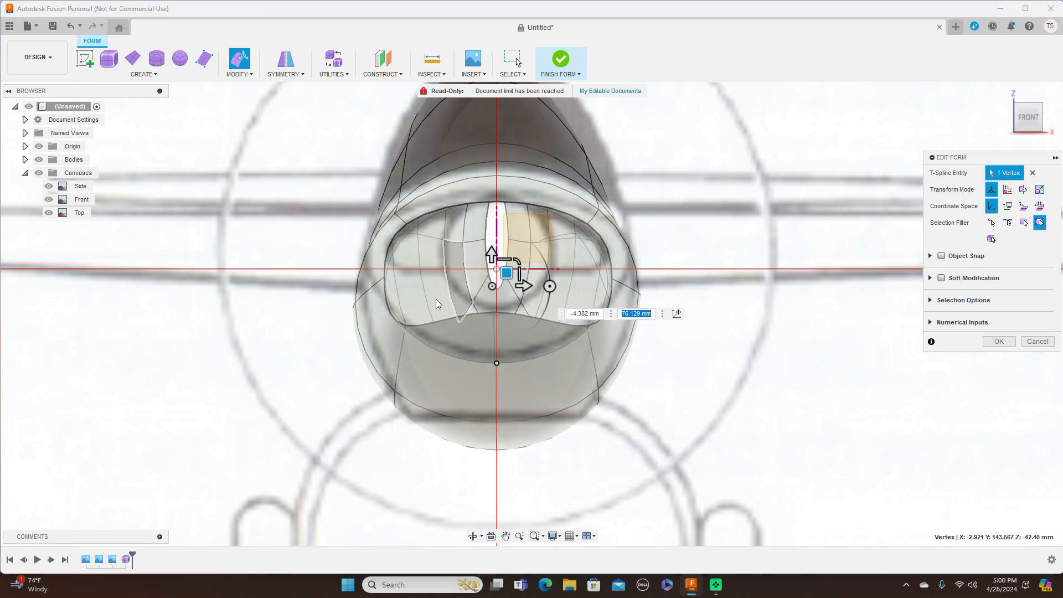
pyautogui.click(385, 277)
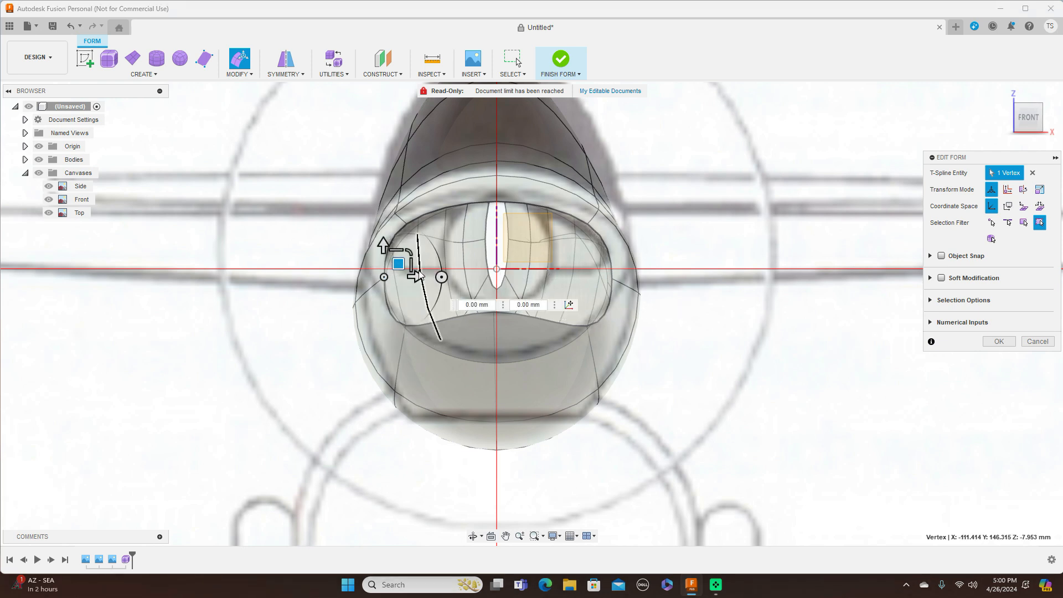
pyautogui.moveTo(399, 266); pyautogui.dragTo(406, 324)
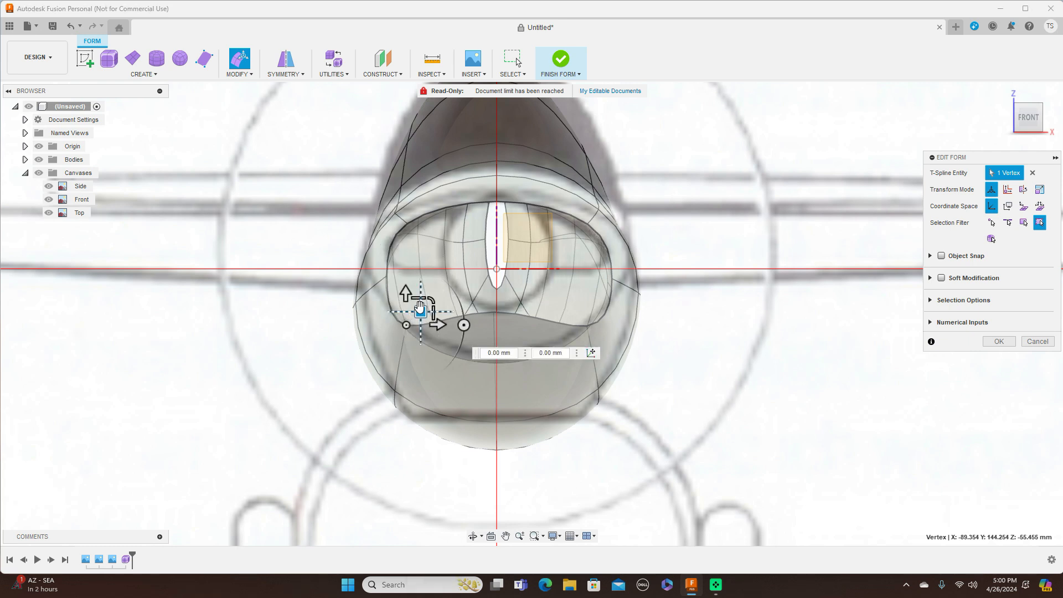
# Step: Pull two lower opening vertices upward and move the right-hand vertex inward
pyautogui.moveTo(421, 311); pyautogui.dragTo(423, 232)
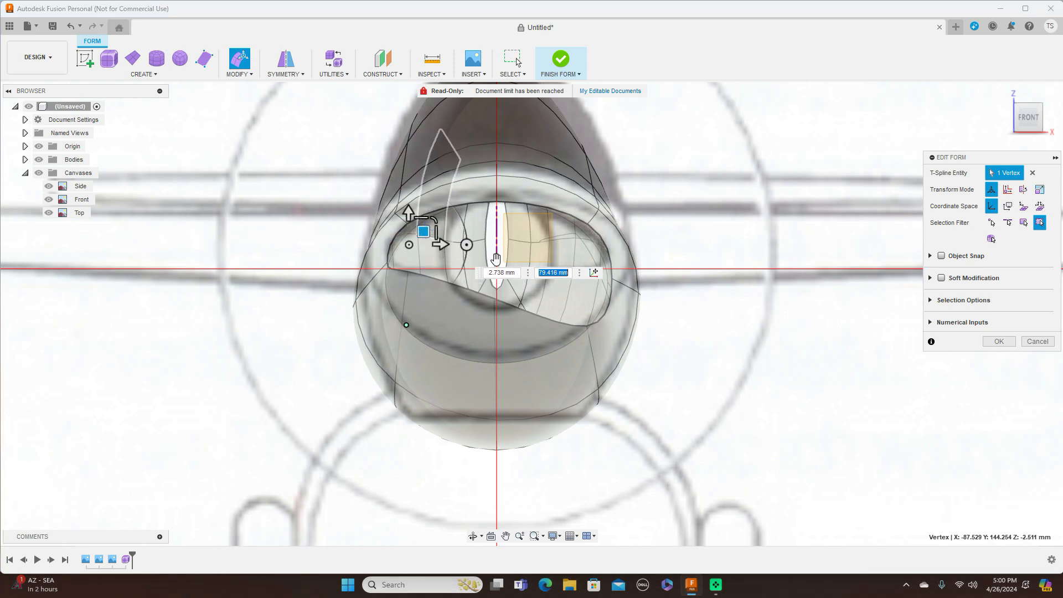
pyautogui.click(587, 326)
pyautogui.moveTo(604, 310); pyautogui.dragTo(597, 241)
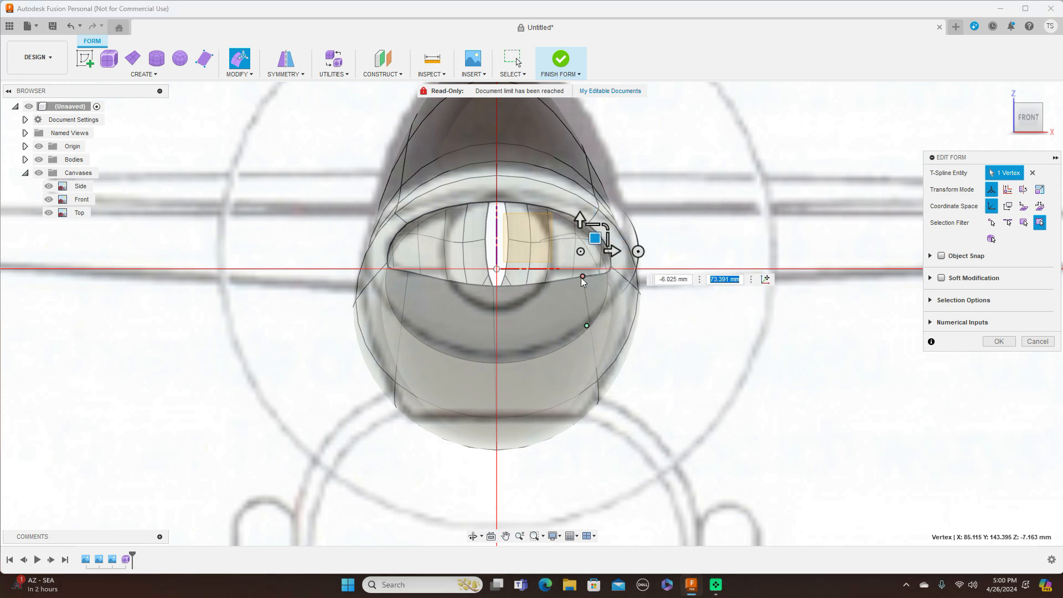
pyautogui.moveTo(593, 237); pyautogui.dragTo(592, 233)
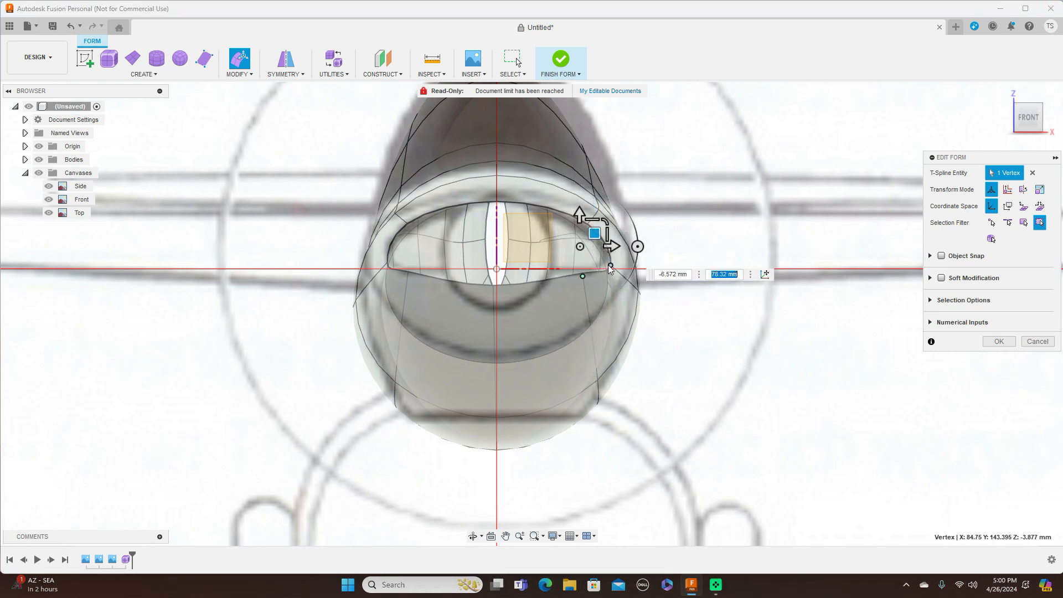
pyautogui.click(610, 265)
pyautogui.moveTo(627, 251); pyautogui.dragTo(620, 244)
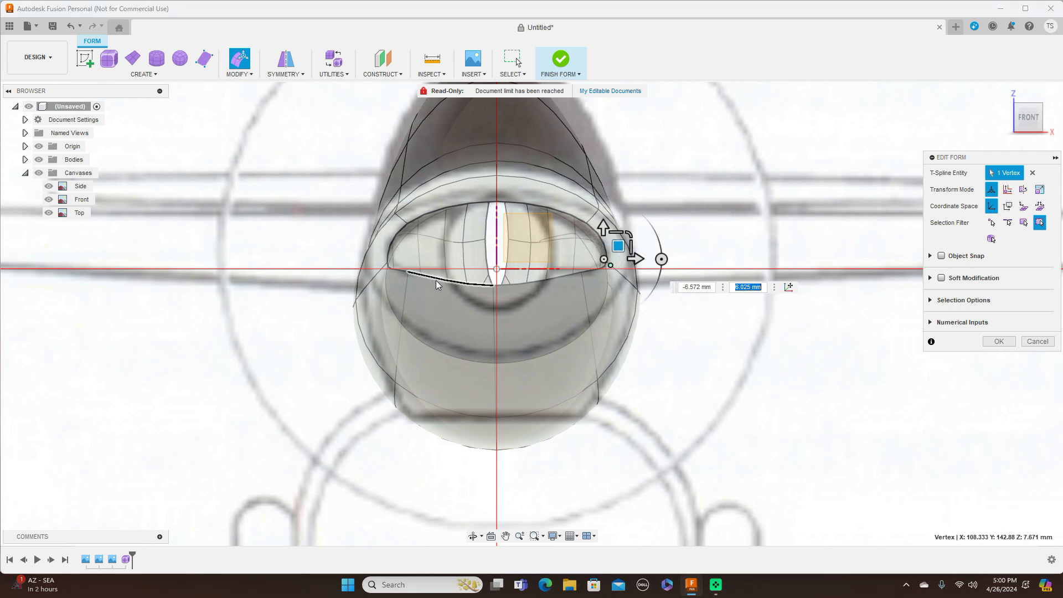
# Step: Nudge the left opening vertex and raise a lower-edge vertex about 22.455 mm to flatten the lower edge
pyautogui.click(388, 262)
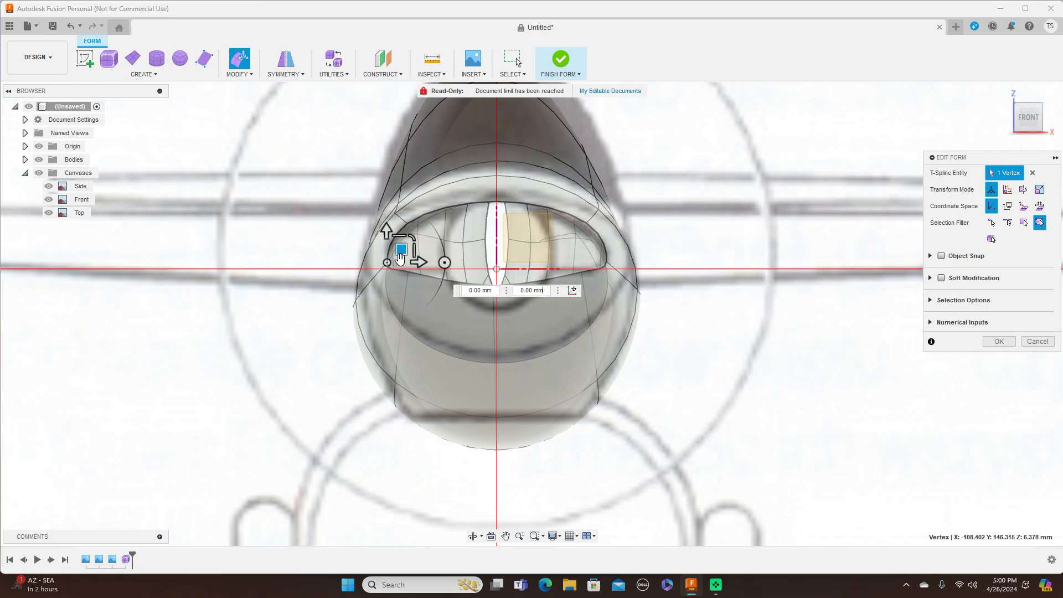
pyautogui.moveTo(403, 251)
pyautogui.mouseDown()
pyautogui.moveTo(390, 247)
pyautogui.moveTo(407, 248)
pyautogui.mouseUp()
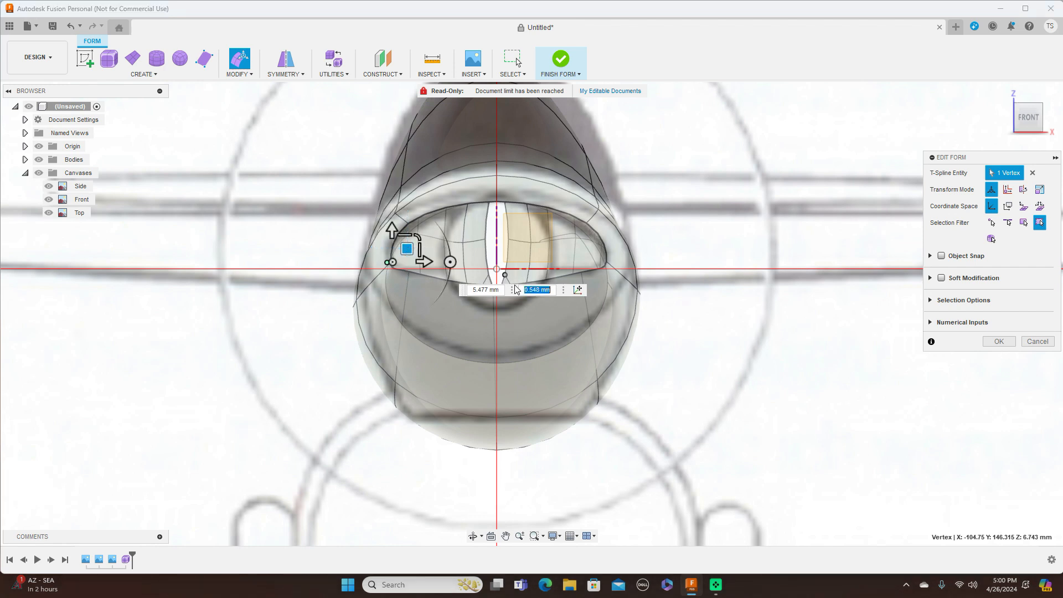
pyautogui.click(478, 296)
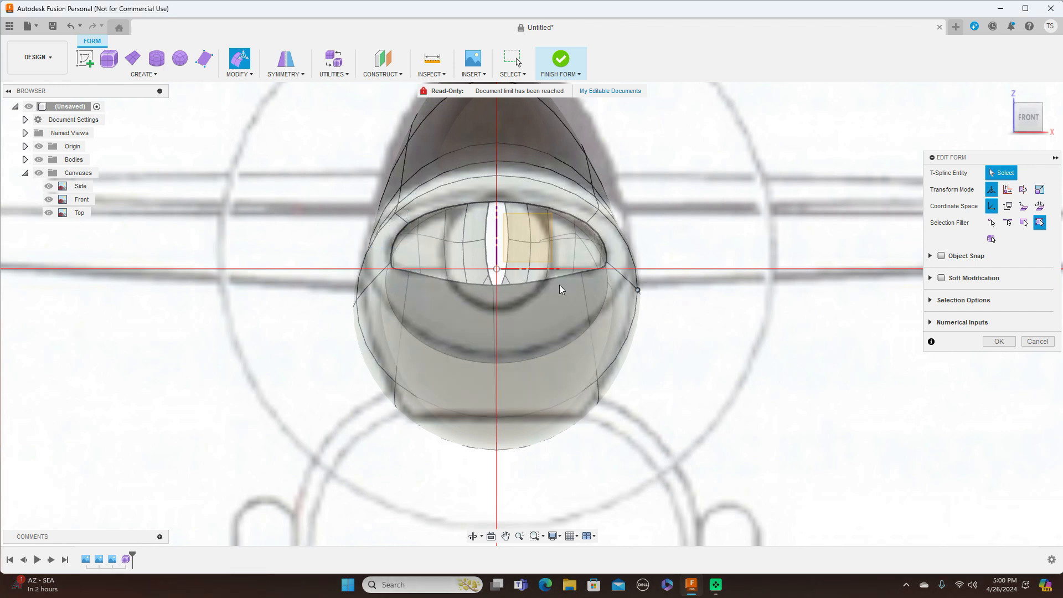
pyautogui.click(493, 285)
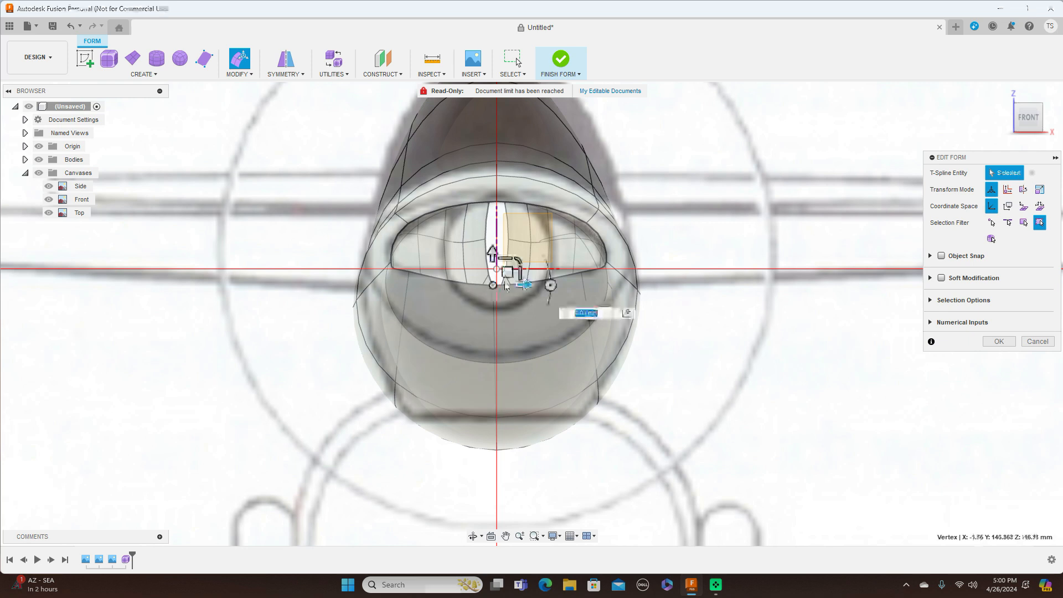
pyautogui.moveTo(505, 273); pyautogui.dragTo(509, 249)
# Step: Check the right and front views, hide the Canvases, and orbit to view the nose underside
pyautogui.press('Tab')
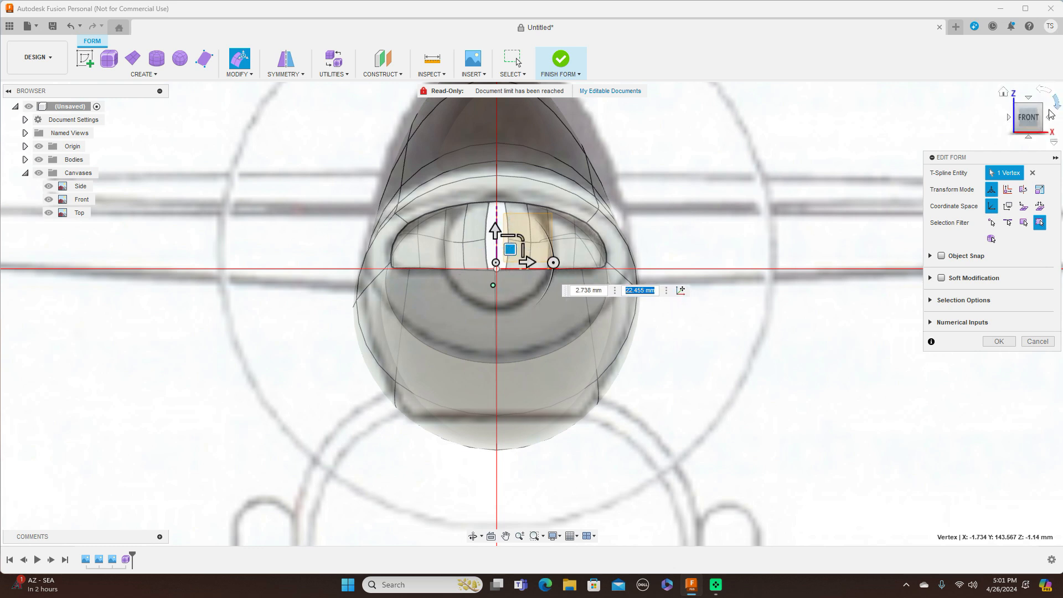
pyautogui.click(1051, 118)
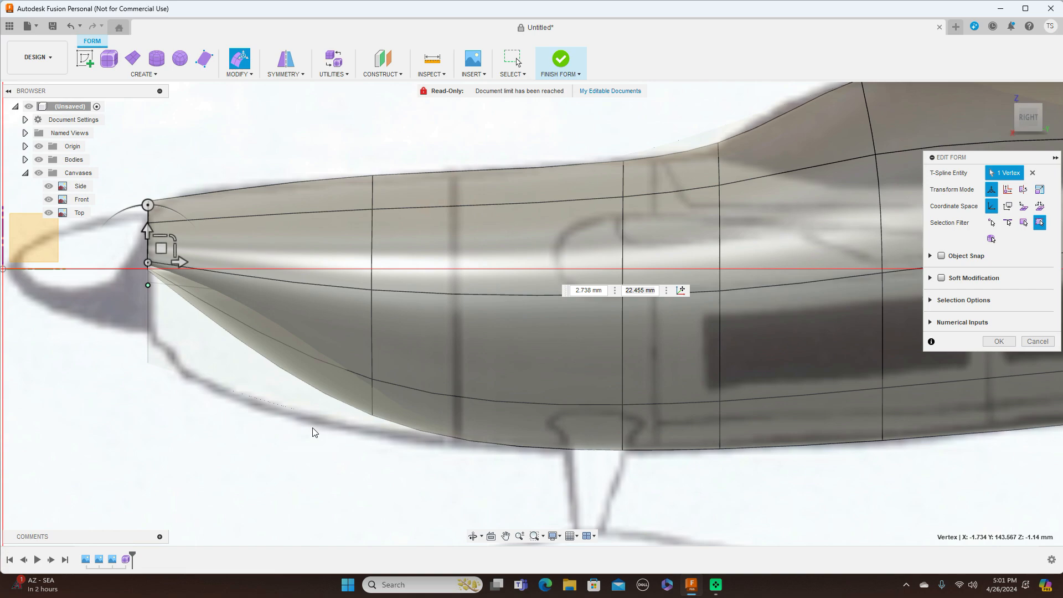
pyautogui.click(1010, 118)
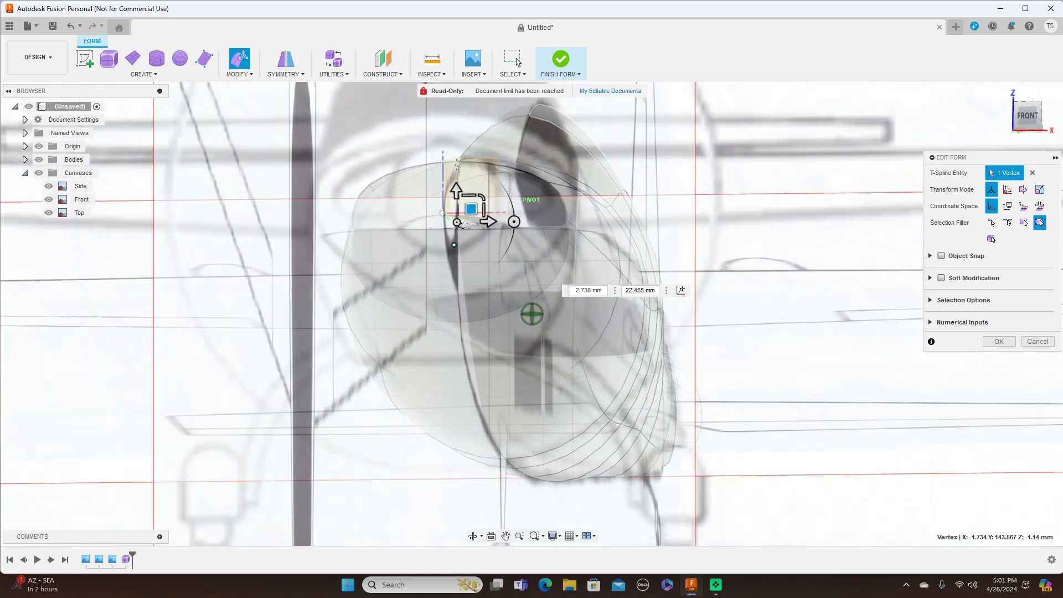
pyautogui.click(842, 270)
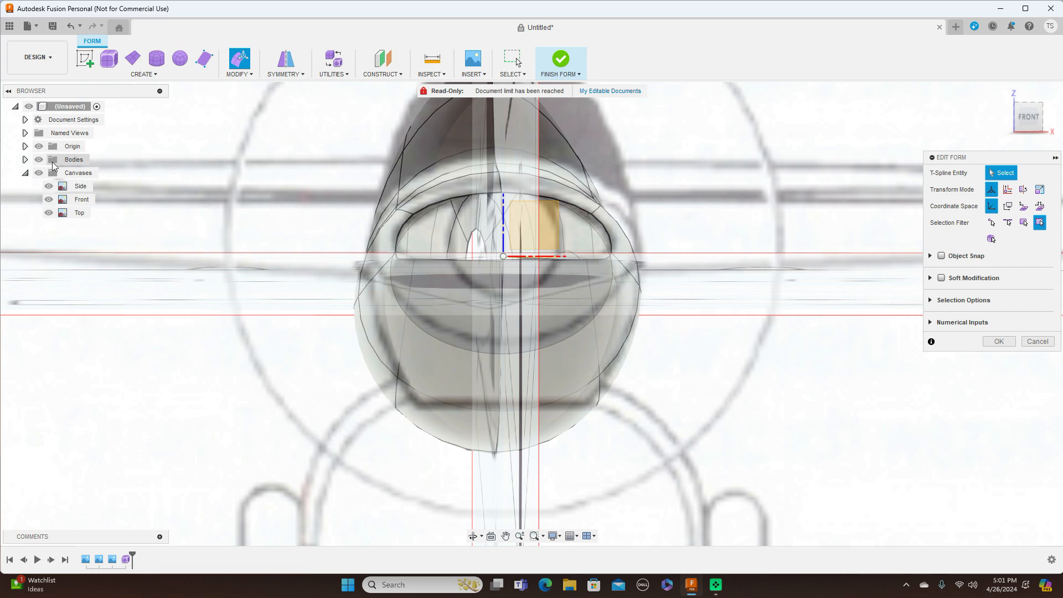
pyautogui.click(39, 172)
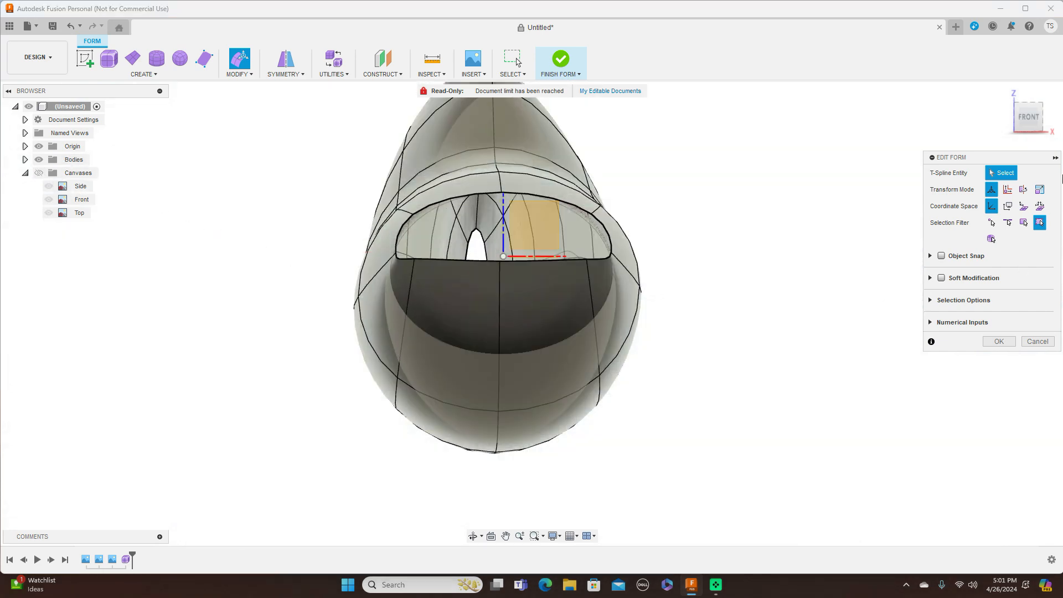
pyautogui.moveTo(1039, 125)
pyautogui.mouseDown()
pyautogui.moveTo(958, 122)
pyautogui.moveTo(984, 117)
pyautogui.mouseUp()
pyautogui.moveTo(775, 260); pyautogui.dragTo(831, 233)
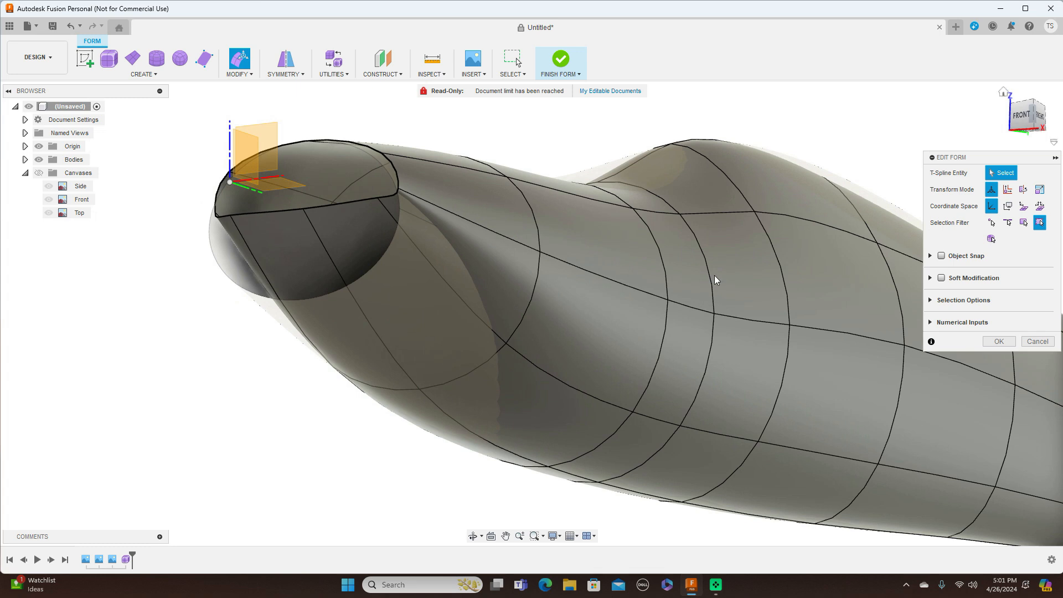
# Step: Tilt the two lower nose faces by -10 degrees and move them down and forward
pyautogui.click(435, 338)
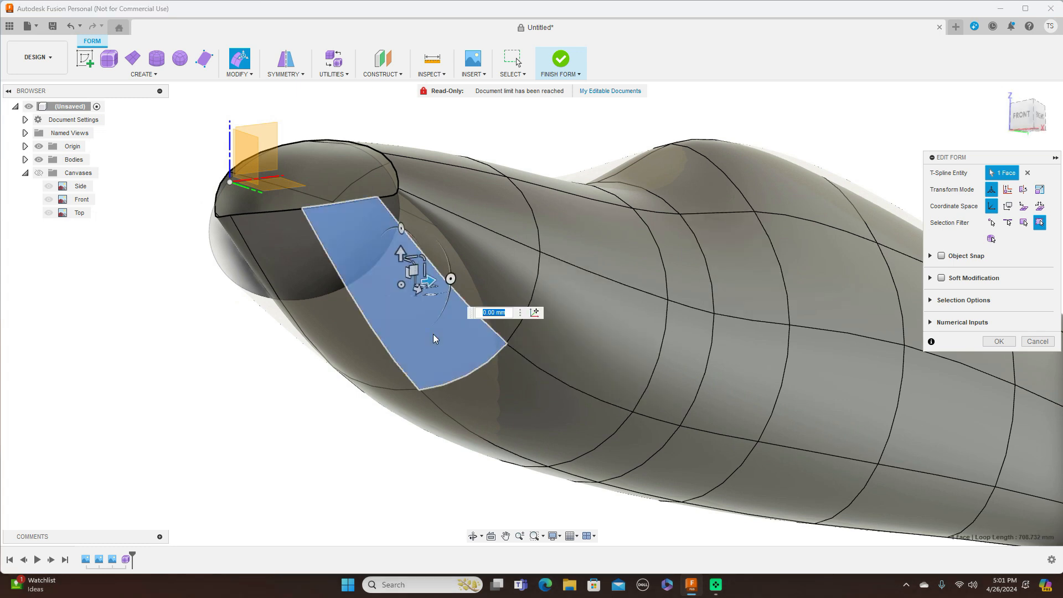
pyautogui.keyDown('shift'); pyautogui.click(354, 352); pyautogui.keyUp('shift')
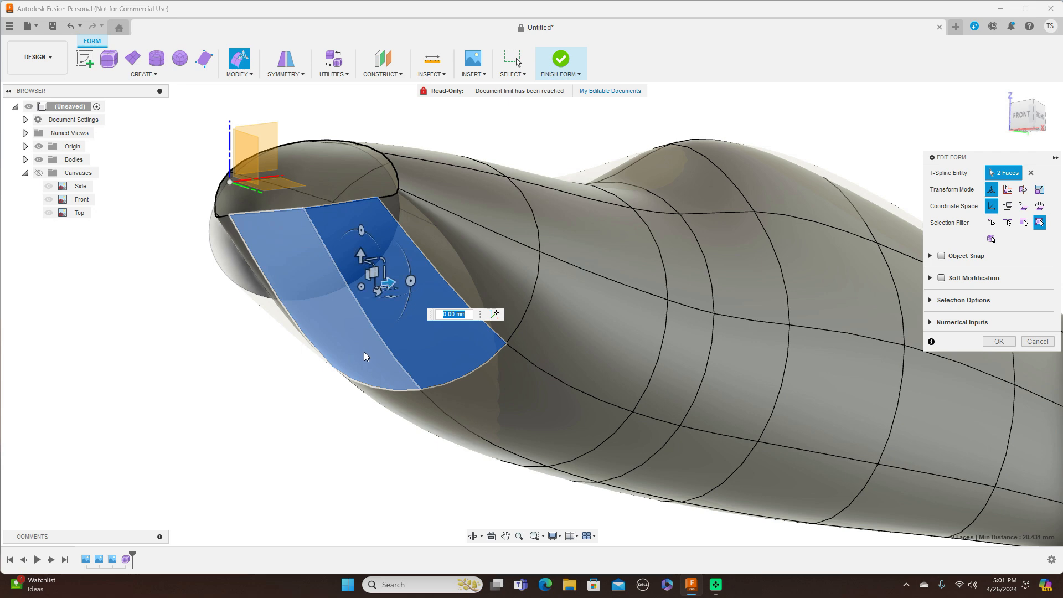
pyautogui.click(1042, 120)
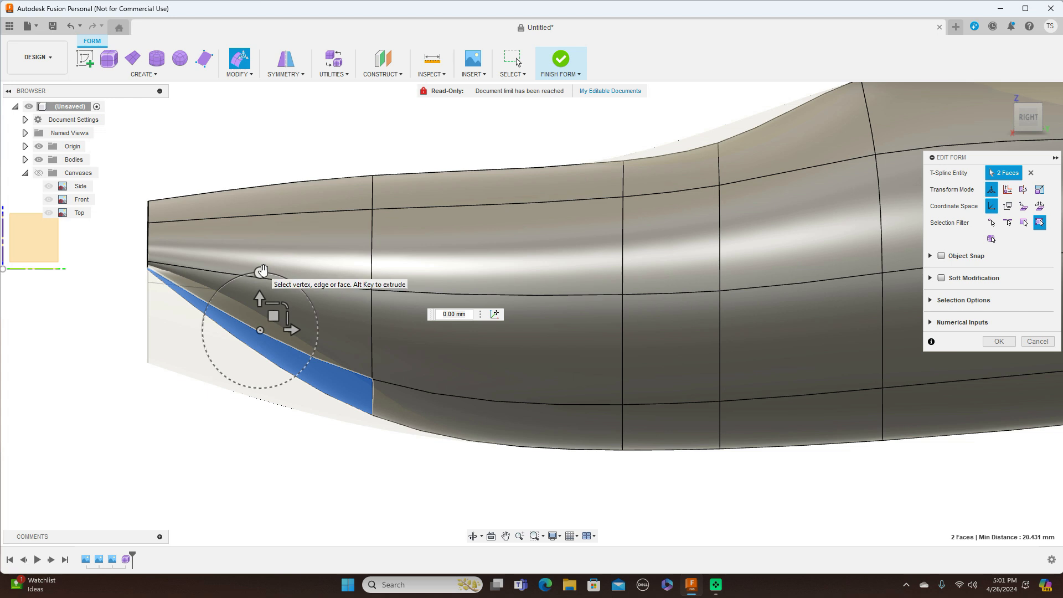
pyautogui.click(263, 270)
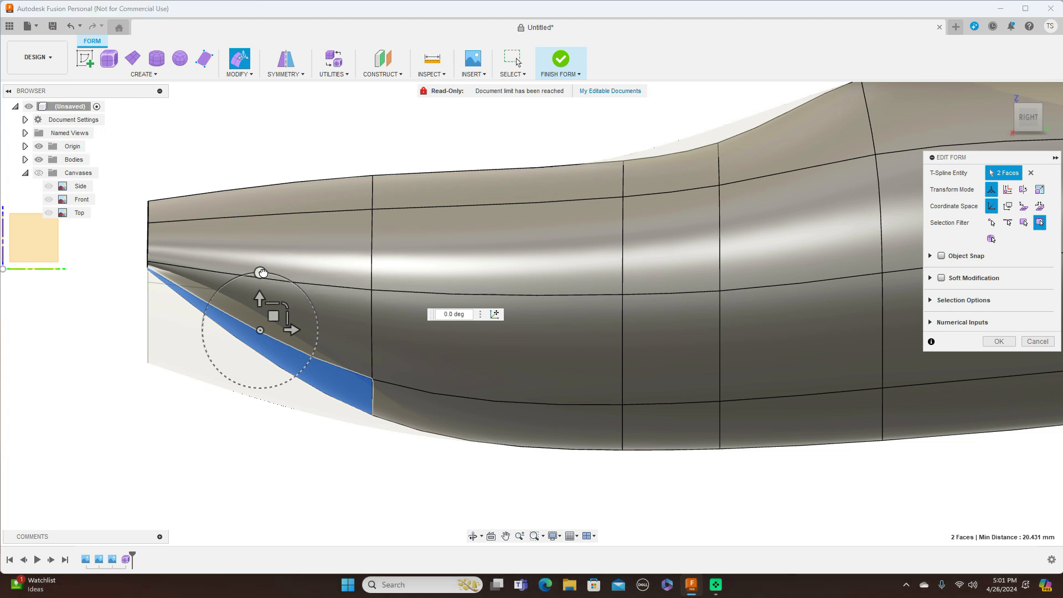
pyautogui.moveTo(265, 274); pyautogui.dragTo(273, 275)
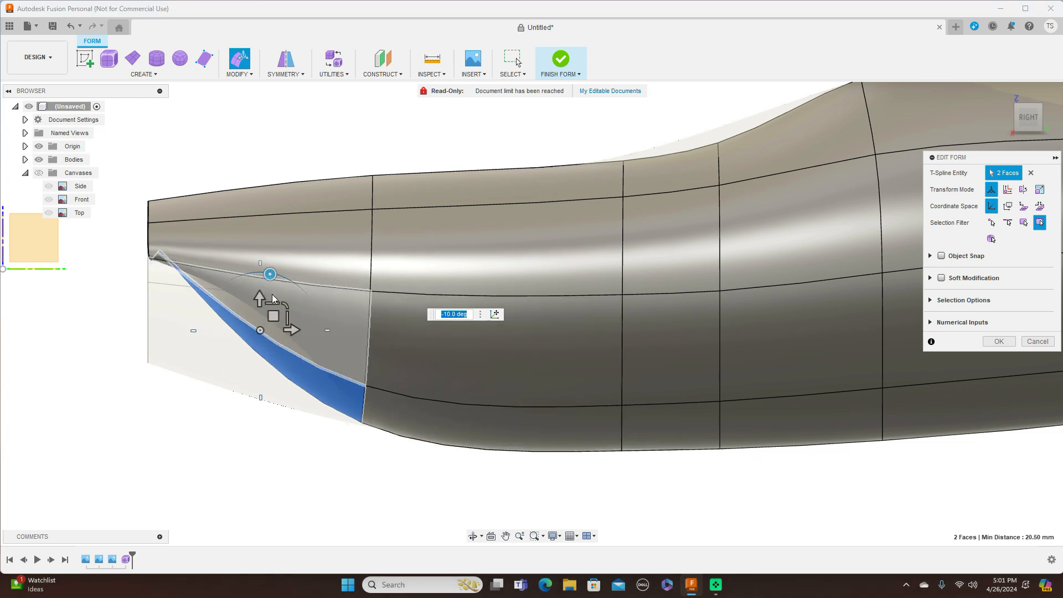
pyautogui.moveTo(273, 315); pyautogui.dragTo(257, 332)
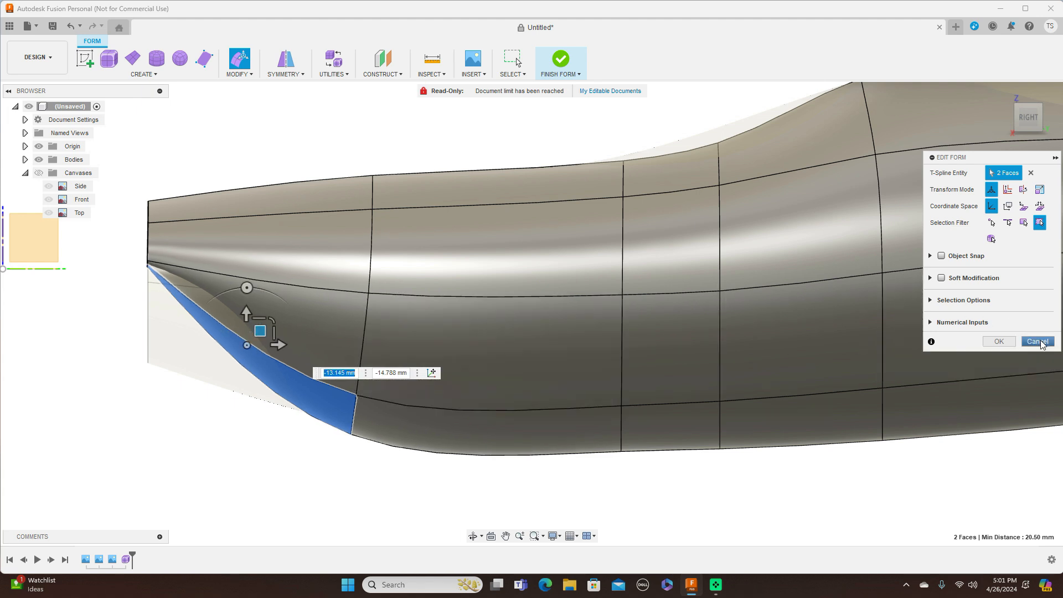
# Step: Undo the face move and rotation, restore the canvas images, and cancel Edit Form
pyautogui.click(70, 26)
pyautogui.click(70, 26)
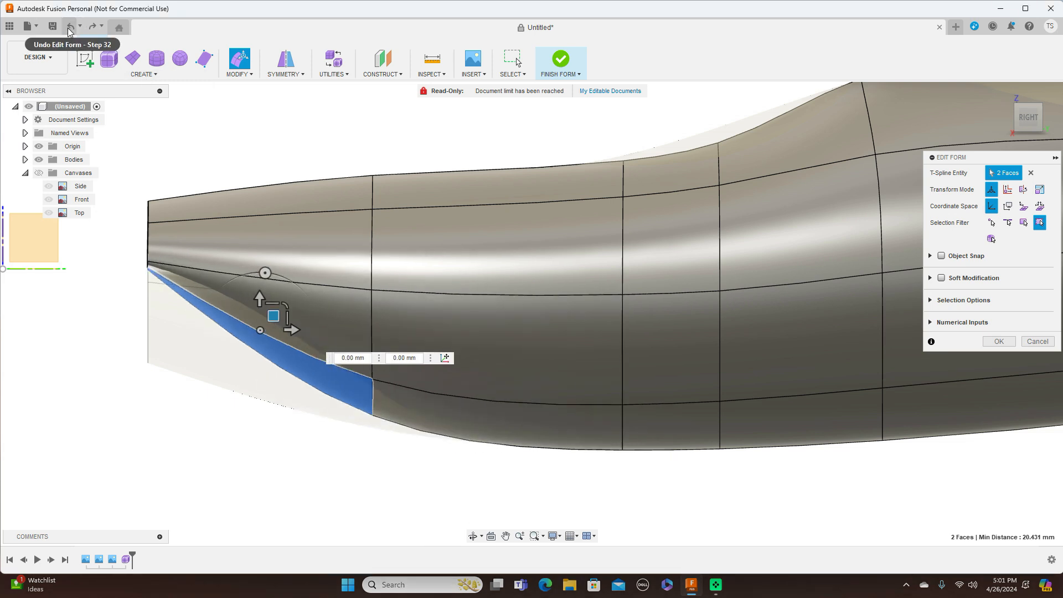
pyautogui.click(69, 27)
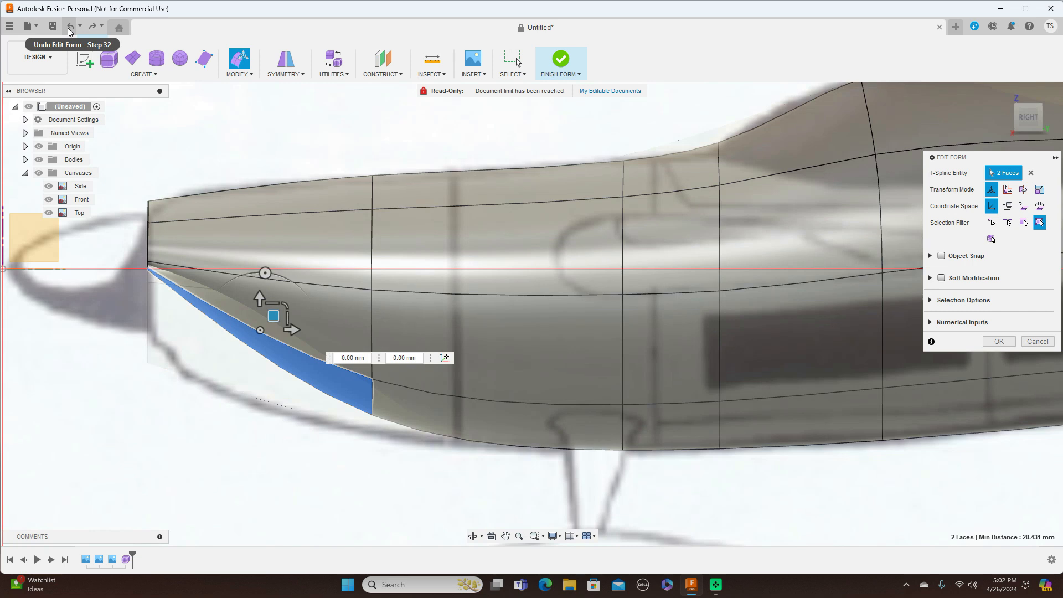
pyautogui.click(1037, 342)
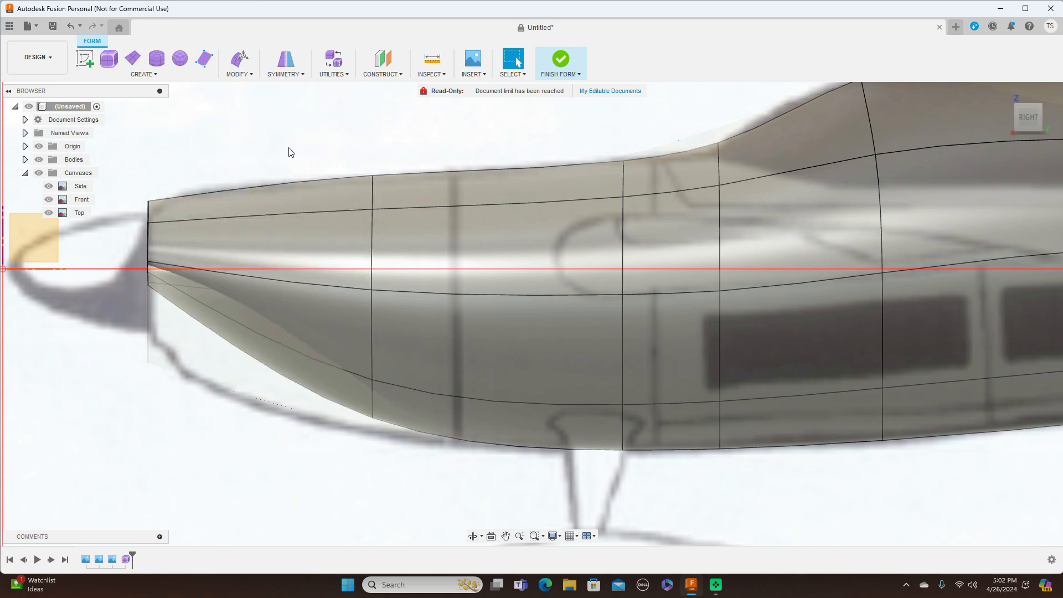
# Step: Insert a new edge loop beside the loop behind the nose, at location 0.574
pyautogui.doubleClick(373, 240)
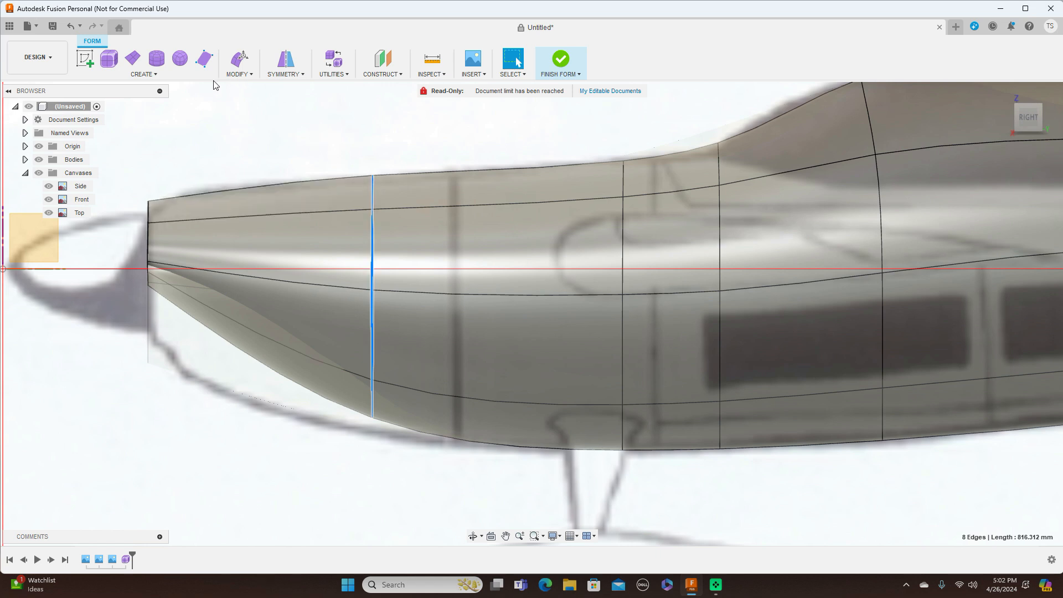
pyautogui.click(239, 71)
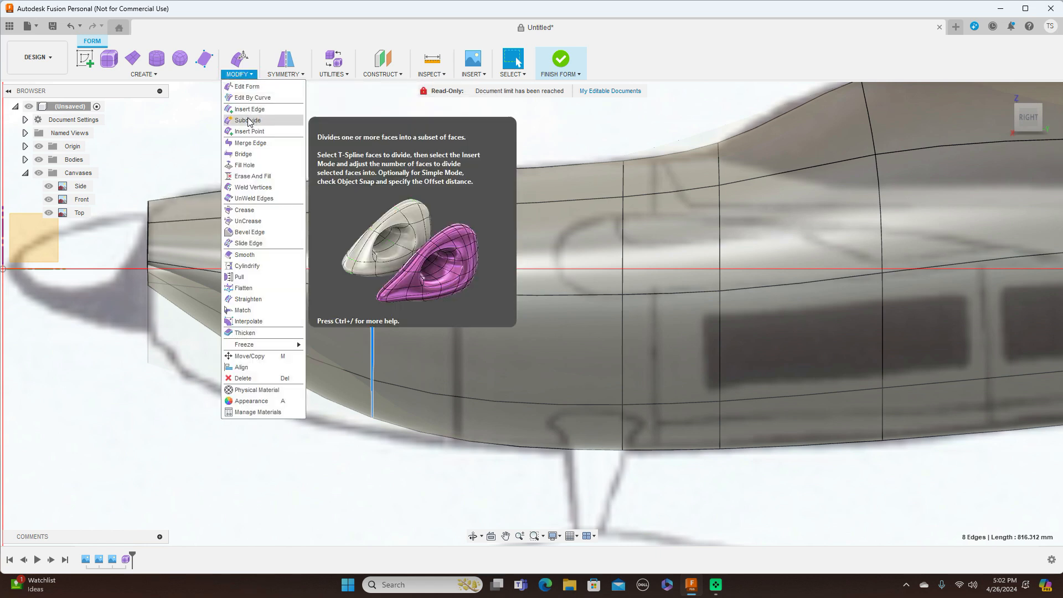
pyautogui.click(249, 110)
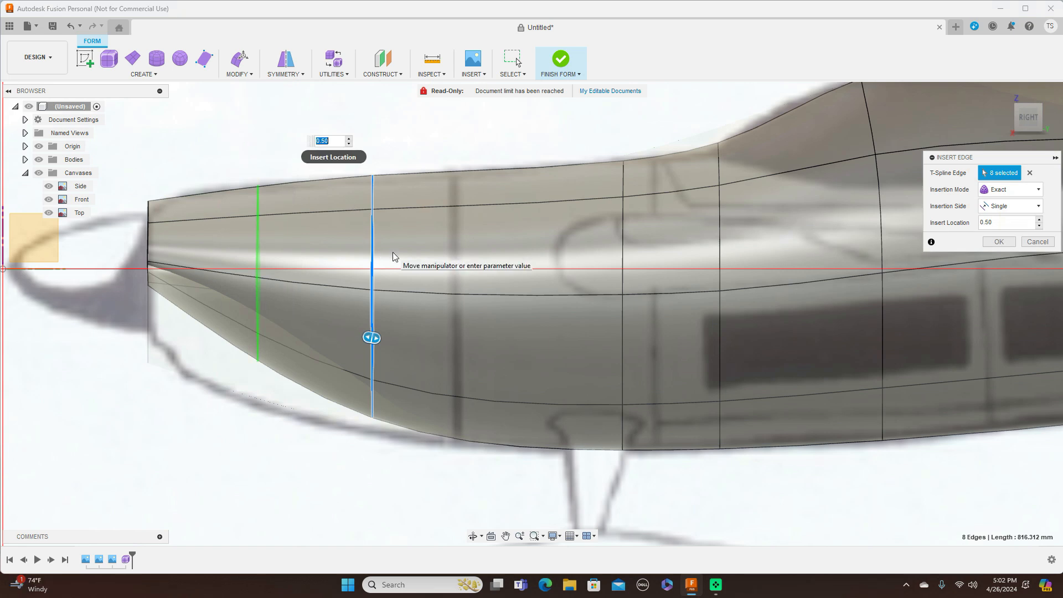
pyautogui.moveTo(371, 338); pyautogui.dragTo(357, 339)
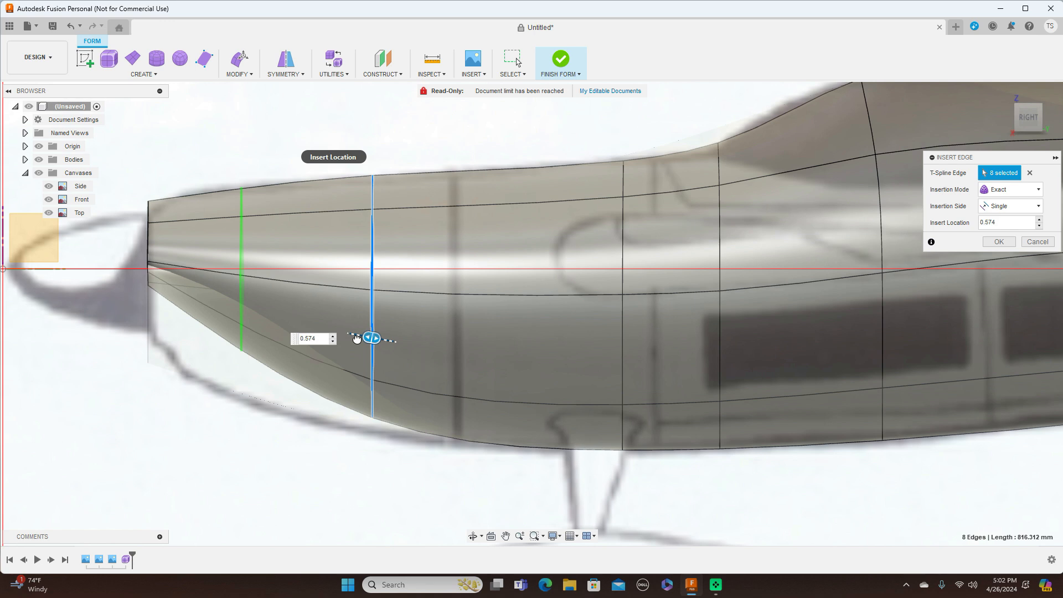
pyautogui.moveTo(357, 339); pyautogui.dragTo(357, 338)
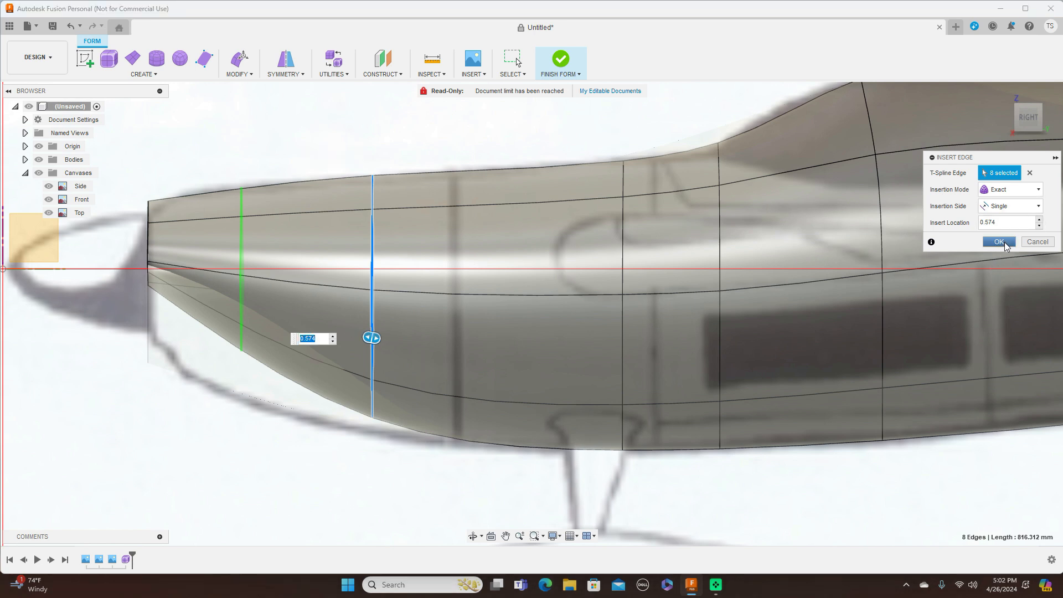
pyautogui.click(1000, 242)
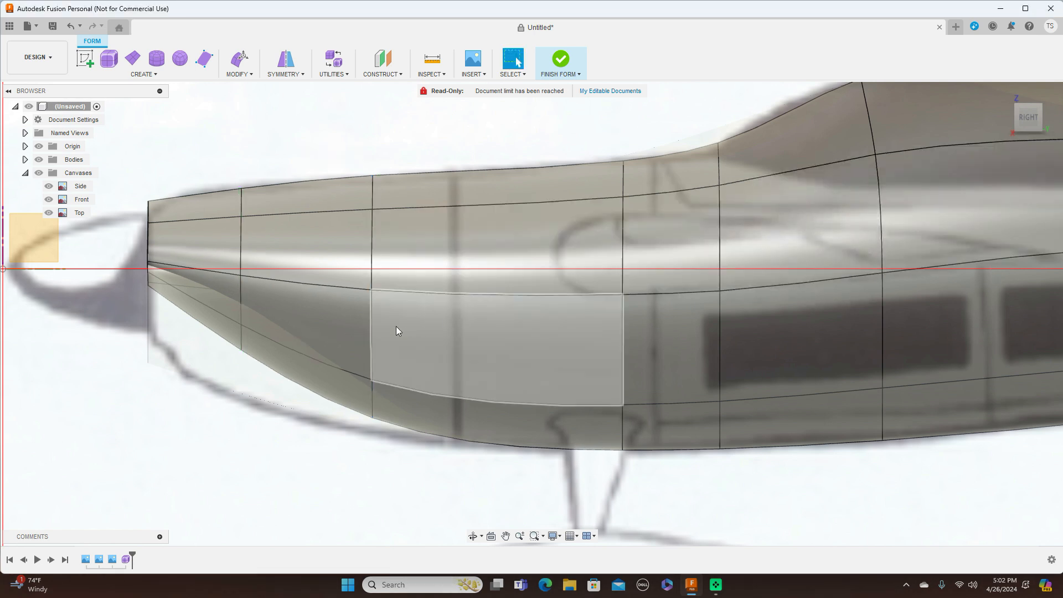
pyautogui.click(242, 350)
# Step: With Edit Form, pull the lower nose vertex down and forward, then check front, side and top views
pyautogui.rightClick(242, 350)
pyautogui.click(279, 336)
pyautogui.moveTo(257, 327); pyautogui.dragTo(211, 398)
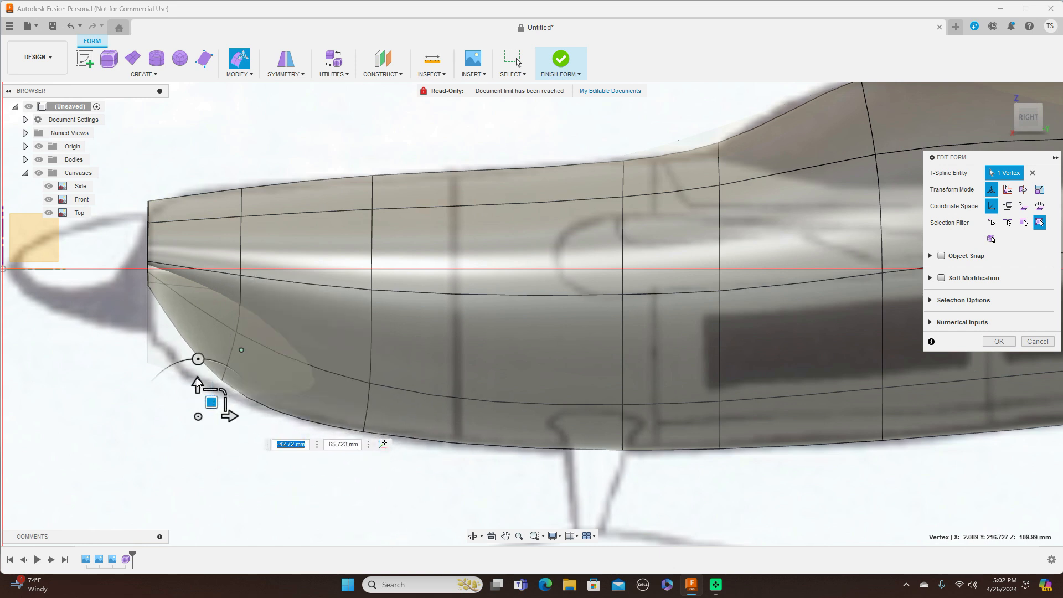
pyautogui.moveTo(209, 401); pyautogui.dragTo(114, 396)
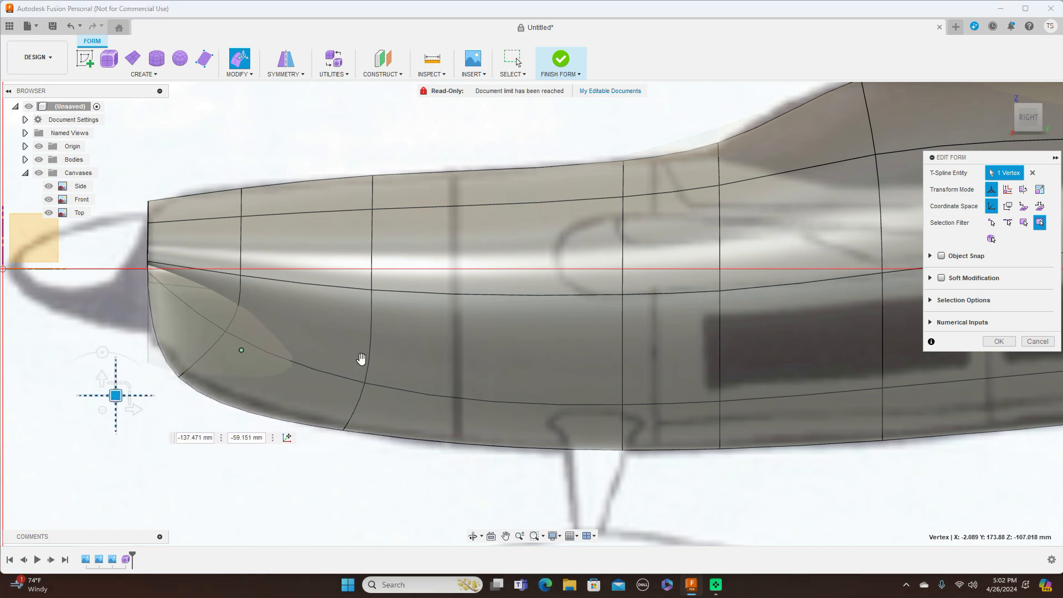
pyautogui.click(1010, 118)
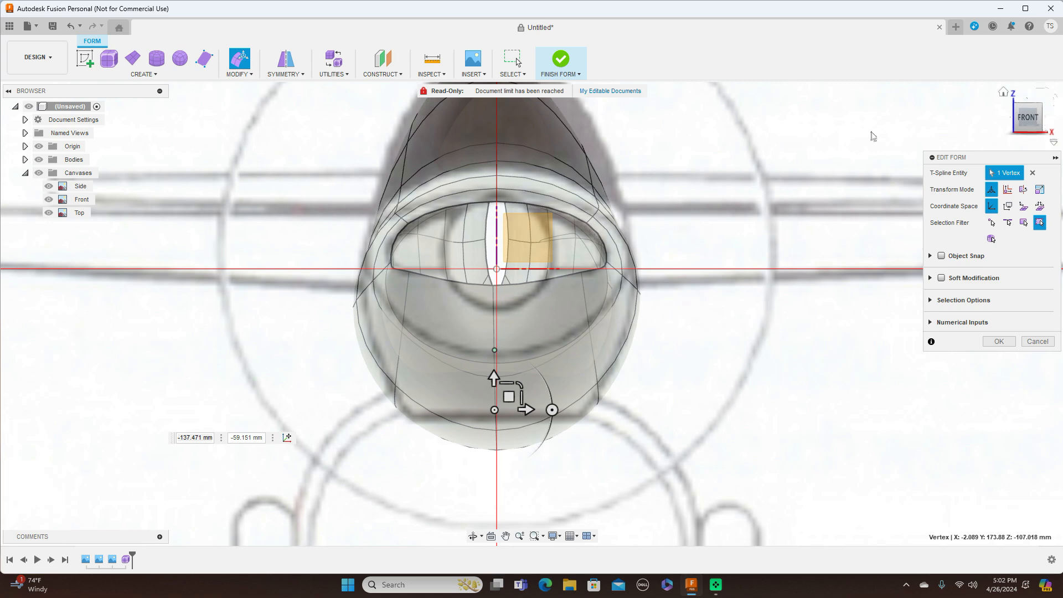
pyautogui.click(1051, 120)
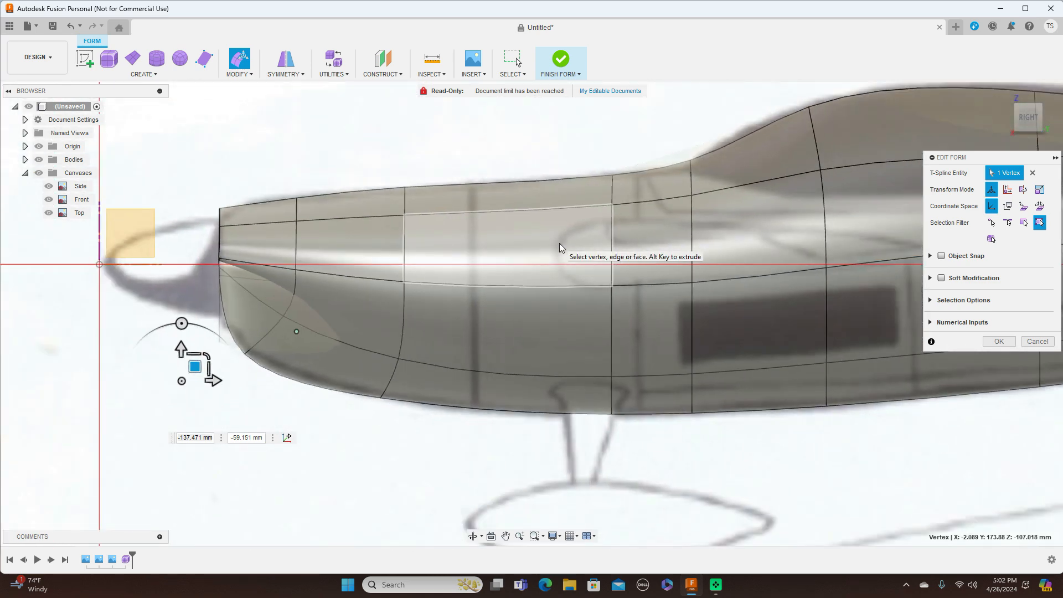
pyautogui.click(1032, 100)
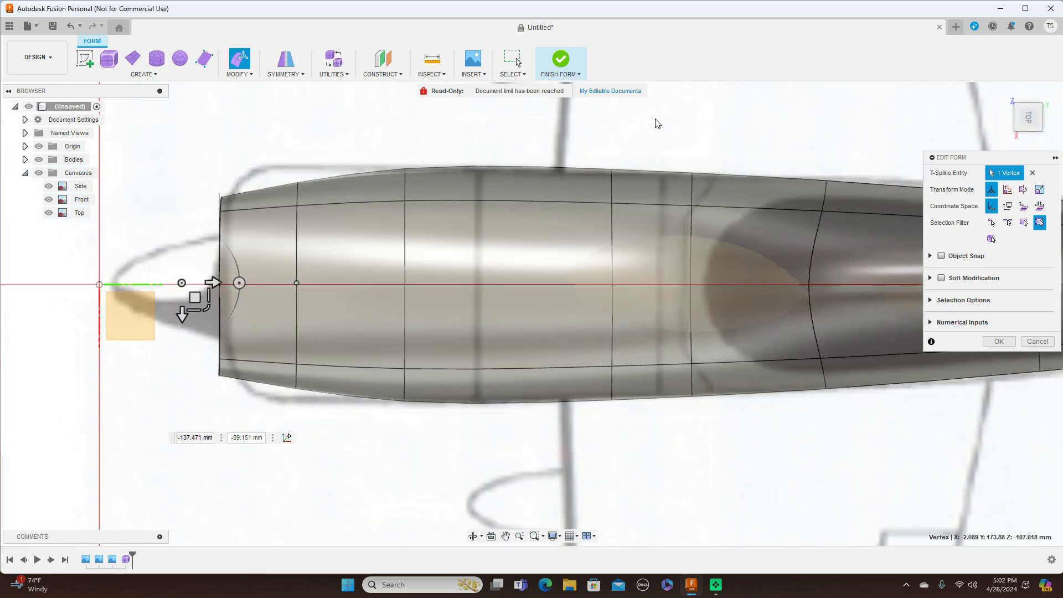
# Step: Scale the edge loop behind the nose to 1.101 and fit its upper and lower vertices to the sketch
pyautogui.doubleClick(297, 249)
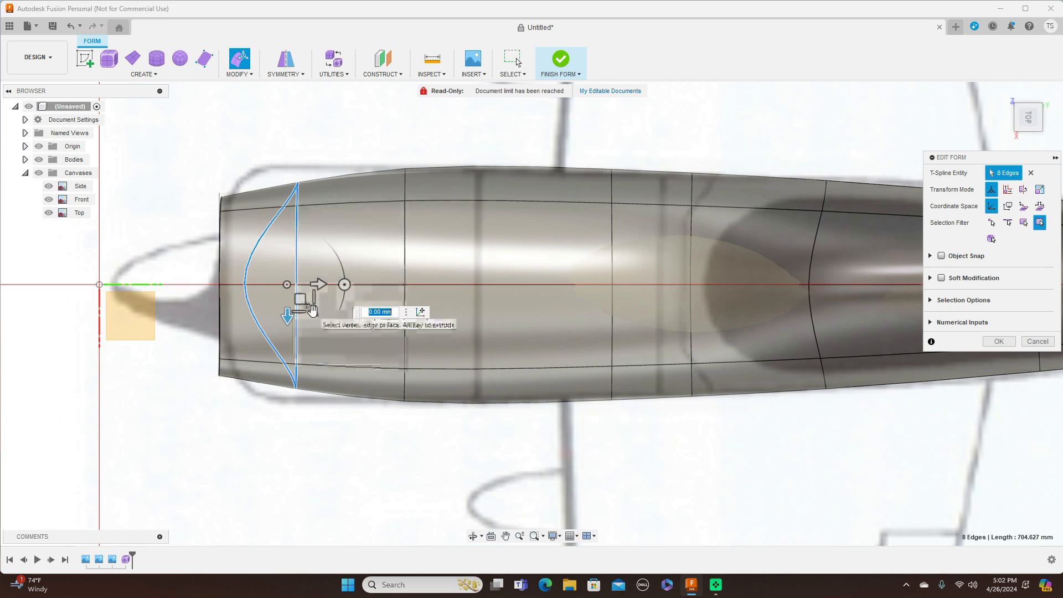
pyautogui.moveTo(314, 311); pyautogui.dragTo(312, 313)
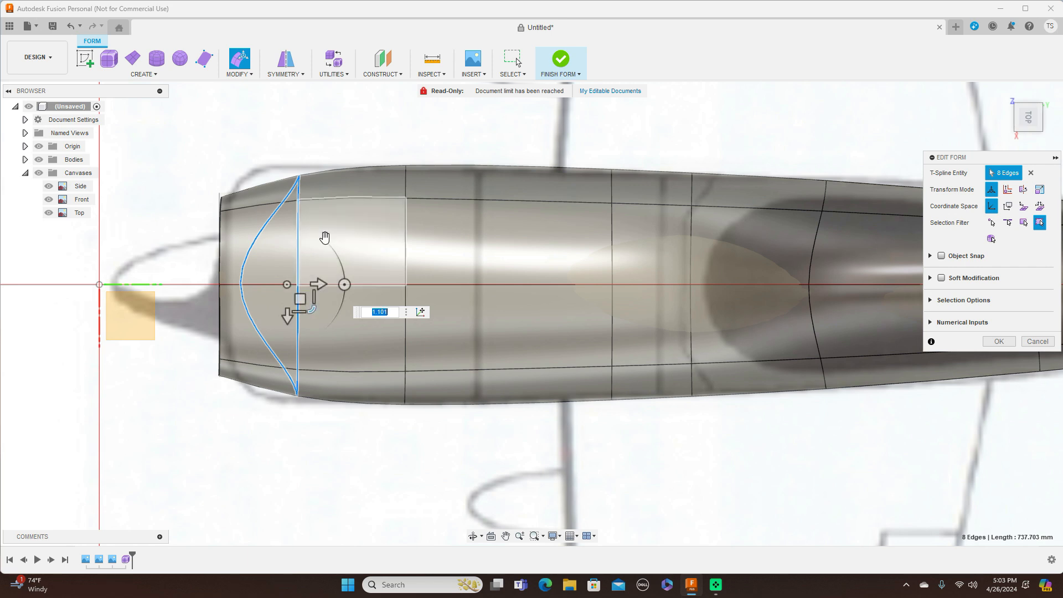
pyautogui.click(300, 176)
pyautogui.moveTo(312, 190)
pyautogui.mouseDown()
pyautogui.moveTo(309, 173)
pyautogui.moveTo(293, 184)
pyautogui.mouseUp()
pyautogui.click(297, 397)
pyautogui.moveTo(306, 409); pyautogui.dragTo(300, 415)
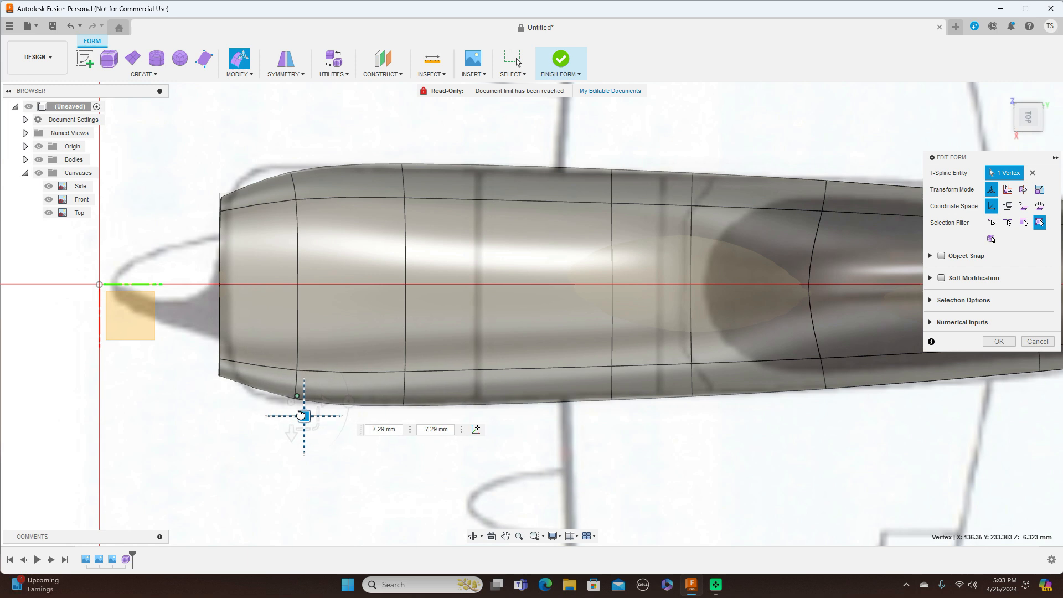
pyautogui.moveTo(301, 416); pyautogui.dragTo(303, 415)
# Step: Adjust the nose-top vertex to match both the side and top outlines
pyautogui.click(1030, 139)
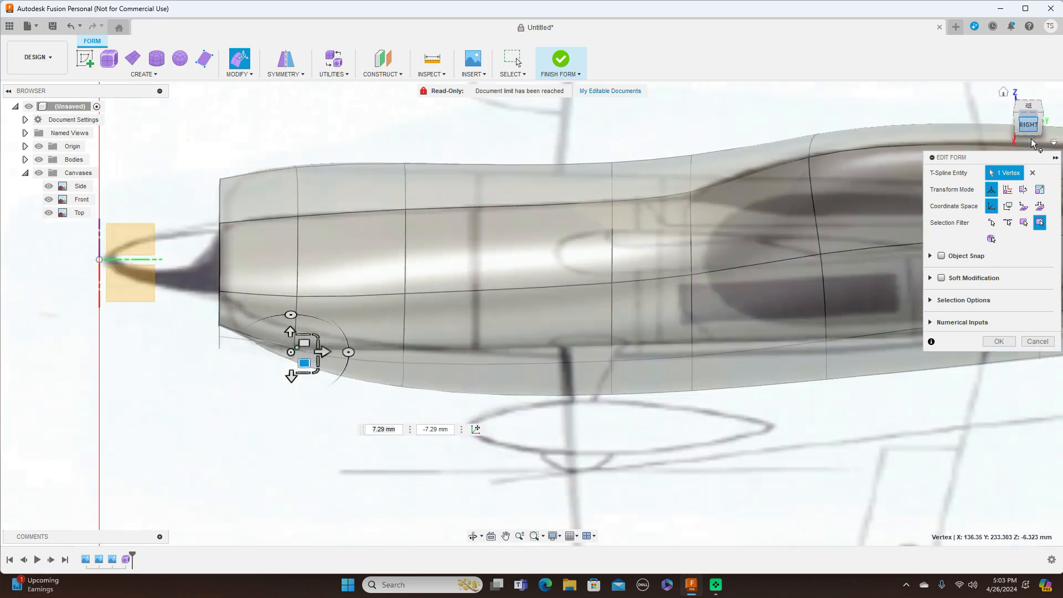
pyautogui.click(219, 208)
pyautogui.moveTo(232, 196); pyautogui.dragTo(241, 200)
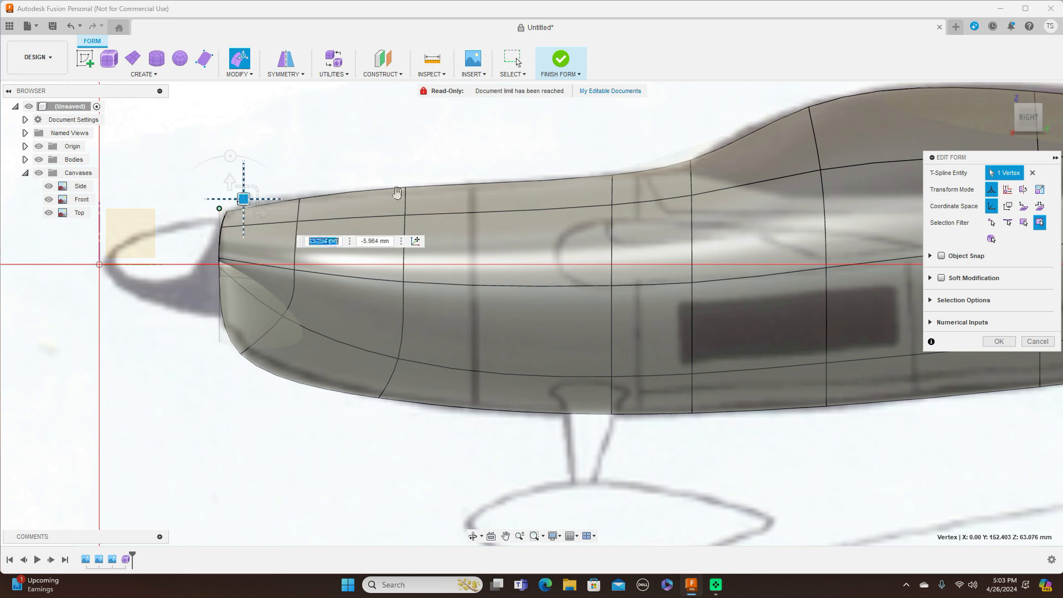
pyautogui.click(1027, 97)
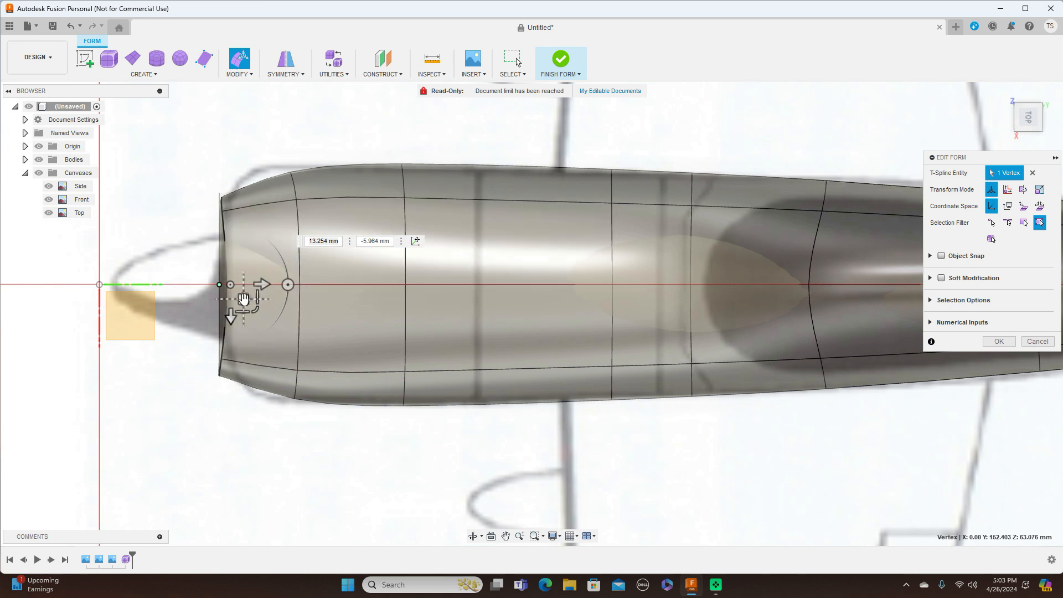
pyautogui.moveTo(242, 297); pyautogui.dragTo(235, 300)
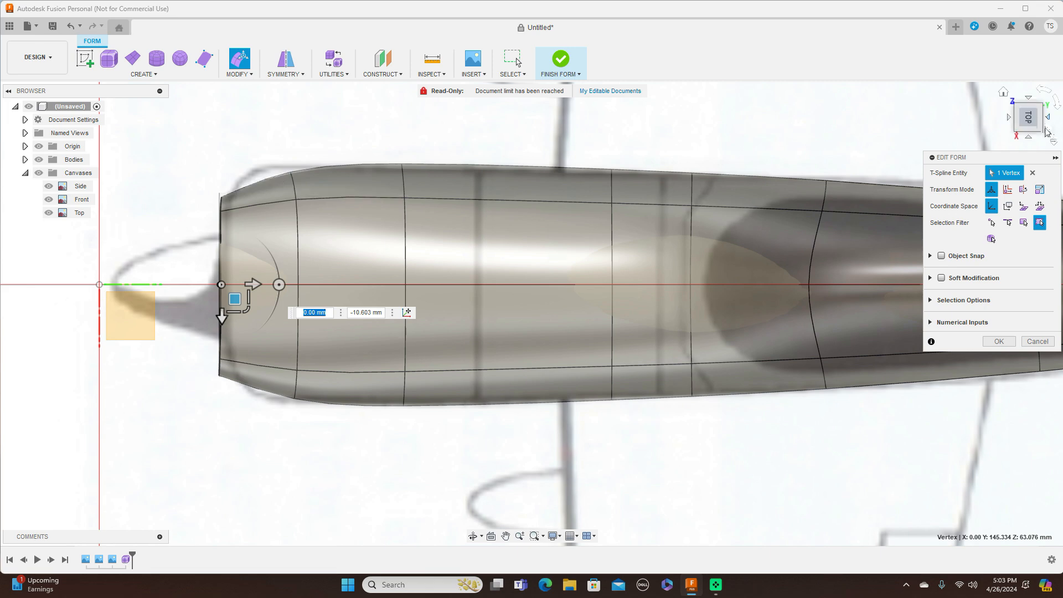
pyautogui.click(1030, 139)
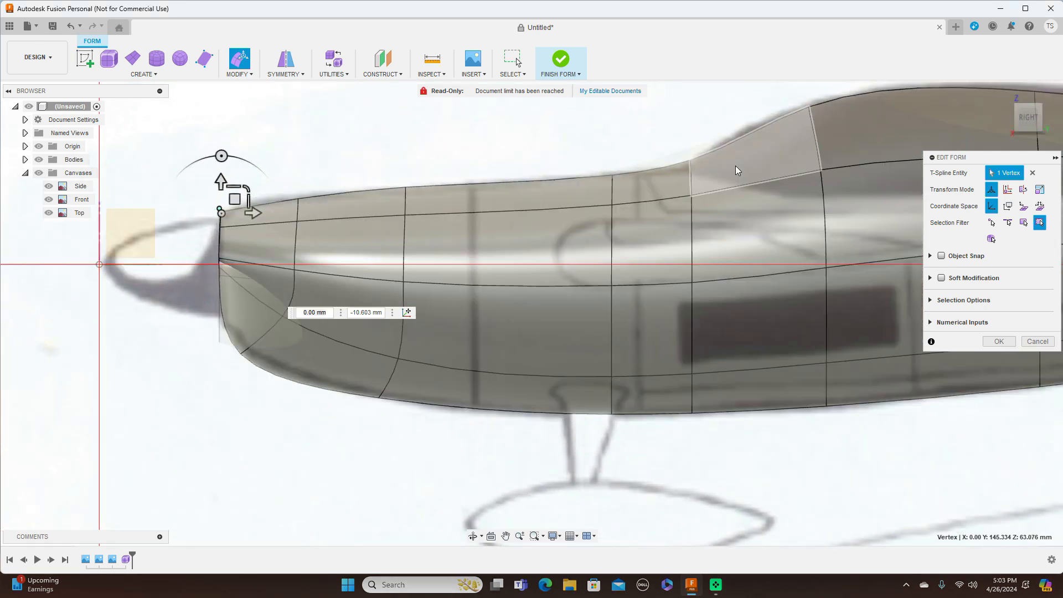
pyautogui.moveTo(235, 198); pyautogui.dragTo(232, 204)
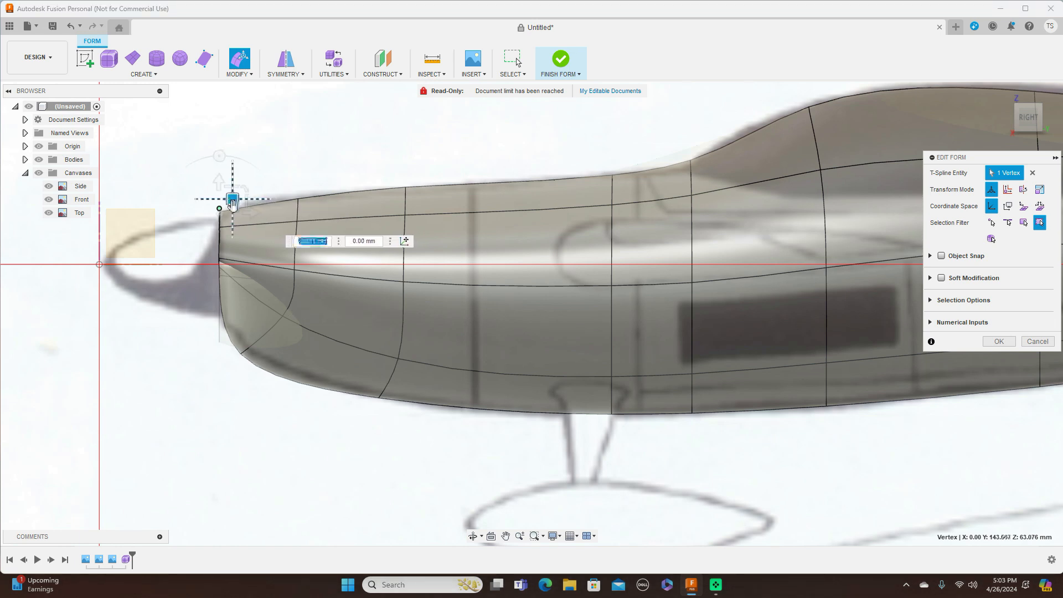
# Step: Select the edge loop just behind the nose in the top view
pyautogui.doubleClick(220, 246)
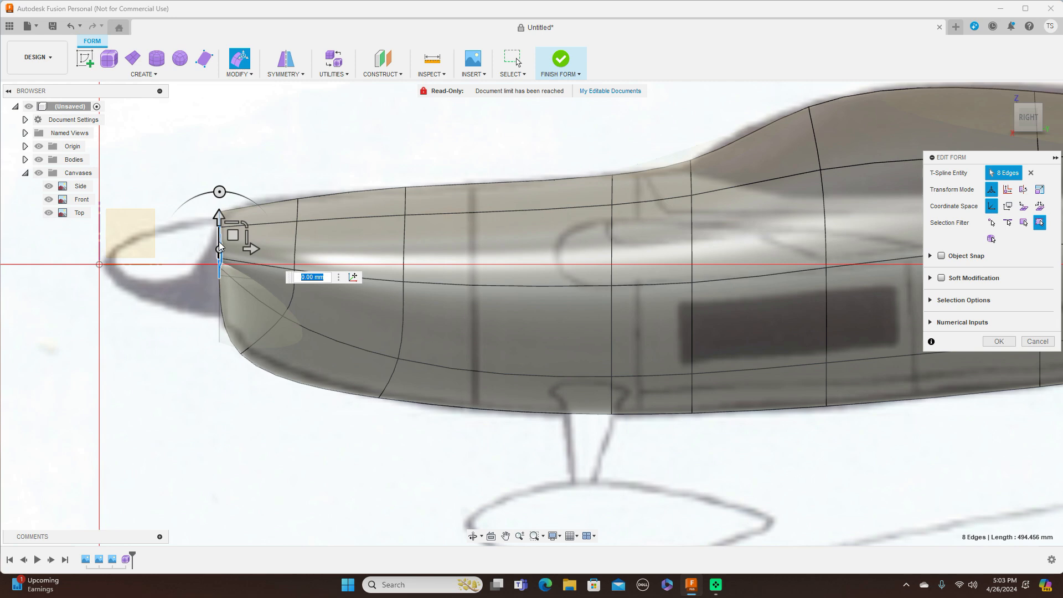
pyautogui.click(405, 140)
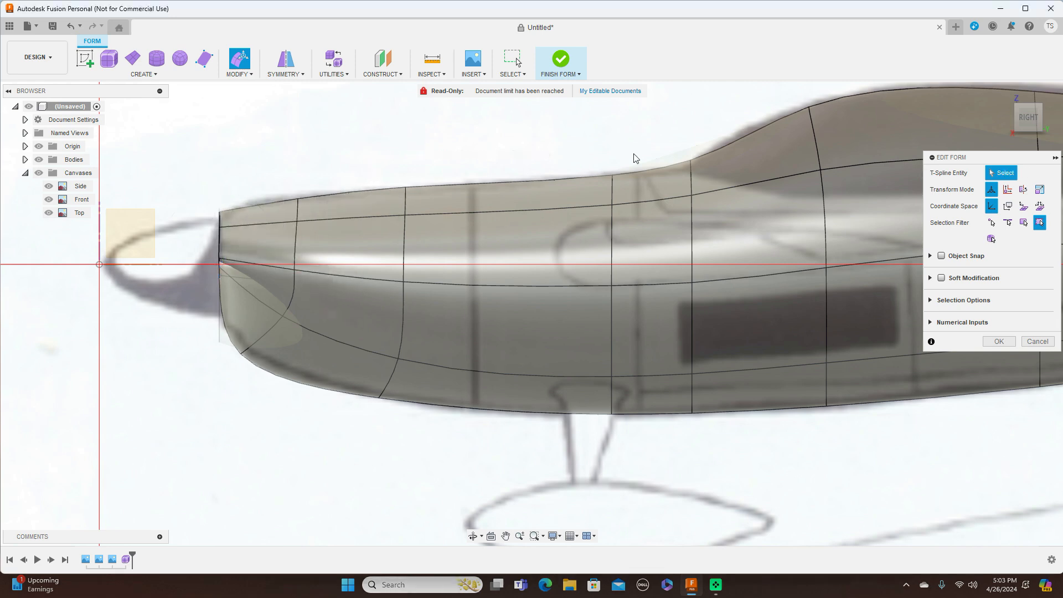
pyautogui.click(1027, 97)
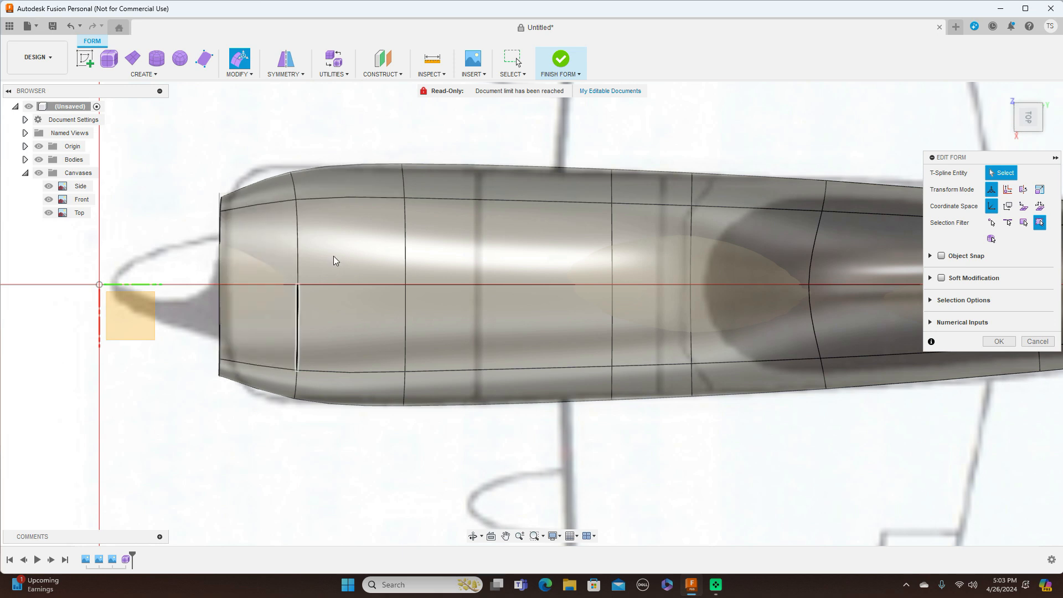
pyautogui.doubleClick(298, 258)
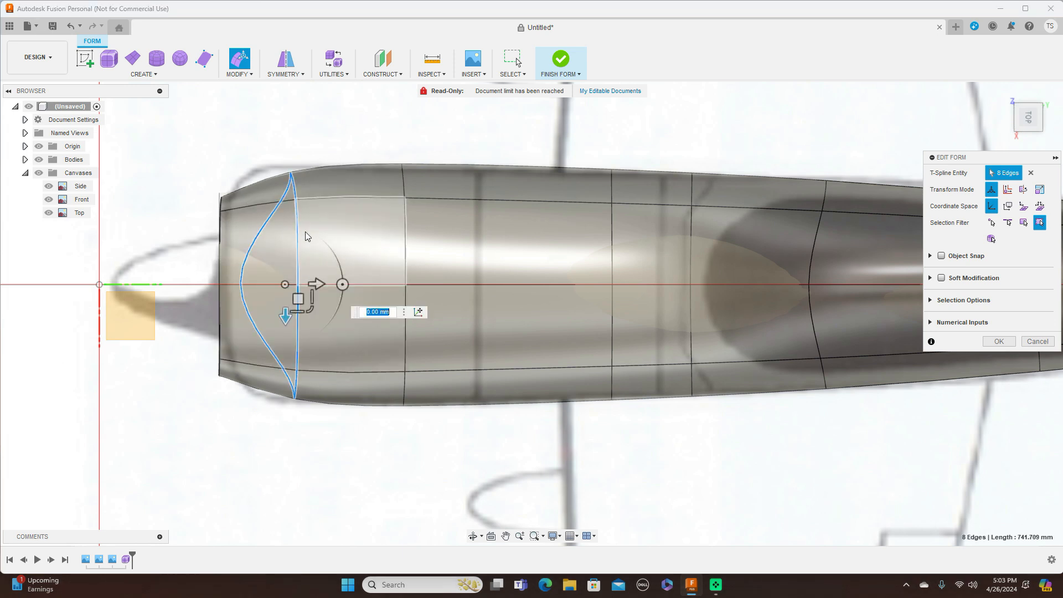
# Step: Insert another edge loop near the nose front, at -0.489
pyautogui.click(253, 79)
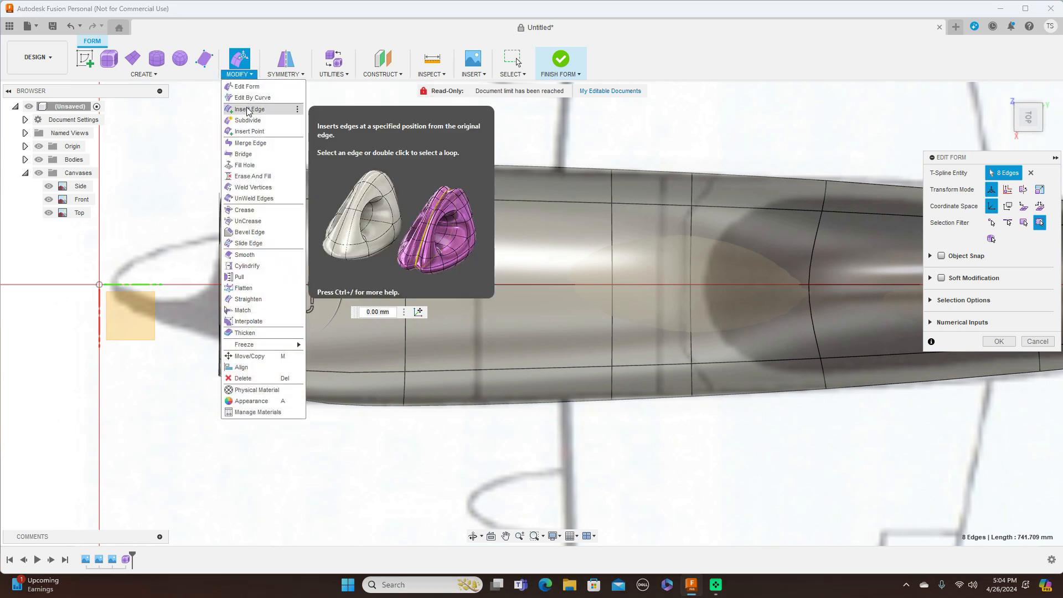
pyautogui.click(247, 109)
pyautogui.moveTo(297, 391); pyautogui.dragTo(191, 369)
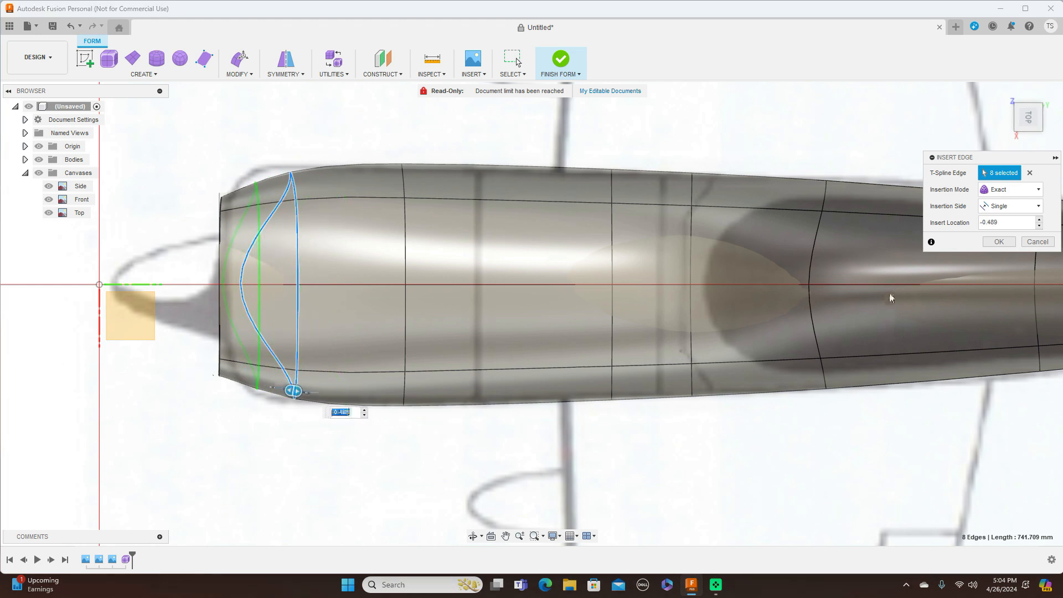
pyautogui.click(1005, 244)
# Step: Start Edit Form on the upper nose vertex
pyautogui.click(257, 184)
pyautogui.rightClick(257, 184)
pyautogui.click(330, 113)
# Step: Move the upper, lower and lower-corner nose vertices to fit the top outline
pyautogui.moveTo(269, 197); pyautogui.dragTo(267, 175)
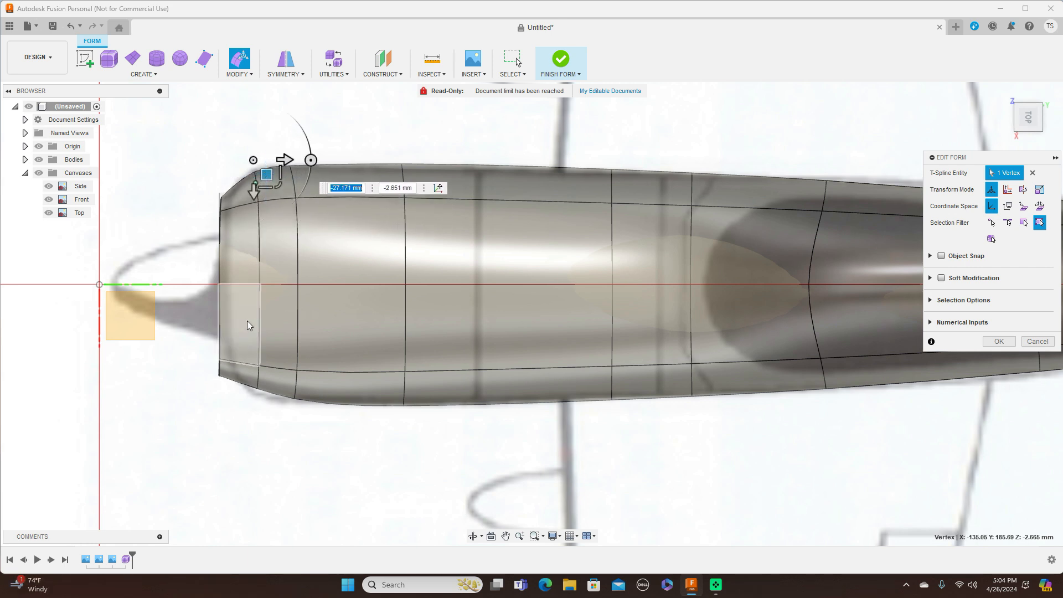
pyautogui.click(257, 389)
pyautogui.moveTo(269, 401); pyautogui.dragTo(268, 417)
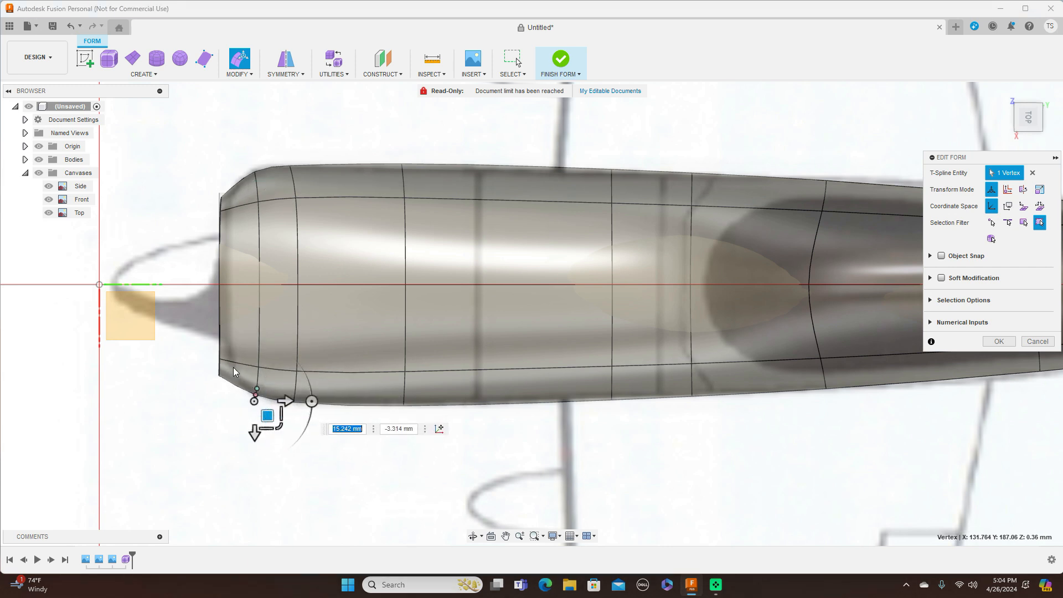
pyautogui.click(228, 378)
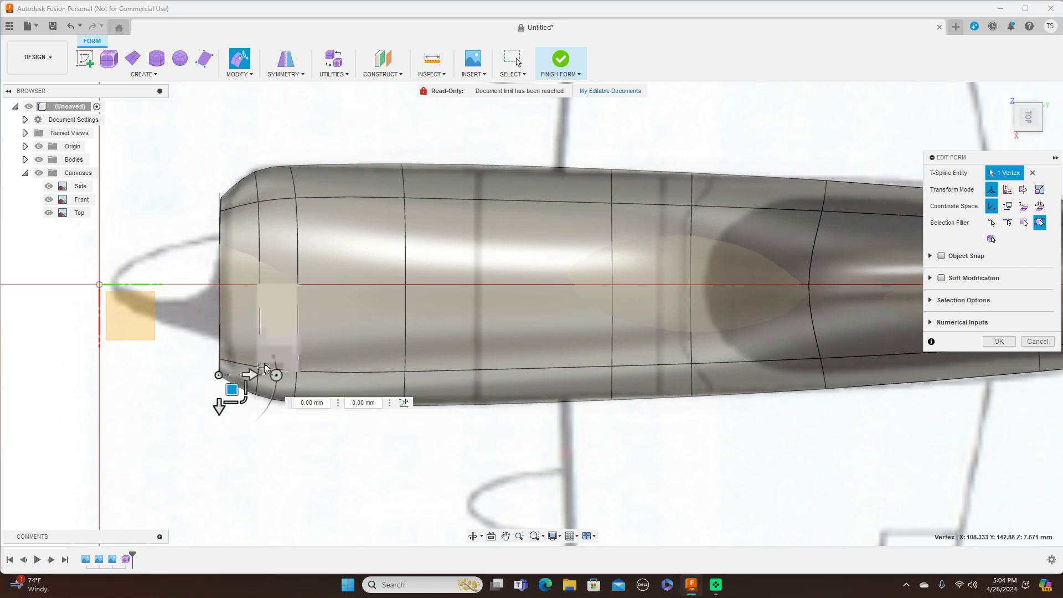
pyautogui.moveTo(232, 393); pyautogui.dragTo(234, 395)
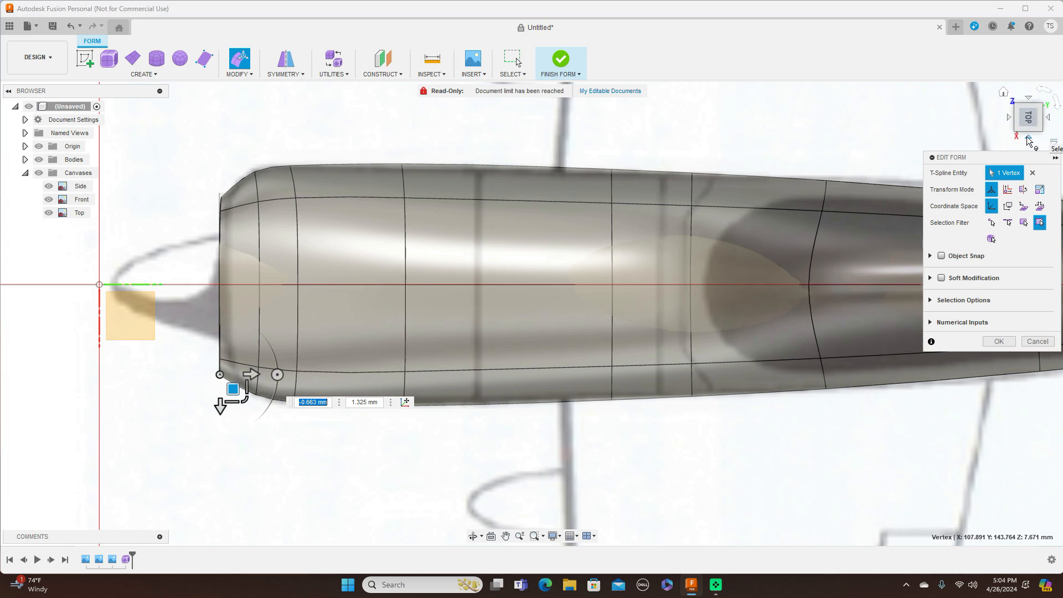
# Step: In side view, raise the nose-top vertex and nudge the front vertex down and back
pyautogui.click(1029, 140)
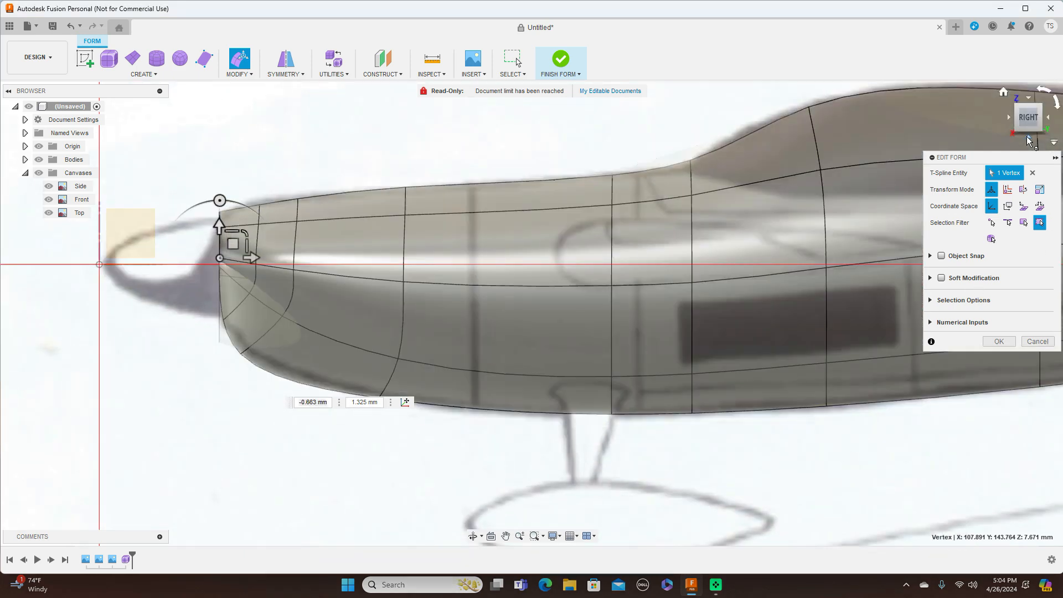
pyautogui.click(259, 207)
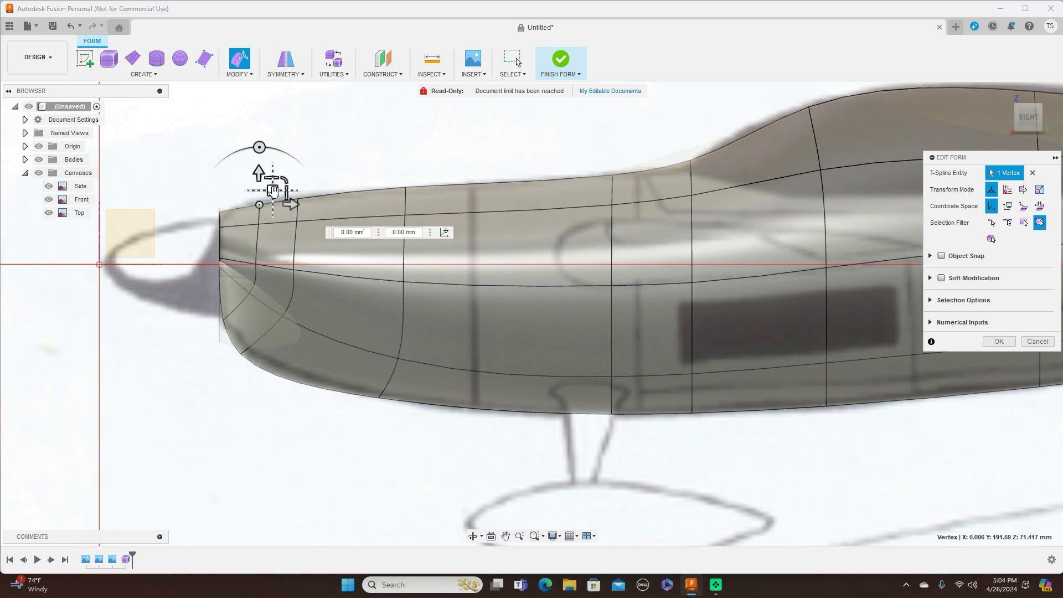
pyautogui.moveTo(272, 188); pyautogui.dragTo(271, 181)
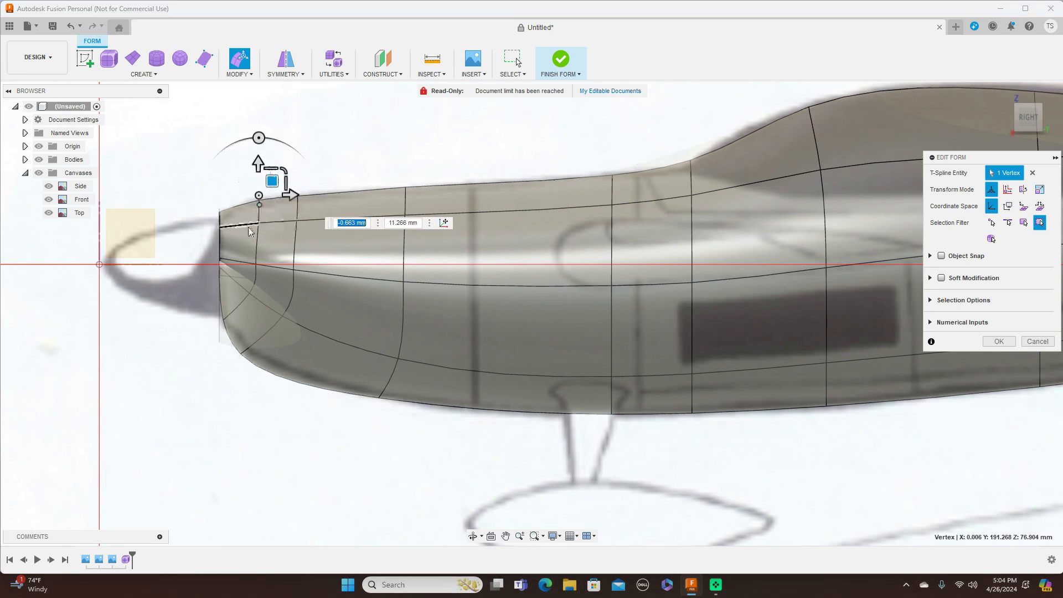
pyautogui.click(219, 212)
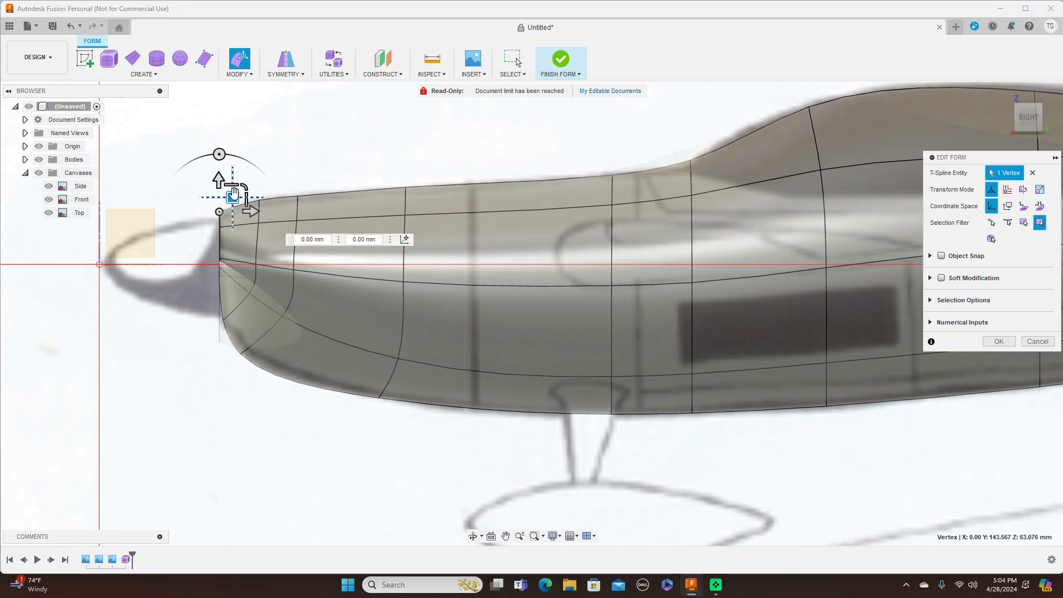
pyautogui.moveTo(235, 195); pyautogui.dragTo(237, 196)
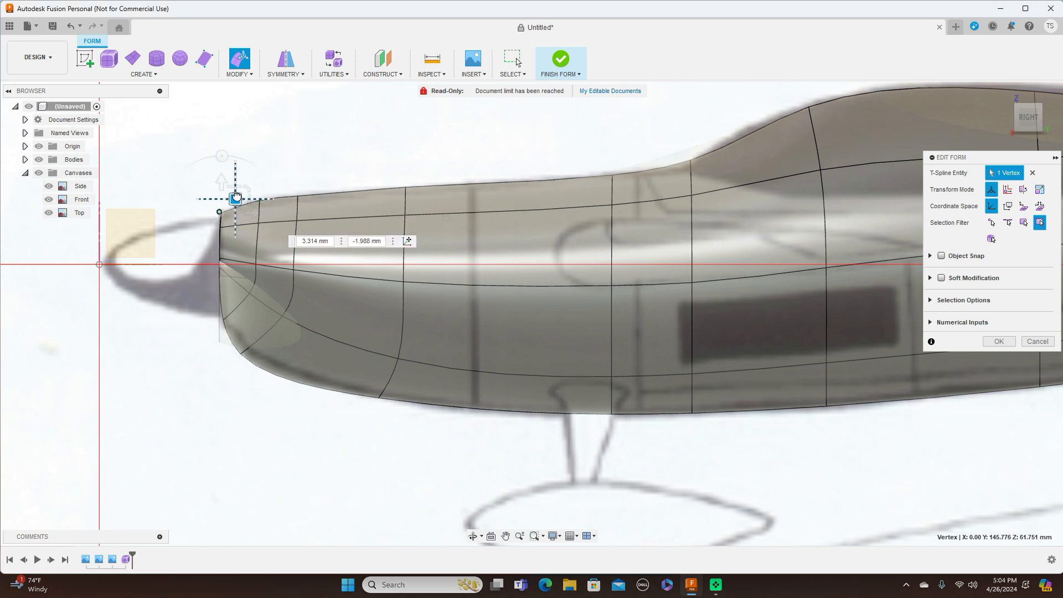
pyautogui.scroll(-3, 609, 349)
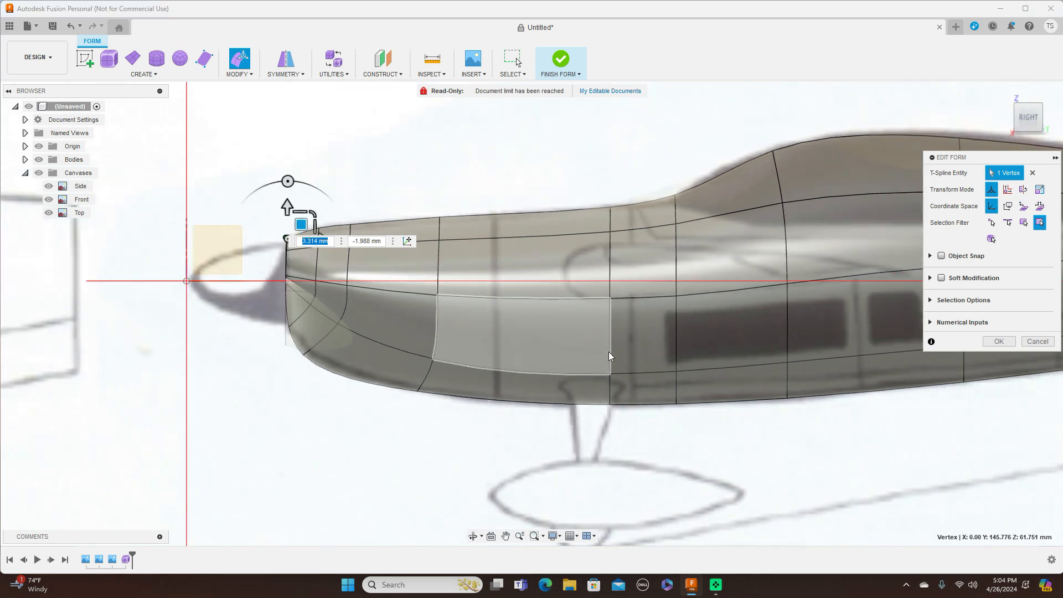
# Step: Check the nose from top, left, bottom and right views, then apply the vertex edits
pyautogui.click(1029, 98)
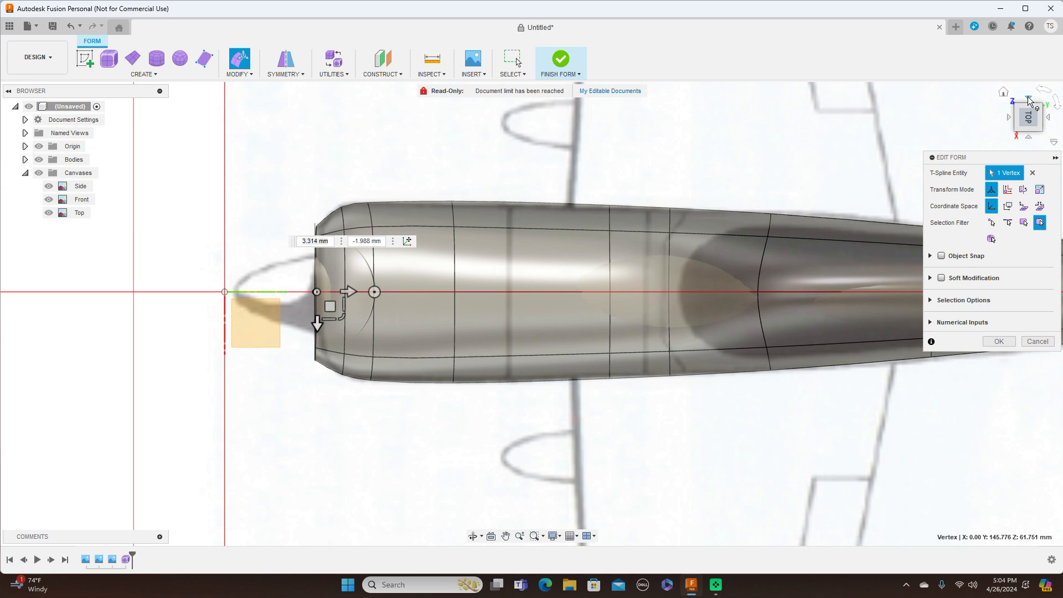
pyautogui.click(1029, 101)
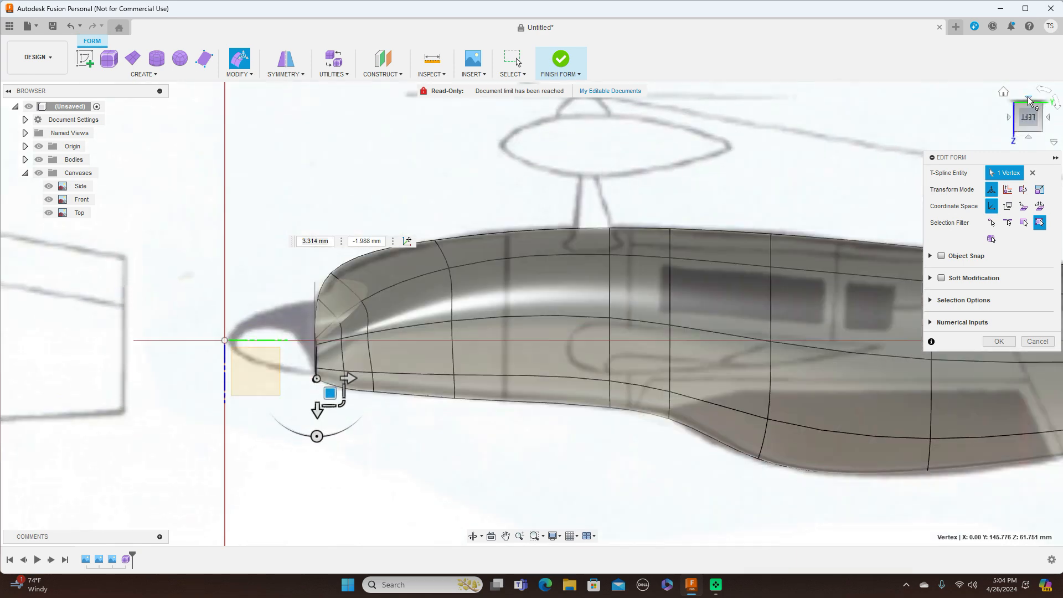
pyautogui.click(1029, 100)
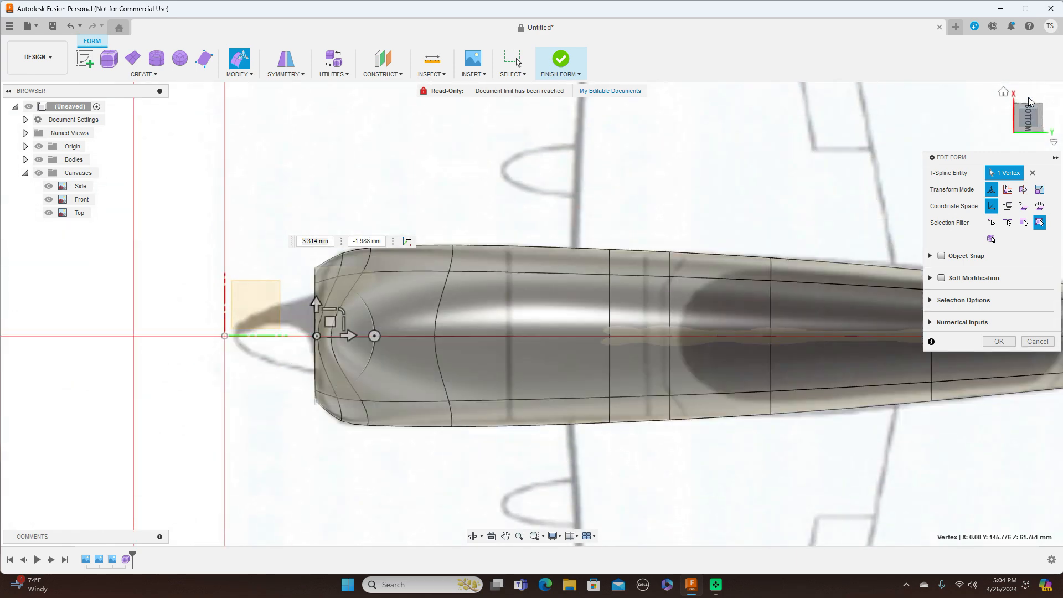
pyautogui.click(1028, 100)
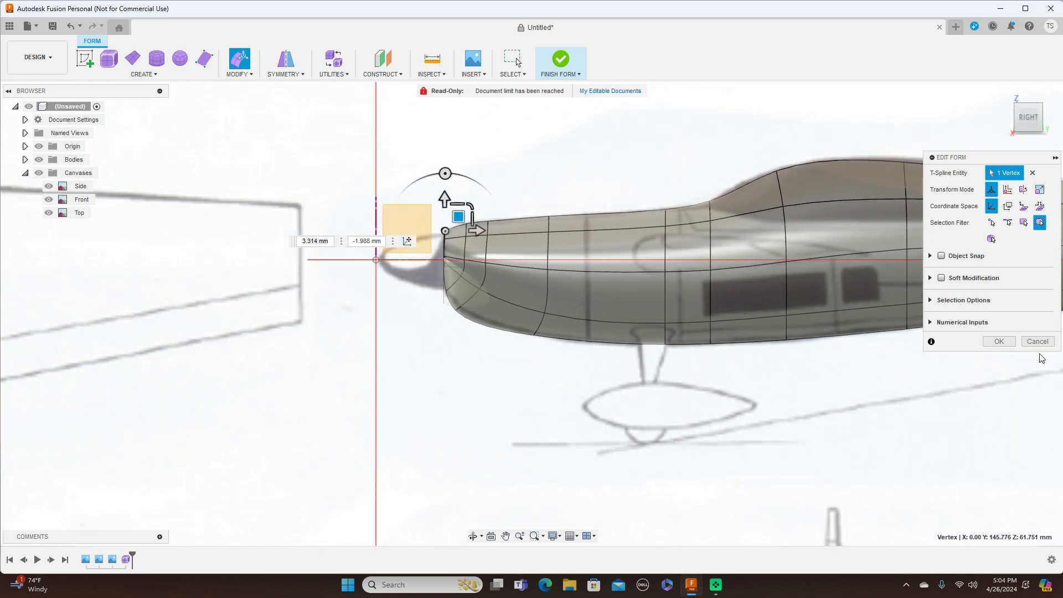
pyautogui.click(1000, 341)
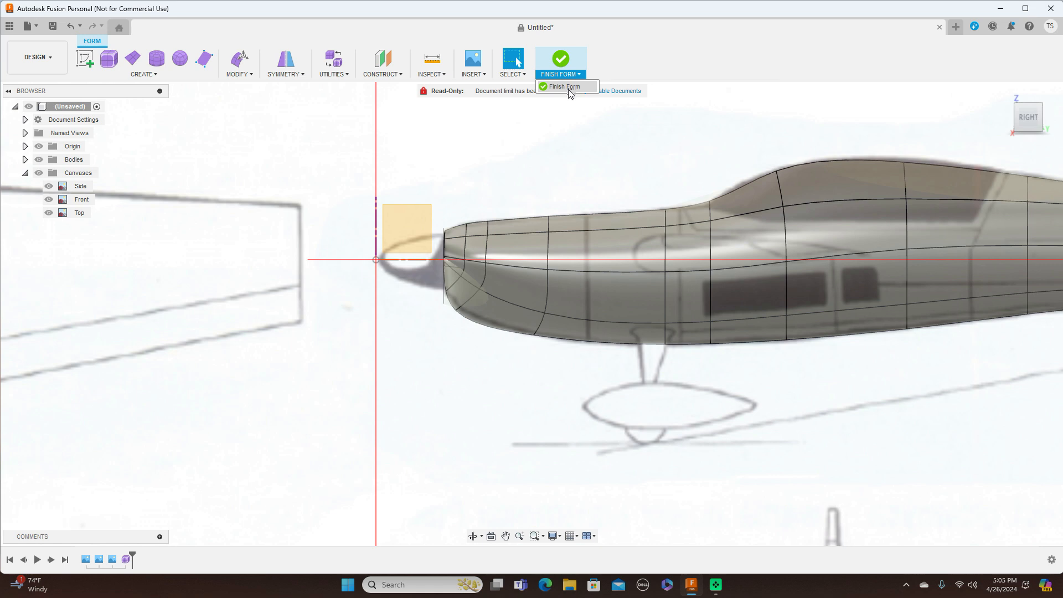
# Step: Finish the form, hide the canvases and origin, and inspect the fuselage shape
pyautogui.click(561, 61)
pyautogui.moveTo(535, 133); pyautogui.dragTo(278, 168, button='middle')
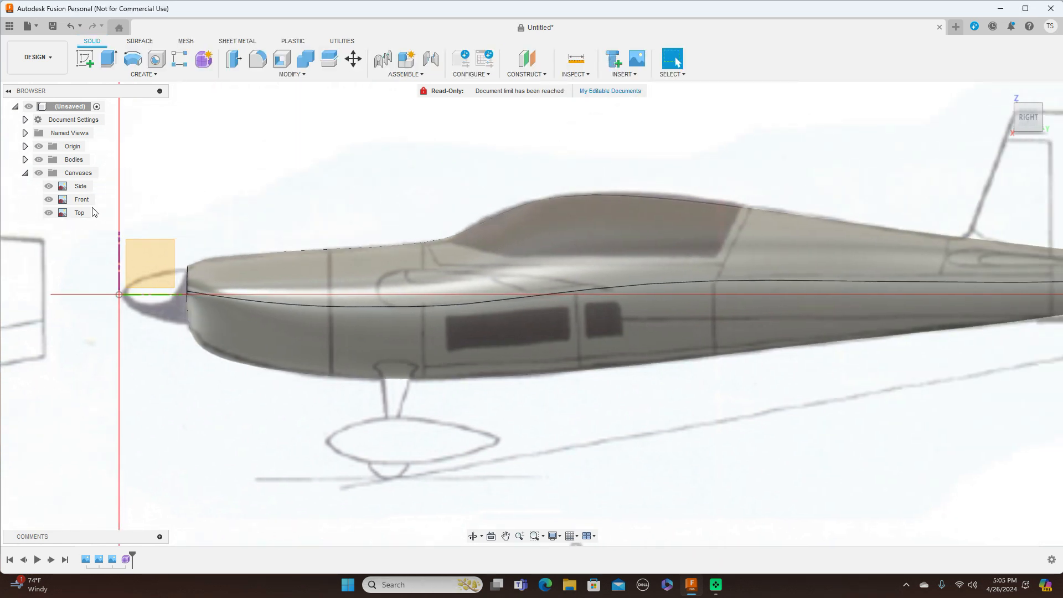
pyautogui.click(38, 174)
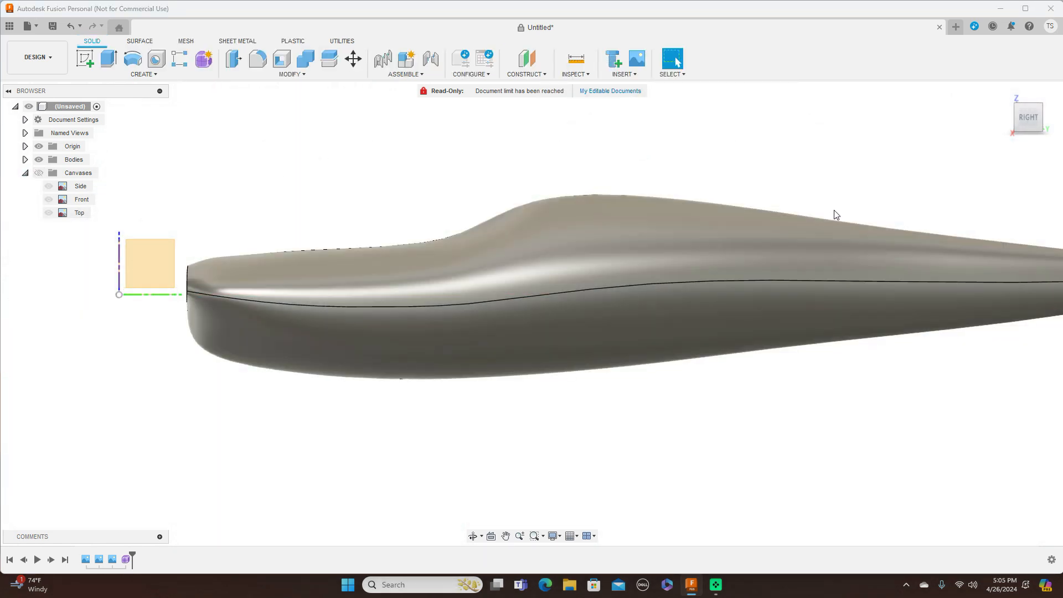
pyautogui.click(39, 146)
pyautogui.moveTo(1025, 105)
pyautogui.mouseDown()
pyautogui.moveTo(1032, 145)
pyautogui.moveTo(1056, 129)
pyautogui.moveTo(1050, 107)
pyautogui.moveTo(1001, 114)
pyautogui.mouseUp()
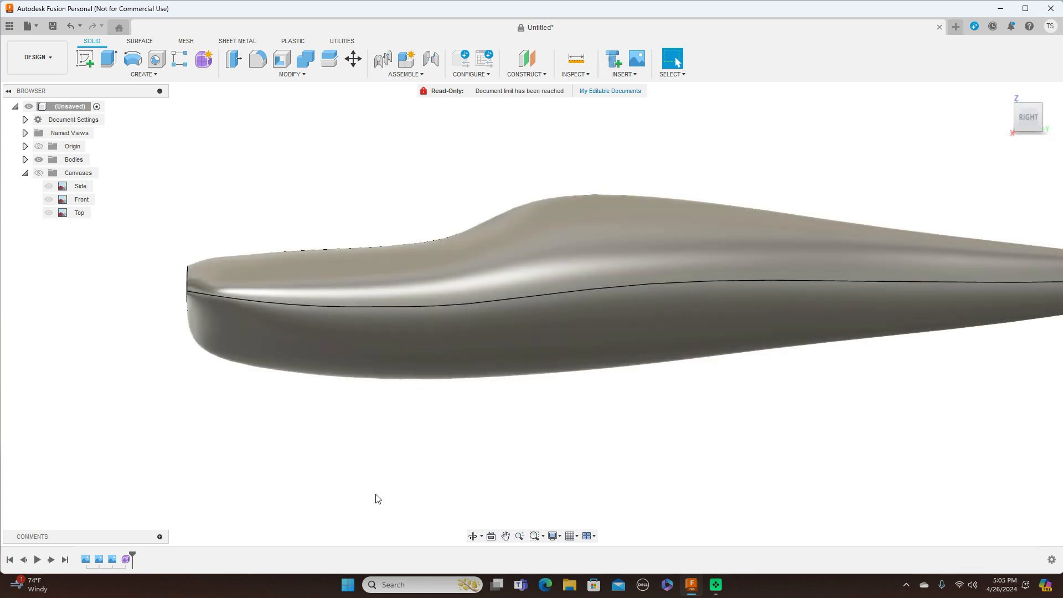
# Step: Reopen the fuselage Form feature from the timeline for editing
pyautogui.click(126, 560)
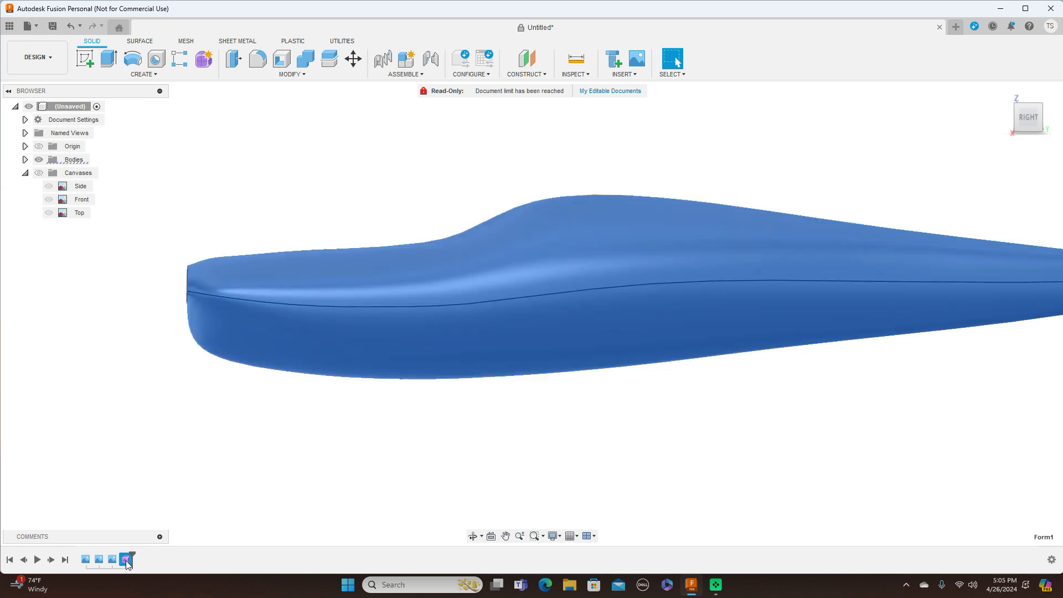
pyautogui.rightClick(126, 560)
pyautogui.click(181, 451)
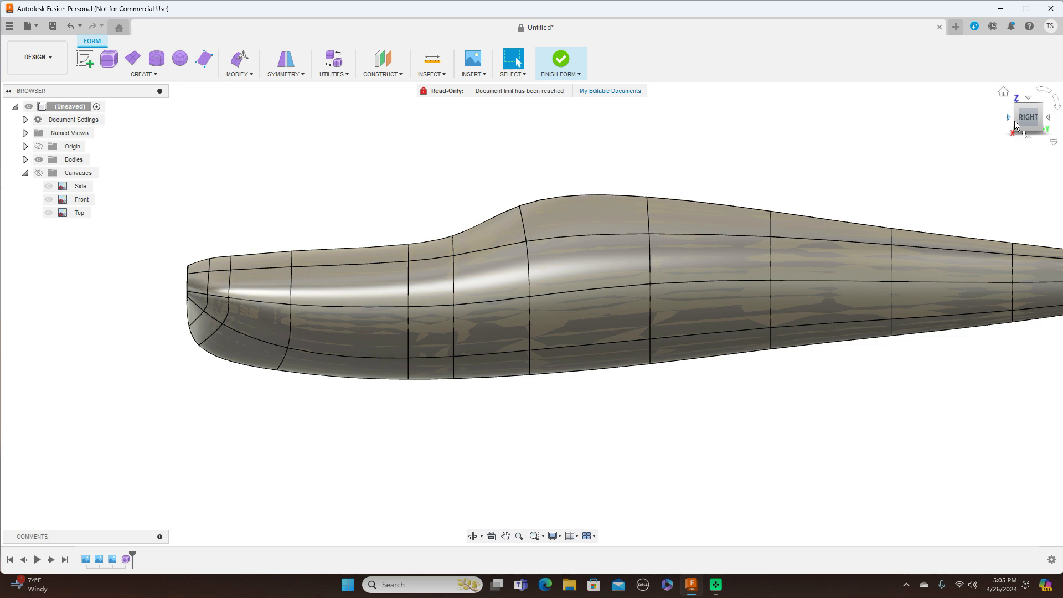
# Step: In side view, move one nose vertex back and slightly up with Edit Form
pyautogui.moveTo(1019, 121)
pyautogui.mouseDown()
pyautogui.moveTo(1062, 124)
pyautogui.moveTo(1013, 119)
pyautogui.mouseUp()
pyautogui.keyDown('shift'); pyautogui.moveTo(632, 326); pyautogui.dragTo(572, 327, button='middle'); pyautogui.keyUp('shift')
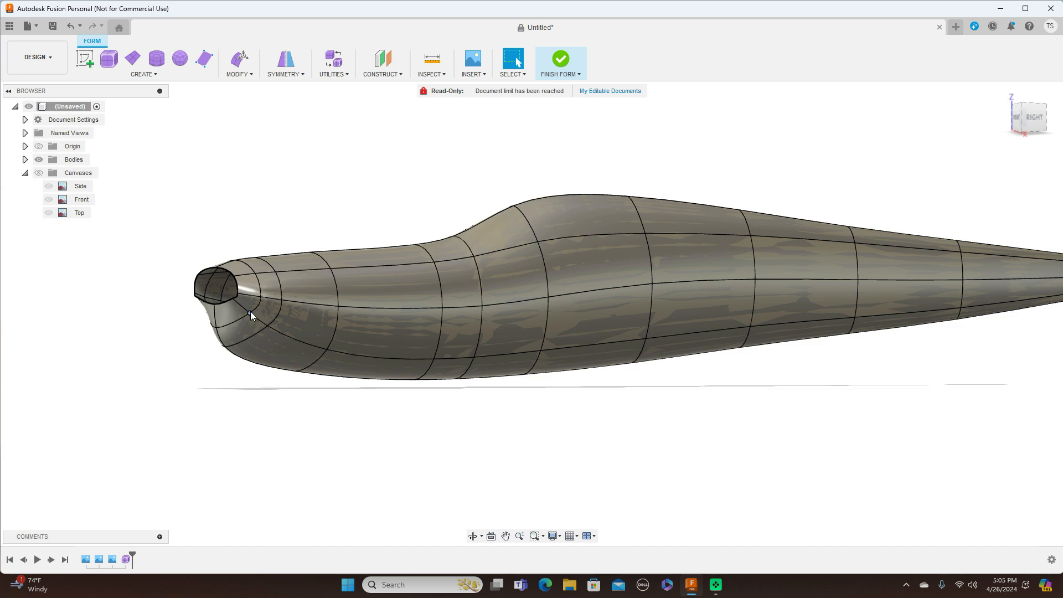
pyautogui.rightClick(803, 138)
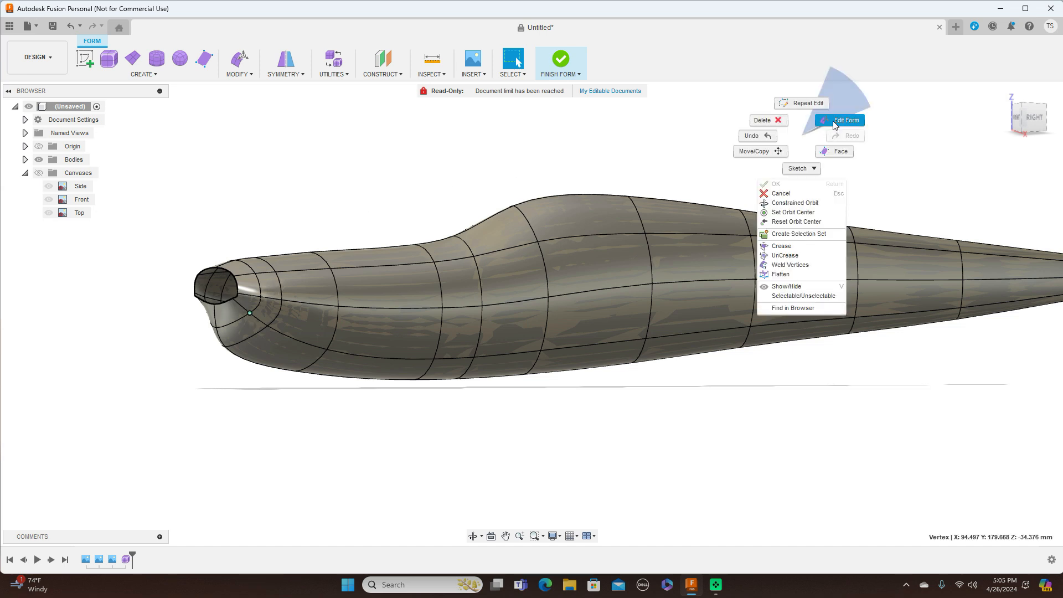
pyautogui.click(836, 121)
pyautogui.click(1031, 117)
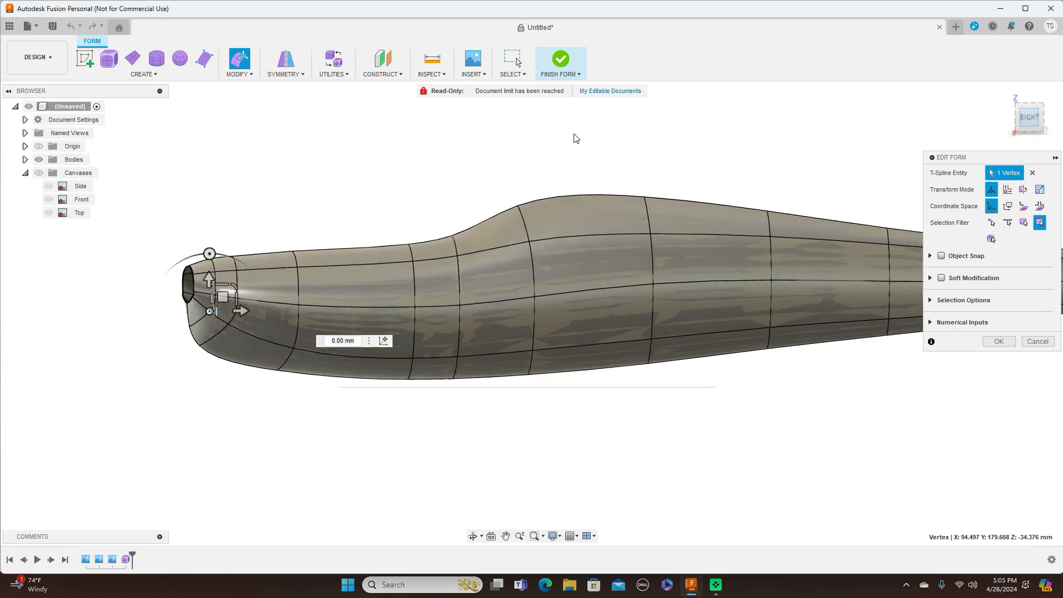
pyautogui.moveTo(216, 294); pyautogui.dragTo(206, 294)
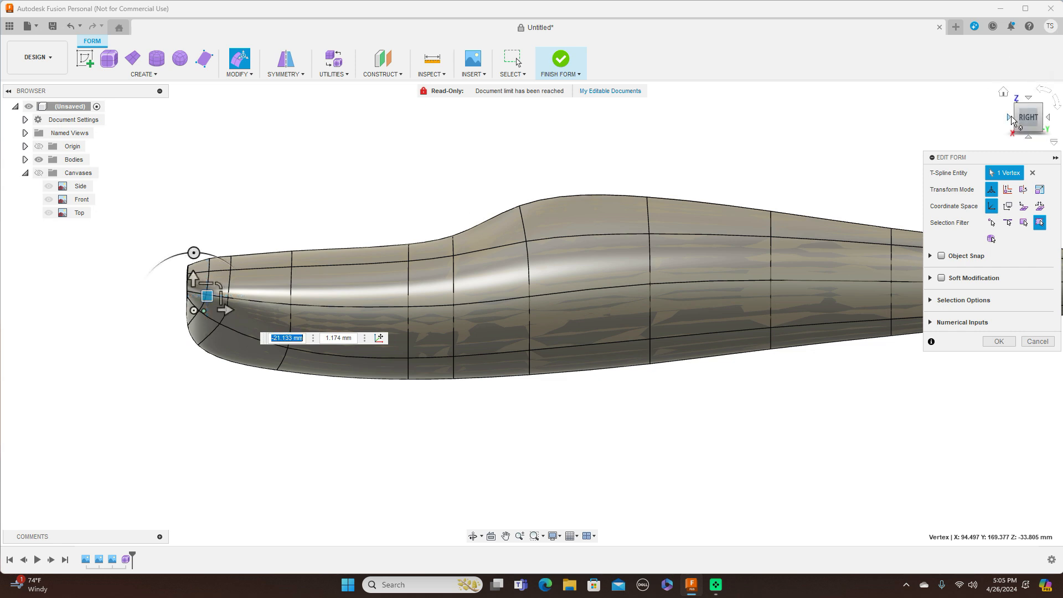
# Step: From the front, shift the opposite nose vertex to mirror it (-1.174 mm, -18.784 mm) and apply
pyautogui.click(1009, 118)
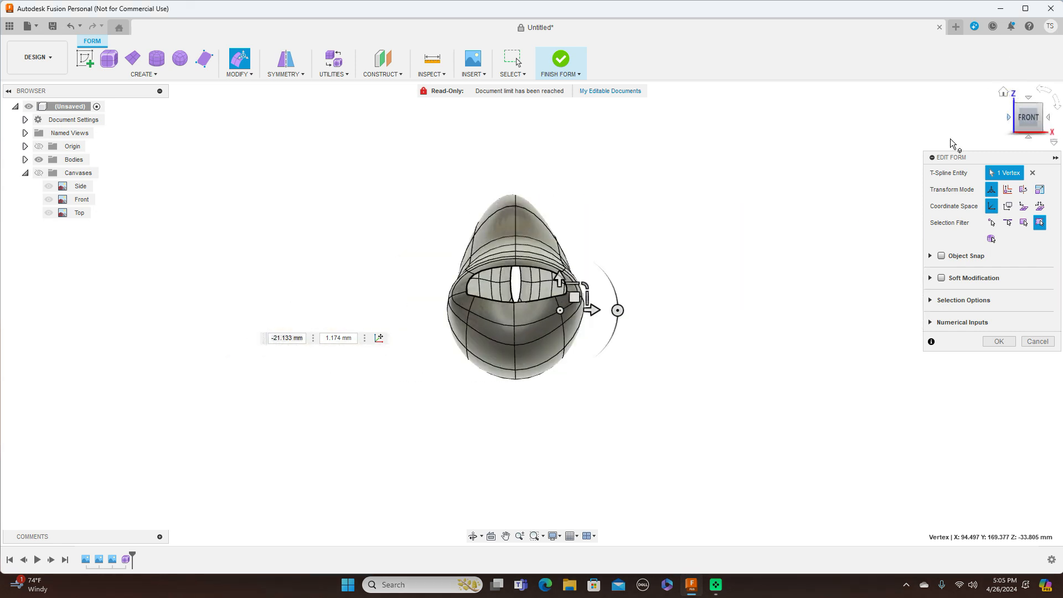
pyautogui.click(470, 311)
pyautogui.moveTo(483, 298); pyautogui.dragTo(483, 309)
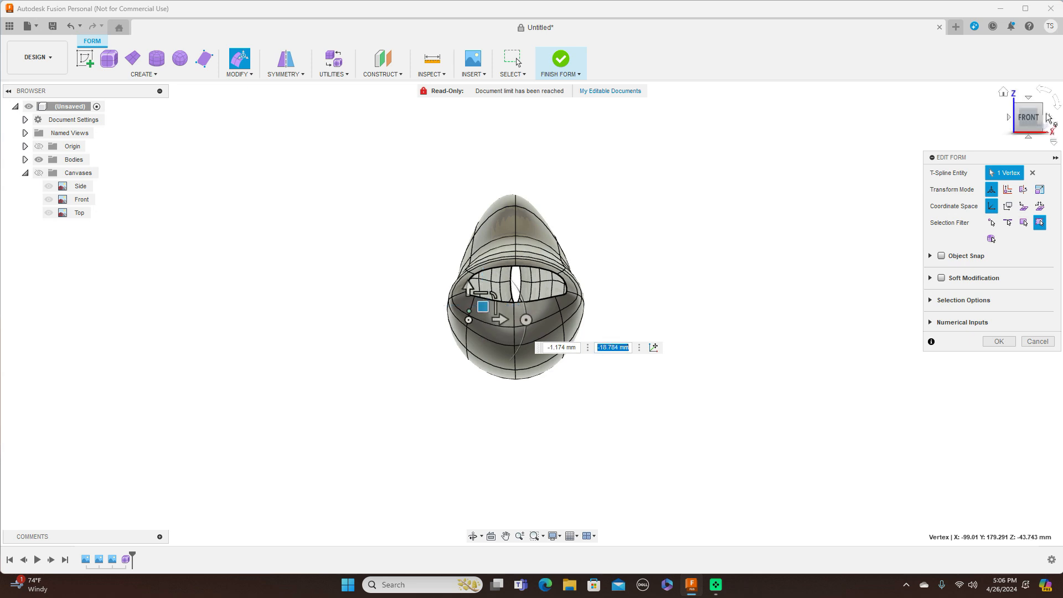
pyautogui.click(1049, 119)
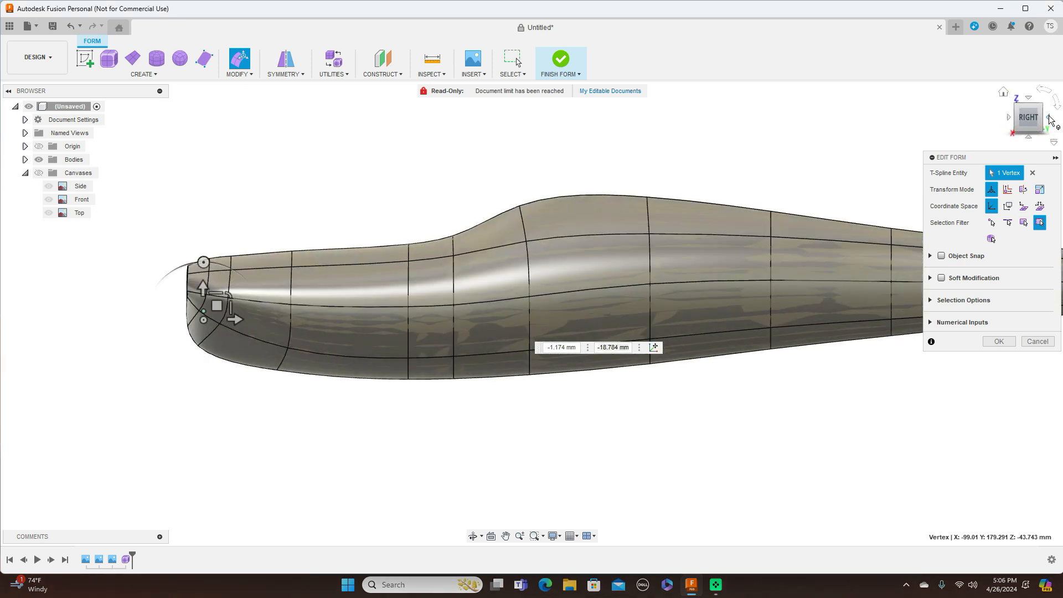
pyautogui.scroll(-2, 425, 181)
pyautogui.scroll(2, 426, 180)
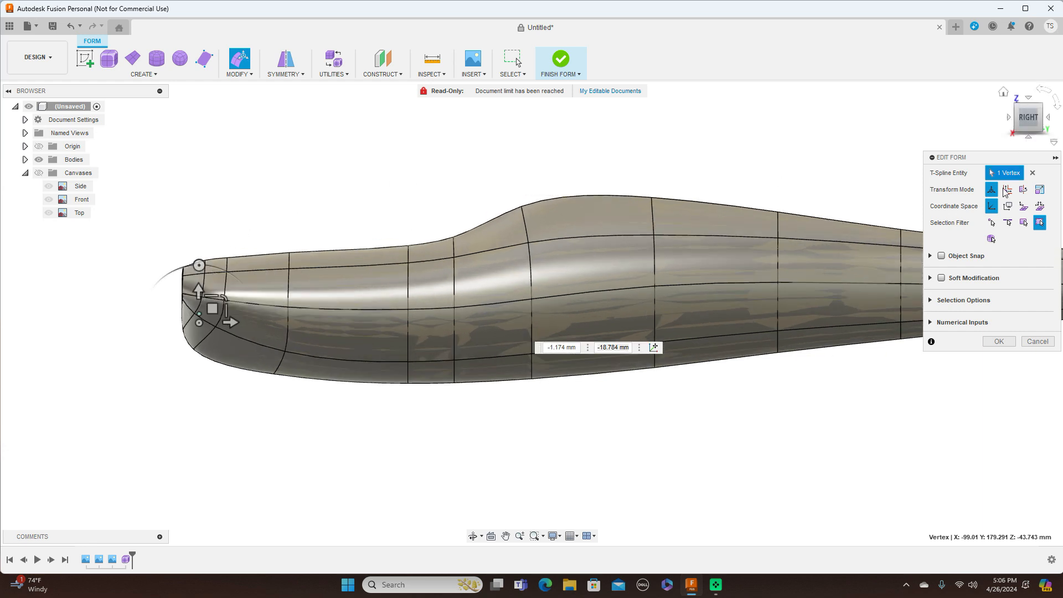
pyautogui.click(999, 341)
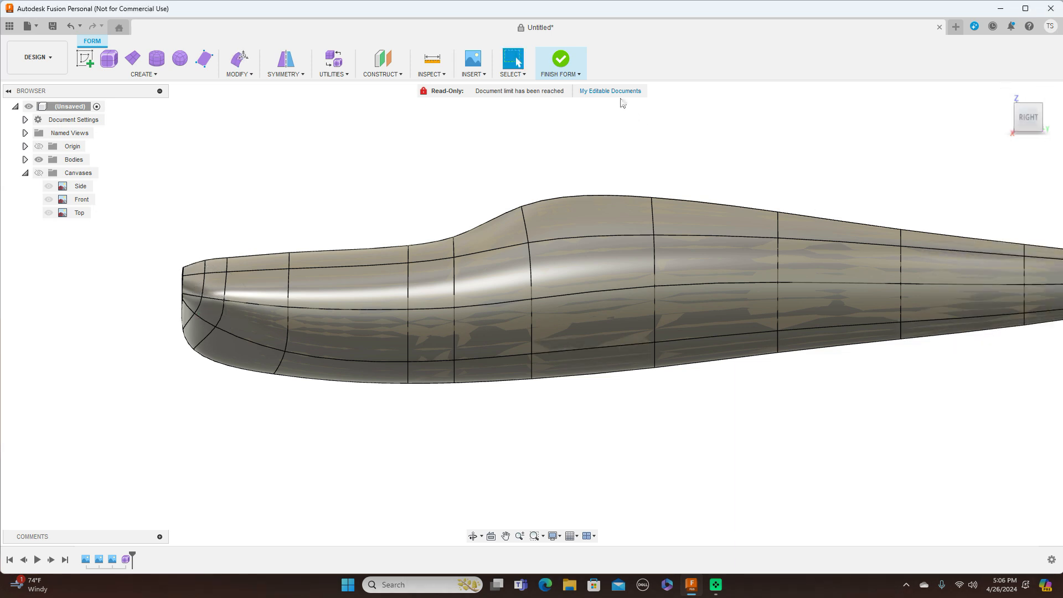
# Step: Inspect the nose from below, then finish the form into a smooth body
pyautogui.moveTo(1016, 119); pyautogui.dragTo(1060, 114)
pyautogui.click(1033, 119)
pyautogui.click(572, 75)
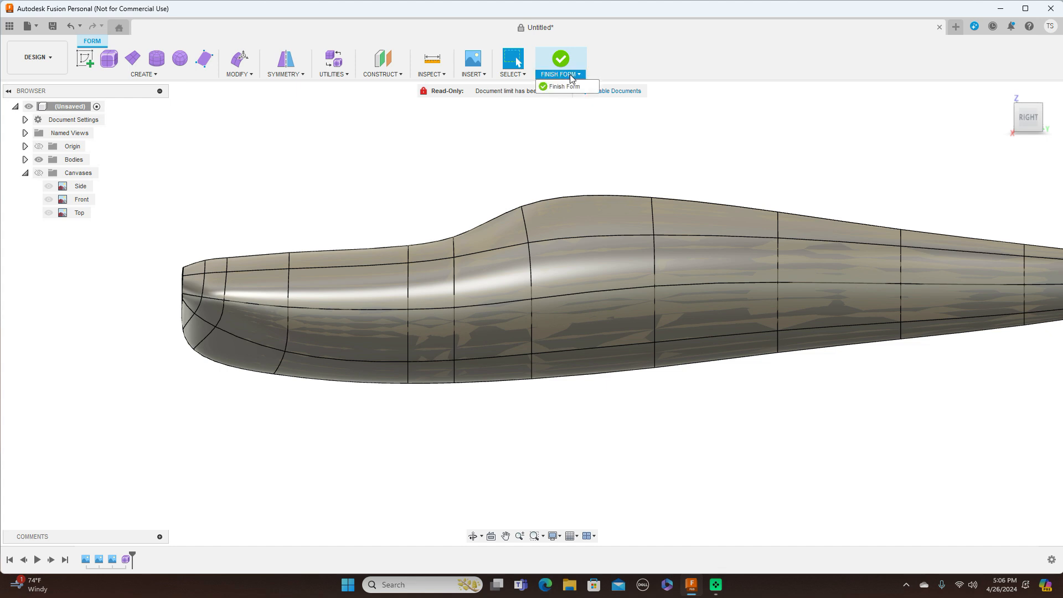
pyautogui.click(562, 91)
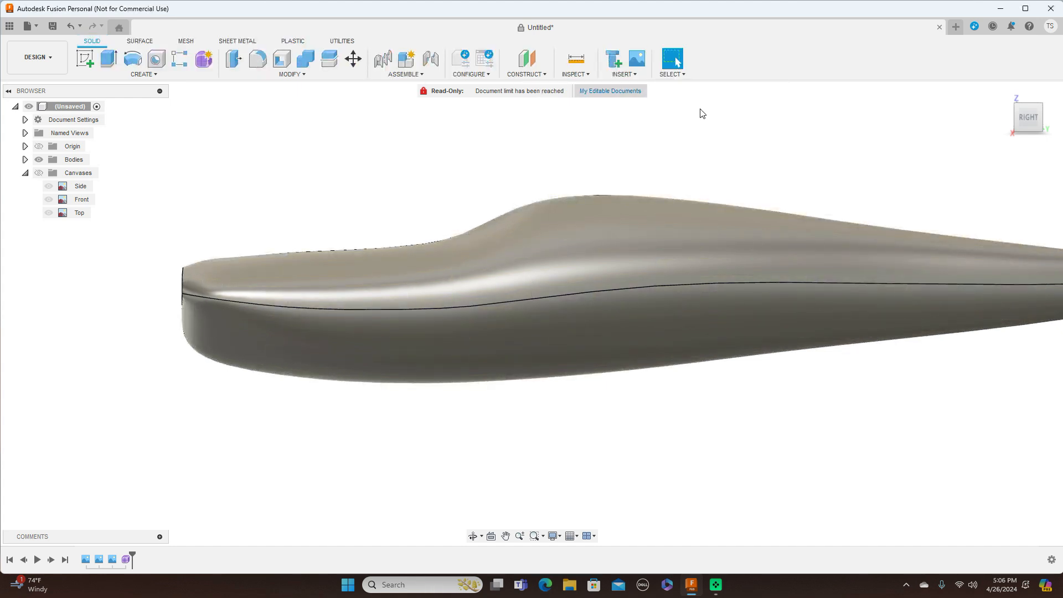
# Step: Center the smooth fuselage and review it from the top and side views
pyautogui.scroll(-2, 807, 135)
pyautogui.moveTo(851, 136); pyautogui.dragTo(759, 156, button='middle')
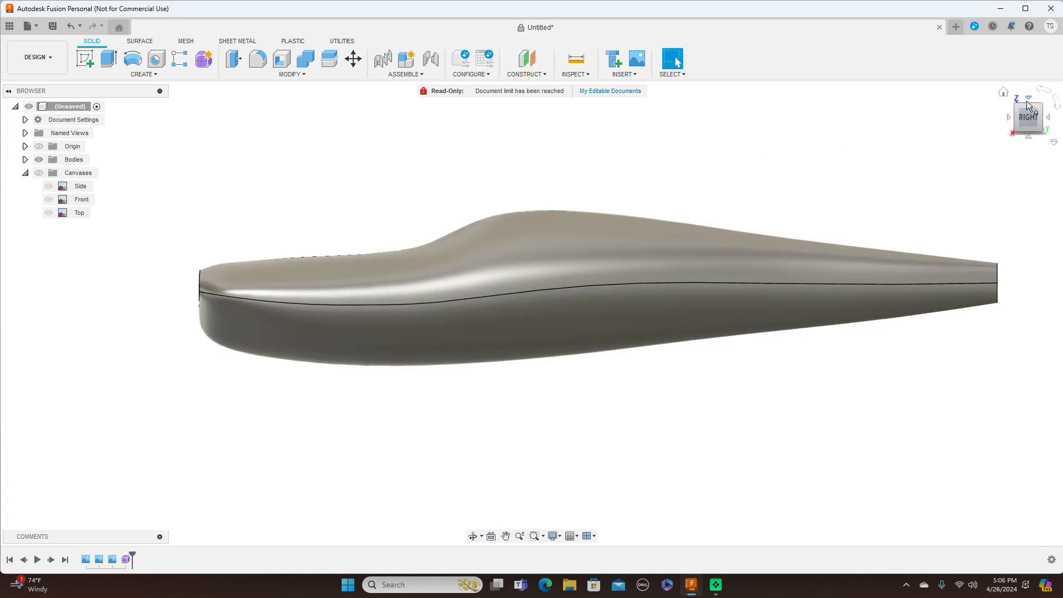
pyautogui.click(1028, 103)
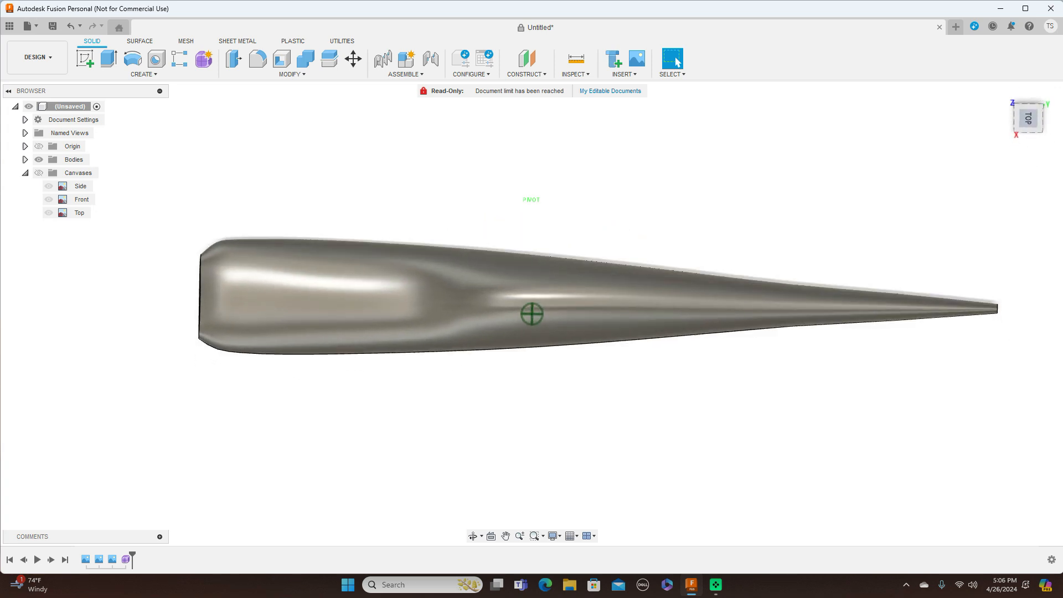
pyautogui.moveTo(1028, 145)
pyautogui.mouseDown()
pyautogui.moveTo(1026, 115)
pyautogui.moveTo(1042, 118)
pyautogui.moveTo(1031, 108)
pyautogui.mouseUp()
pyautogui.click(1032, 117)
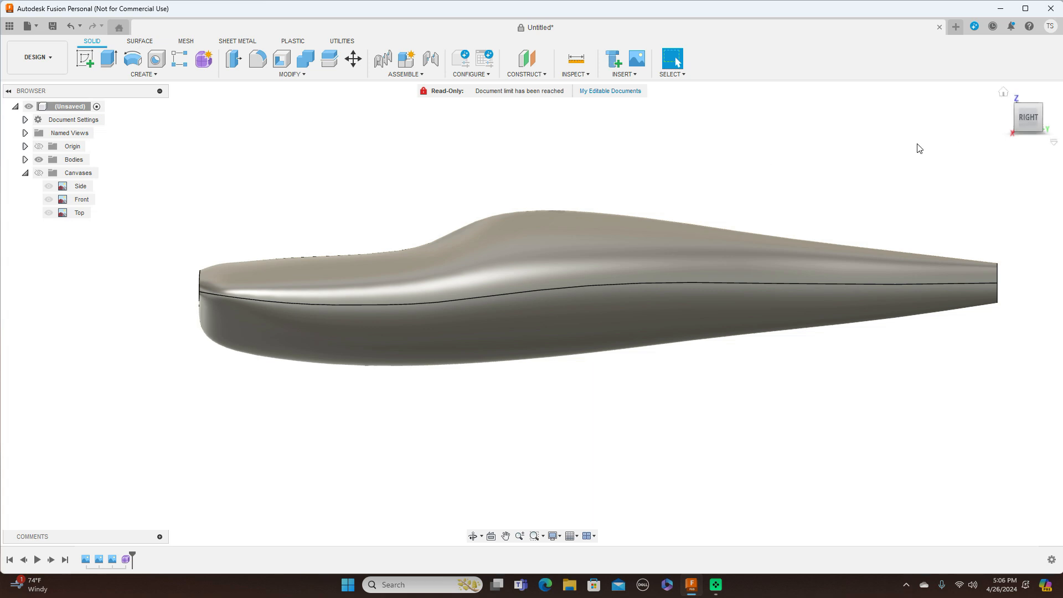
pyautogui.moveTo(696, 185); pyautogui.dragTo(797, 171, button='middle')
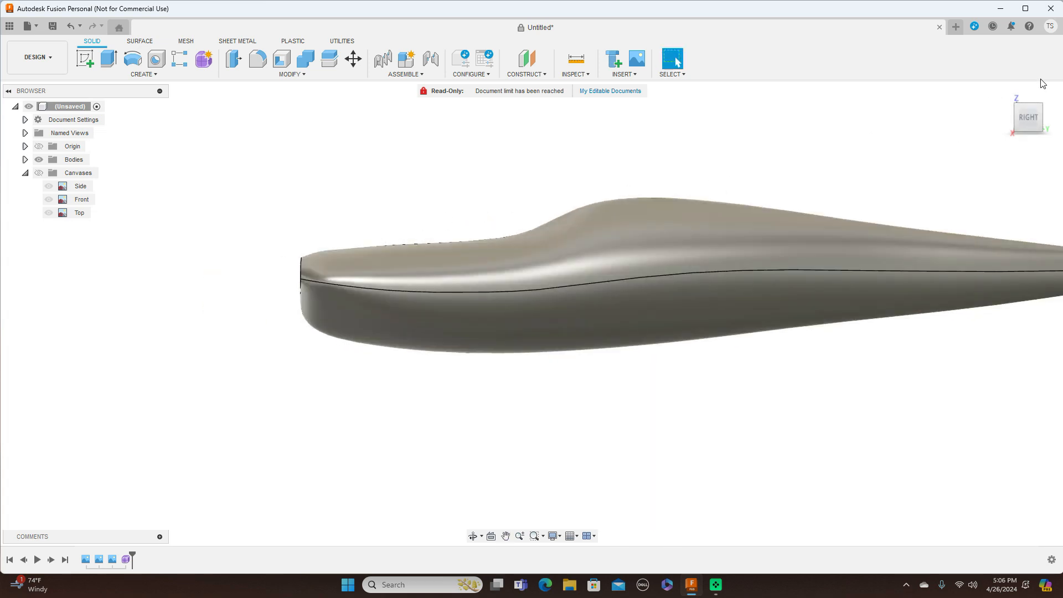
pyautogui.click(1029, 97)
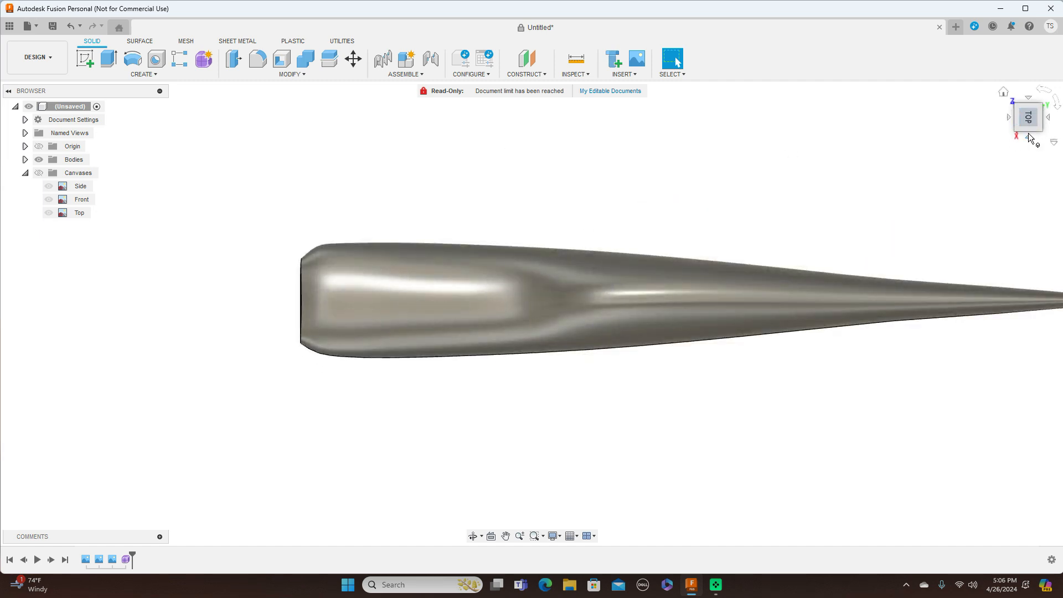
pyautogui.click(1028, 136)
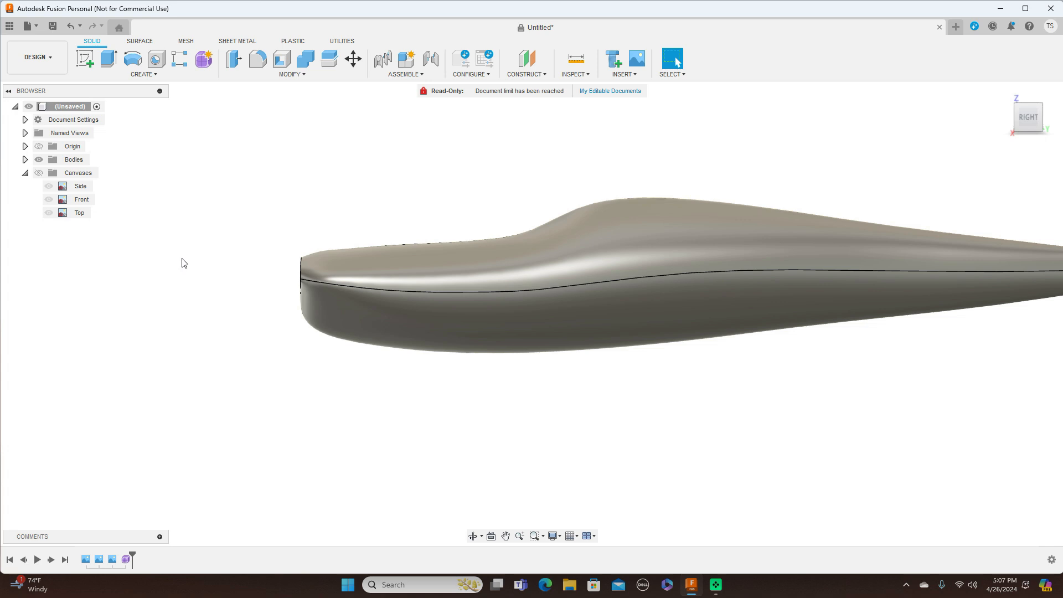
pyautogui.click(39, 173)
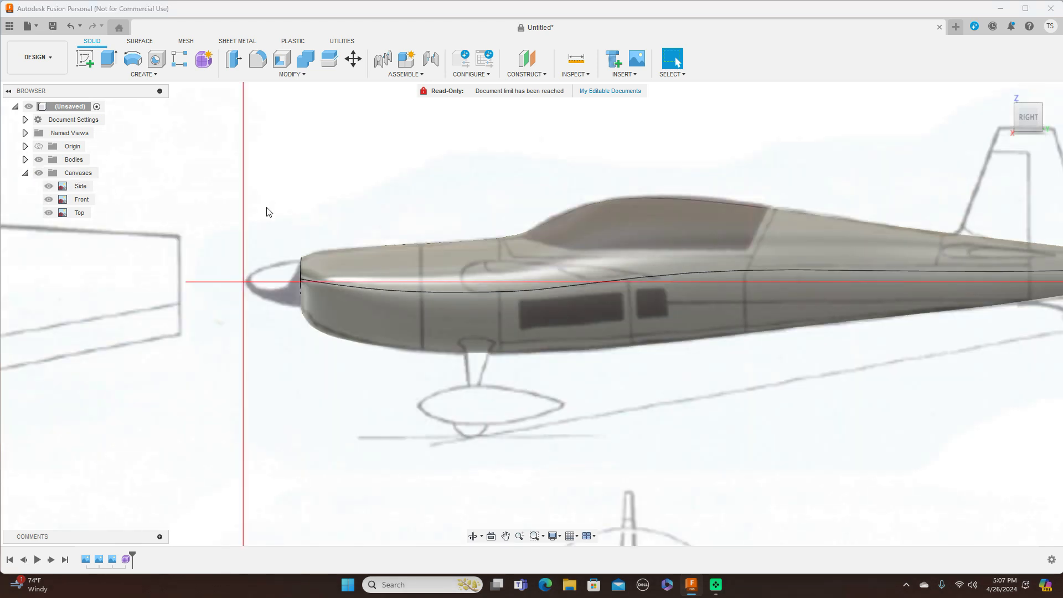
pyautogui.scroll(-5, 745, 177)
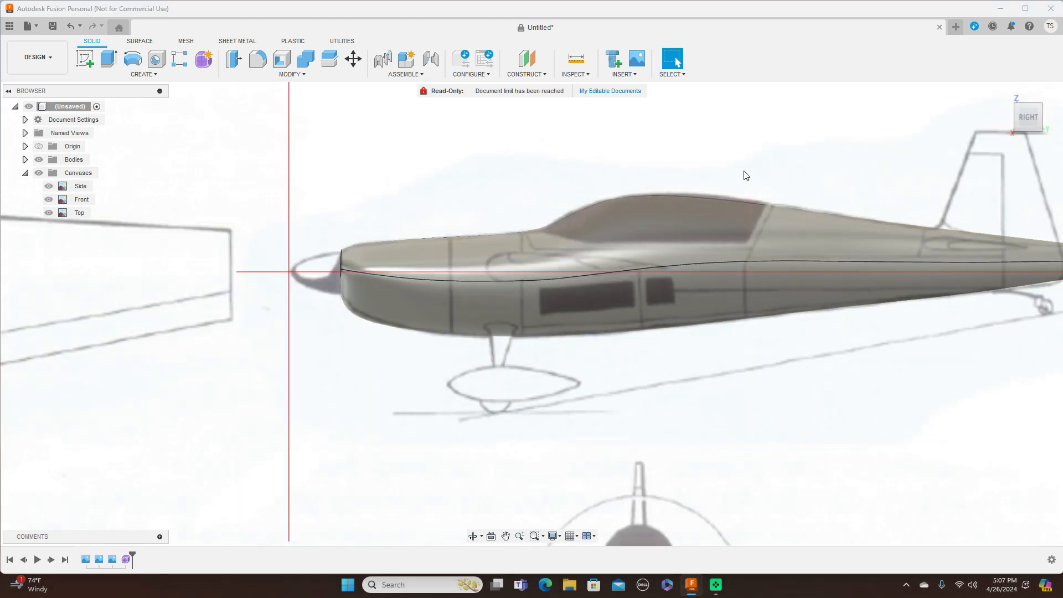
pyautogui.scroll(5, 546, 169)
pyautogui.scroll(1, 541, 166)
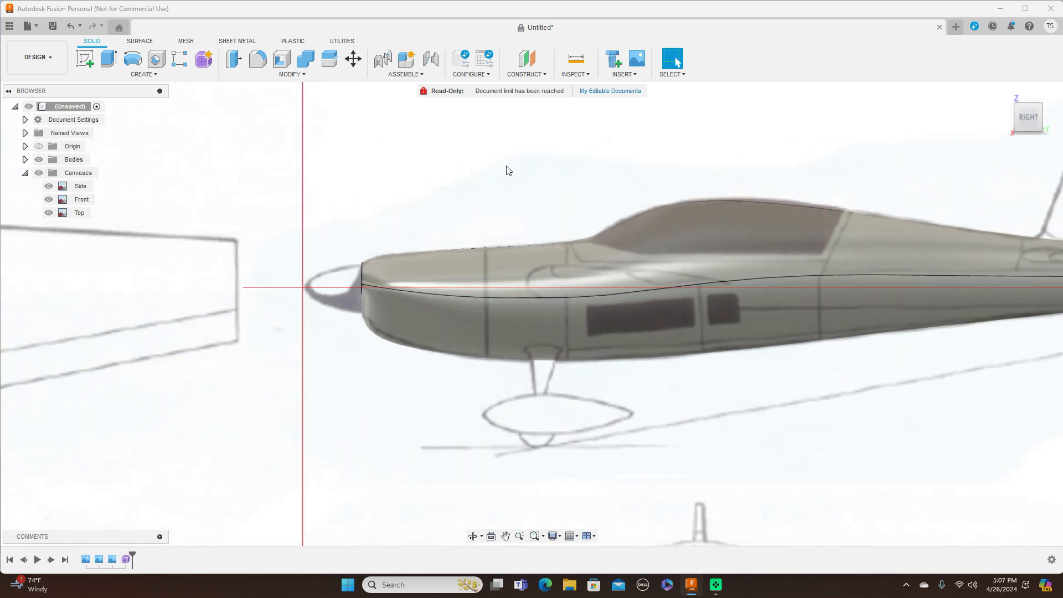
pyautogui.moveTo(506, 166); pyautogui.dragTo(563, 150, button='middle')
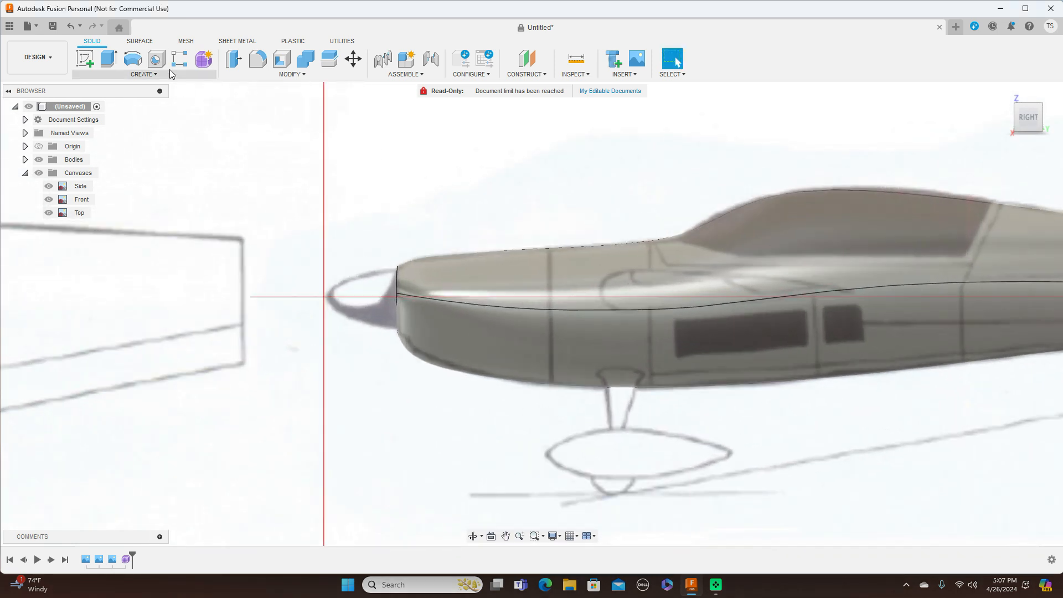
pyautogui.click(87, 59)
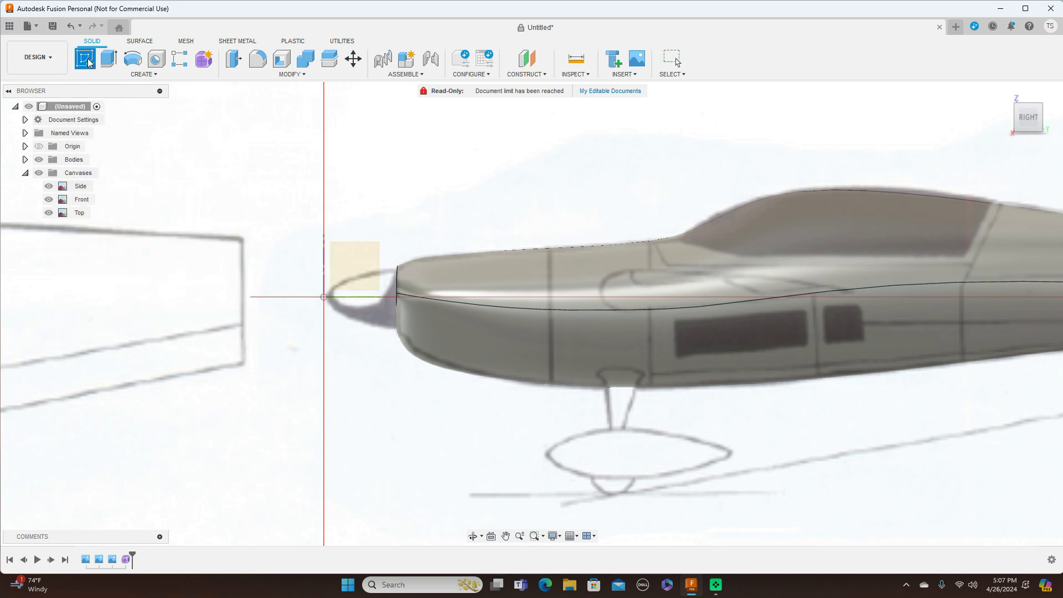
# Step: Start a sketch on the side origin plane, framing the nose area
pyautogui.click(341, 262)
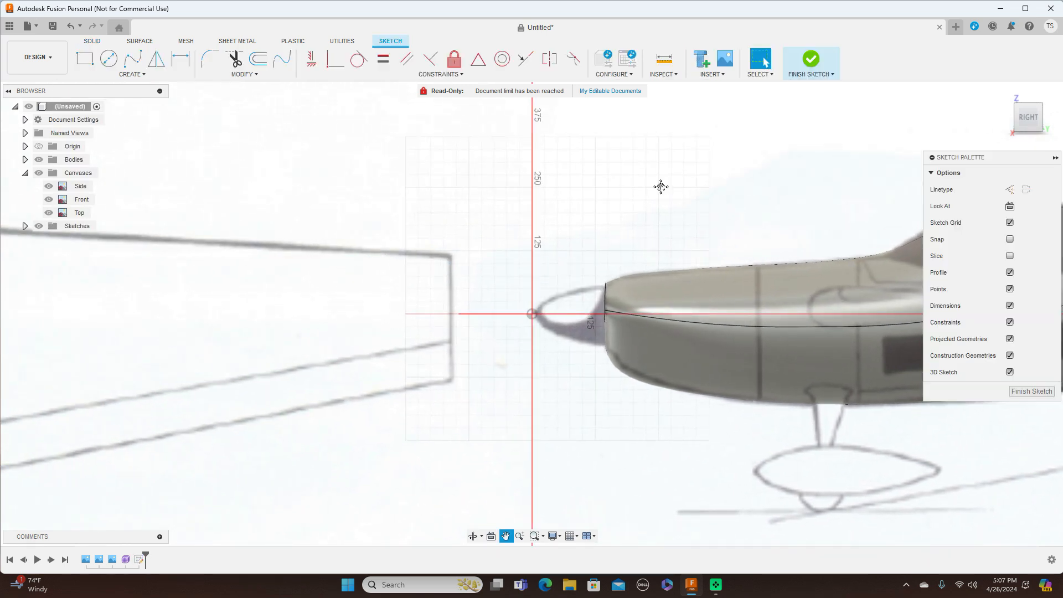
pyautogui.moveTo(661, 187); pyautogui.dragTo(482, 126, button='middle')
pyautogui.scroll(2, 482, 125)
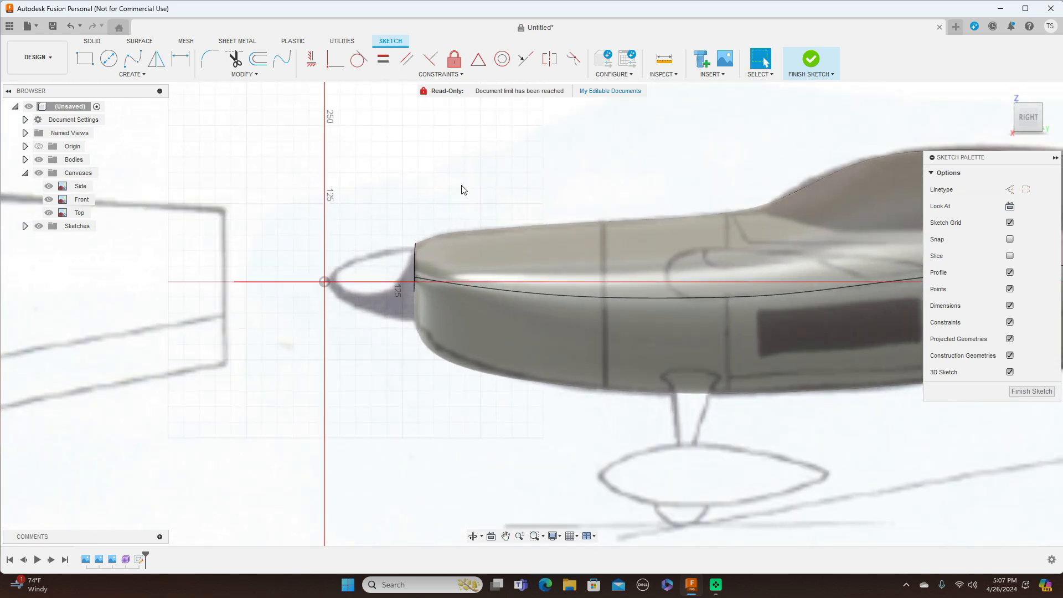
# Step: Draw a vertical line down the nose face to the axis, then back to the origin
pyautogui.press('l')
pyautogui.scroll(7, 411, 246)
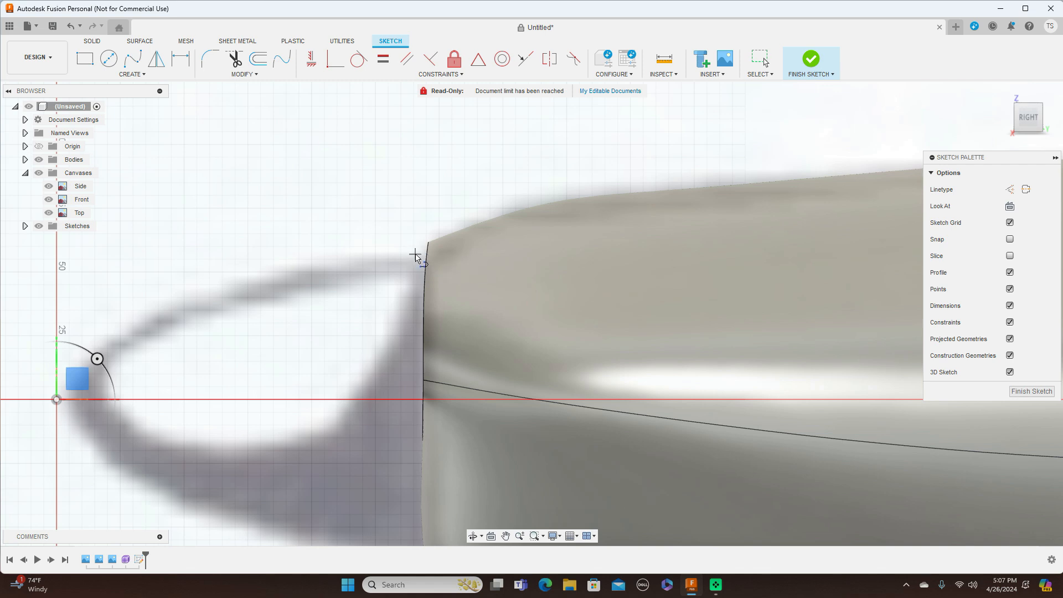
pyautogui.click(415, 256)
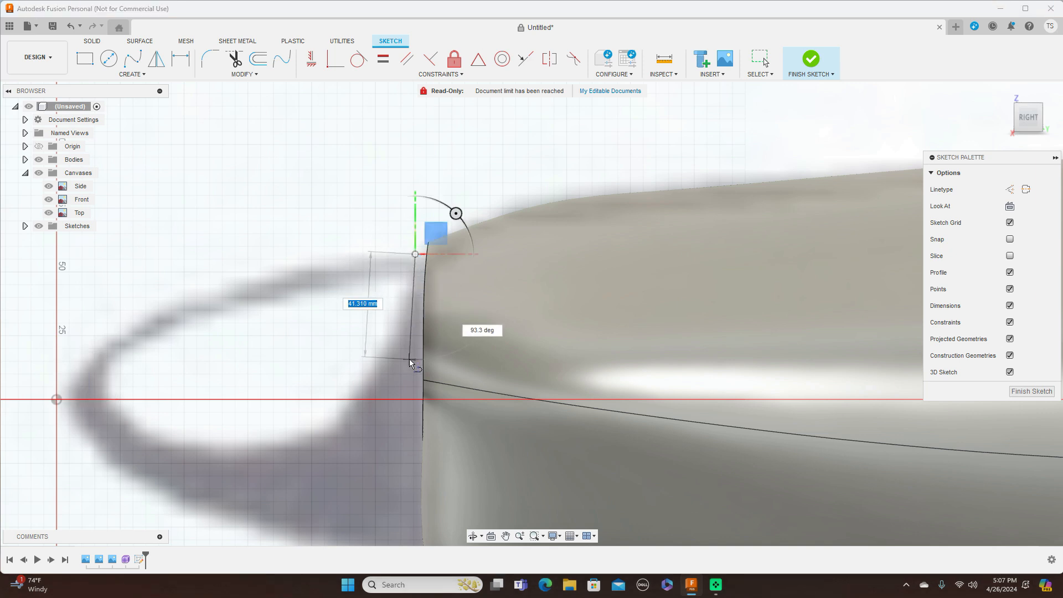
pyautogui.scroll(-3, 409, 358)
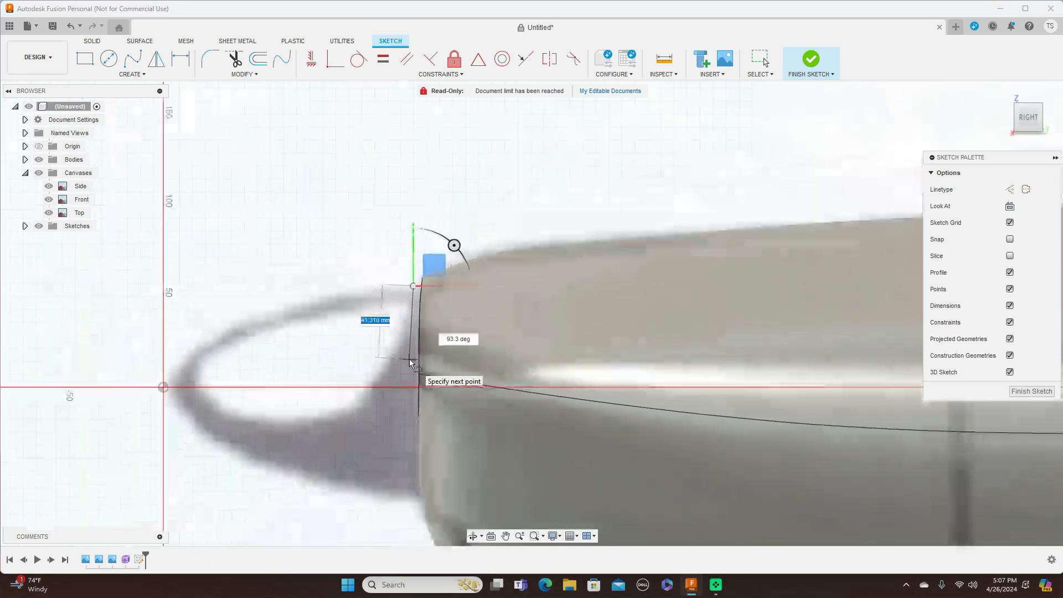
pyautogui.click(415, 391)
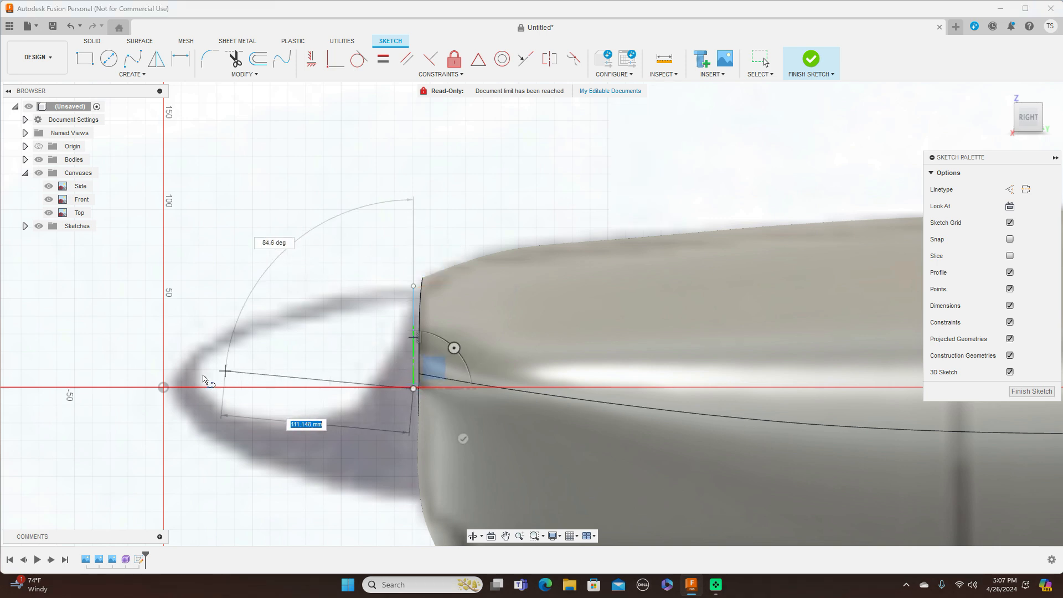
pyautogui.click(163, 389)
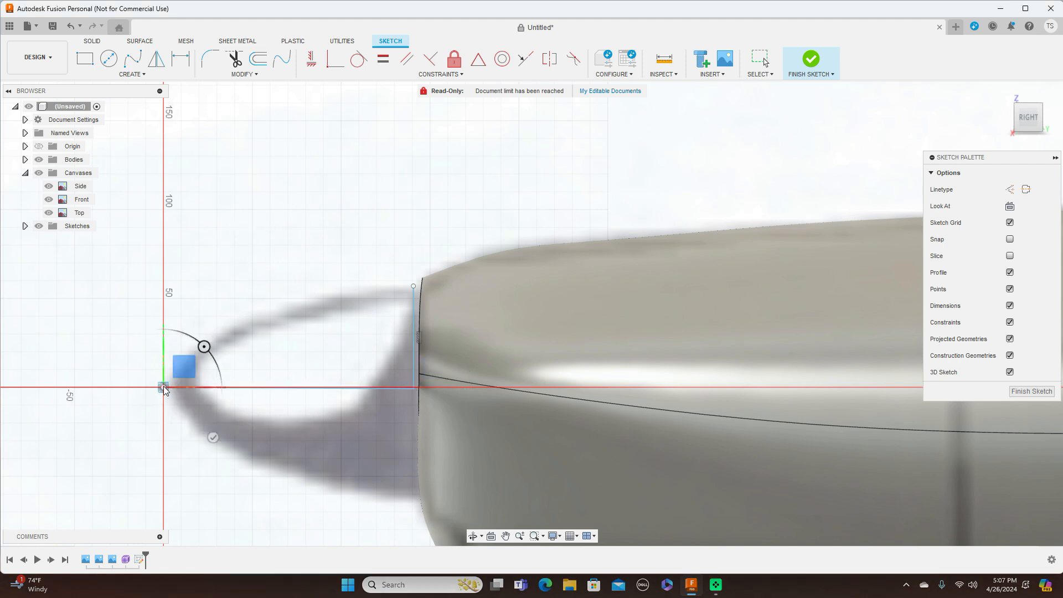
pyautogui.rightClick(183, 388)
pyautogui.click(204, 383)
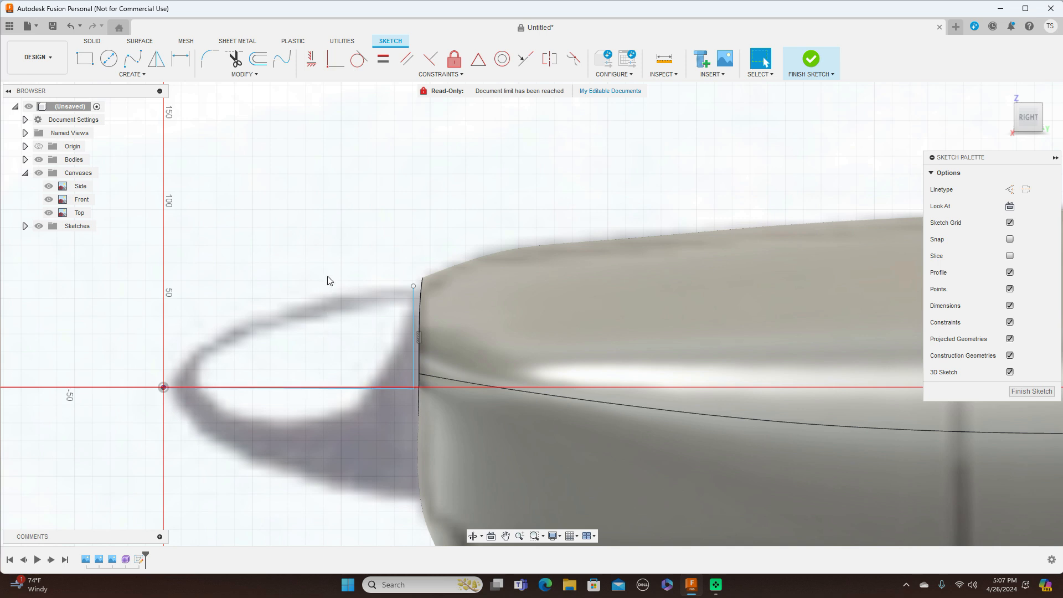
# Step: Trace the spinner outline with a fit point spline from the origin to the fuselage front
pyautogui.click(136, 61)
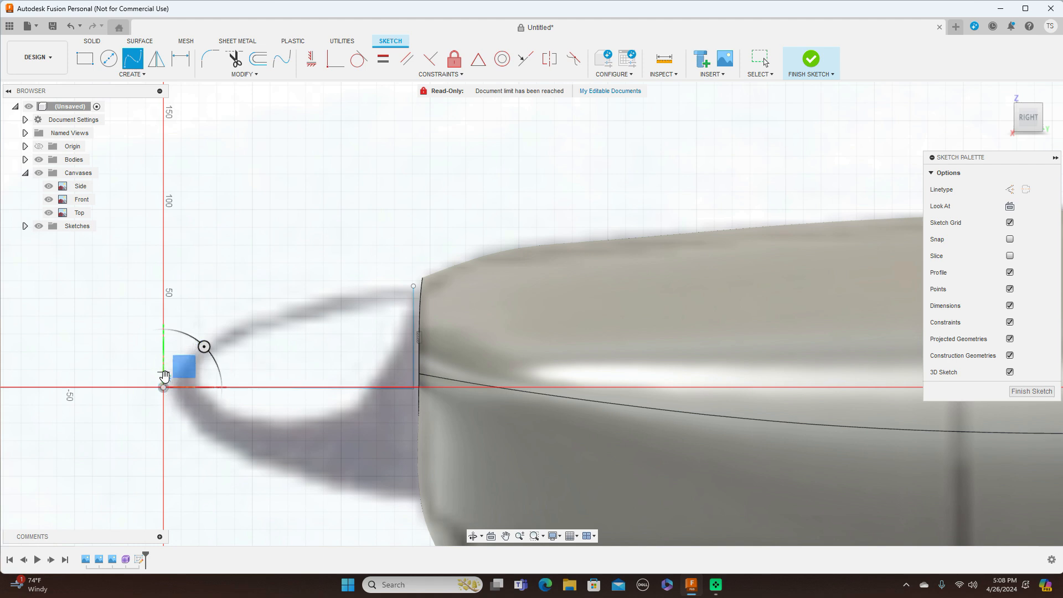
pyautogui.scroll(5, 165, 376)
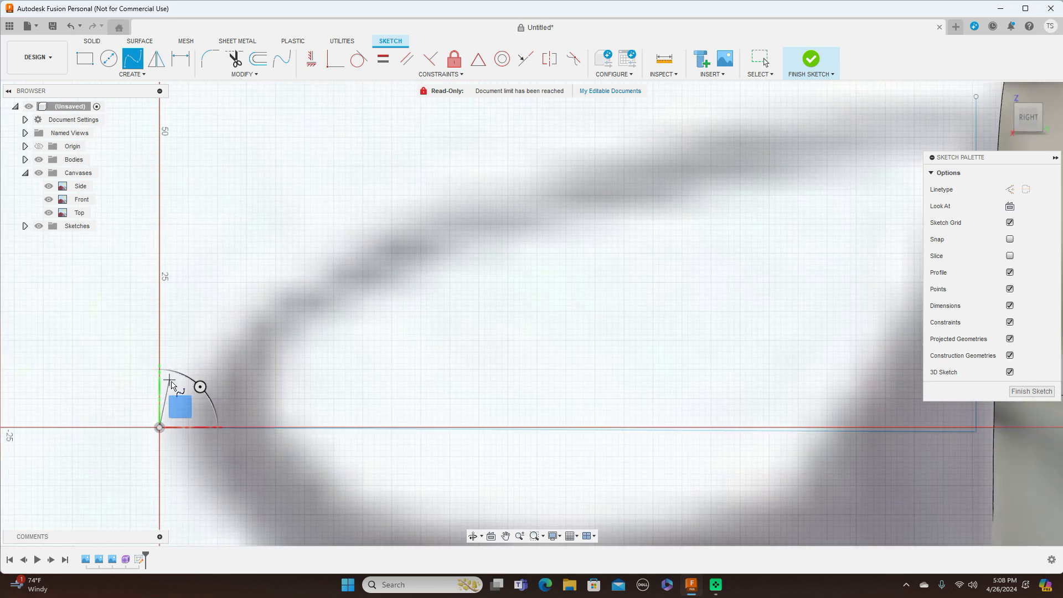
pyautogui.click(171, 381)
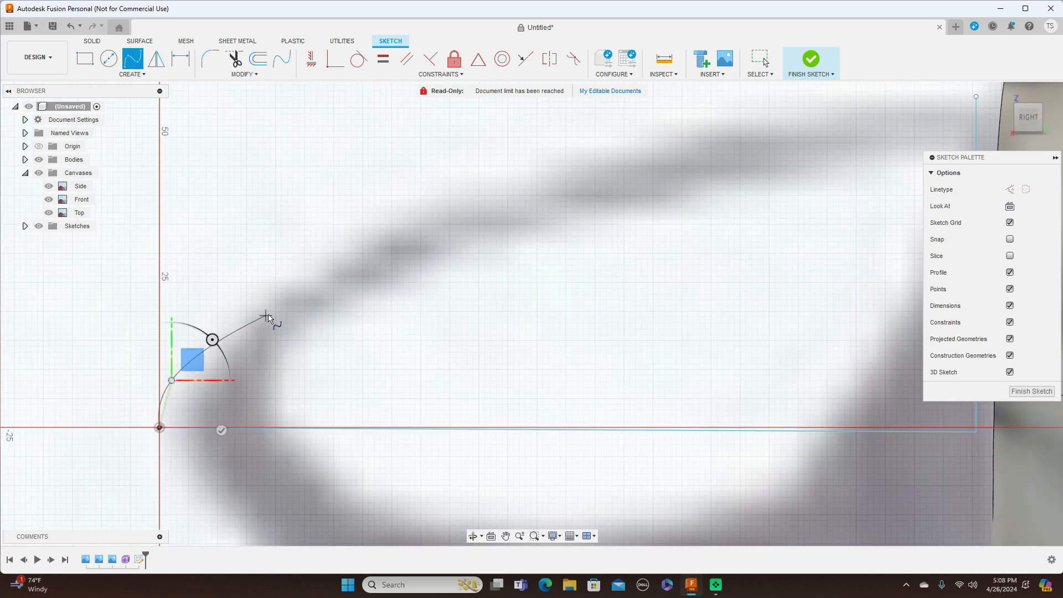
pyautogui.click(268, 316)
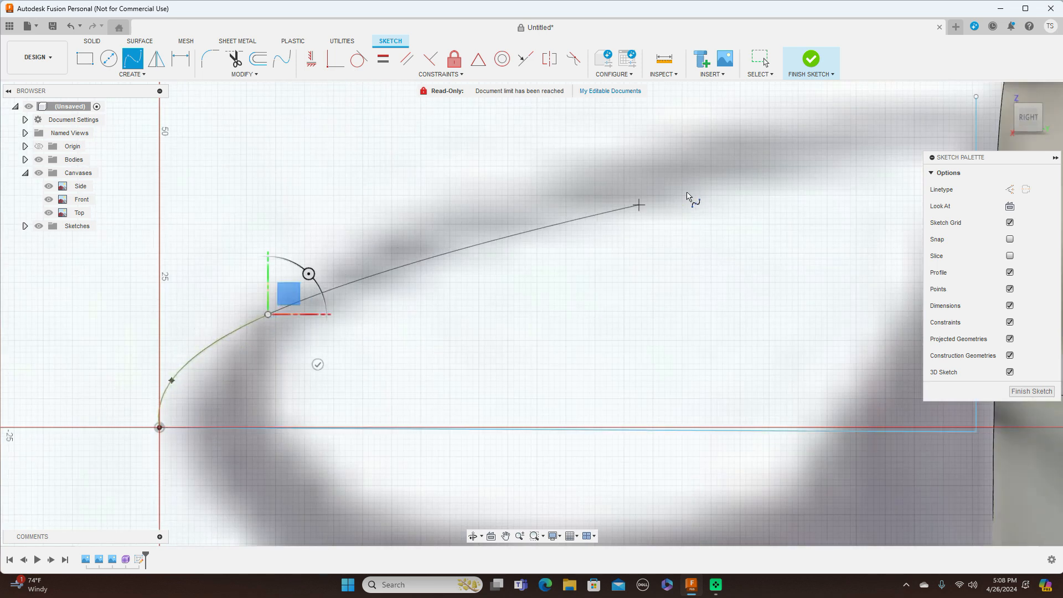
pyautogui.click(736, 127)
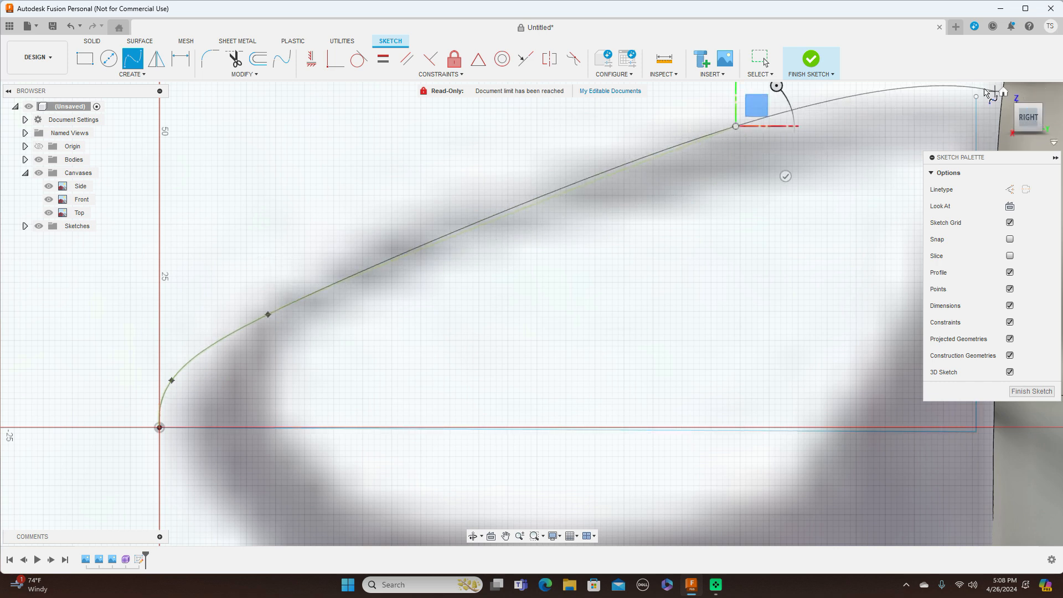
pyautogui.click(977, 99)
pyautogui.rightClick(977, 98)
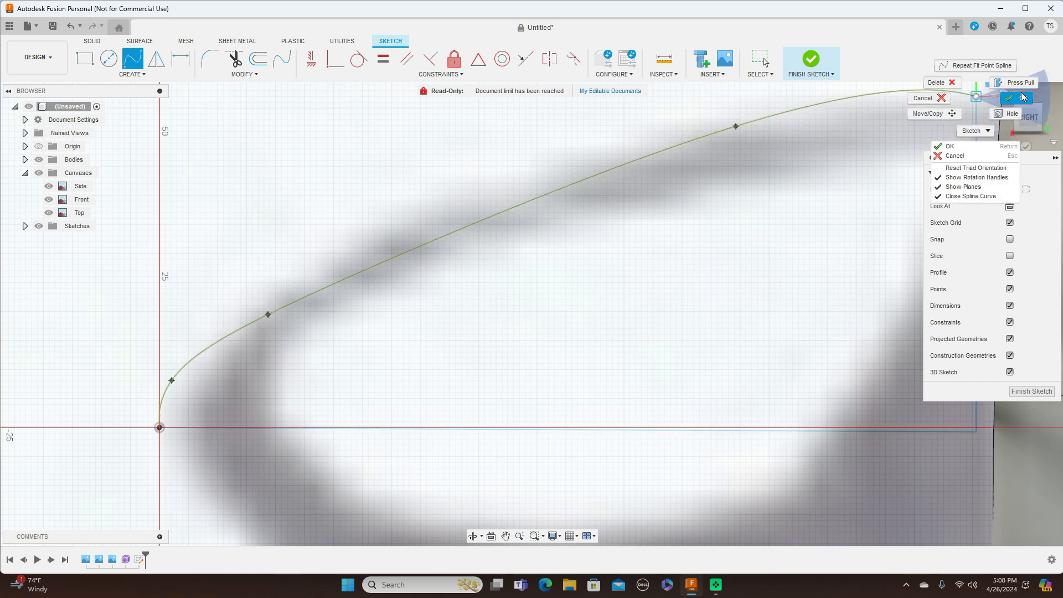
pyautogui.click(944, 145)
# Step: Drag the spline's fit points to match the spinner outline and finish the sketch
pyautogui.scroll(-5, 734, 222)
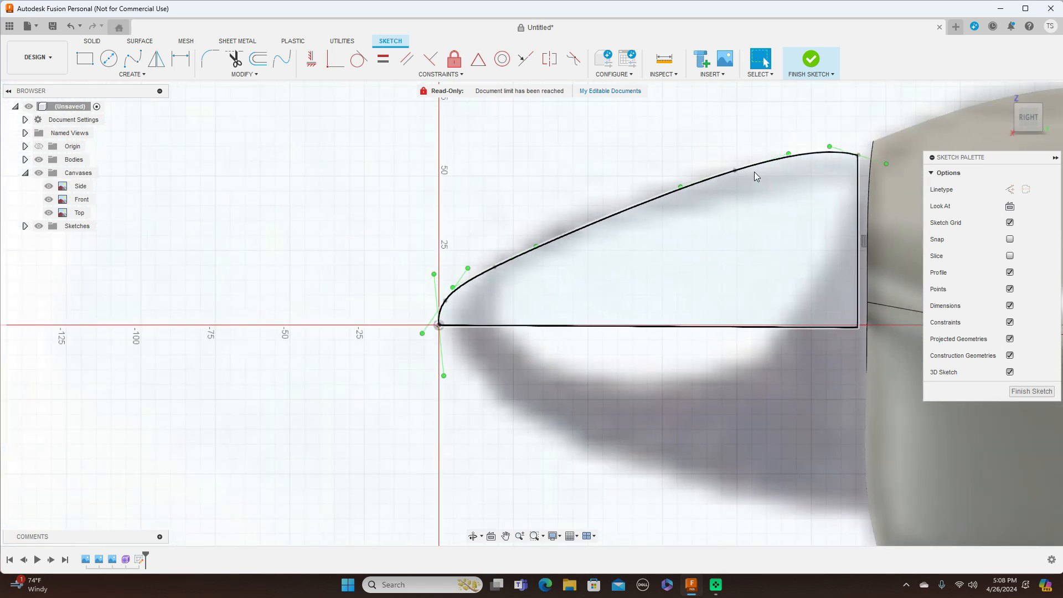
pyautogui.click(741, 172)
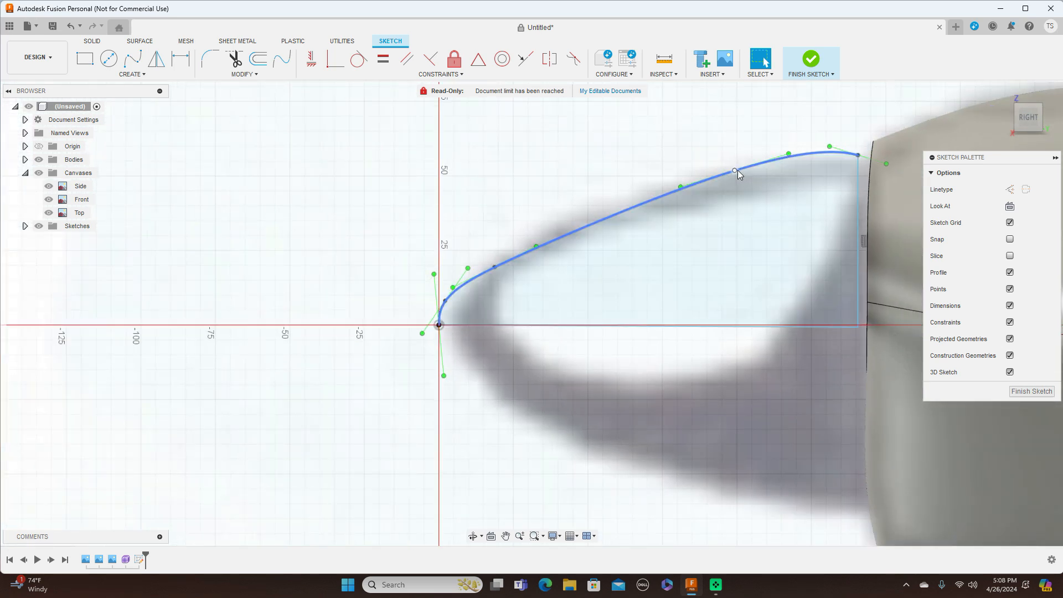
pyautogui.moveTo(736, 171); pyautogui.dragTo(720, 187)
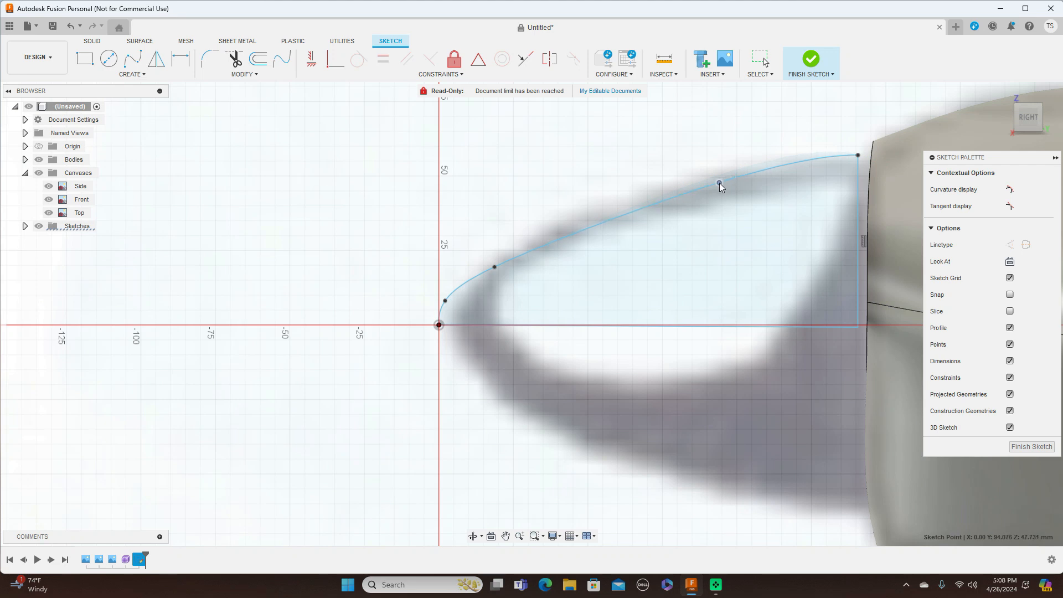
pyautogui.moveTo(495, 267); pyautogui.dragTo(512, 251)
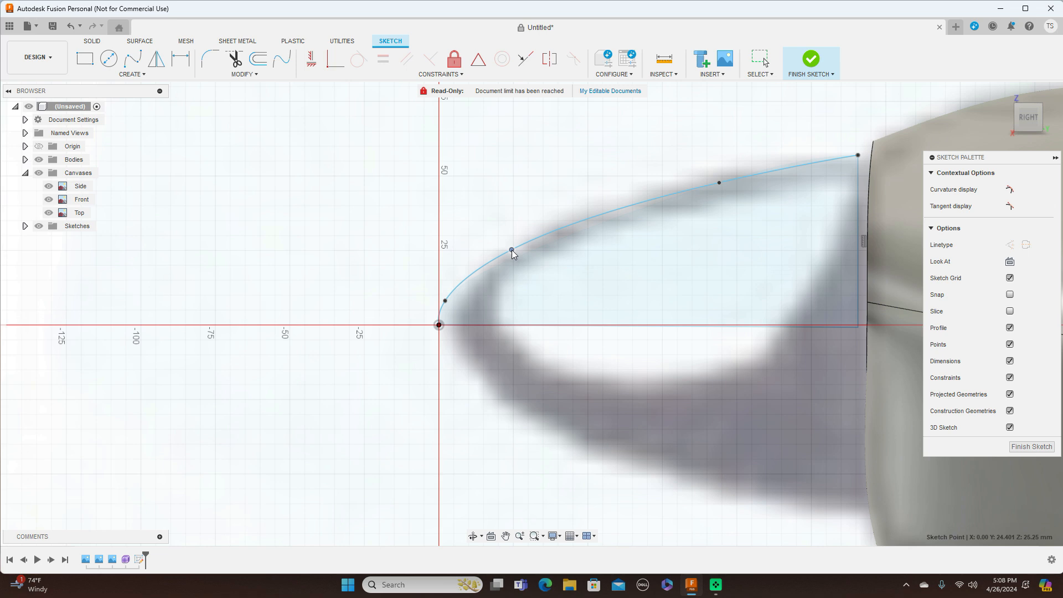
pyautogui.scroll(-5, 552, 248)
pyautogui.moveTo(588, 142); pyautogui.dragTo(454, 126, button='middle')
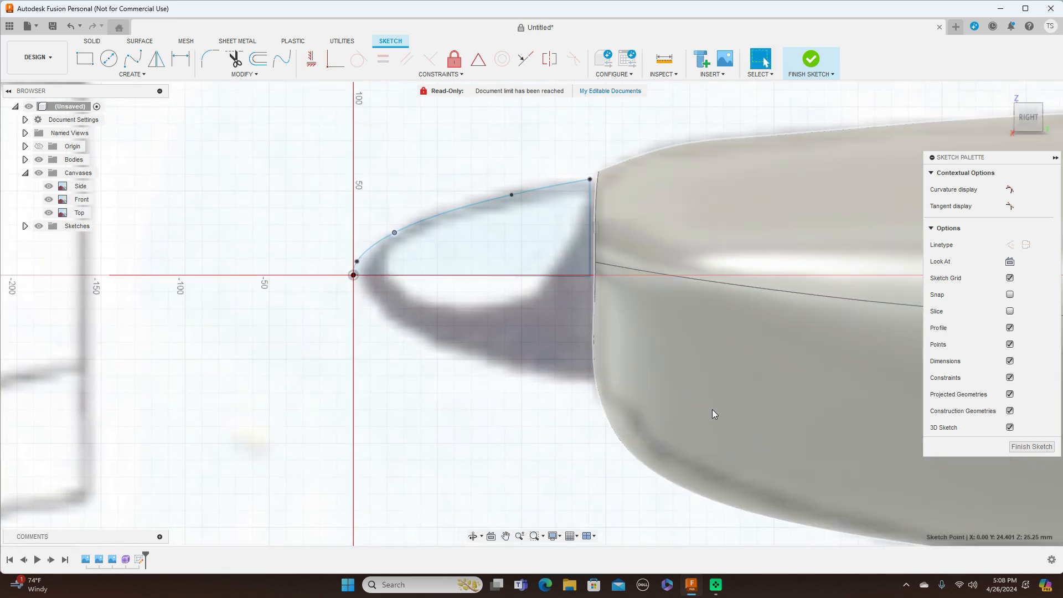
pyautogui.click(1024, 448)
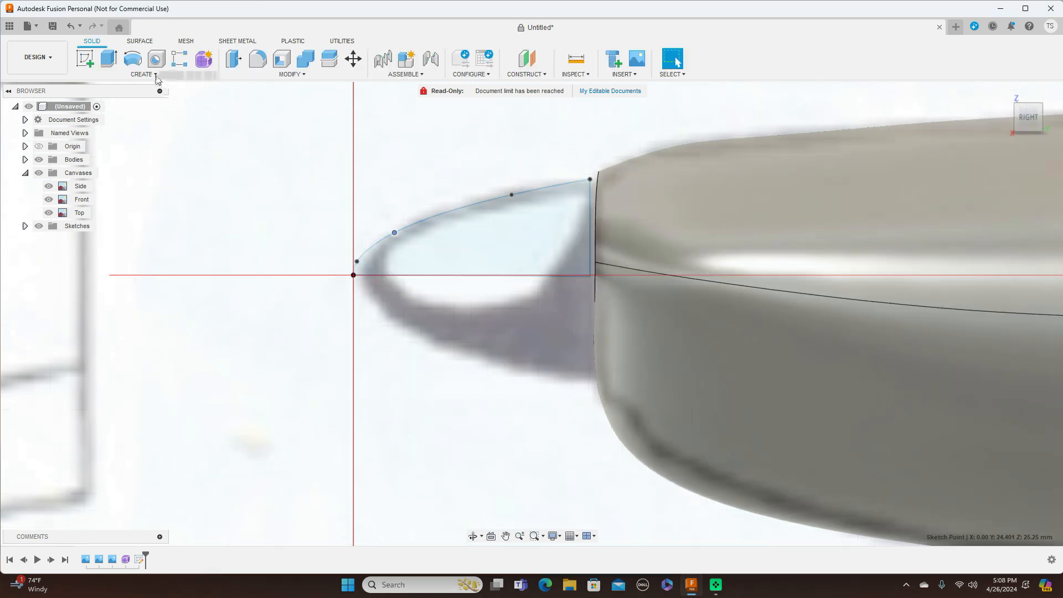
# Step: Start a revolve, then cancel it
pyautogui.click(154, 76)
pyautogui.click(129, 141)
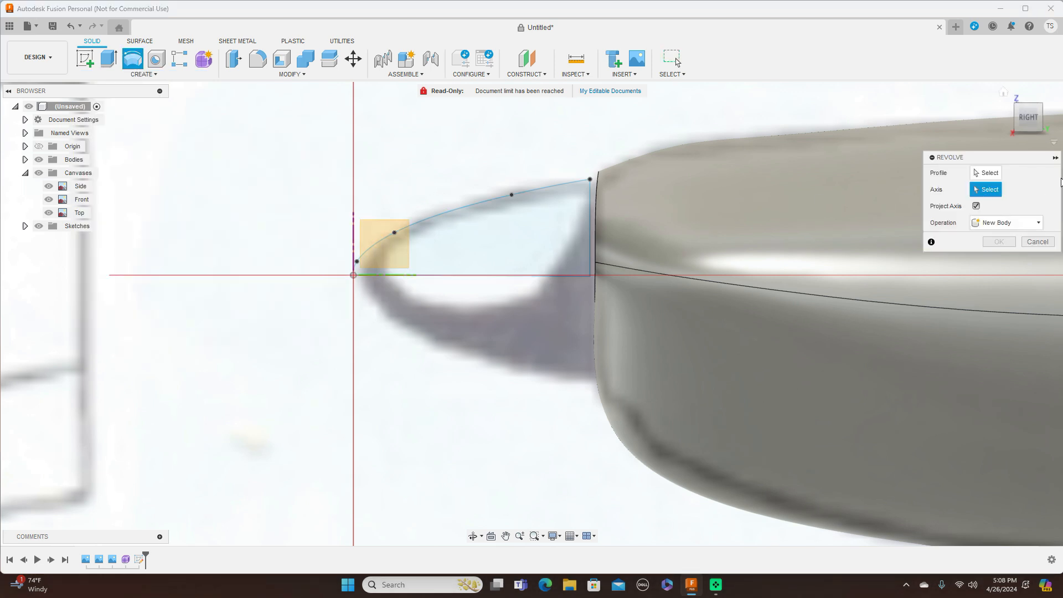
pyautogui.click(1039, 243)
# Step: Revolve the spinner profile 360 degrees about its bottom line into a solid body
pyautogui.click(161, 76)
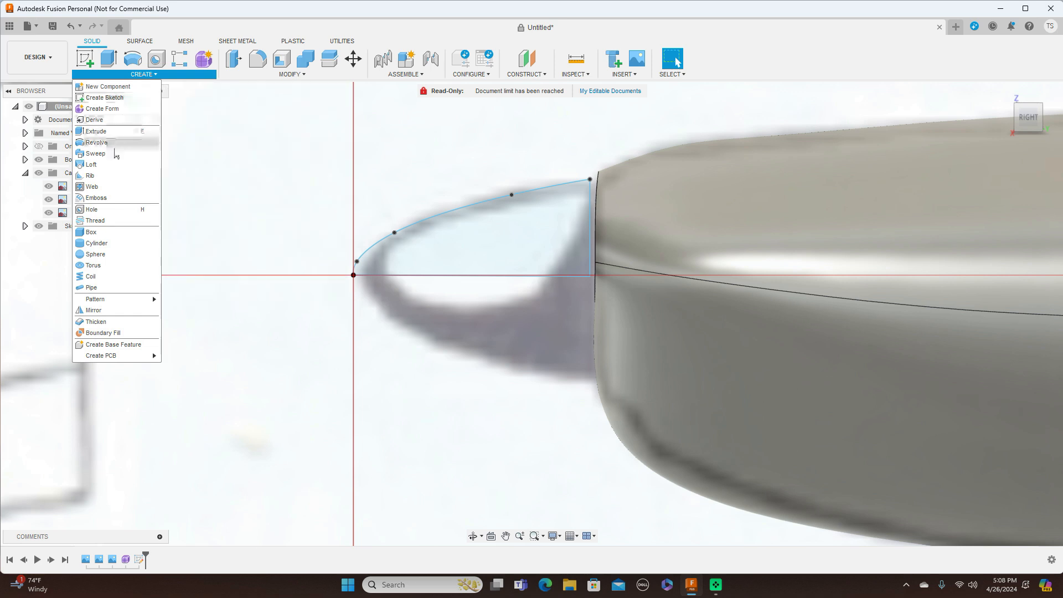
pyautogui.click(114, 145)
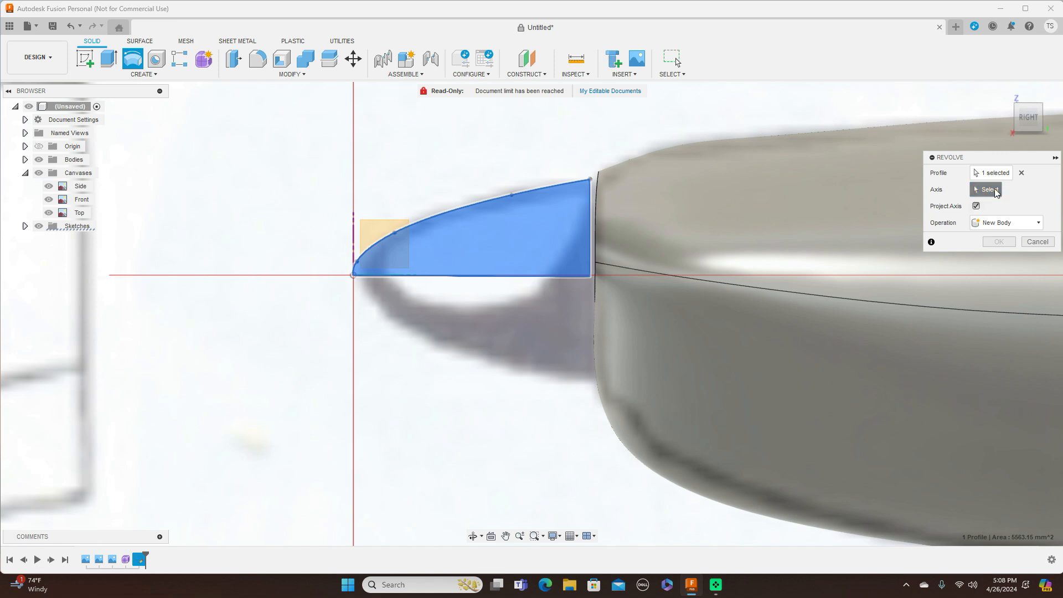
pyautogui.click(476, 278)
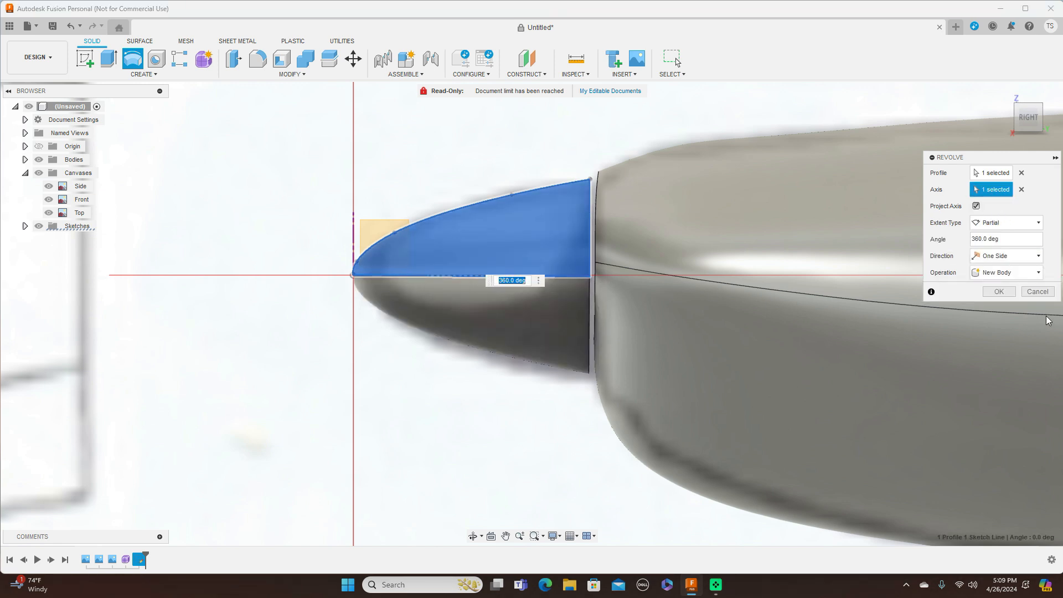
pyautogui.click(1001, 292)
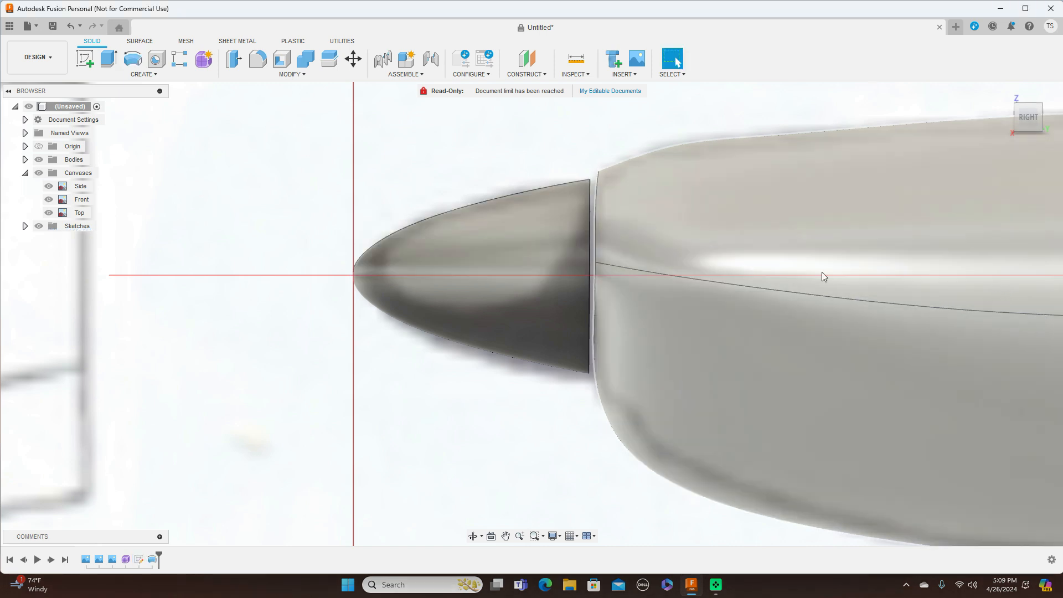
pyautogui.scroll(-3, 510, 298)
pyautogui.scroll(-3, 516, 295)
pyautogui.moveTo(669, 161); pyautogui.dragTo(473, 166, button='middle')
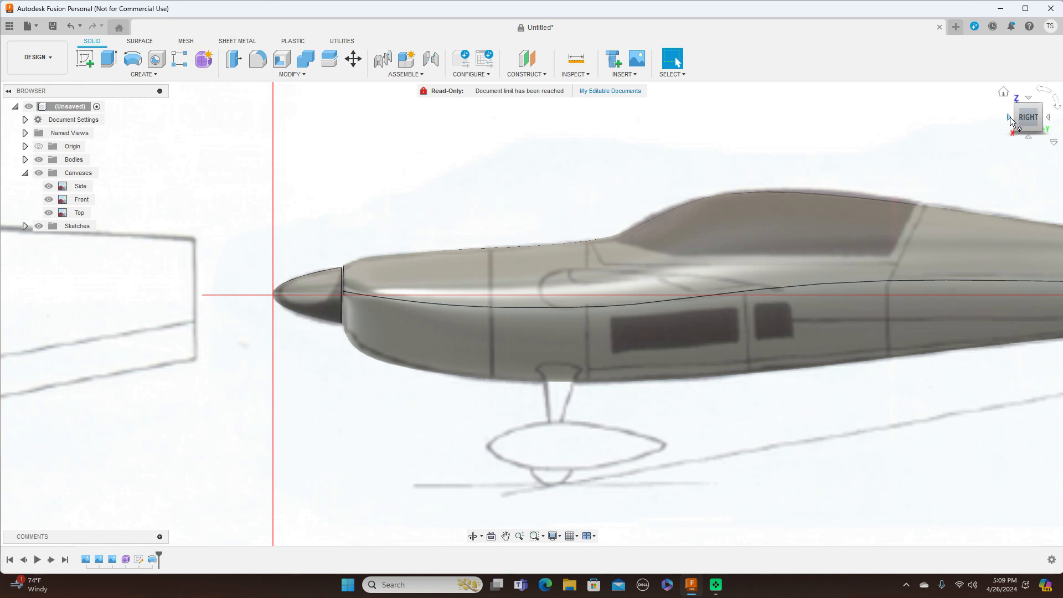
pyautogui.click(1009, 118)
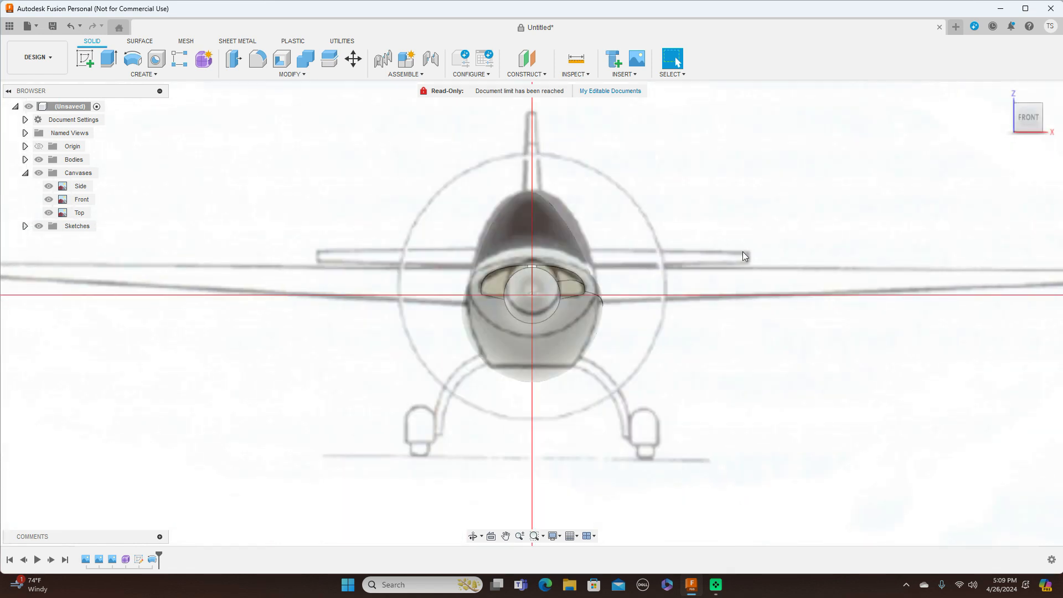
# Step: Return to the Right view, expand the Bodies folder and open the Body2 options
pyautogui.scroll(2, 735, 253)
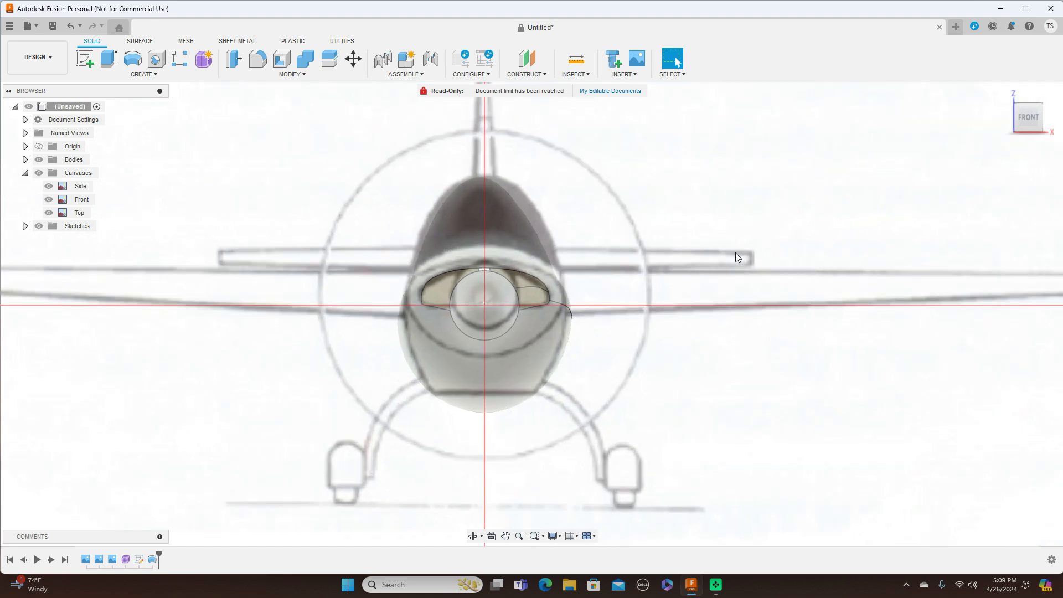
pyautogui.click(1051, 119)
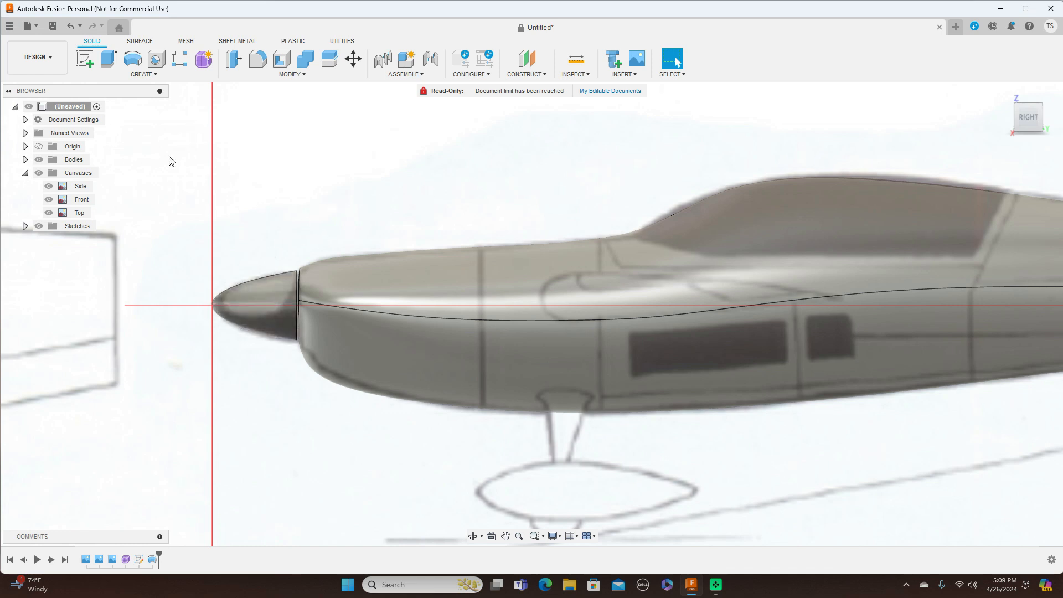
pyautogui.click(25, 159)
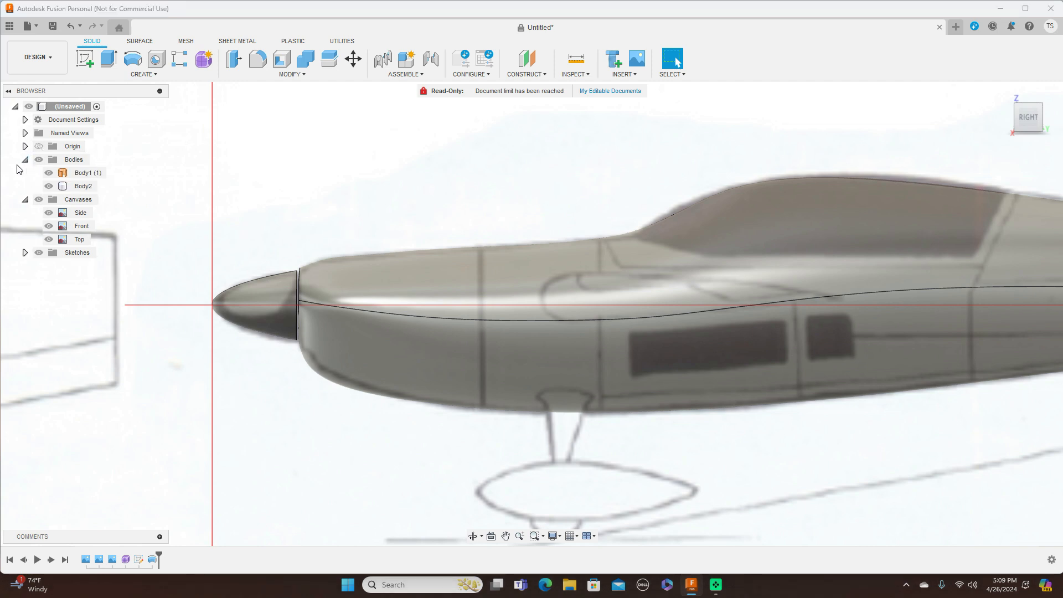
pyautogui.rightClick(81, 190)
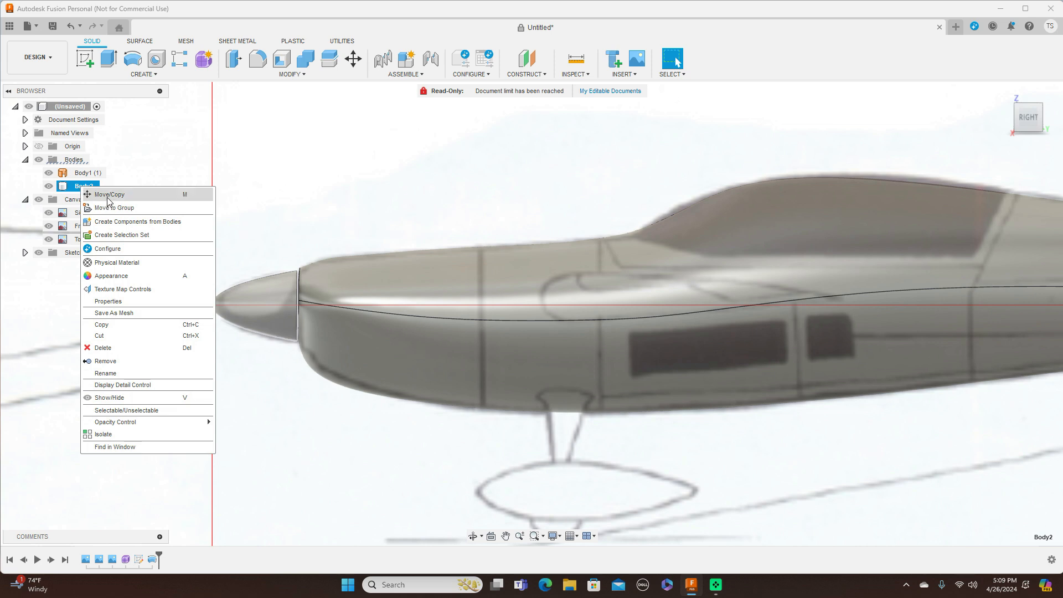
# Step: Move the Body2 nose cone slightly upward along Z
pyautogui.click(268, 176)
pyautogui.click(348, 134)
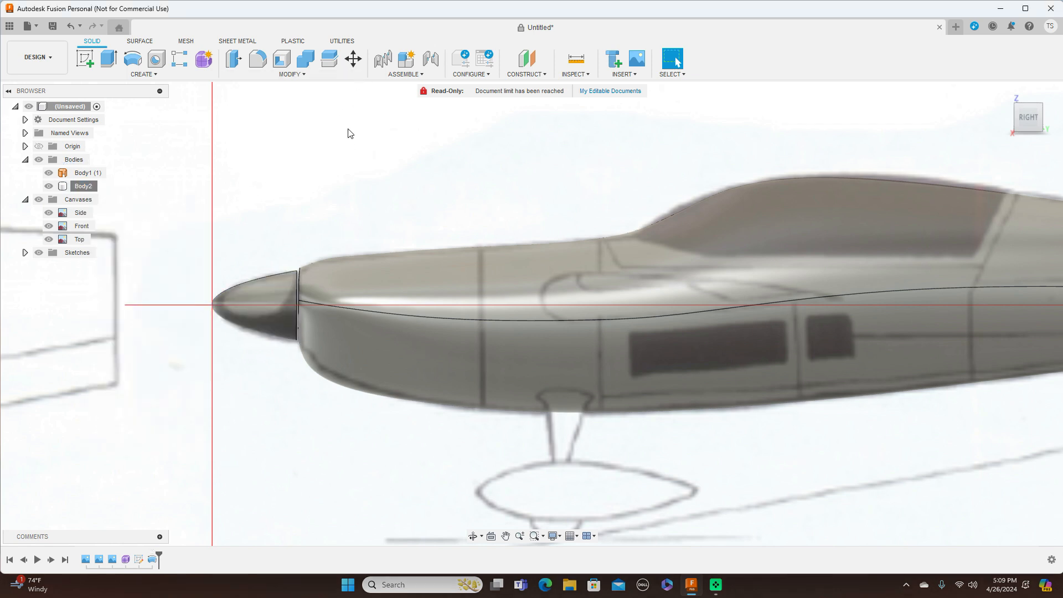
pyautogui.click(353, 58)
pyautogui.click(280, 286)
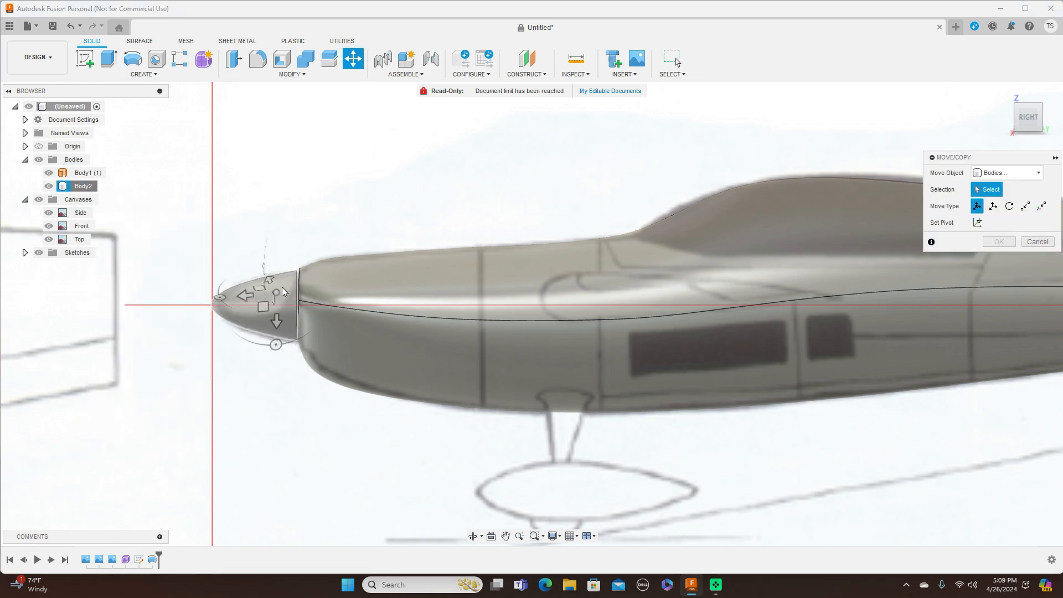
pyautogui.click(283, 292)
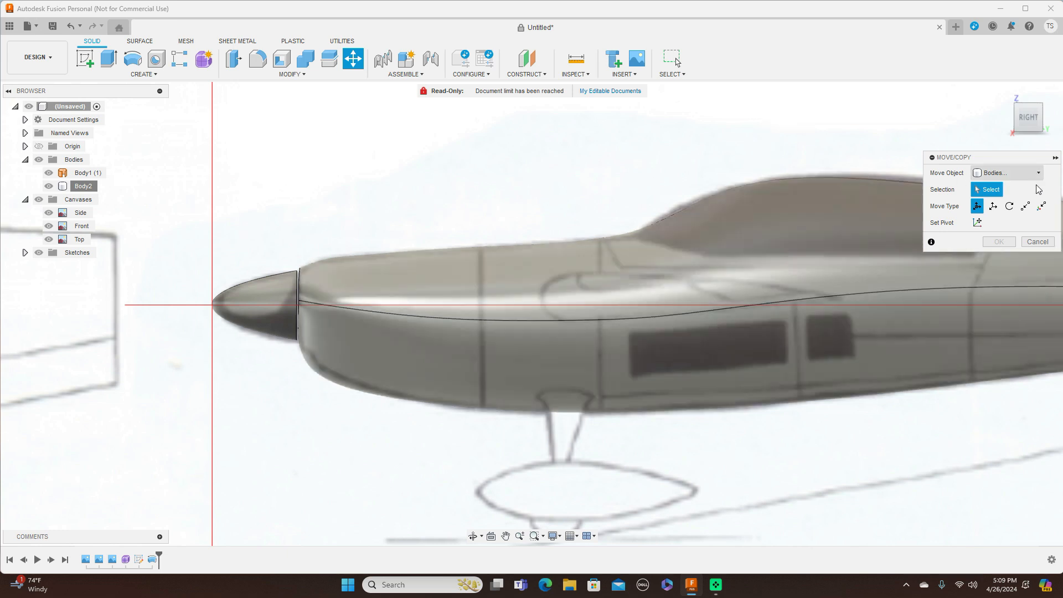
pyautogui.click(1037, 242)
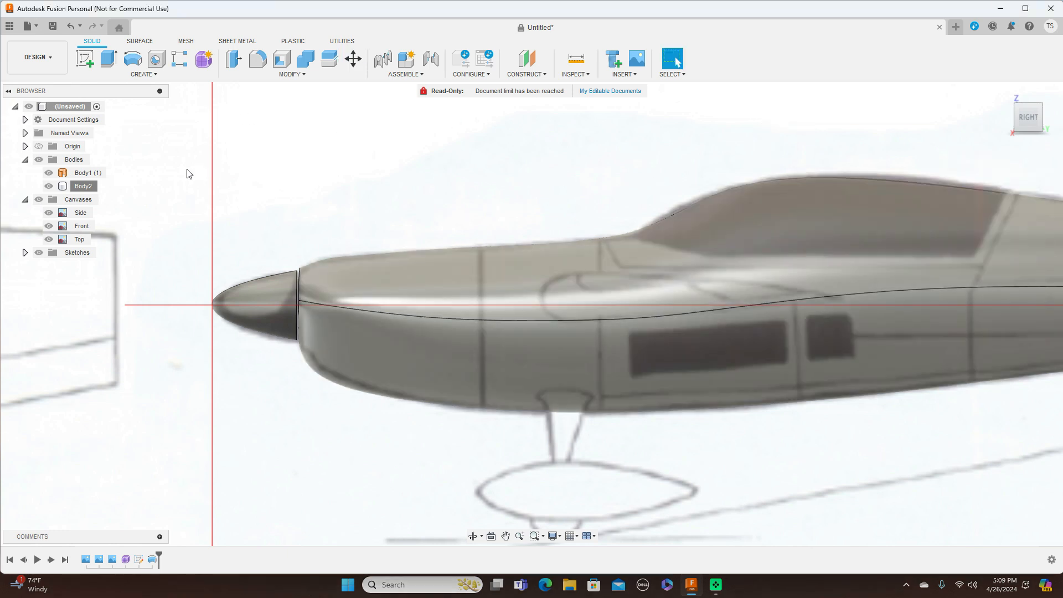
pyautogui.rightClick(91, 188)
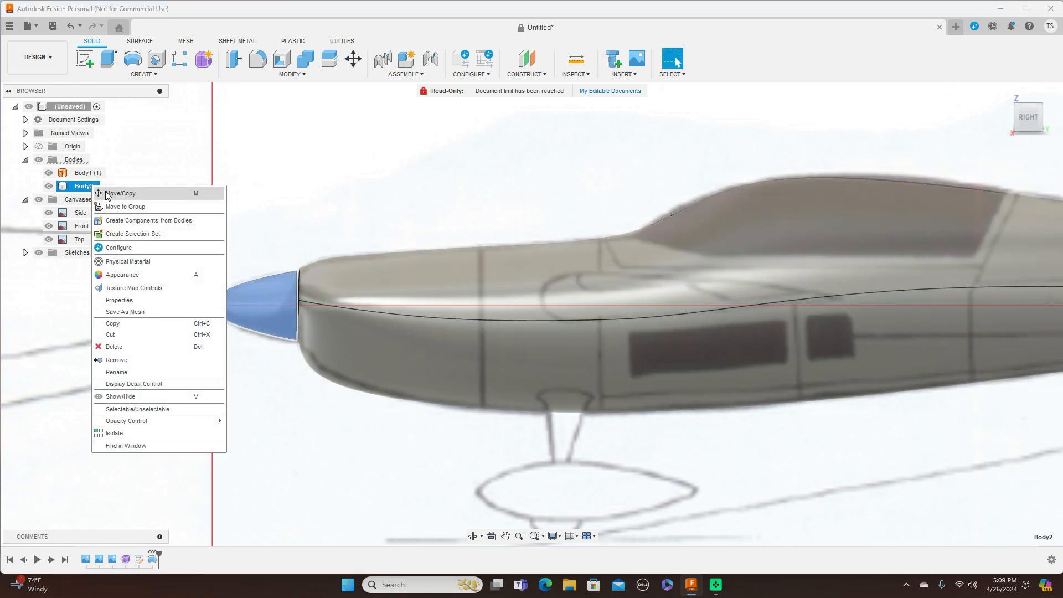
pyautogui.click(105, 194)
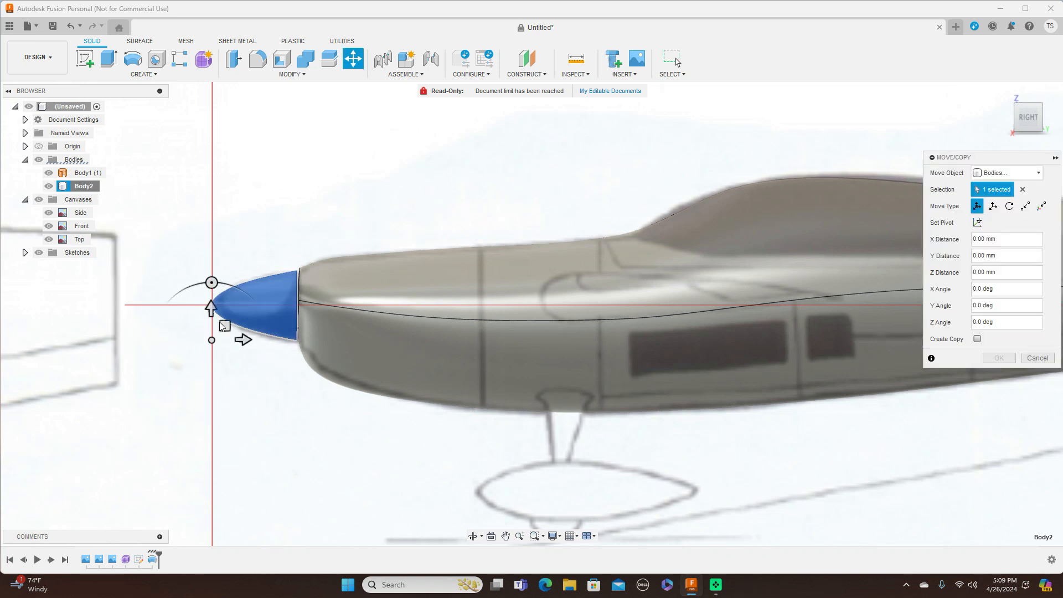
pyautogui.moveTo(224, 325); pyautogui.dragTo(225, 324)
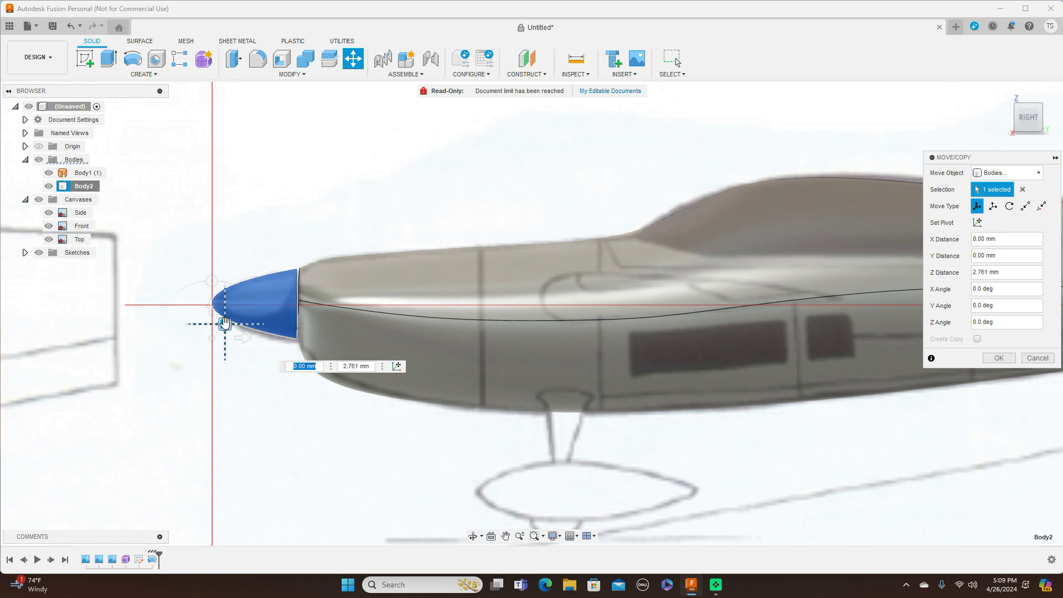
pyautogui.click(996, 359)
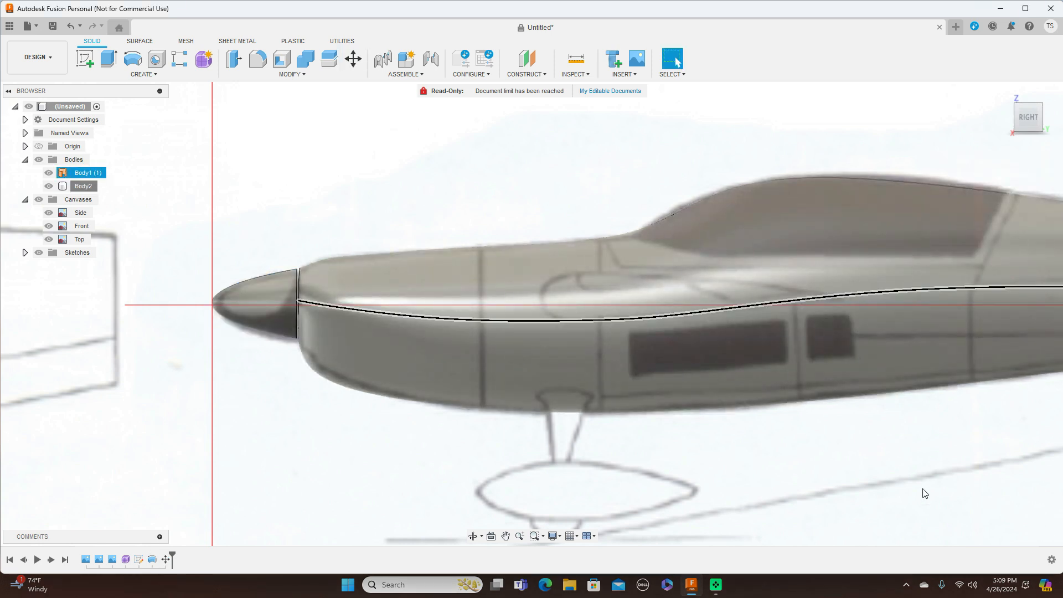
# Step: Turn the Side, Front and Top canvases back on, hide the bodies, and zoom into the side drawing
pyautogui.scroll(-3, 721, 432)
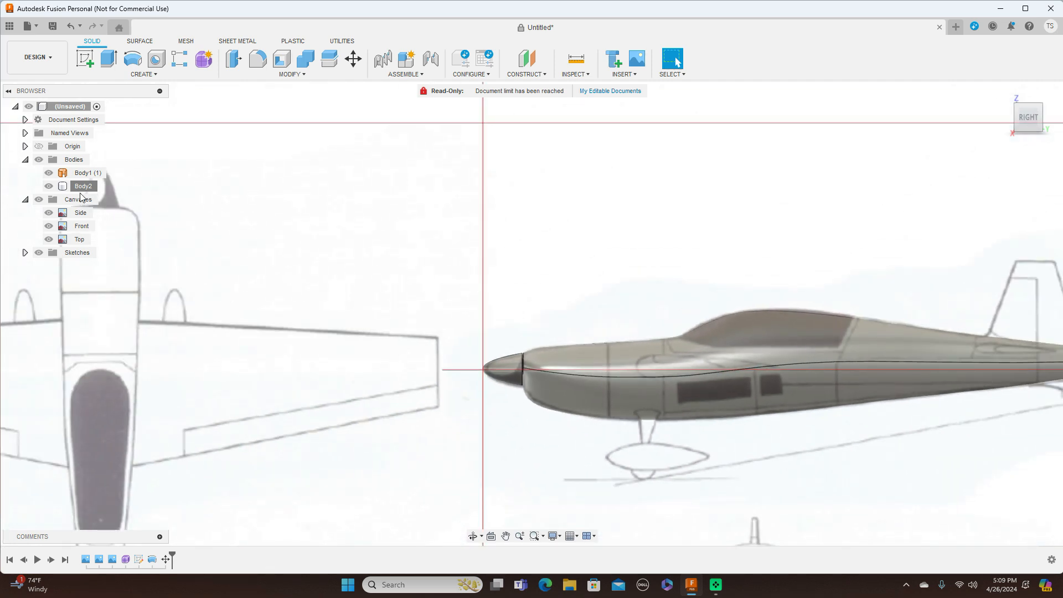
pyautogui.click(38, 200)
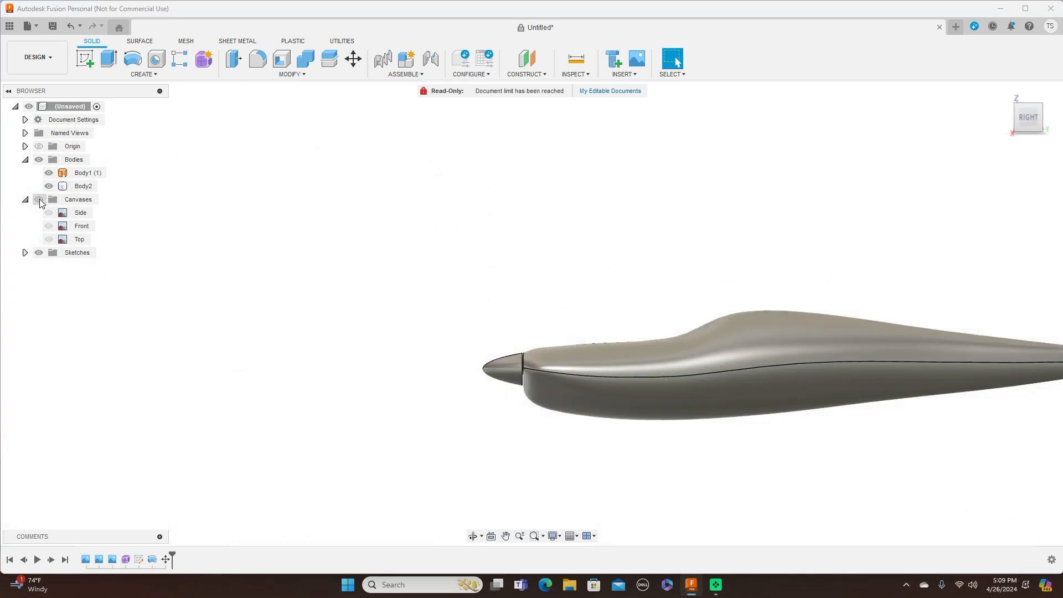
pyautogui.moveTo(633, 216); pyautogui.dragTo(421, 190, button='middle')
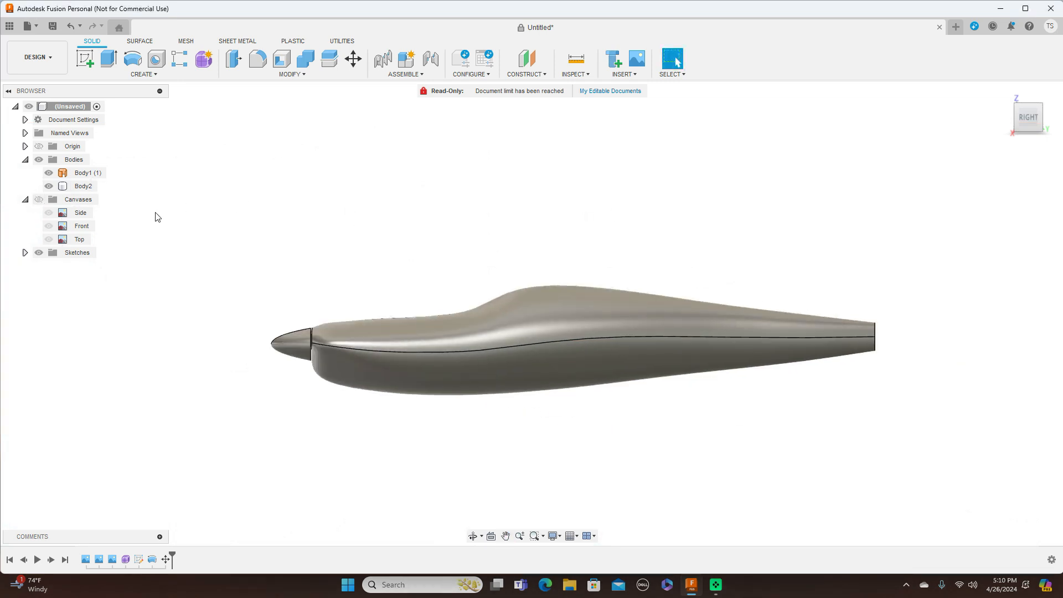
pyautogui.click(39, 200)
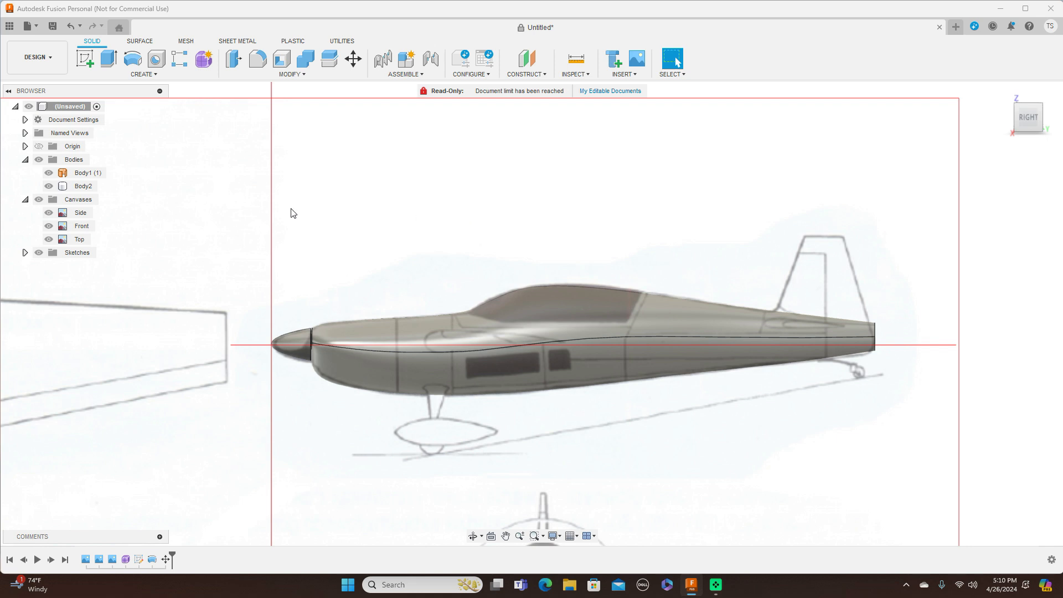
pyautogui.click(39, 159)
pyautogui.click(39, 160)
pyautogui.scroll(1, 514, 169)
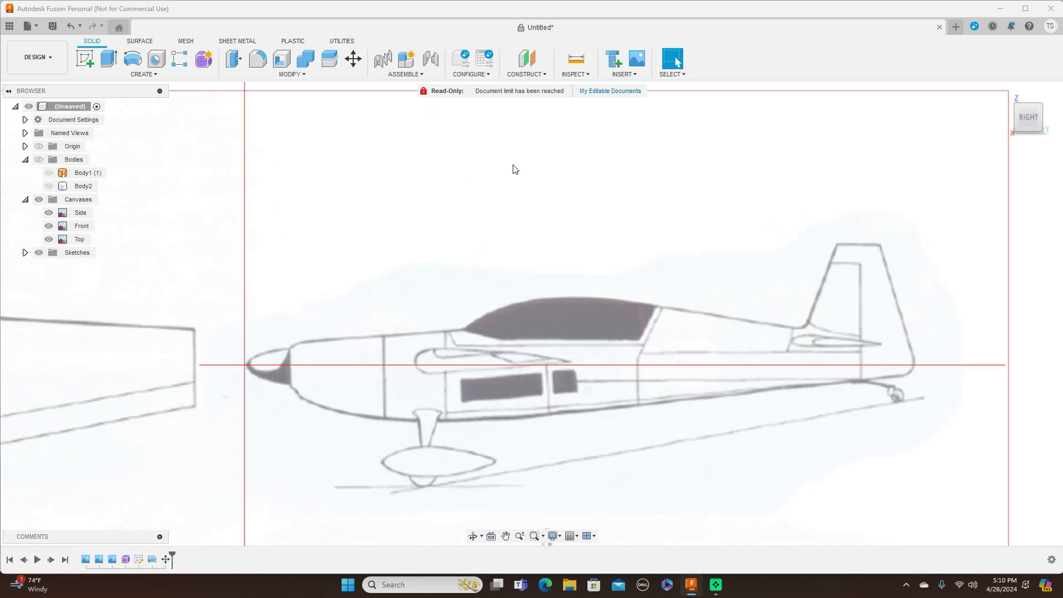
pyautogui.scroll(2, 641, 166)
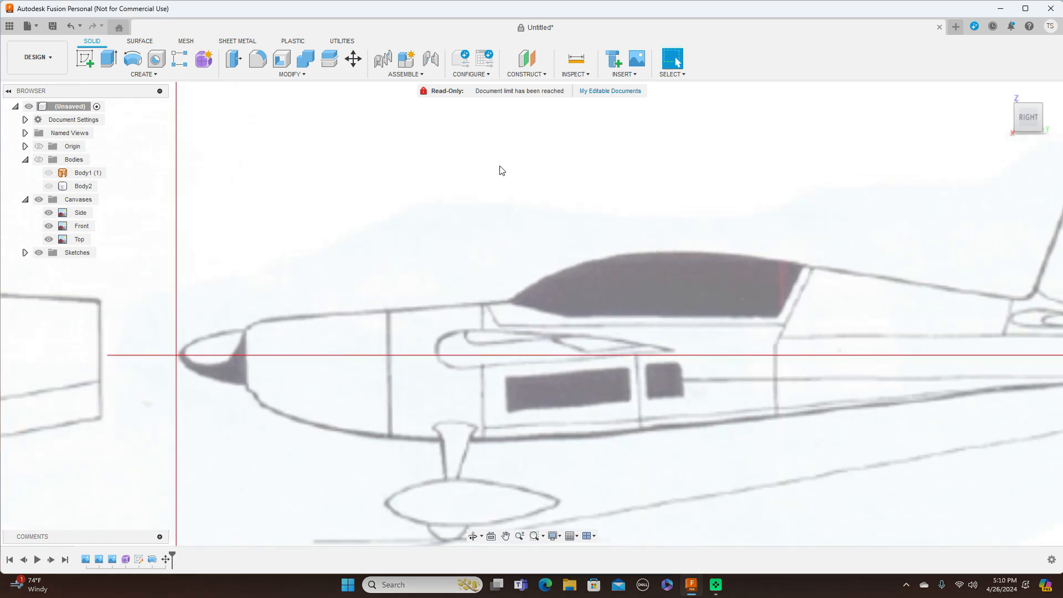
# Step: Start a sketch on the side origin plane and draw a horizontal line below the canopy
pyautogui.click(87, 61)
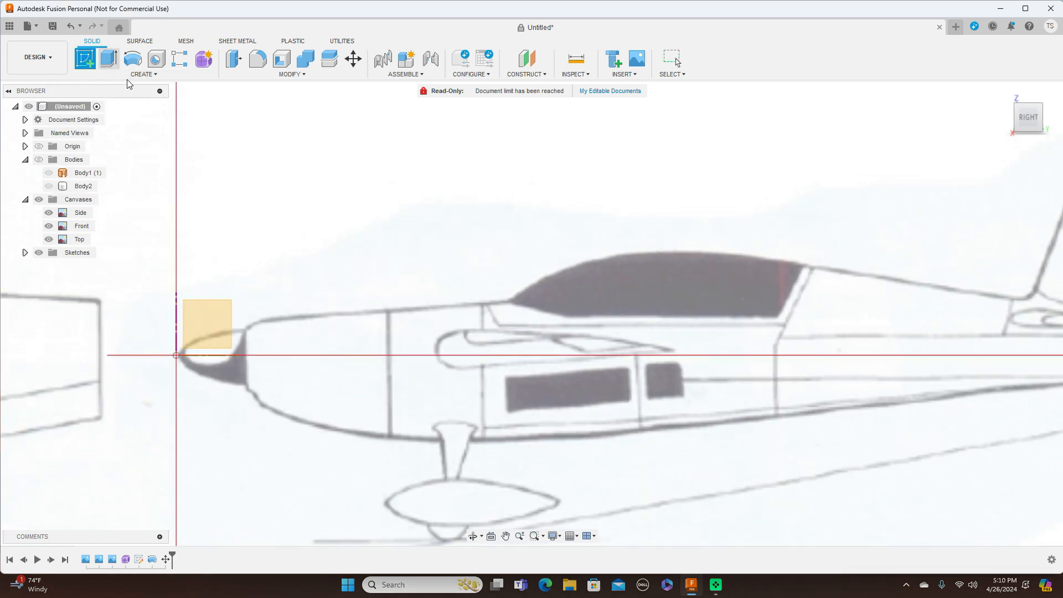
pyautogui.click(197, 324)
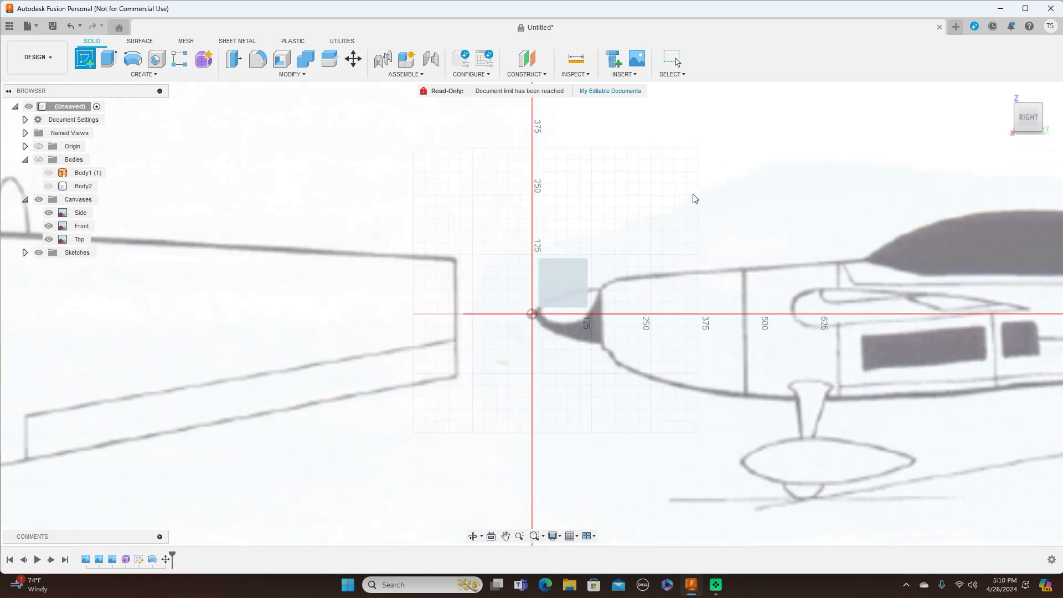
pyautogui.scroll(2, 642, 187)
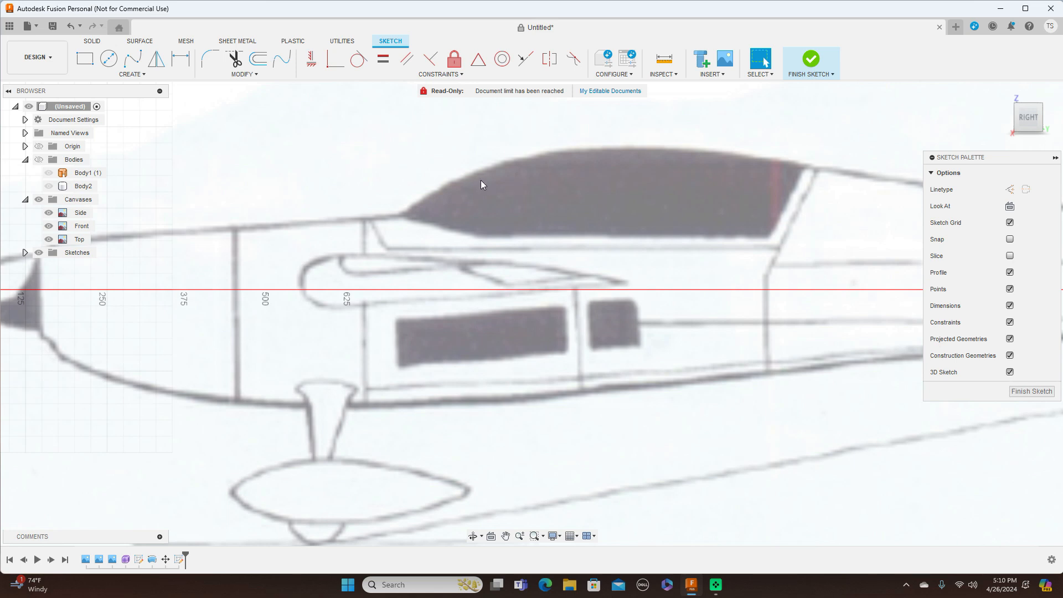
pyautogui.click(133, 58)
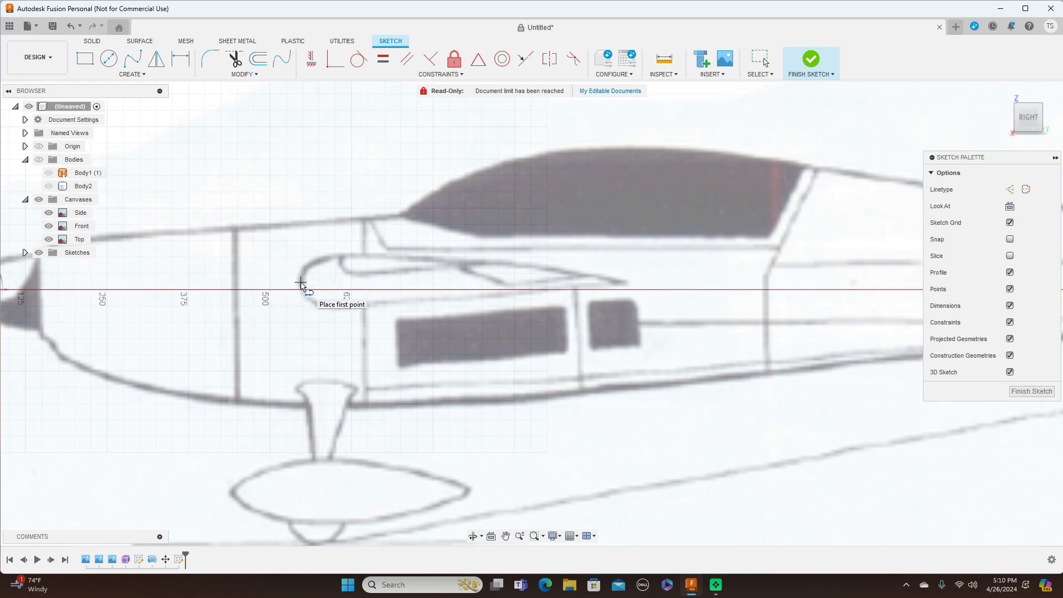
pyautogui.click(300, 283)
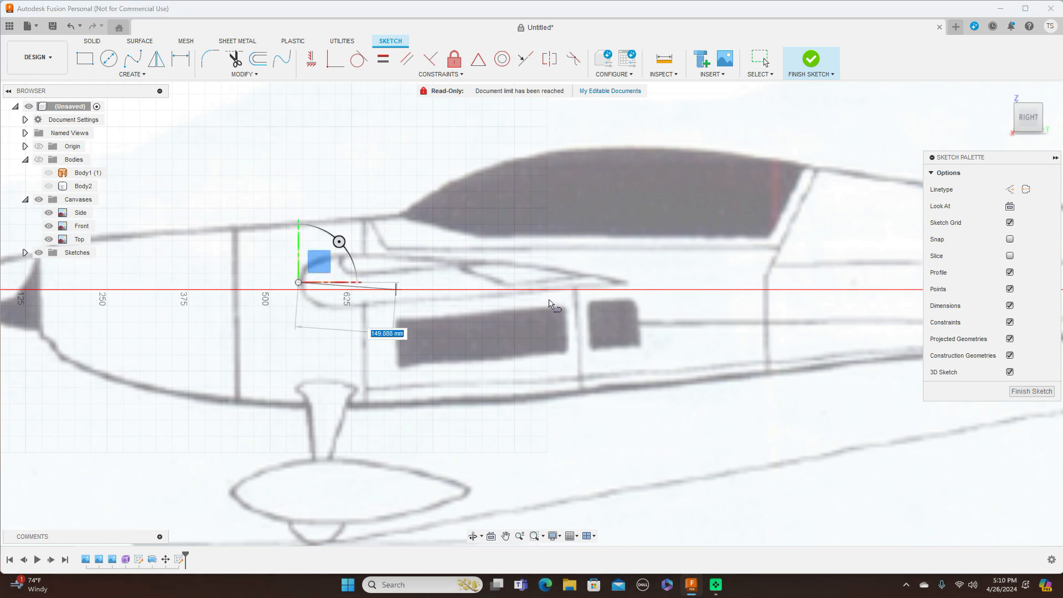
pyautogui.click(626, 283)
pyautogui.rightClick(626, 281)
pyautogui.click(654, 281)
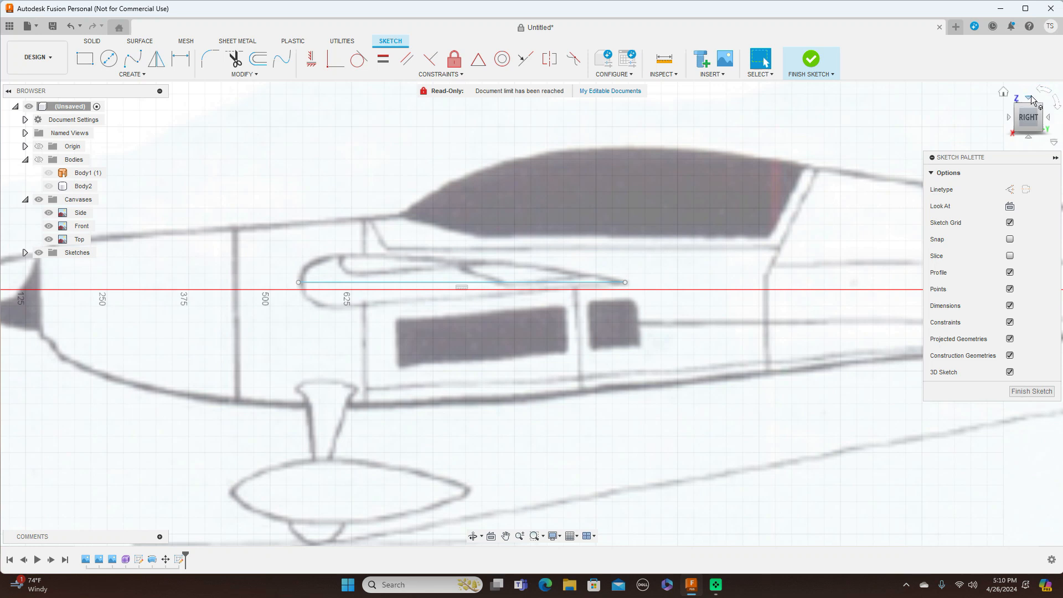
# Step: Pull the line's rear endpoint slightly back in Top view, then finish the sketch
pyautogui.click(1030, 100)
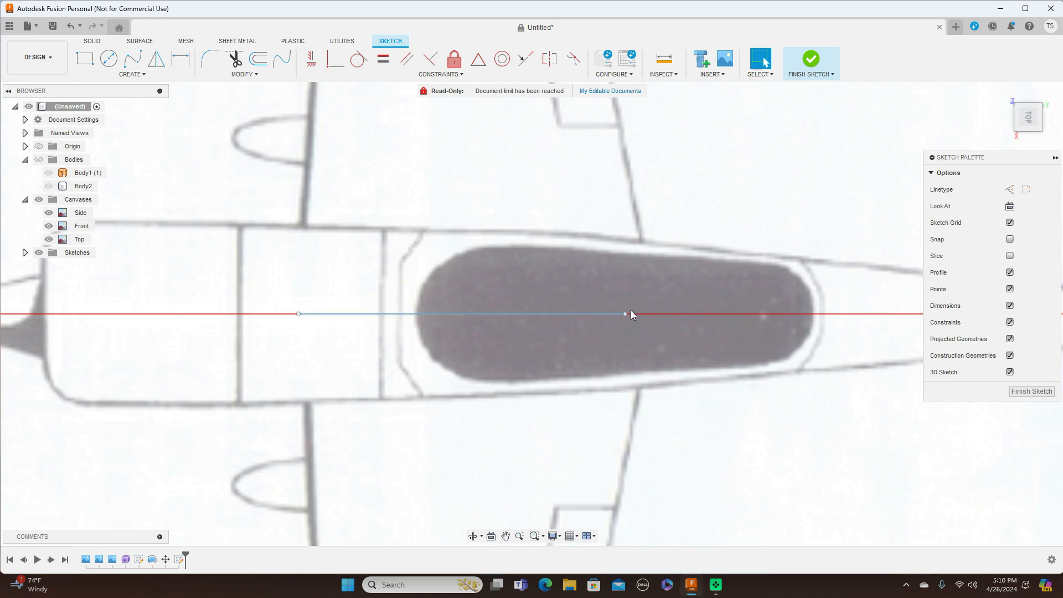
pyautogui.moveTo(627, 314); pyautogui.dragTo(638, 314)
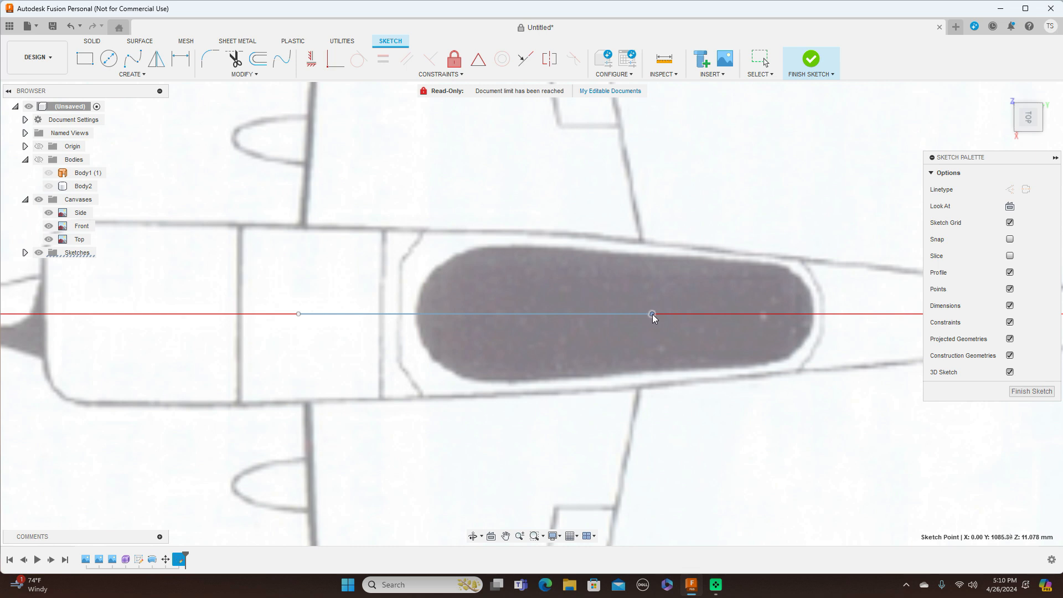
pyautogui.press('Escape')
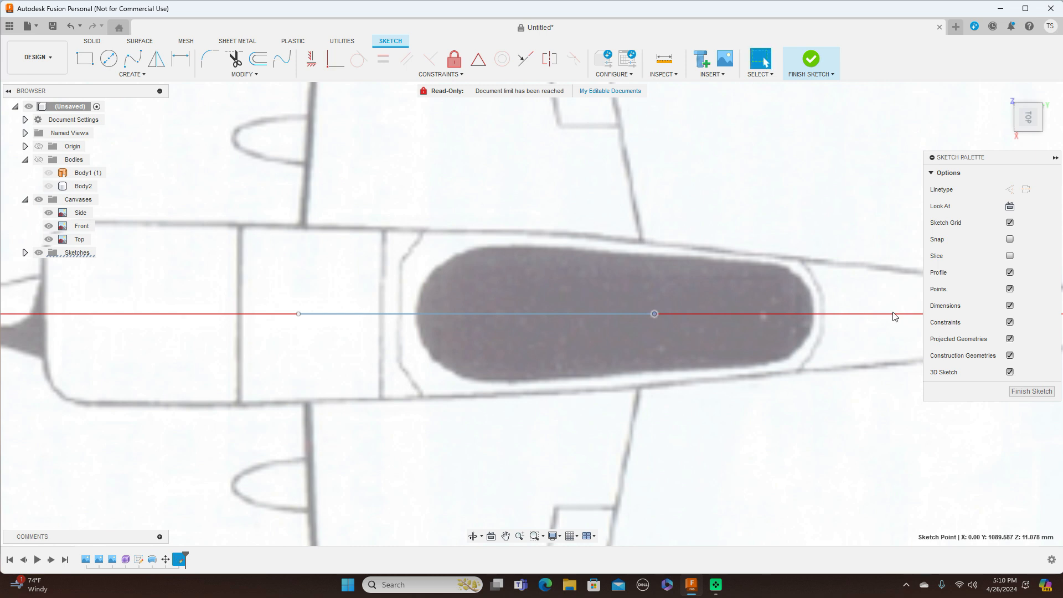
pyautogui.click(1030, 138)
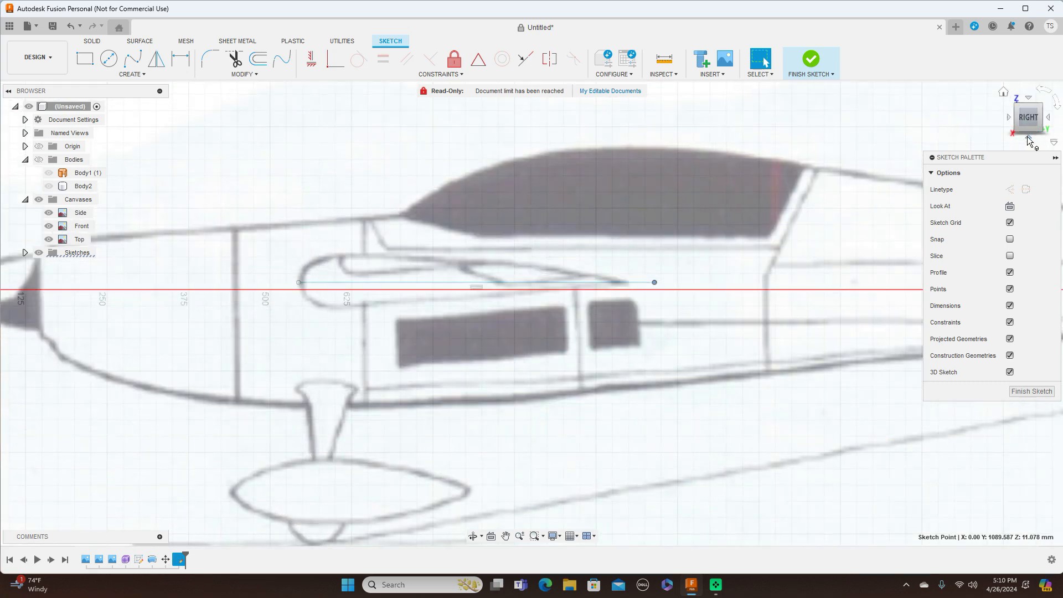
pyautogui.click(1027, 392)
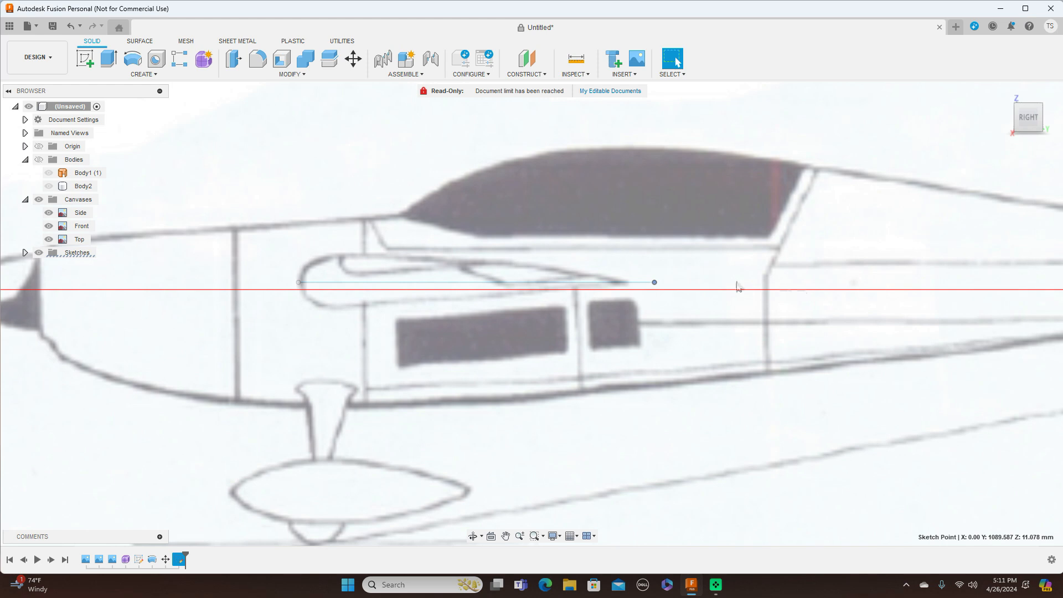
# Step: Create a 0° Plane at Angle hinged on the sketch line
pyautogui.click(545, 74)
pyautogui.click(542, 97)
pyautogui.click(431, 287)
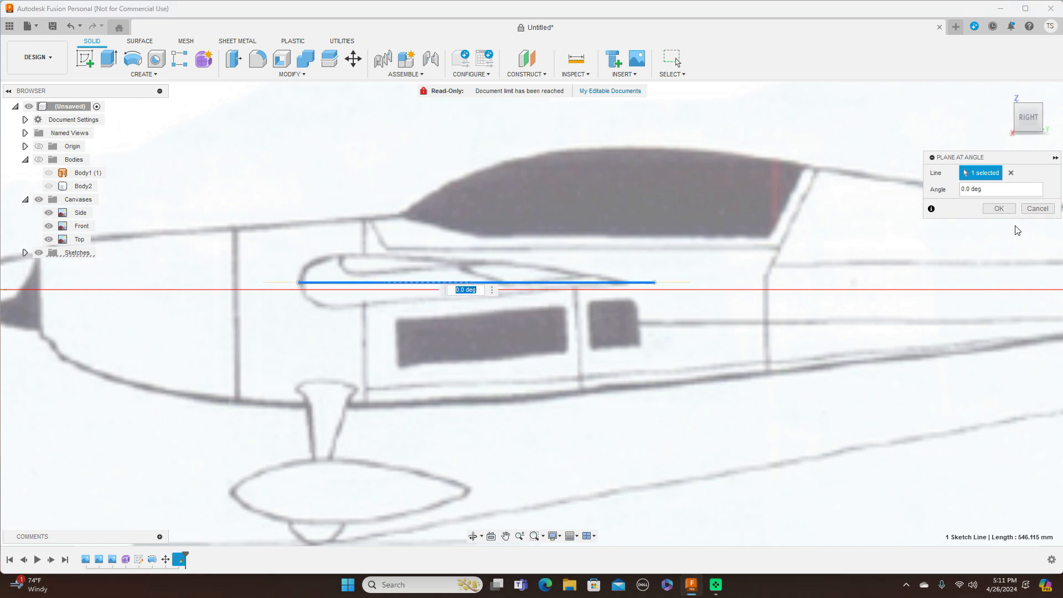
pyautogui.click(999, 208)
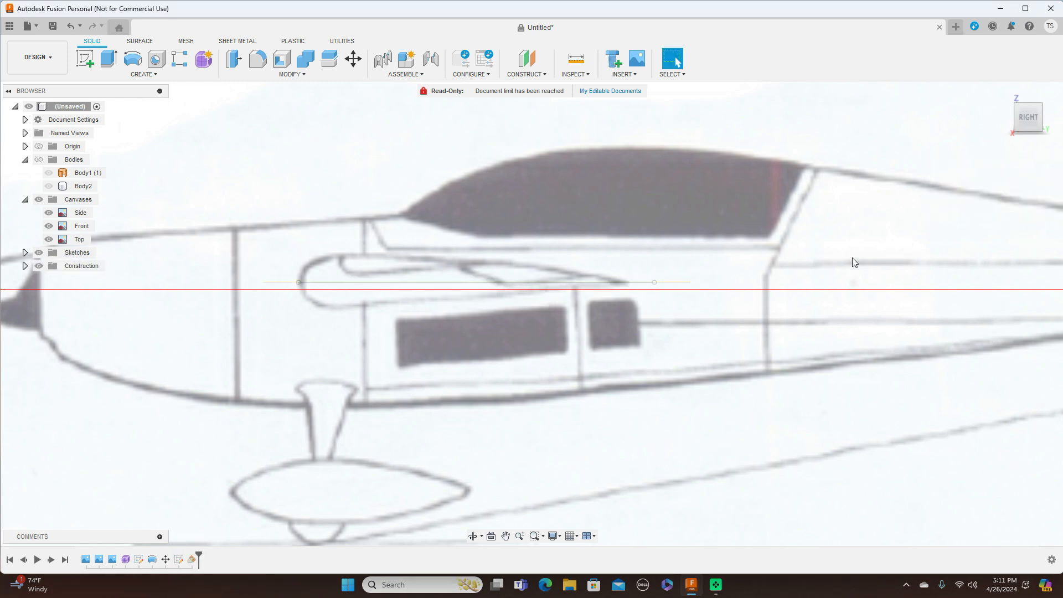
pyautogui.scroll(2, 620, 271)
pyautogui.scroll(-2, 620, 270)
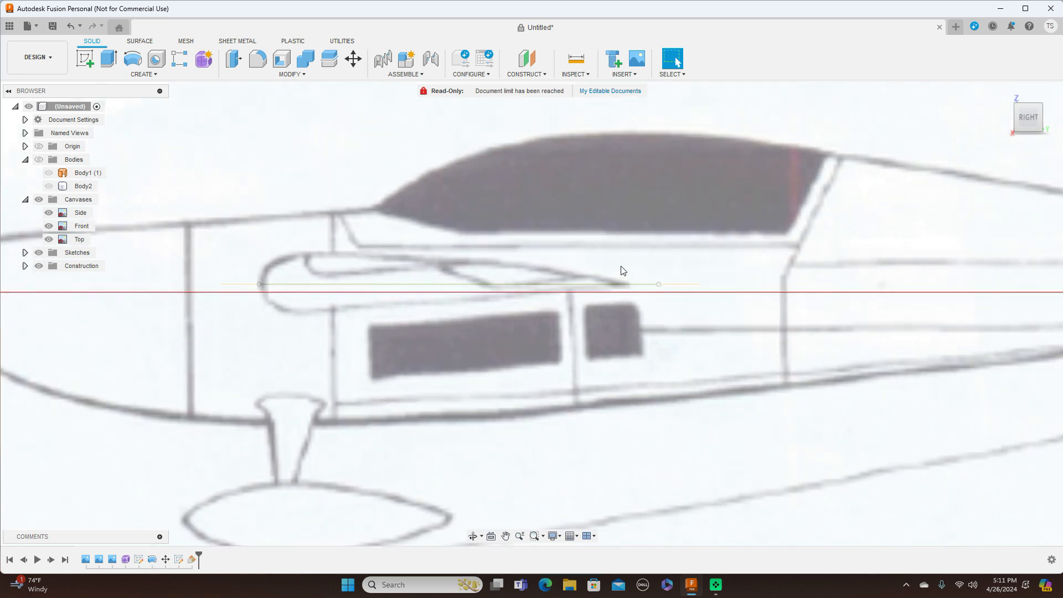
pyautogui.scroll(2, 541, 272)
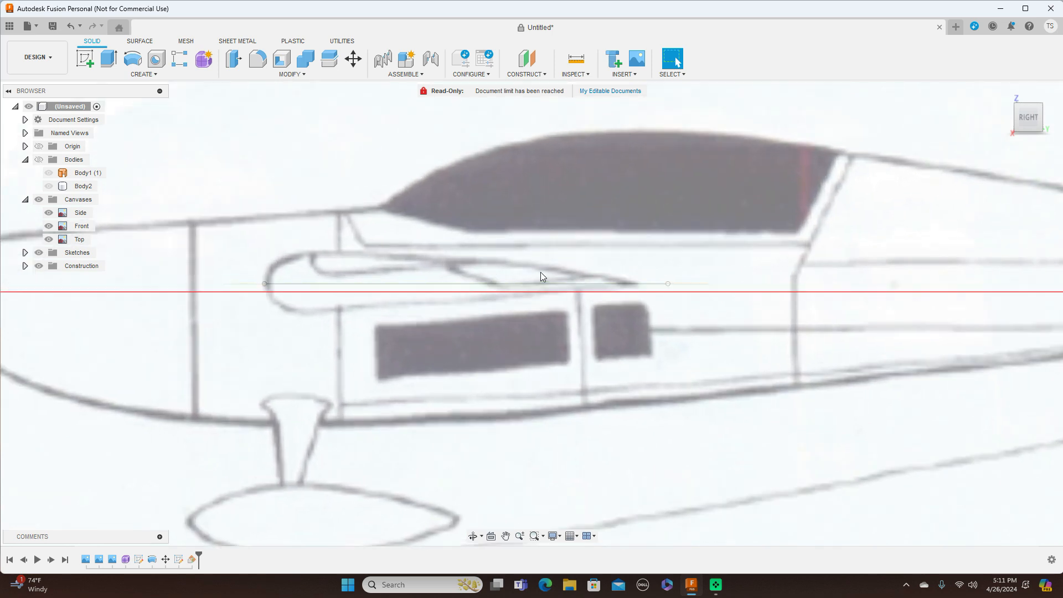
pyautogui.moveTo(547, 274); pyautogui.dragTo(636, 224, button='middle')
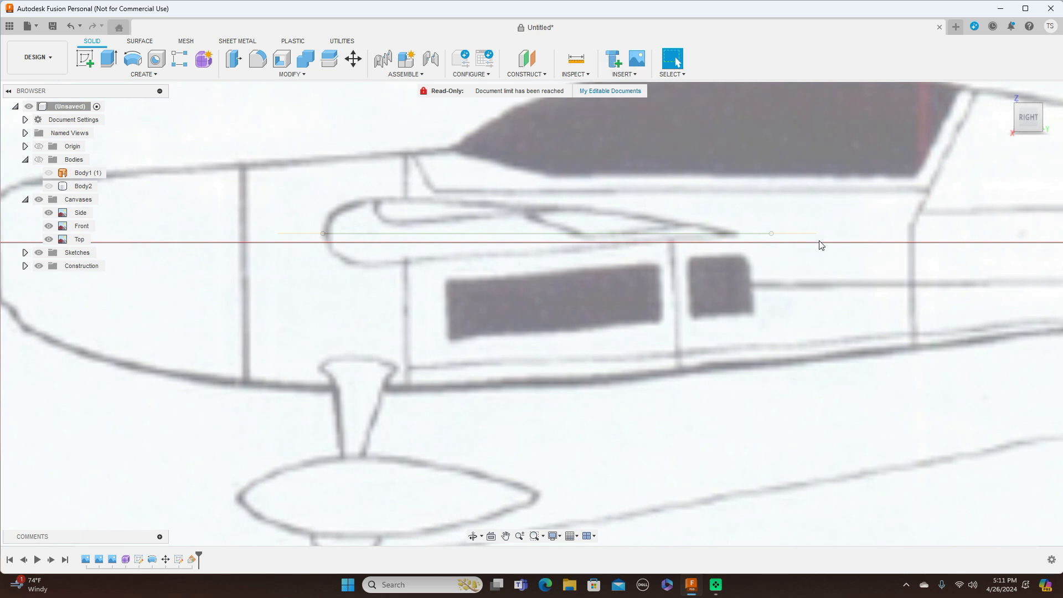
# Step: Begin inserting a canvas image from the computer
pyautogui.click(634, 76)
pyautogui.click(629, 110)
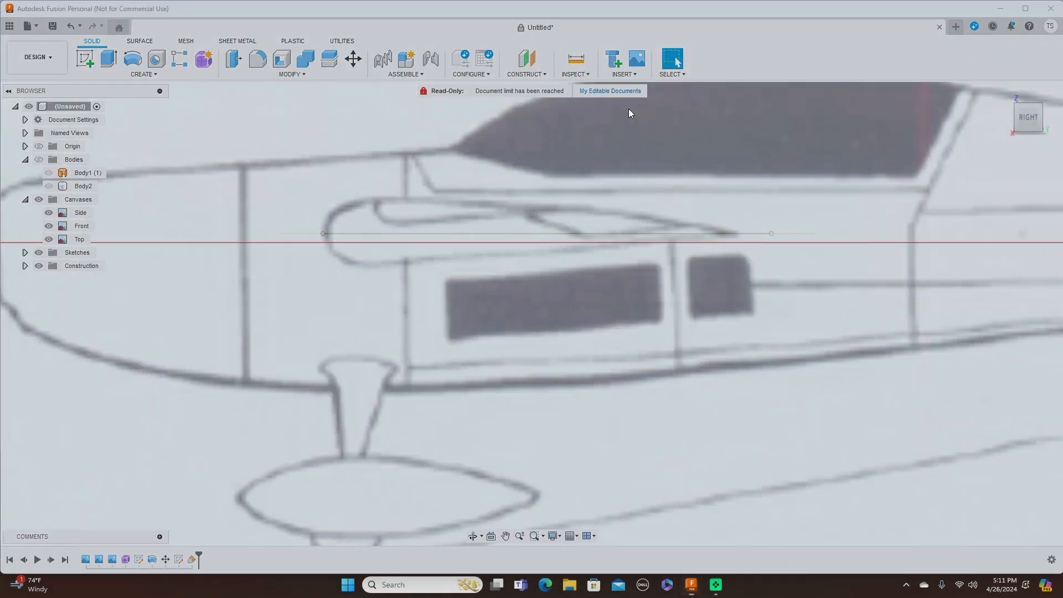
pyautogui.click(395, 406)
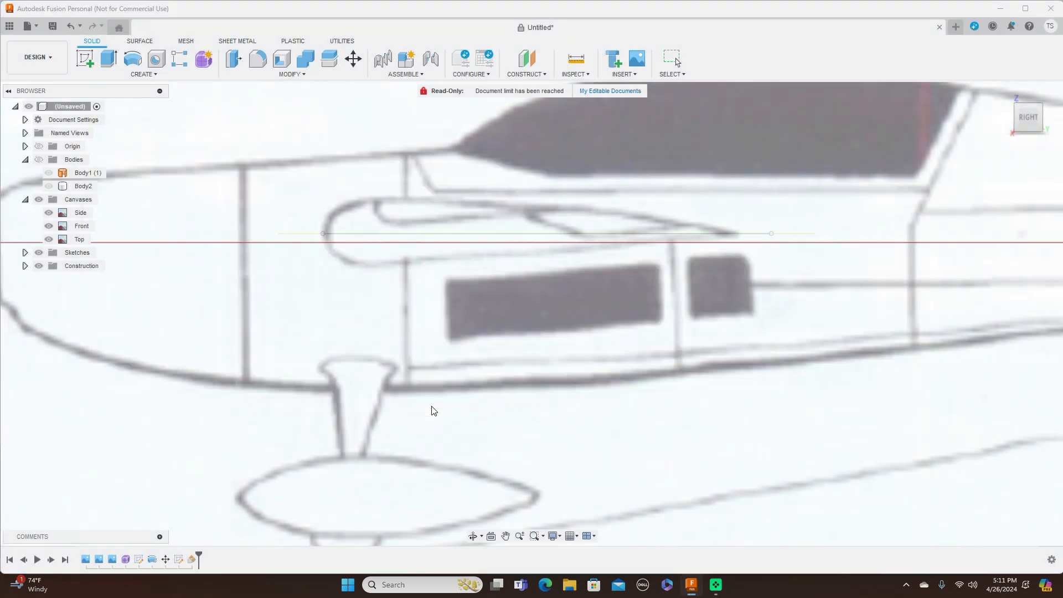
# Step: Find and open 'airfoil aerobatic' from the USB drive as the canvas image
pyautogui.scroll(-15, 339, 150)
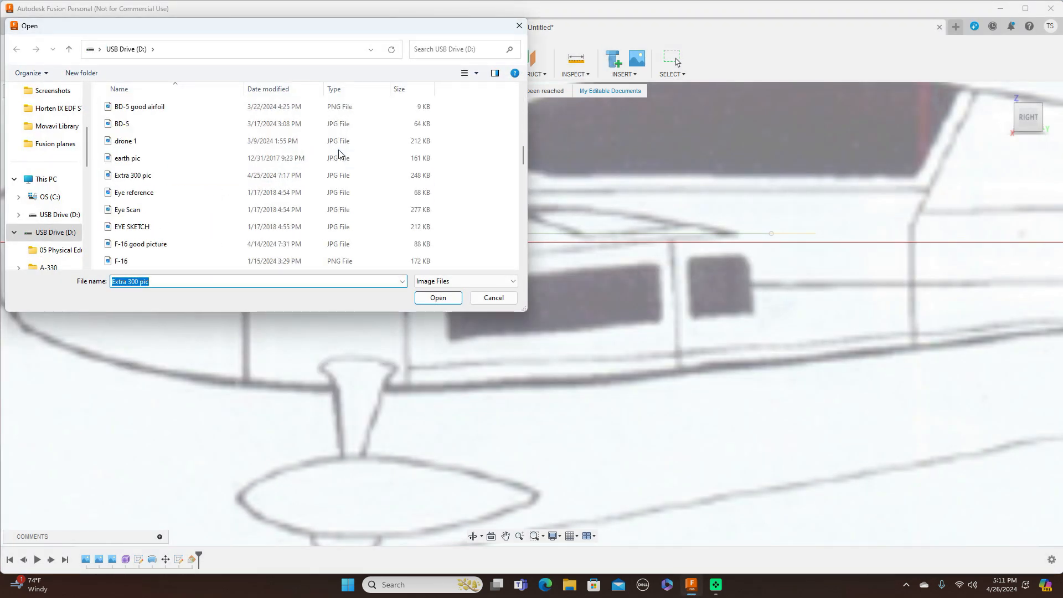
pyautogui.scroll(-15, 339, 151)
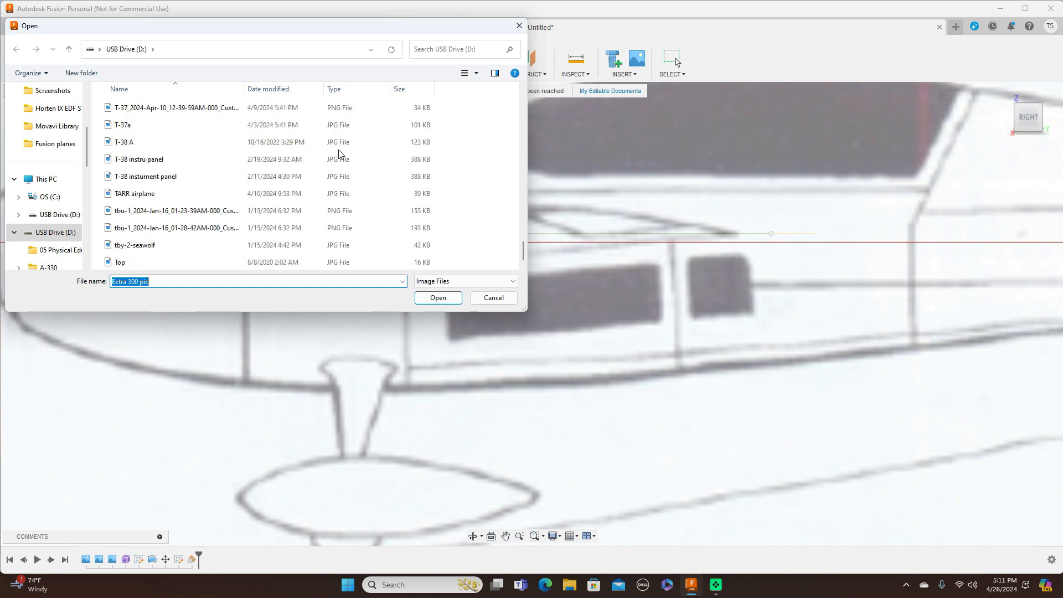
pyautogui.scroll(2, 339, 149)
pyautogui.scroll(3, 338, 143)
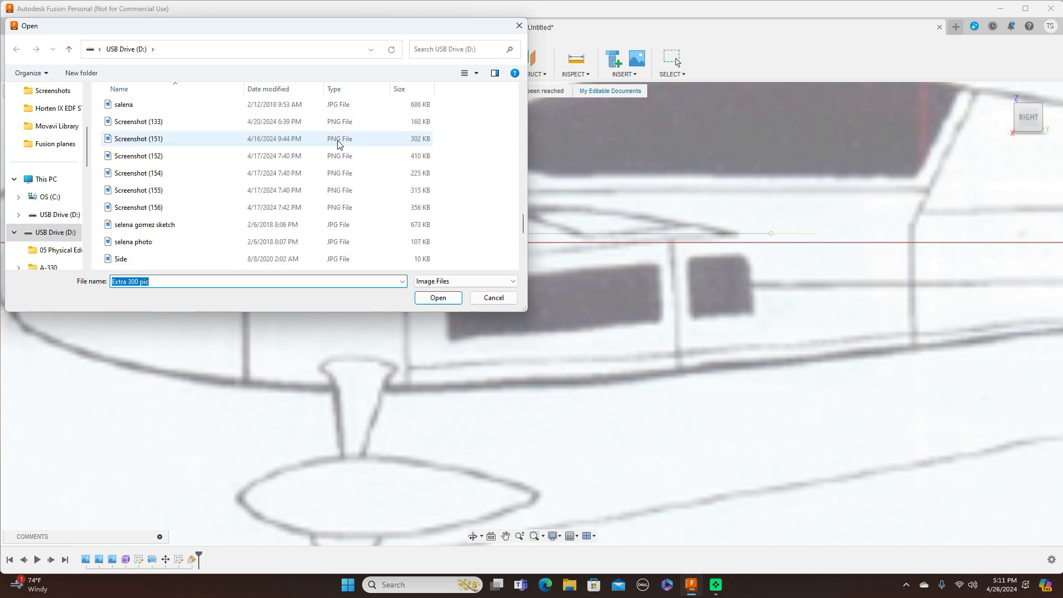
pyautogui.scroll(4, 339, 144)
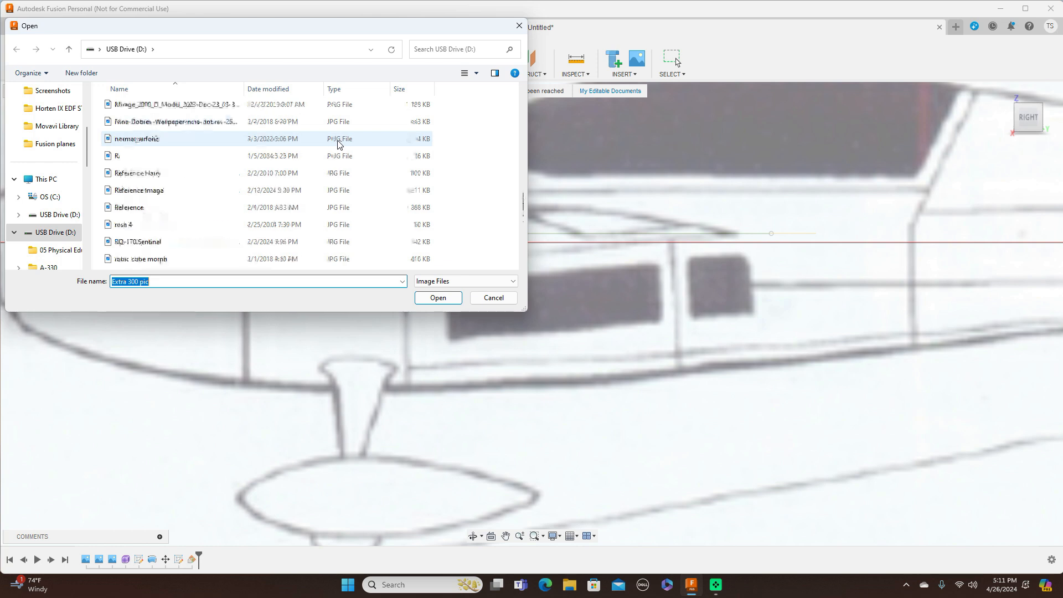
pyautogui.scroll(5, 340, 144)
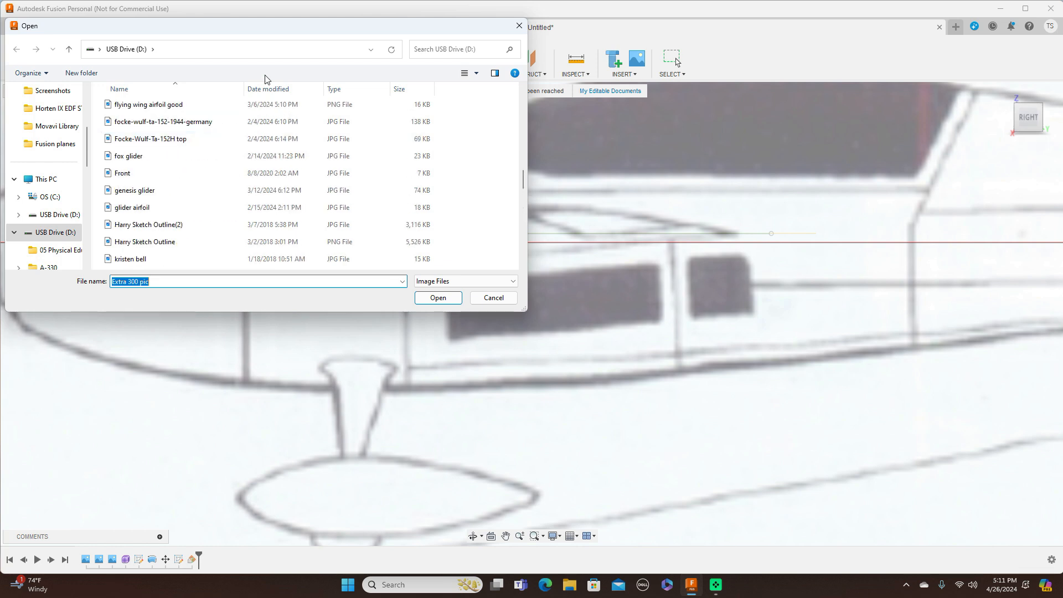
pyautogui.scroll(3, 237, 110)
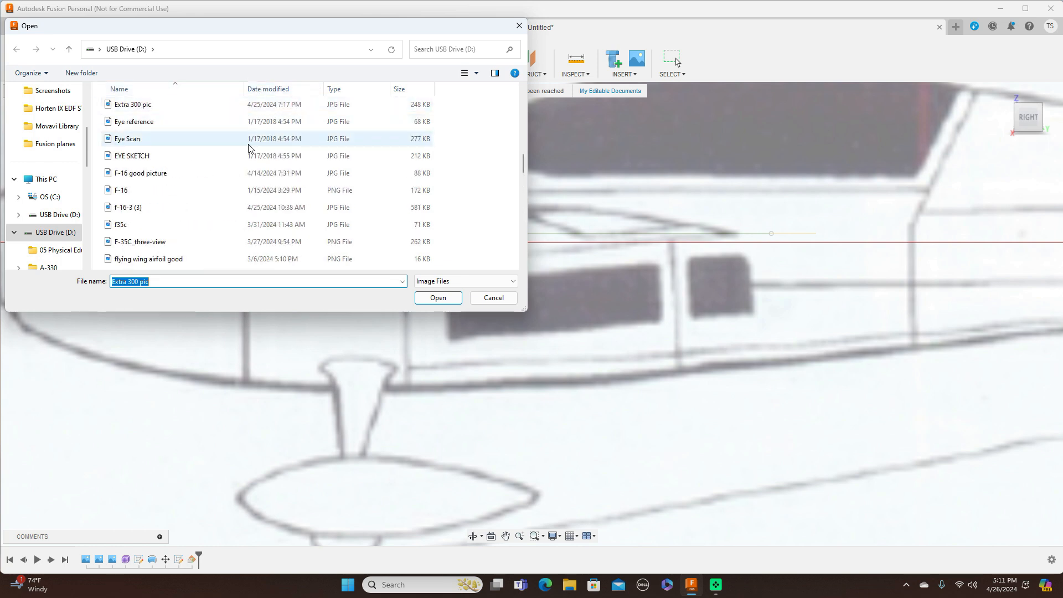
pyautogui.scroll(10, 249, 153)
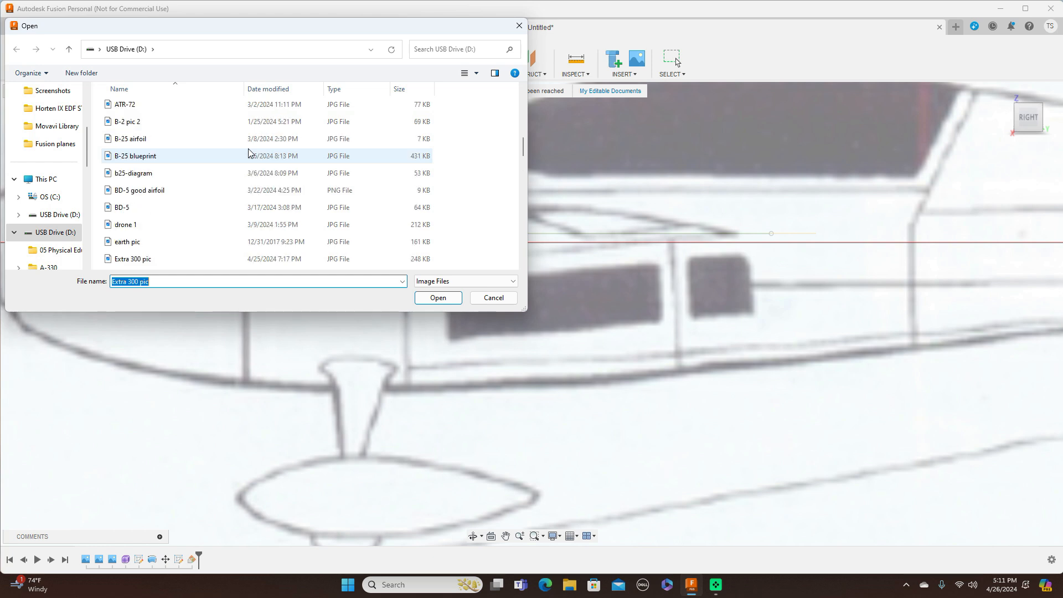
pyautogui.scroll(8, 249, 153)
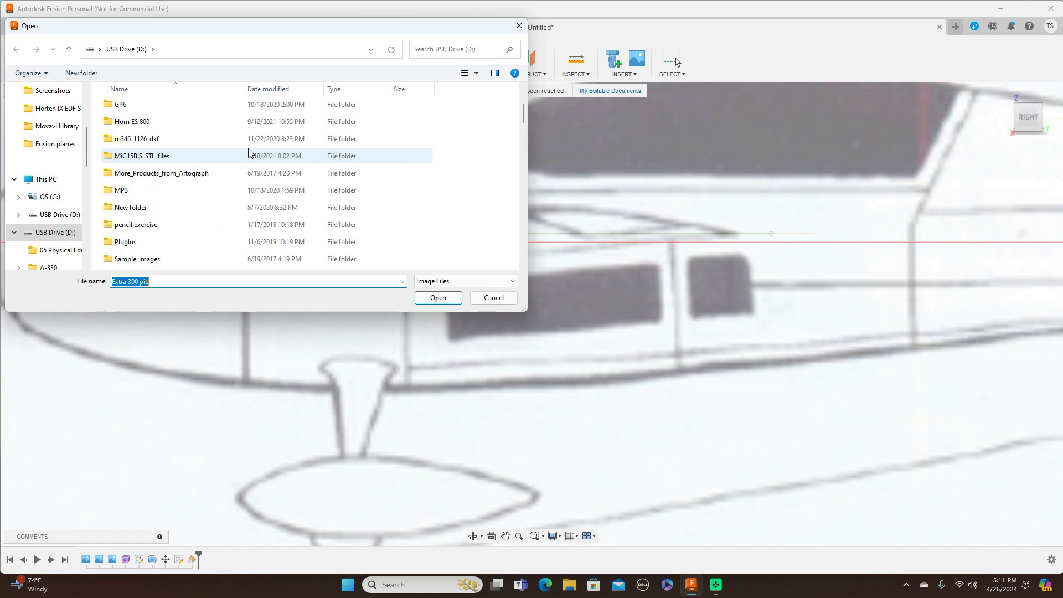
pyautogui.scroll(-3, 249, 150)
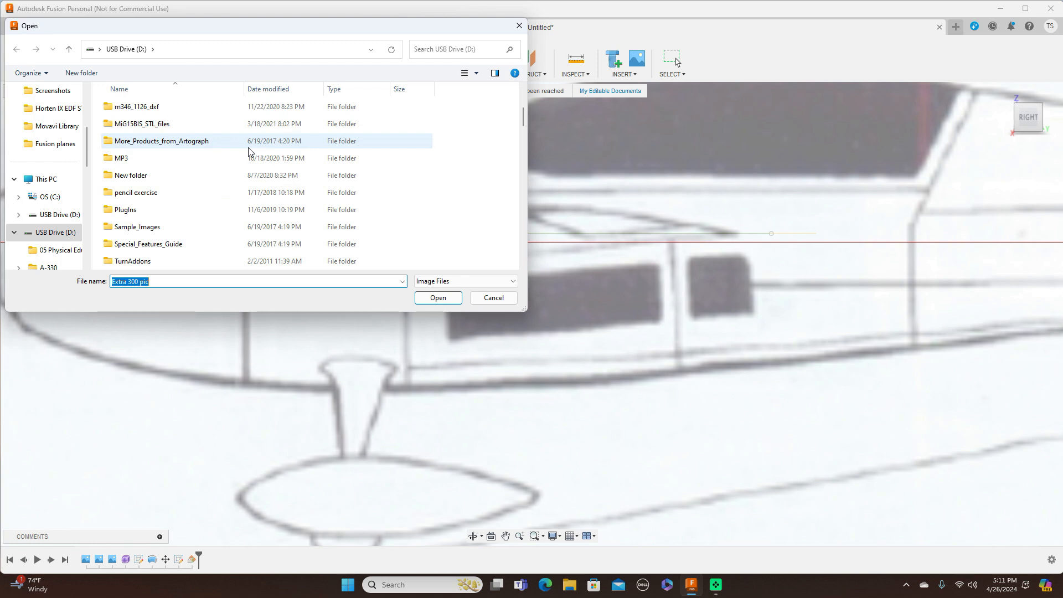
pyautogui.scroll(-2, 249, 150)
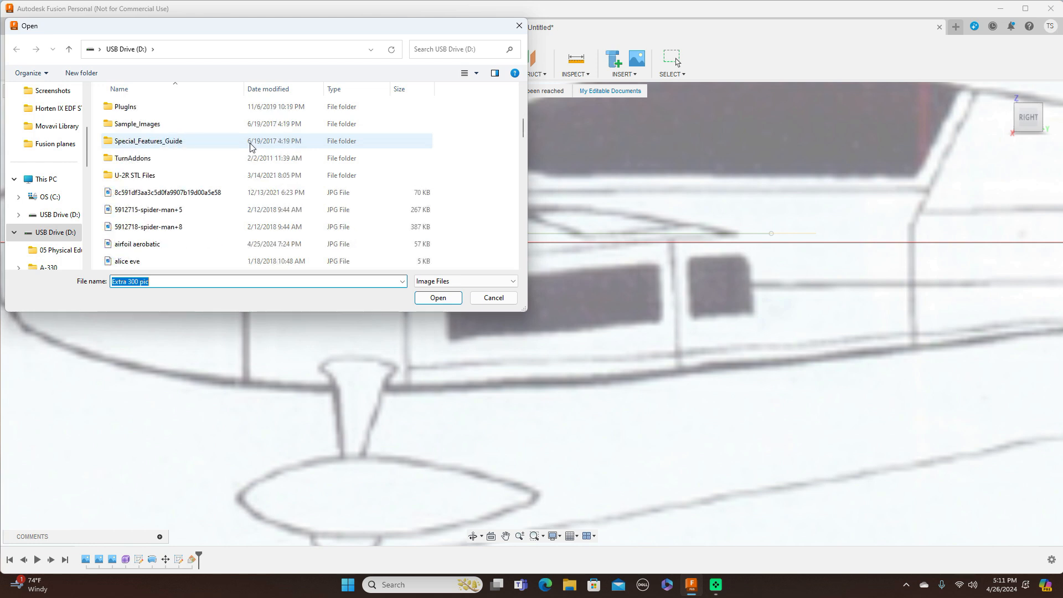
pyautogui.click(155, 246)
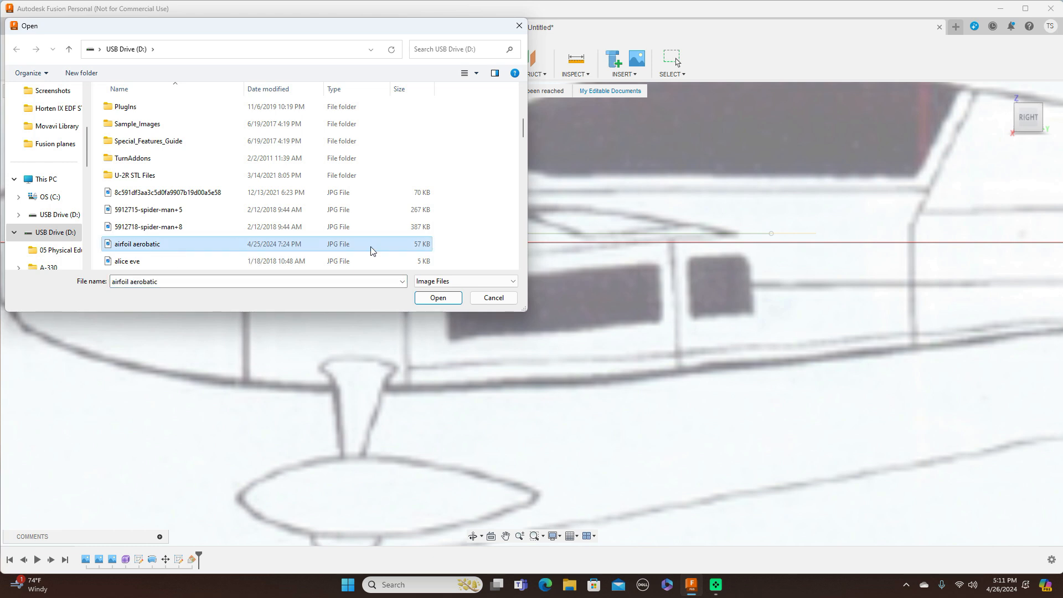
pyautogui.click(437, 298)
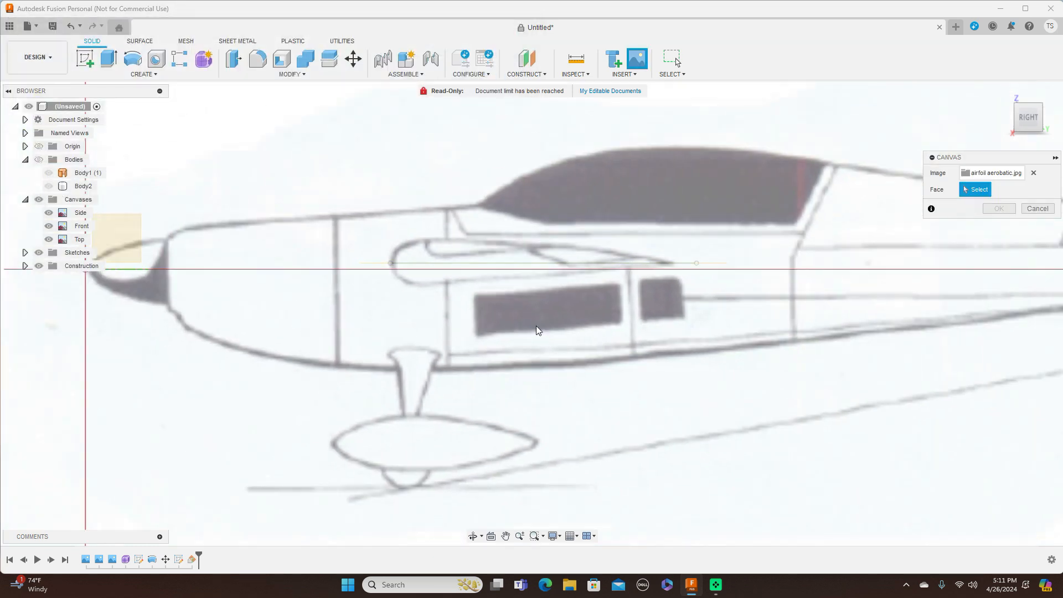
# Step: Attach the airfoil canvas to the new plane, enlarge it, and align NACA 2412 with the horizontal axis
pyautogui.click(284, 264)
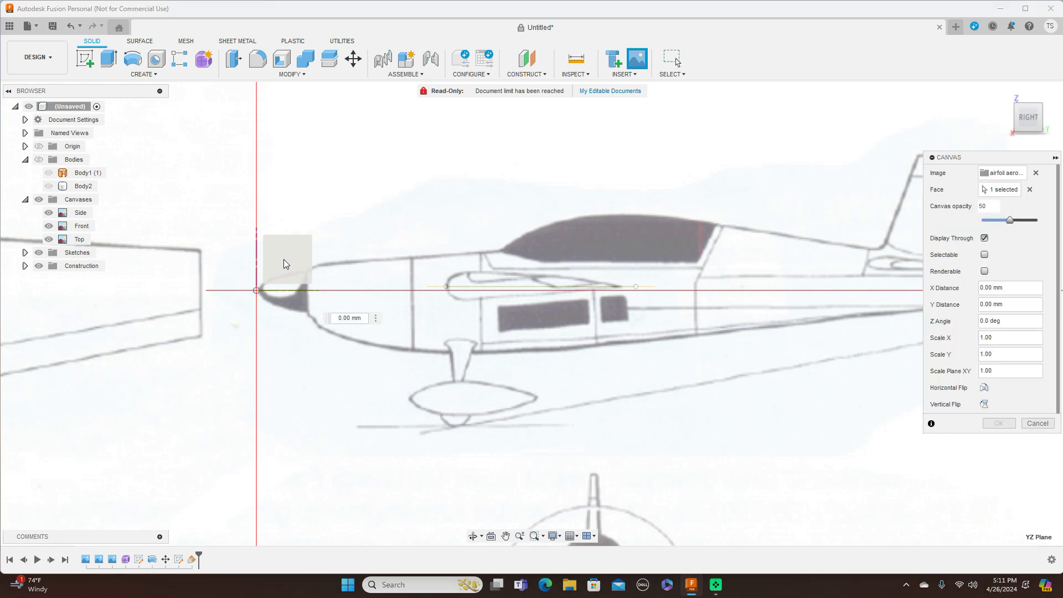
pyautogui.moveTo(306, 248); pyautogui.dragTo(337, 233)
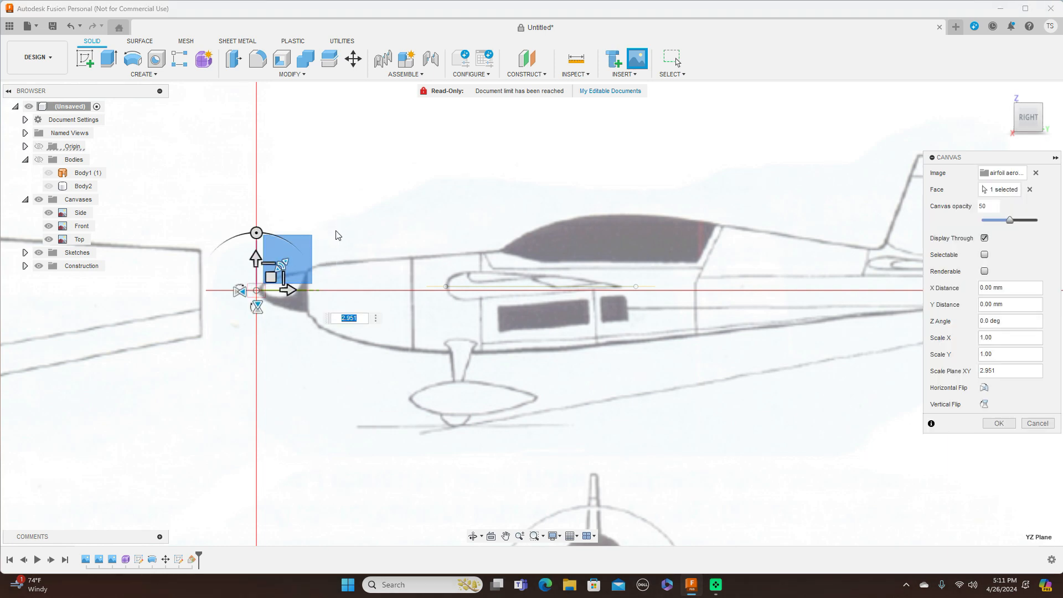
pyautogui.moveTo(284, 264); pyautogui.dragTo(327, 229)
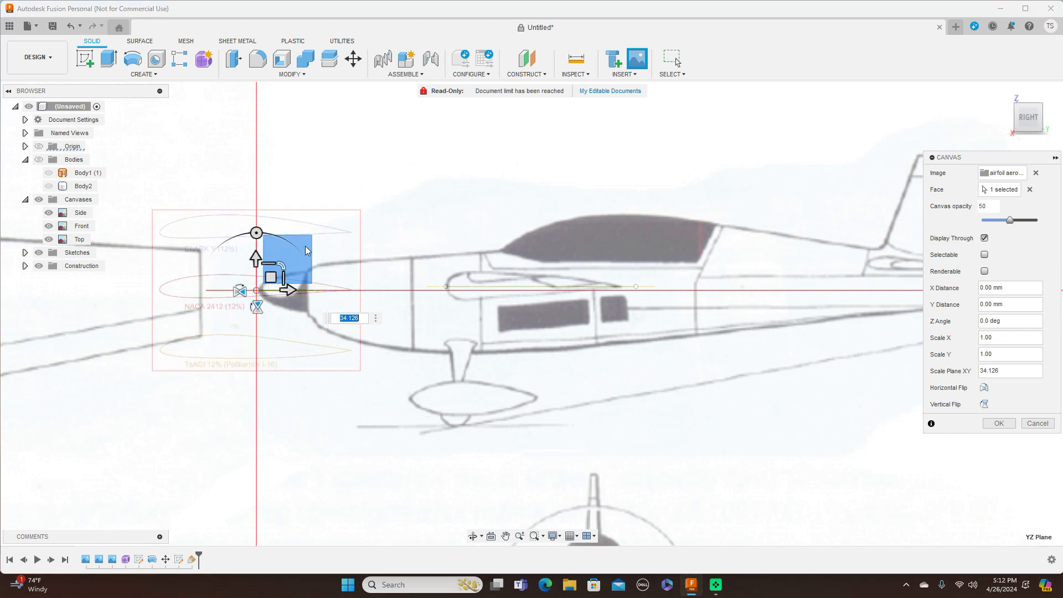
pyautogui.moveTo(277, 274); pyautogui.dragTo(523, 252)
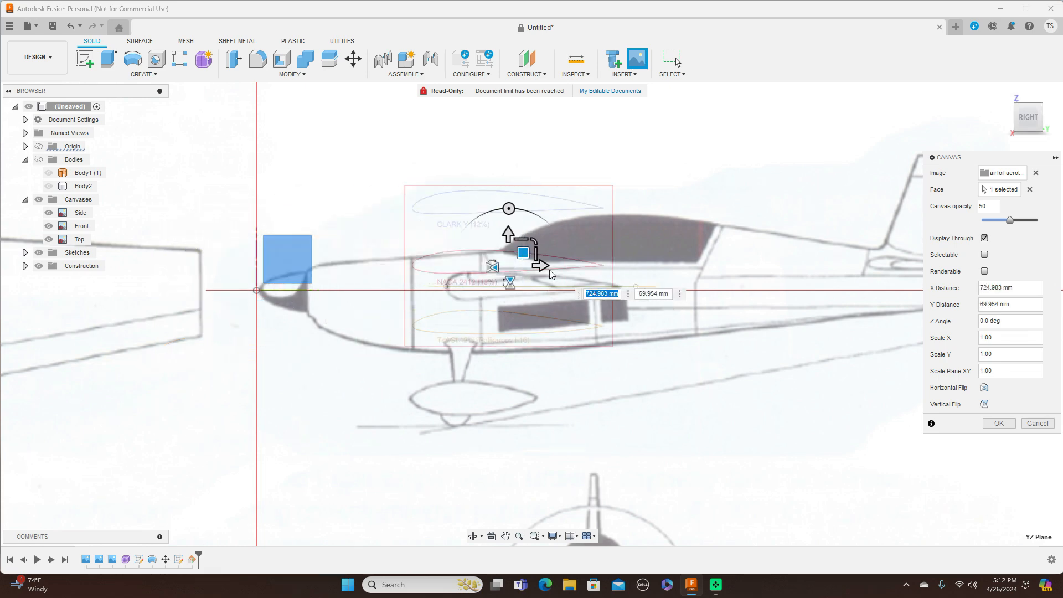
pyautogui.scroll(4, 549, 270)
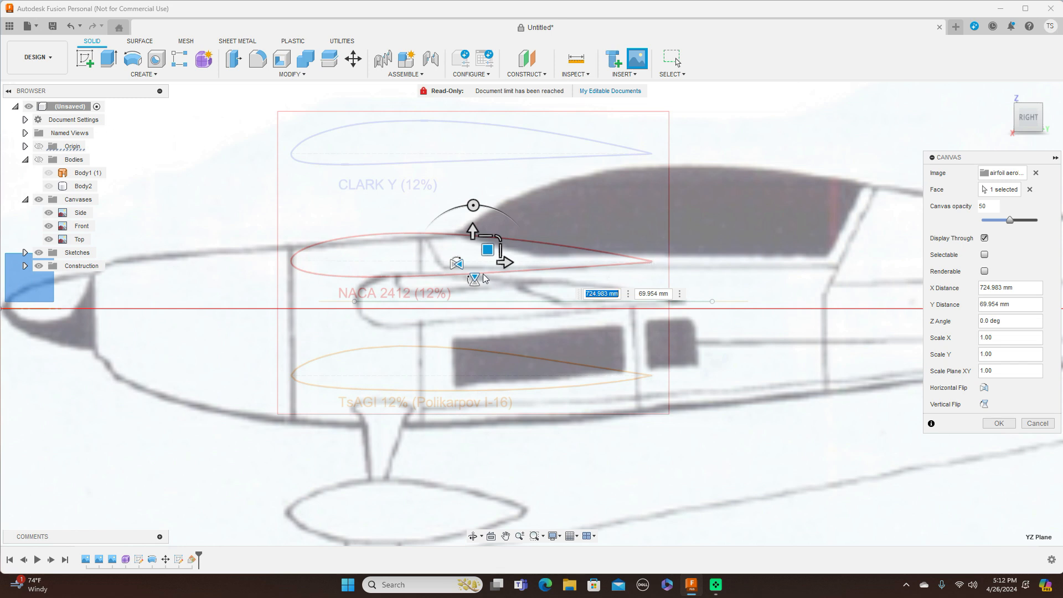
pyautogui.moveTo(487, 250); pyautogui.dragTo(551, 290)
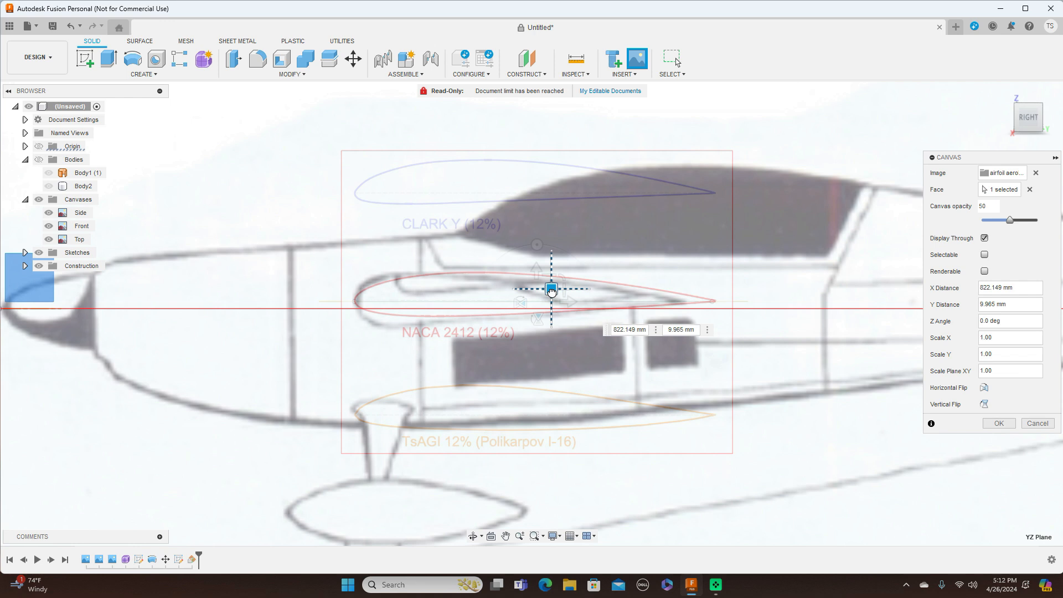
pyautogui.moveTo(551, 290); pyautogui.dragTo(551, 290)
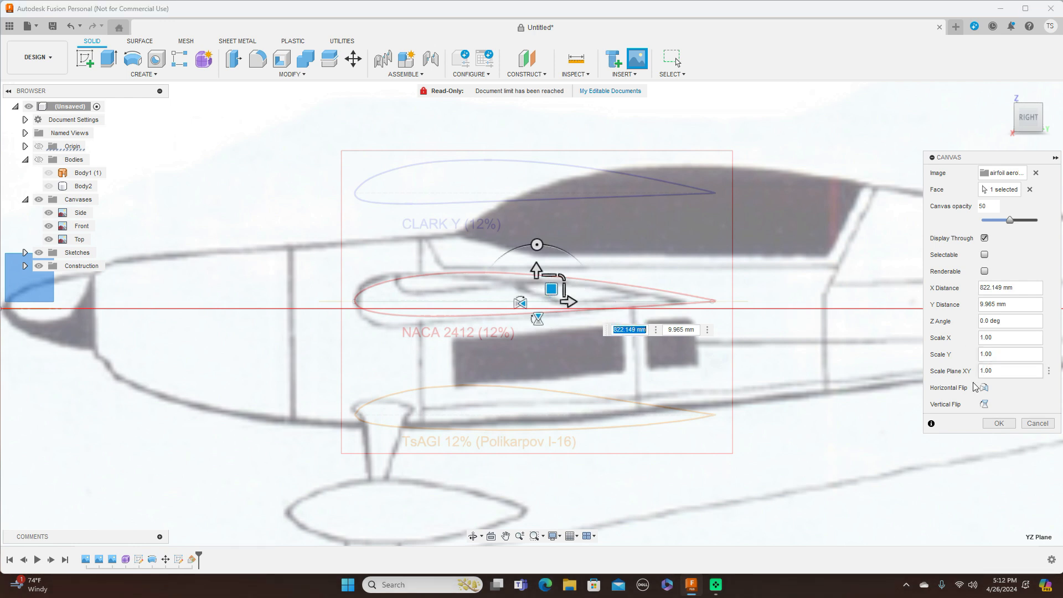
pyautogui.click(999, 425)
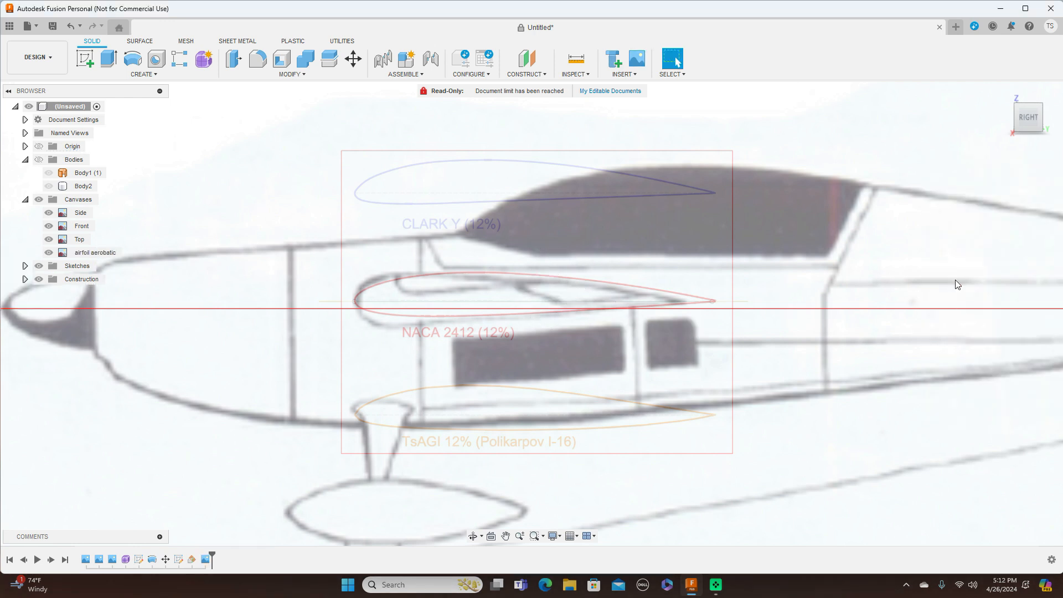
pyautogui.scroll(-3, 834, 273)
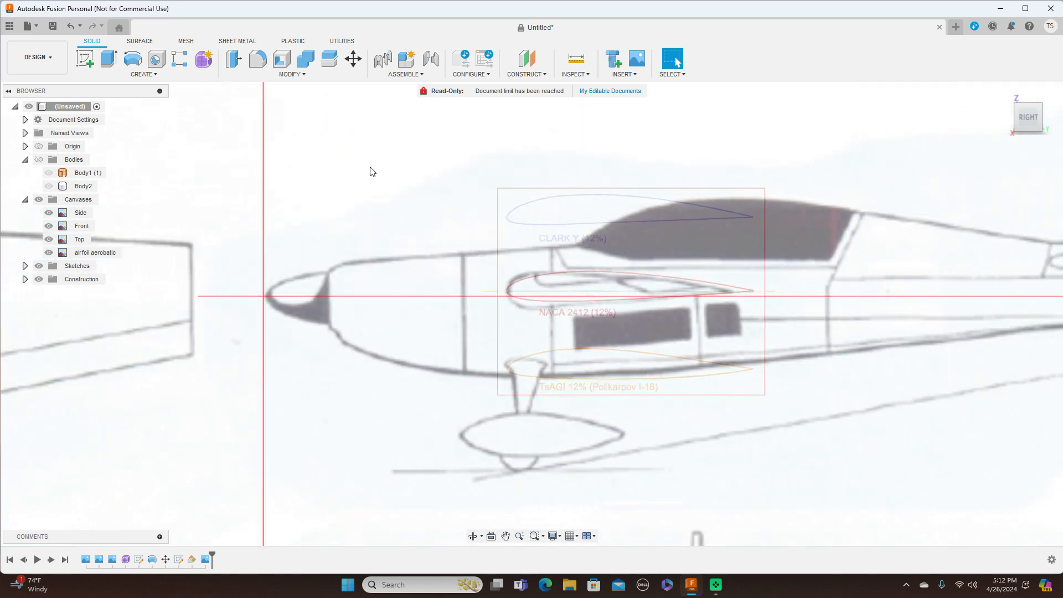
pyautogui.click(86, 59)
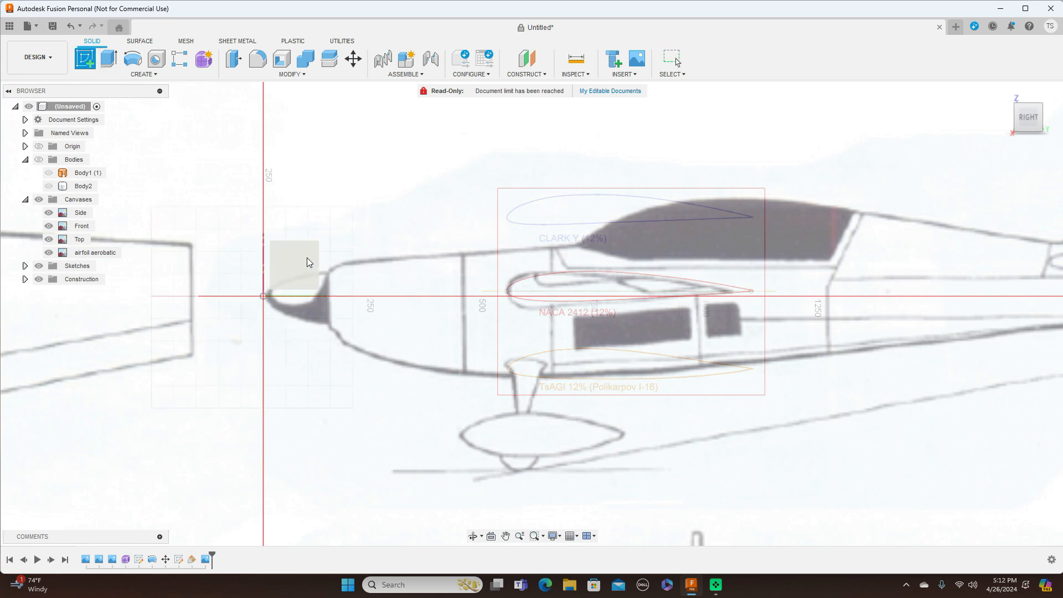
# Step: Start a new sketch on the side plane with the Fit Point Spline tool
pyautogui.click(307, 258)
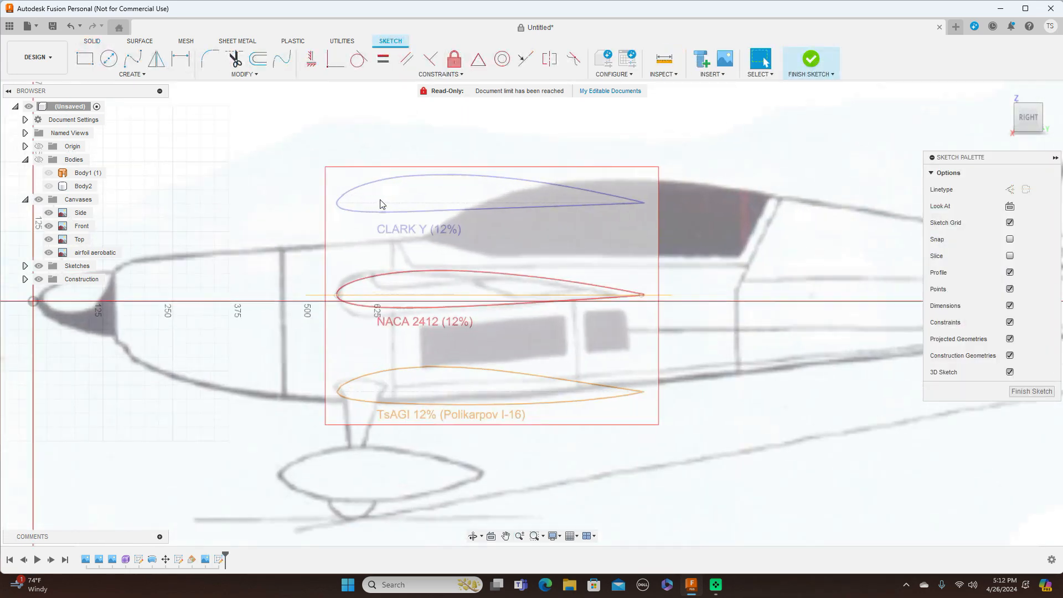
pyautogui.scroll(2, 378, 204)
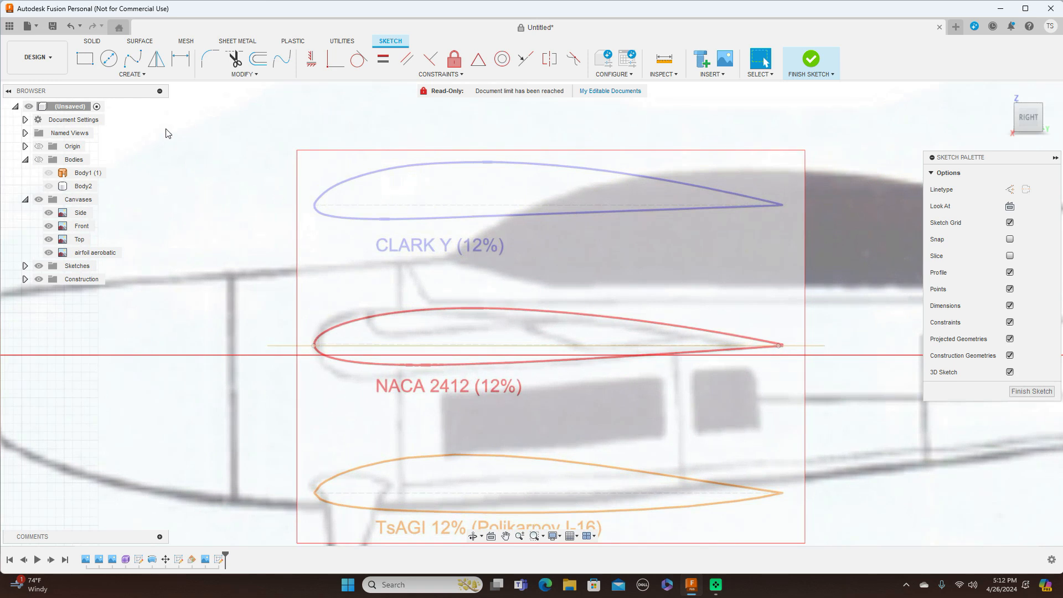
pyautogui.click(132, 58)
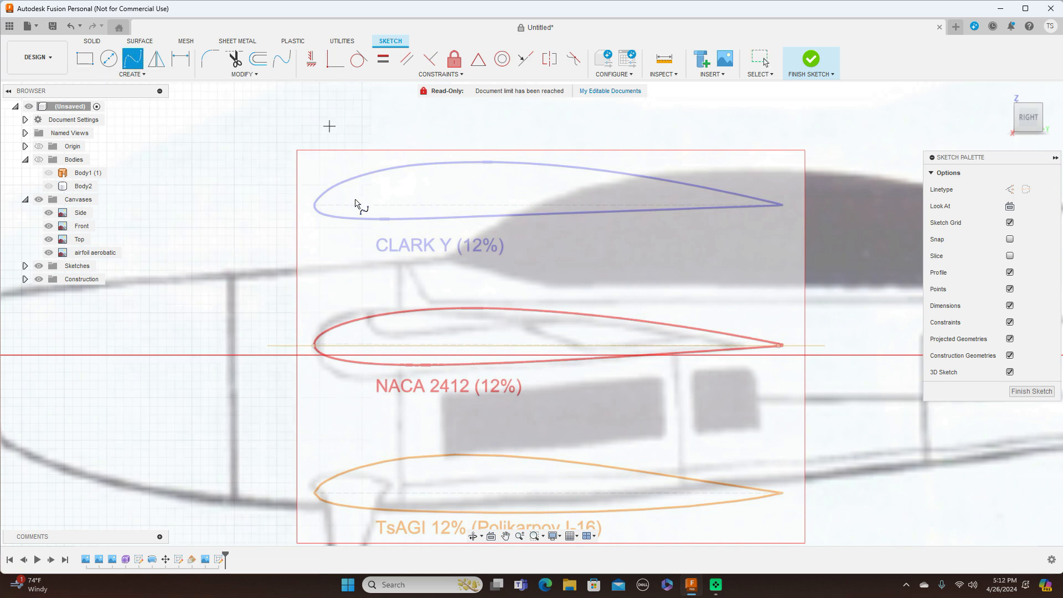
pyautogui.scroll(1, 316, 349)
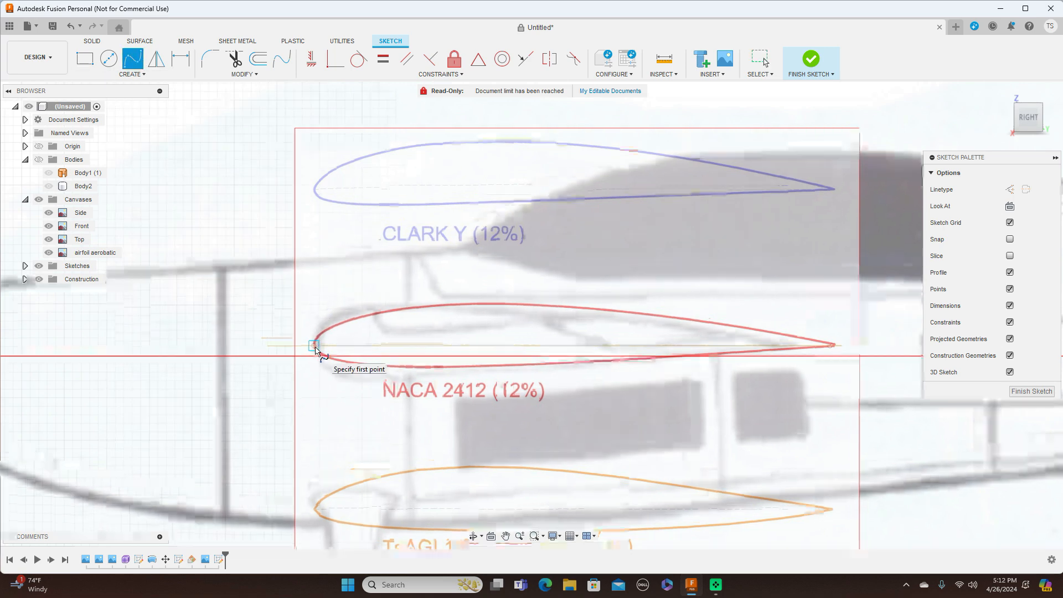
pyautogui.scroll(1, 315, 349)
# Step: Trace the NACA 2412 upper surface with fit points from leading to trailing edge
pyautogui.click(314, 346)
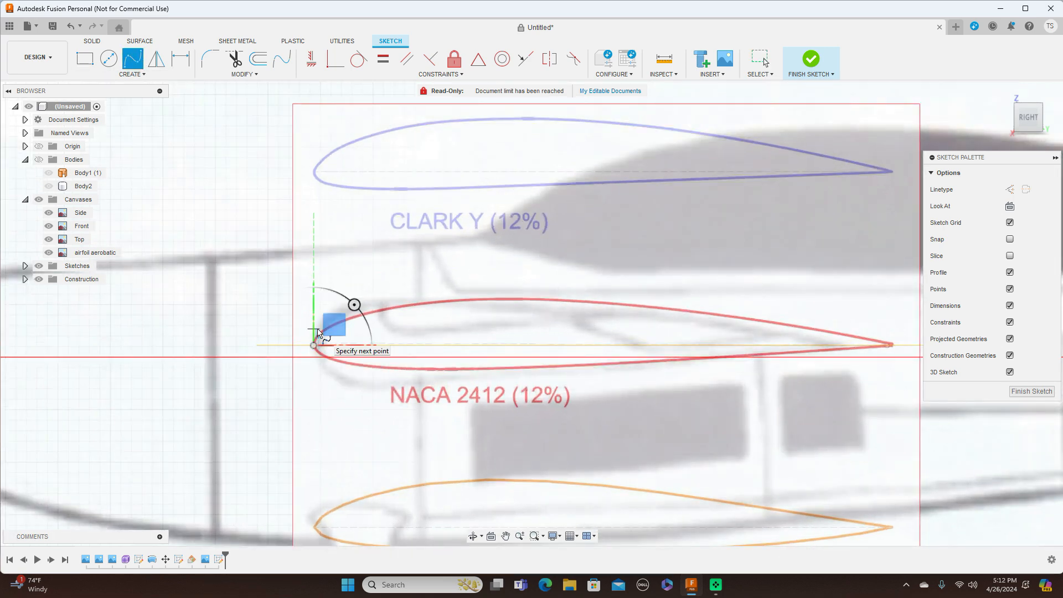
pyautogui.scroll(3, 317, 333)
pyautogui.click(316, 336)
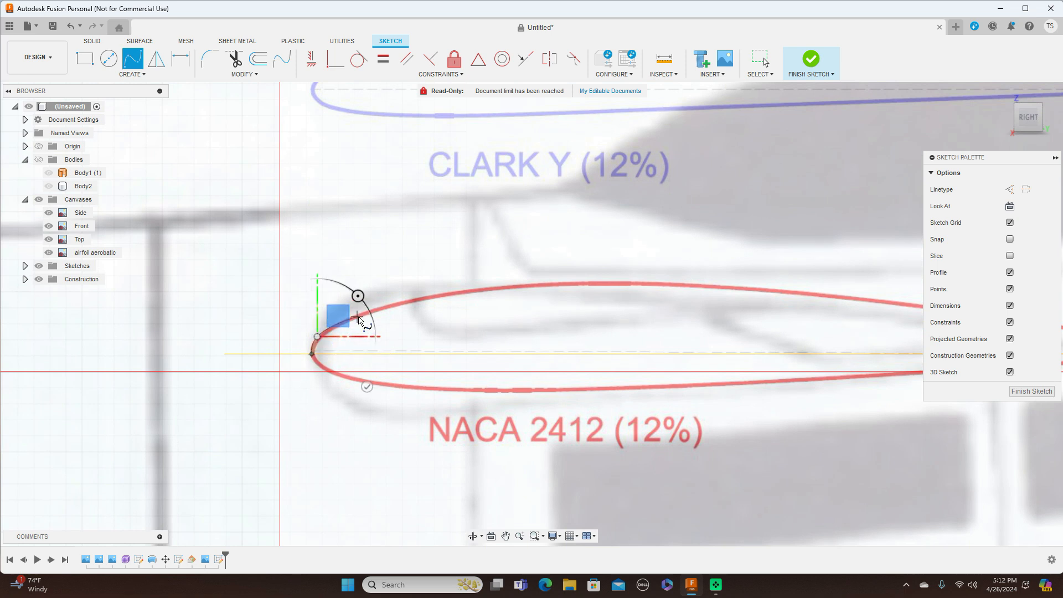
pyautogui.click(359, 317)
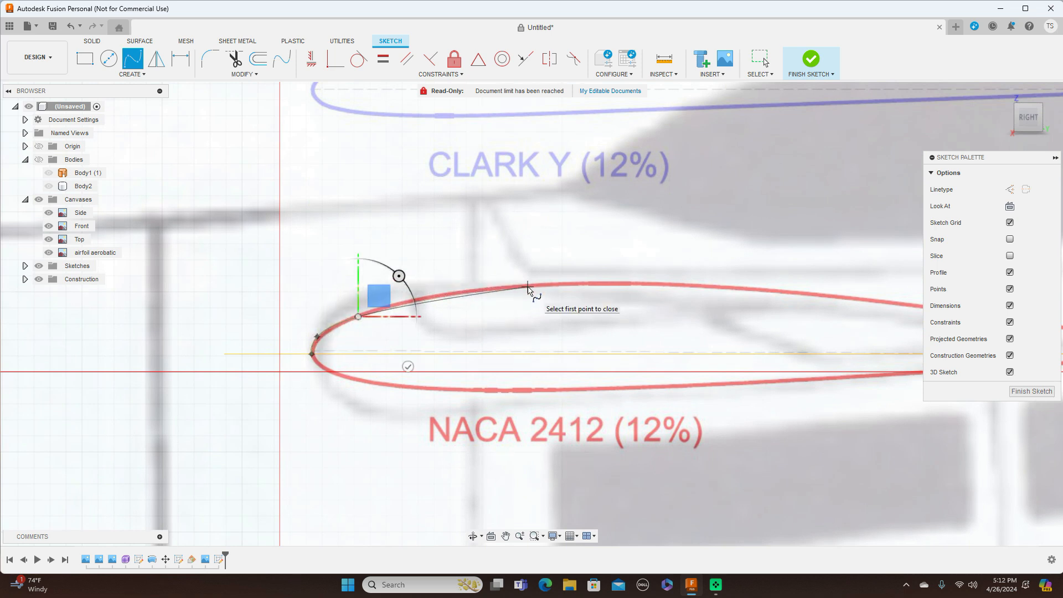
pyautogui.click(528, 287)
pyautogui.moveTo(528, 288); pyautogui.dragTo(320, 275, button='middle')
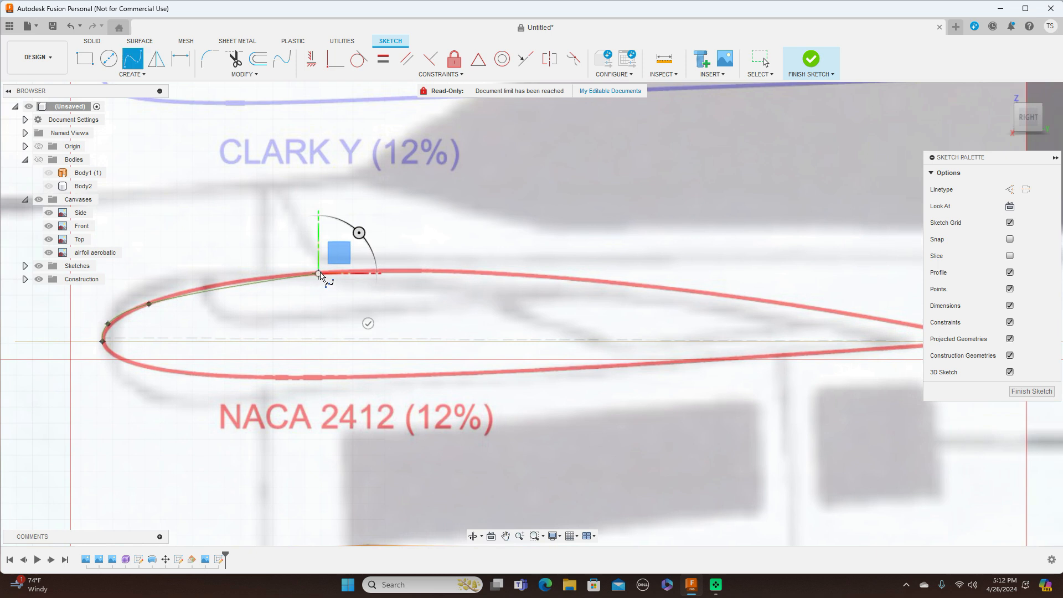
pyautogui.click(626, 288)
pyautogui.moveTo(629, 289); pyautogui.dragTo(363, 285, button='middle')
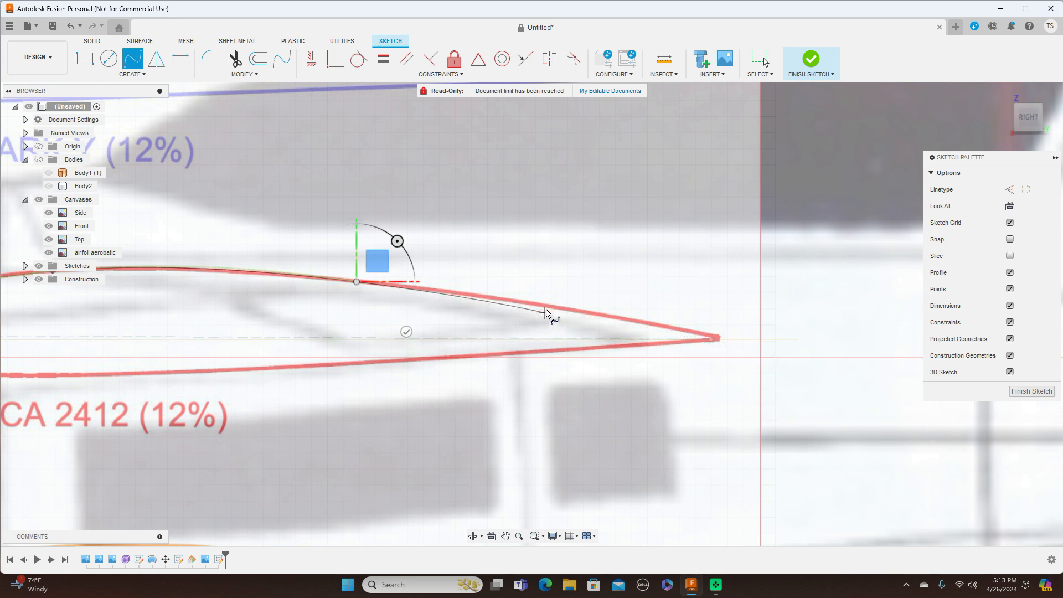
pyautogui.click(546, 306)
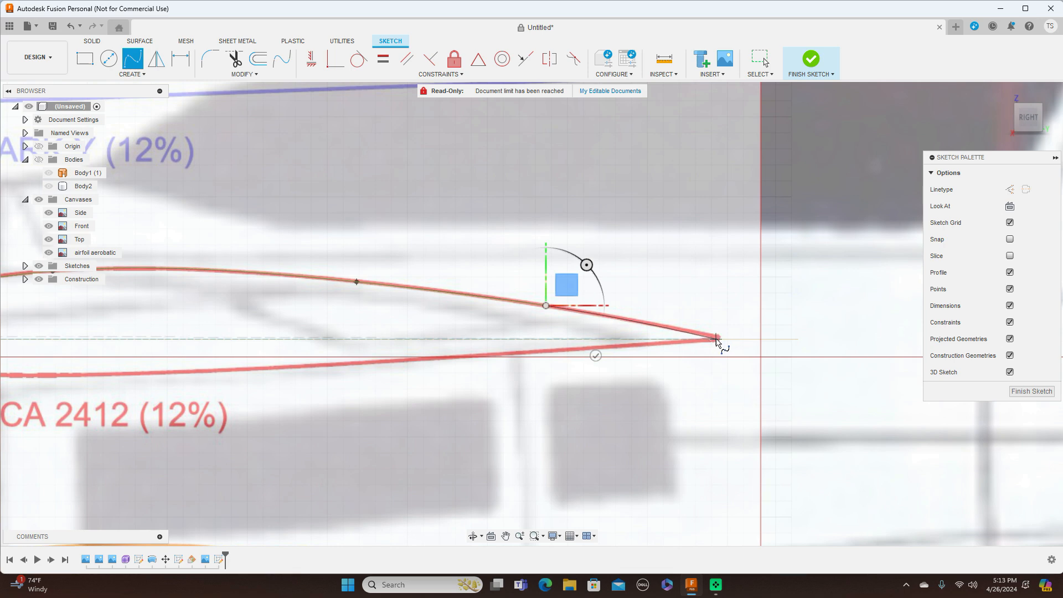
pyautogui.click(712, 339)
pyautogui.rightClick(713, 342)
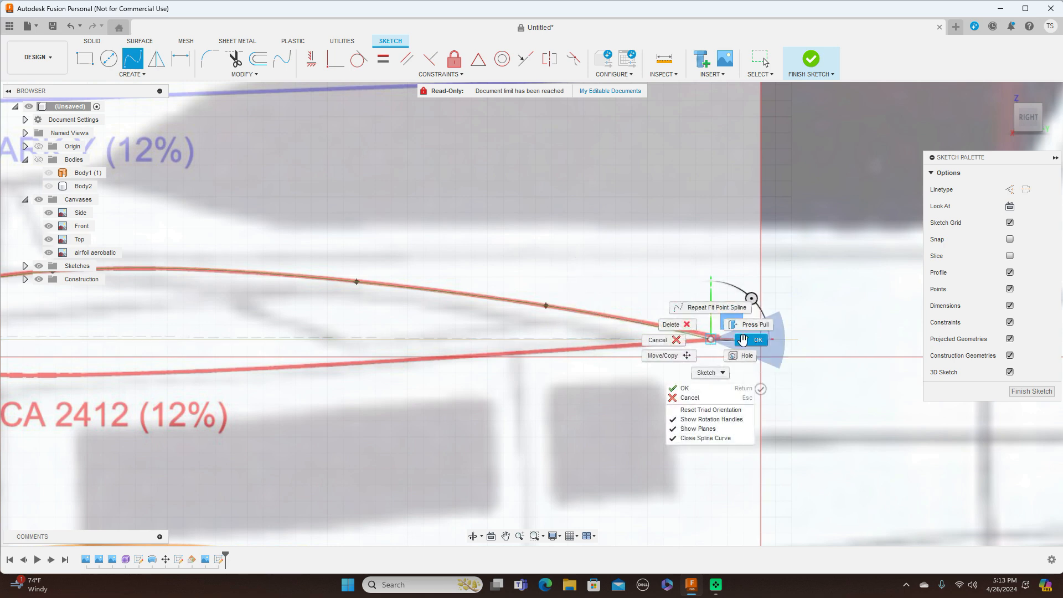
pyautogui.click(746, 340)
pyautogui.scroll(-3, 744, 344)
pyautogui.scroll(-2, 747, 347)
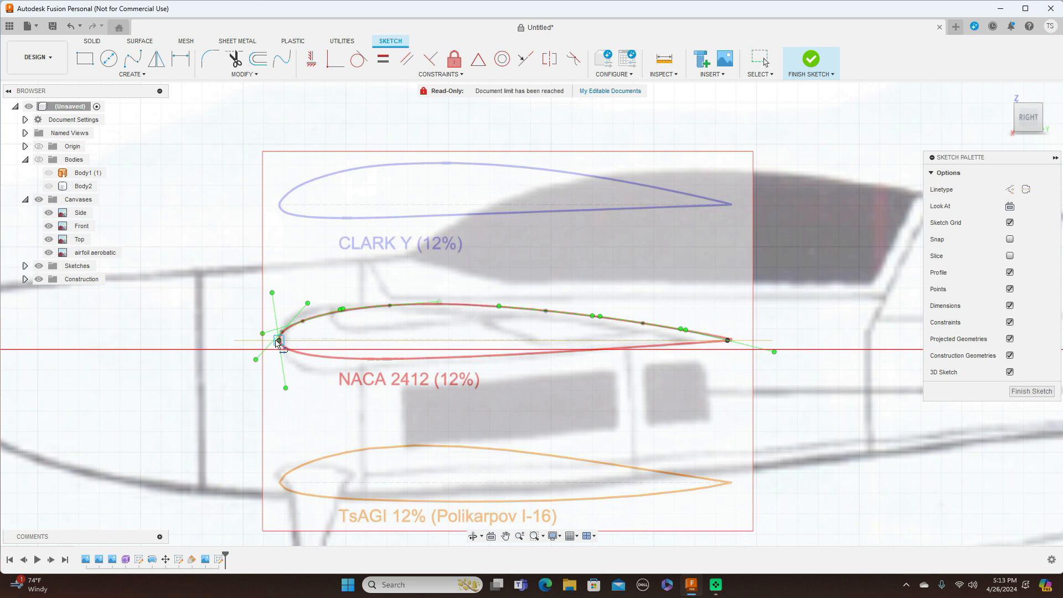
# Step: Draw a straight chord line from the leading edge to the trailing edge
pyautogui.click(279, 340)
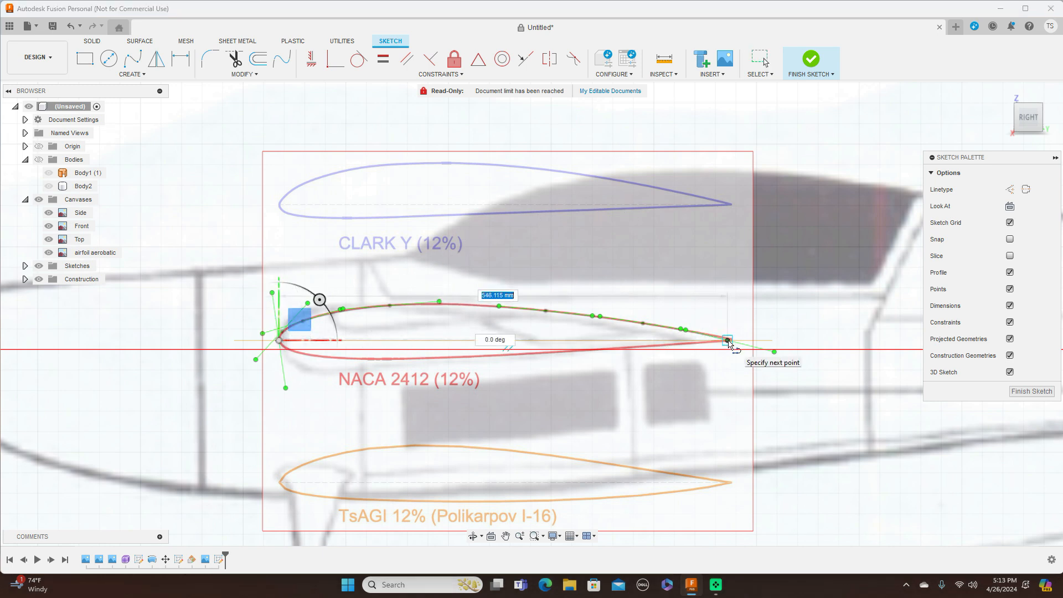
pyautogui.click(729, 340)
pyautogui.rightClick(729, 340)
pyautogui.click(775, 340)
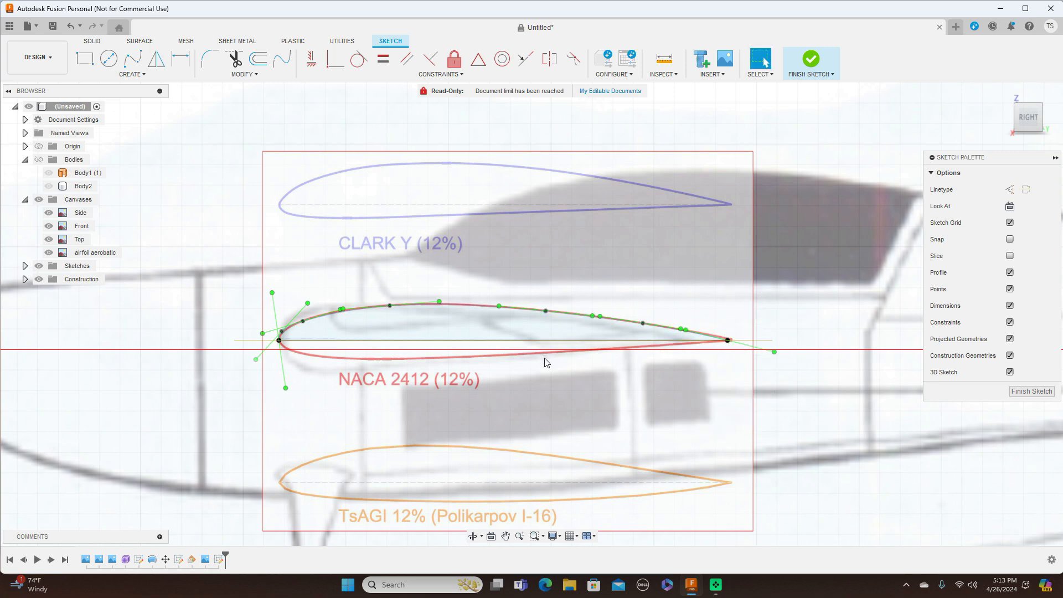
pyautogui.scroll(3, 548, 387)
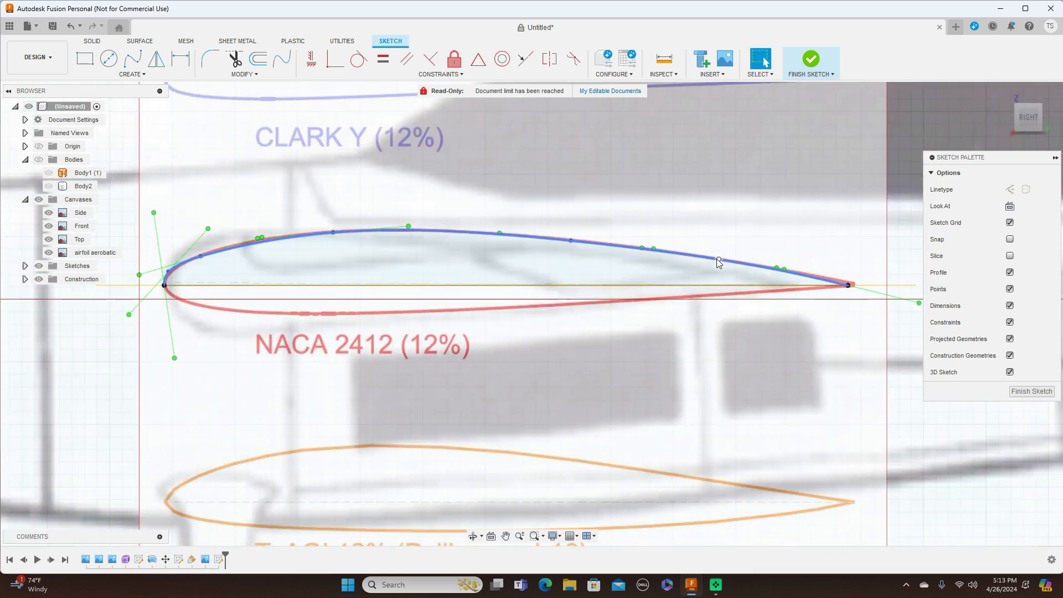
# Step: Drag the upper spline's fit points onto the red outline, then begin a new spline at the leading edge
pyautogui.click(720, 261)
pyautogui.moveTo(740, 257); pyautogui.dragTo(739, 263)
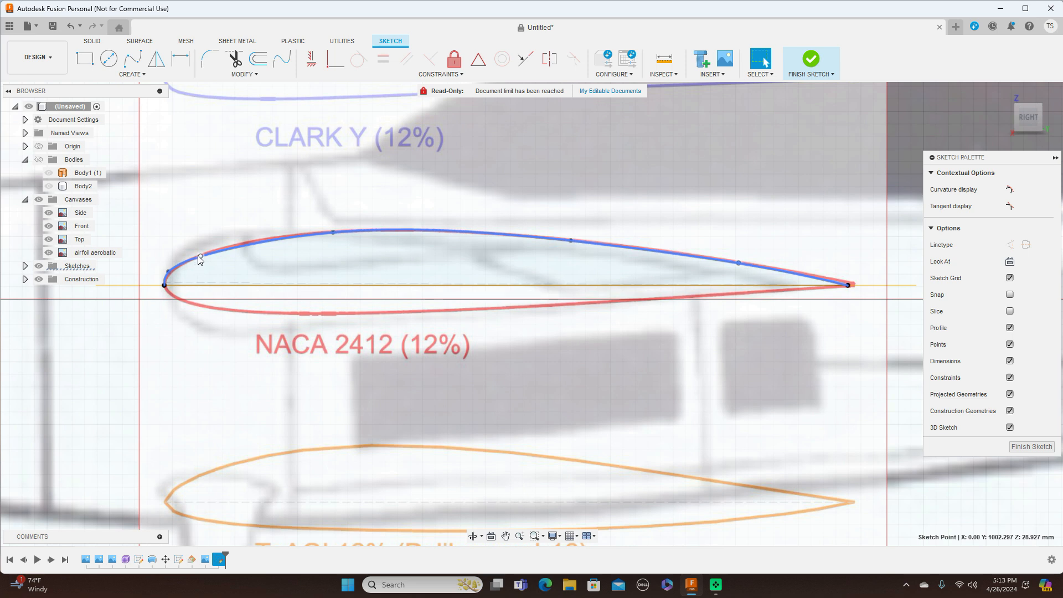
pyautogui.moveTo(200, 256); pyautogui.dragTo(206, 252)
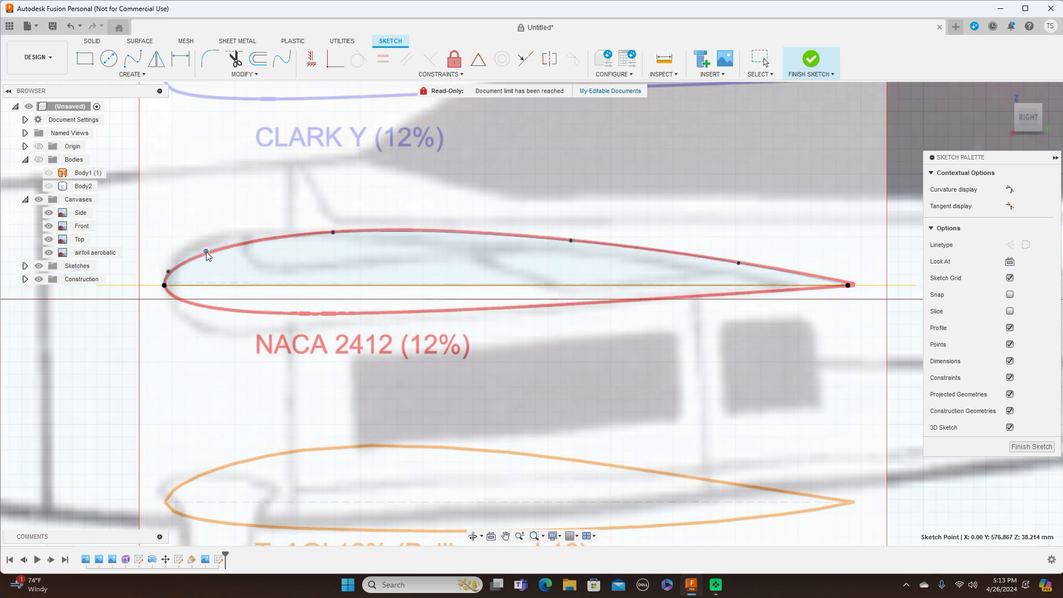
pyautogui.press('Escape')
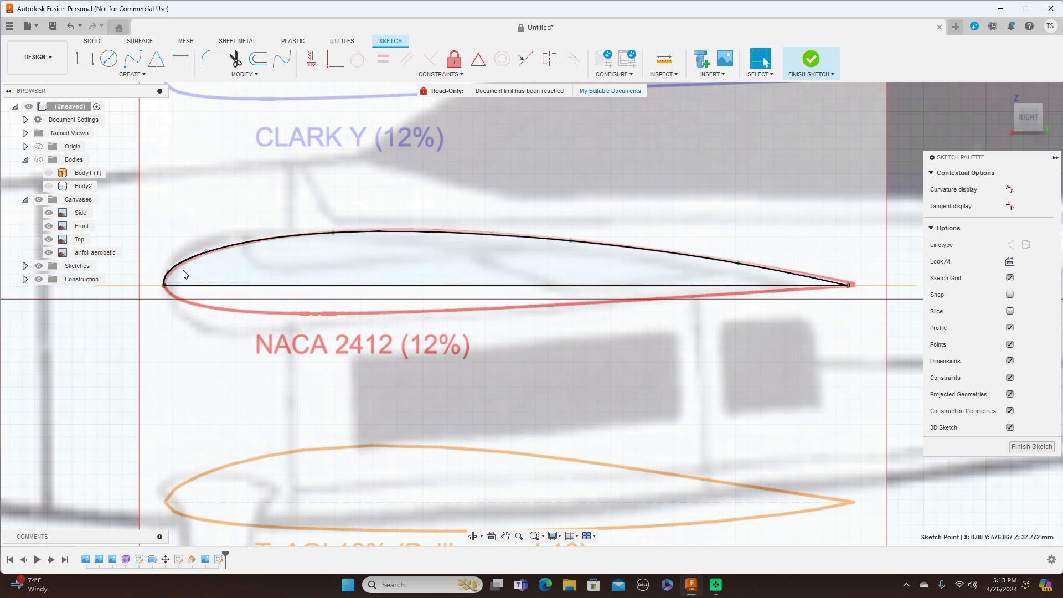
pyautogui.moveTo(169, 272); pyautogui.dragTo(170, 271)
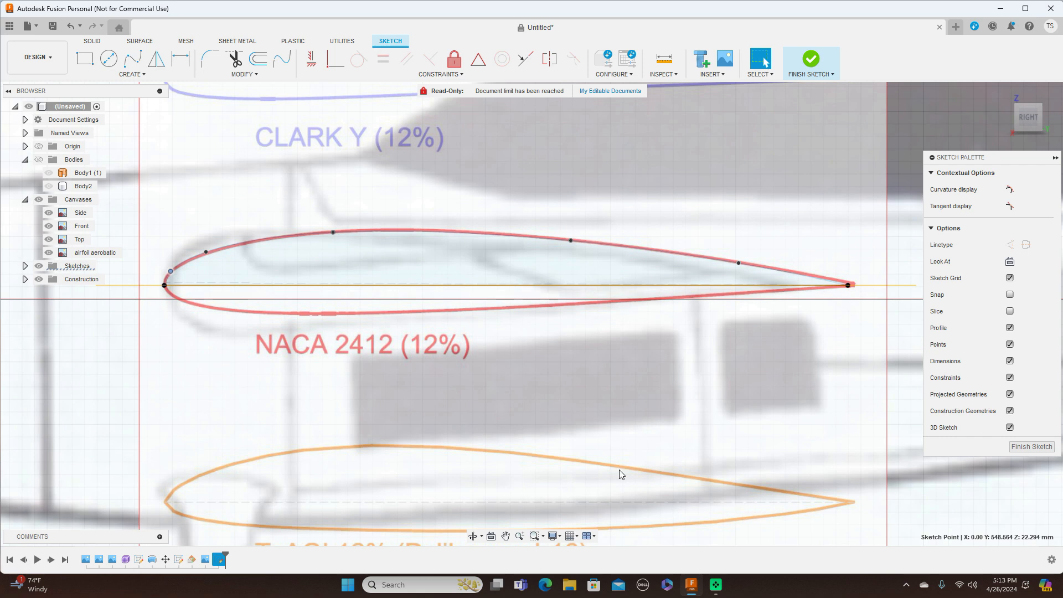
pyautogui.click(133, 58)
pyautogui.click(171, 271)
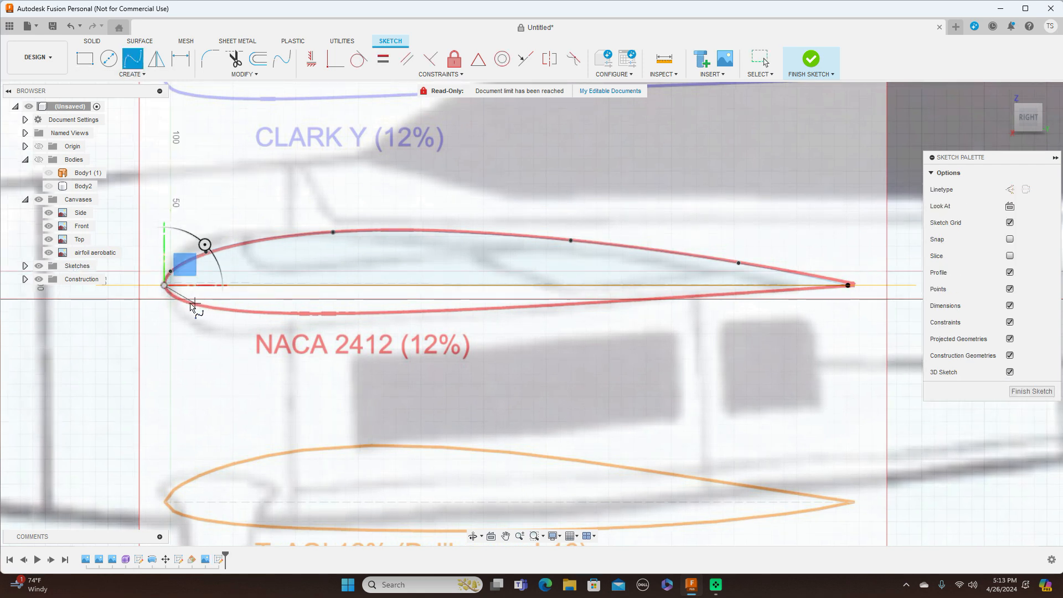
# Step: Trace the lower surface with fit points to the trailing-edge endpoint, then finish the airfoil sketch
pyautogui.scroll(3, 166, 293)
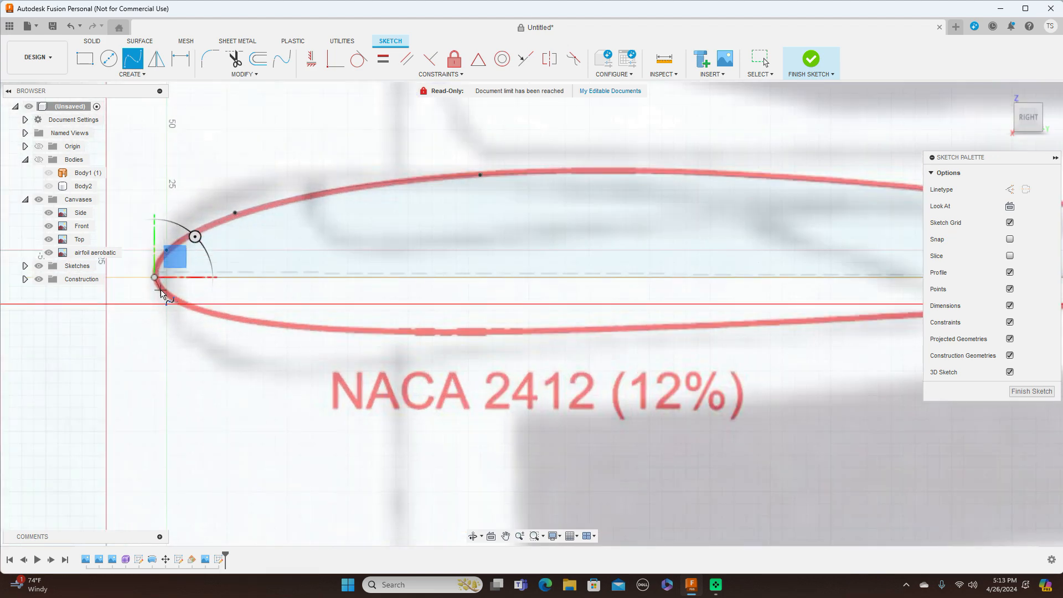
pyautogui.click(161, 290)
pyautogui.click(193, 311)
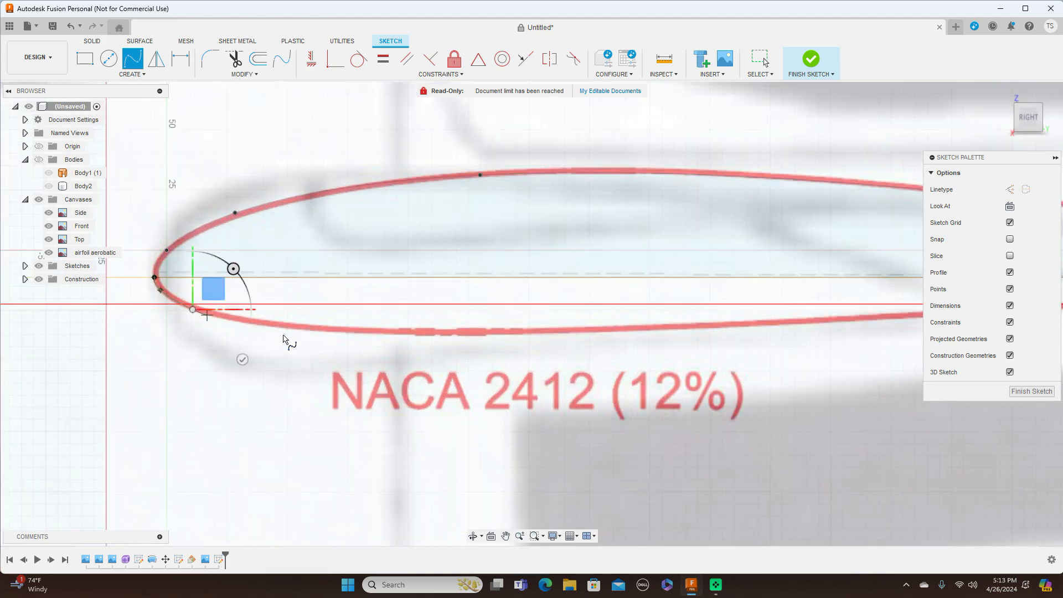
pyautogui.click(392, 333)
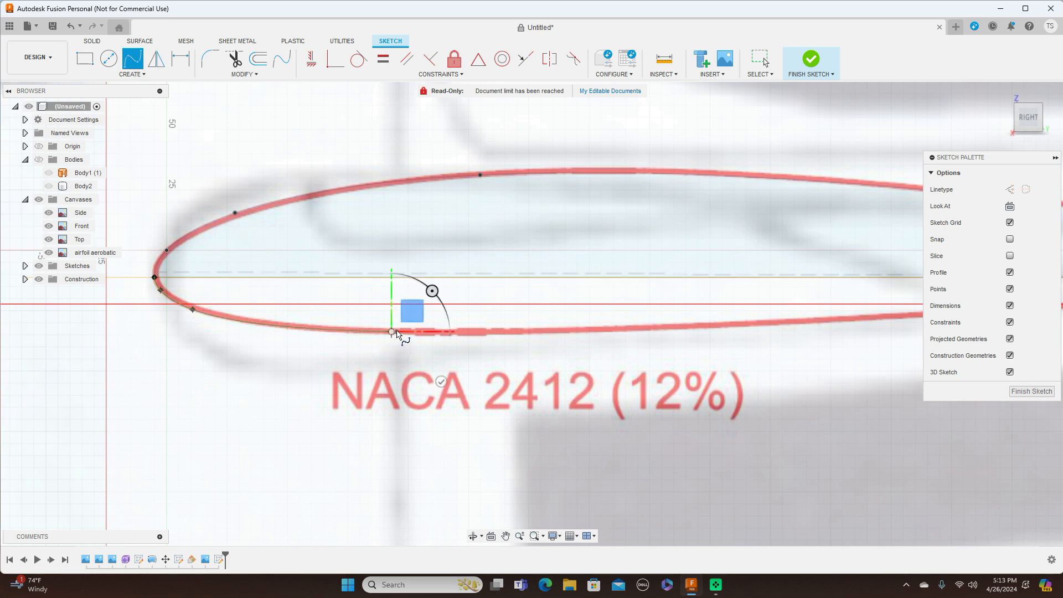
pyautogui.scroll(-3, 391, 333)
pyautogui.click(680, 321)
pyautogui.moveTo(682, 323); pyautogui.dragTo(347, 372, button='middle')
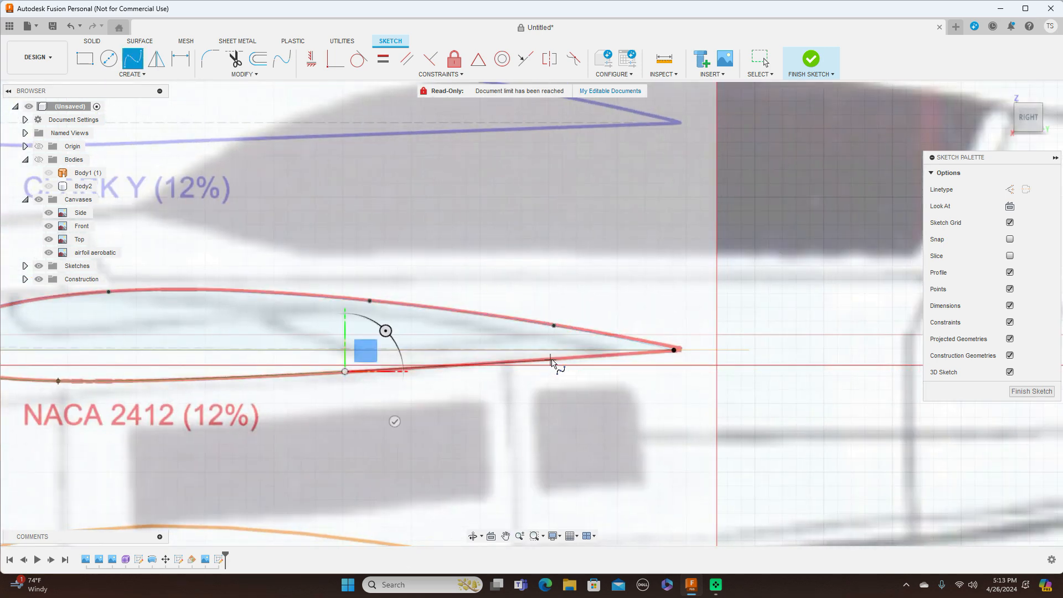
pyautogui.click(550, 360)
pyautogui.click(675, 351)
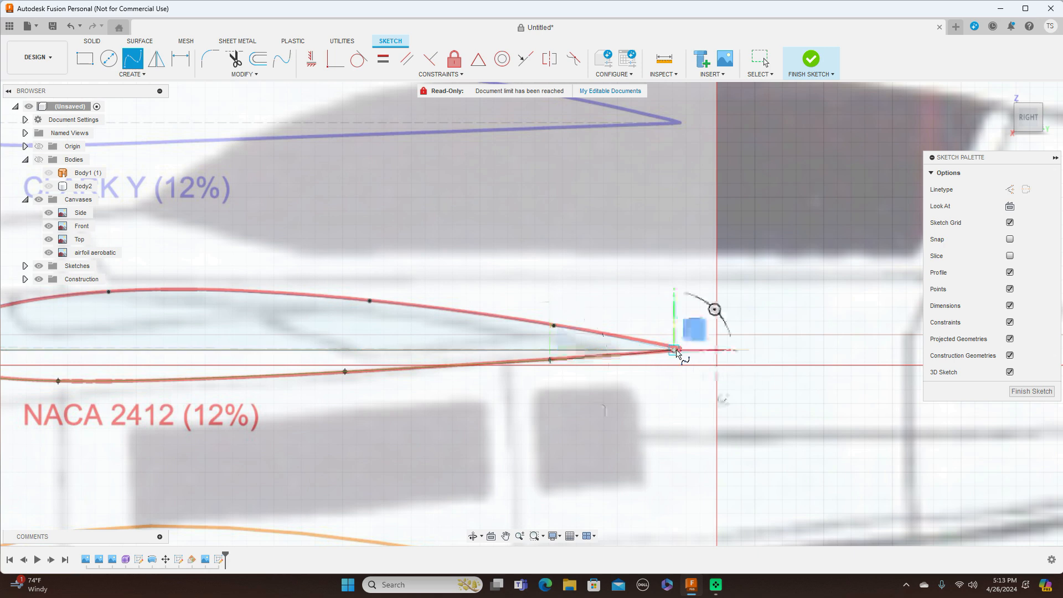
pyautogui.rightClick(677, 352)
pyautogui.click(706, 353)
pyautogui.scroll(-3, 706, 353)
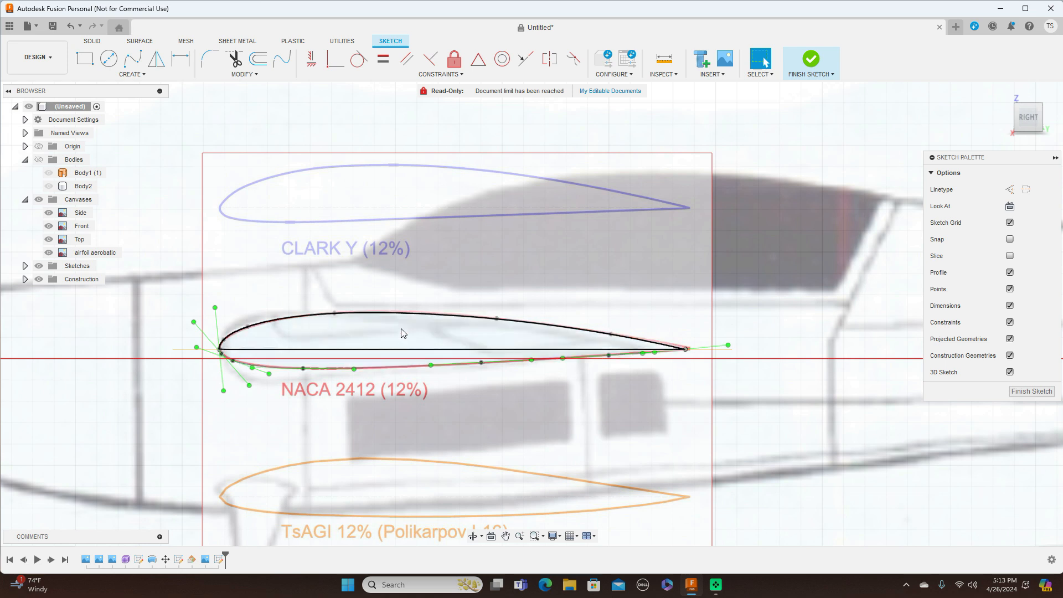
pyautogui.click(1032, 391)
# Step: Hide the airfoil aerobatic canvas, orbit to a top view, and select Plane1
pyautogui.scroll(-2, 749, 401)
pyautogui.scroll(-2, 747, 401)
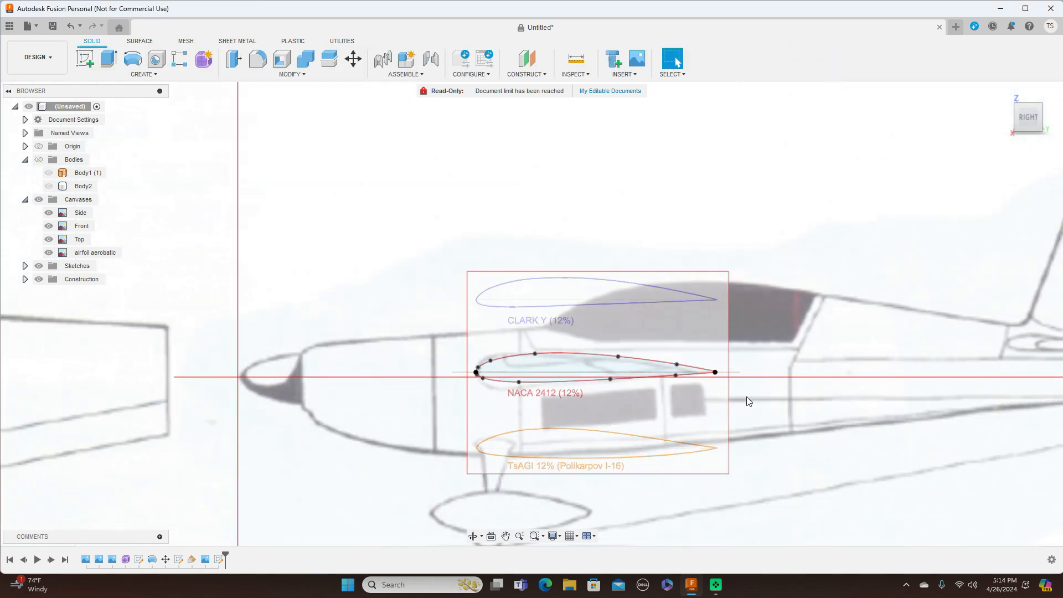
pyautogui.moveTo(810, 430); pyautogui.dragTo(796, 329, button='middle')
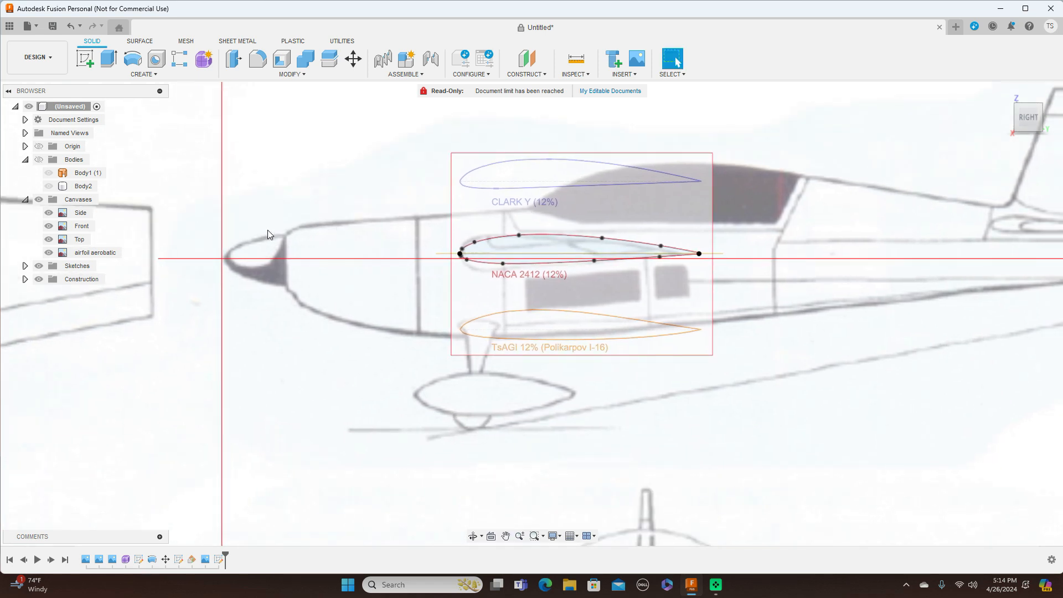
pyautogui.click(53, 253)
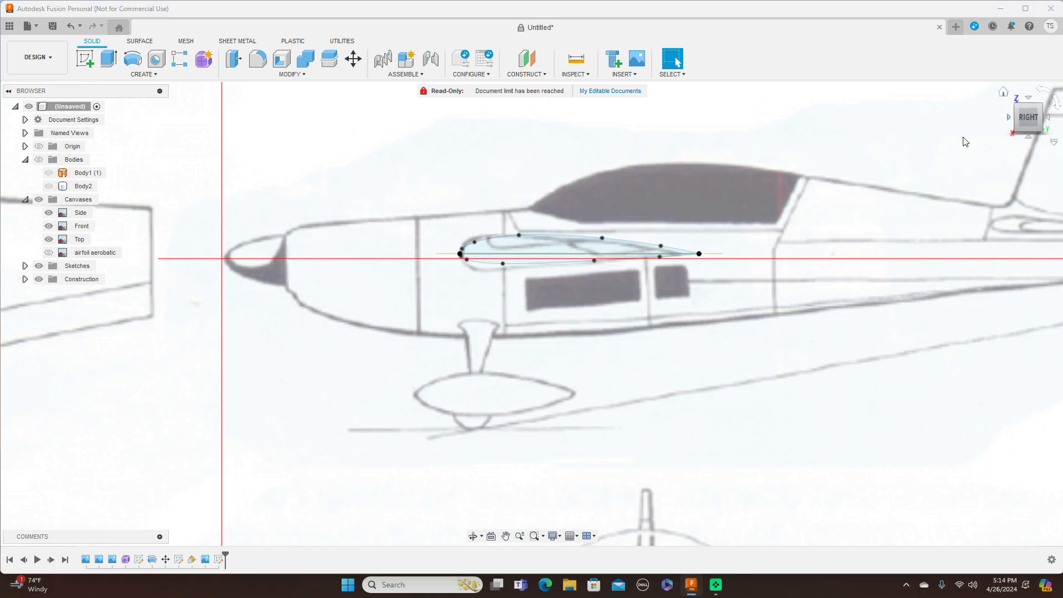
pyautogui.moveTo(1035, 110); pyautogui.dragTo(1031, 158)
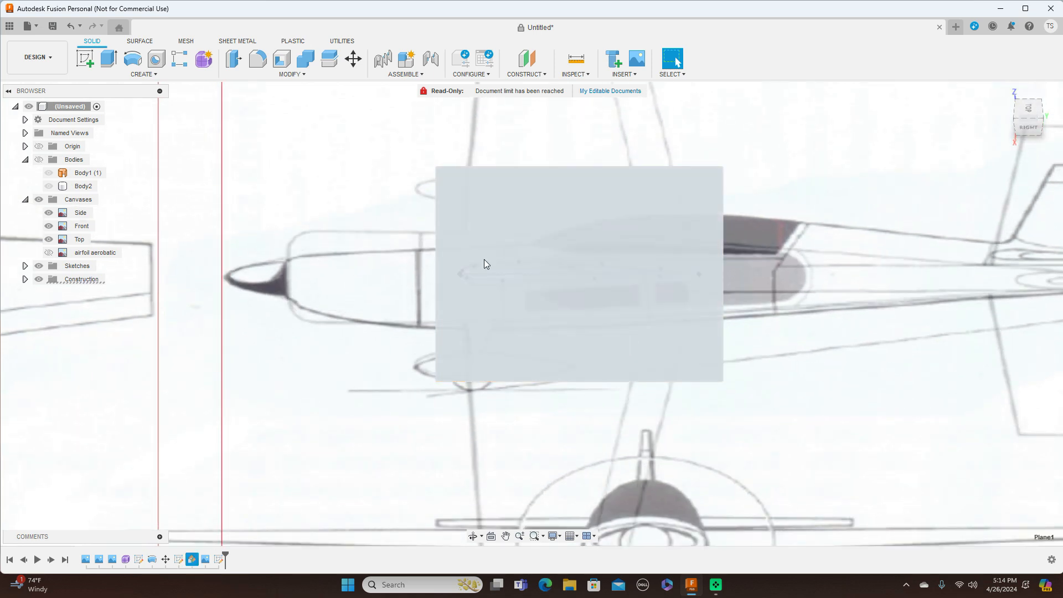
pyautogui.click(487, 265)
# Step: Start a sketch on Plane1 in a top view with the fuselage lying horizontal and the wing framed
pyautogui.click(86, 58)
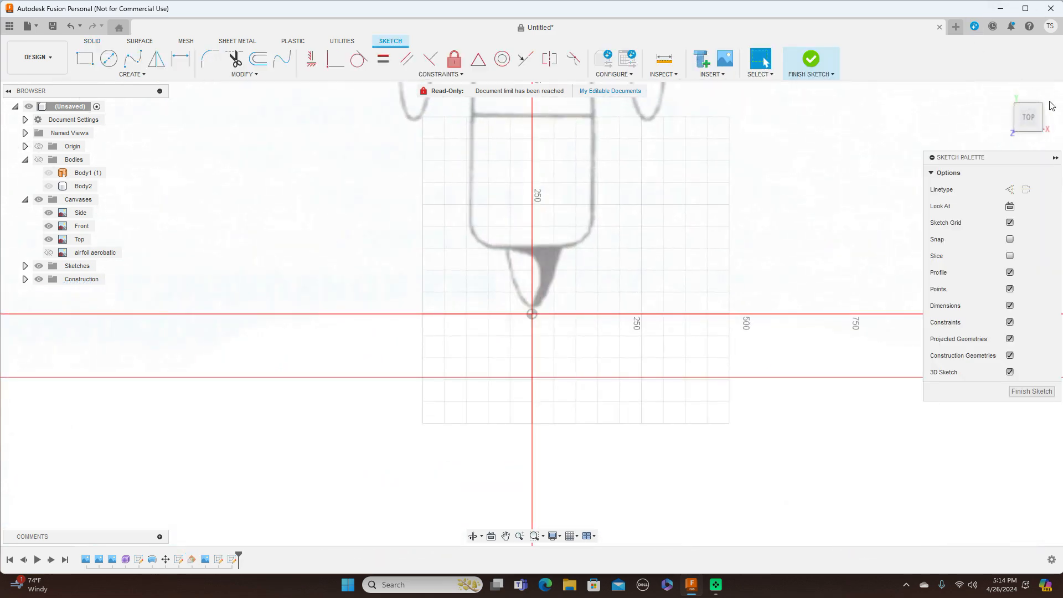
pyautogui.click(1056, 103)
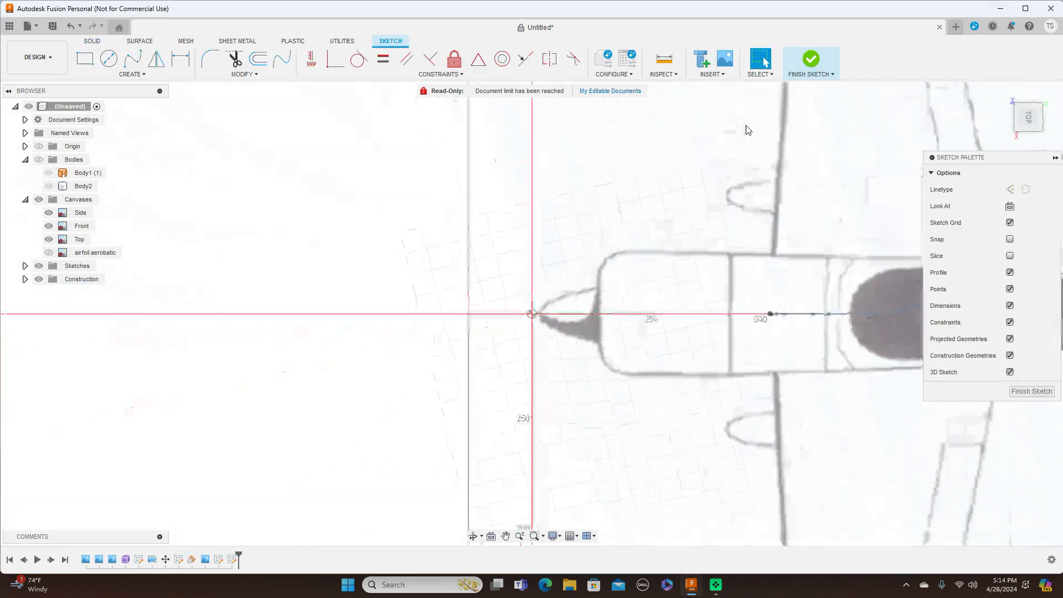
pyautogui.scroll(-2, 662, 319)
pyautogui.moveTo(721, 383); pyautogui.dragTo(719, 355, button='middle')
pyautogui.scroll(3, 720, 321)
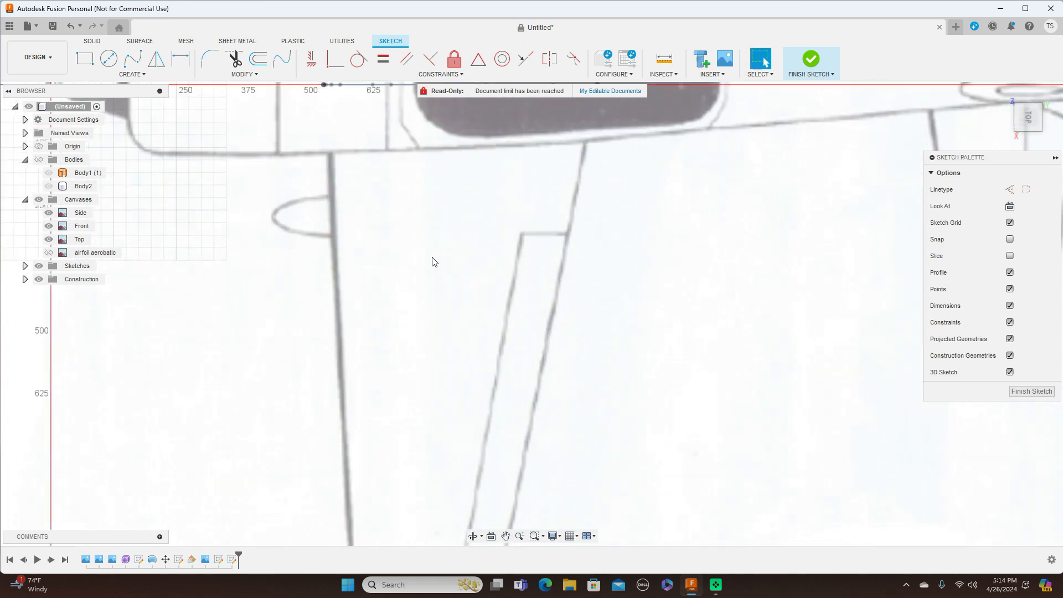
pyautogui.moveTo(430, 258); pyautogui.dragTo(576, 305, button='middle')
pyautogui.scroll(3, 577, 305)
pyautogui.moveTo(494, 279); pyautogui.dragTo(617, 354, button='middle')
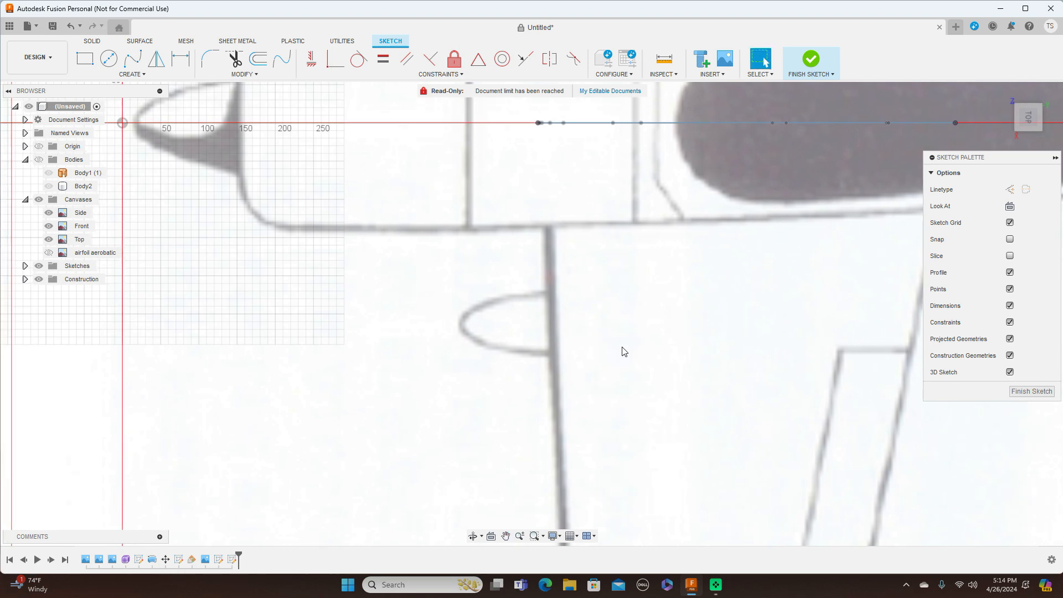
# Step: With the Line tool, anchor the leading-edge line on the fuselage axis at the wing root
pyautogui.press('l')
pyautogui.scroll(3, 621, 347)
pyautogui.moveTo(496, 226)
pyautogui.mouseDown(button='middle')
pyautogui.moveTo(543, 354)
pyautogui.moveTo(568, 378)
pyautogui.mouseUp(button='middle')
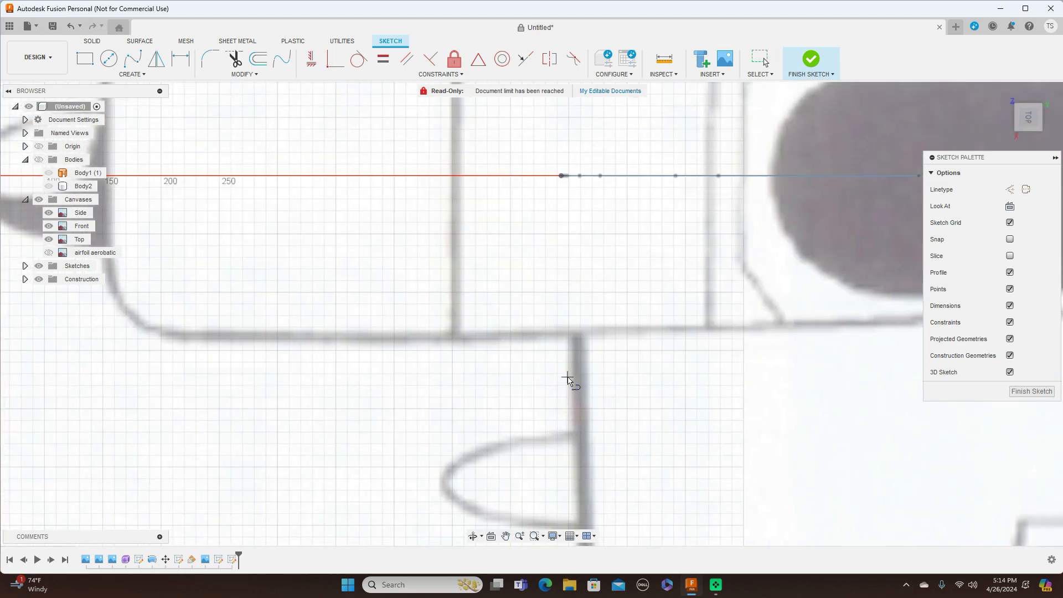
pyautogui.scroll(3, 567, 378)
pyautogui.moveTo(596, 220); pyautogui.dragTo(557, 470, button='middle')
pyautogui.scroll(2, 549, 415)
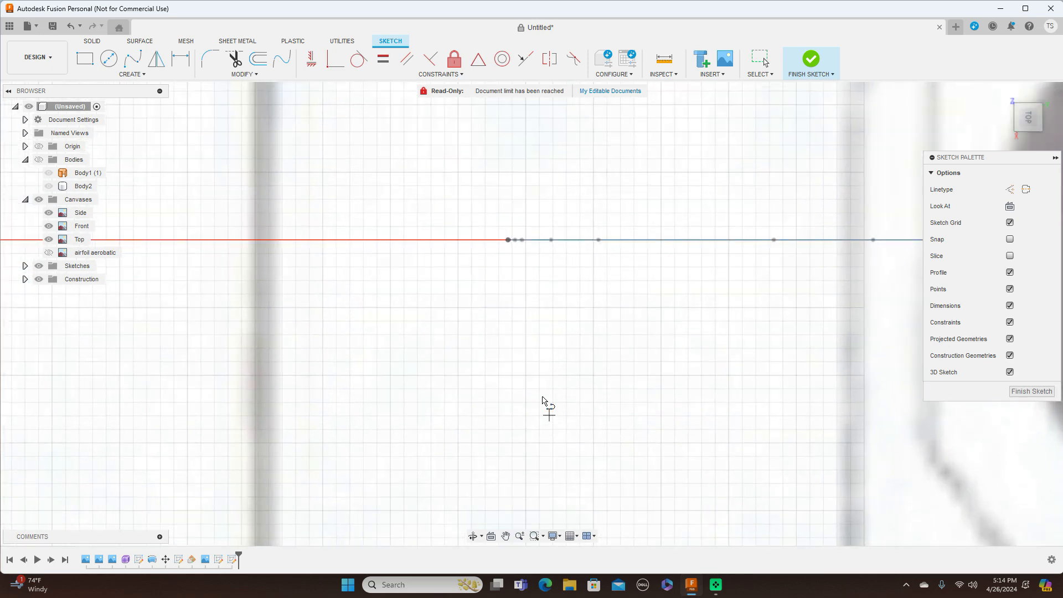
pyautogui.scroll(3, 527, 351)
pyautogui.moveTo(503, 280); pyautogui.dragTo(556, 406, button='middle')
pyautogui.scroll(1, 556, 402)
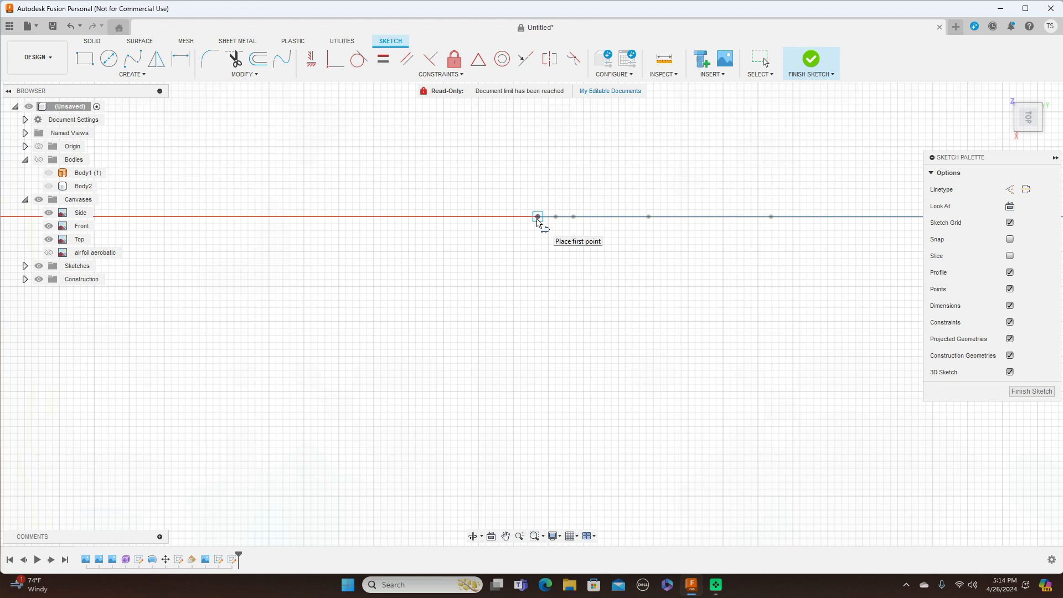
pyautogui.click(538, 219)
# Step: Run the leading-edge line out to the wingtip and finish it there
pyautogui.scroll(-3, 576, 341)
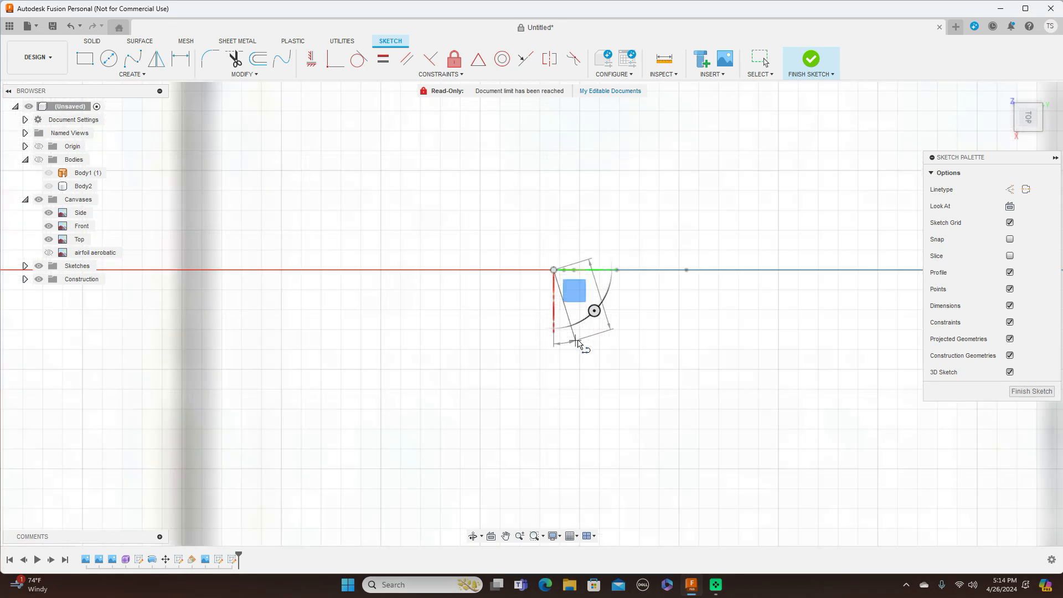
pyautogui.scroll(-5, 577, 342)
pyautogui.moveTo(601, 425); pyautogui.dragTo(542, 186, button='middle')
pyautogui.scroll(-5, 589, 266)
pyautogui.scroll(-1, 691, 460)
pyautogui.moveTo(690, 460); pyautogui.dragTo(657, 270, button='middle')
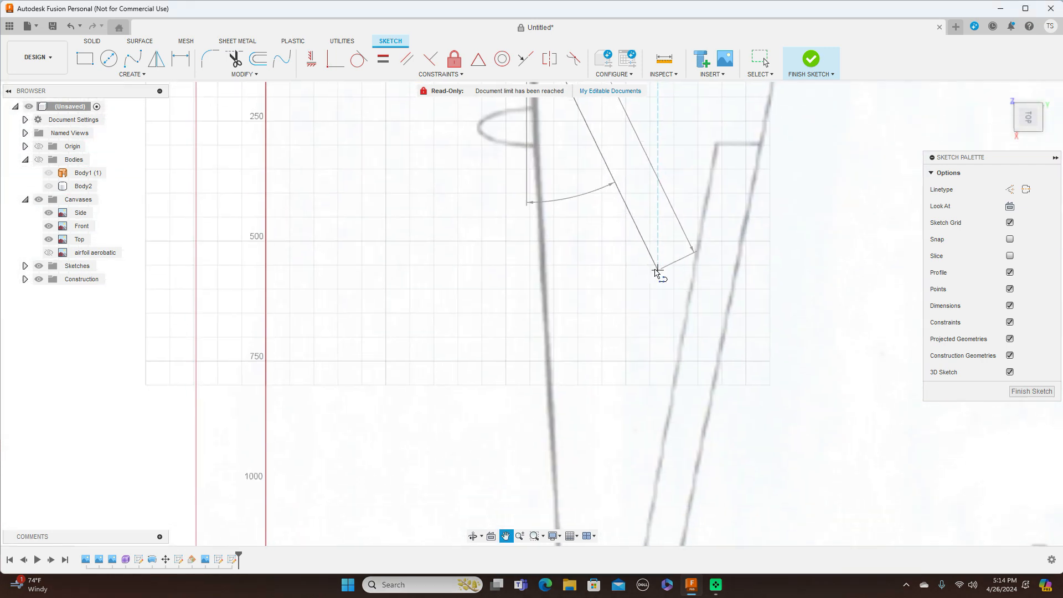
pyautogui.scroll(-5, 657, 282)
pyautogui.scroll(3, 629, 384)
pyautogui.scroll(3, 631, 375)
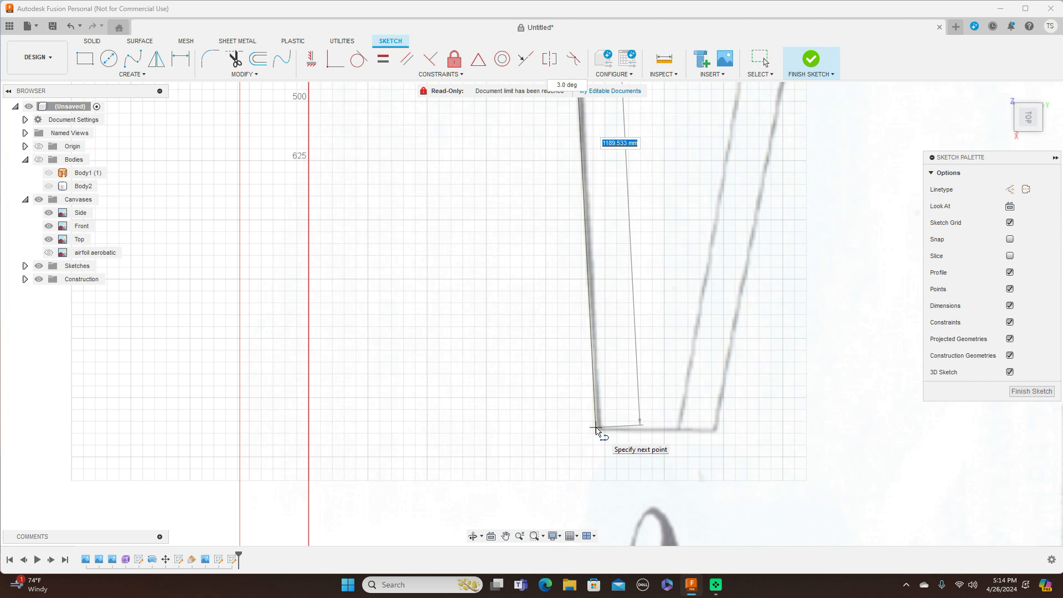
pyautogui.click(598, 427)
pyautogui.rightClick(599, 427)
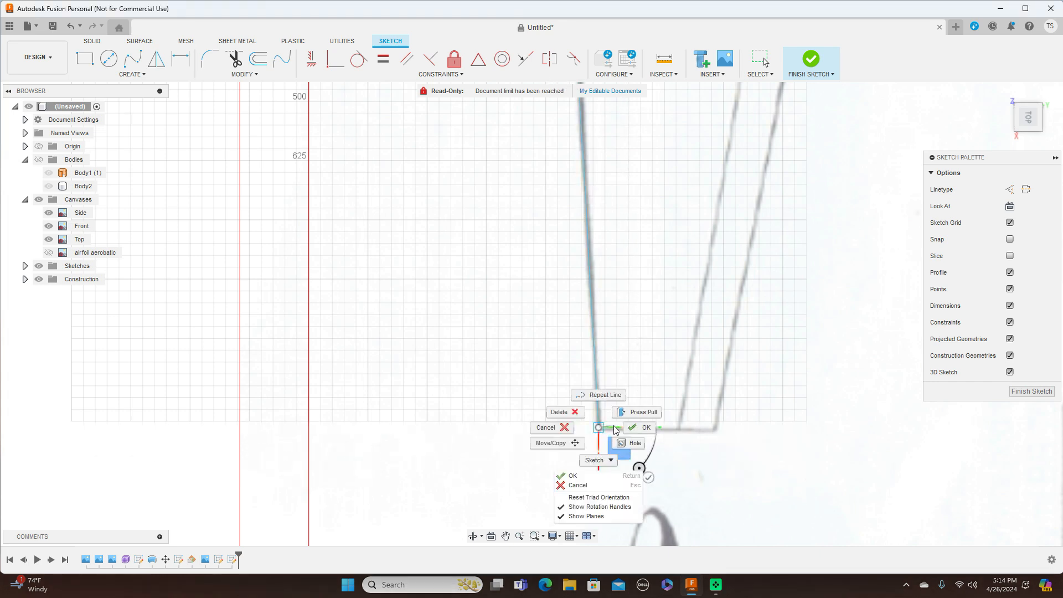
pyautogui.click(643, 427)
# Step: Begin a second line for the trailing edge, starting on the fuselage axis
pyautogui.scroll(-3, 767, 416)
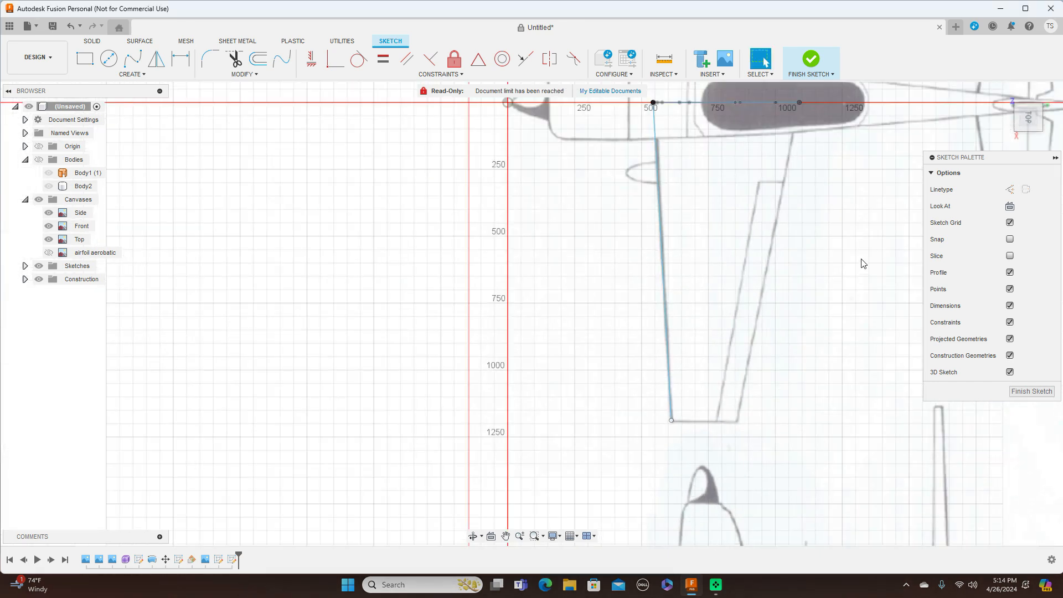
pyautogui.moveTo(862, 265); pyautogui.dragTo(676, 296, button='middle')
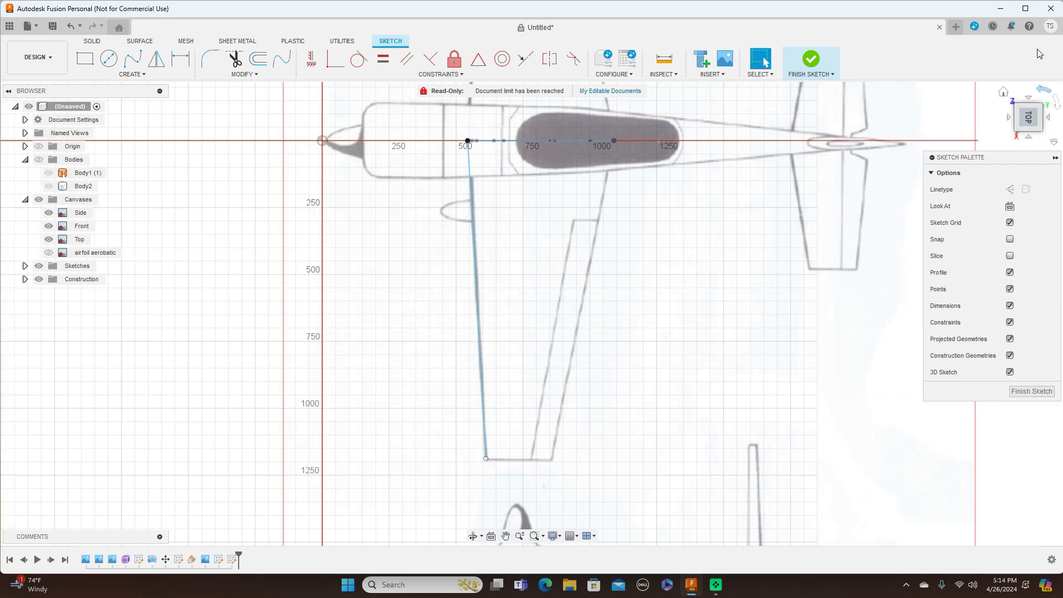
pyautogui.press('l')
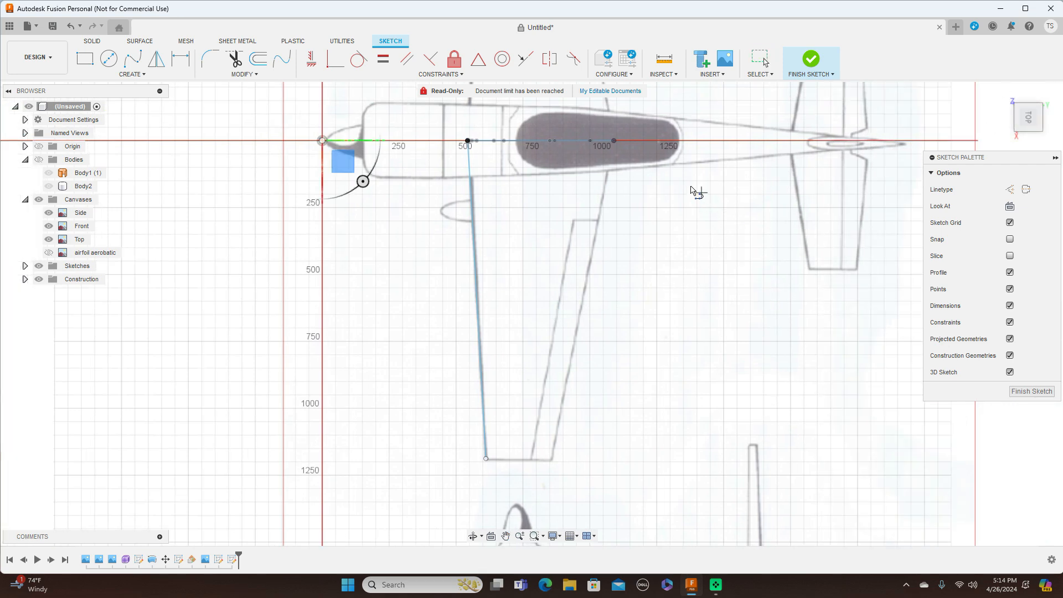
pyautogui.scroll(2, 645, 176)
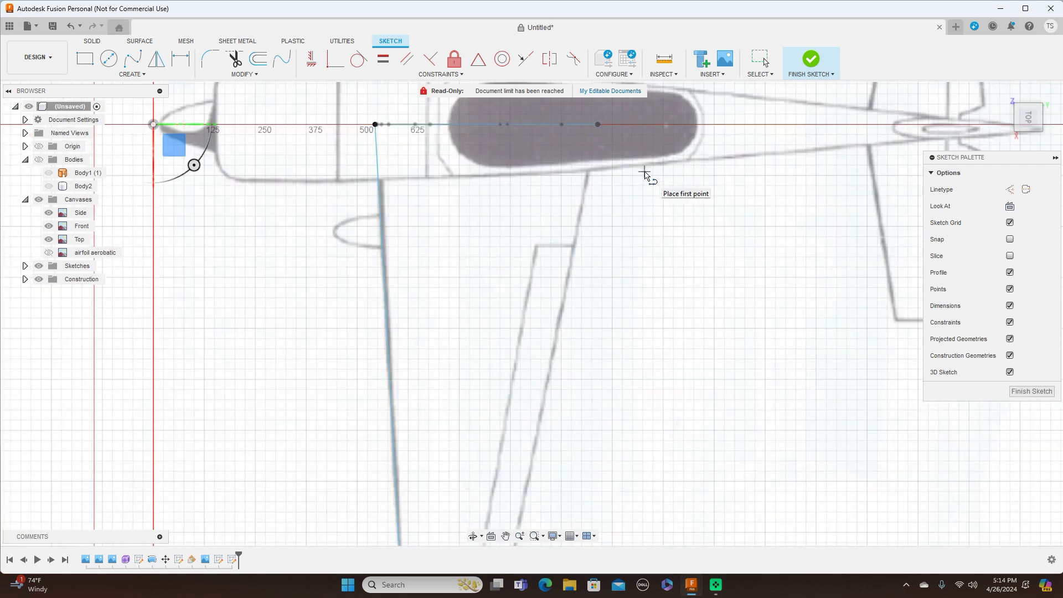
pyautogui.click(600, 127)
pyautogui.scroll(-1, 616, 314)
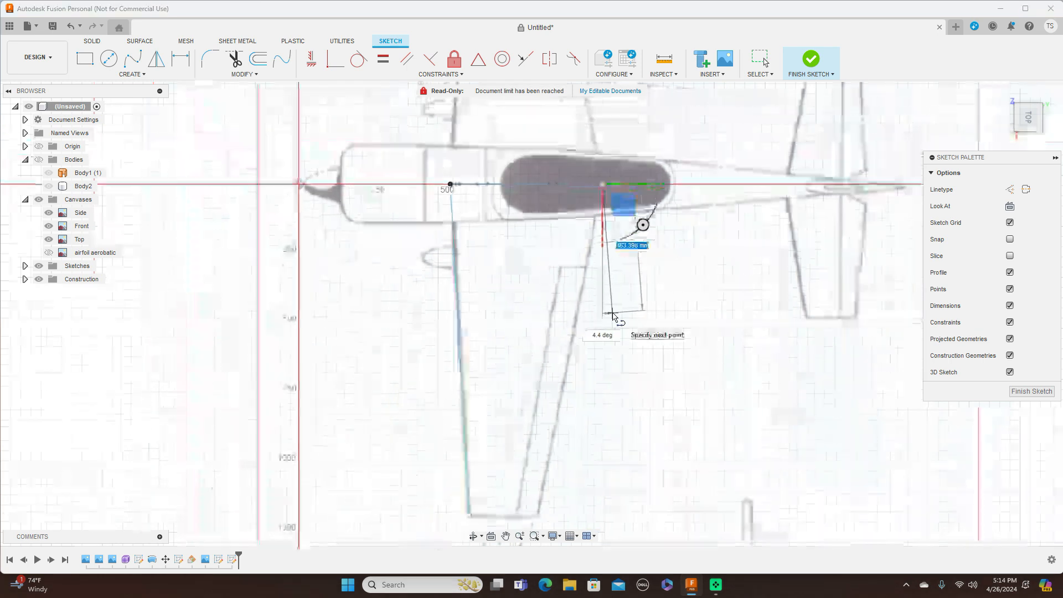
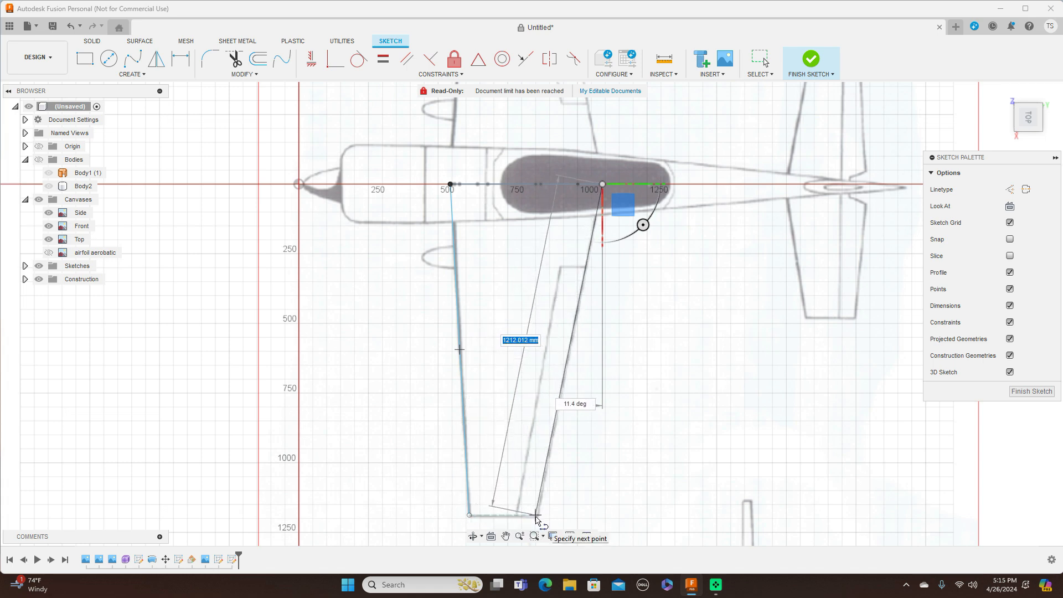
# Step: End the trailing-edge line at the wingtip and finish the wing sketch
pyautogui.click(538, 516)
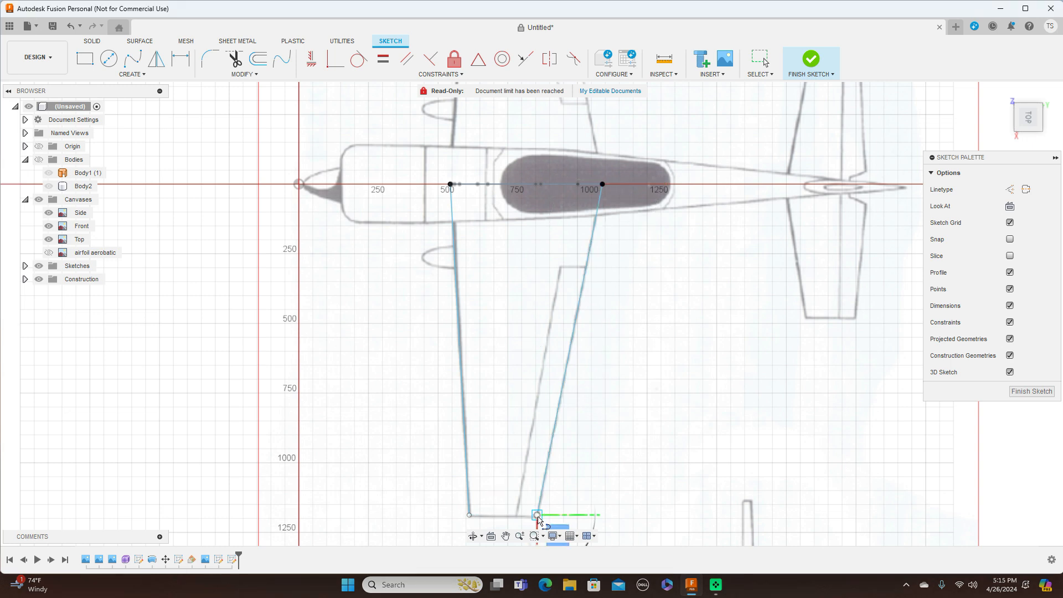
pyautogui.rightClick(537, 516)
pyautogui.click(573, 517)
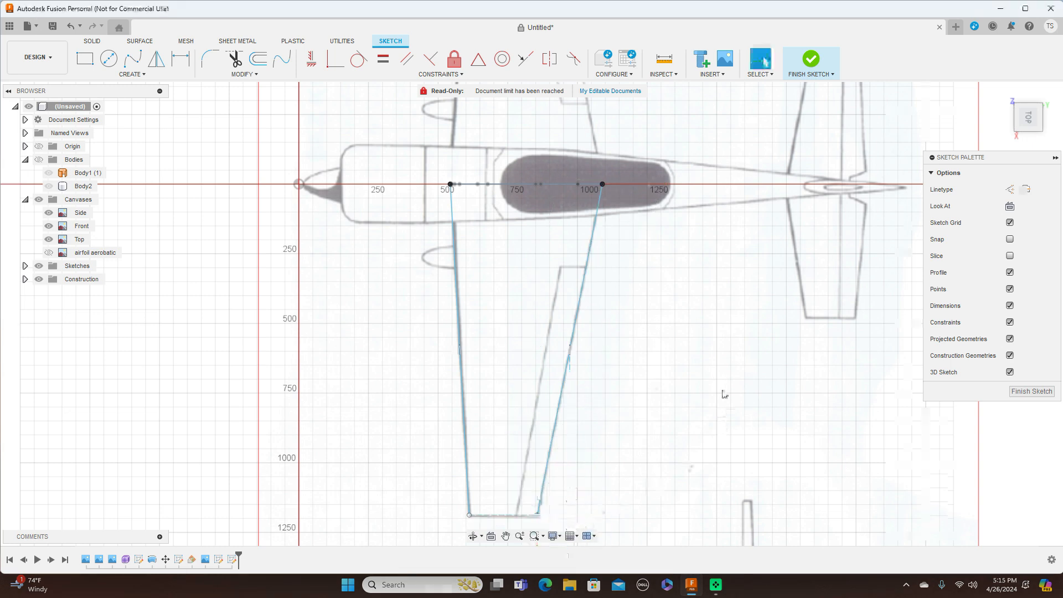
pyautogui.click(1033, 131)
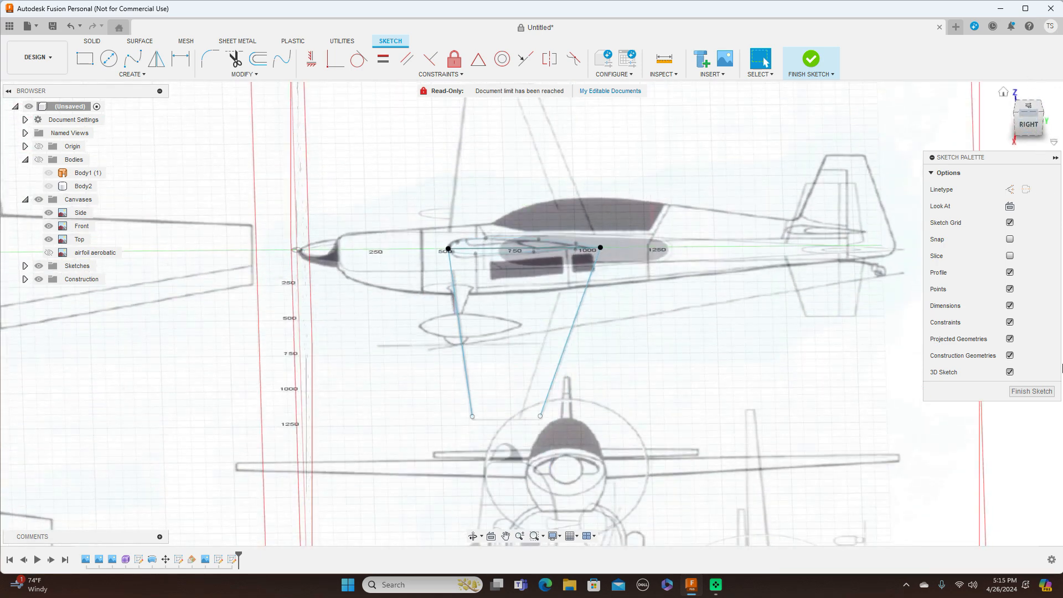
pyautogui.click(1032, 391)
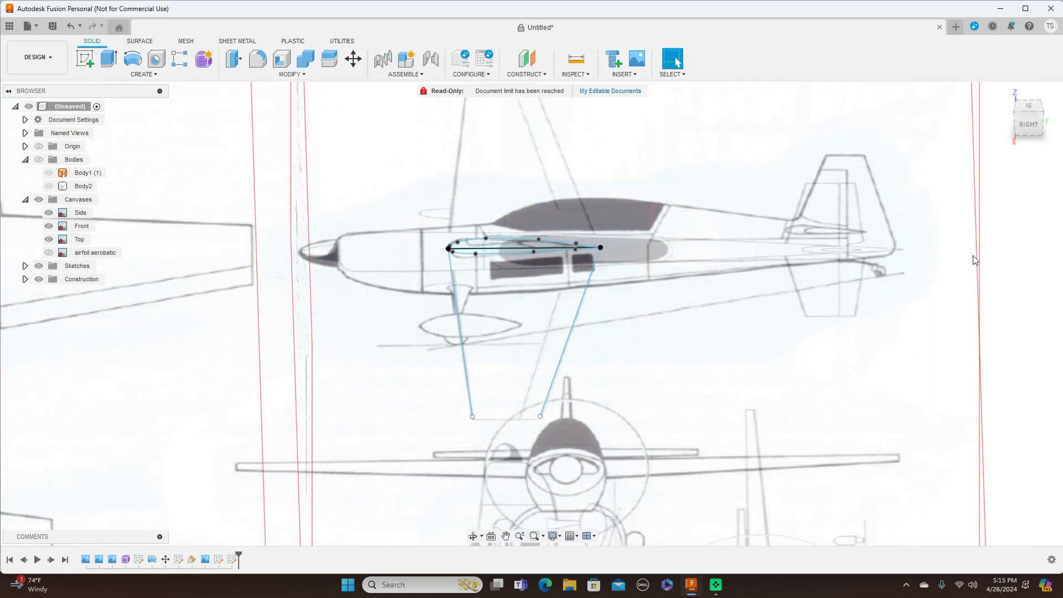
# Step: Orbit and zoom in to bring the airfoil sketch into close view
pyautogui.moveTo(1033, 129)
pyautogui.mouseDown()
pyautogui.moveTo(1042, 109)
pyautogui.moveTo(1051, 121)
pyautogui.mouseUp()
pyautogui.scroll(3, 736, 191)
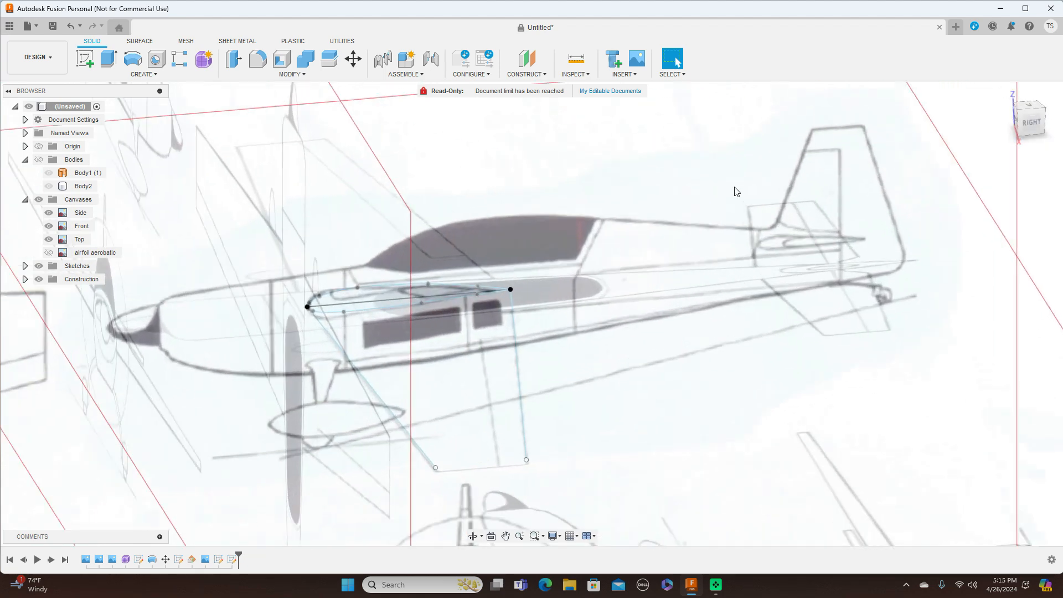
pyautogui.moveTo(712, 228); pyautogui.dragTo(783, 174, button='middle')
pyautogui.click(158, 76)
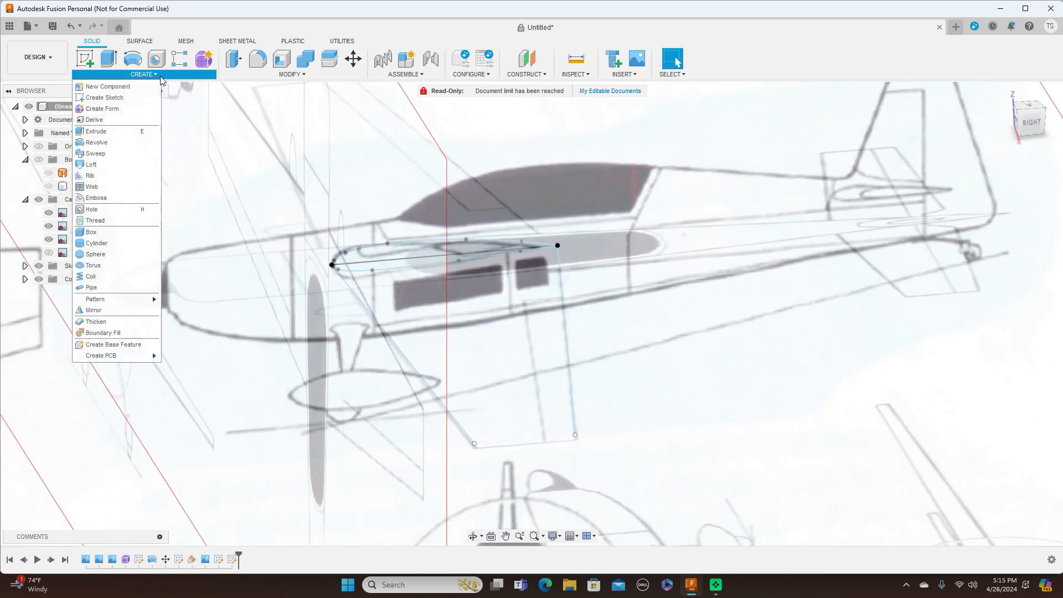
# Step: Start a sweep with type Path + Guide Rail and extent Full Extents
pyautogui.click(111, 155)
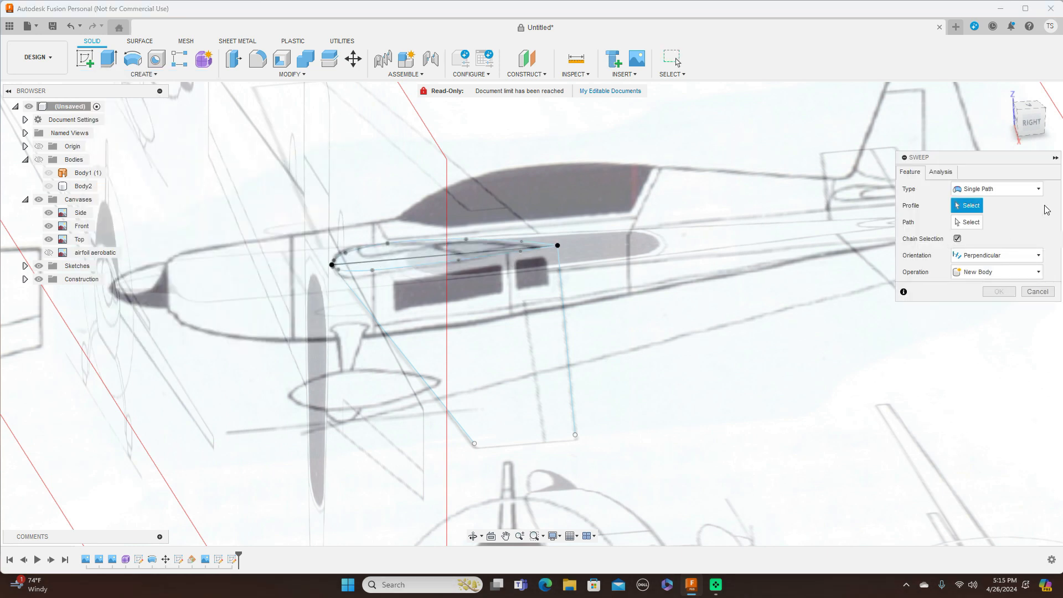
pyautogui.click(1041, 190)
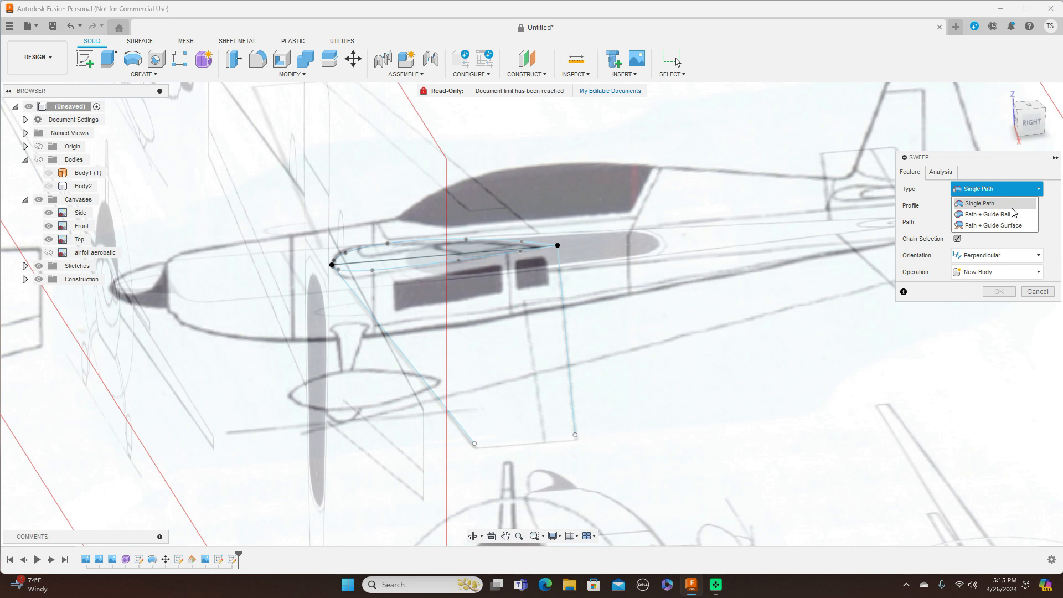
pyautogui.click(1006, 217)
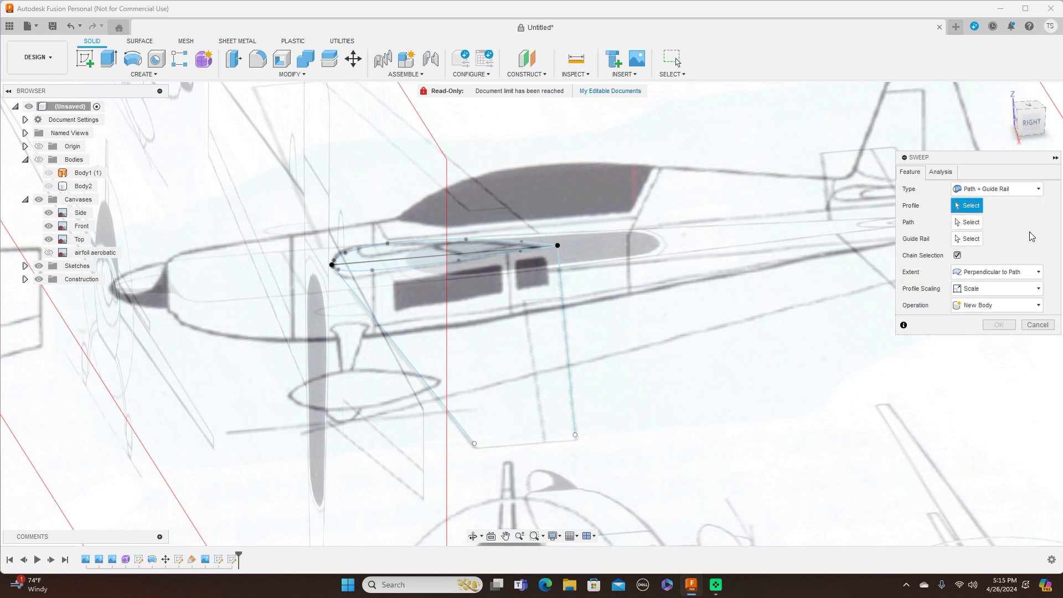
pyautogui.click(1038, 272)
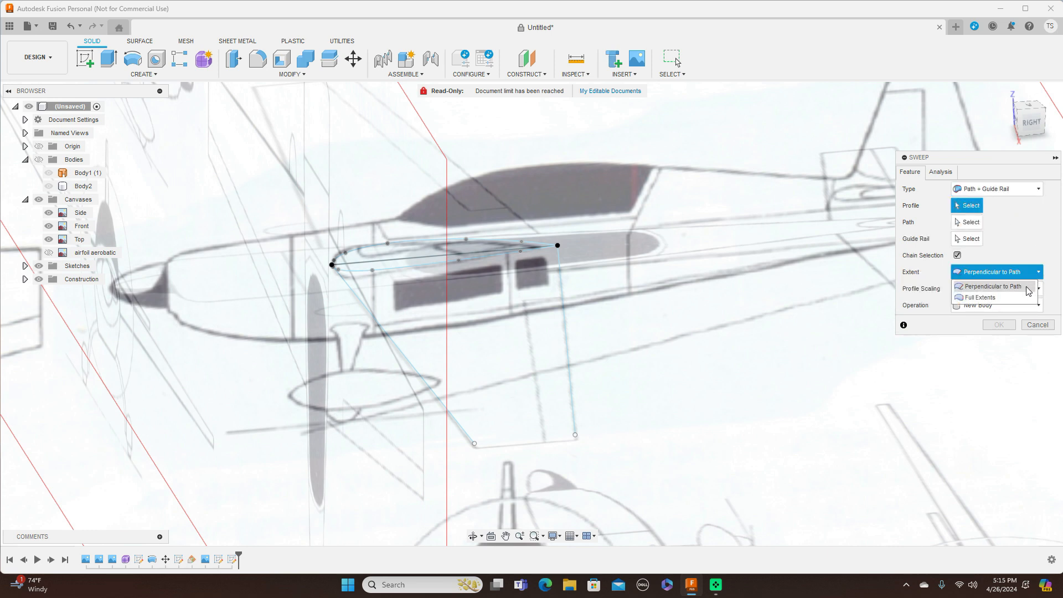
pyautogui.click(992, 297)
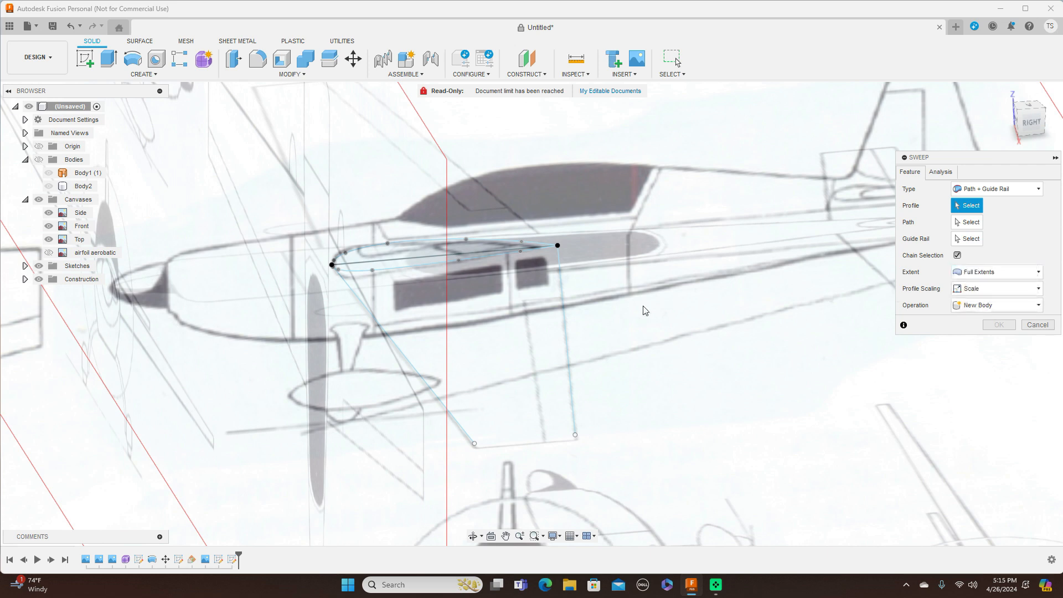
# Step: Sweep both airfoil halves along the leading-edge line, guided by the trailing line
pyautogui.click(398, 254)
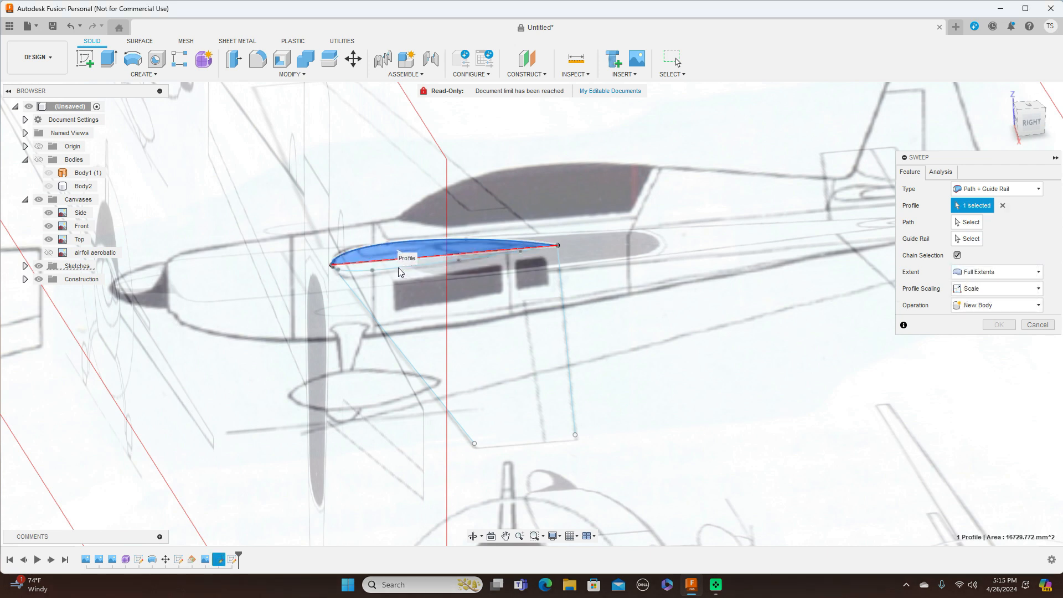
pyautogui.click(399, 269)
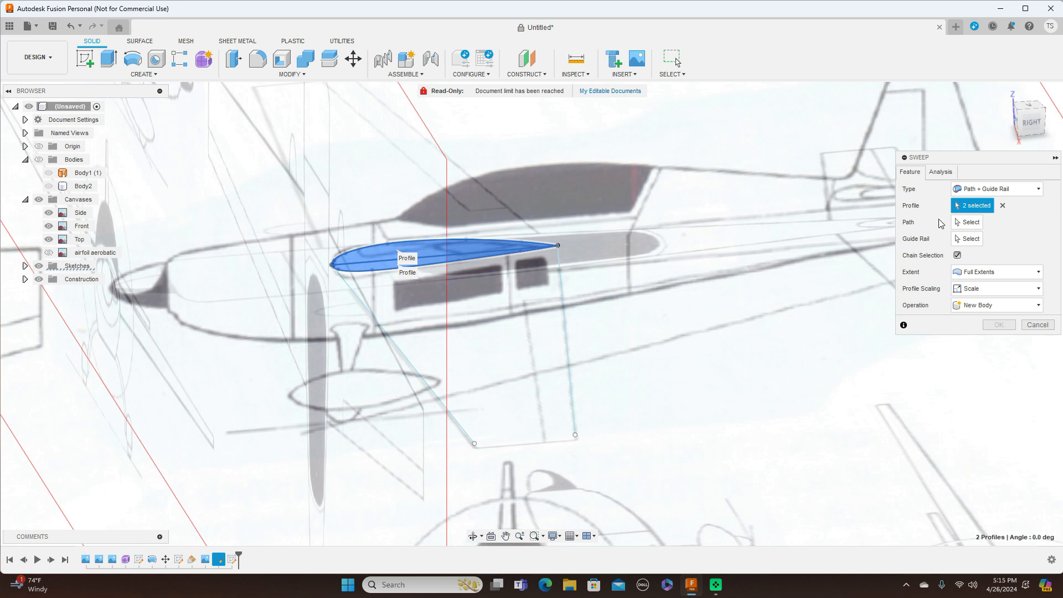
pyautogui.click(966, 222)
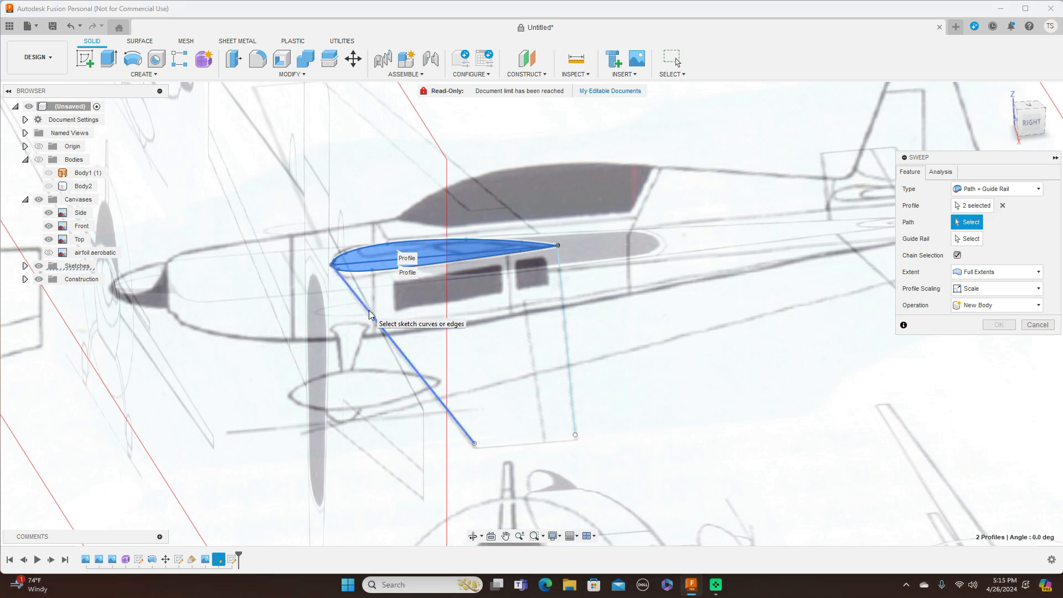
pyautogui.click(380, 326)
pyautogui.click(964, 241)
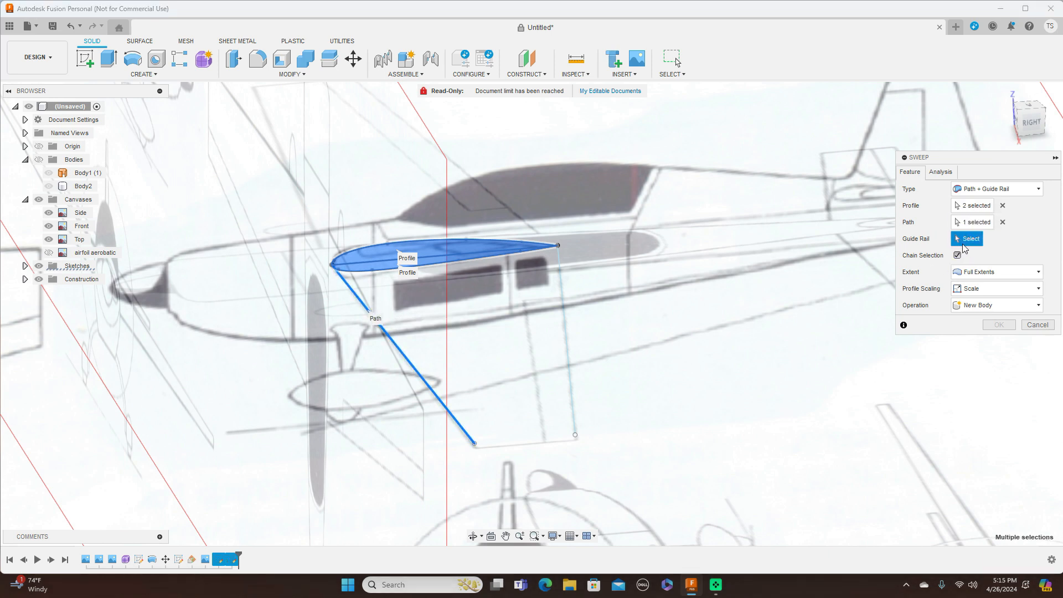
pyautogui.click(569, 311)
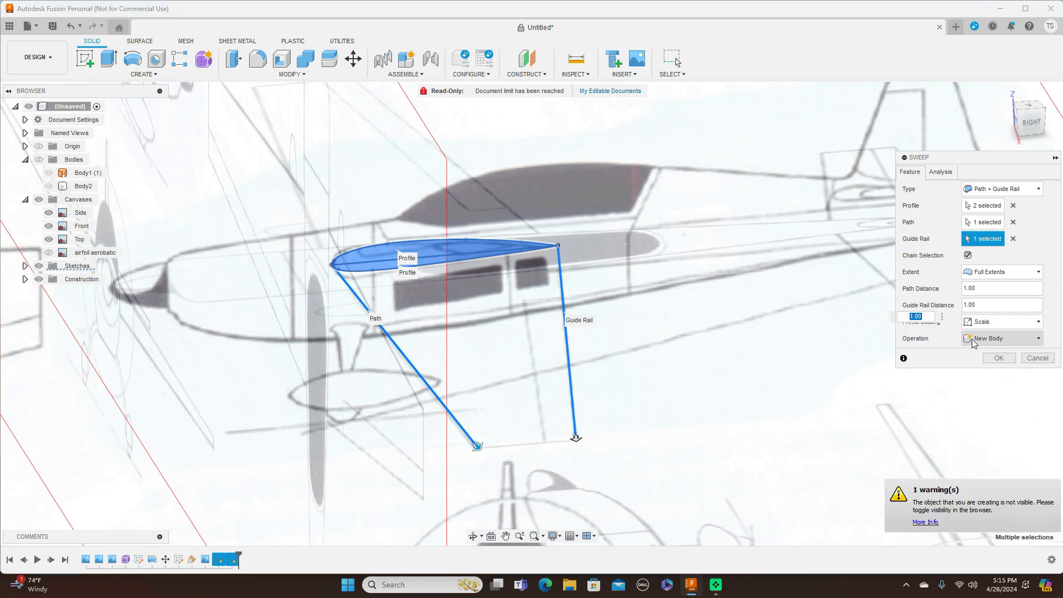
pyautogui.click(997, 359)
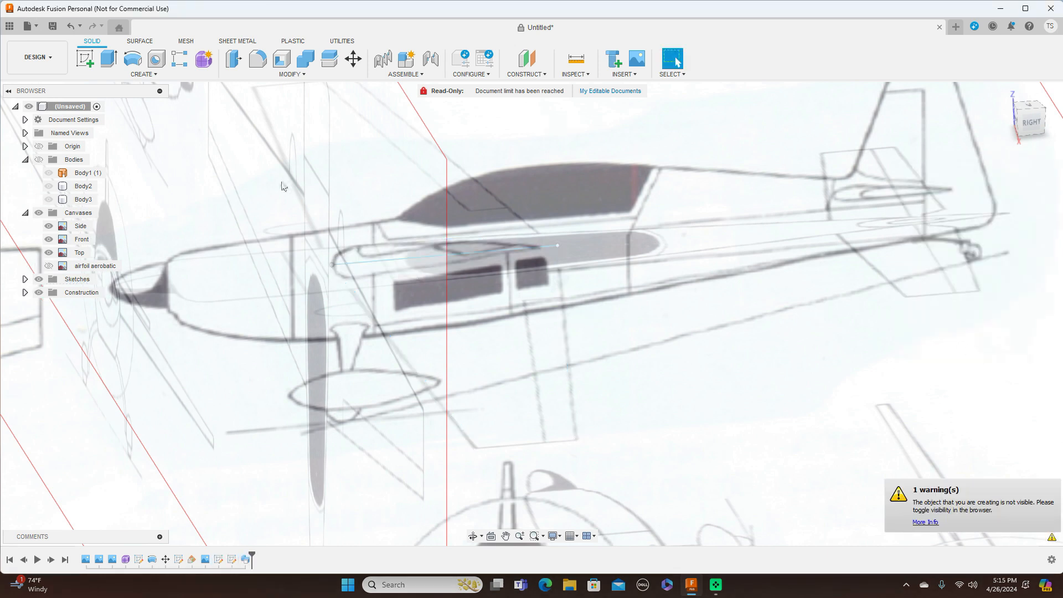
# Step: Show the fuselage with the new wing, hide the canvases, and orbit to view from above
pyautogui.click(39, 160)
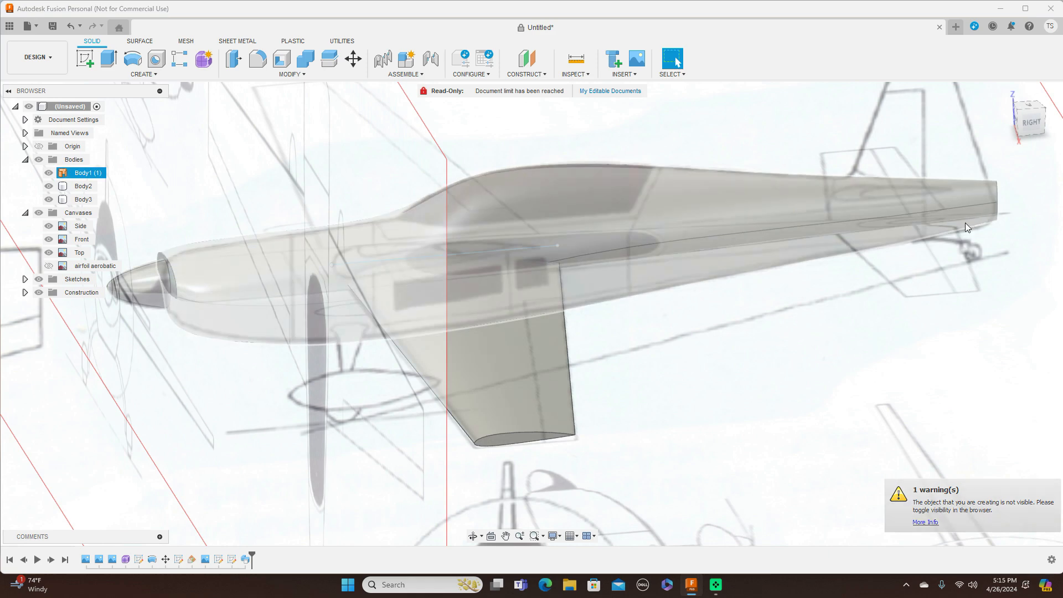
pyautogui.click(1031, 122)
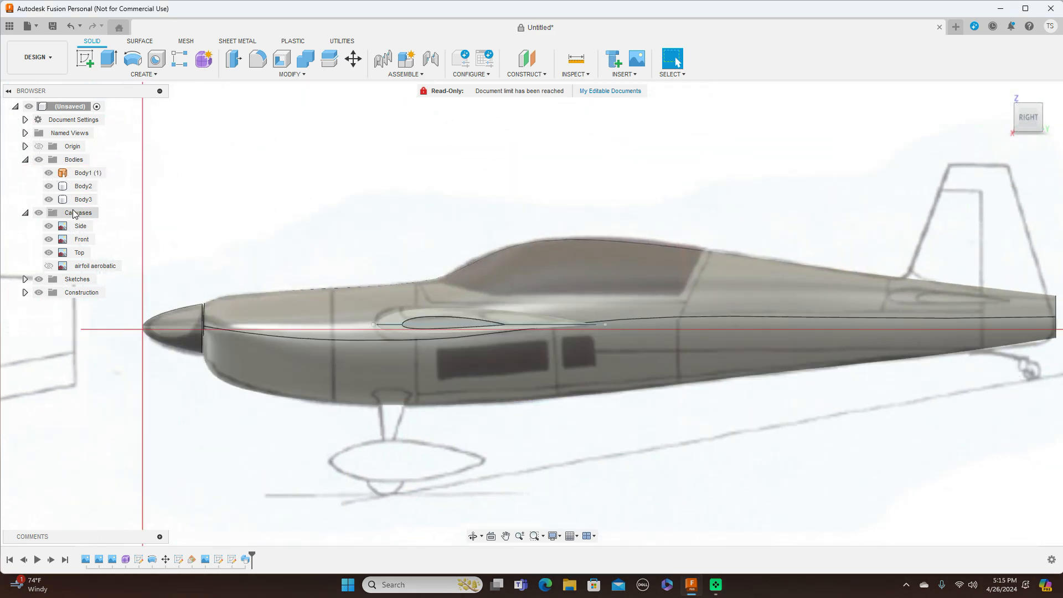
pyautogui.click(39, 213)
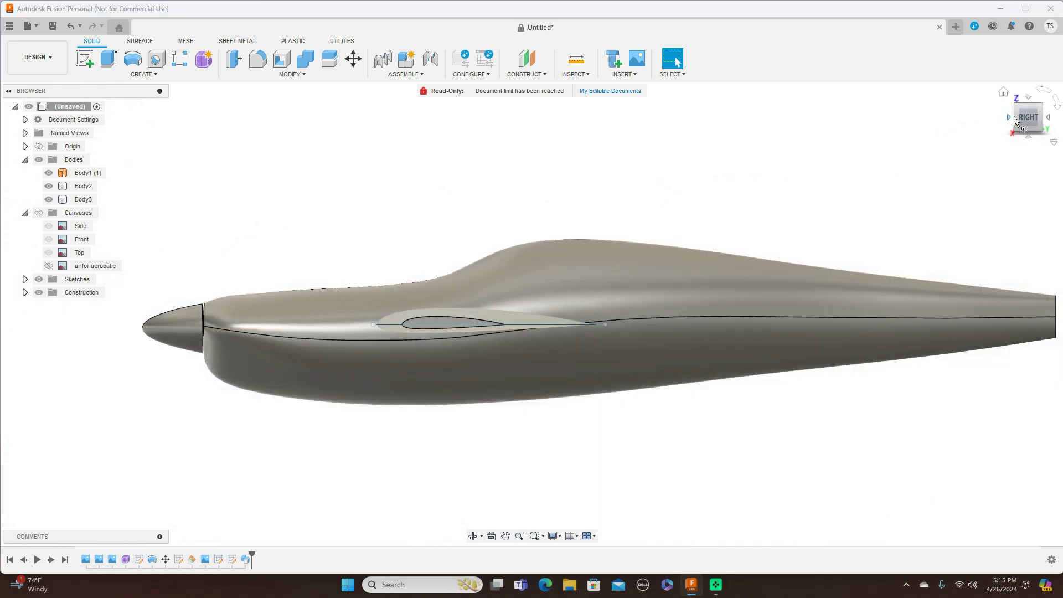
pyautogui.moveTo(1018, 115)
pyautogui.mouseDown()
pyautogui.moveTo(1039, 131)
pyautogui.moveTo(1059, 114)
pyautogui.moveTo(1053, 136)
pyautogui.moveTo(1019, 121)
pyautogui.moveTo(1023, 101)
pyautogui.moveTo(1042, 132)
pyautogui.mouseUp()
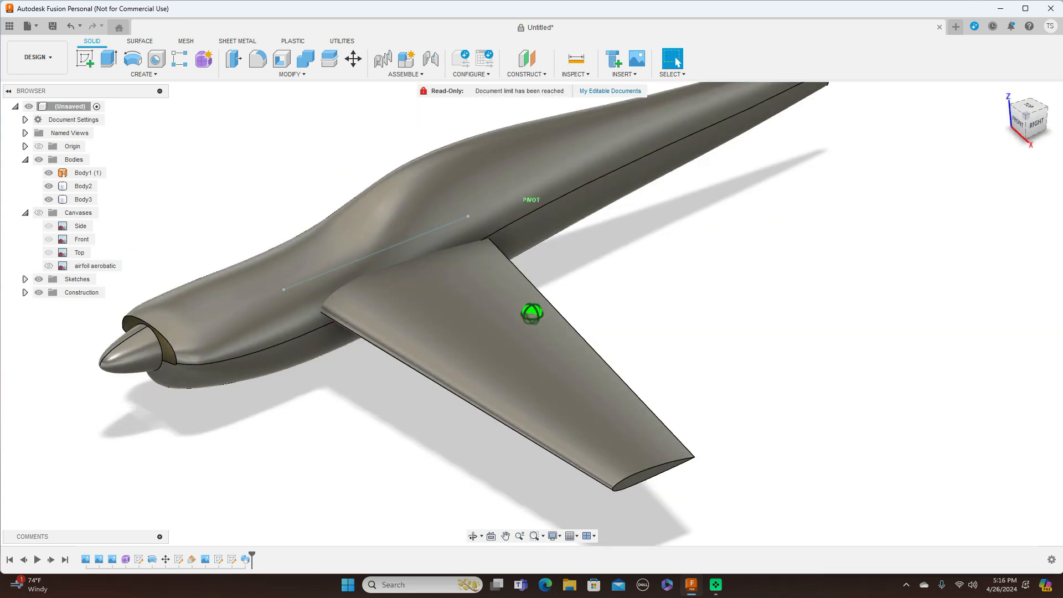
pyautogui.click(159, 74)
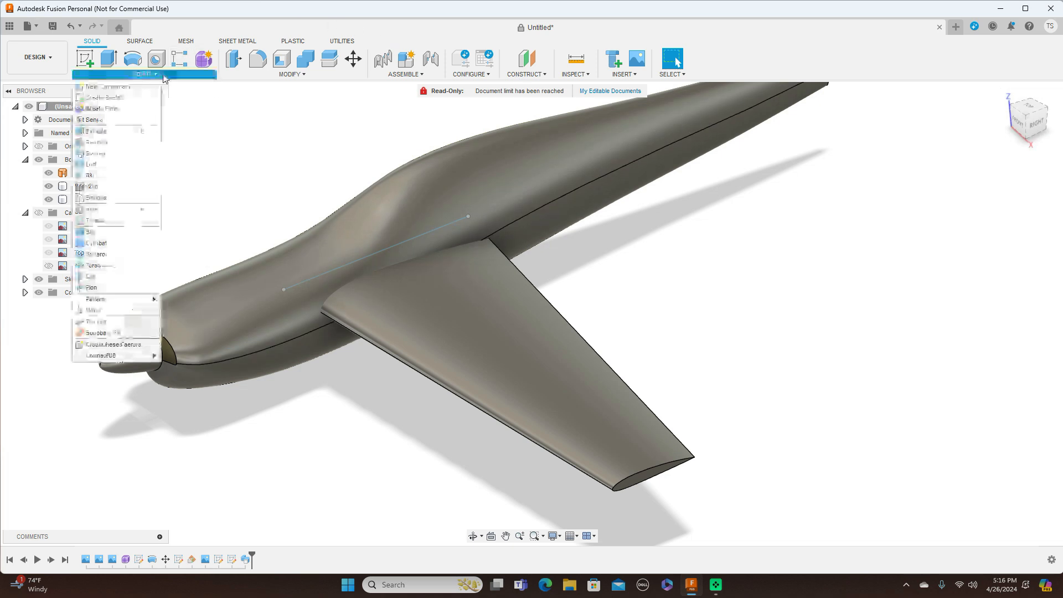
# Step: Mirror the wing body across the fuselage centre plane, joined, and inspect both wings
pyautogui.click(127, 309)
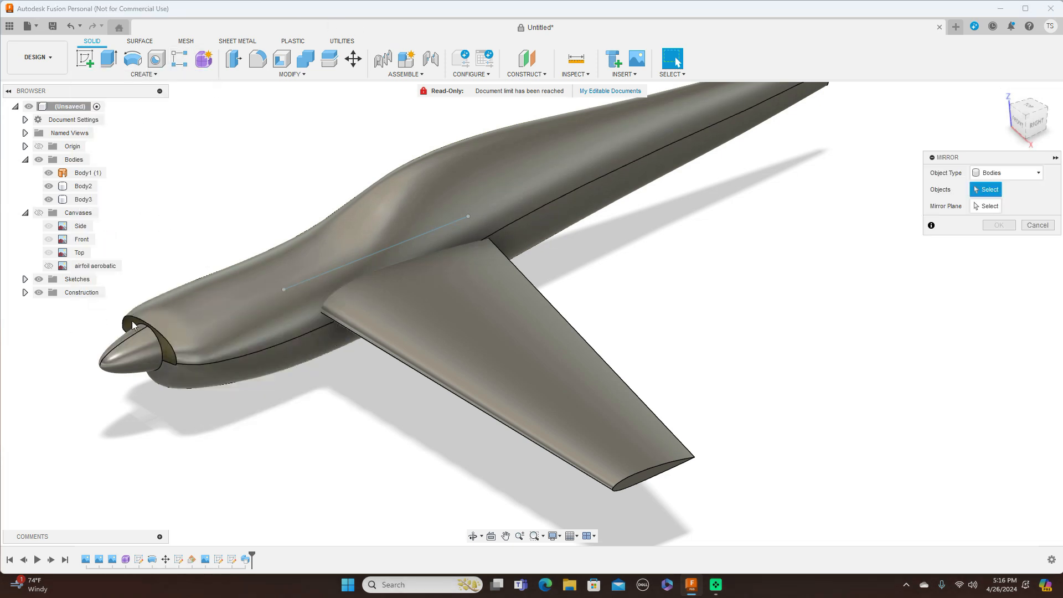
pyautogui.click(517, 339)
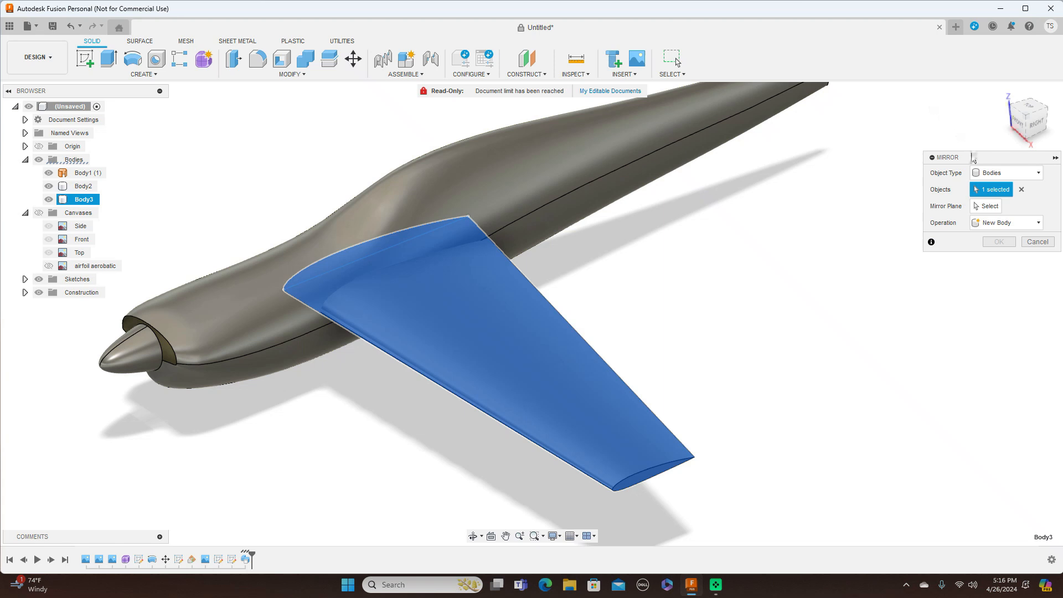
pyautogui.click(987, 207)
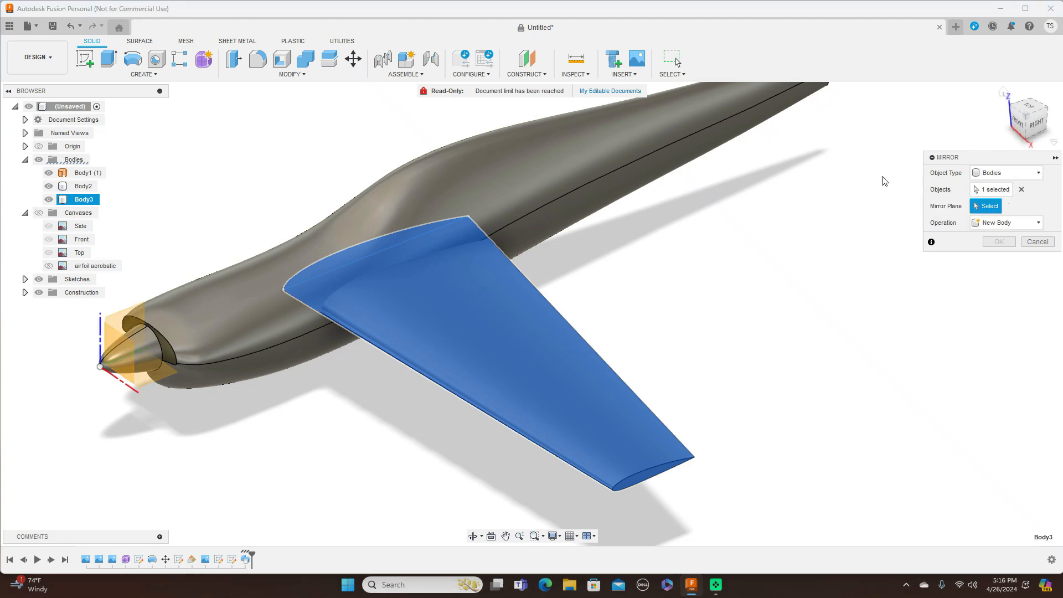
pyautogui.click(117, 316)
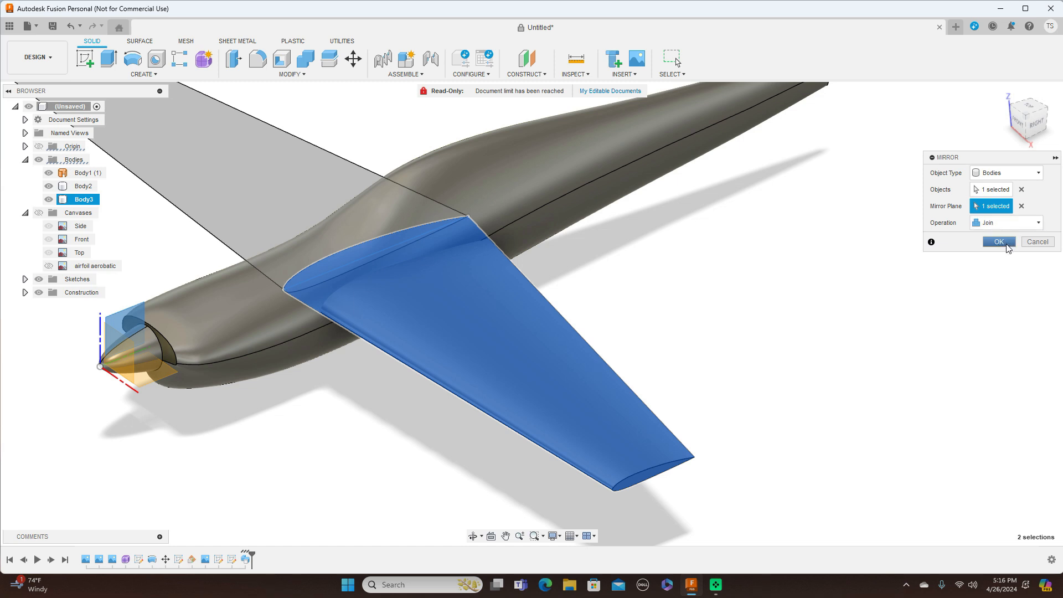
pyautogui.click(999, 242)
pyautogui.press('F6')
pyautogui.moveTo(1026, 131)
pyautogui.mouseDown()
pyautogui.moveTo(1005, 110)
pyautogui.moveTo(1005, 140)
pyautogui.moveTo(1018, 122)
pyautogui.mouseUp()
# Step: Hide the sketches, show the reference canvases again, and zoom in on the nose
pyautogui.click(39, 279)
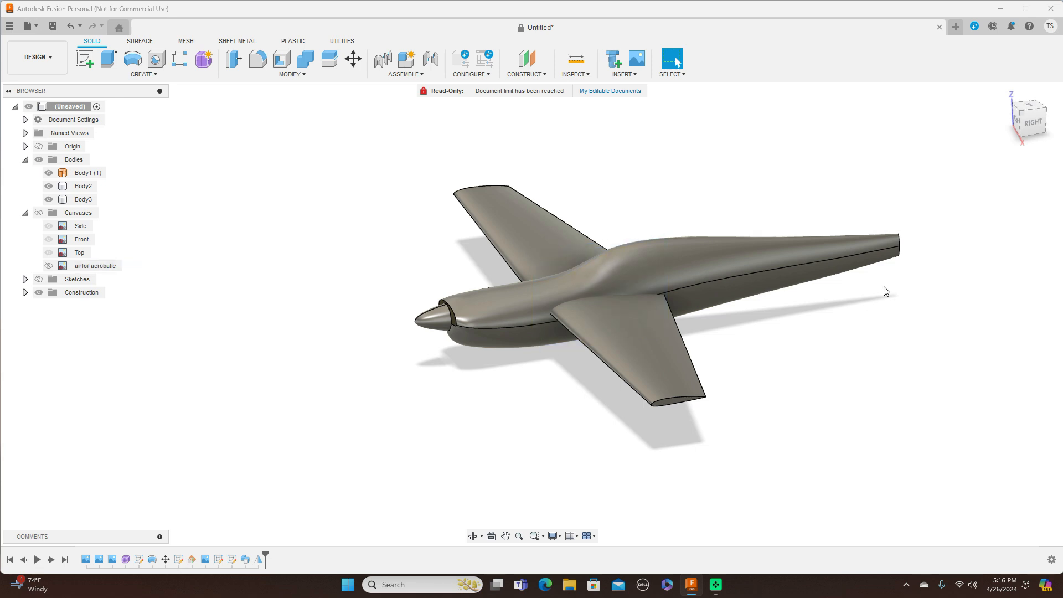
pyautogui.moveTo(1020, 125)
pyautogui.mouseDown()
pyautogui.moveTo(1044, 116)
pyautogui.moveTo(1027, 116)
pyautogui.mouseUp()
pyautogui.click(1028, 125)
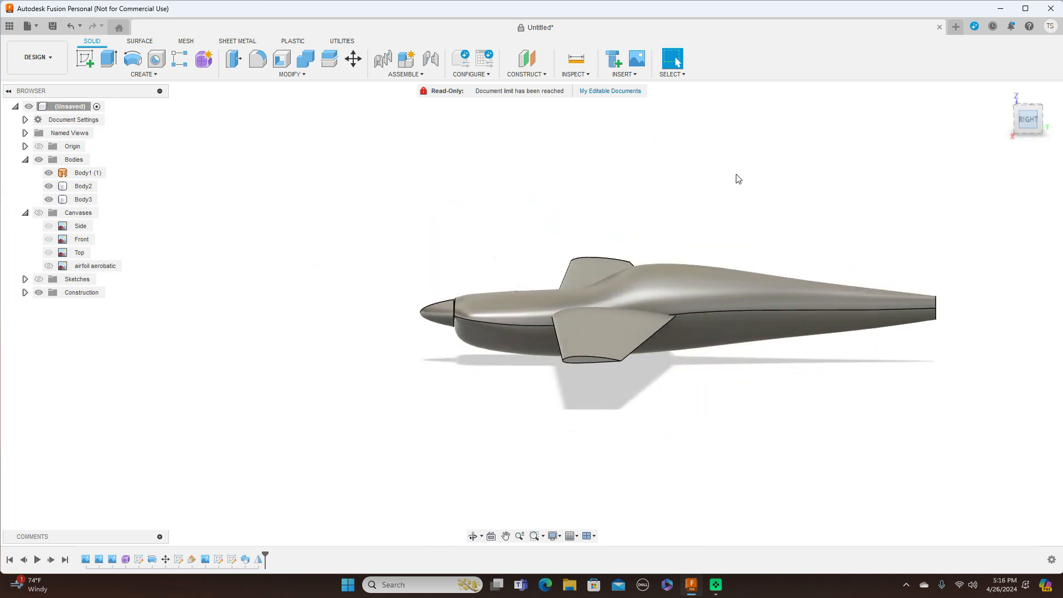
pyautogui.moveTo(757, 176); pyautogui.dragTo(633, 167, button='middle')
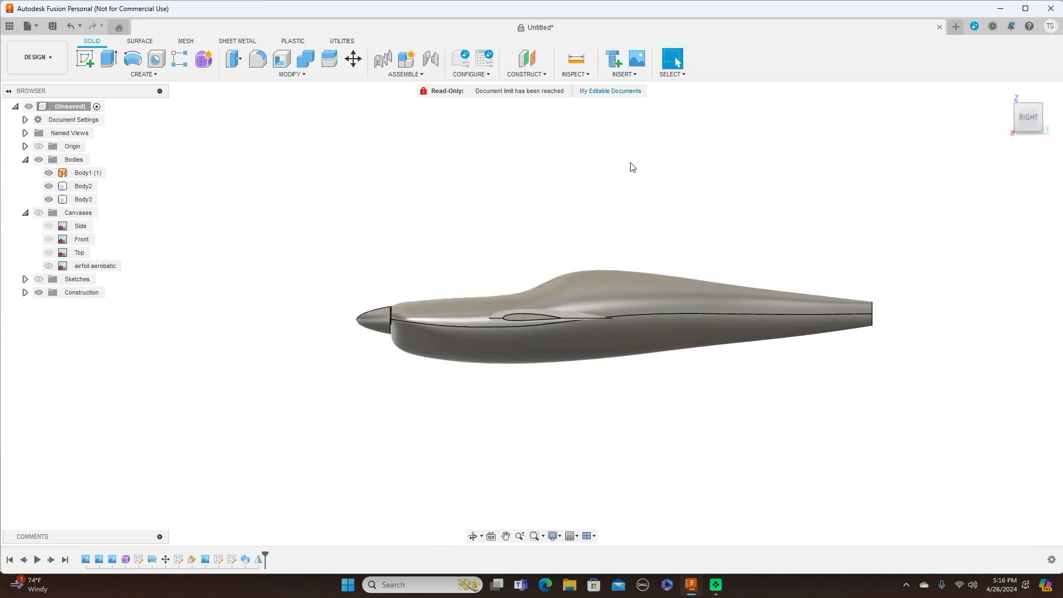
pyautogui.click(39, 212)
pyautogui.scroll(5, 360, 214)
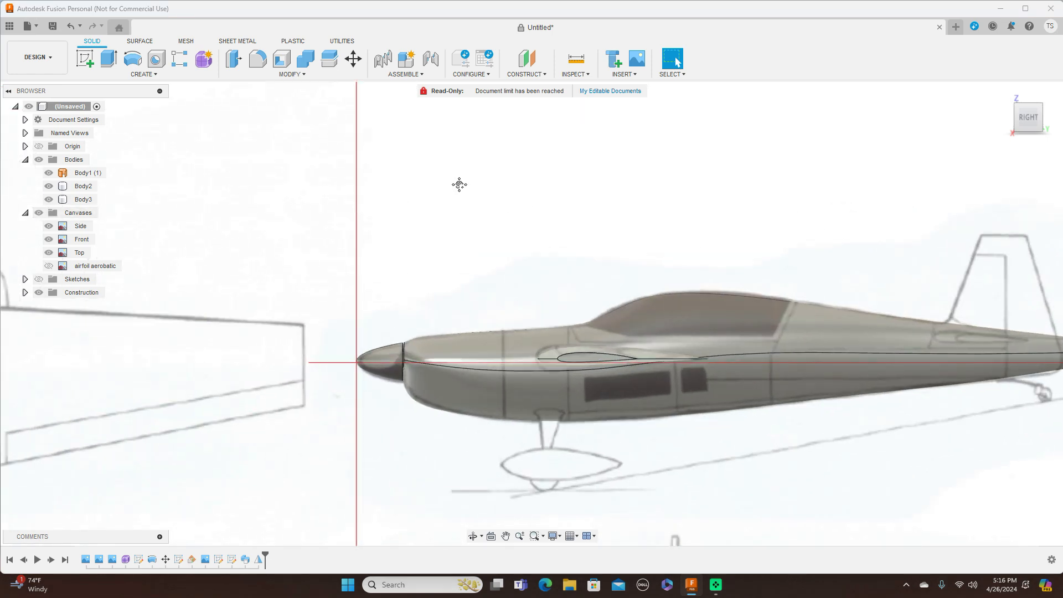
pyautogui.moveTo(526, 201); pyautogui.dragTo(422, 174, button='middle')
pyautogui.scroll(2, 424, 176)
pyautogui.click(87, 62)
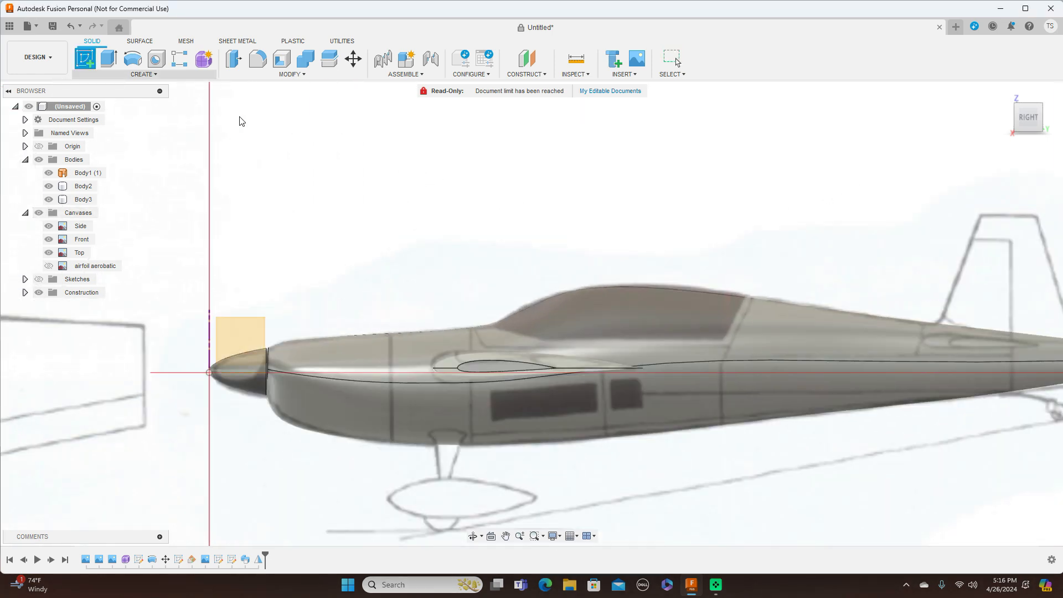
# Step: On the nose plane, draw a fit-point spline along the canopy's front edge
pyautogui.click(242, 326)
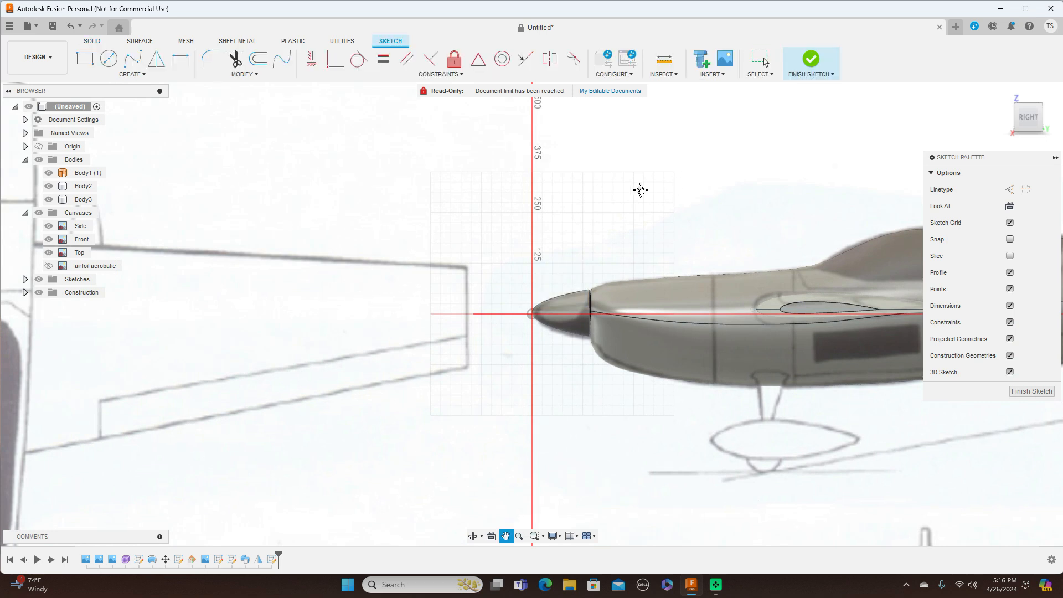
pyautogui.moveTo(642, 185); pyautogui.dragTo(261, 197, button='middle')
pyautogui.scroll(2, 261, 197)
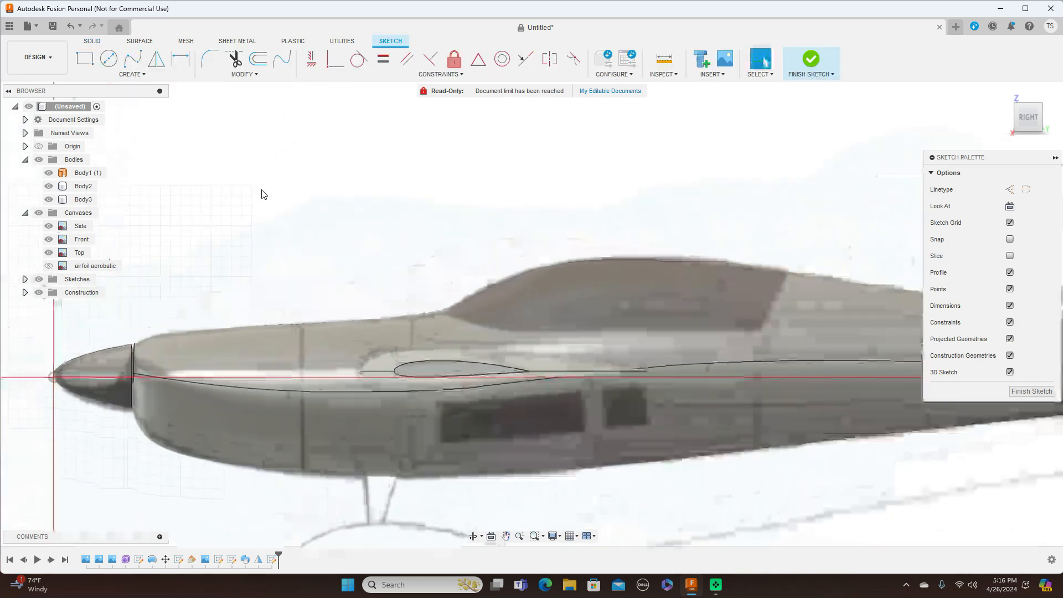
pyautogui.click(133, 58)
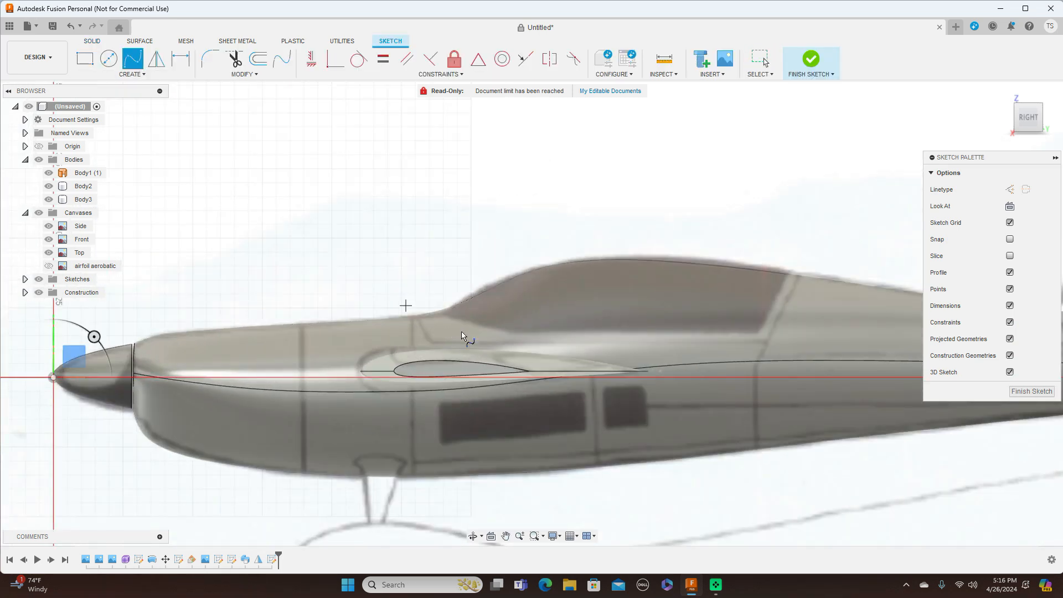
pyautogui.click(427, 307)
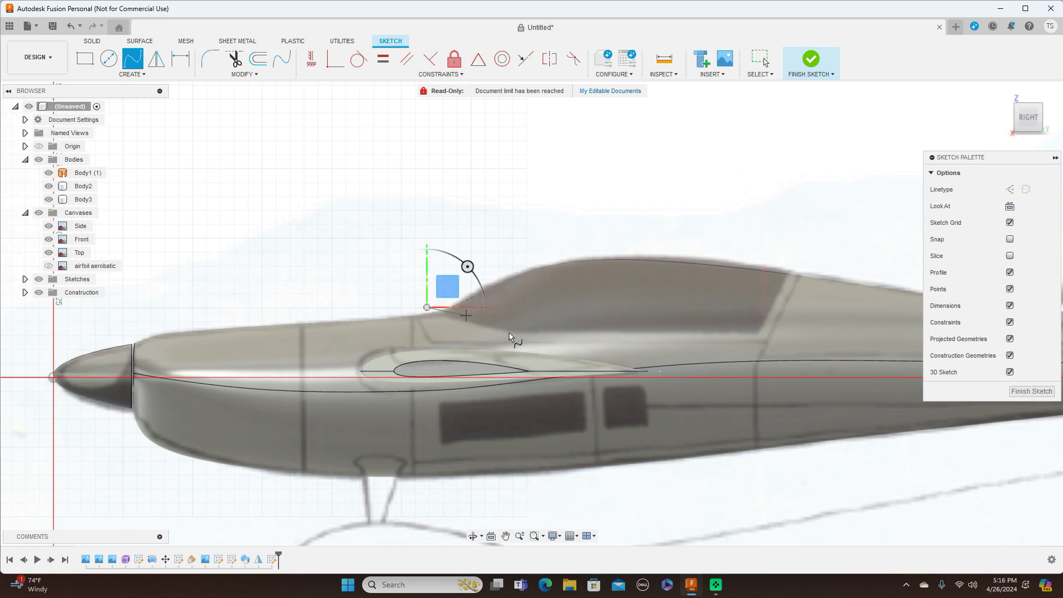
pyautogui.click(514, 335)
pyautogui.rightClick(514, 335)
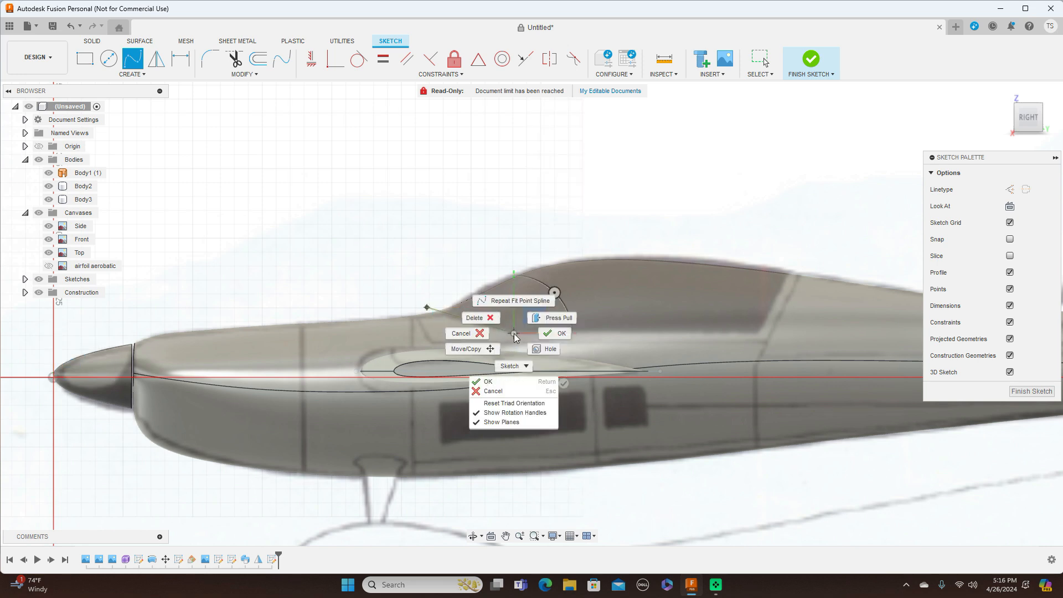
pyautogui.click(551, 334)
# Step: Draw lines from the spline end back along the canopy base and up the rear frame
pyautogui.press('Return')
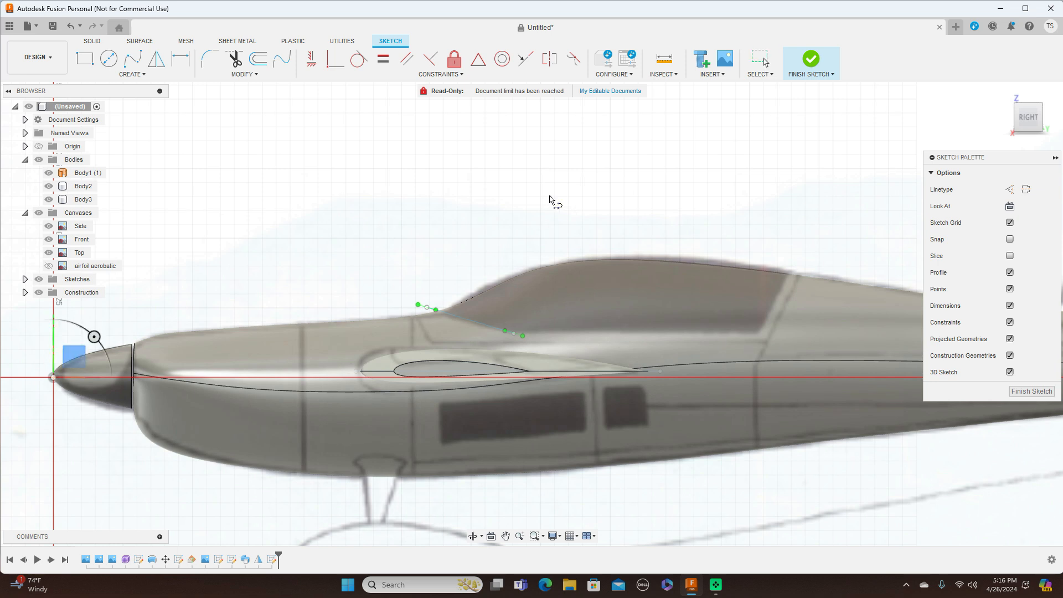
pyautogui.click(514, 334)
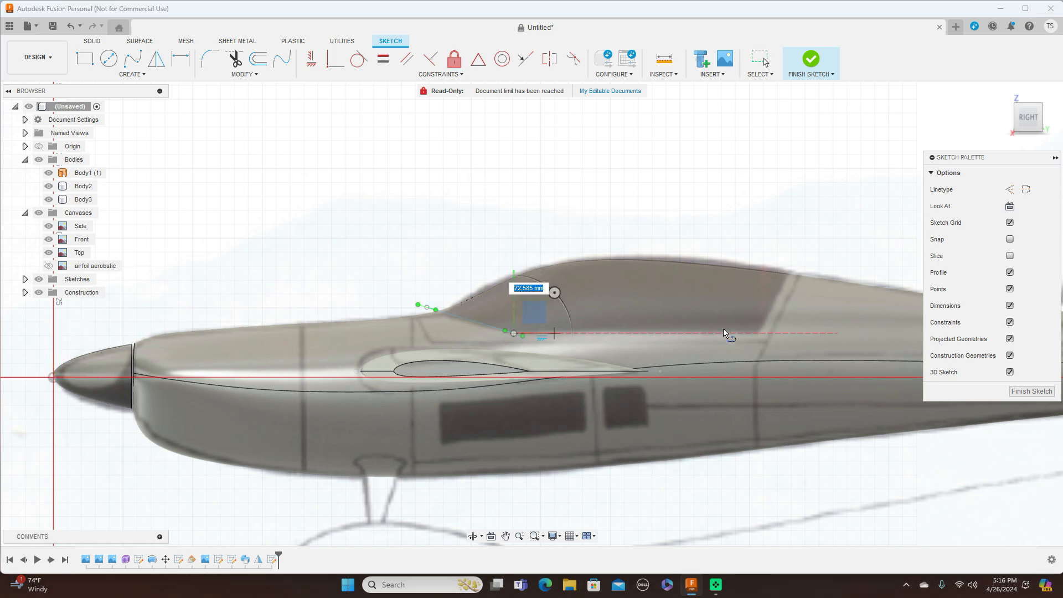
pyautogui.click(757, 332)
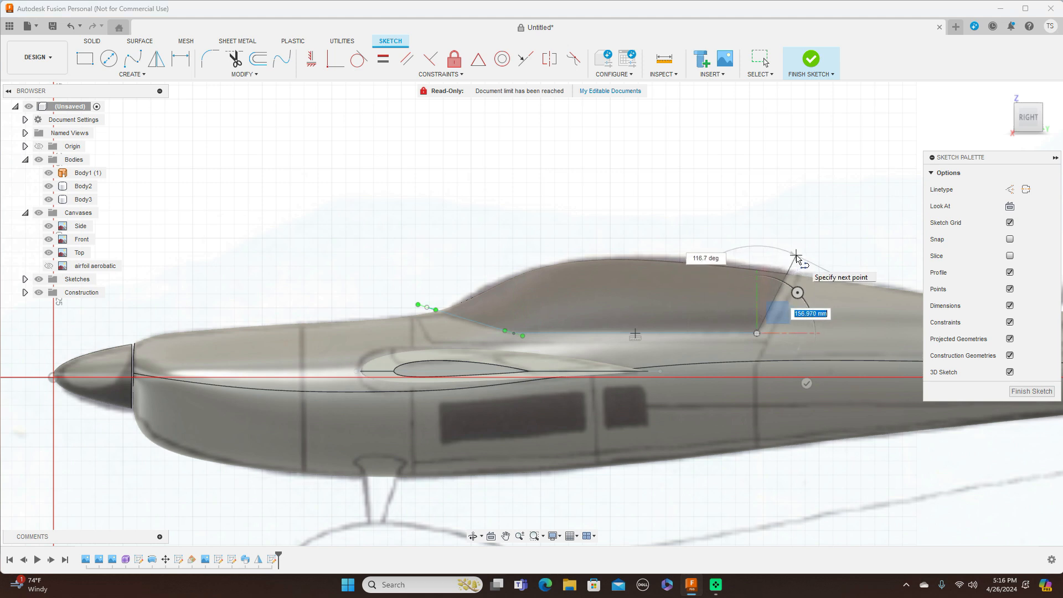
pyautogui.click(797, 257)
pyautogui.rightClick(796, 257)
pyautogui.click(832, 254)
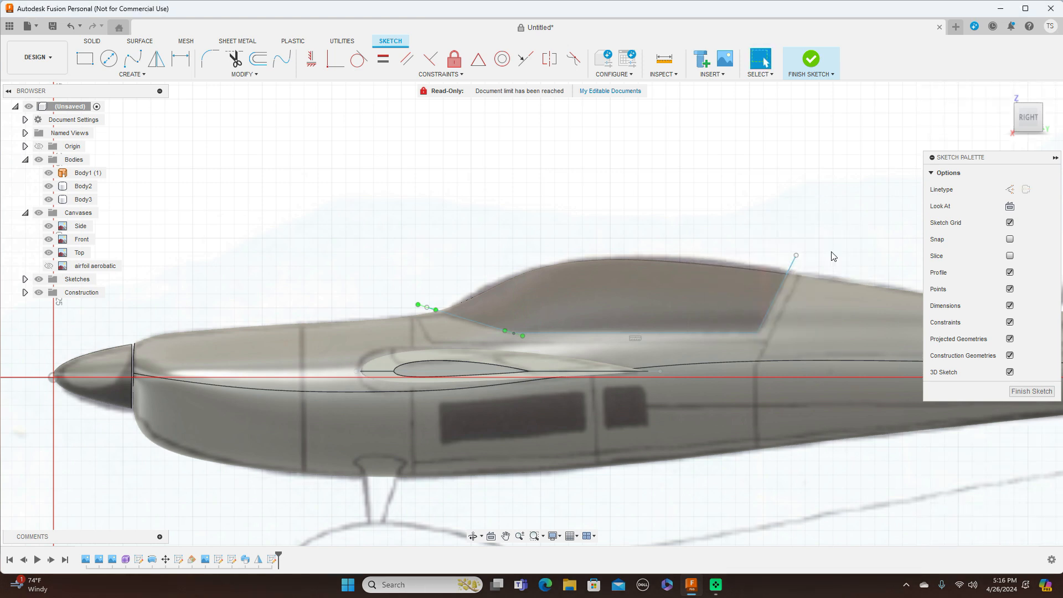
# Step: Draw a second line chain down the rear frame, under the canopy and up its front, then finish the sketch
pyautogui.press('m')
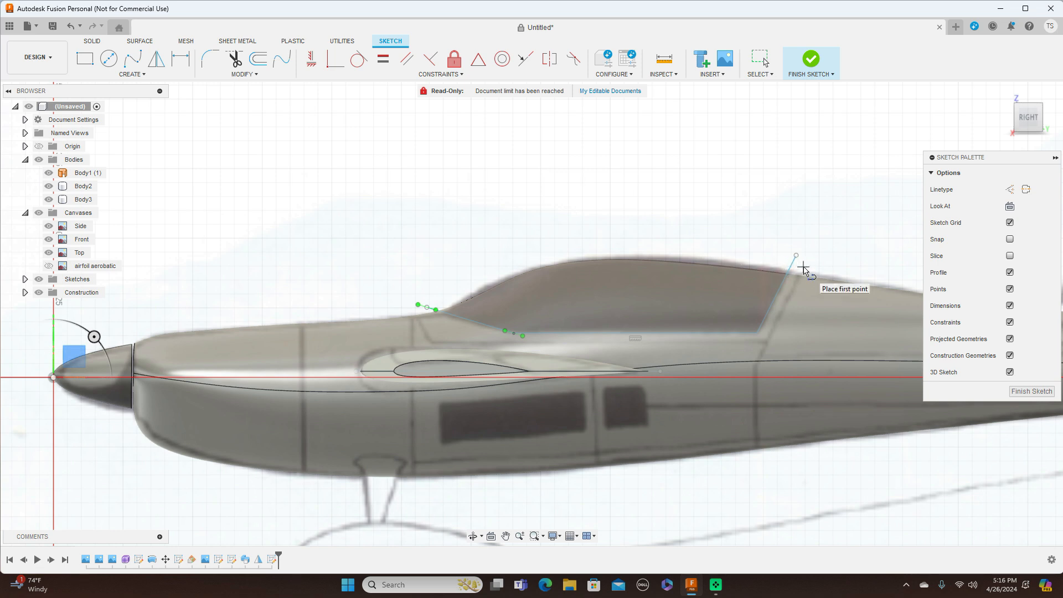
pyautogui.click(804, 266)
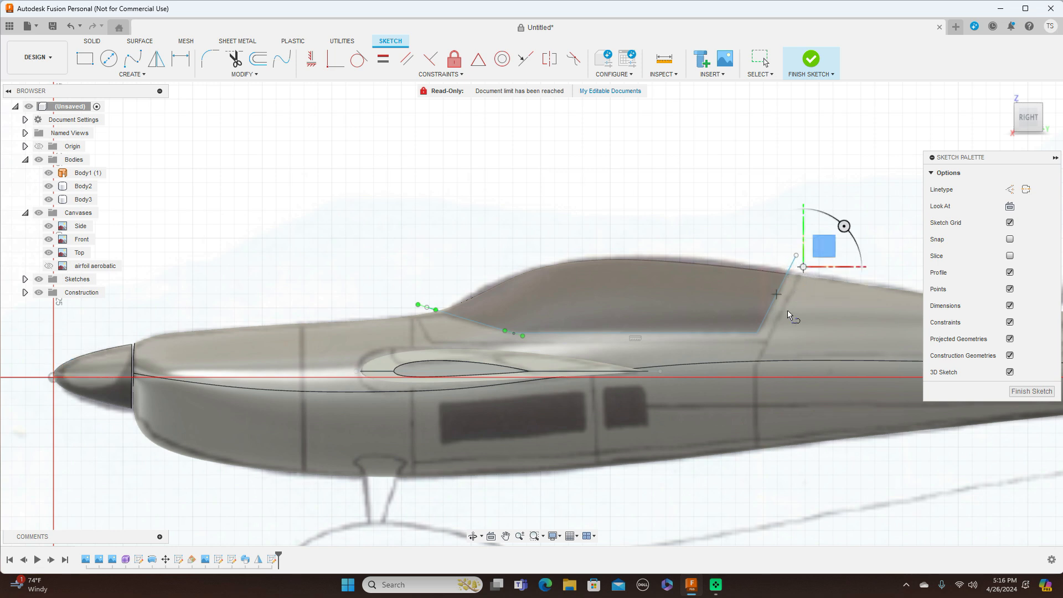
pyautogui.click(766, 343)
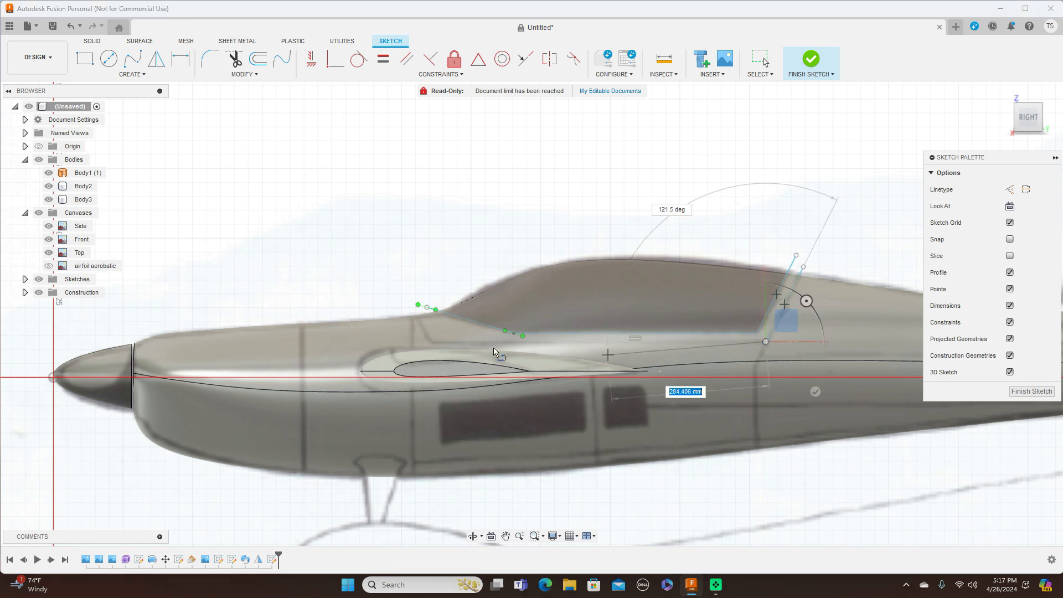
pyautogui.click(430, 341)
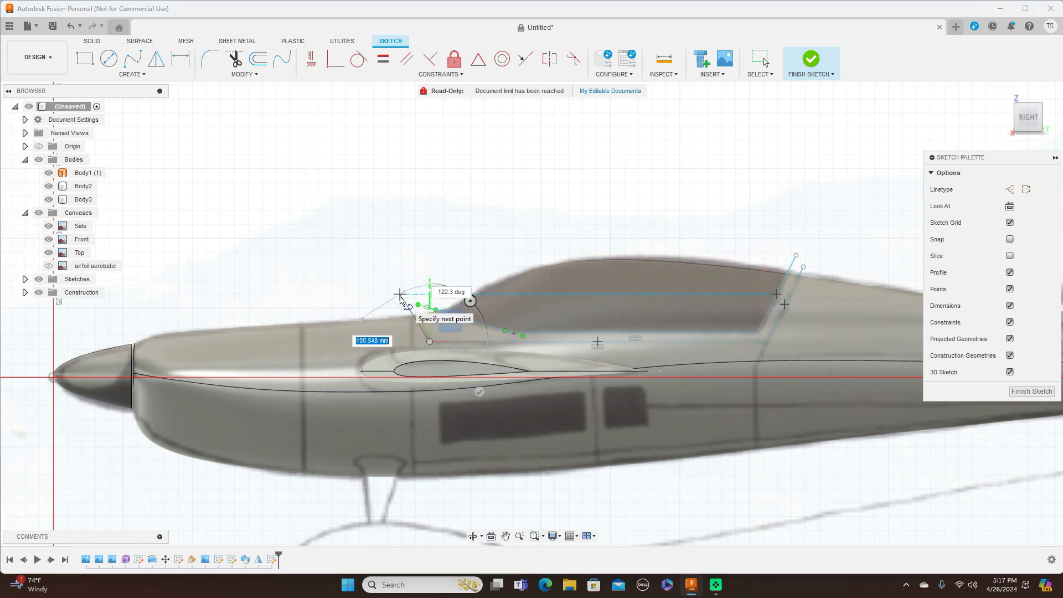
pyautogui.click(400, 294)
pyautogui.rightClick(400, 297)
pyautogui.click(446, 298)
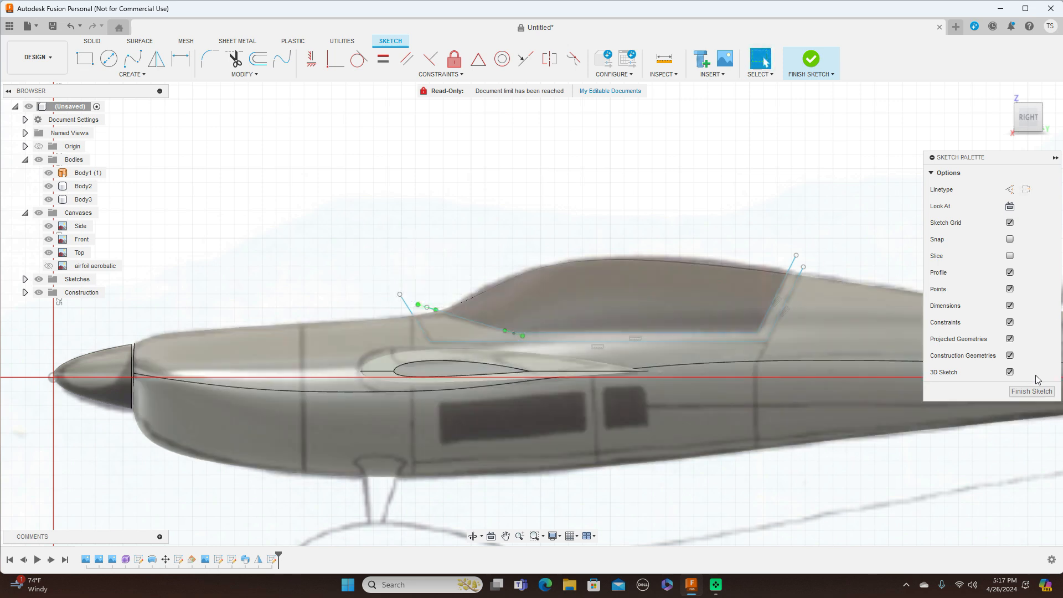
pyautogui.click(1034, 392)
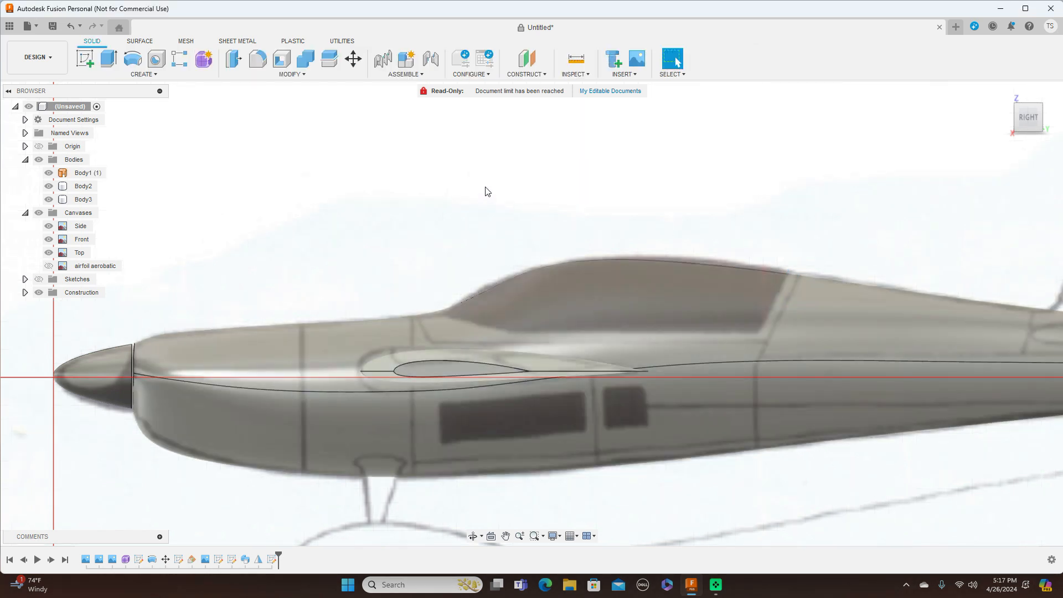
pyautogui.click(328, 65)
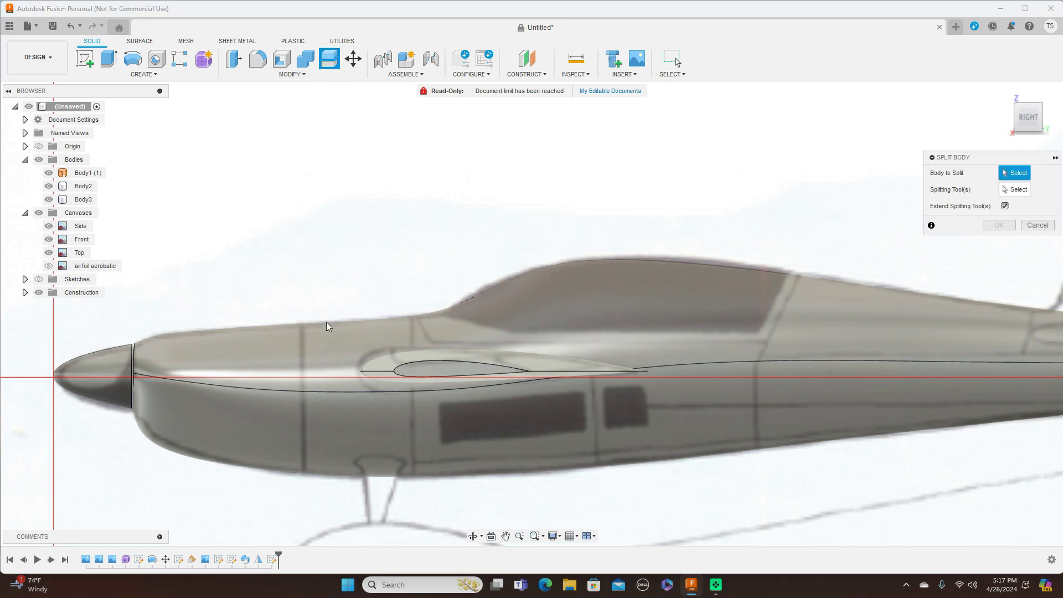
# Step: Split Body1 using both canopy outline sketches as cutters, then hide the reference drawings
pyautogui.click(330, 344)
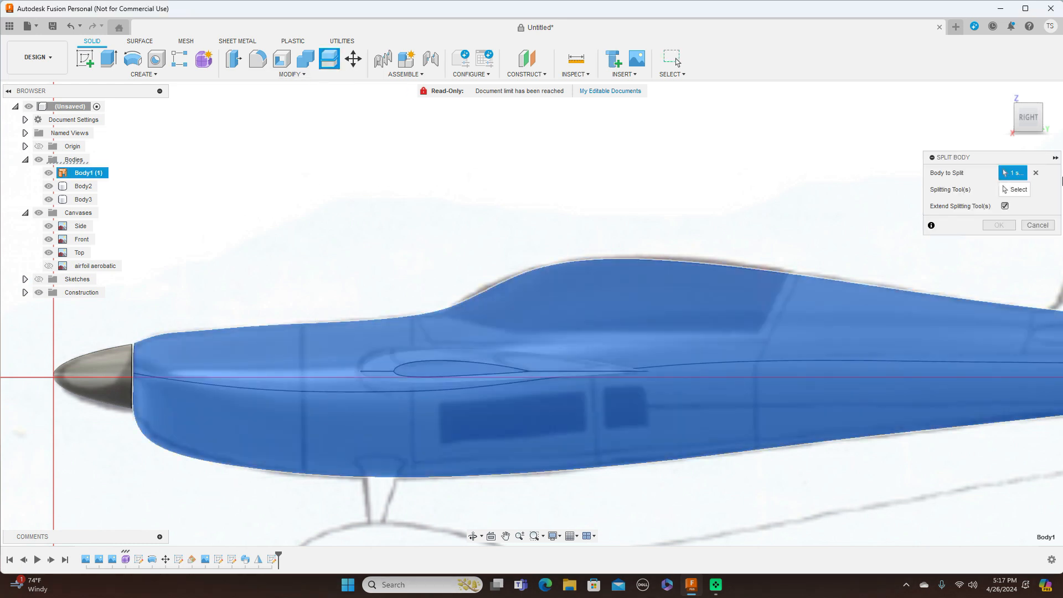
pyautogui.click(1023, 189)
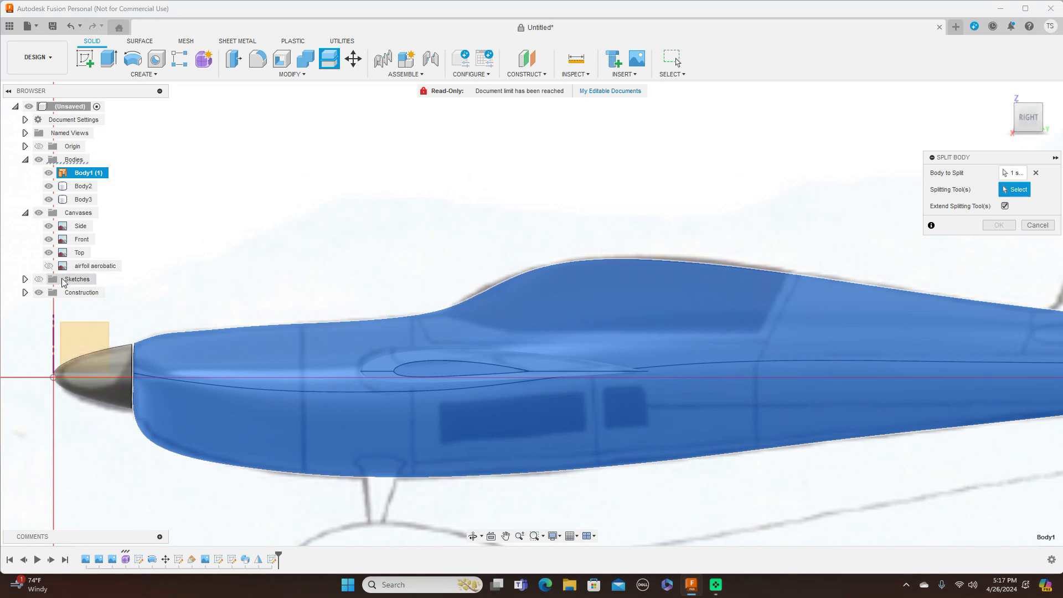
pyautogui.click(38, 279)
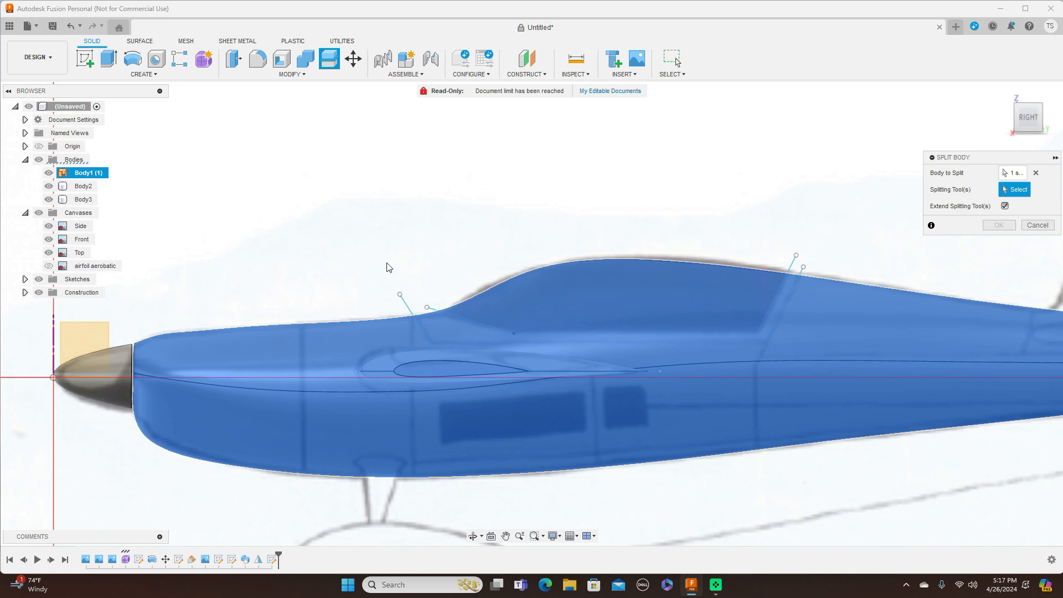
pyautogui.click(407, 305)
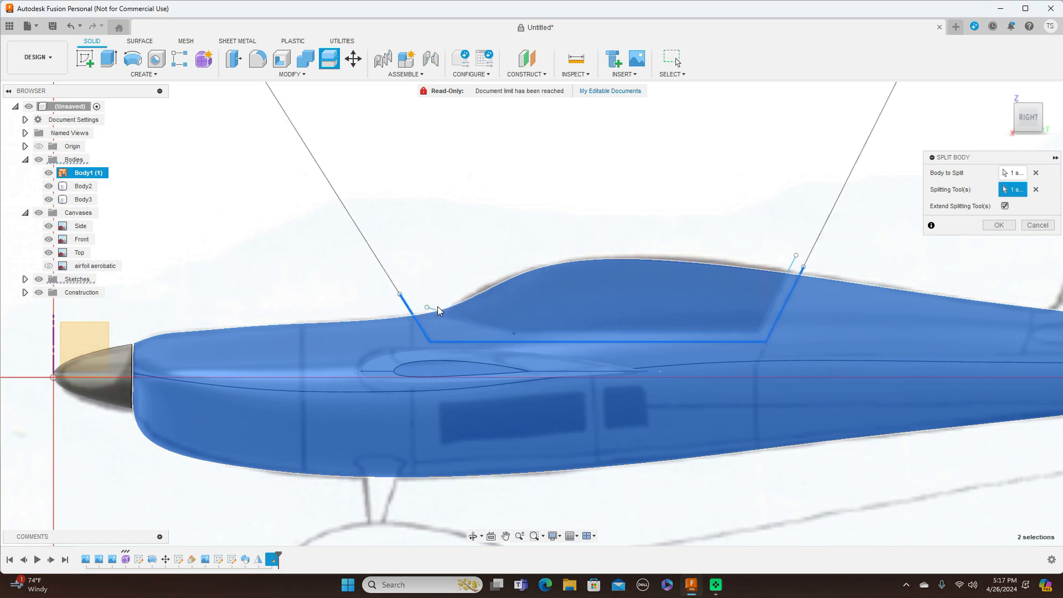
pyautogui.click(437, 310)
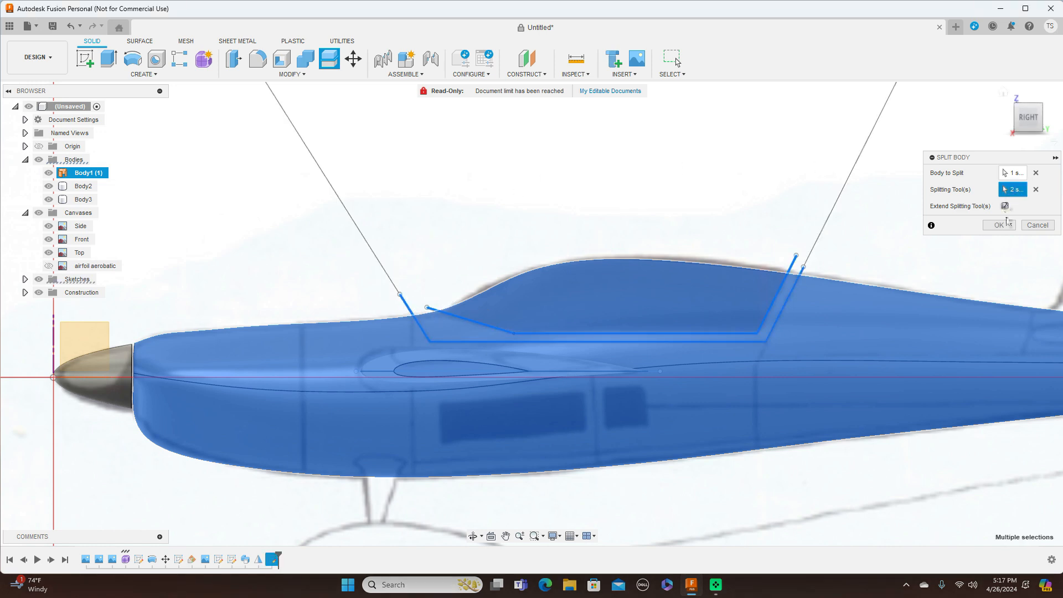
pyautogui.click(999, 225)
pyautogui.scroll(-2, 966, 236)
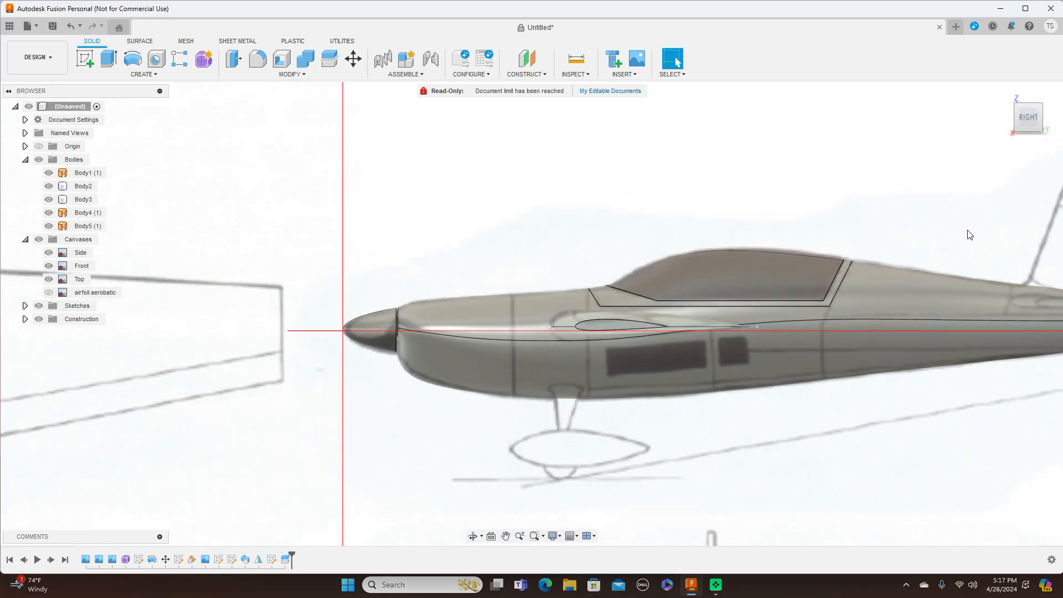
pyautogui.click(38, 240)
pyautogui.moveTo(507, 192); pyautogui.dragTo(295, 193, button='middle')
pyautogui.moveTo(1019, 106)
pyautogui.mouseDown()
pyautogui.moveTo(1035, 115)
pyautogui.moveTo(1020, 119)
pyautogui.moveTo(1024, 111)
pyautogui.moveTo(1039, 125)
pyautogui.mouseUp()
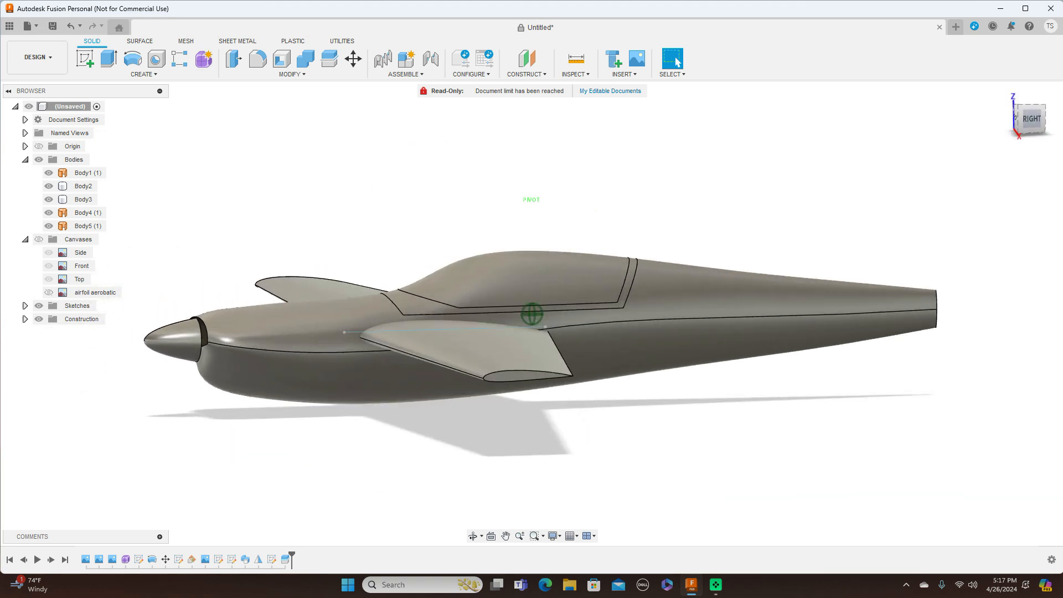
pyautogui.click(1033, 119)
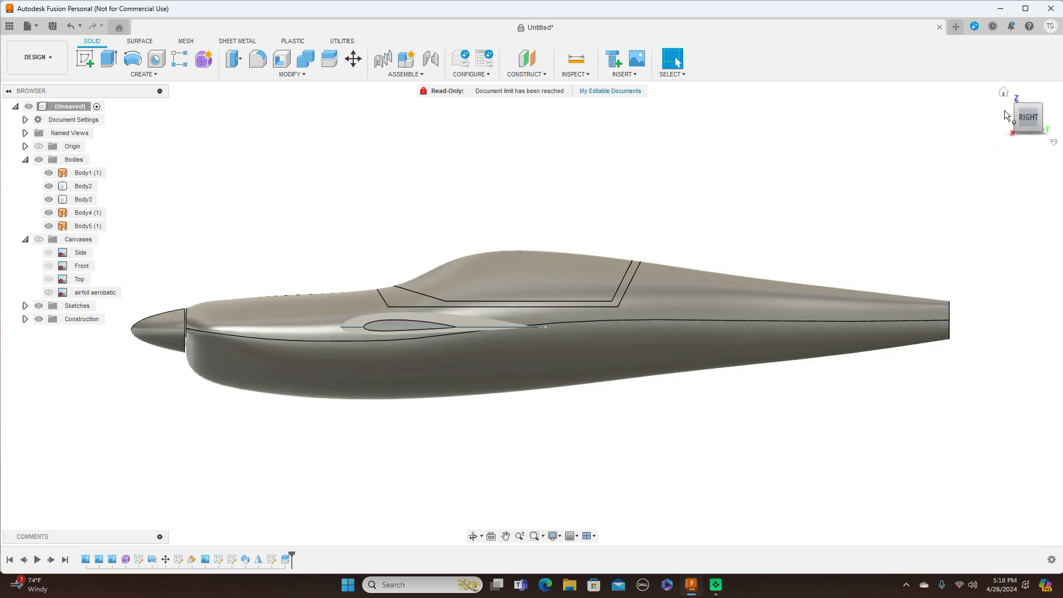
pyautogui.scroll(-2, 880, 204)
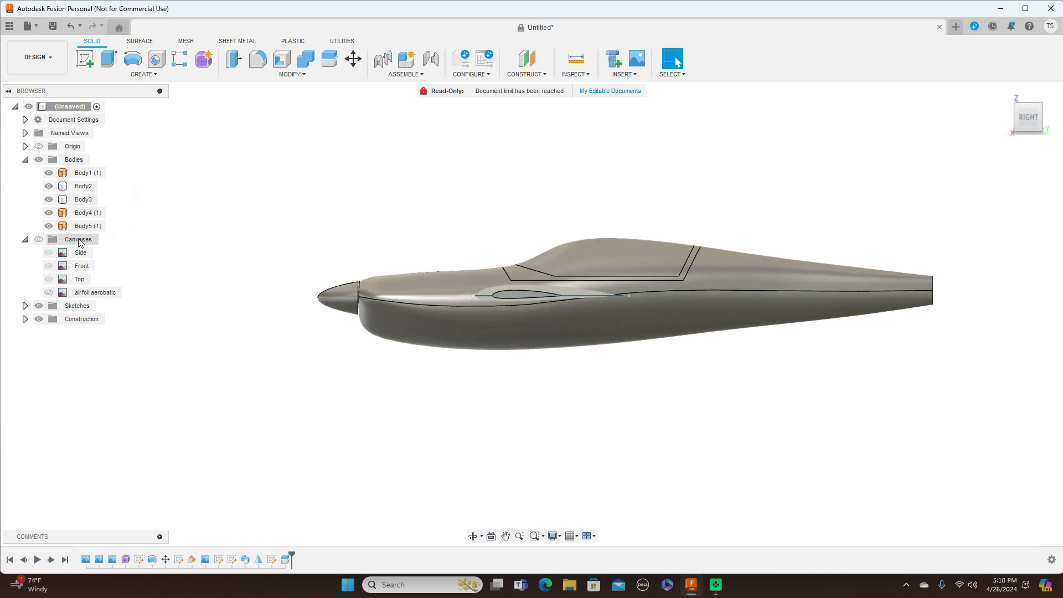
pyautogui.click(40, 240)
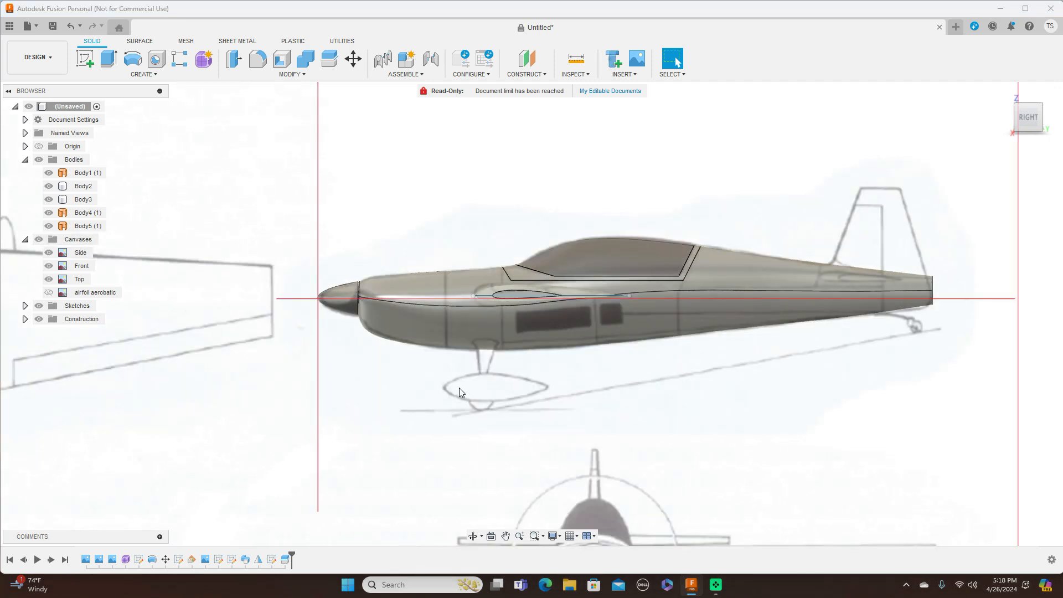
pyautogui.scroll(2, 574, 402)
pyautogui.moveTo(575, 403); pyautogui.dragTo(631, 346, button='middle')
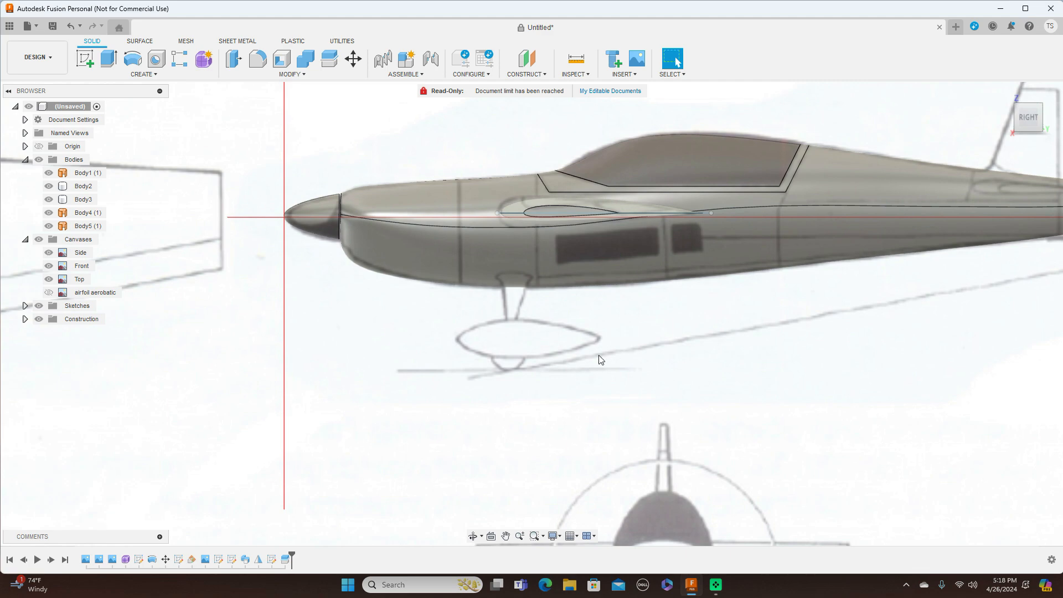
pyautogui.click(1011, 116)
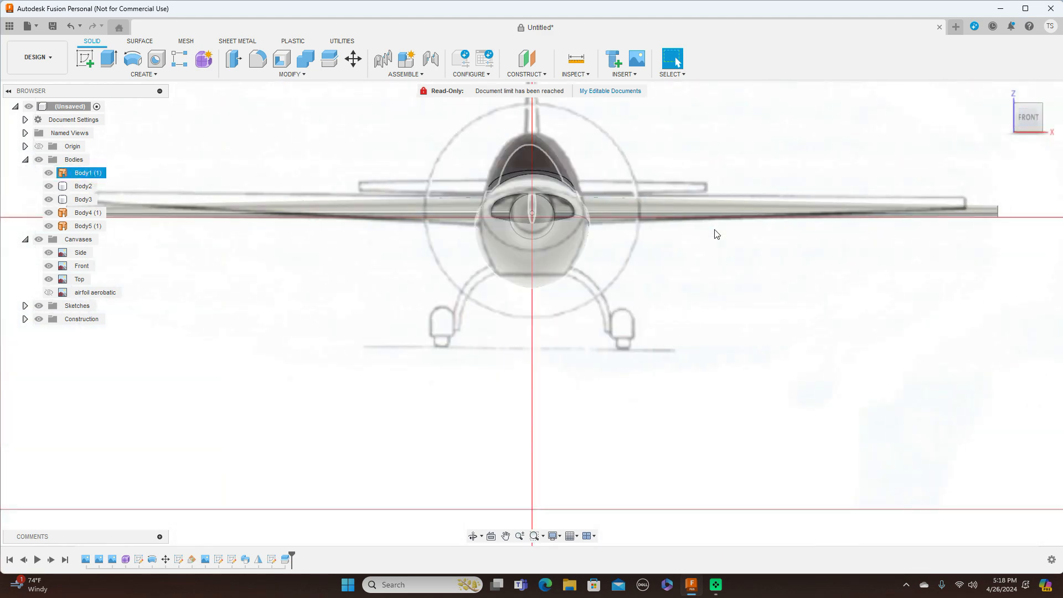
pyautogui.click(593, 373)
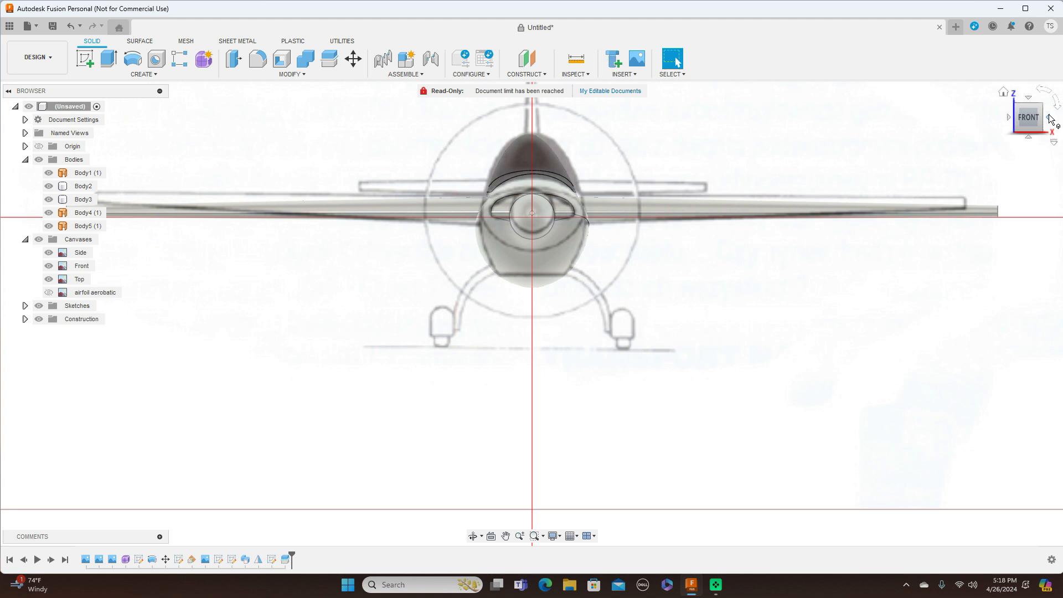
pyautogui.click(1049, 118)
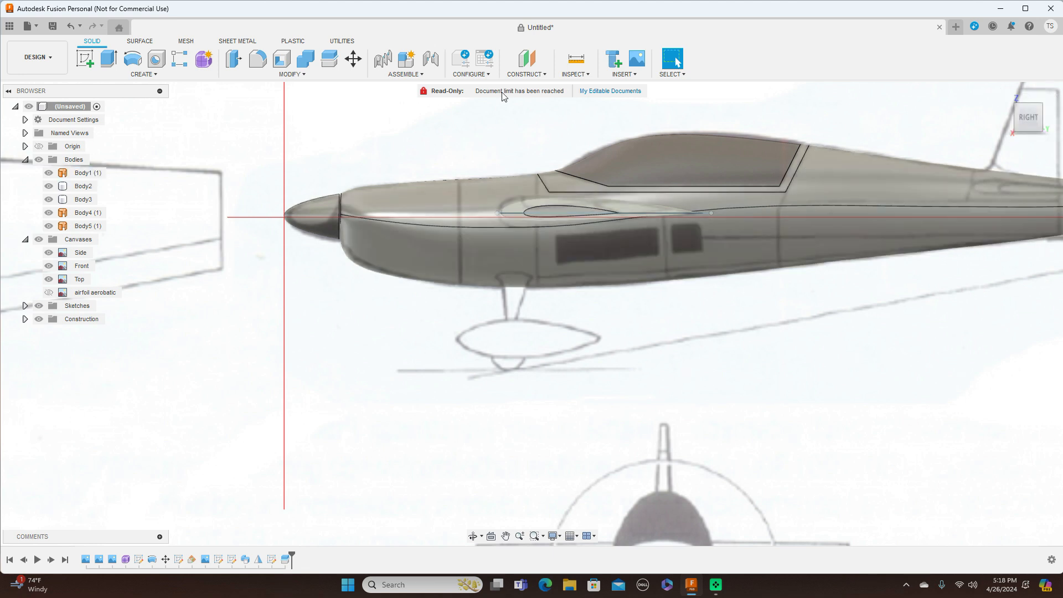
# Step: Create a construction plane offset 425 mm from the nose plane, with all bodies hidden
pyautogui.click(543, 79)
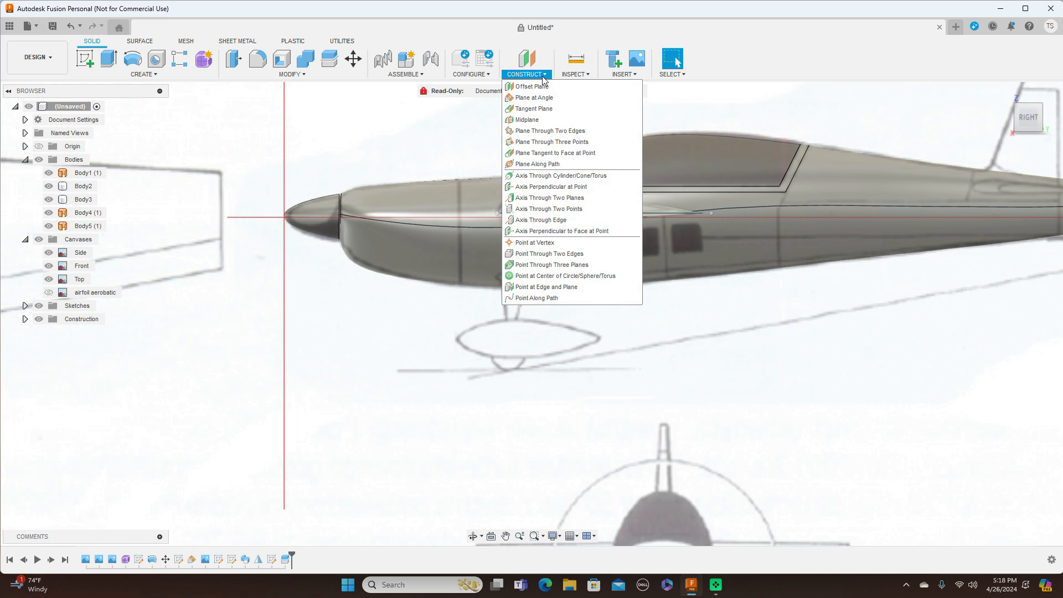
pyautogui.click(512, 88)
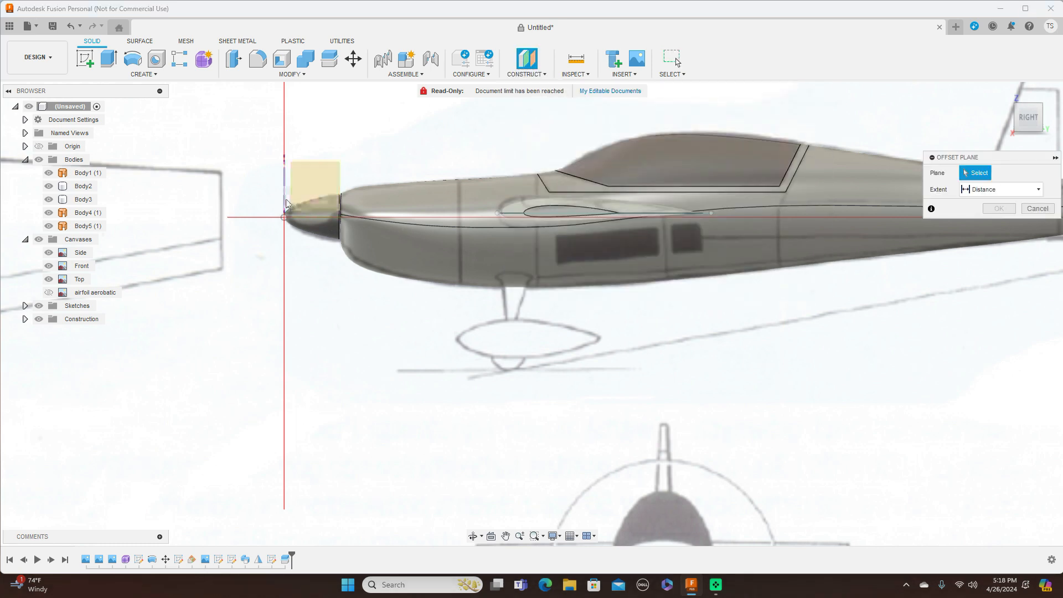
pyautogui.click(299, 214)
pyautogui.moveTo(299, 213); pyautogui.dragTo(432, 214)
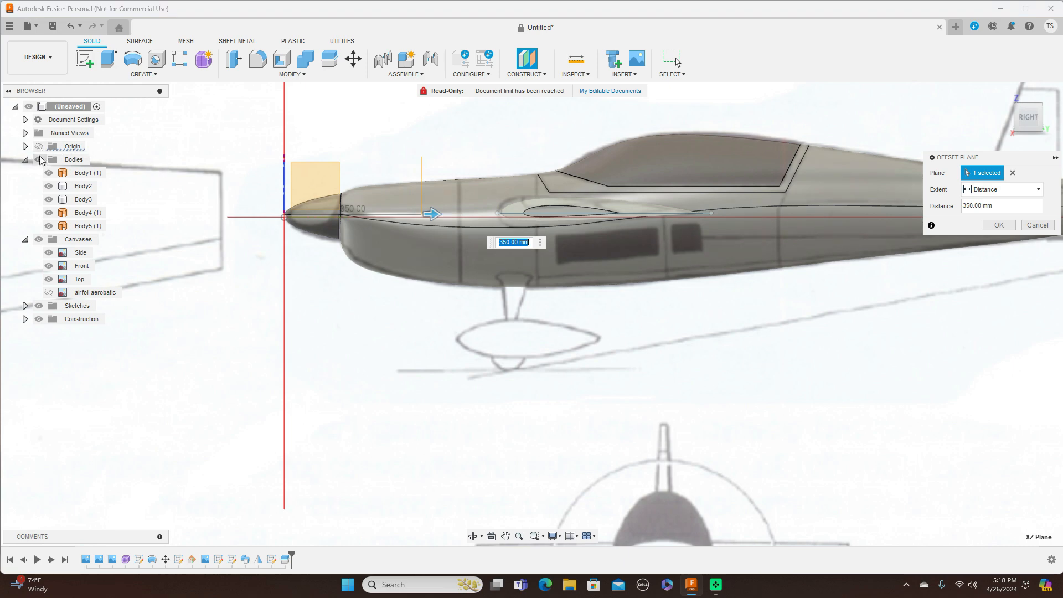
pyautogui.click(38, 159)
pyautogui.moveTo(437, 214); pyautogui.dragTo(467, 216)
pyautogui.scroll(3, 466, 217)
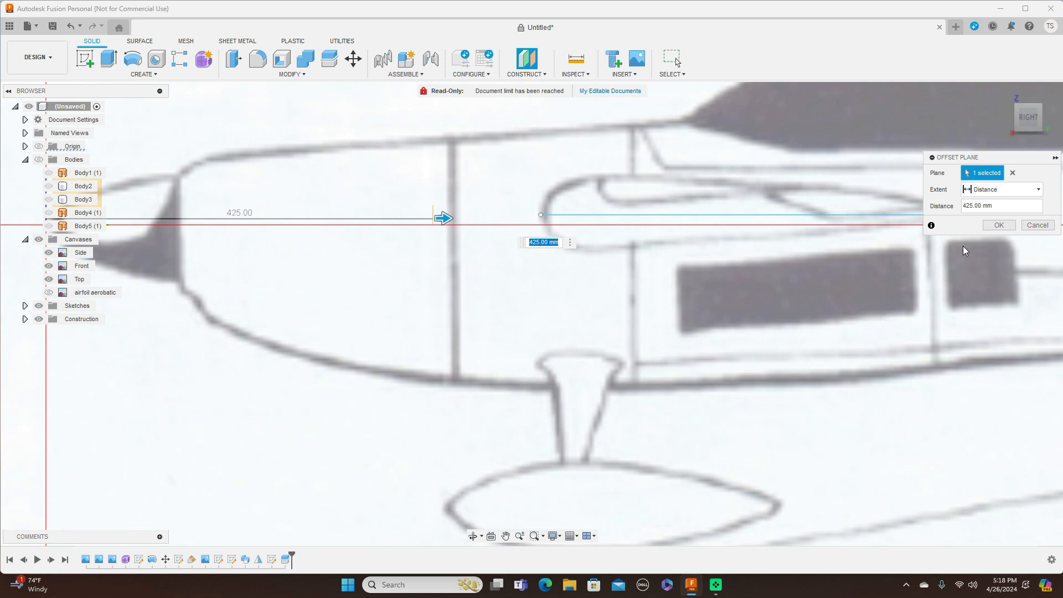
pyautogui.click(1000, 225)
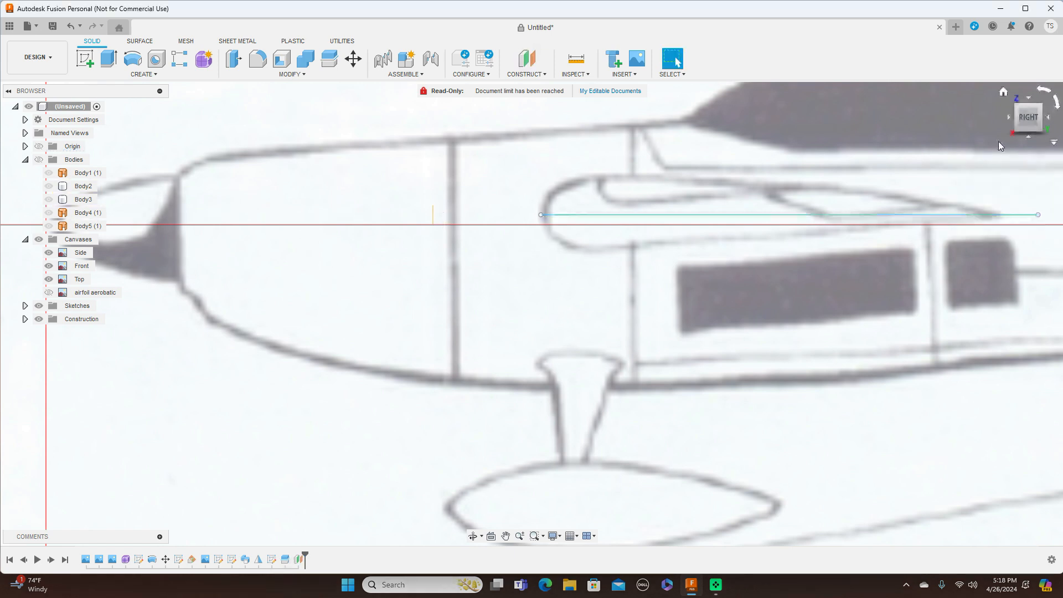
pyautogui.moveTo(1020, 114); pyautogui.dragTo(1029, 115)
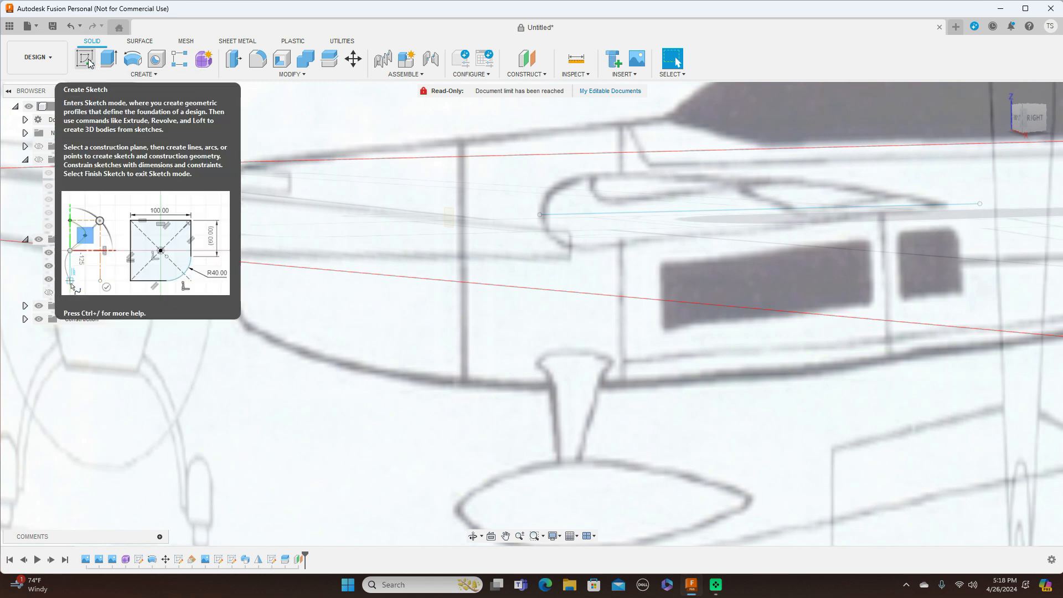
# Step: Create and finish an empty sketch, make Plane2 visible, and enter the Form modelling environment
pyautogui.click(87, 61)
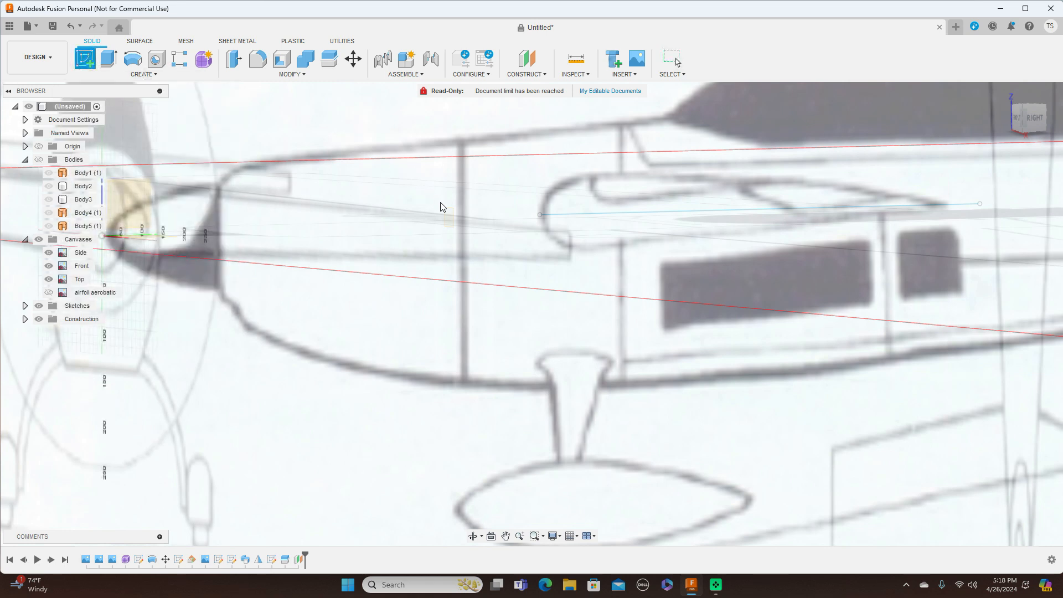
pyautogui.click(451, 218)
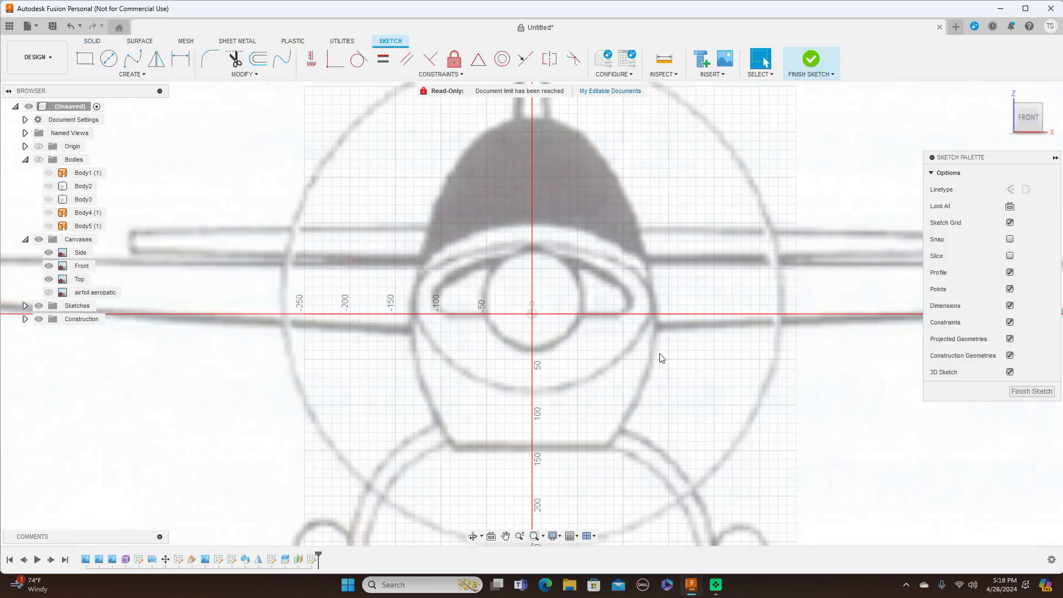
pyautogui.moveTo(660, 354); pyautogui.dragTo(639, 223, button='middle')
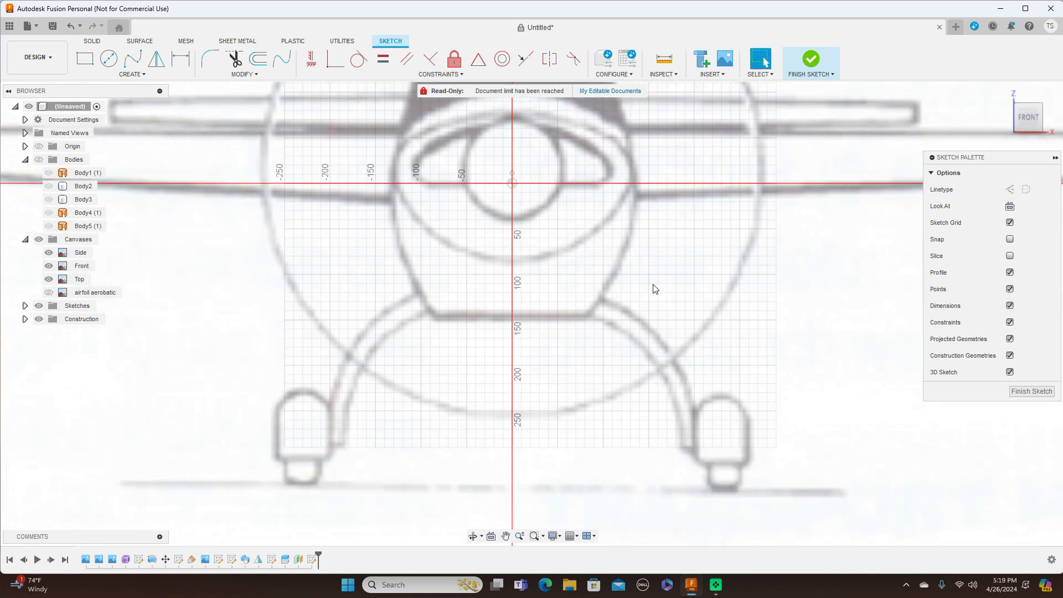
pyautogui.scroll(-4, 654, 289)
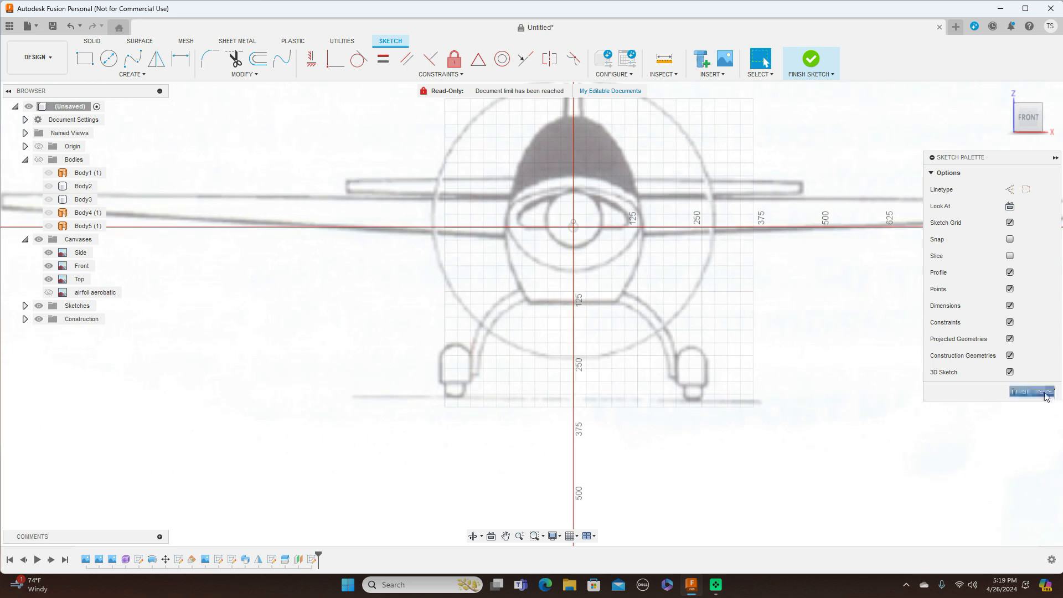
pyautogui.click(1045, 392)
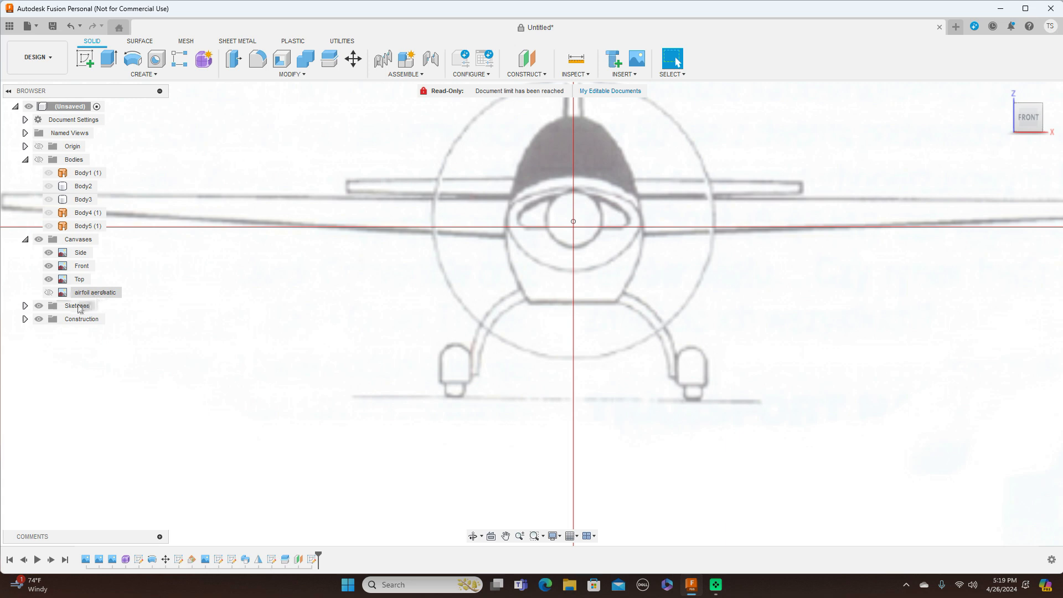
pyautogui.click(25, 319)
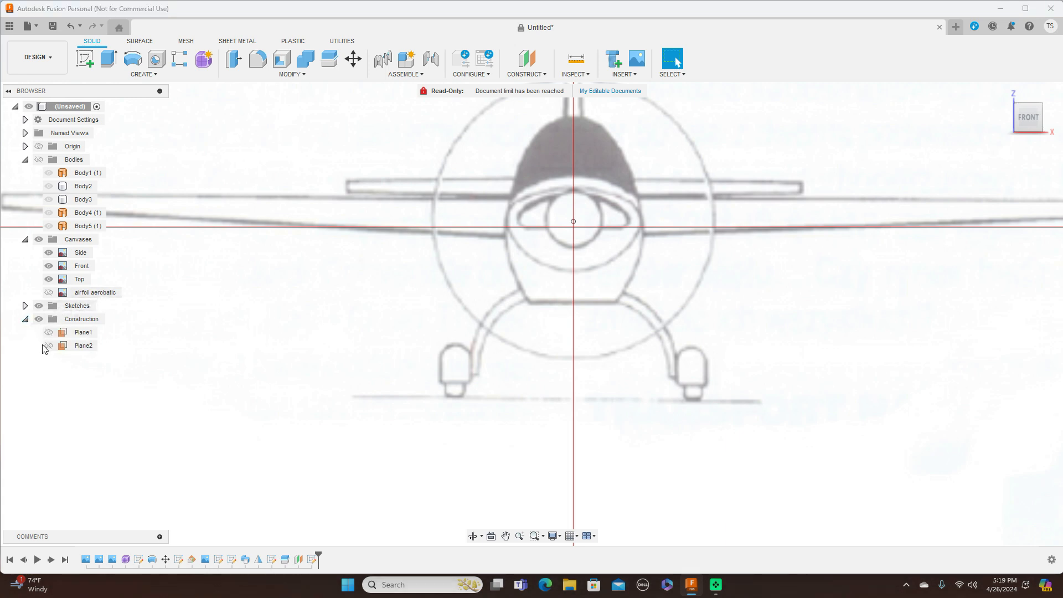
pyautogui.click(49, 346)
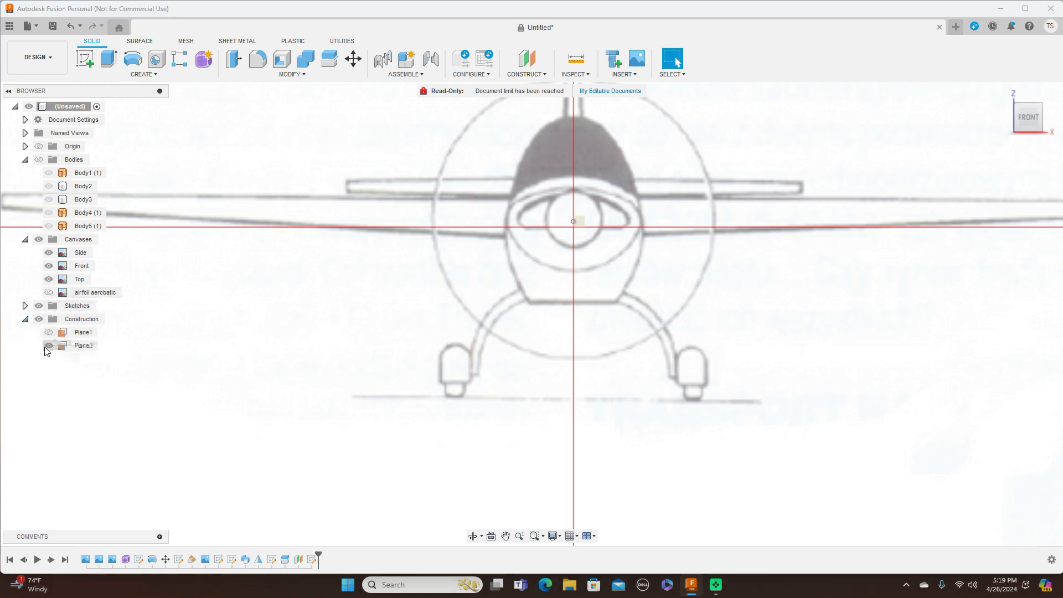
pyautogui.click(204, 65)
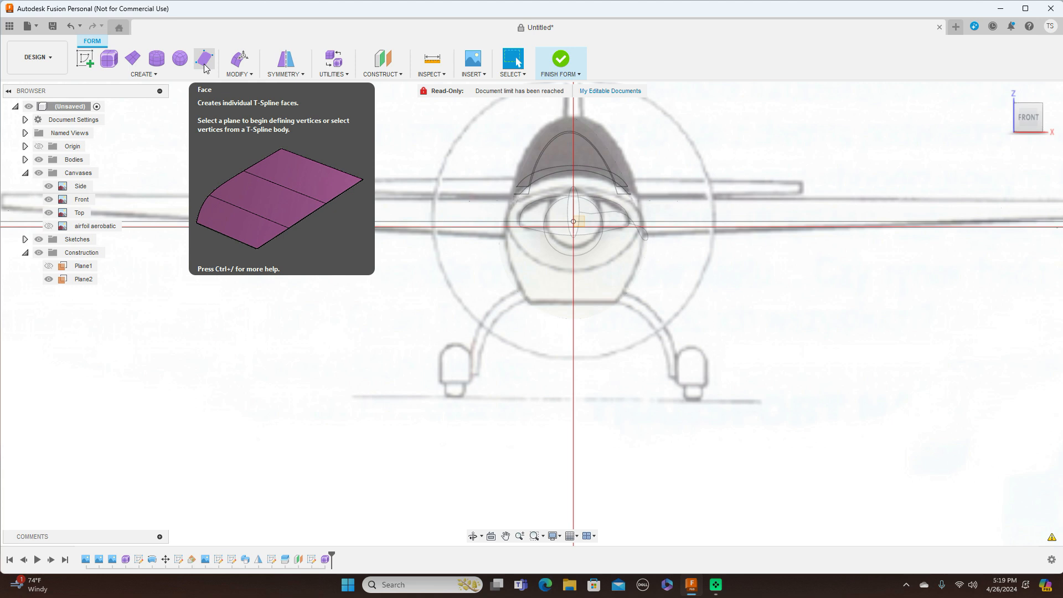
# Step: Place a box's centre rectangle on Plane2 around the right wheel pant outline
pyautogui.click(111, 64)
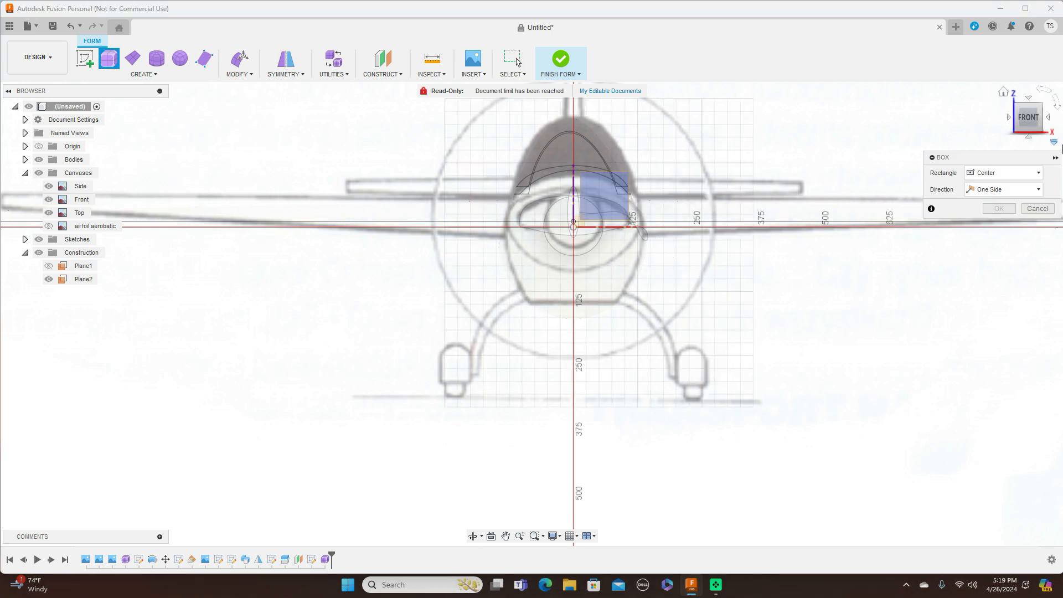
pyautogui.moveTo(1036, 119)
pyautogui.mouseDown()
pyautogui.moveTo(964, 137)
pyautogui.moveTo(911, 129)
pyautogui.moveTo(1033, 124)
pyautogui.mouseUp()
pyautogui.click(1032, 119)
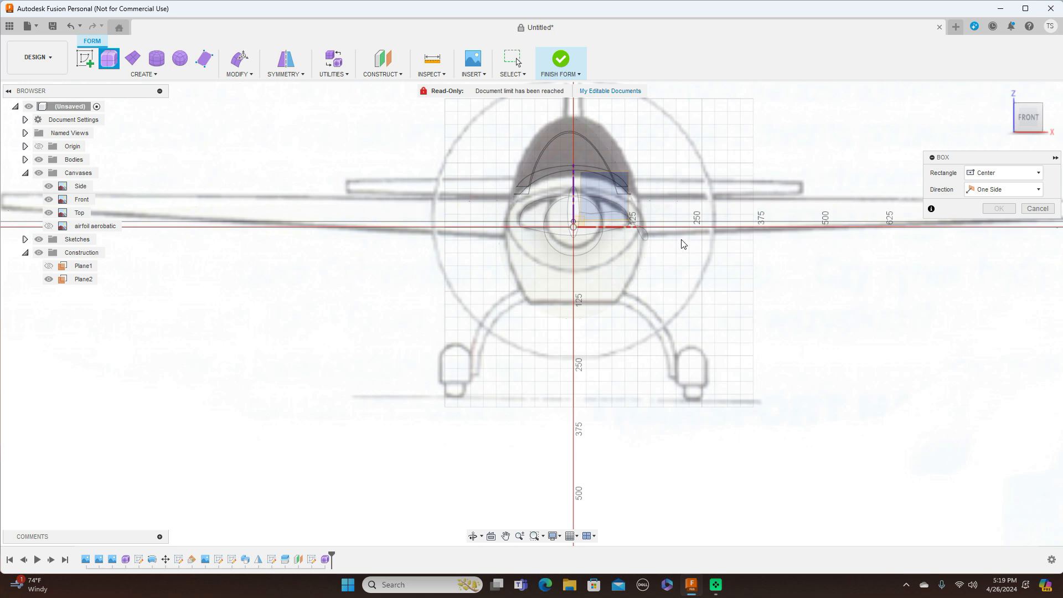
pyautogui.click(672, 279)
pyautogui.scroll(3, 697, 371)
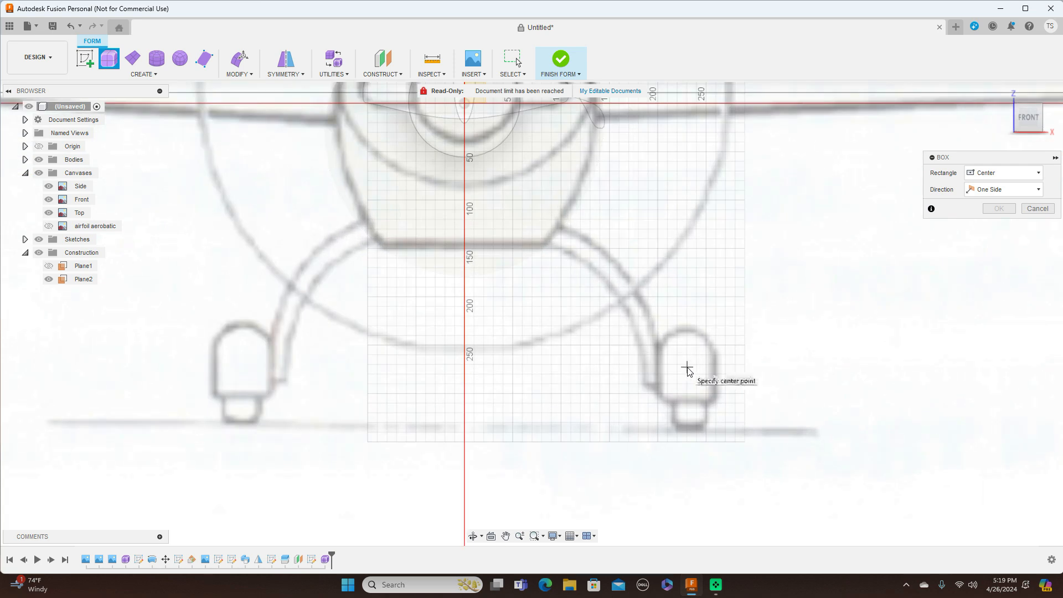
pyautogui.click(687, 366)
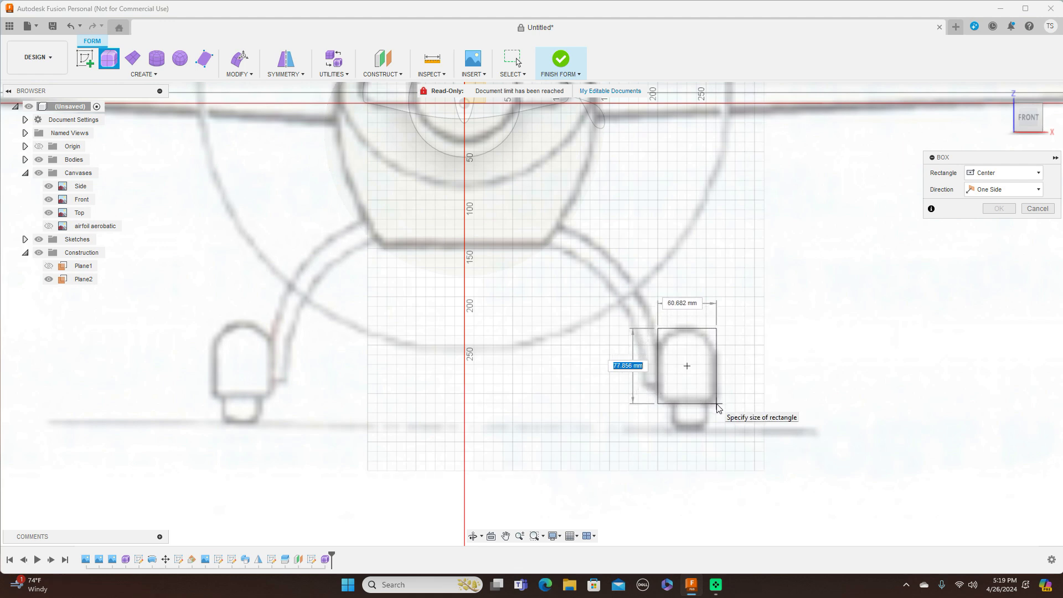
pyautogui.click(718, 406)
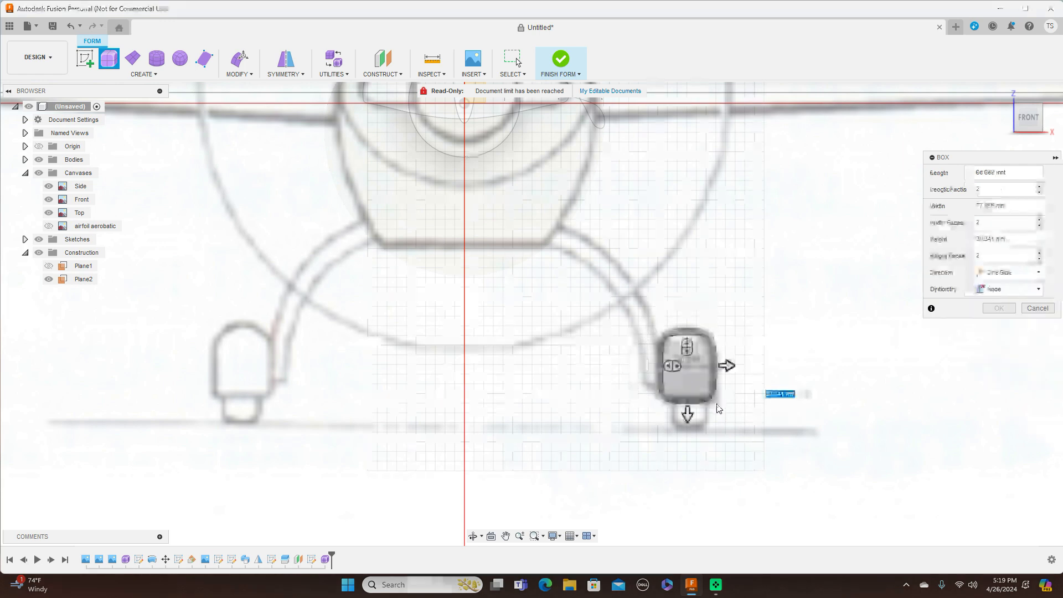
# Step: Extend the box to 350 mm long with 6 height faces and confirm it
pyautogui.click(1056, 117)
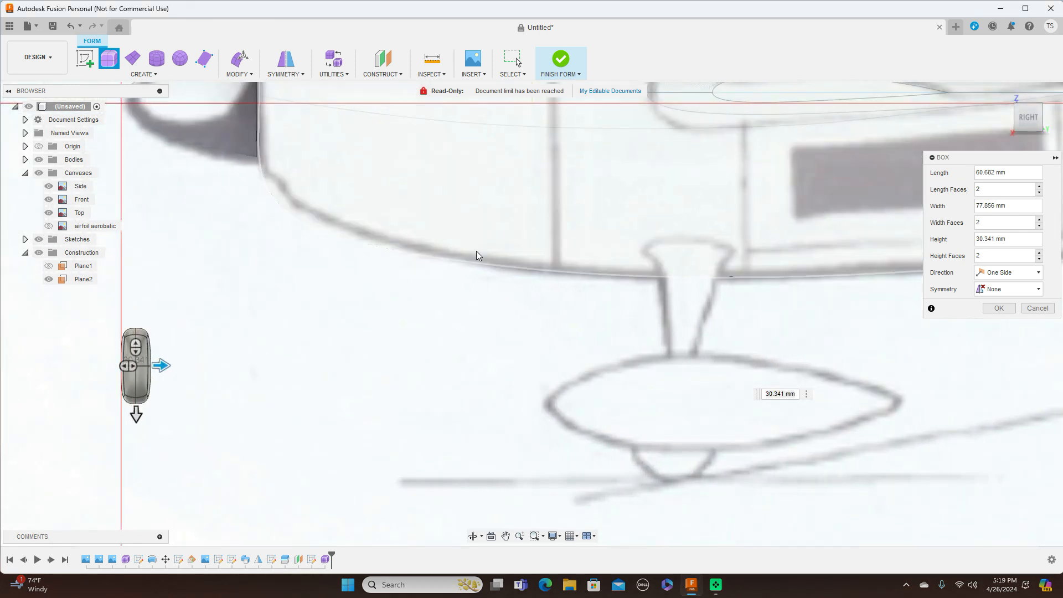
pyautogui.scroll(-4, 477, 255)
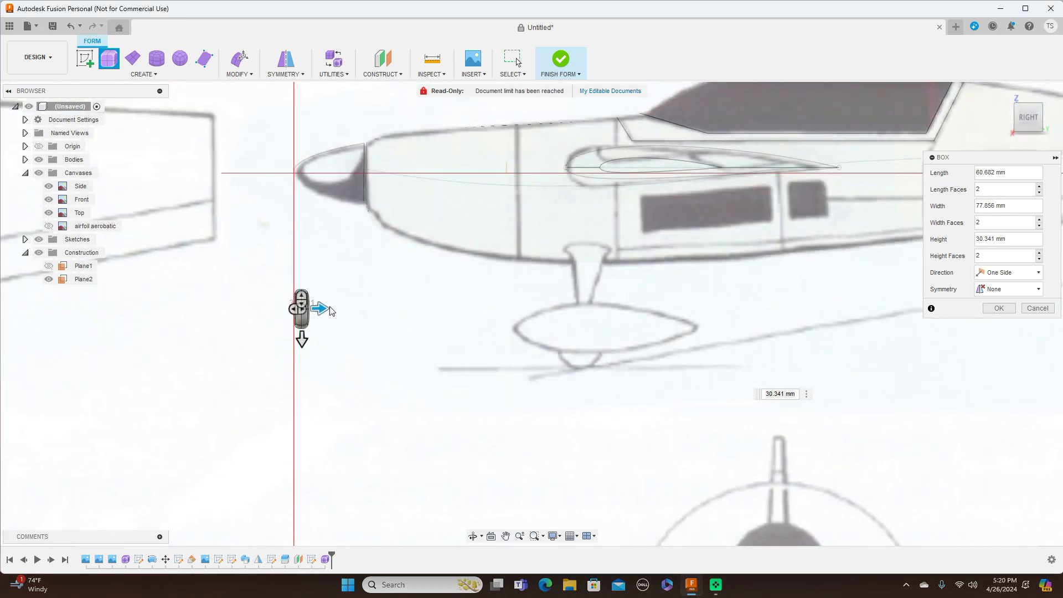
pyautogui.moveTo(331, 311); pyautogui.dragTo(458, 316)
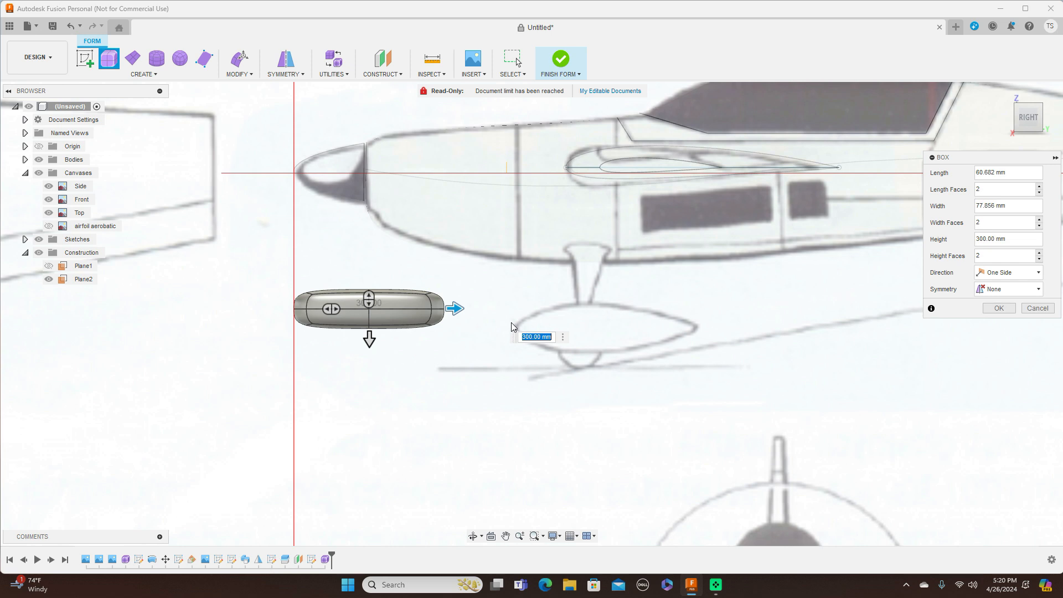
pyautogui.moveTo(457, 310); pyautogui.dragTo(479, 311)
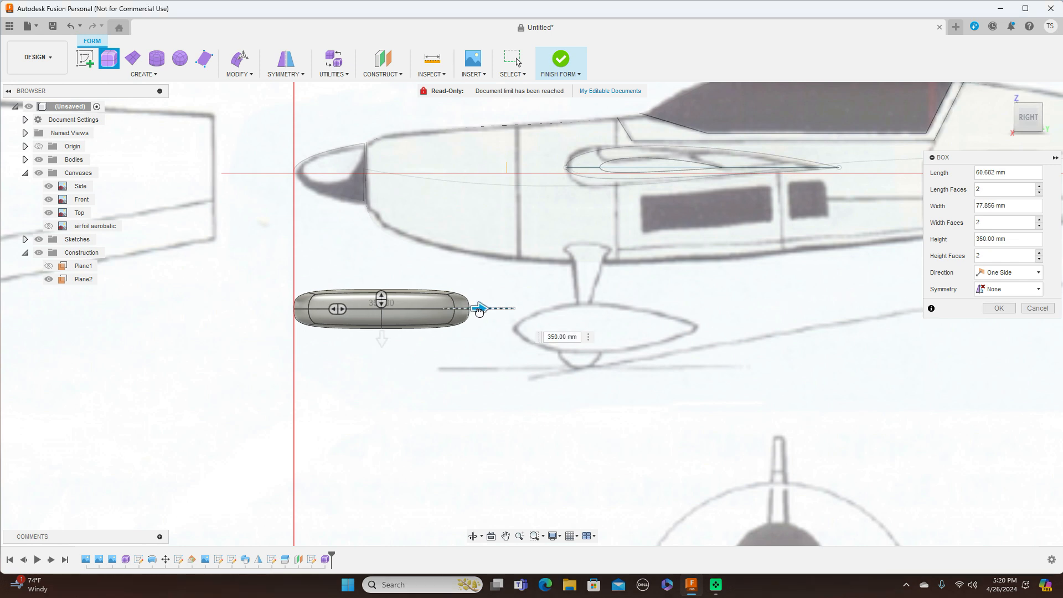
pyautogui.moveTo(340, 309); pyautogui.dragTo(369, 309)
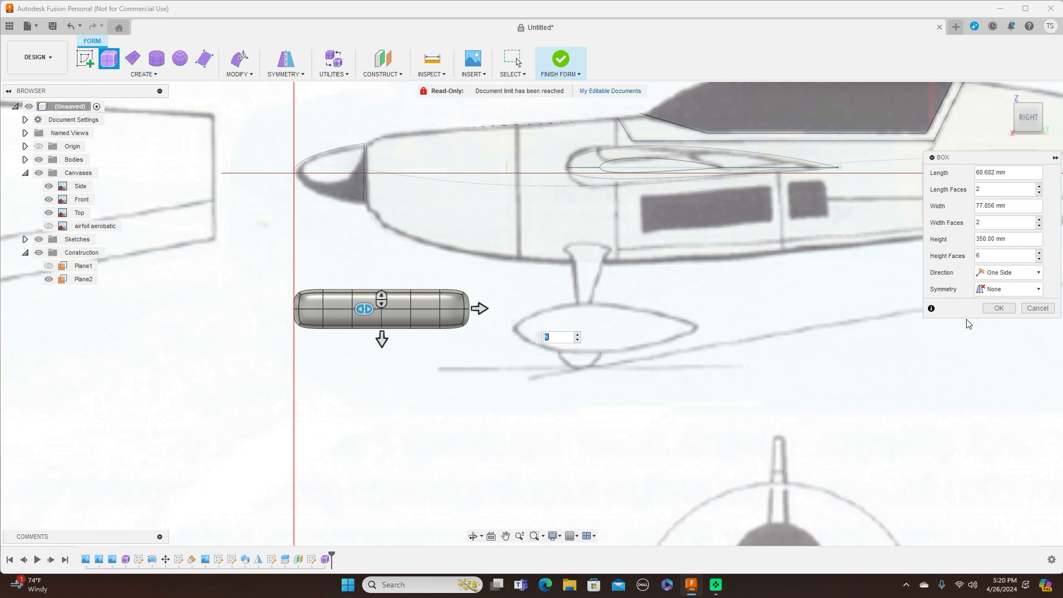
pyautogui.click(995, 308)
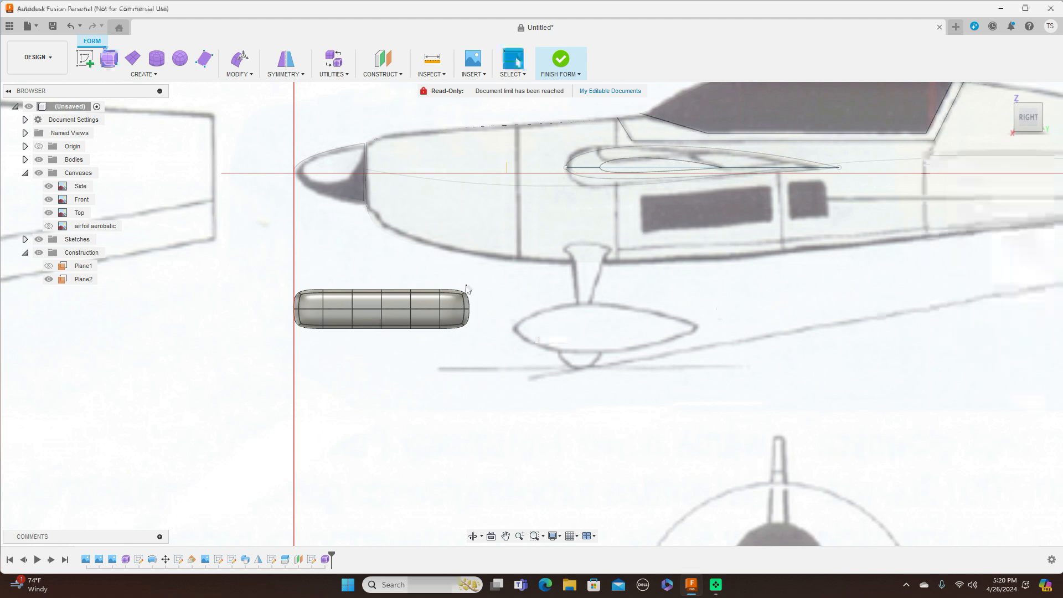
# Step: Move the box form 448.076 mm back and 40.935 mm down, checking it from front and side
pyautogui.moveTo(469, 389); pyautogui.dragTo(490, 381)
pyautogui.rightClick(473, 182)
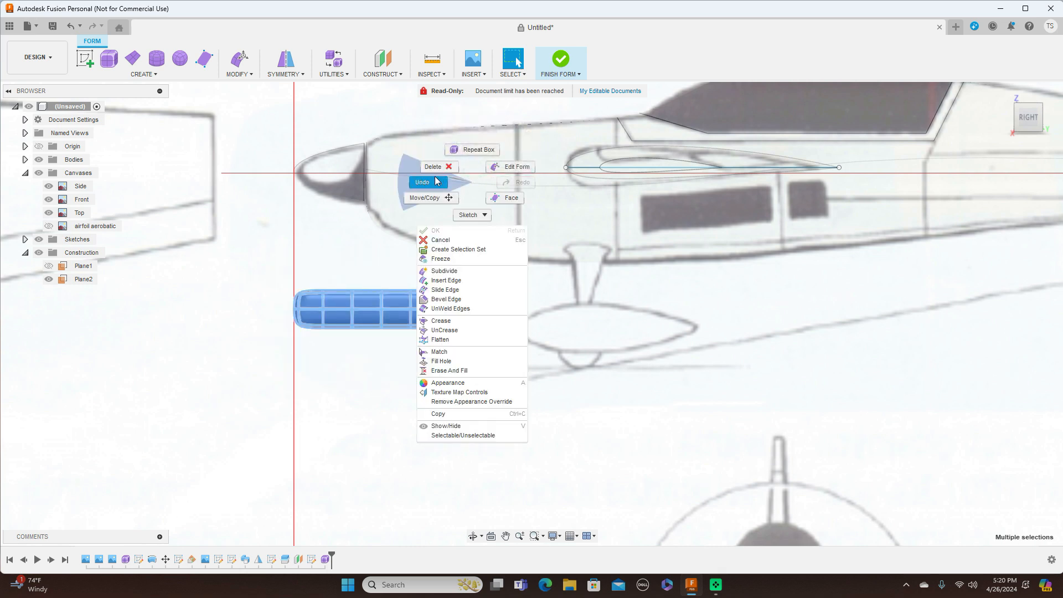
pyautogui.click(426, 197)
pyautogui.moveTo(400, 291); pyautogui.dragTo(620, 315)
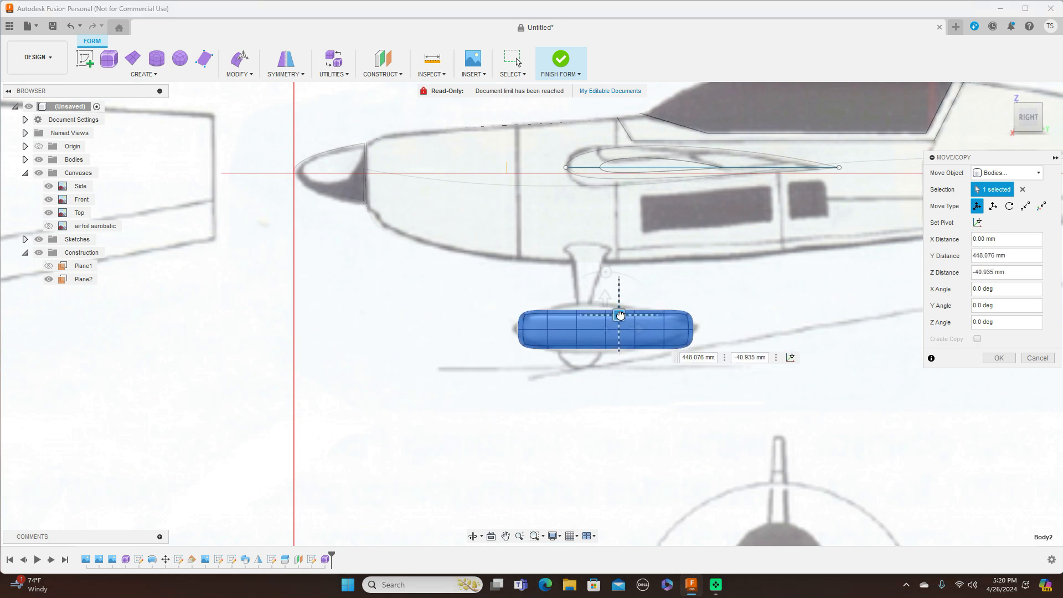
pyautogui.click(999, 358)
pyautogui.scroll(1, 743, 326)
pyautogui.scroll(3, 743, 327)
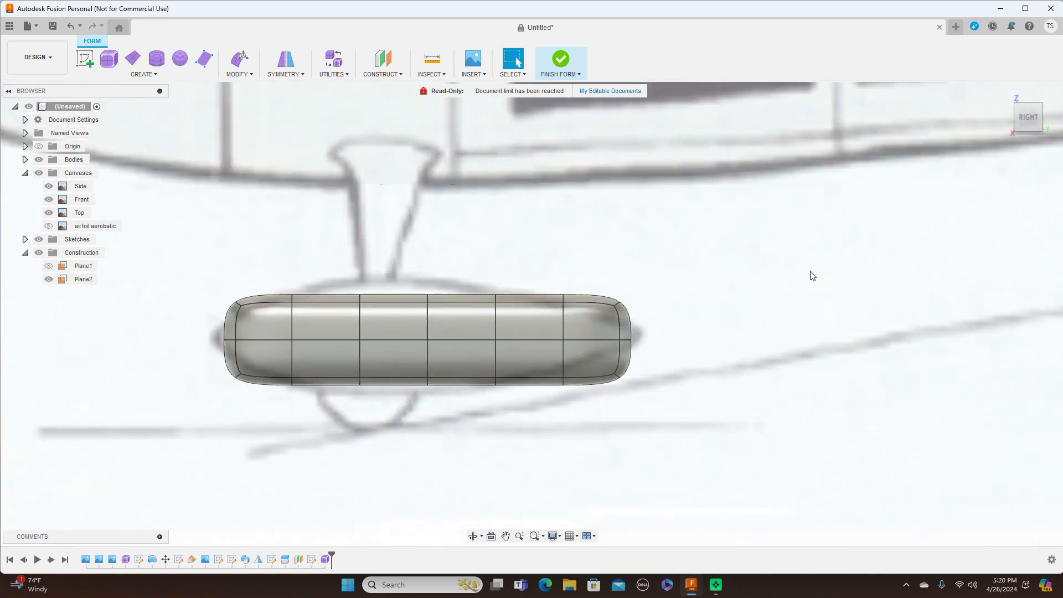
pyautogui.click(1009, 116)
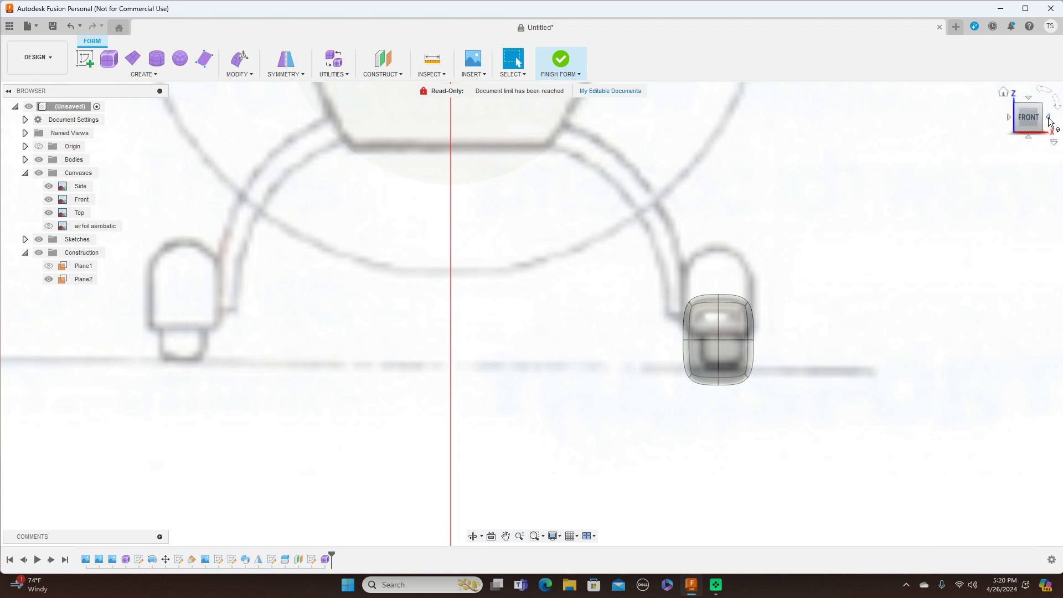
pyautogui.click(1051, 117)
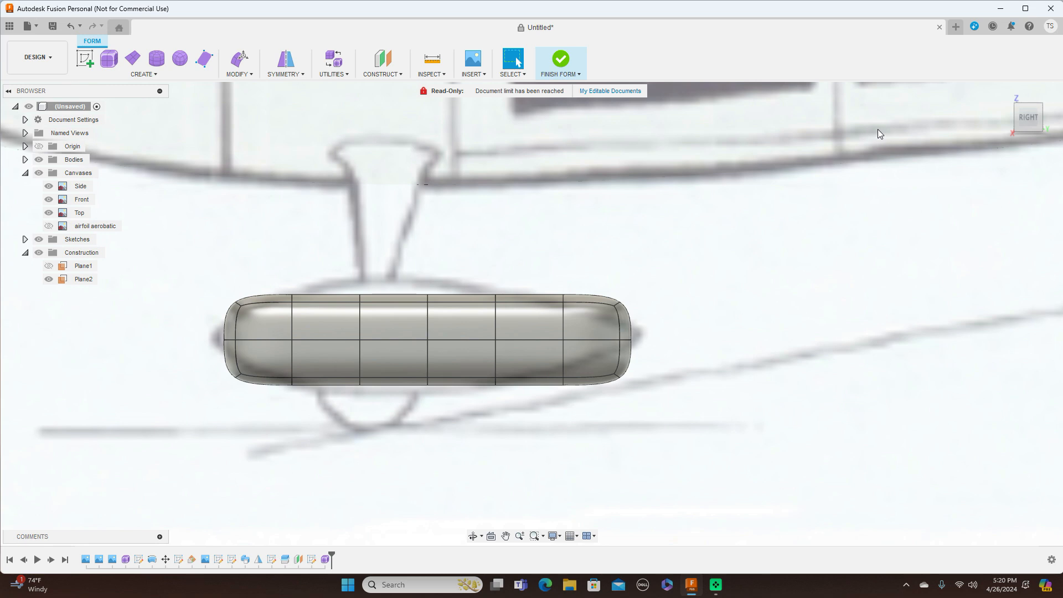
# Step: Scale three vertical edge loops toward the rounded end to bulge the body, the first to about 1.209
pyautogui.doubleClick(359, 318)
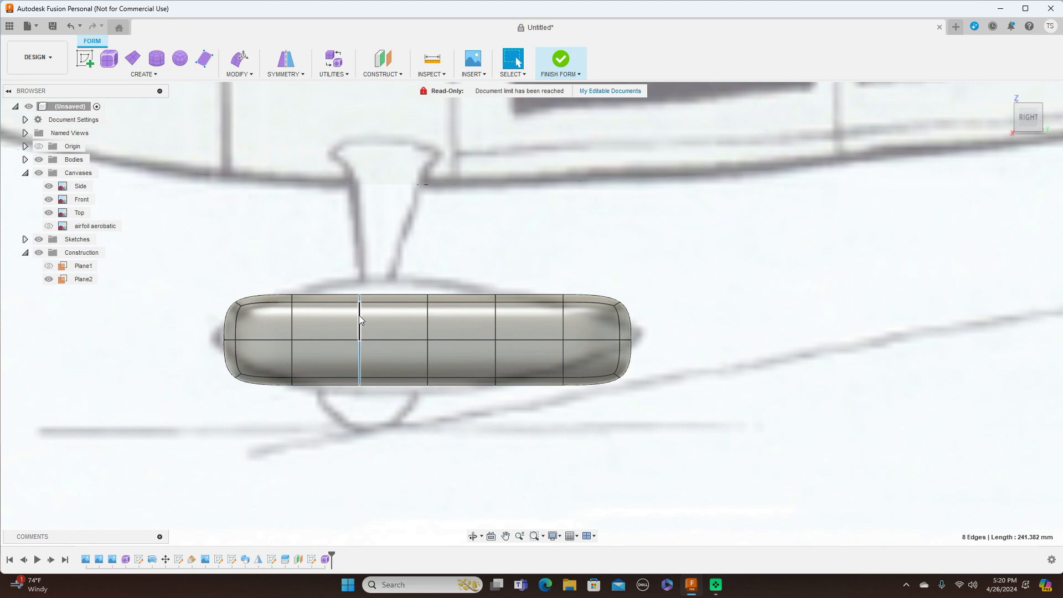
pyautogui.rightClick(383, 261)
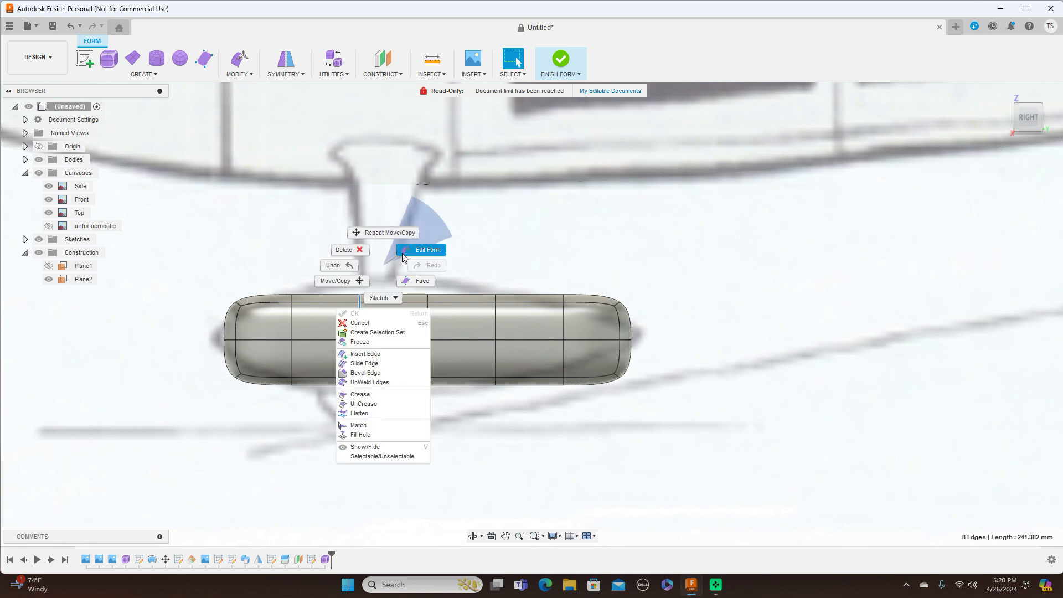
pyautogui.click(414, 254)
pyautogui.moveTo(384, 316)
pyautogui.mouseDown()
pyautogui.moveTo(394, 308)
pyautogui.moveTo(376, 321)
pyautogui.mouseUp()
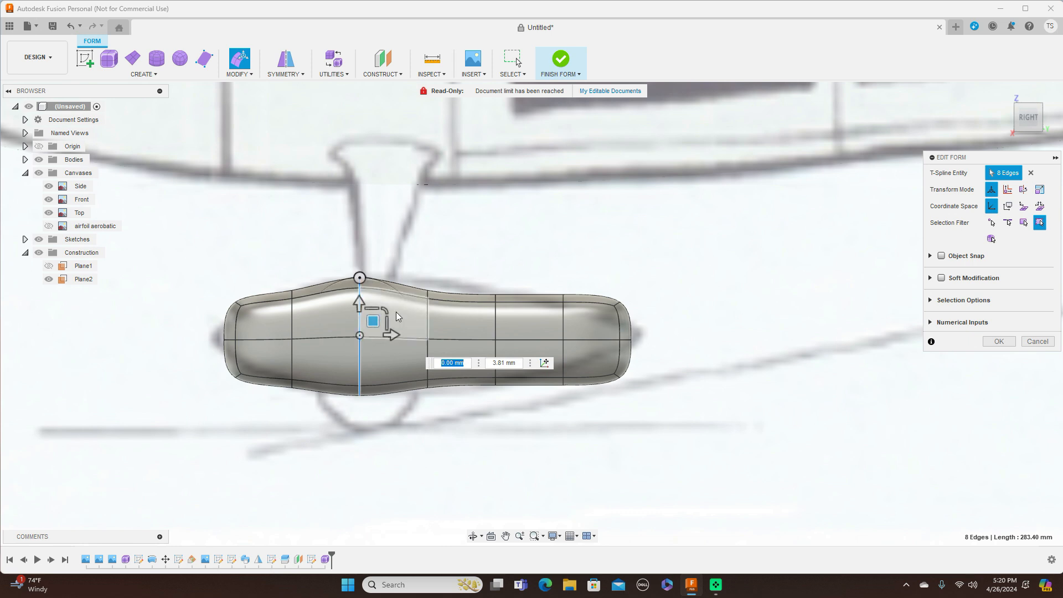
pyautogui.doubleClick(427, 313)
pyautogui.moveTo(454, 314); pyautogui.dragTo(477, 312)
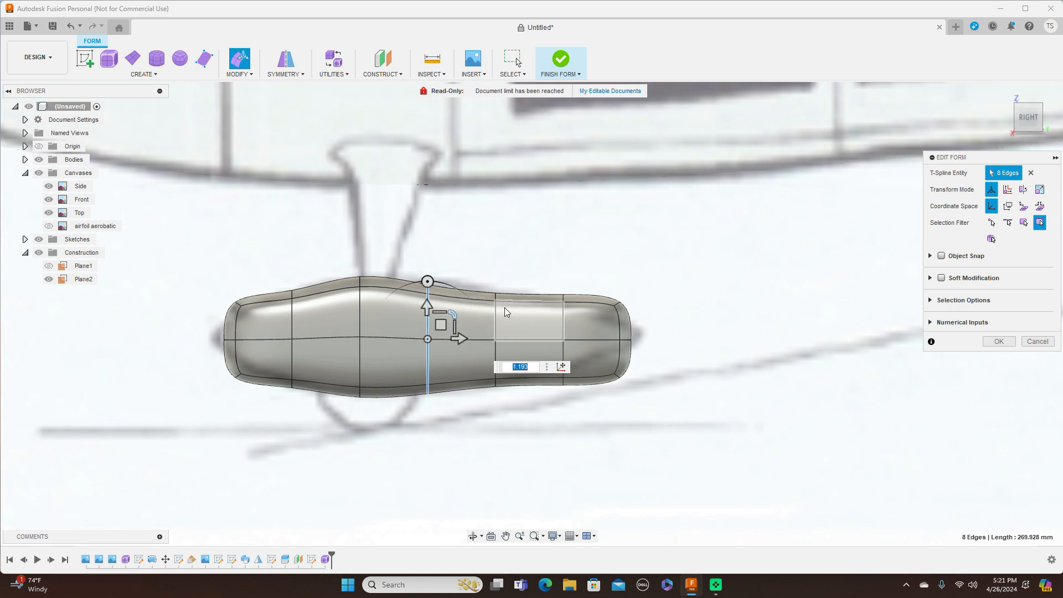
pyautogui.doubleClick(496, 313)
pyautogui.moveTo(520, 312); pyautogui.dragTo(520, 306)
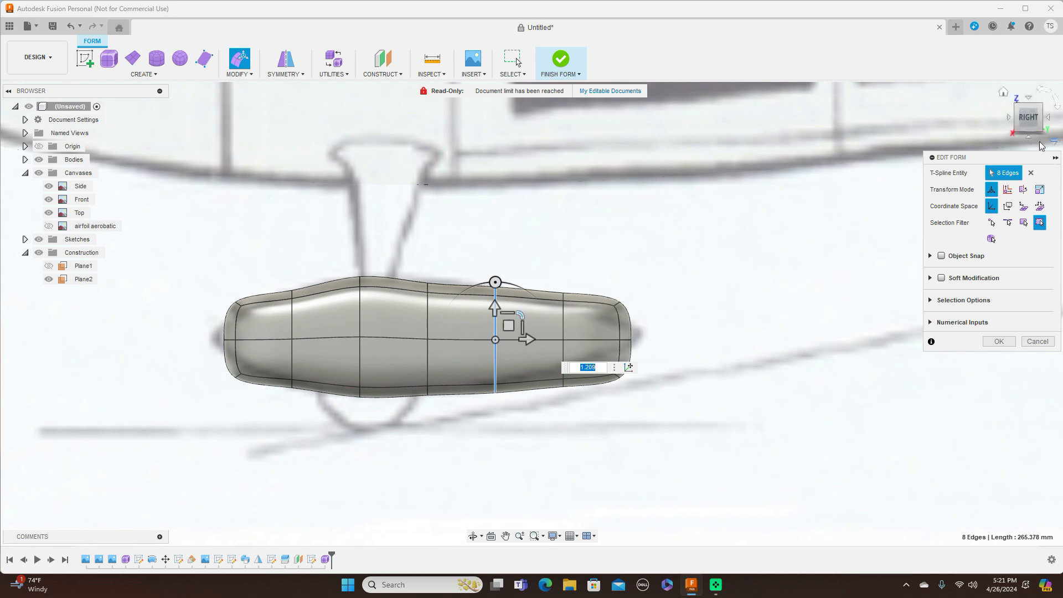
pyautogui.moveTo(1039, 119); pyautogui.dragTo(1019, 130)
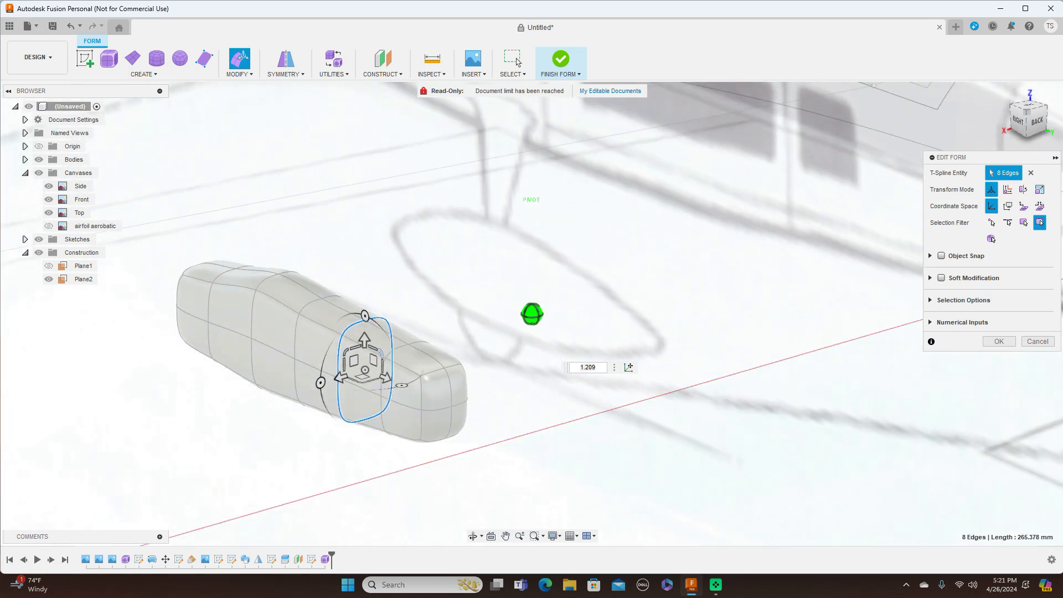
# Step: Select the eight-edge end ring and, in Right view, scale it to 0.495
pyautogui.click(423, 400)
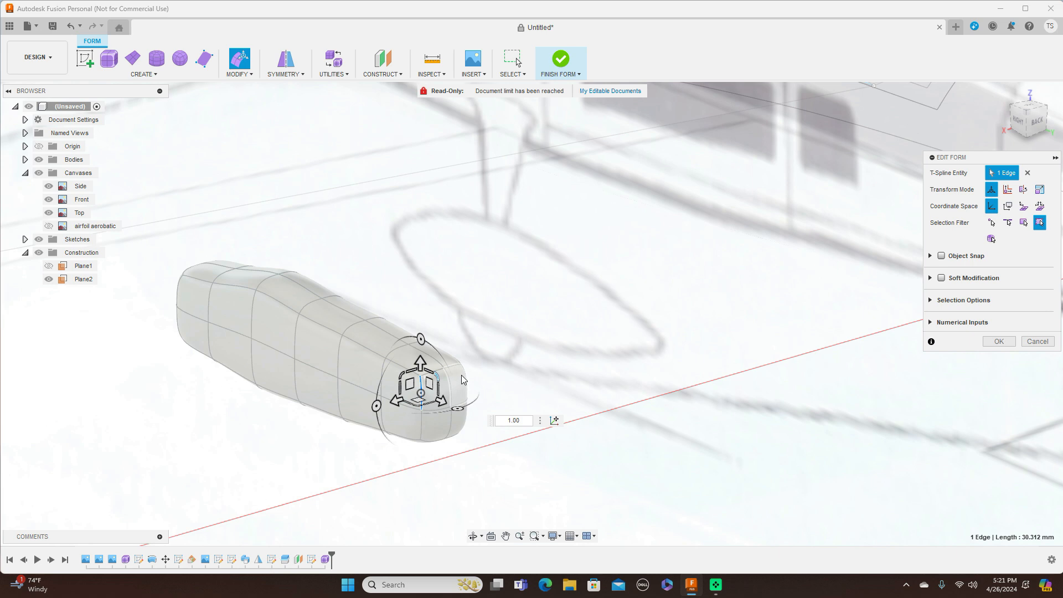
pyautogui.scroll(3, 449, 371)
pyautogui.keyDown('shift'); pyautogui.click(436, 370); pyautogui.keyUp('shift')
pyautogui.keyDown('shift'); pyautogui.click(458, 370); pyautogui.keyUp('shift')
pyautogui.keyDown('shift'); pyautogui.click(411, 451); pyautogui.keyUp('shift')
pyautogui.keyDown('shift'); pyautogui.click(431, 479); pyautogui.keyUp('shift')
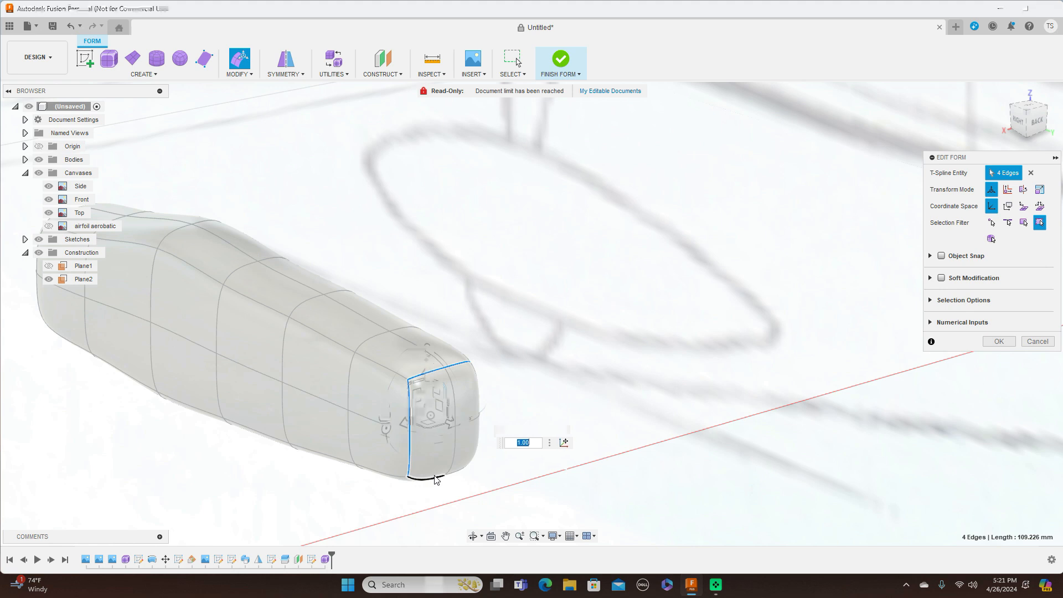
pyautogui.keyDown('shift'); pyautogui.click(468, 460); pyautogui.keyUp('shift')
pyautogui.keyDown('shift'); pyautogui.click(477, 437); pyautogui.keyUp('shift')
pyautogui.keyDown('shift'); pyautogui.click(480, 395); pyautogui.keyUp('shift')
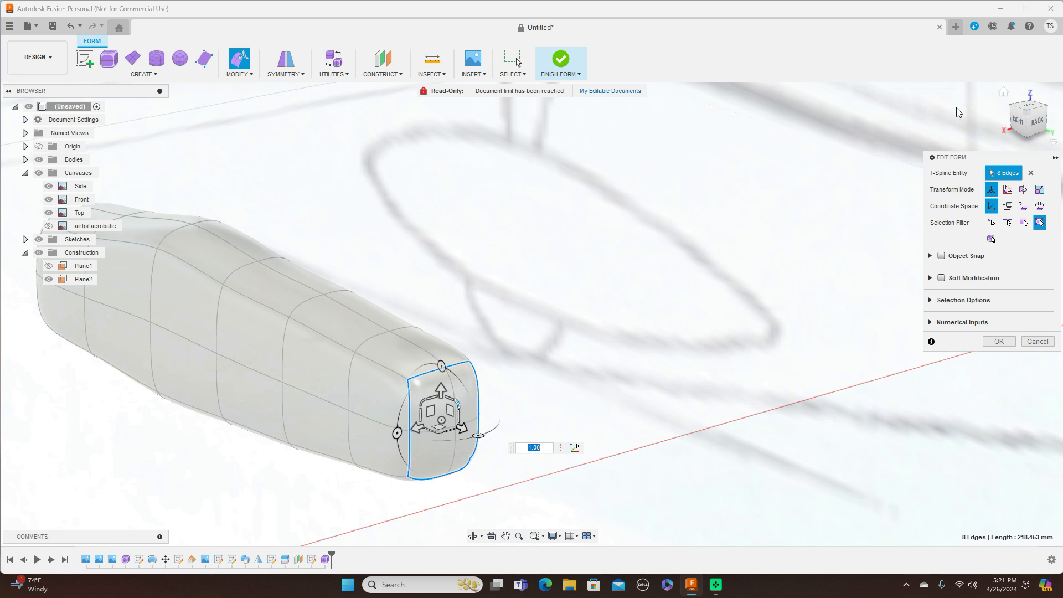
pyautogui.click(1020, 122)
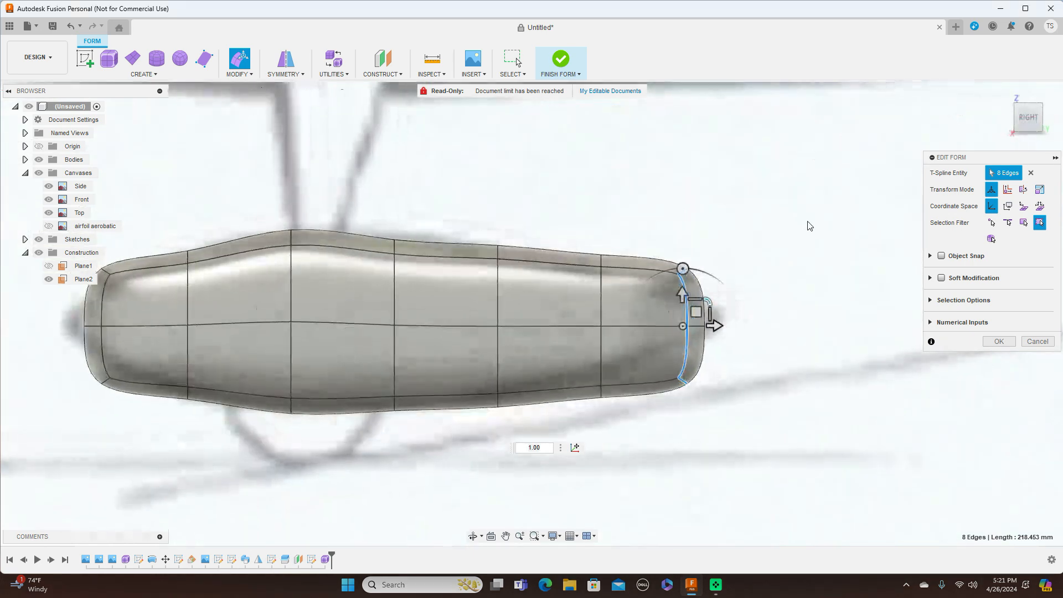
pyautogui.moveTo(708, 299); pyautogui.dragTo(659, 305)
# Step: Shrink the adjacent cross-section loops to 0.878 and 0.854 and raise one loop slightly
pyautogui.click(599, 309)
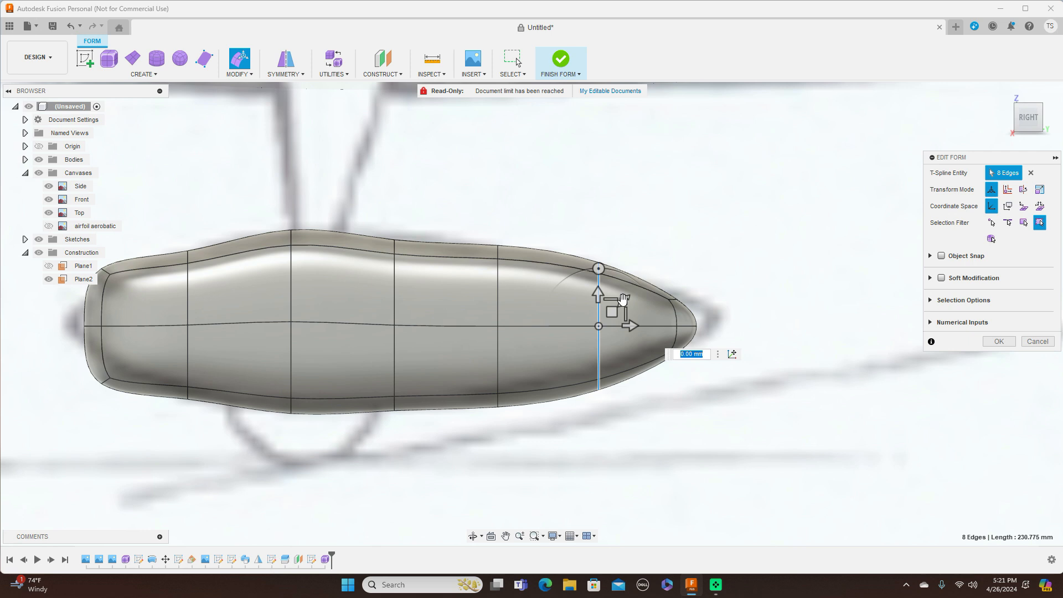
pyautogui.moveTo(622, 302); pyautogui.dragTo(543, 301)
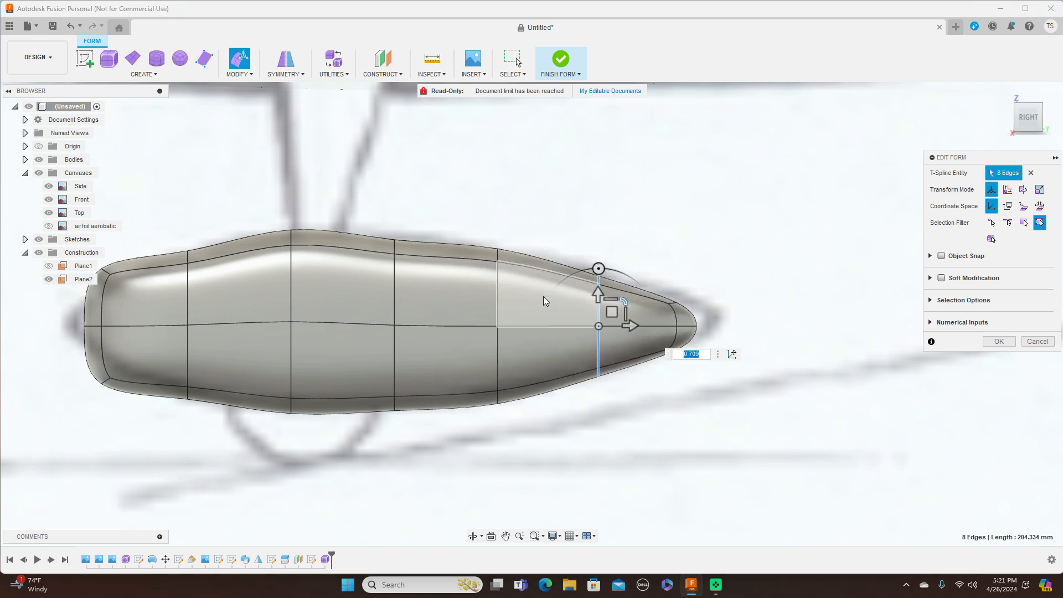
pyautogui.doubleClick(498, 305)
pyautogui.moveTo(520, 299); pyautogui.dragTo(517, 303)
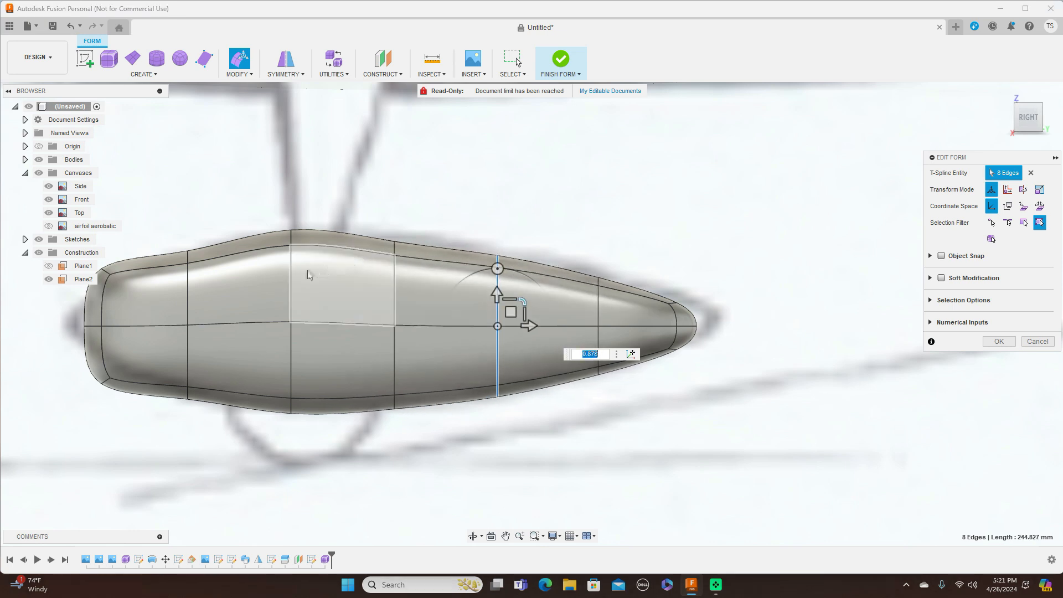
pyautogui.doubleClick(293, 284)
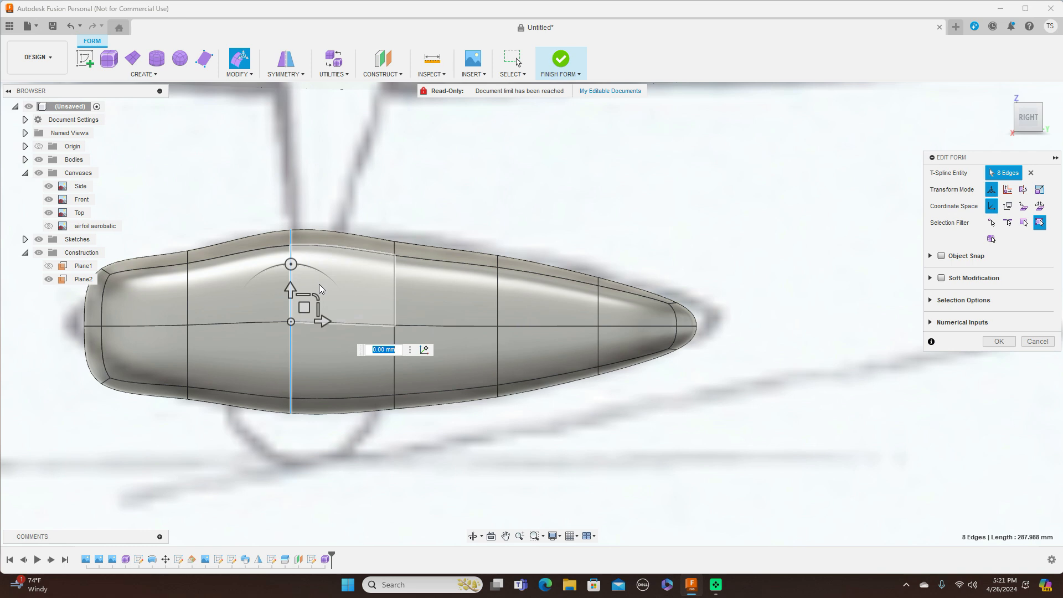
pyautogui.moveTo(317, 293)
pyautogui.mouseDown()
pyautogui.moveTo(332, 296)
pyautogui.moveTo(311, 298)
pyautogui.mouseUp()
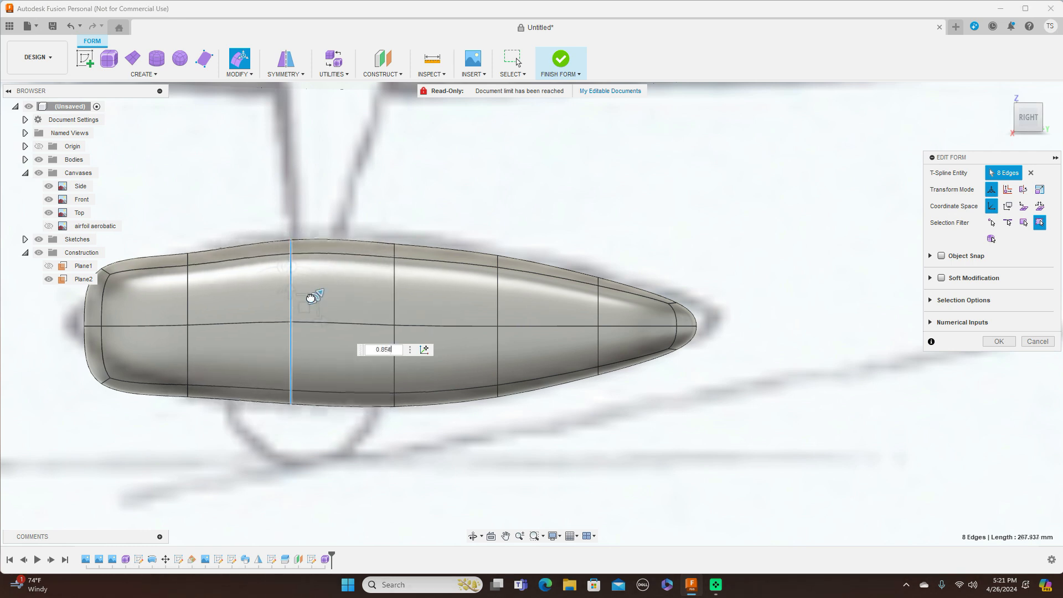
pyautogui.doubleClick(393, 284)
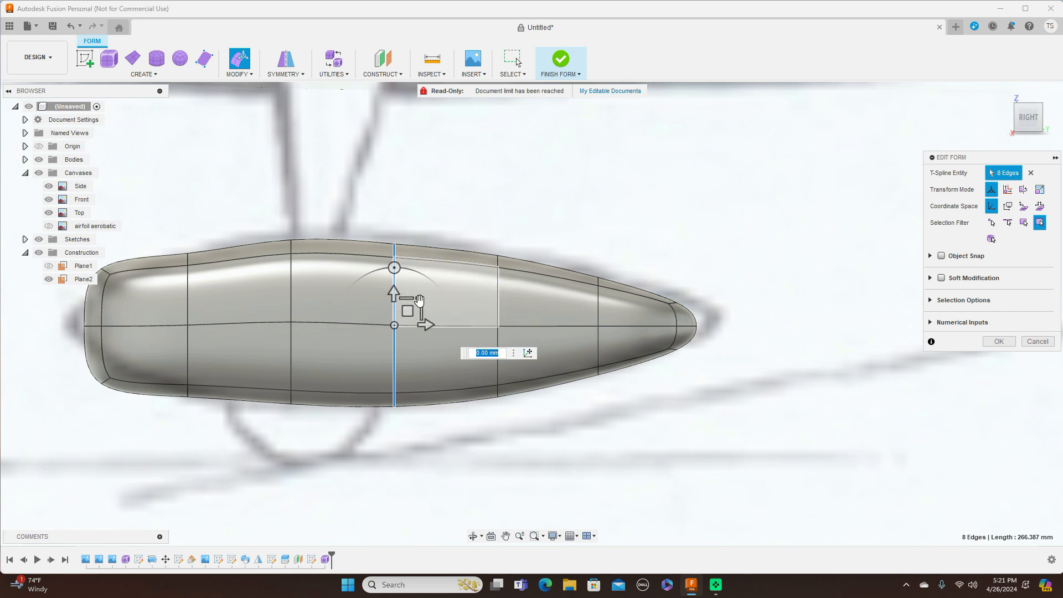
pyautogui.moveTo(422, 301); pyautogui.dragTo(410, 306)
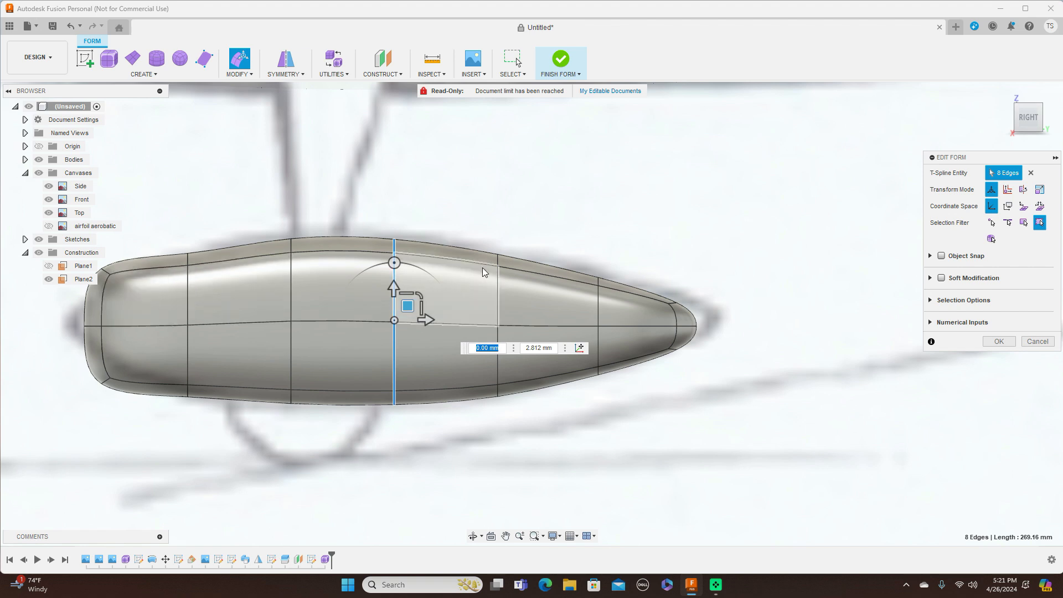
pyautogui.moveTo(565, 185); pyautogui.dragTo(683, 189, button='middle')
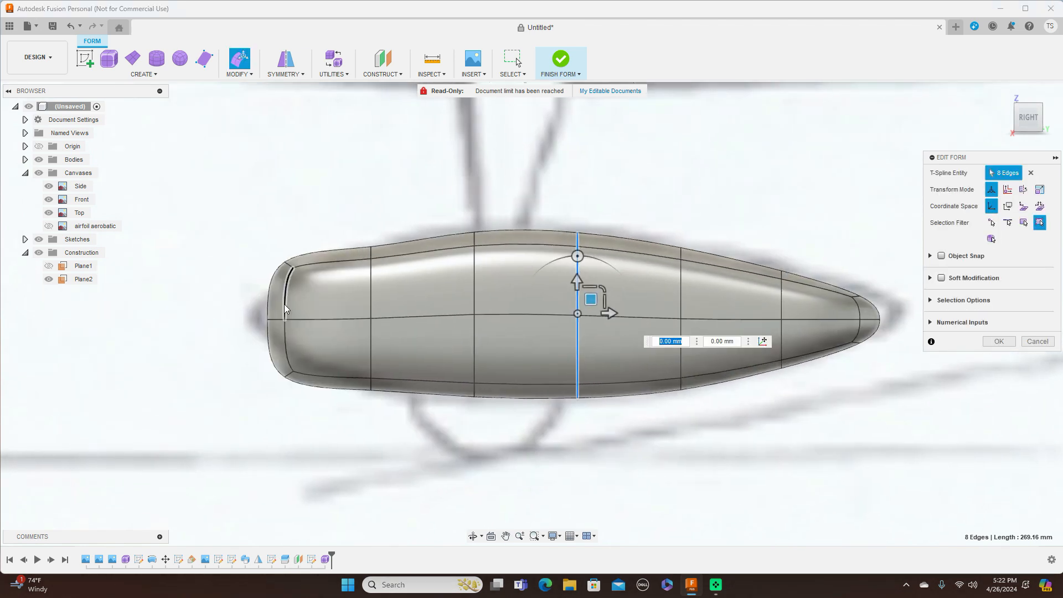
pyautogui.moveTo(1020, 121); pyautogui.dragTo(1045, 118)
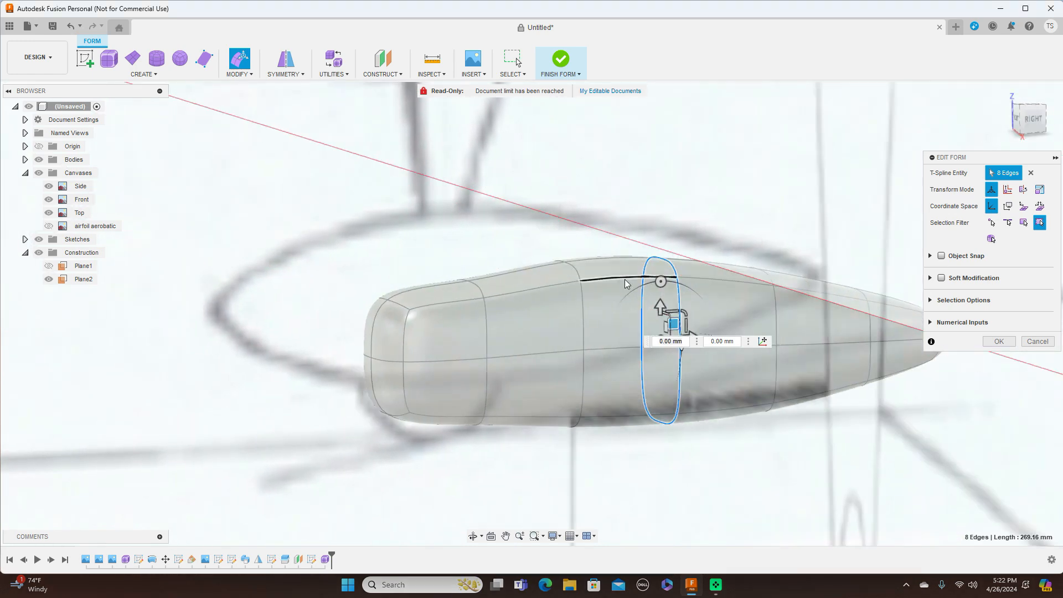
# Step: Select the top and lower edges of the blunt end's edge ring
pyautogui.click(407, 338)
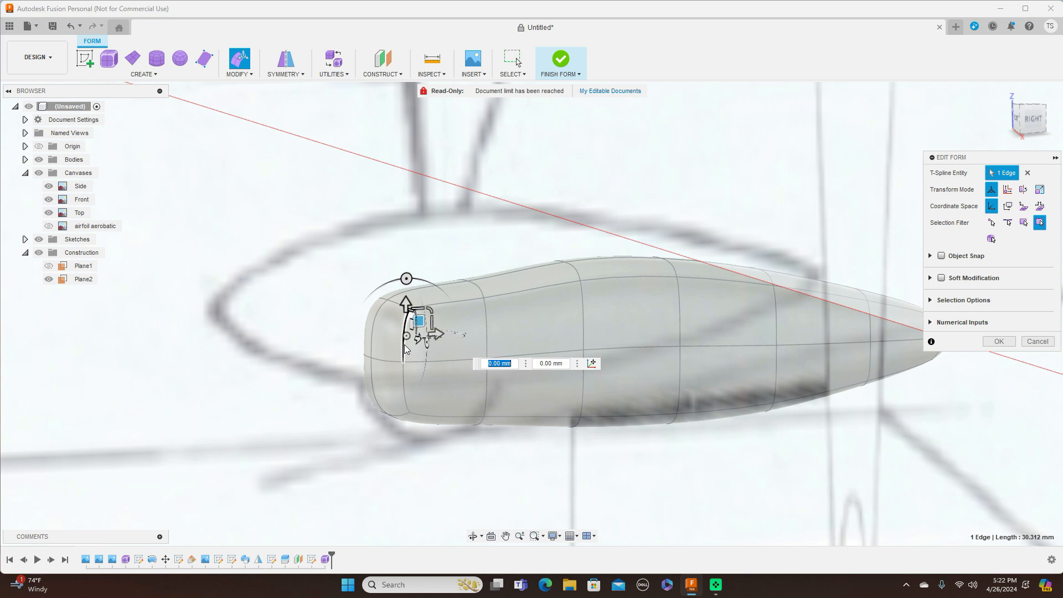
pyautogui.keyDown('shift'); pyautogui.click(403, 382); pyautogui.keyUp('shift')
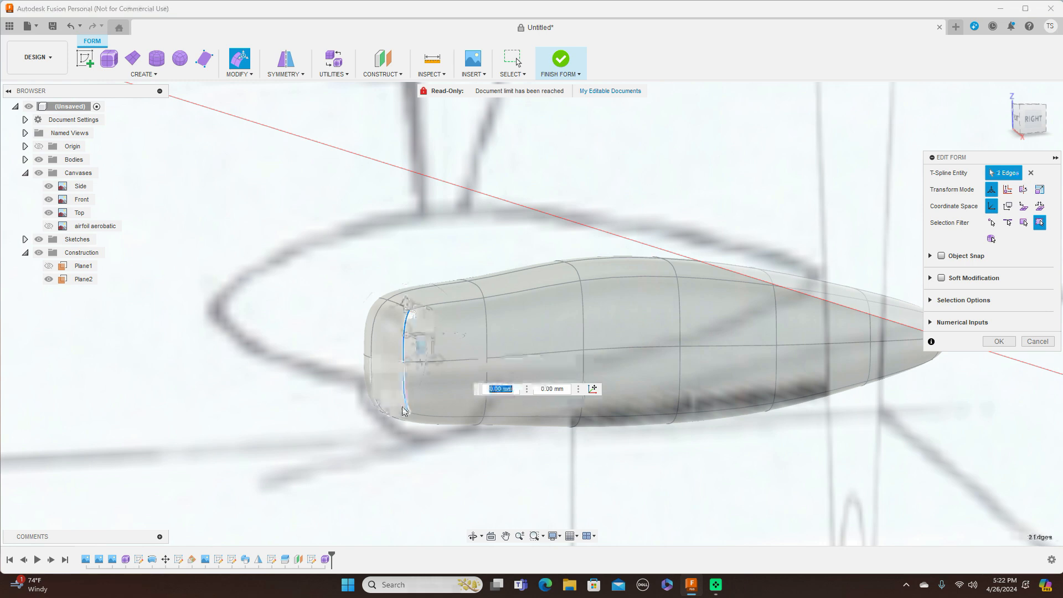
pyautogui.keyDown('shift'); pyautogui.click(381, 414); pyautogui.keyUp('shift')
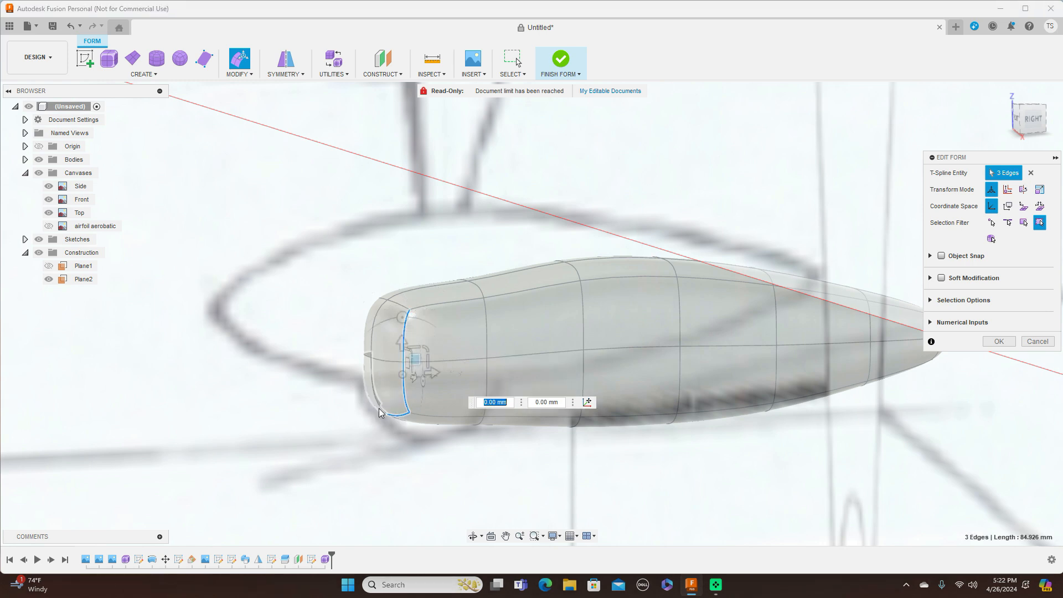
pyautogui.keyDown('shift'); pyautogui.click(382, 301); pyautogui.keyUp('shift')
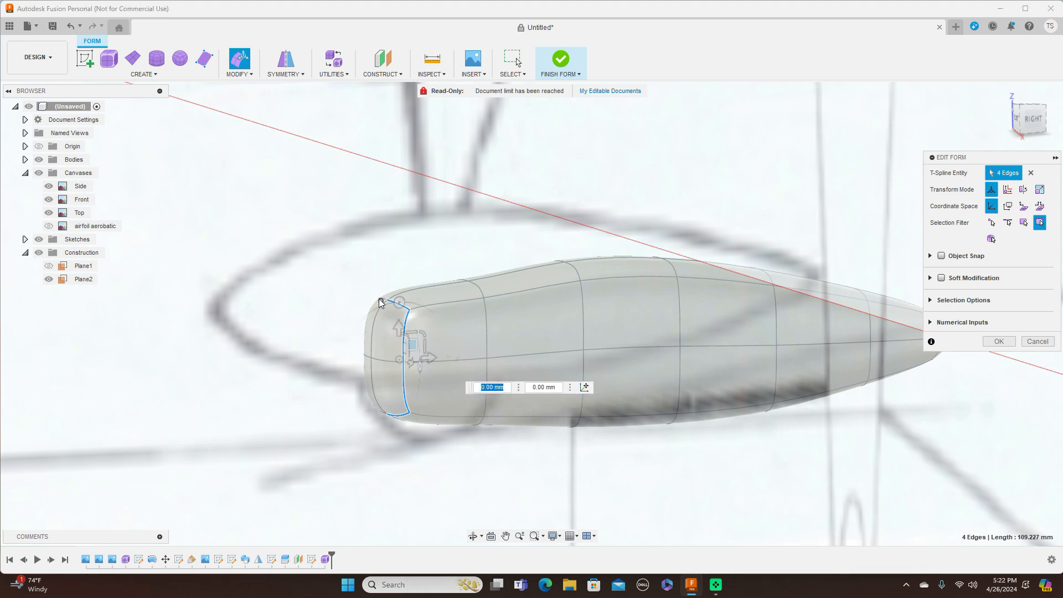
pyautogui.scroll(5, 381, 302)
pyautogui.keyDown('shift'); pyautogui.click(385, 302); pyautogui.keyUp('shift')
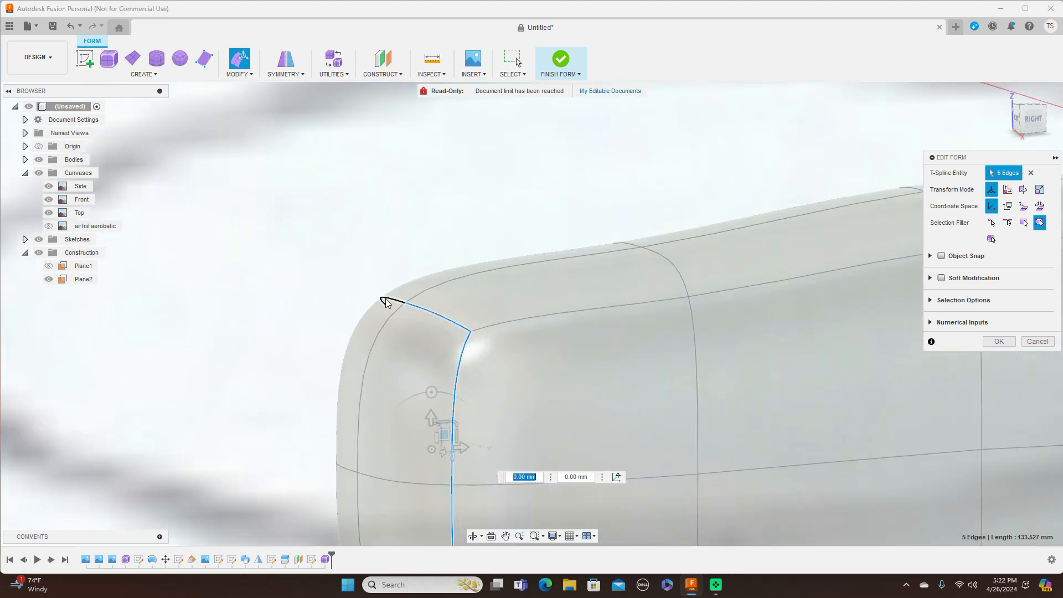
pyautogui.scroll(-4, 548, 183)
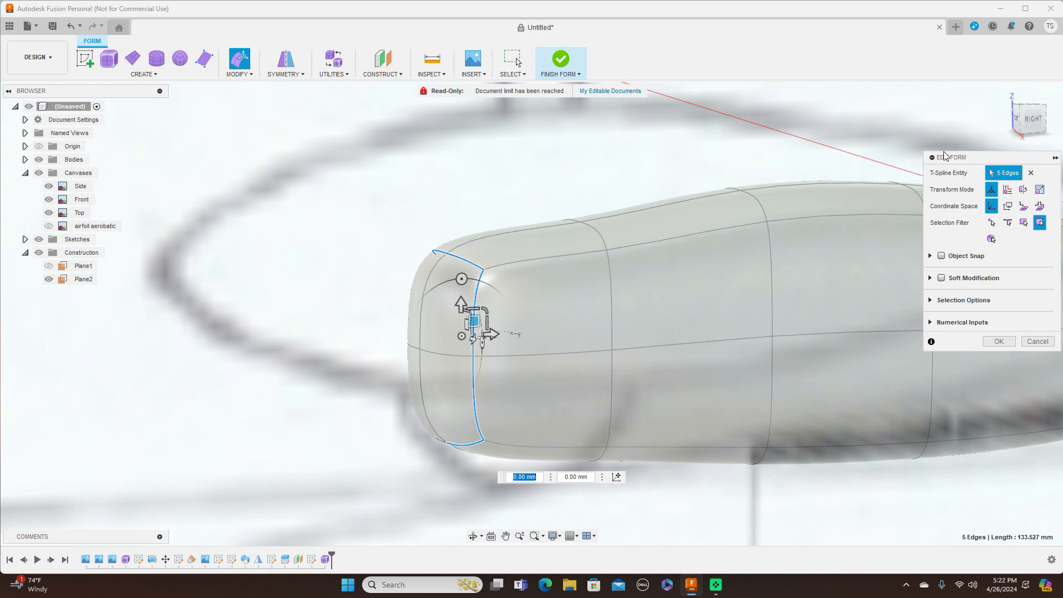
# Step: Complete the blunt end's eight-edge ring and, side-on, scale it to 0.346
pyautogui.moveTo(1022, 126)
pyautogui.mouseDown()
pyautogui.moveTo(1052, 127)
pyautogui.moveTo(1011, 127)
pyautogui.mouseUp()
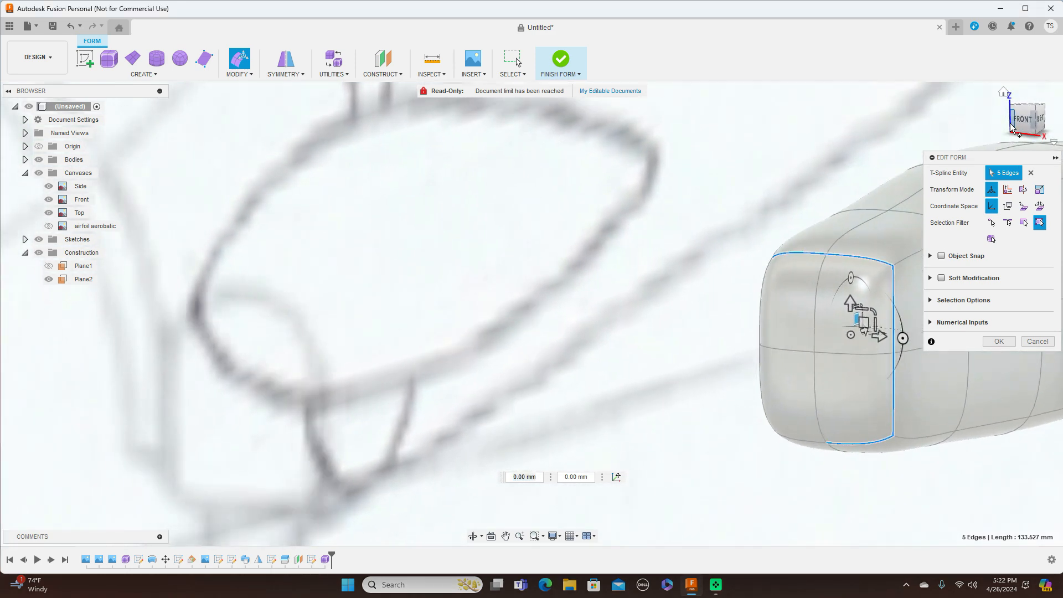
pyautogui.keyDown('shift'); pyautogui.click(764, 286); pyautogui.keyUp('shift')
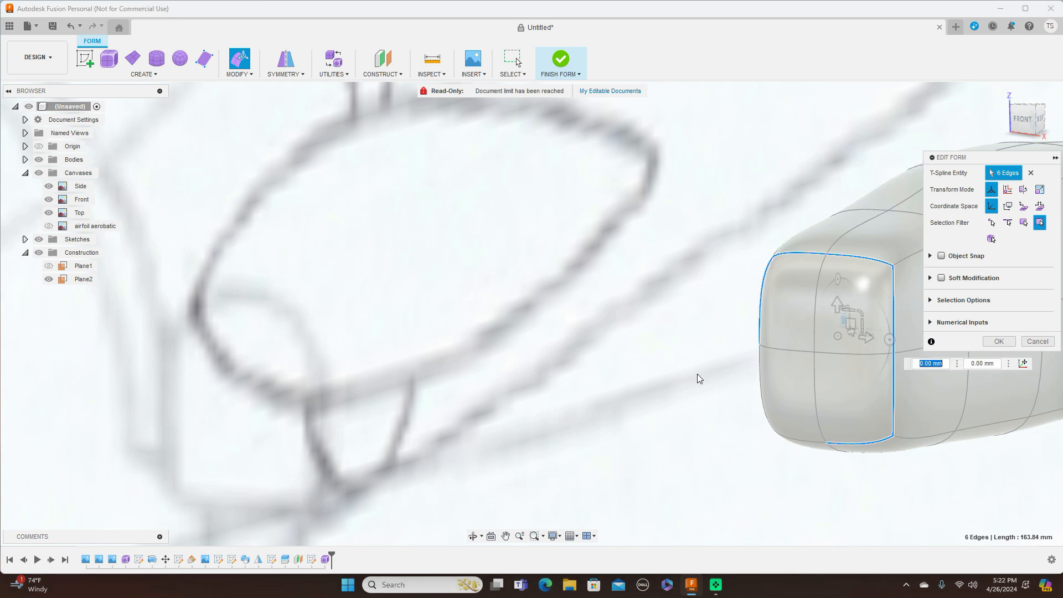
pyautogui.keyDown('shift'); pyautogui.click(762, 393); pyautogui.keyUp('shift')
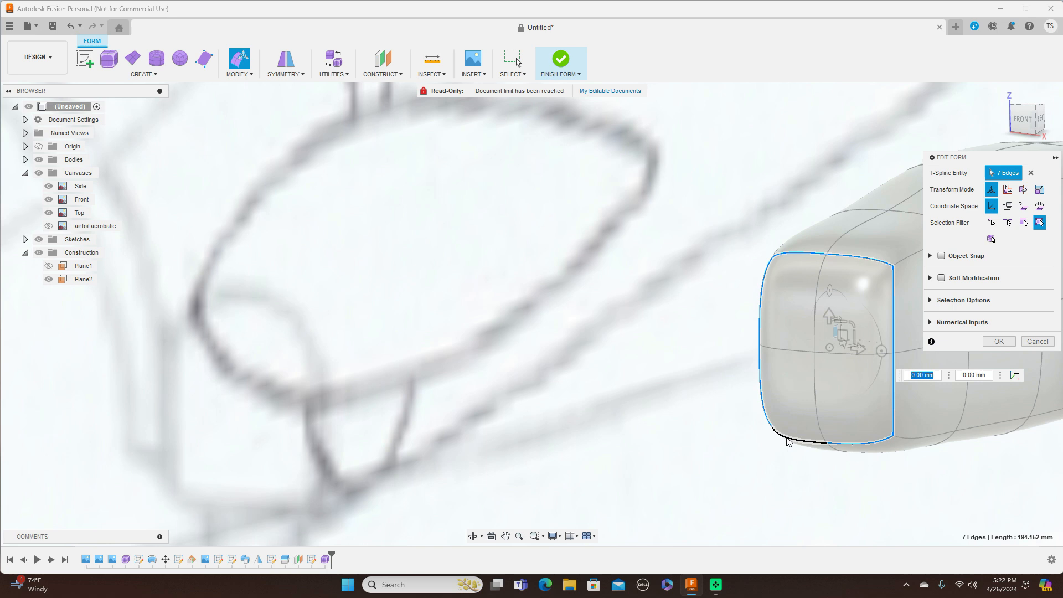
pyautogui.keyDown('shift'); pyautogui.click(788, 442); pyautogui.keyUp('shift')
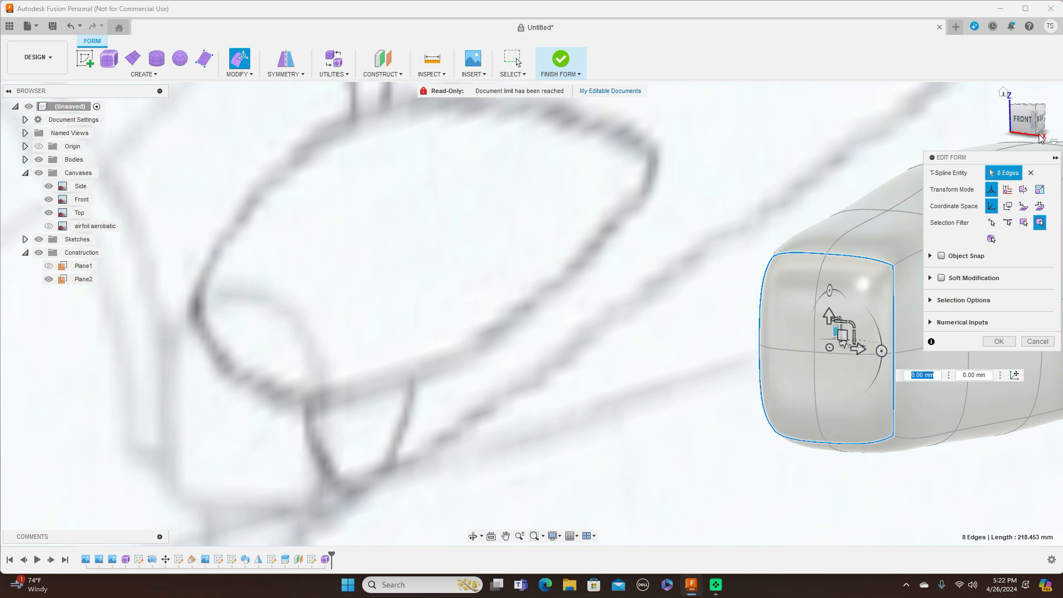
pyautogui.click(1041, 119)
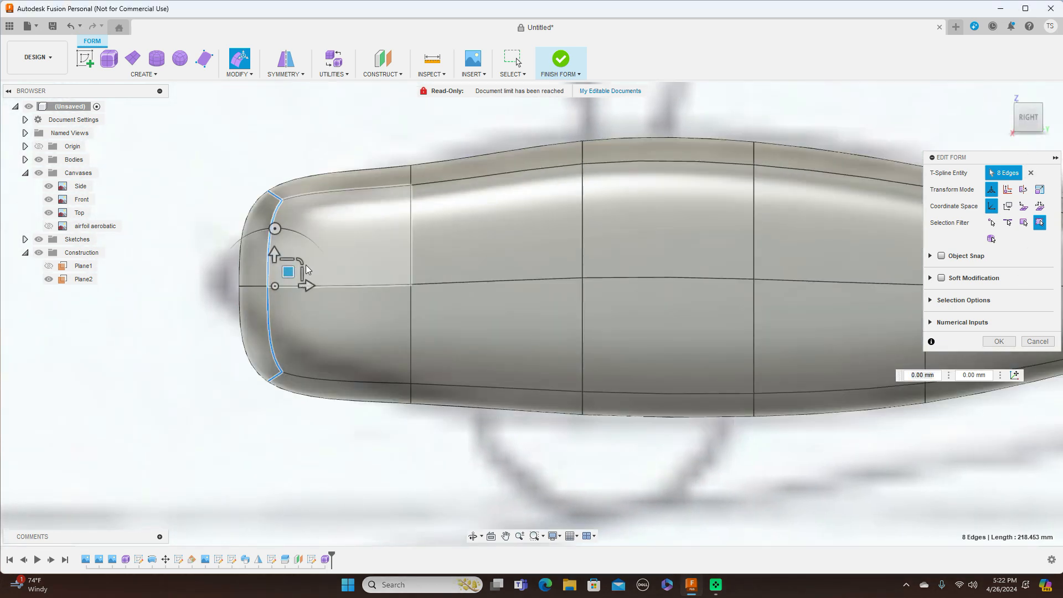
pyautogui.moveTo(302, 261); pyautogui.dragTo(265, 268)
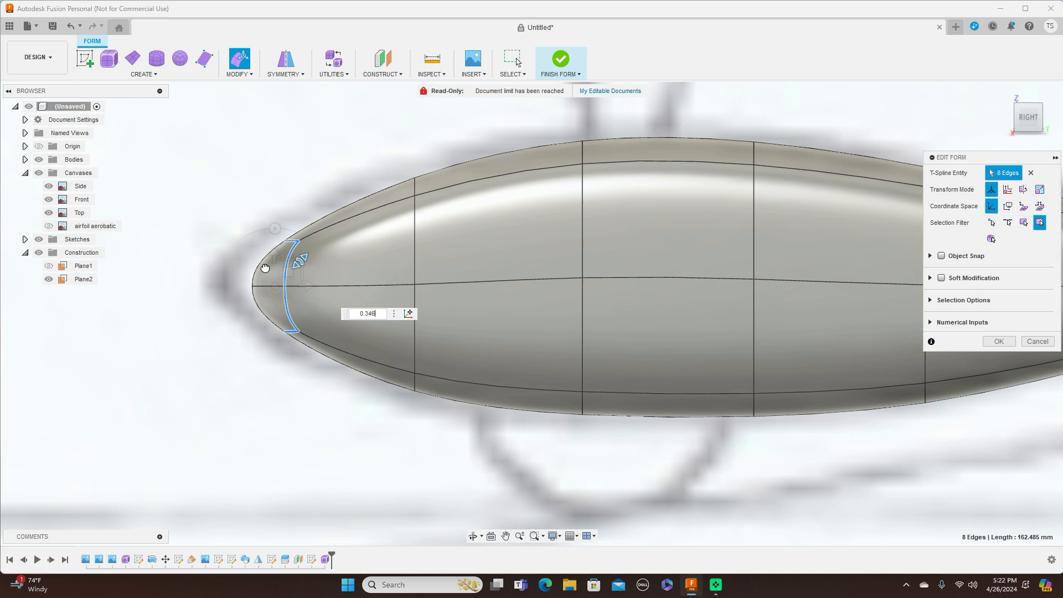
# Step: Pull the pointed end ring outward to lengthen the tip and fine-tune its position
pyautogui.scroll(-5, 764, 470)
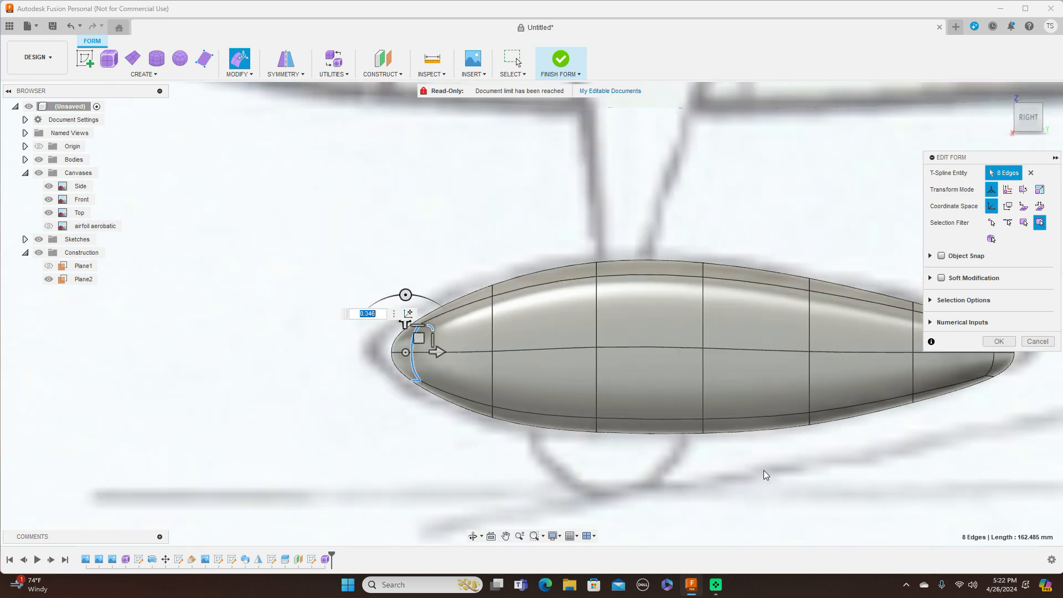
pyautogui.moveTo(784, 474); pyautogui.dragTo(708, 452, button='middle')
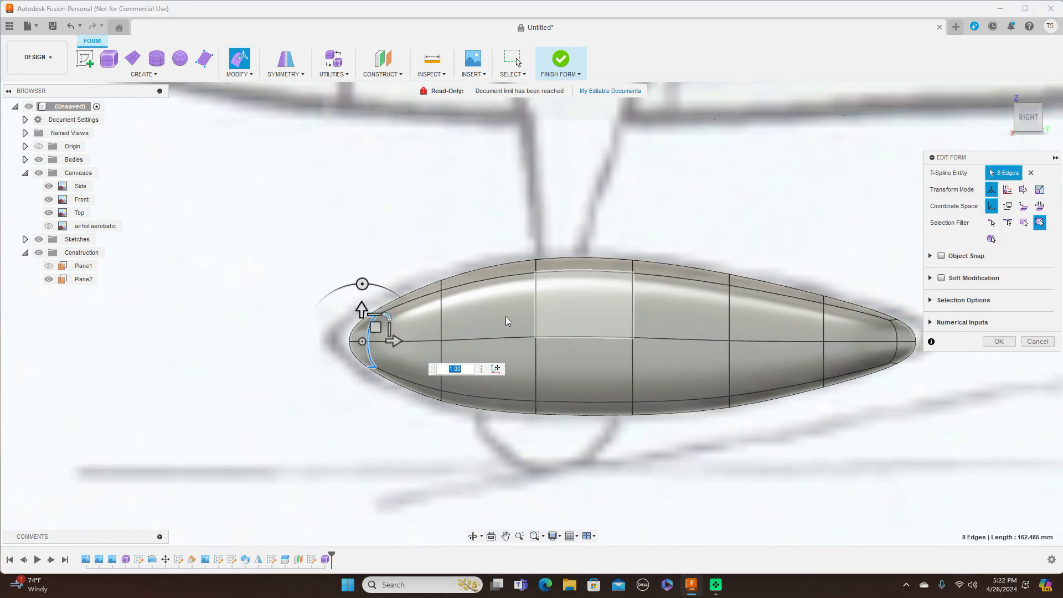
pyautogui.moveTo(375, 327); pyautogui.dragTo(341, 324)
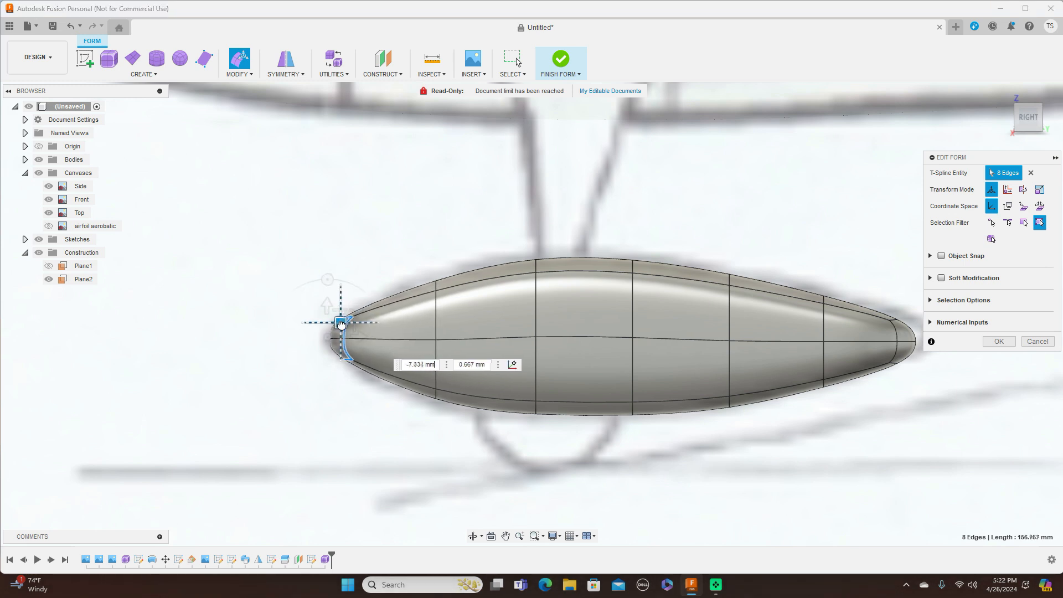
pyautogui.moveTo(418, 325); pyautogui.dragTo(437, 326)
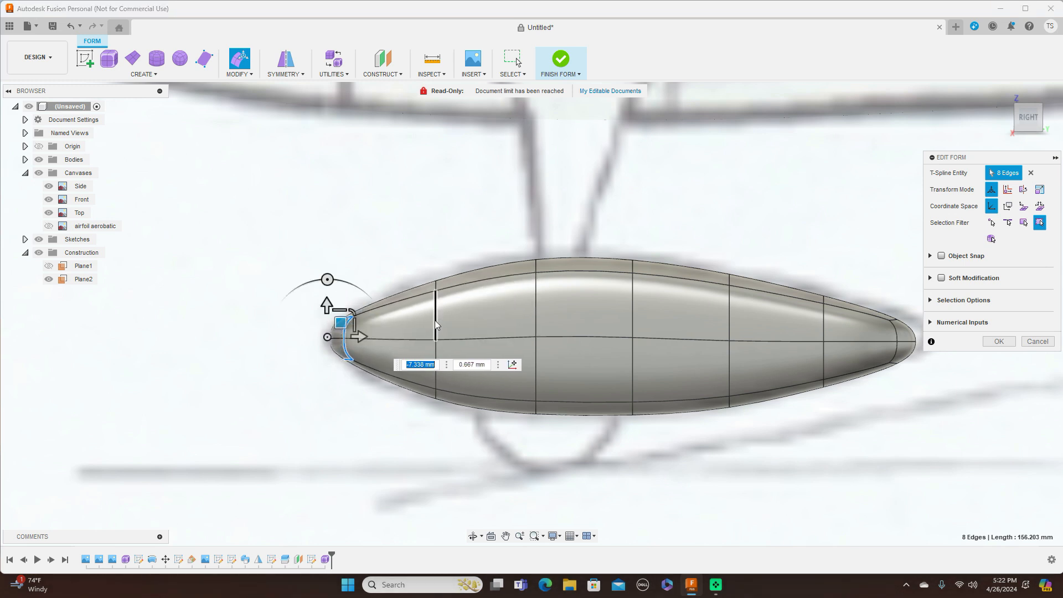
# Step: Enlarge the following cross-section loops toward the tail, scaling them to 1.054
pyautogui.doubleClick(435, 321)
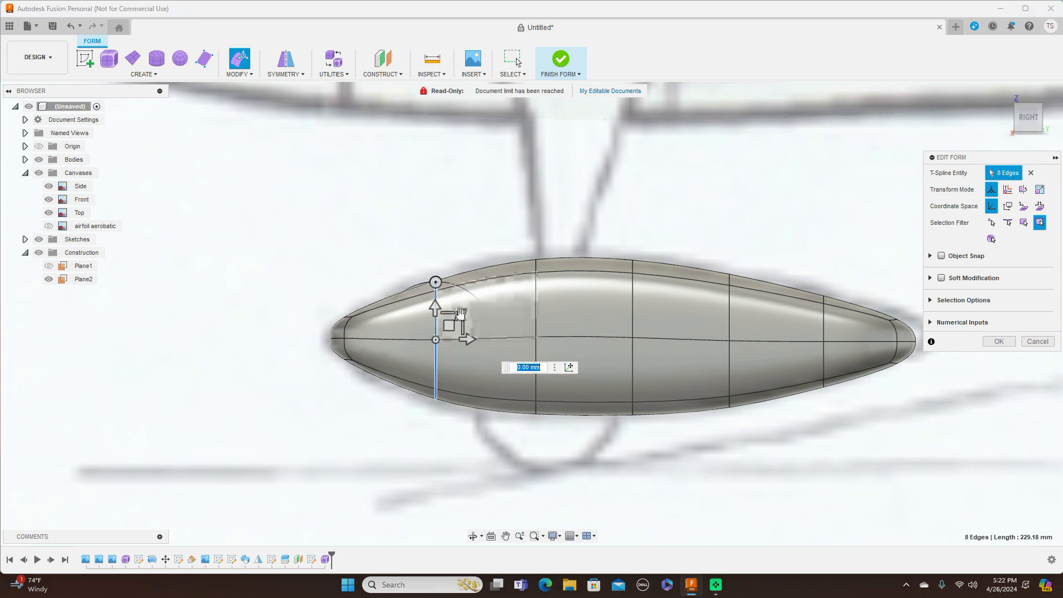
pyautogui.moveTo(460, 314); pyautogui.dragTo(462, 313)
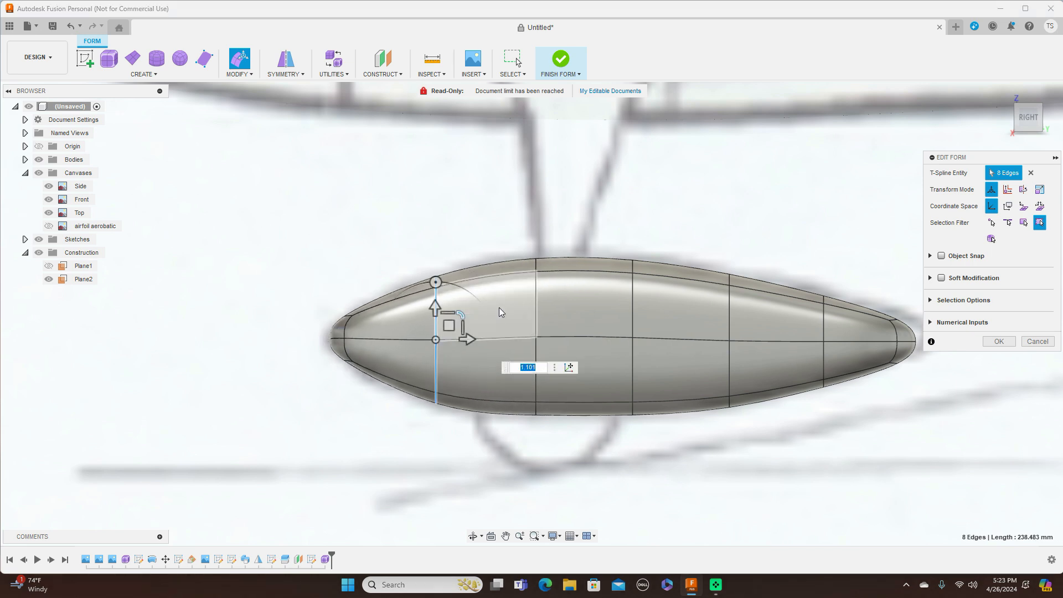
pyautogui.click(536, 297)
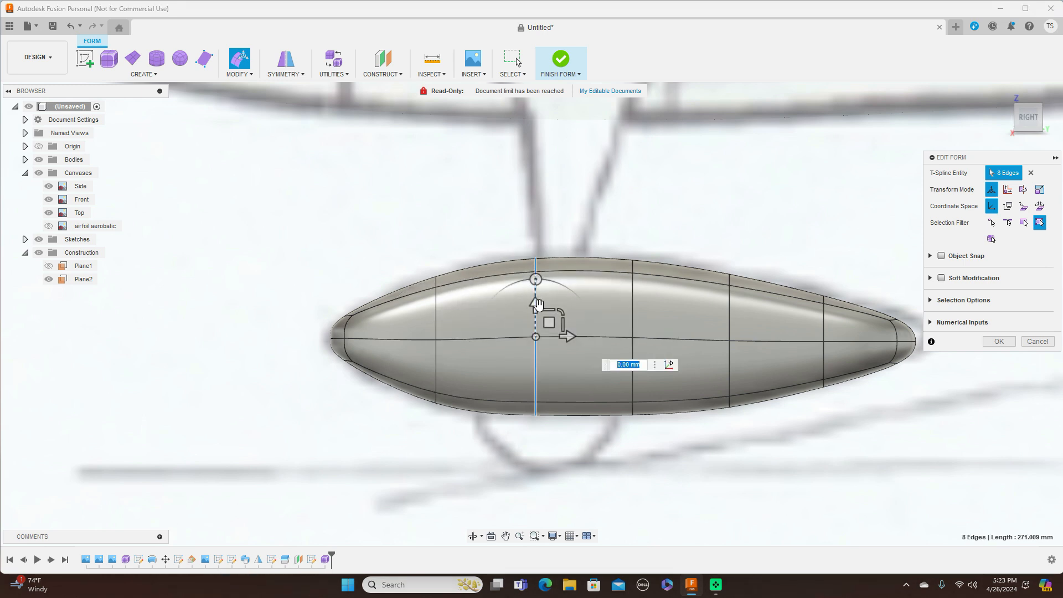
pyautogui.moveTo(561, 311); pyautogui.dragTo(561, 310)
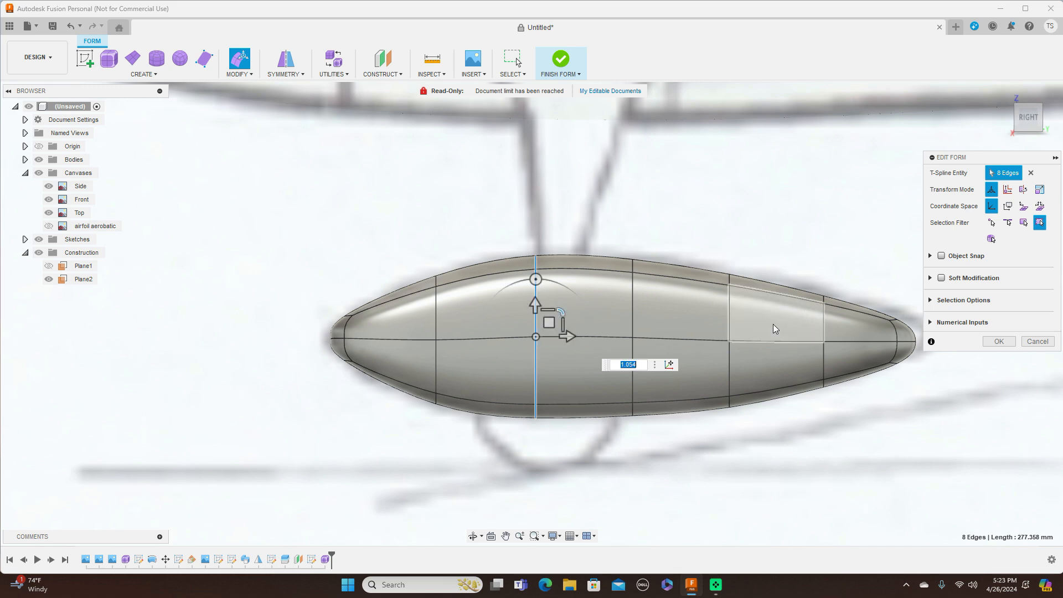
pyautogui.doubleClick(730, 325)
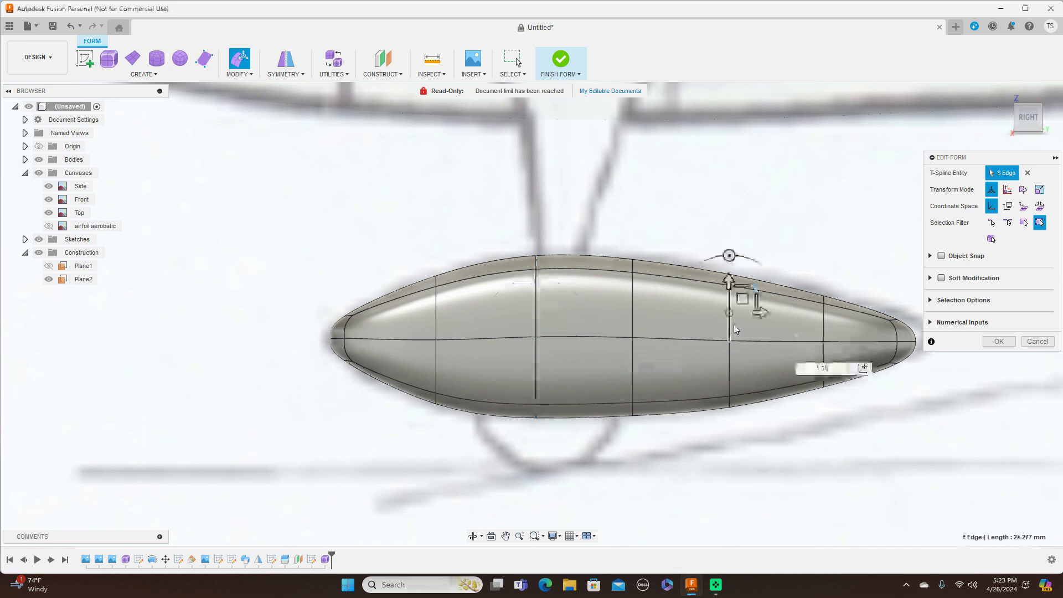
pyautogui.moveTo(755, 327); pyautogui.dragTo(754, 316)
pyautogui.write('1.054')
pyautogui.press('Return')
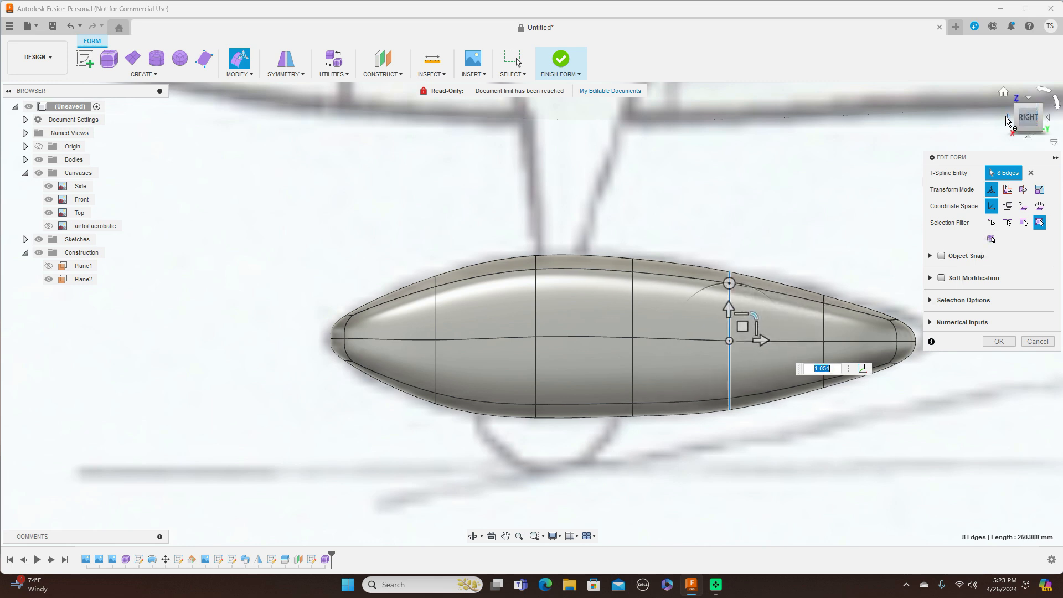
pyautogui.click(1008, 119)
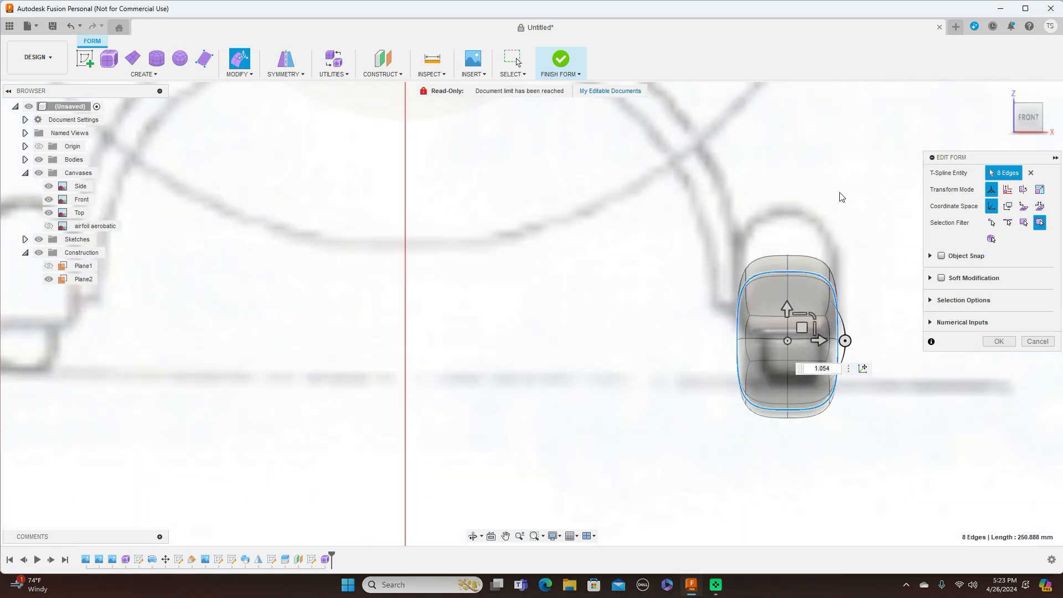
# Step: In Front view, move the right and left side edge loops inward to pinch the upper sides
pyautogui.scroll(3, 789, 268)
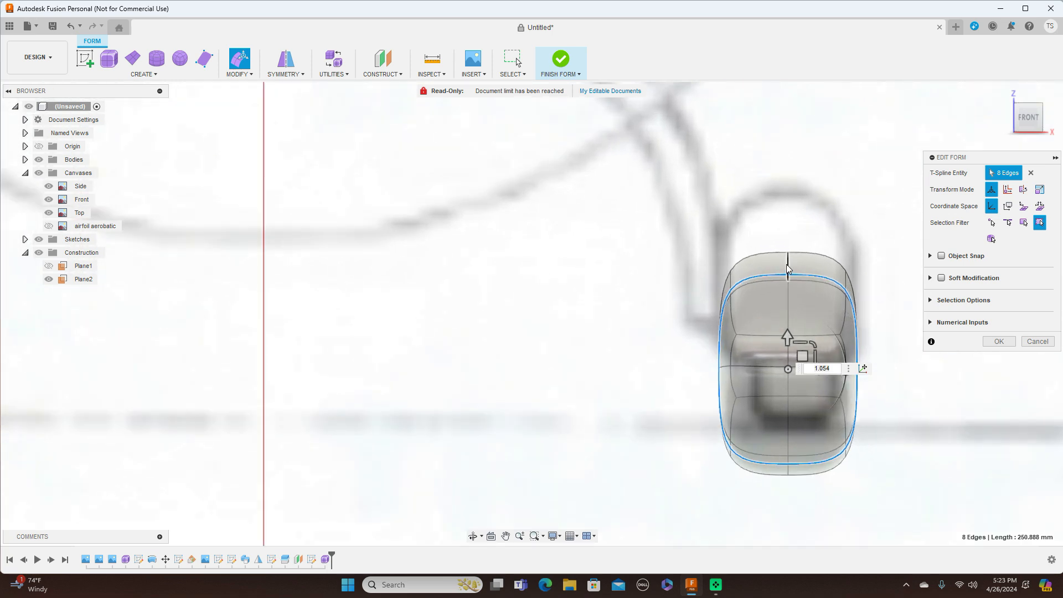
pyautogui.click(847, 279)
pyautogui.moveTo(860, 288); pyautogui.dragTo(835, 288)
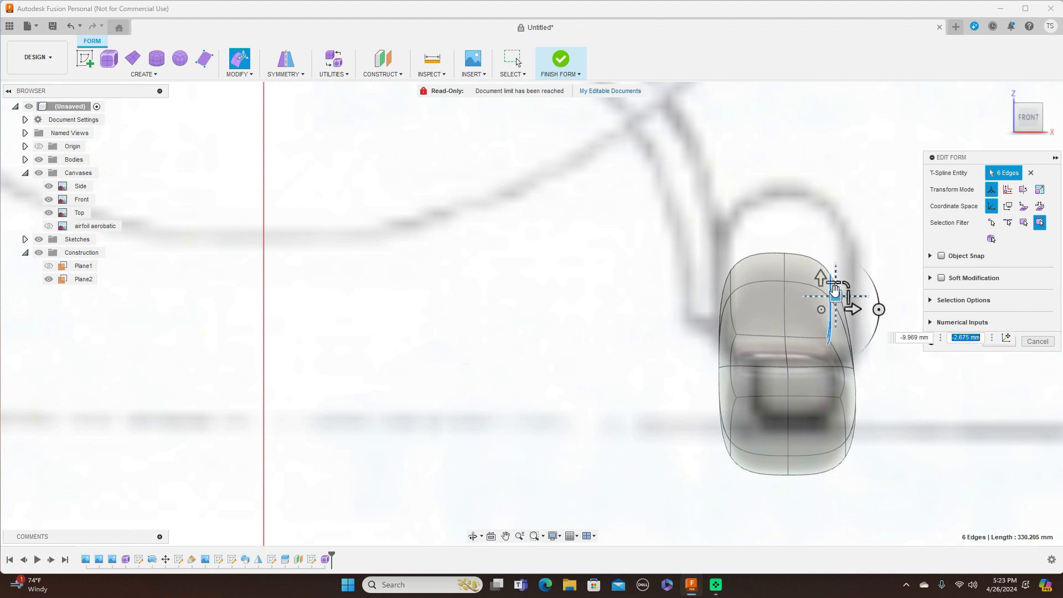
pyautogui.doubleClick(731, 287)
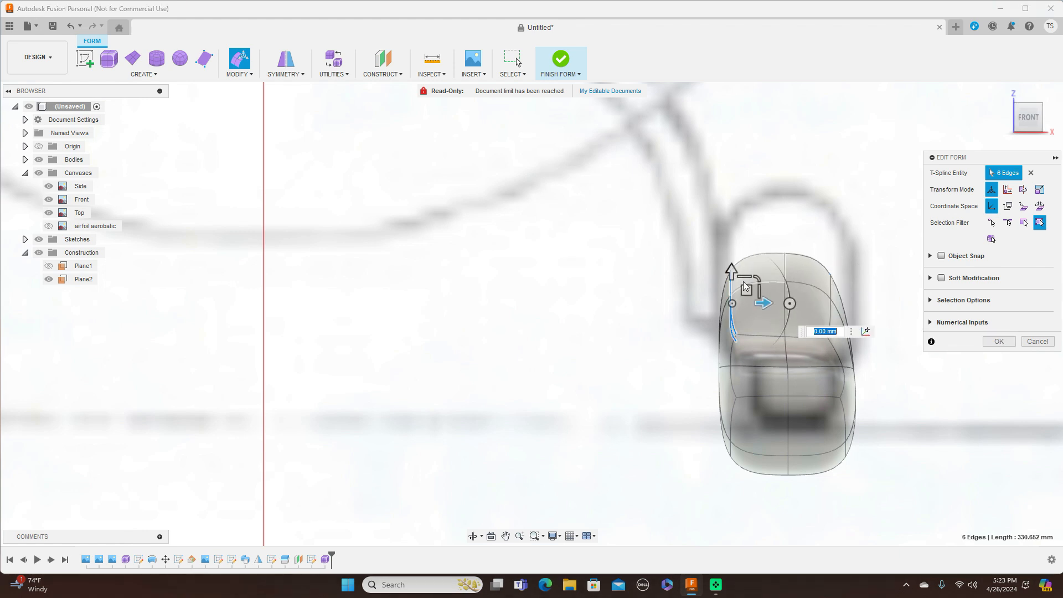
pyautogui.moveTo(746, 290); pyautogui.dragTo(762, 293)
pyautogui.press('Tab')
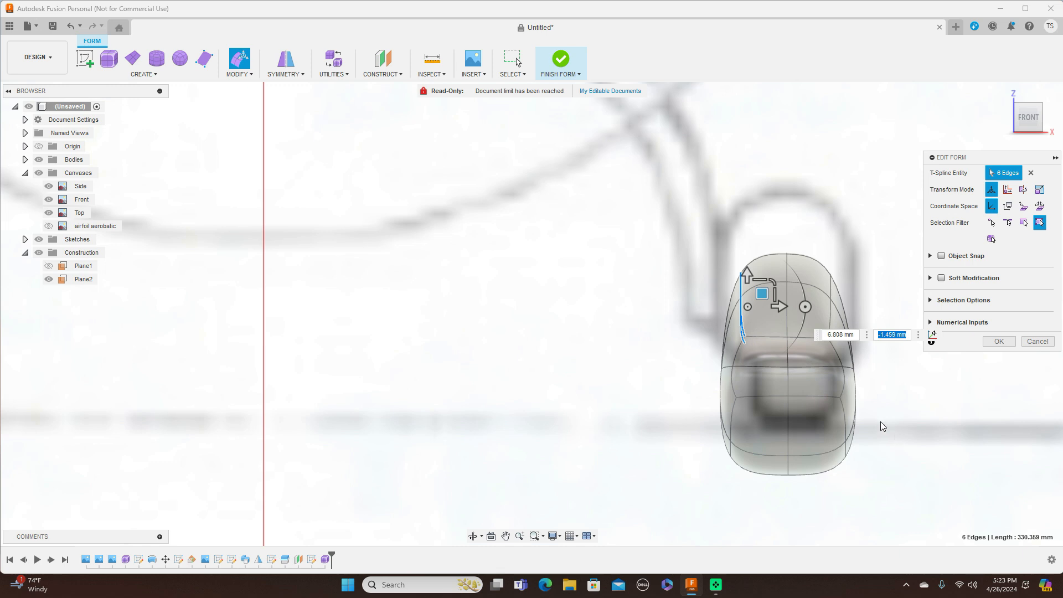
pyautogui.moveTo(762, 293); pyautogui.dragTo(759, 292)
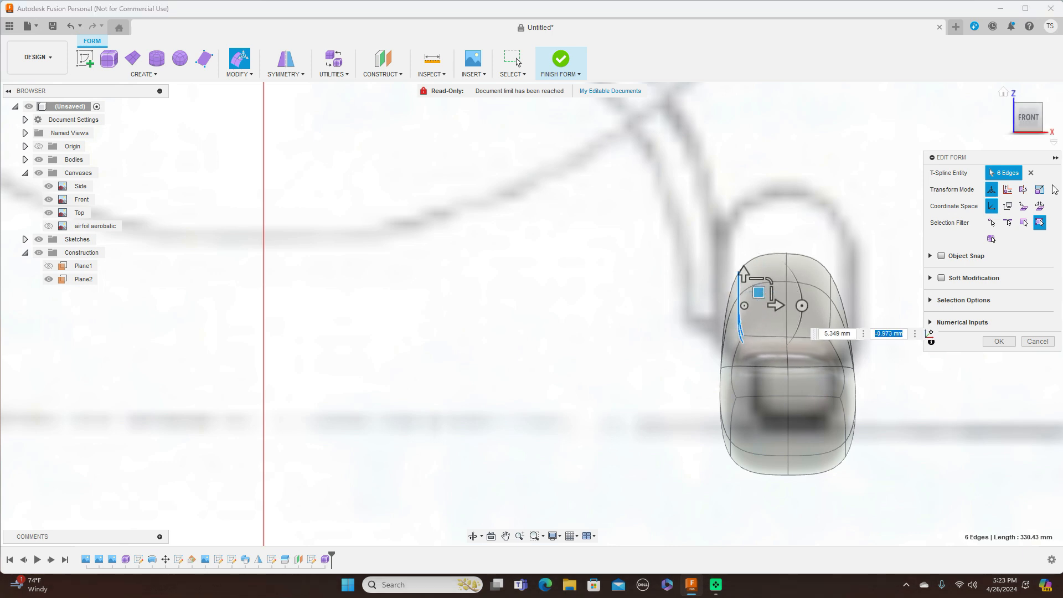
# Step: Narrow the horizontal middle edge loop to 0.918 scale and accept the edits
pyautogui.scroll(3, 789, 366)
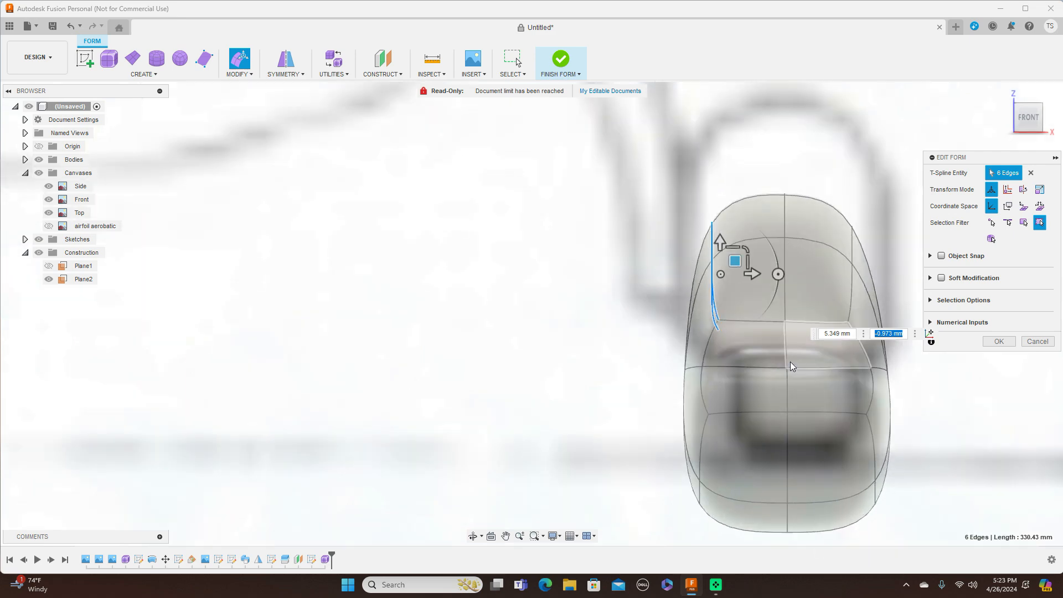
pyautogui.click(1049, 116)
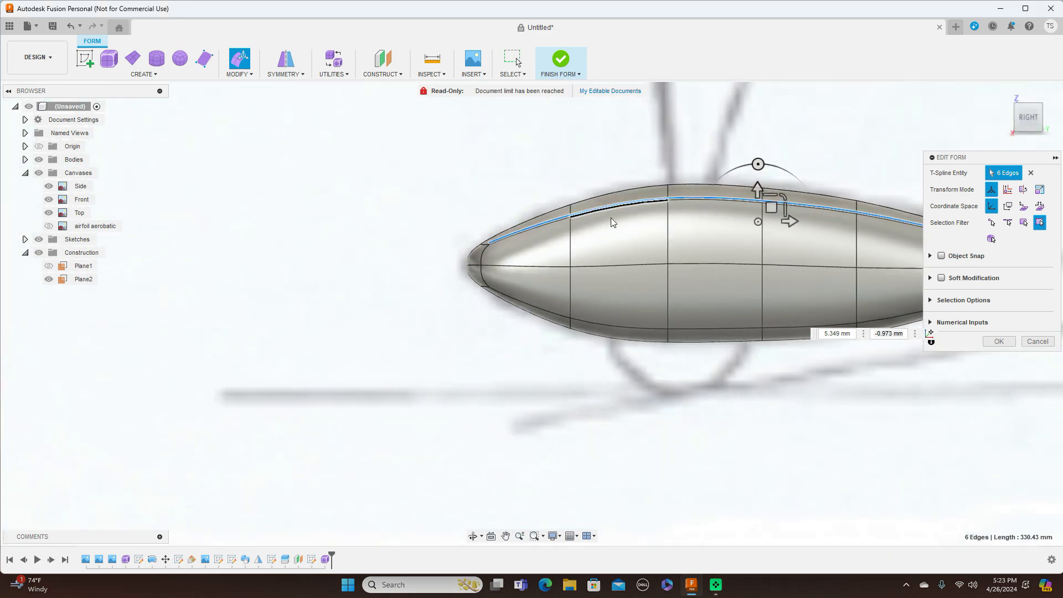
pyautogui.doubleClick(591, 265)
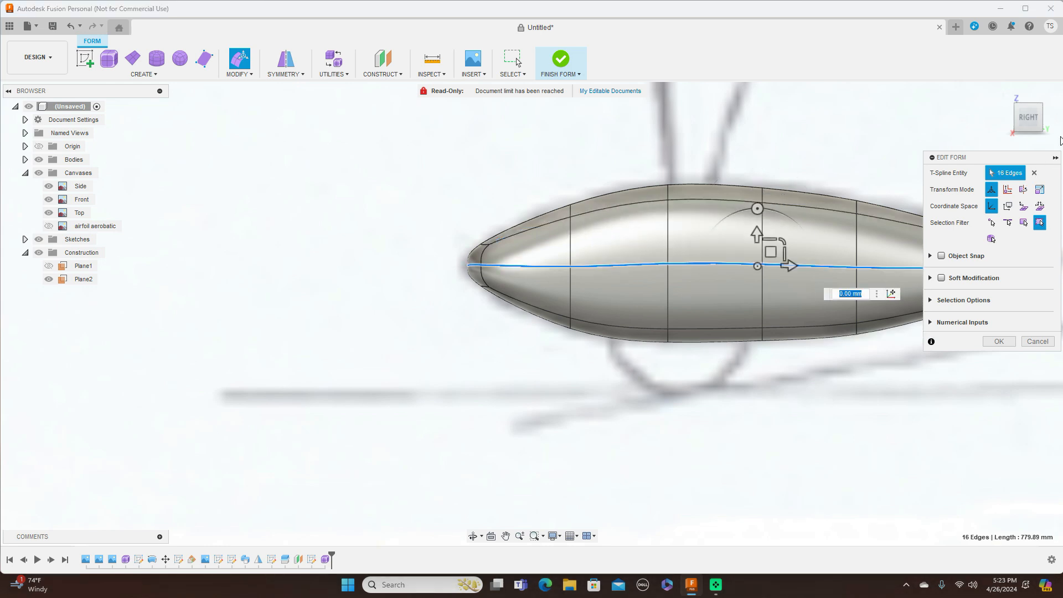
pyautogui.click(1009, 118)
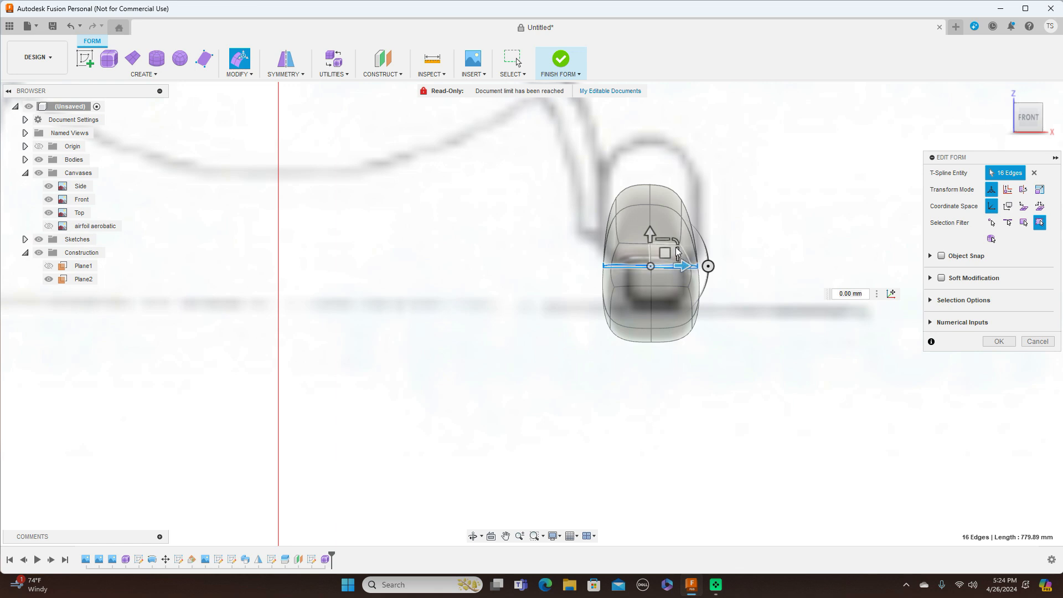
pyautogui.moveTo(665, 253); pyautogui.dragTo(675, 244)
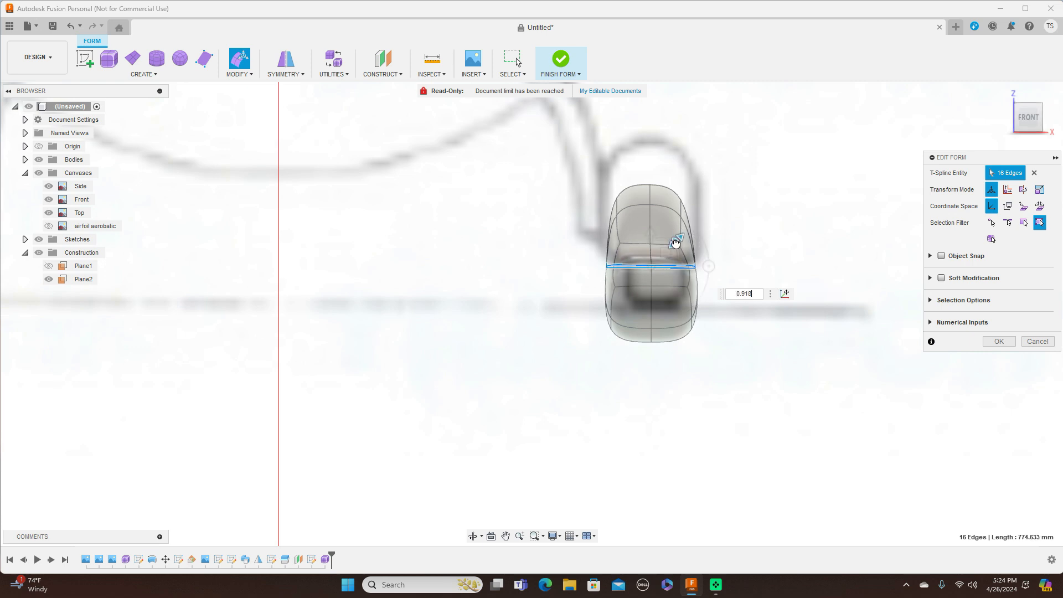
pyautogui.moveTo(676, 244); pyautogui.dragTo(676, 244)
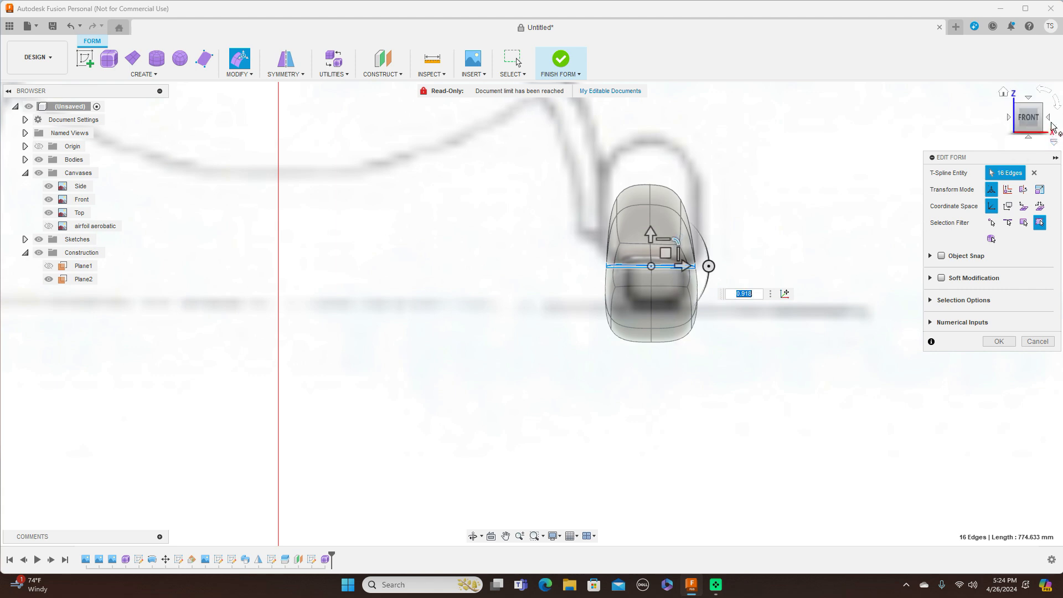
pyautogui.click(1048, 118)
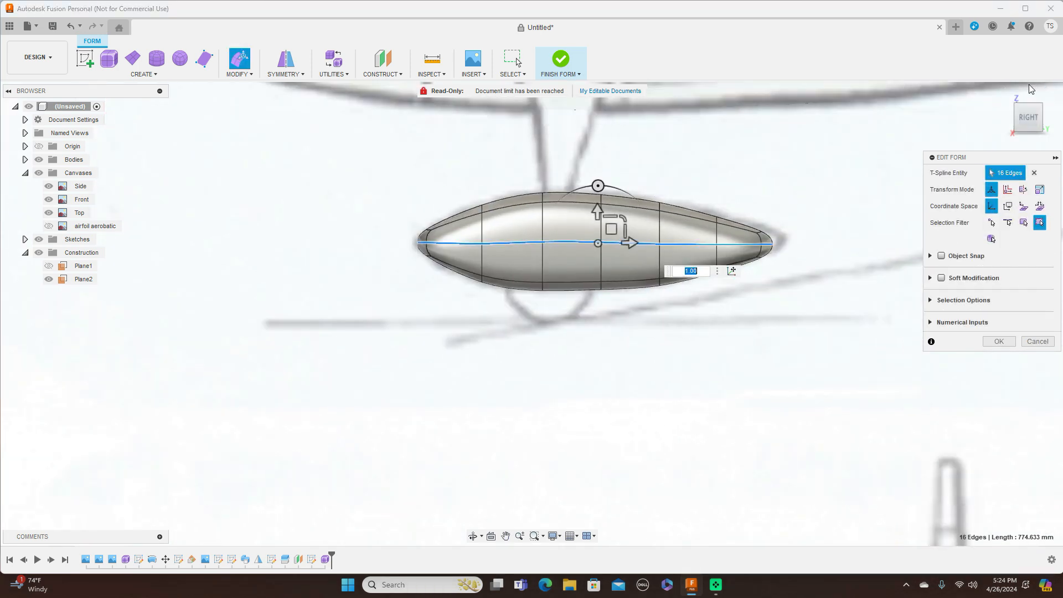
pyautogui.keyDown('shift'); pyautogui.moveTo(879, 230); pyautogui.dragTo(856, 243, button='middle'); pyautogui.keyUp('shift')
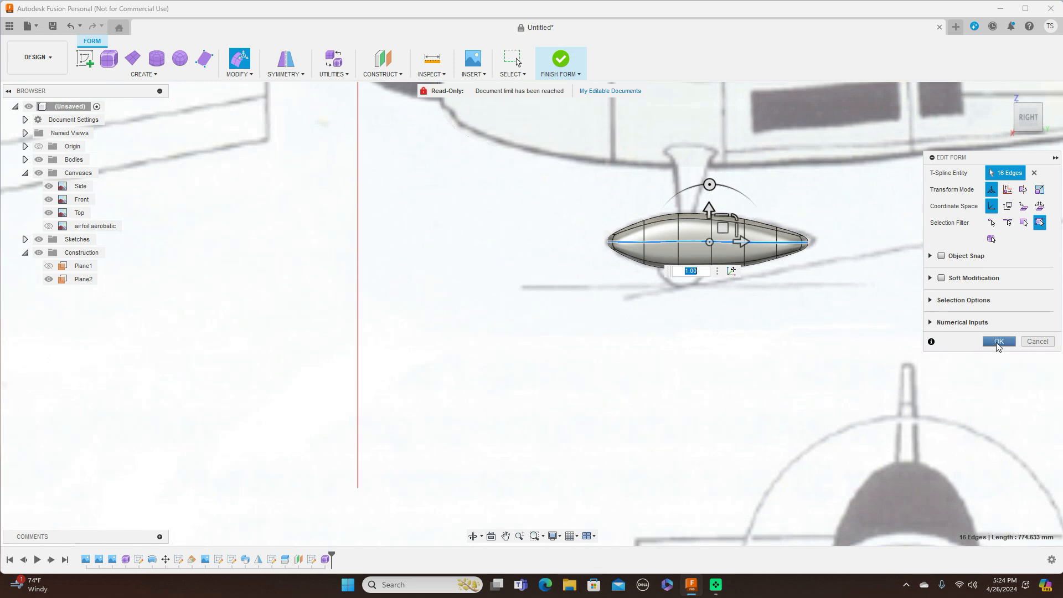
pyautogui.click(999, 342)
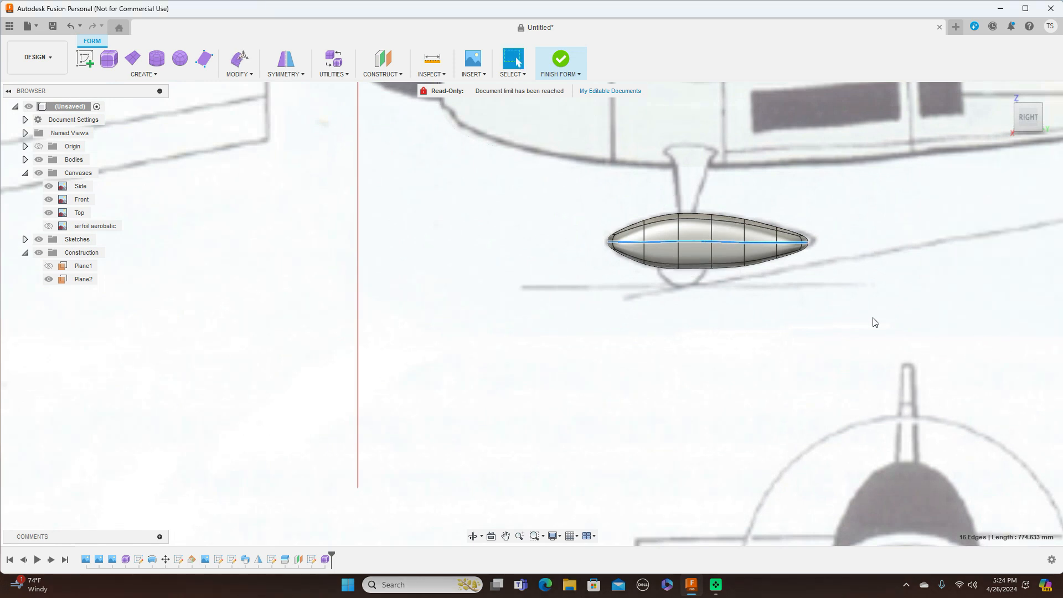
pyautogui.click(578, 74)
# Step: Finish the form and zoom out to see the whole fuselage with the new body
pyautogui.click(587, 87)
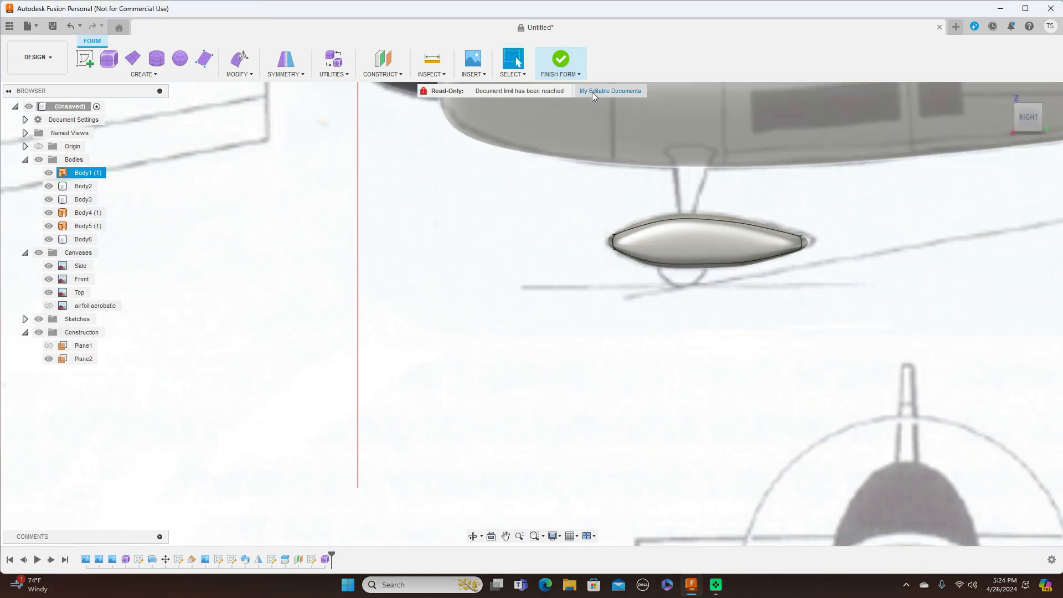
pyautogui.scroll(-3, 570, 236)
pyautogui.moveTo(849, 220); pyautogui.dragTo(735, 219, button='middle')
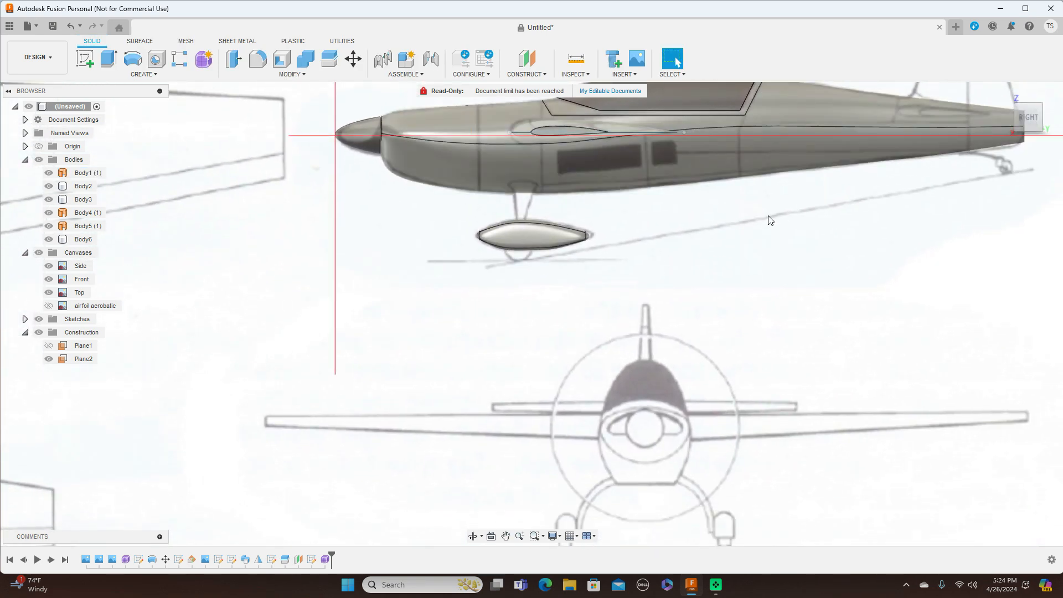
pyautogui.scroll(3, 766, 219)
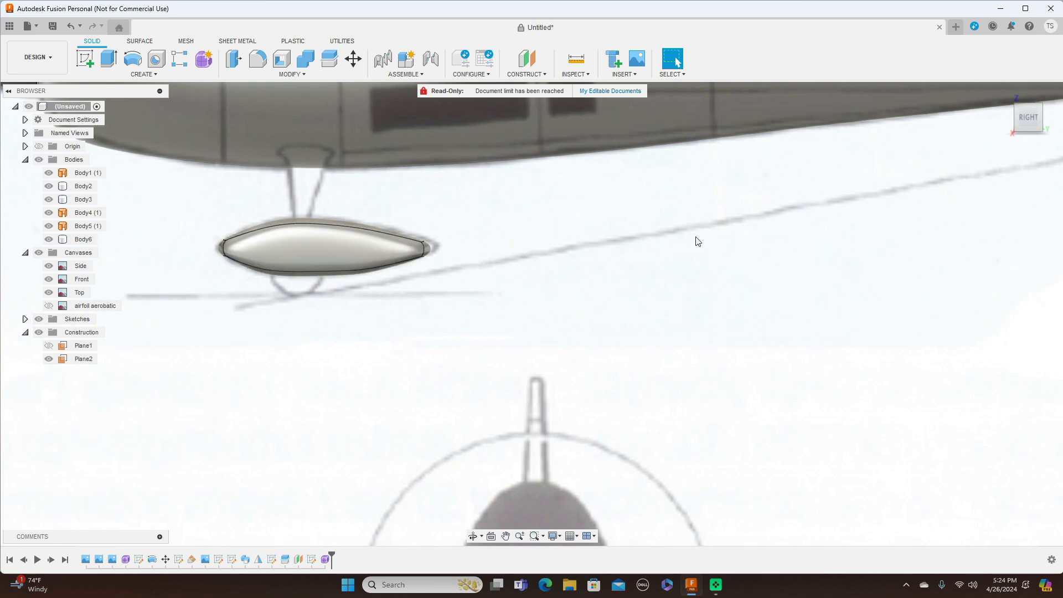
pyautogui.scroll(-2, 697, 241)
pyautogui.moveTo(695, 238); pyautogui.dragTo(695, 302, button='middle')
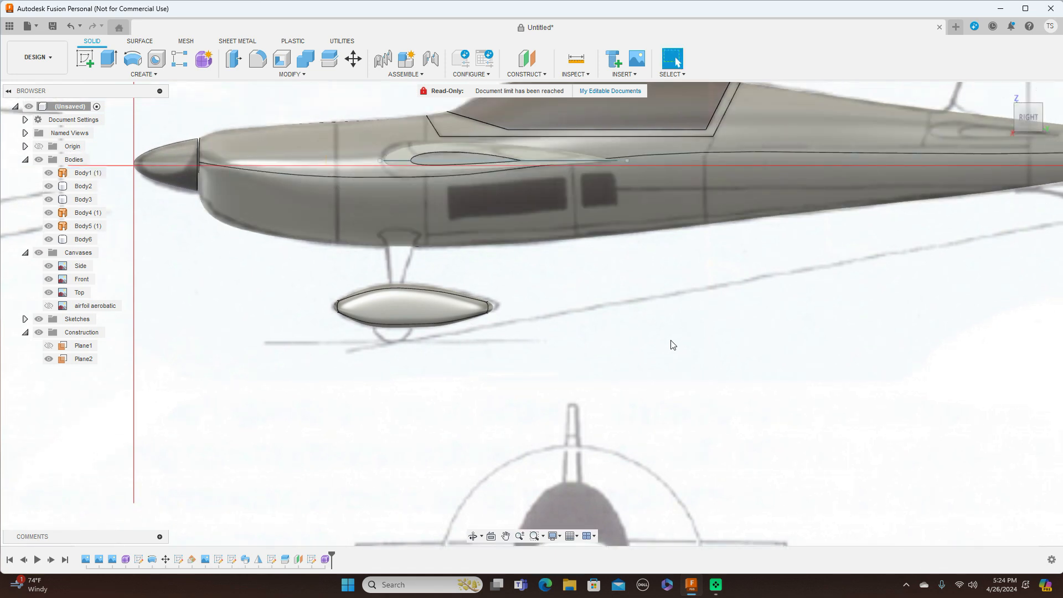
# Step: From the front, hide the Canvases reference images, then return to Right view
pyautogui.click(1010, 118)
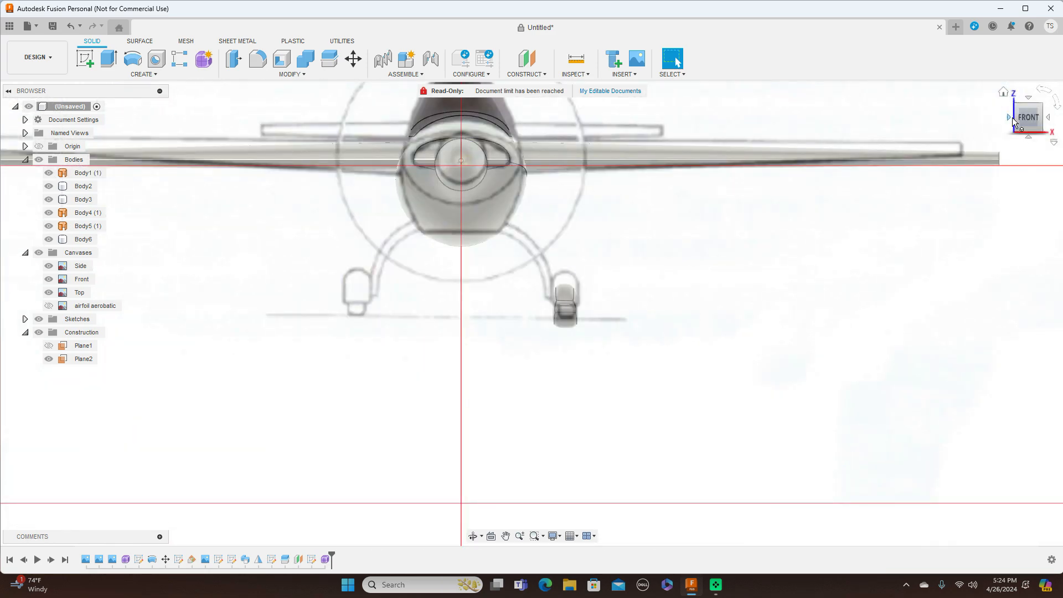
pyautogui.click(565, 302)
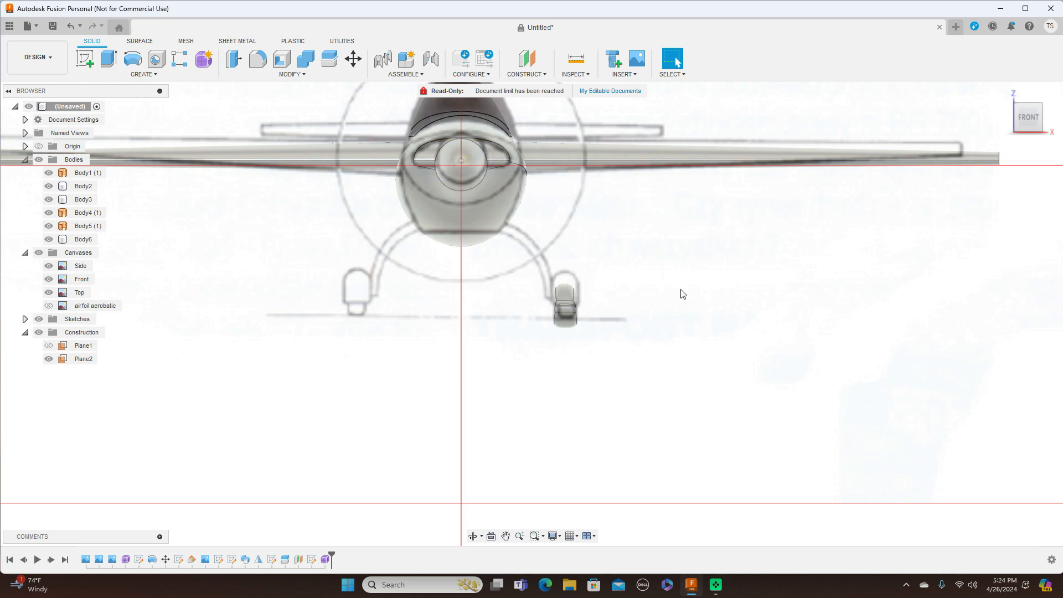
pyautogui.click(39, 253)
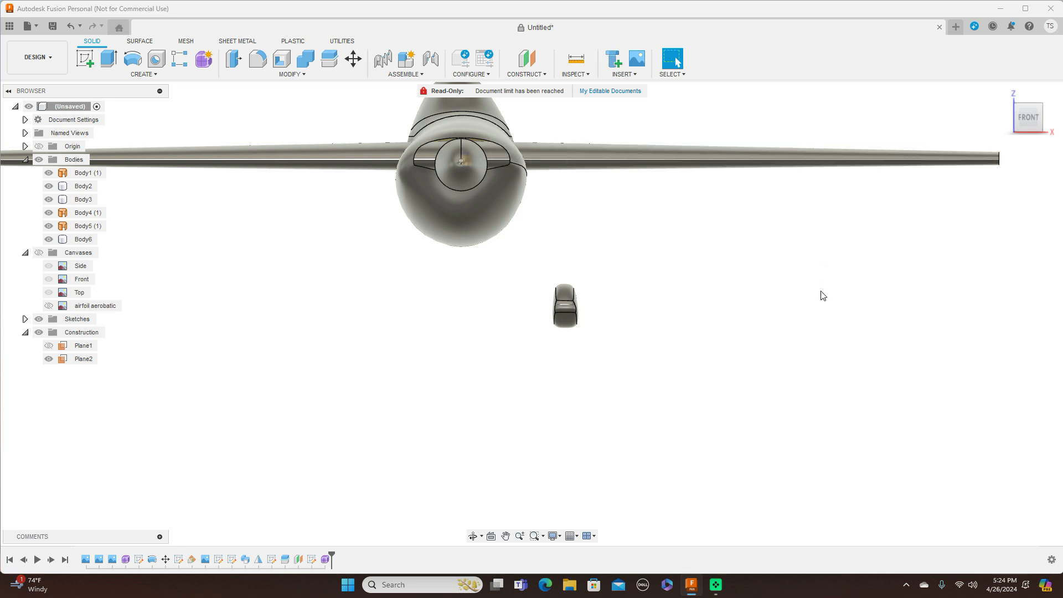
pyautogui.scroll(-3, 831, 282)
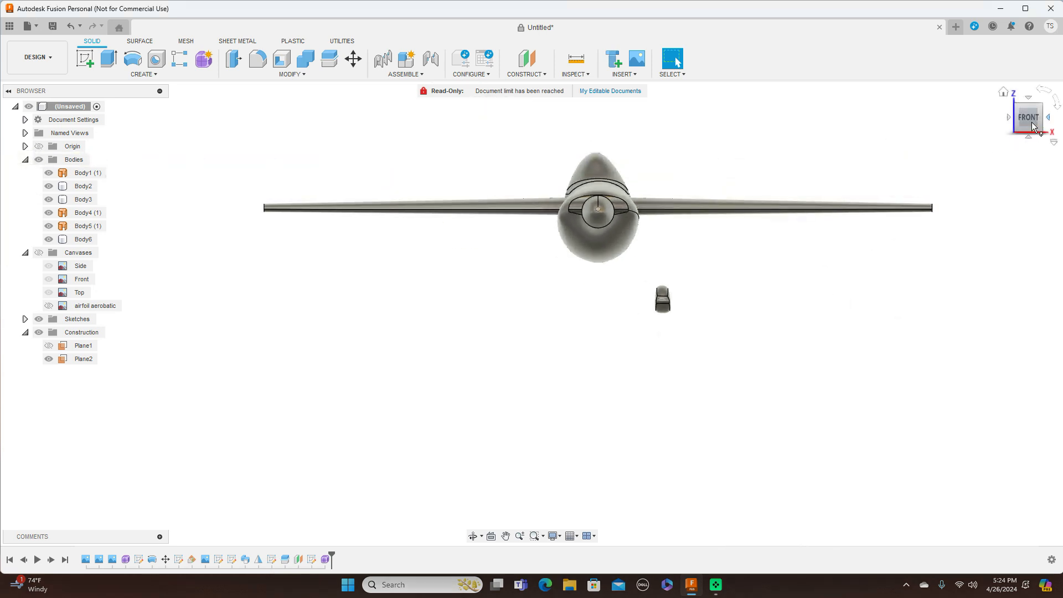
pyautogui.click(1049, 117)
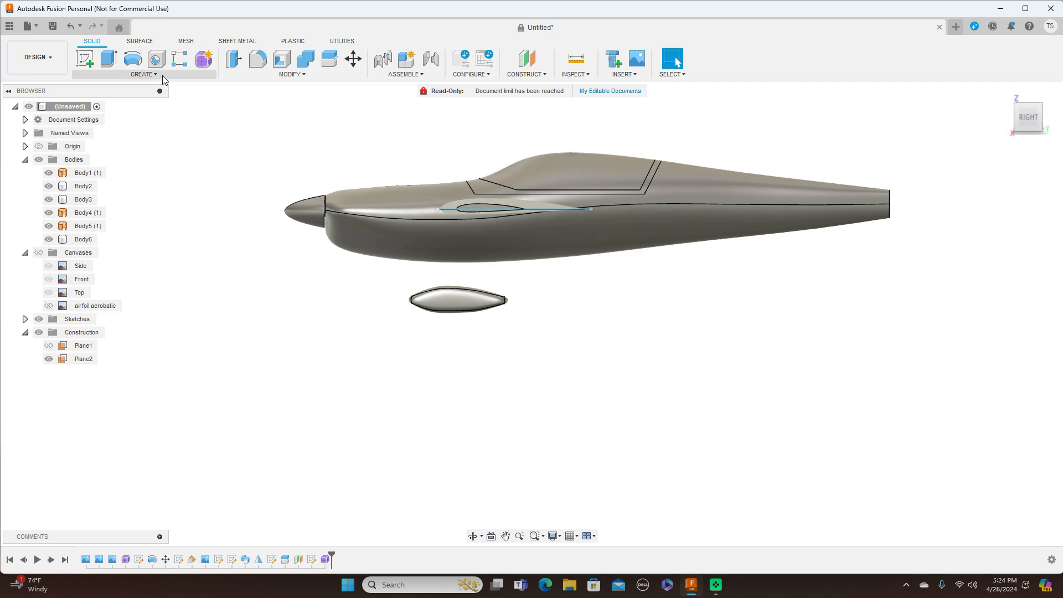
pyautogui.click(148, 75)
pyautogui.click(117, 312)
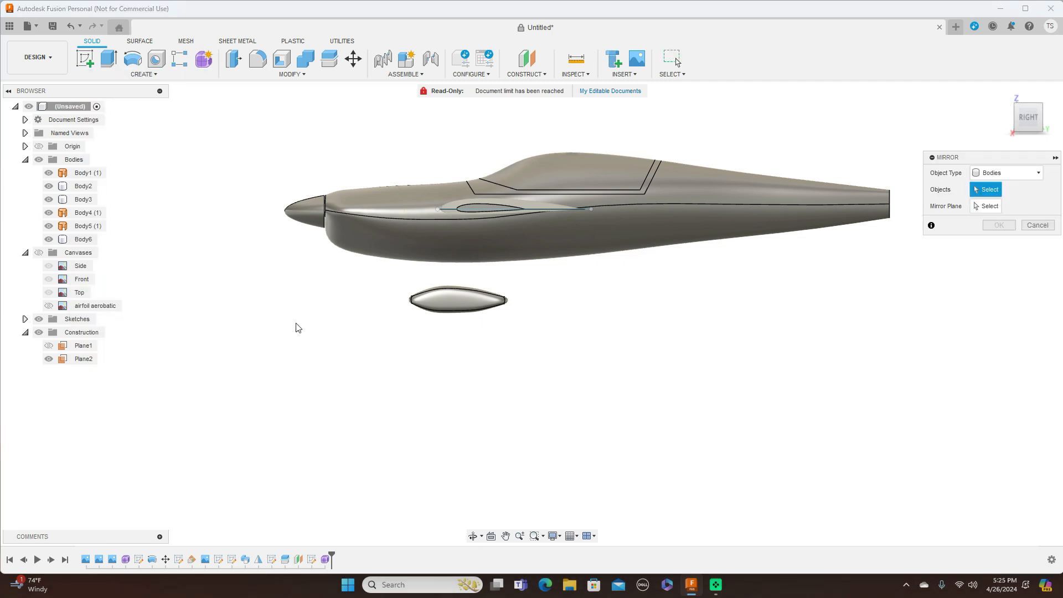
pyautogui.click(445, 307)
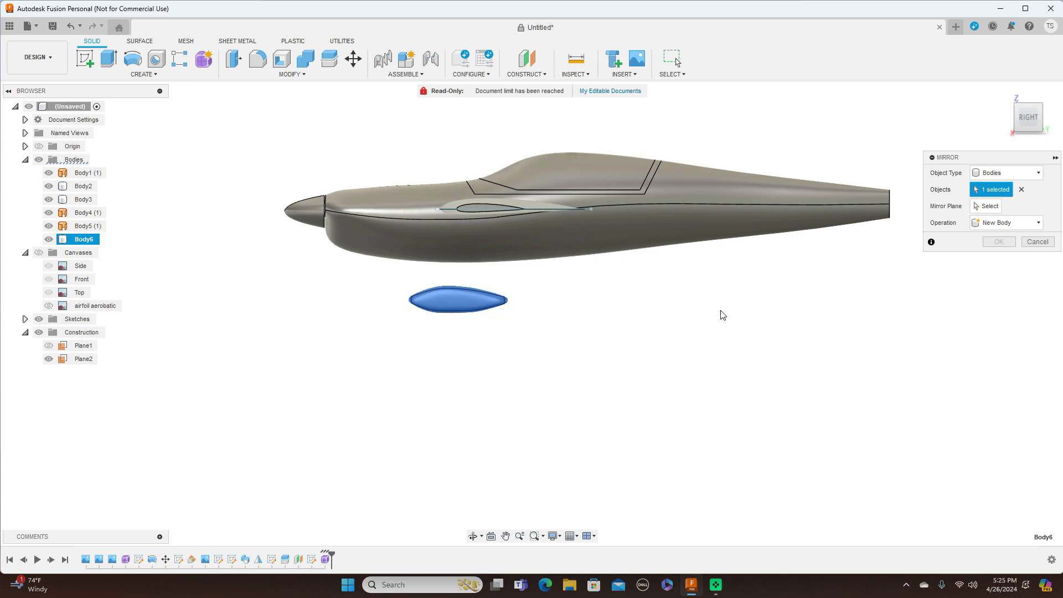
pyautogui.click(987, 206)
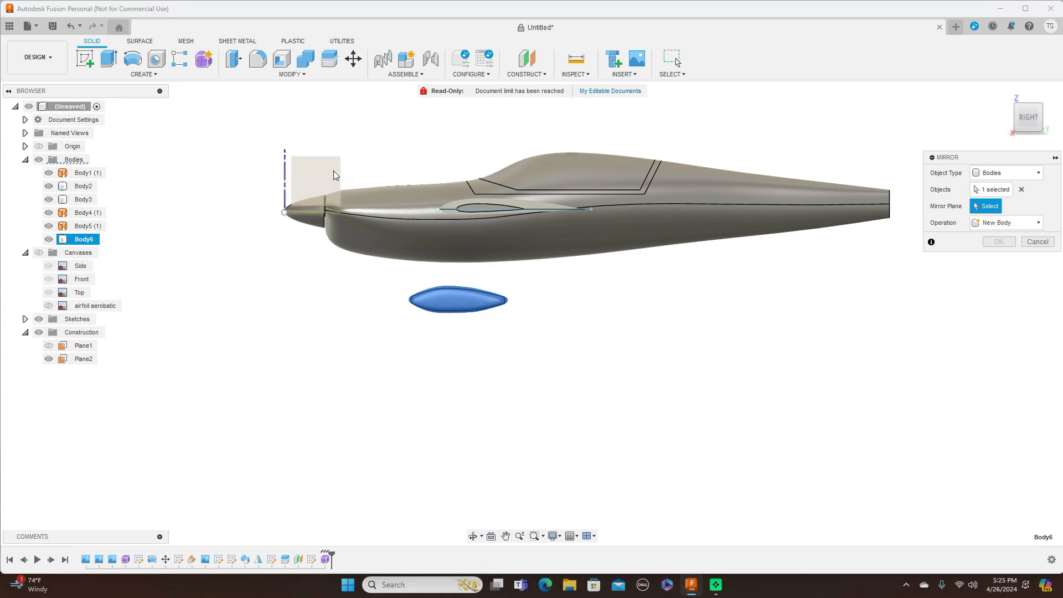
pyautogui.click(316, 180)
pyautogui.click(999, 242)
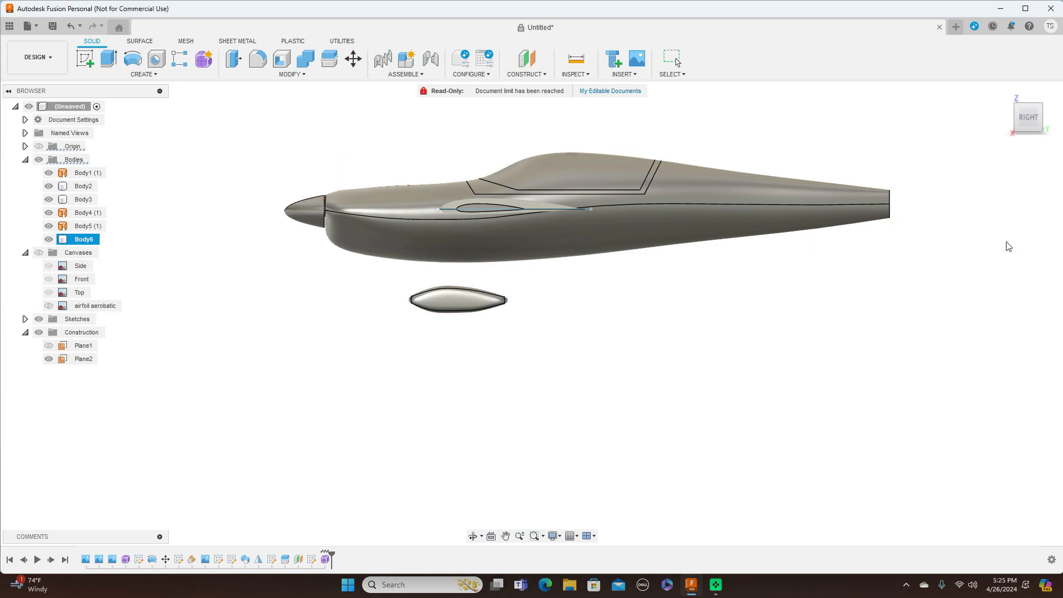
pyautogui.click(1019, 123)
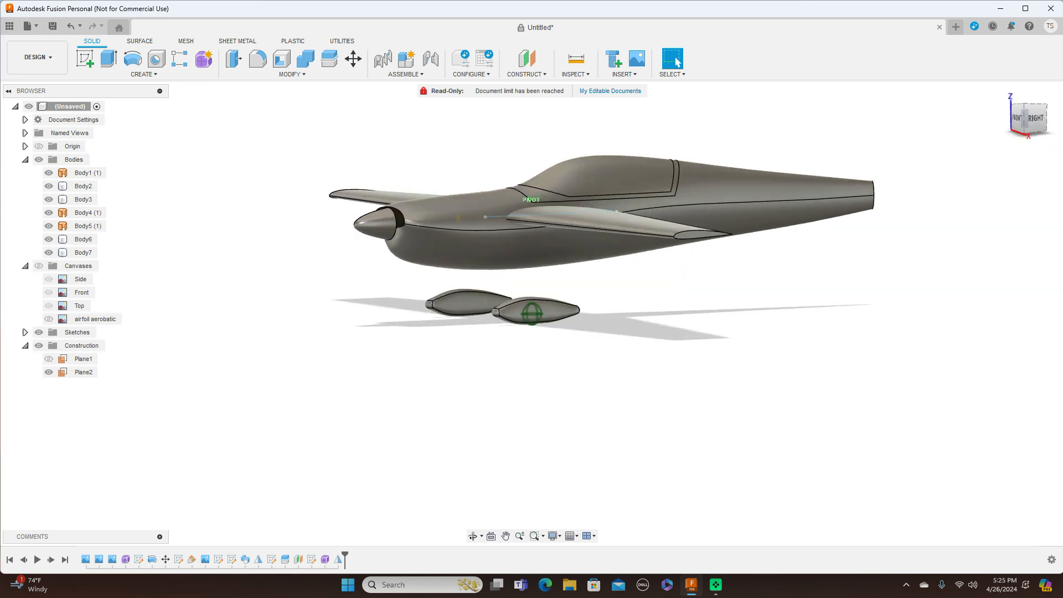
pyautogui.moveTo(1044, 123)
pyautogui.mouseDown()
pyautogui.moveTo(1054, 123)
pyautogui.moveTo(1015, 132)
pyautogui.moveTo(1009, 116)
pyautogui.mouseUp()
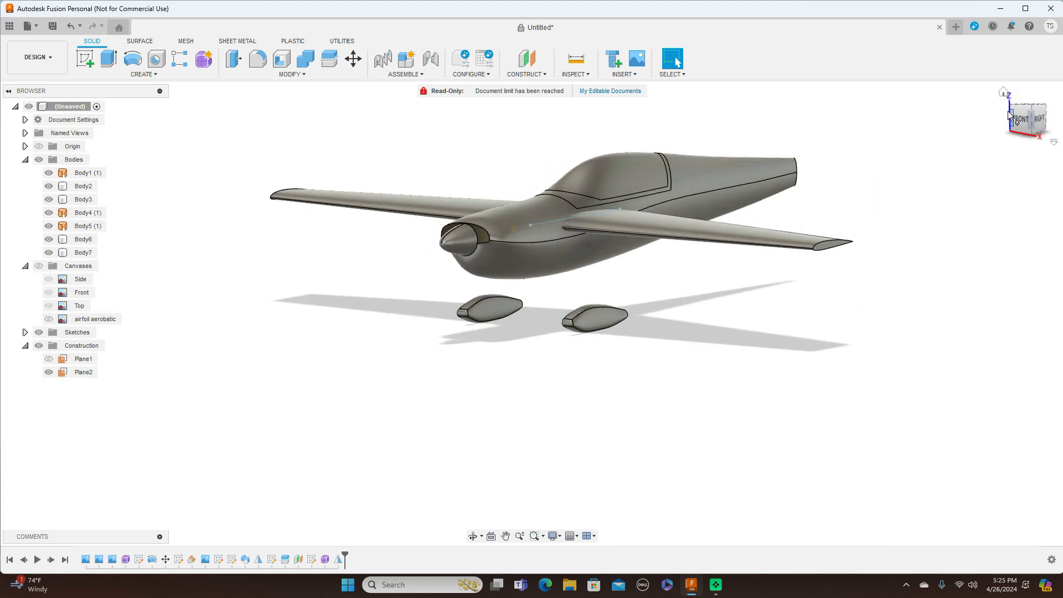
pyautogui.click(1026, 122)
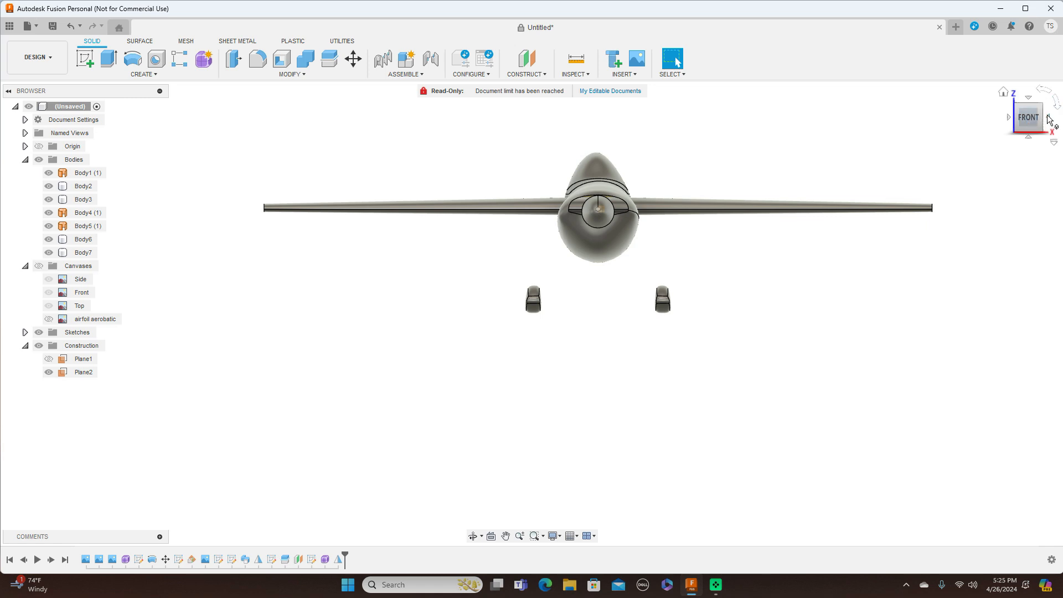
pyautogui.click(1048, 119)
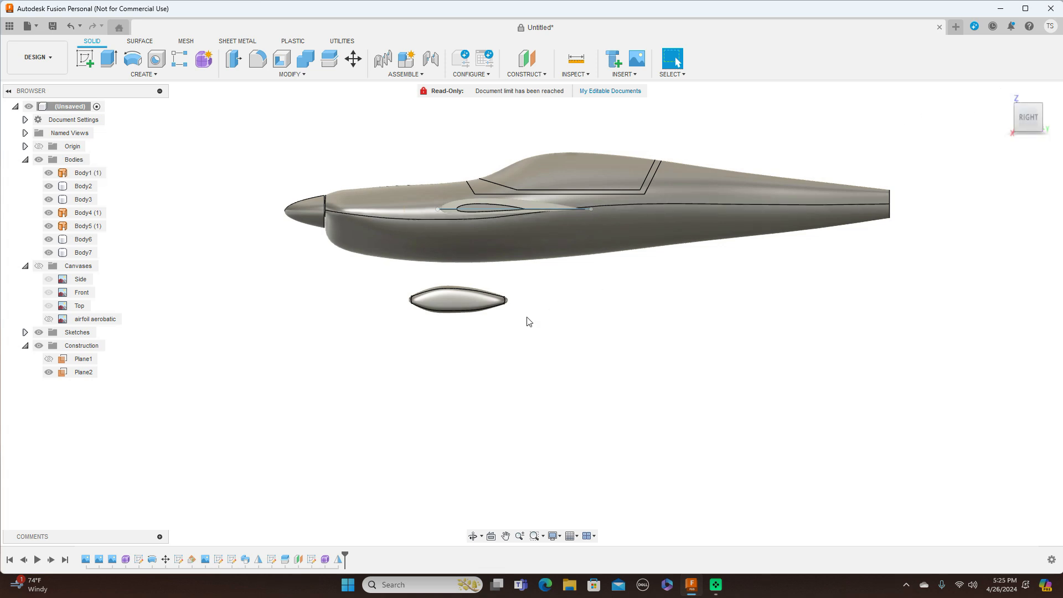
pyautogui.scroll(-2, 543, 308)
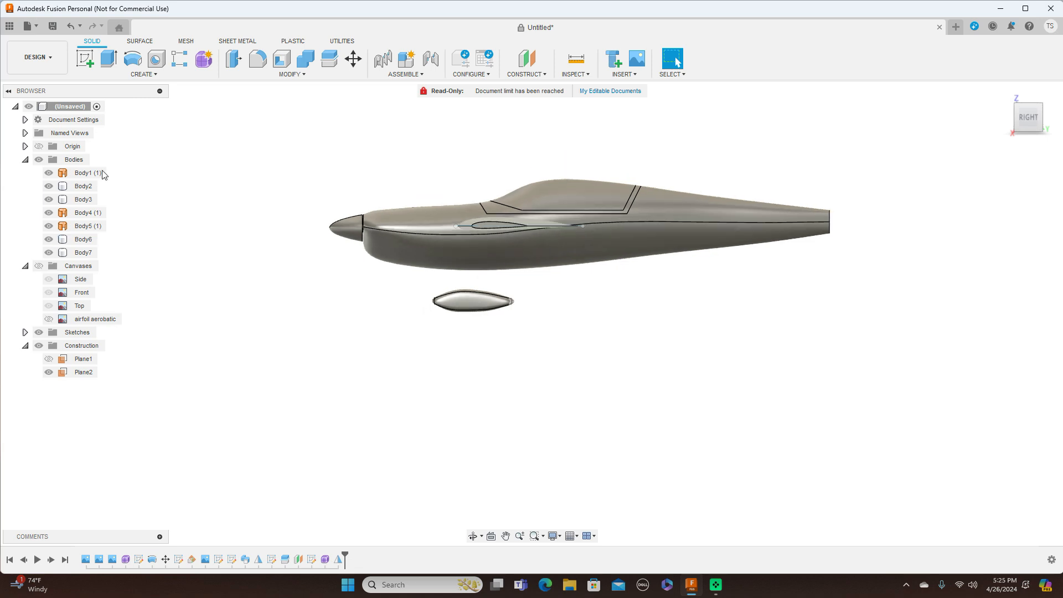
# Step: Start a sketch on the side plane, then cancel it
pyautogui.click(84, 58)
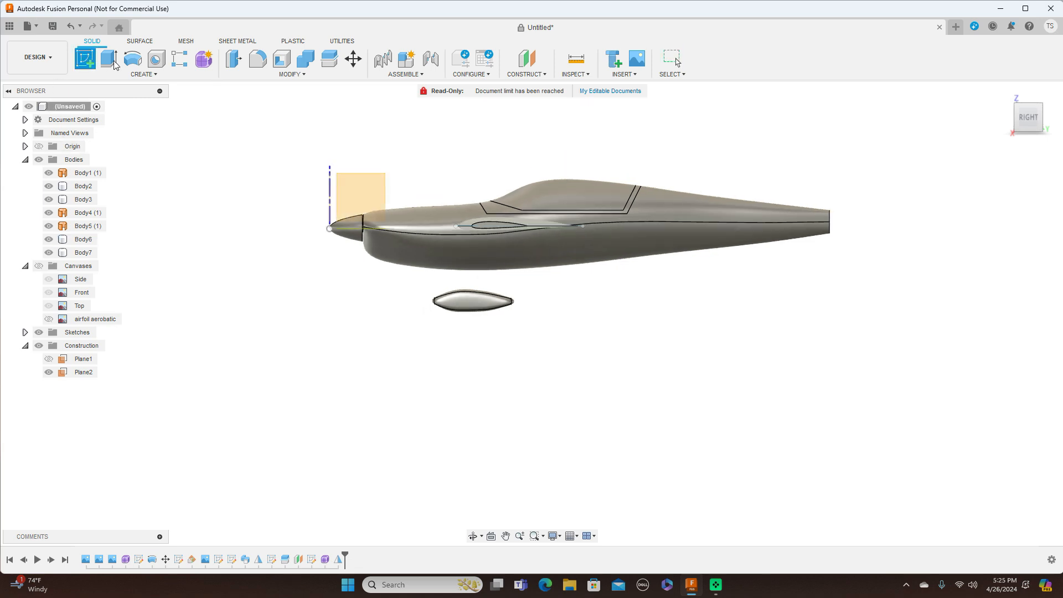
pyautogui.click(349, 188)
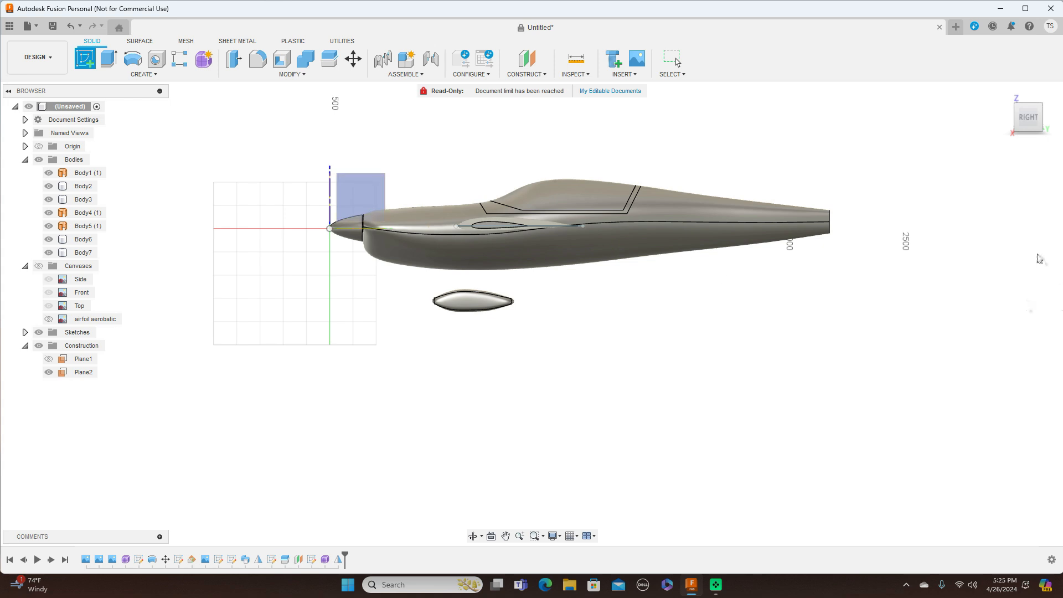
pyautogui.rightClick(490, 422)
pyautogui.click(451, 412)
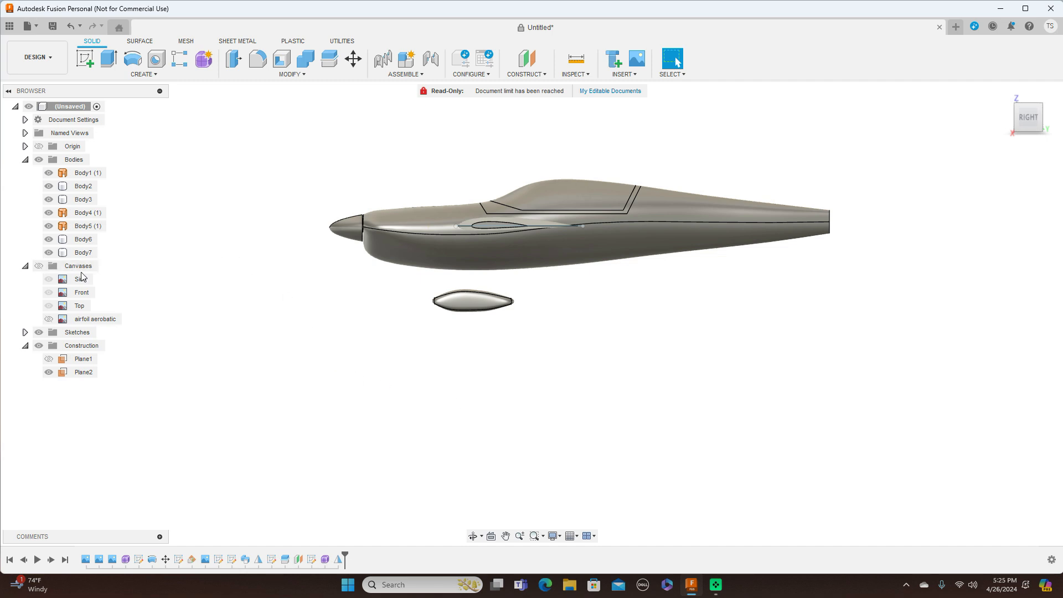
# Step: Show the Canvases, hide the Bodies, and start a sketch on the side-view plane
pyautogui.click(40, 266)
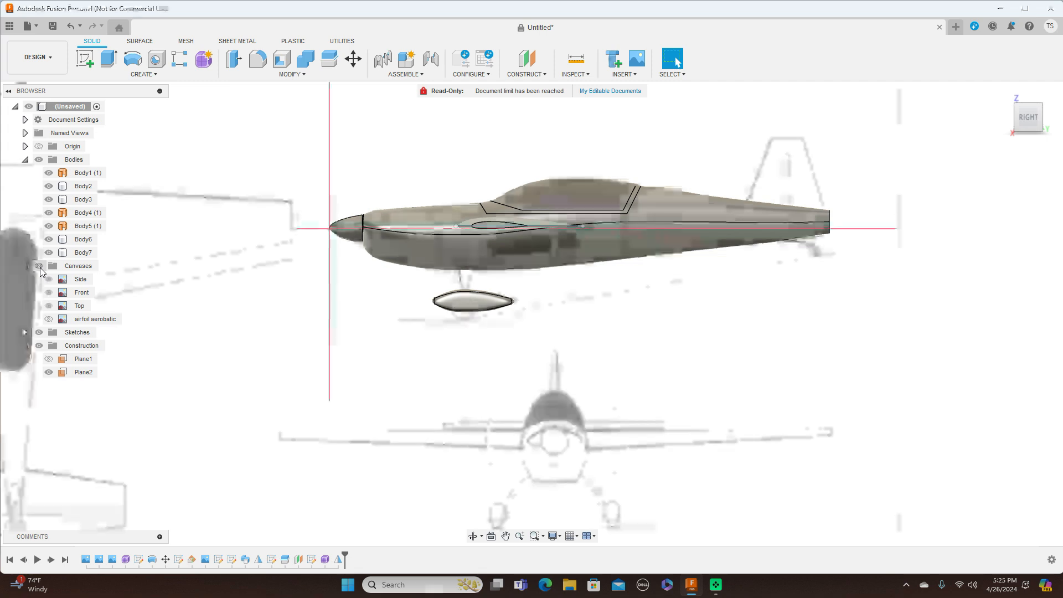
pyautogui.click(39, 159)
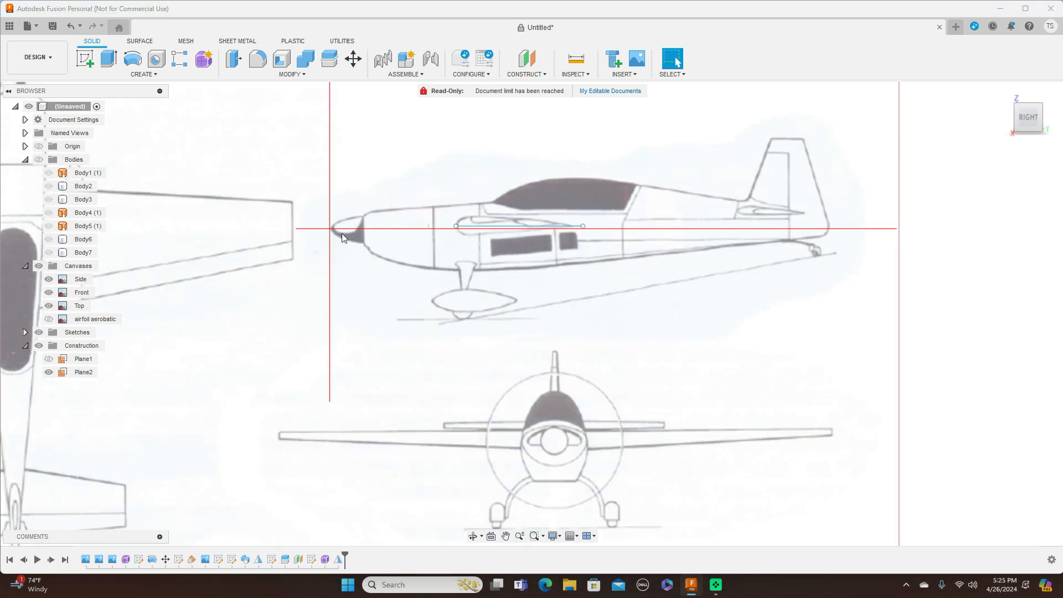
pyautogui.scroll(5, 721, 348)
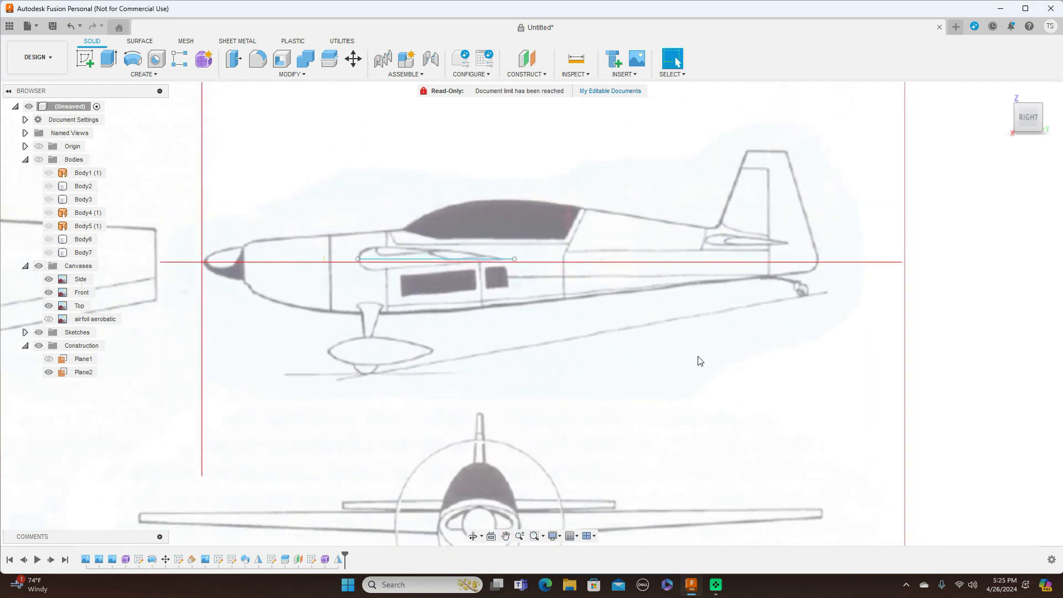
pyautogui.scroll(1, 700, 360)
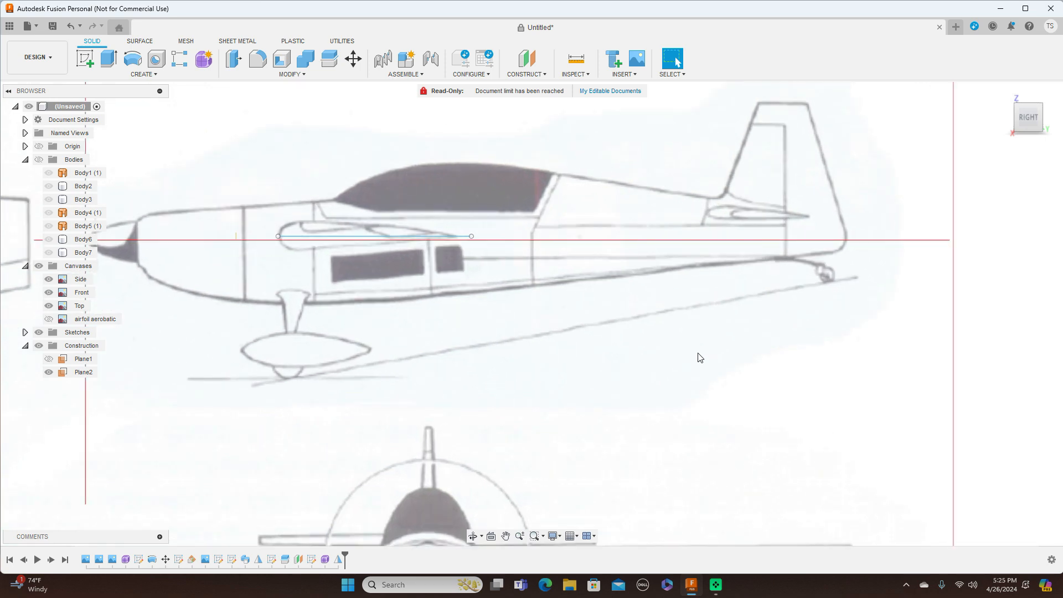
pyautogui.click(85, 59)
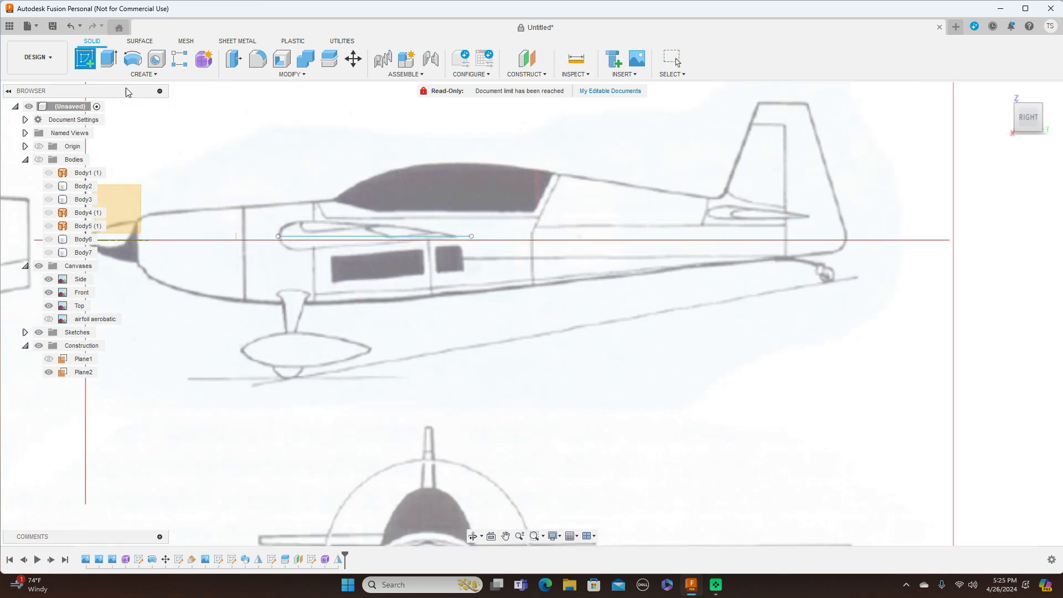
pyautogui.click(123, 195)
# Step: Draw a horizontal line under the rear fuselage toward the tail and finish the sketch
pyautogui.moveTo(841, 289); pyautogui.dragTo(382, 232, button='middle')
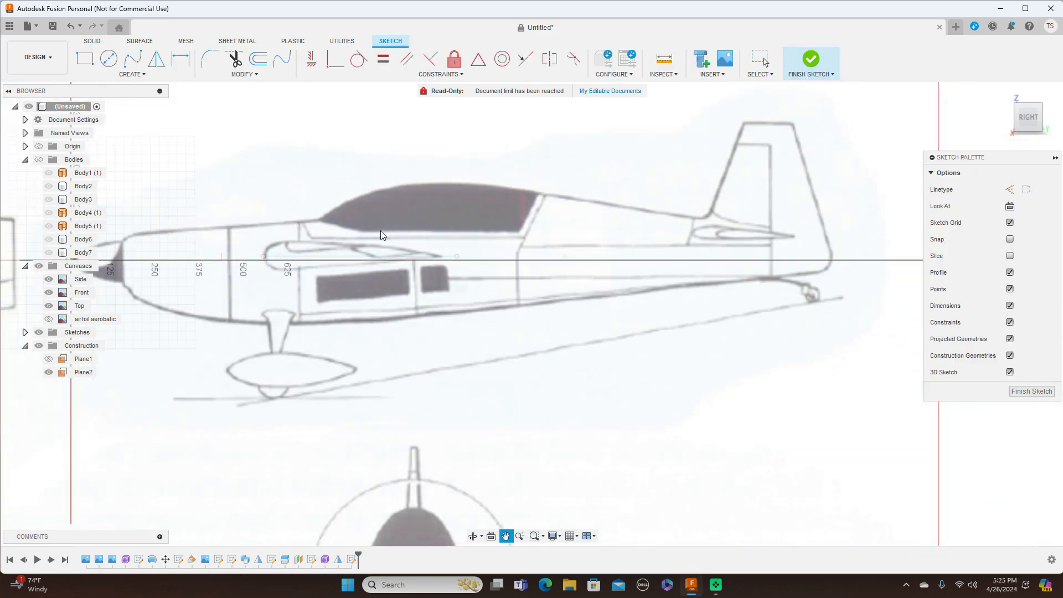
pyautogui.scroll(1, 798, 345)
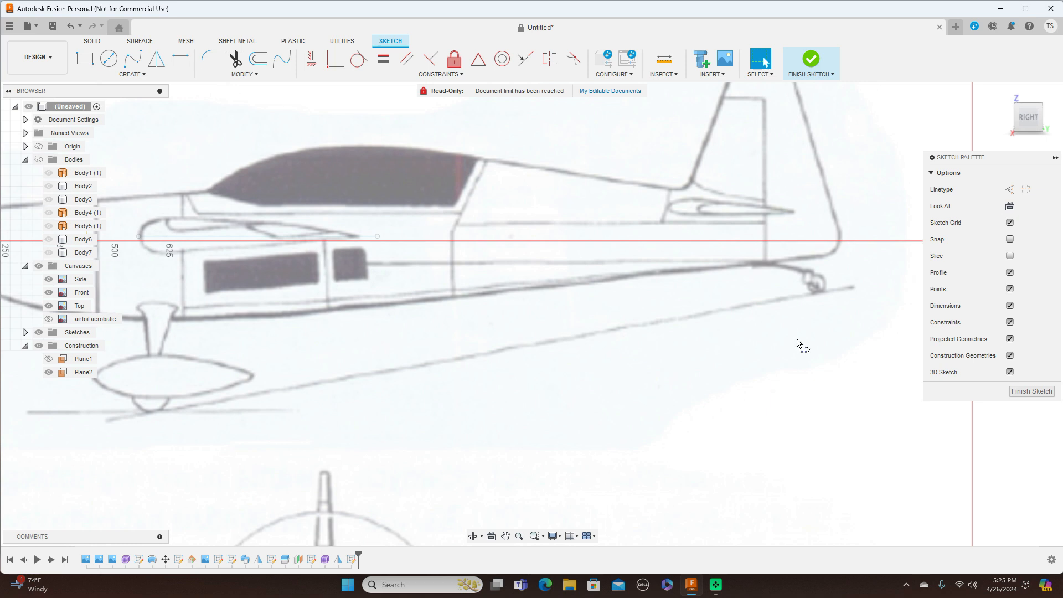
pyautogui.press('l')
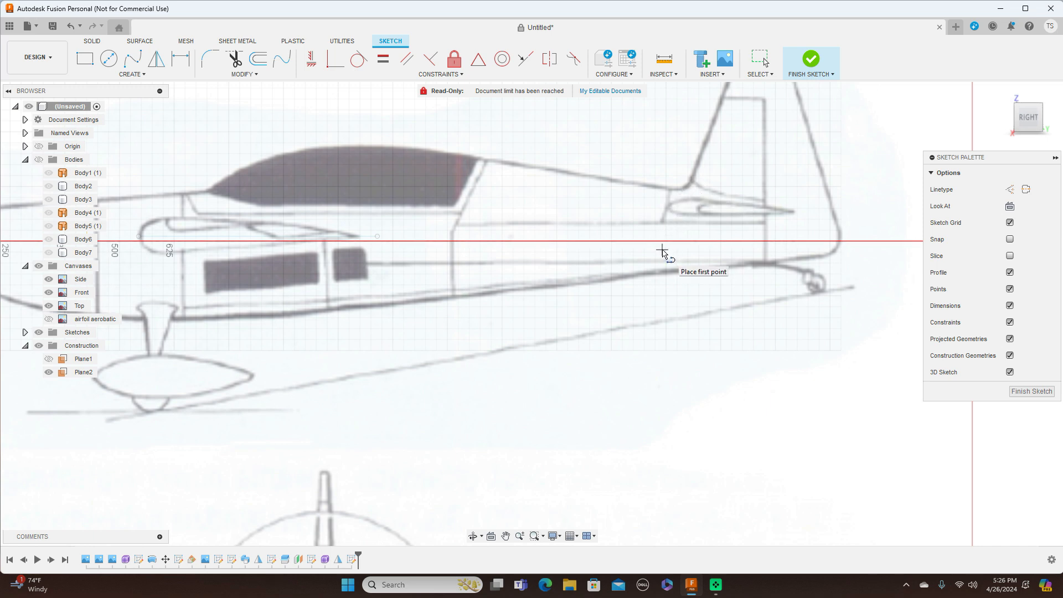
pyautogui.click(663, 250)
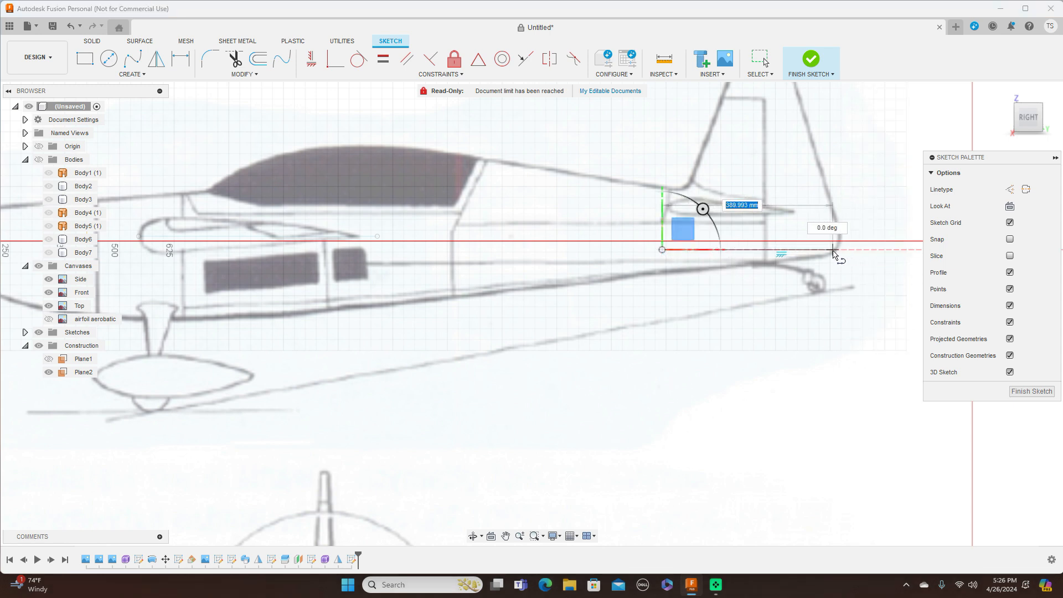
pyautogui.click(833, 251)
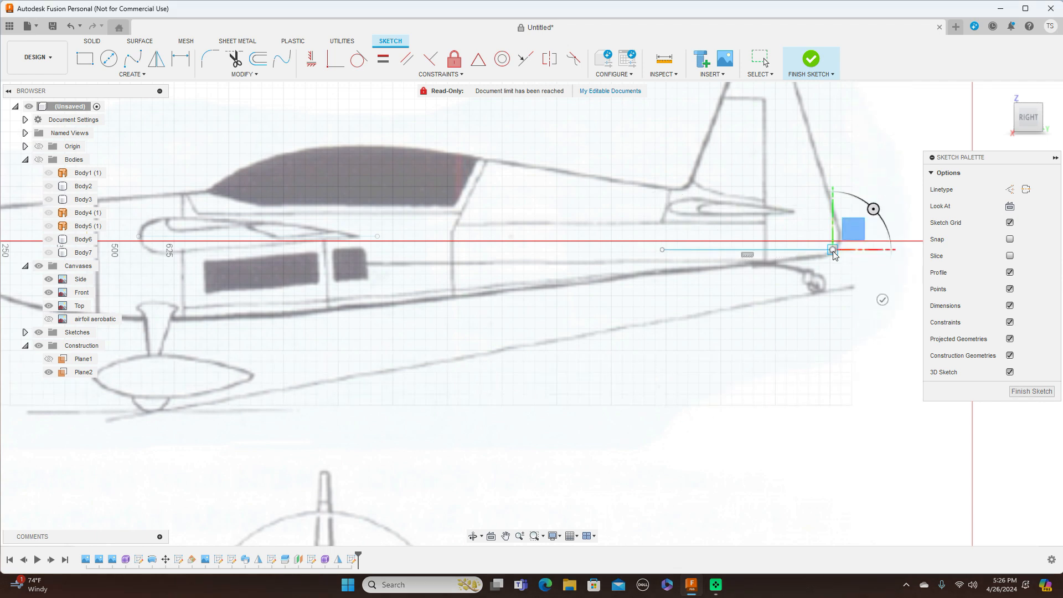
pyautogui.rightClick(832, 251)
pyautogui.click(869, 252)
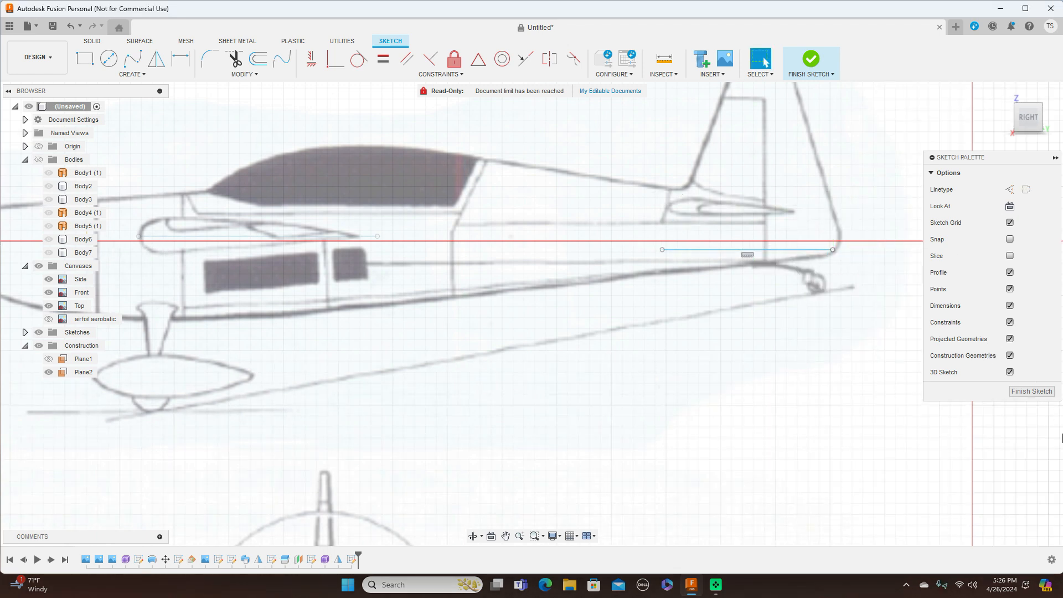
pyautogui.click(1031, 397)
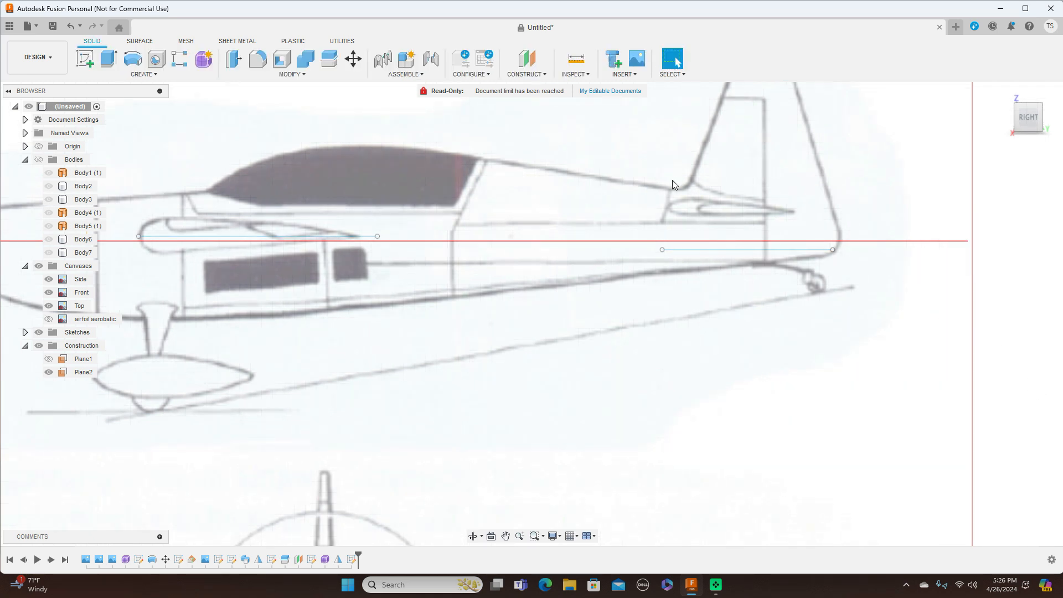
# Step: Create a Plane at Angle through the tail line at 0.0 degrees
pyautogui.click(527, 74)
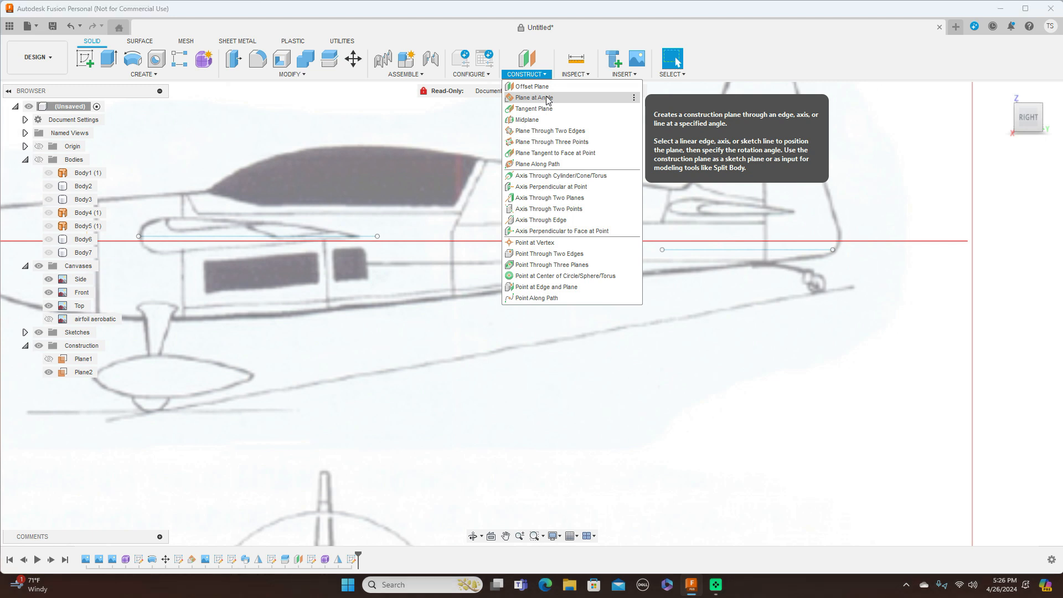
pyautogui.click(546, 98)
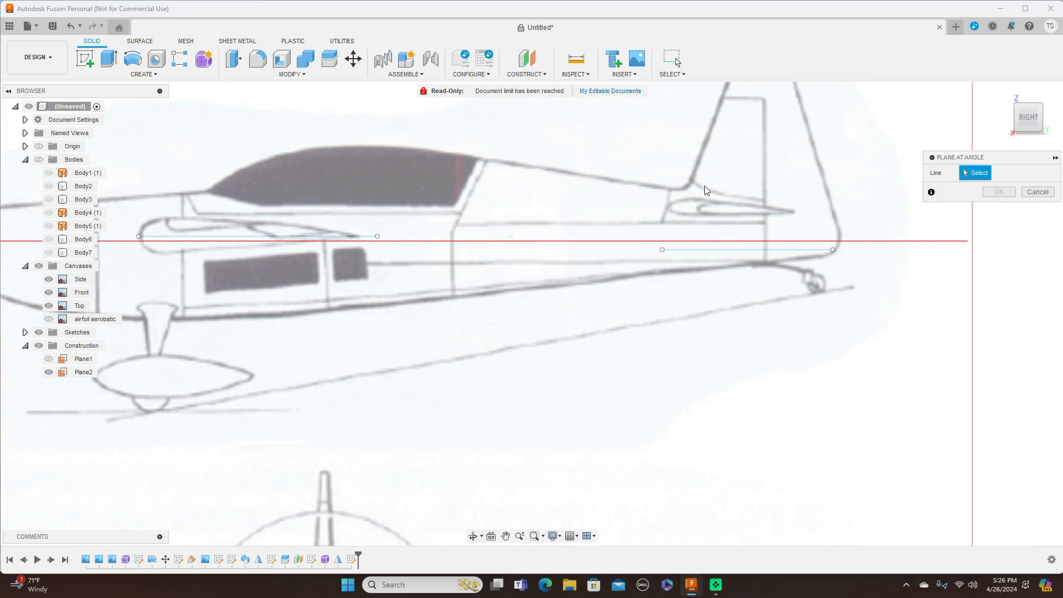
pyautogui.click(713, 250)
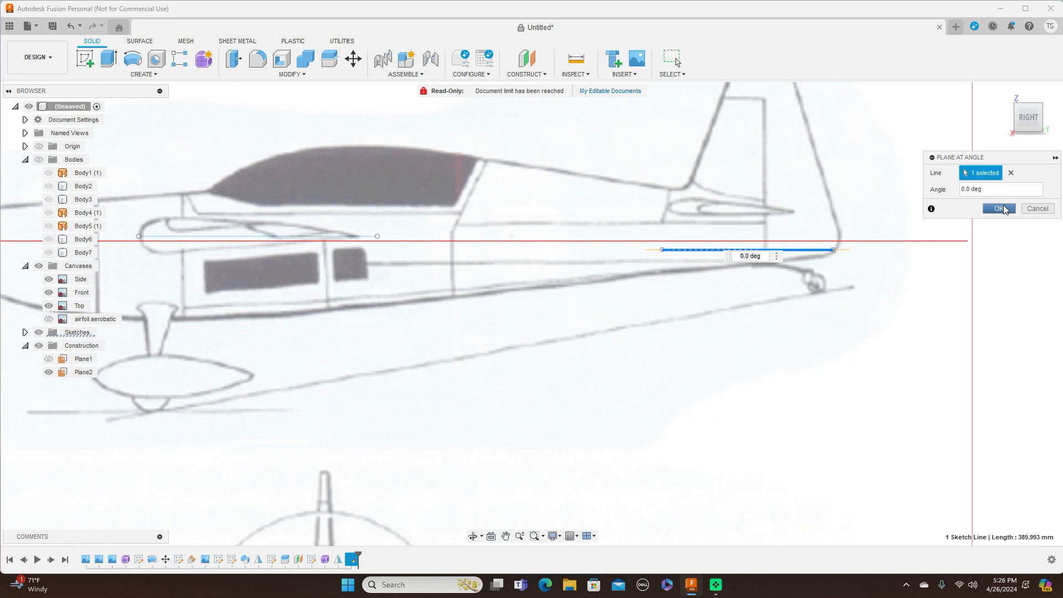
pyautogui.click(1000, 209)
pyautogui.click(1028, 99)
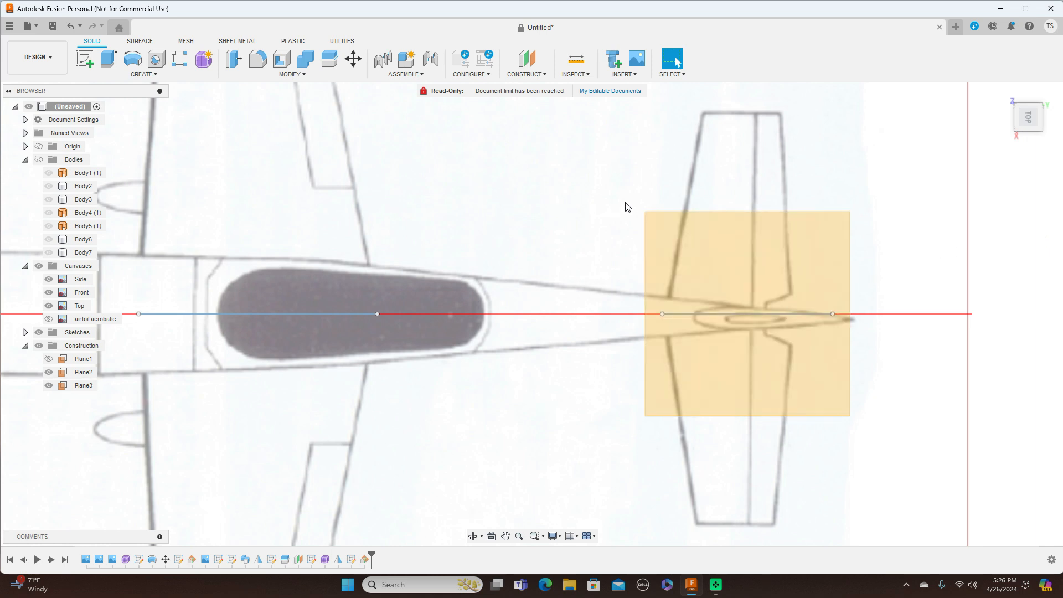
# Step: Start a sketch on Plane3 and frame the tail area of the top drawing
pyautogui.click(672, 237)
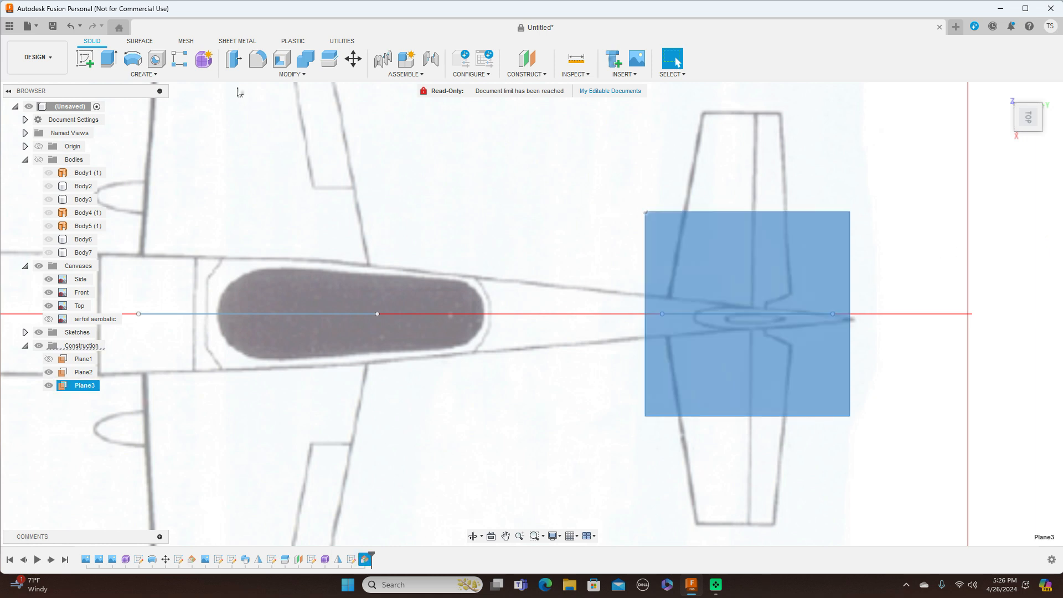
pyautogui.click(86, 59)
pyautogui.click(1059, 108)
pyautogui.moveTo(537, 171); pyautogui.dragTo(144, 176, button='middle')
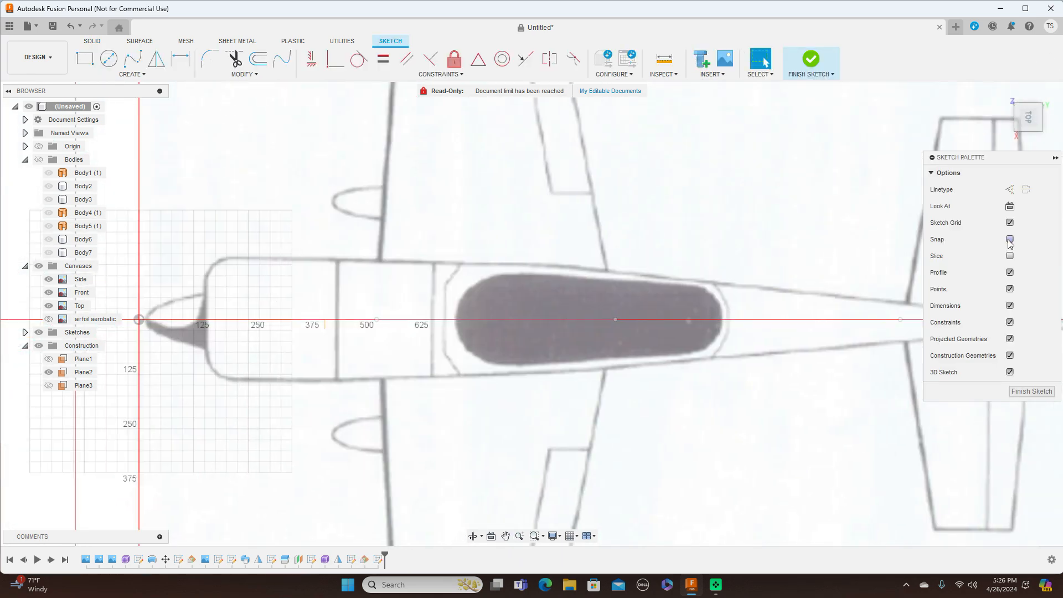
pyautogui.moveTo(907, 214); pyautogui.dragTo(624, 185, button='middle')
pyautogui.scroll(3, 711, 201)
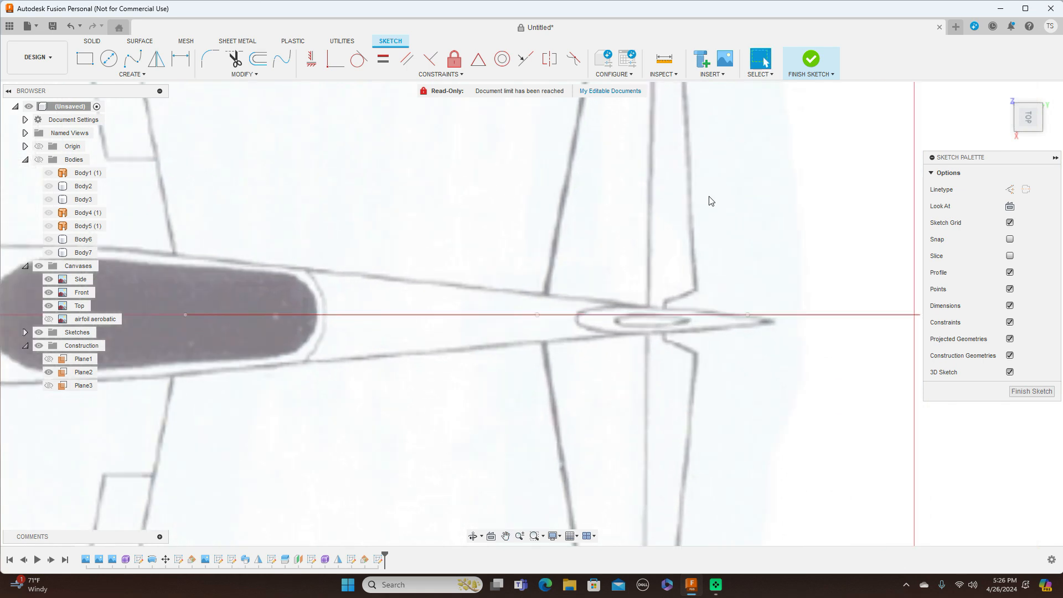
# Step: Begin a fit-point spline at the centre axis along the fin's upper outline
pyautogui.click(137, 61)
pyautogui.click(537, 314)
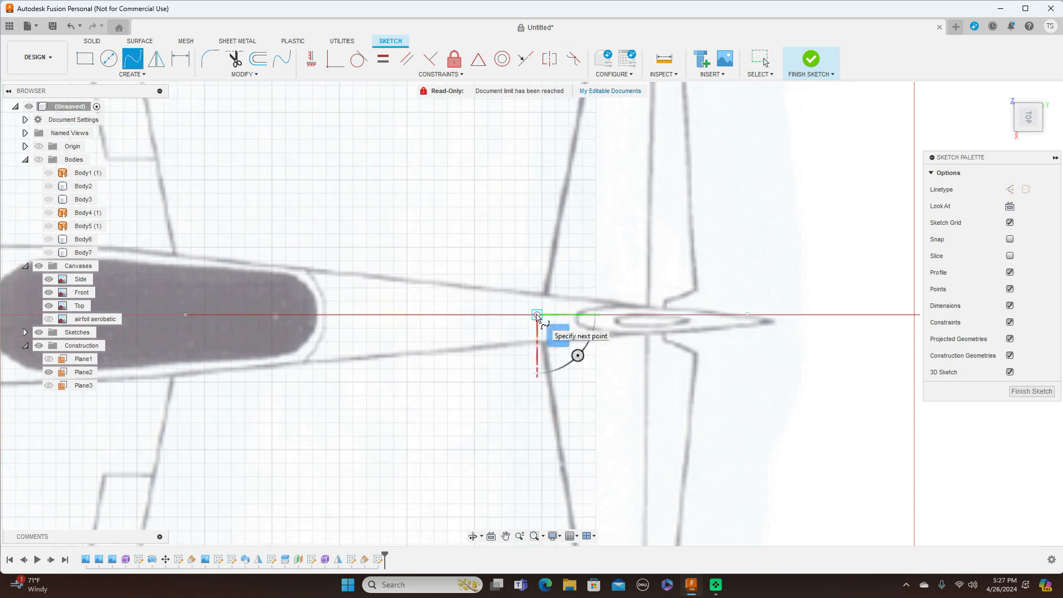
pyautogui.scroll(3, 537, 316)
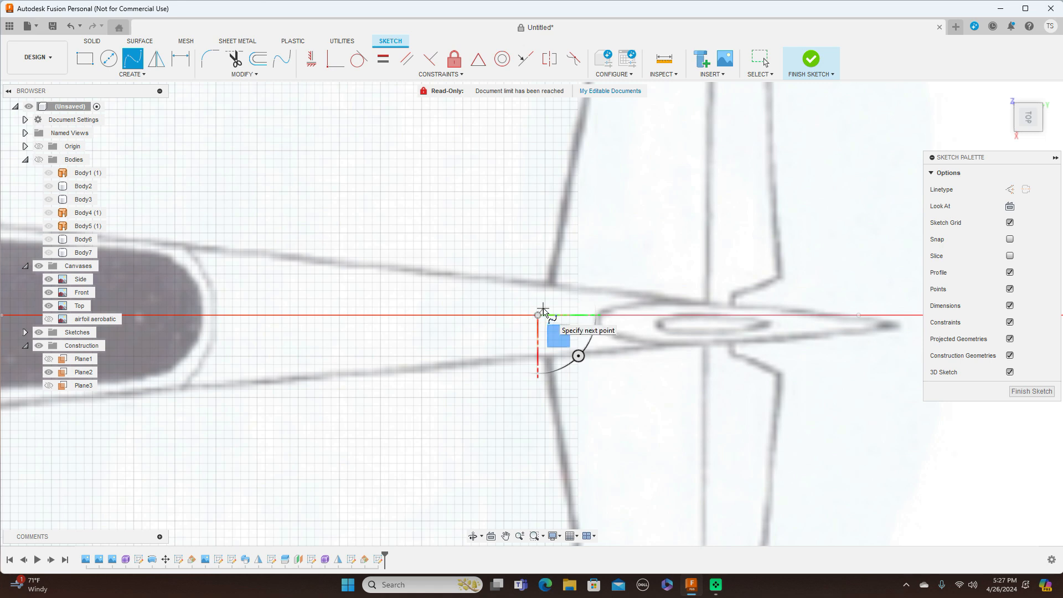
pyautogui.scroll(2, 540, 310)
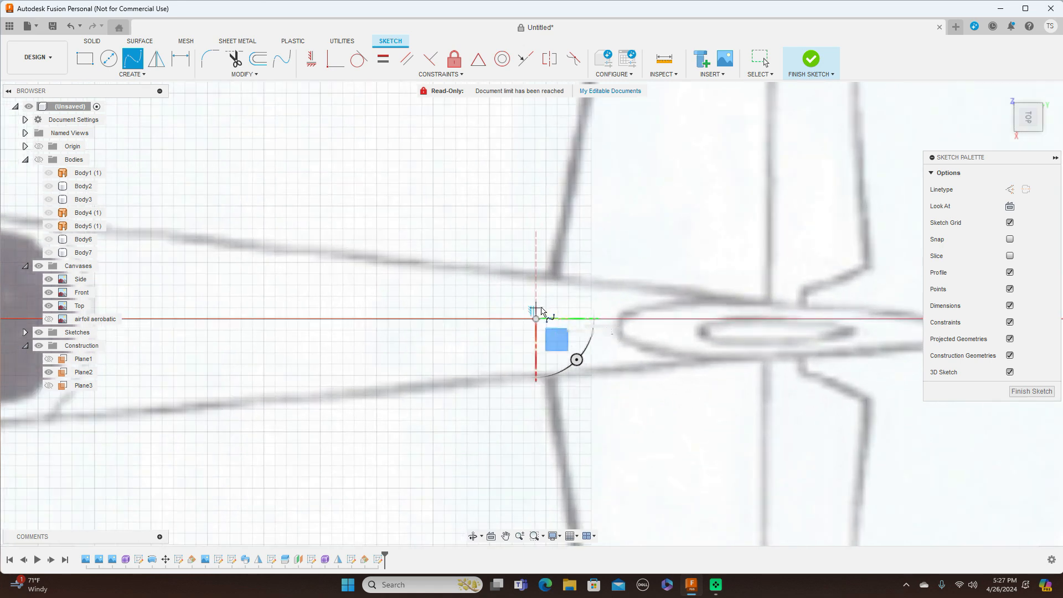
pyautogui.scroll(1, 543, 308)
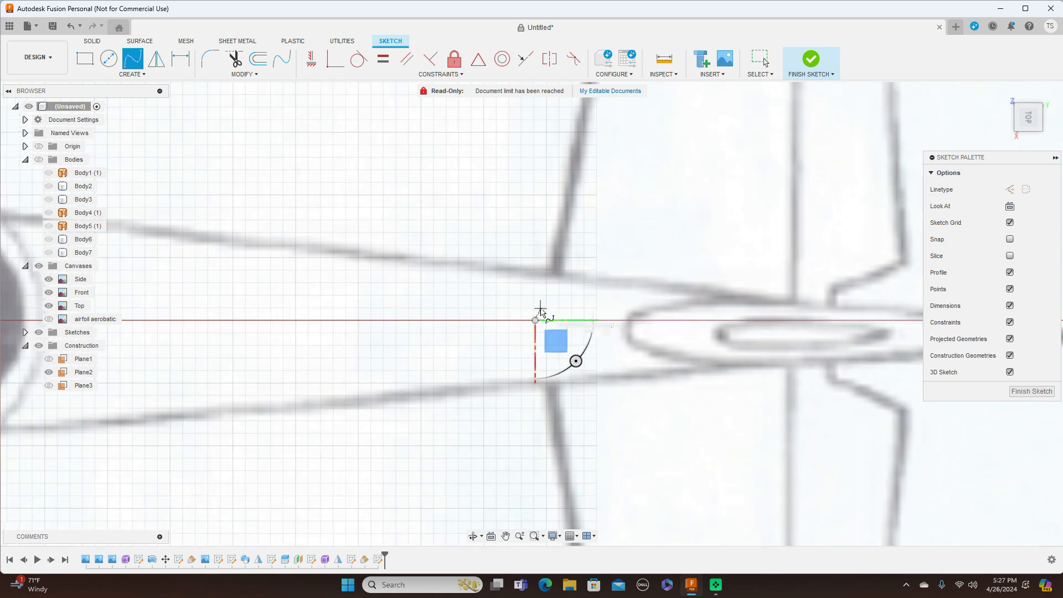
pyautogui.click(541, 310)
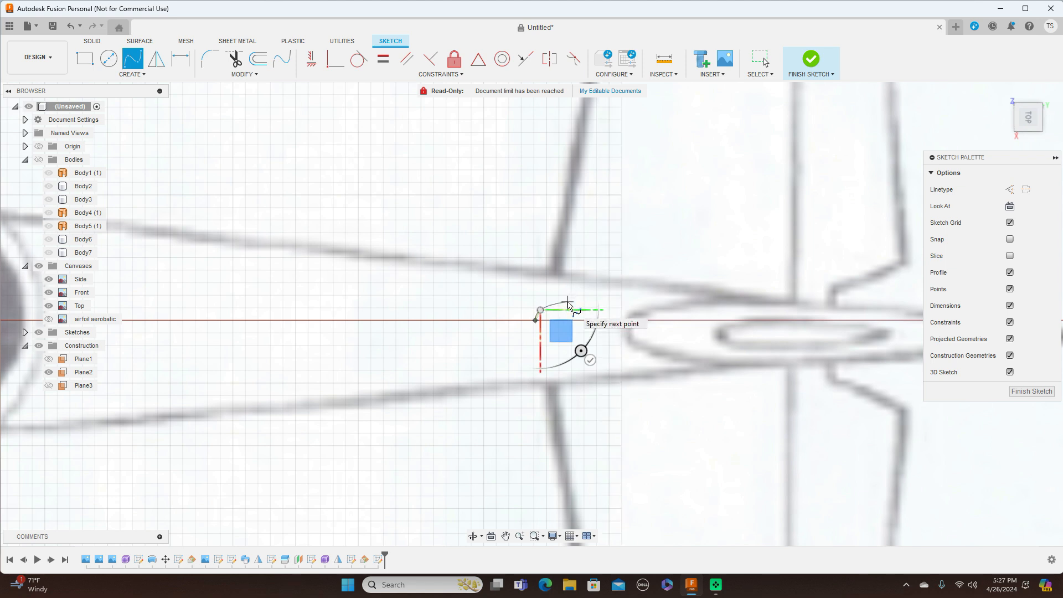
pyautogui.click(568, 303)
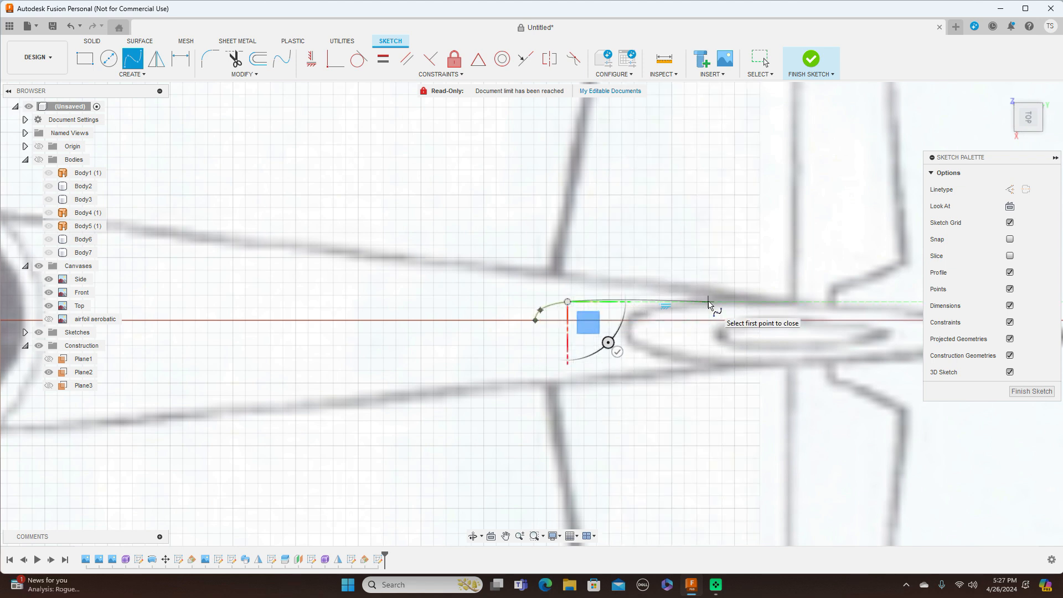
pyautogui.click(691, 300)
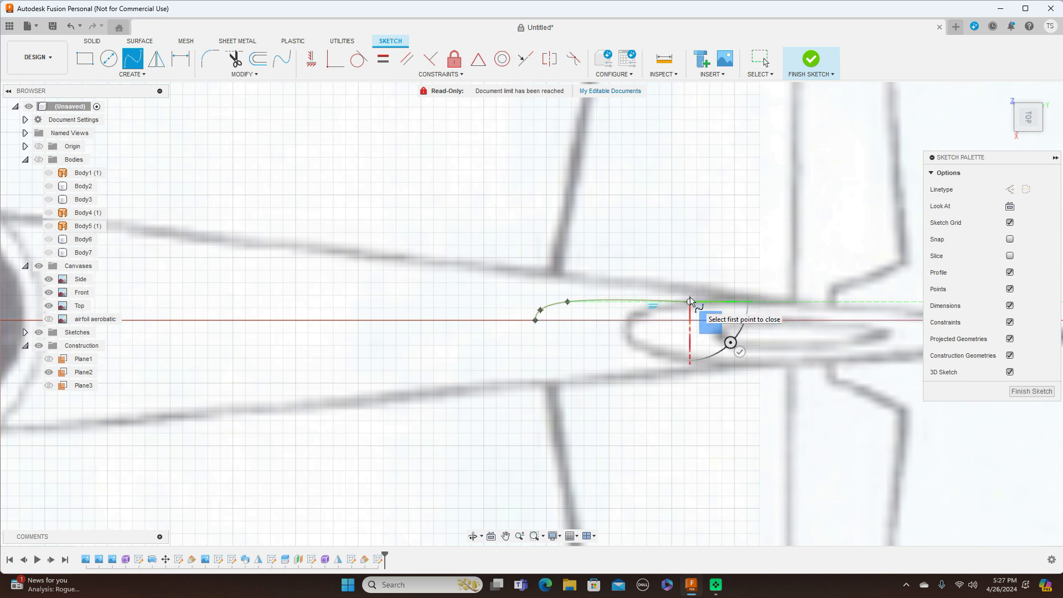
# Step: End the upper fin spline at the trailing edge and pick a fit point to adjust
pyautogui.scroll(-1, 692, 300)
pyautogui.moveTo(693, 300); pyautogui.dragTo(509, 290, button='middle')
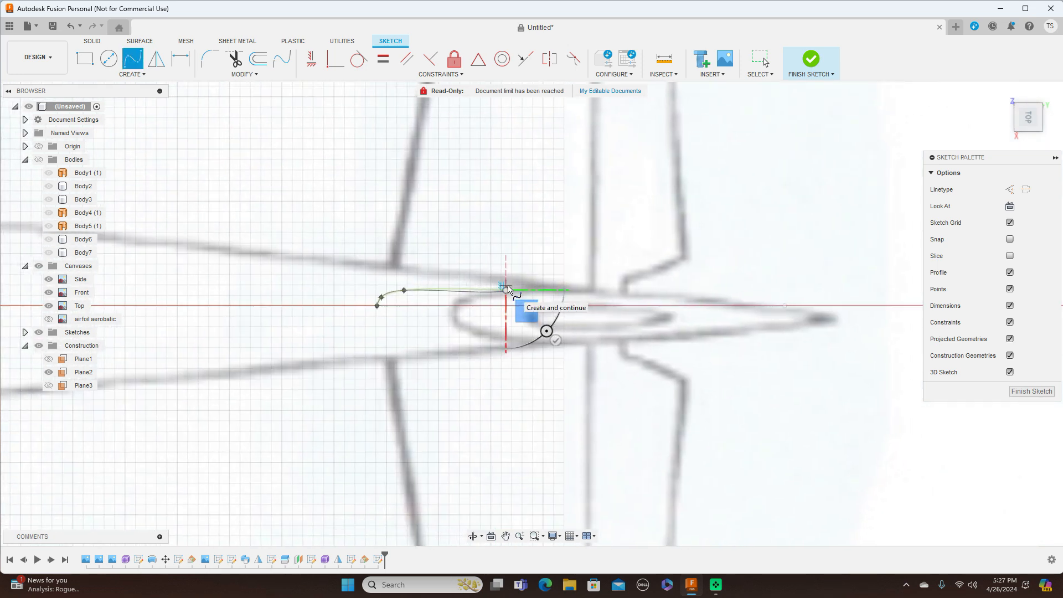
pyautogui.click(703, 298)
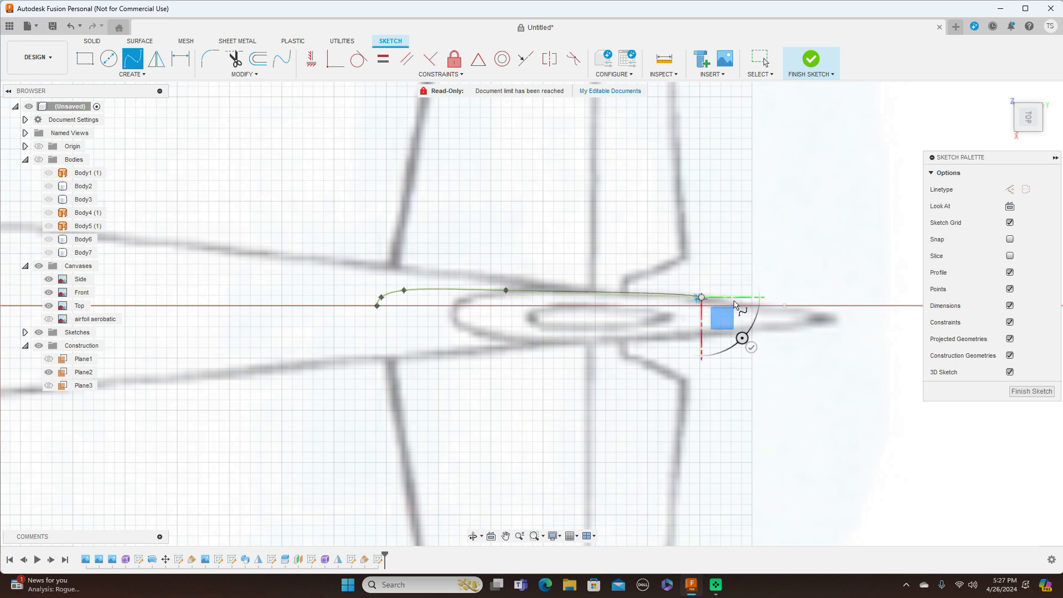
pyautogui.rightClick(786, 306)
pyautogui.click(820, 305)
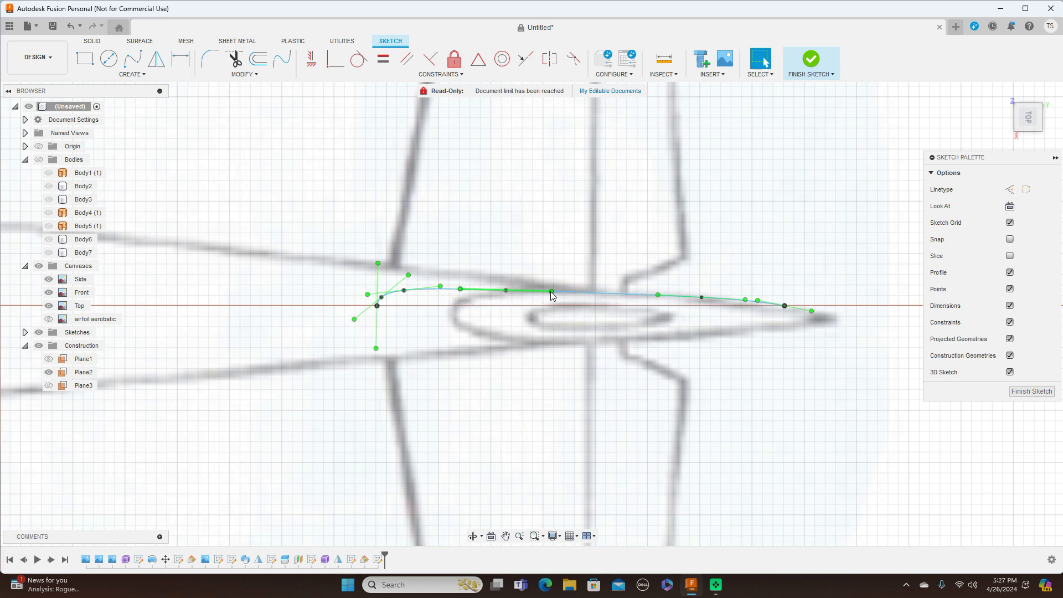
pyautogui.click(702, 299)
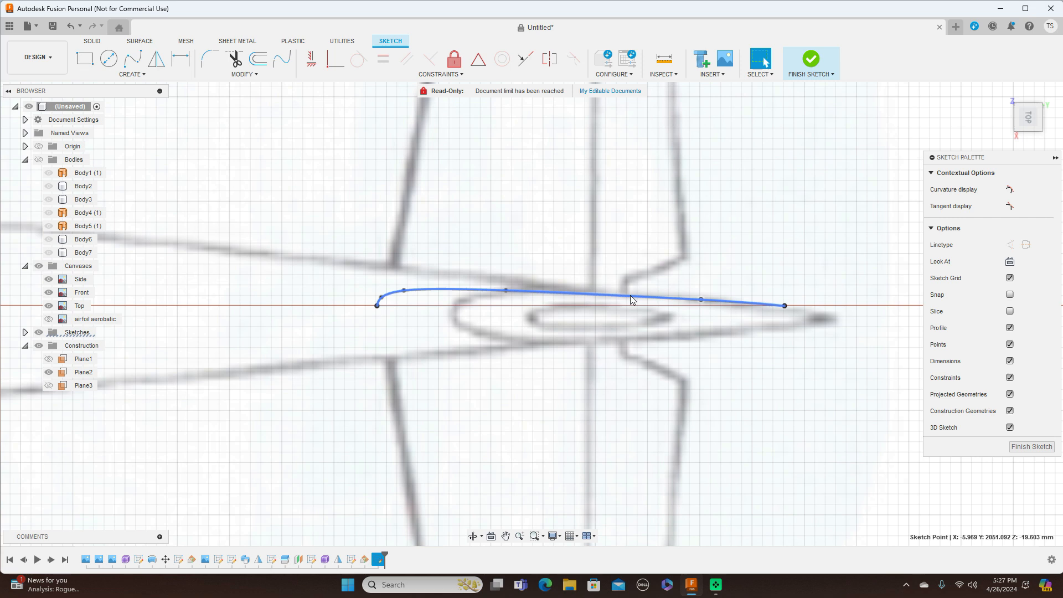
pyautogui.press('l')
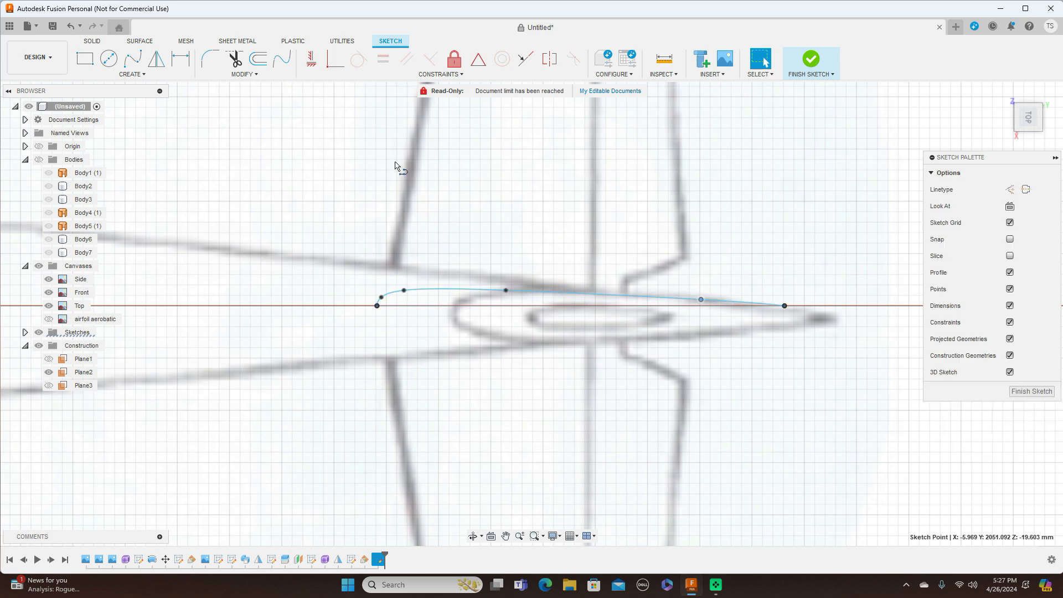
# Step: Draw a straight chord line from the airfoil's leading edge to its trailing edge
pyautogui.click(377, 305)
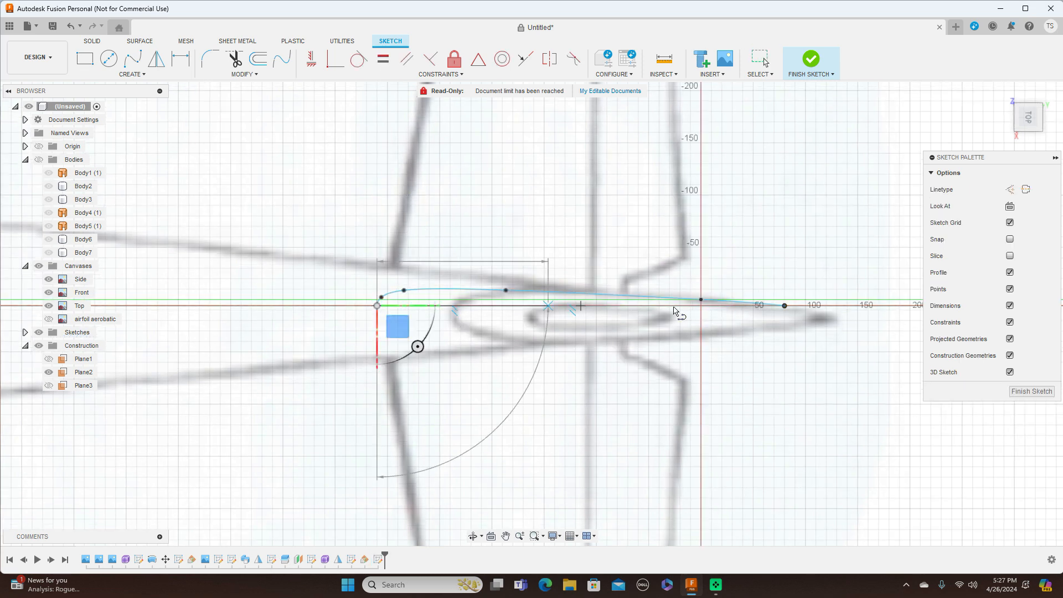
pyautogui.click(785, 306)
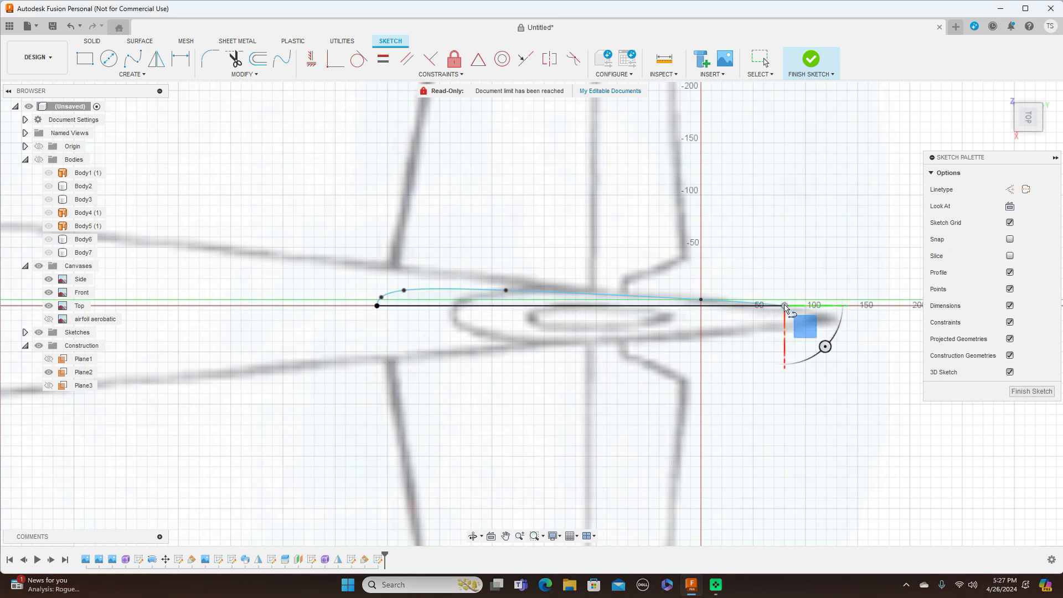
pyautogui.rightClick(785, 307)
pyautogui.click(819, 305)
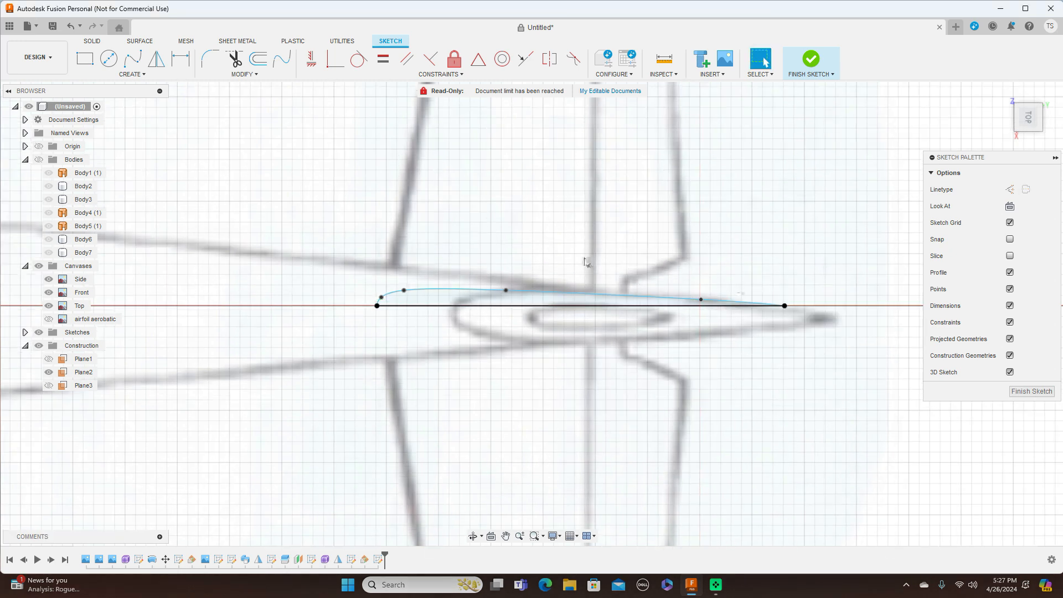
# Step: Mirror the upper curve across the chord line to create the lower airfoil curve
pyautogui.click(157, 60)
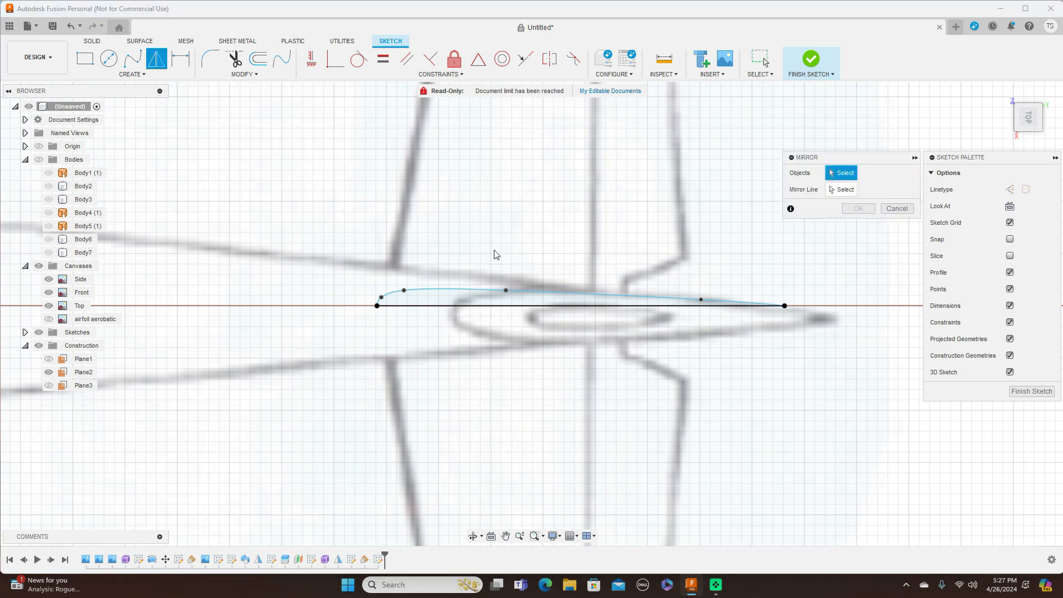
pyautogui.click(446, 290)
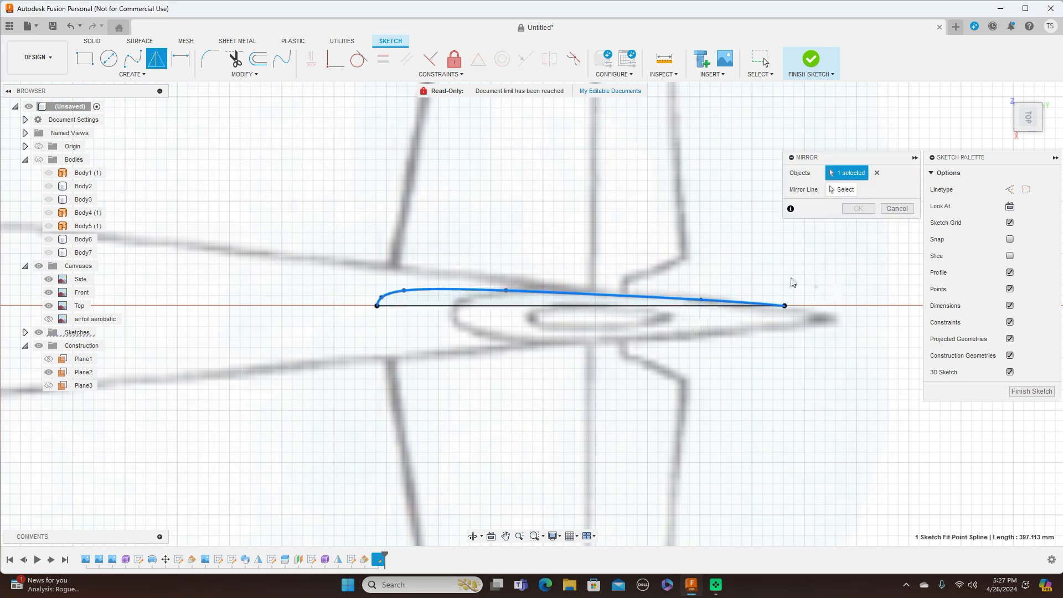
pyautogui.click(857, 194)
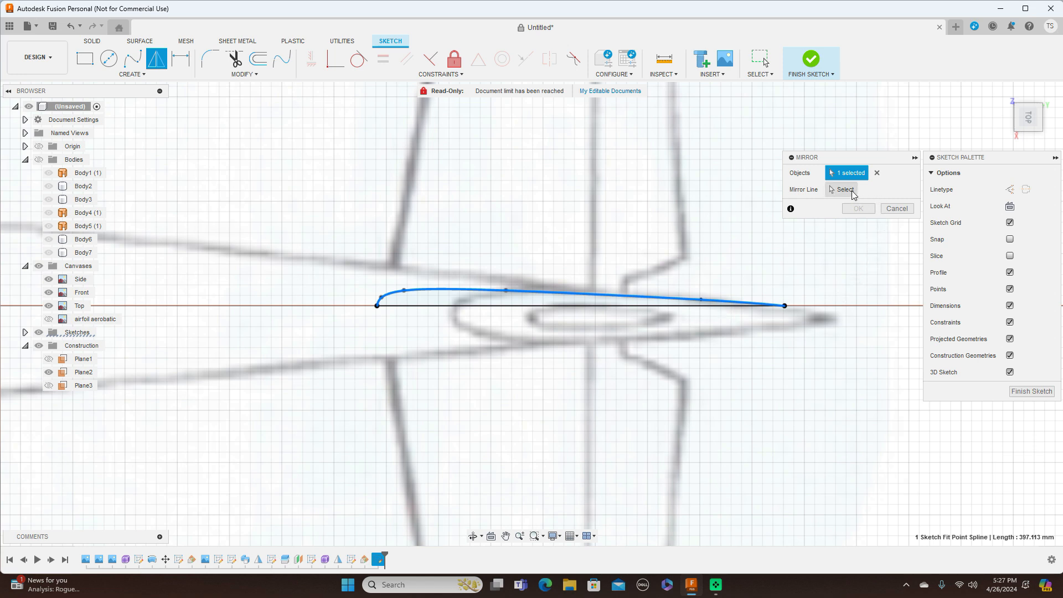
pyautogui.click(533, 307)
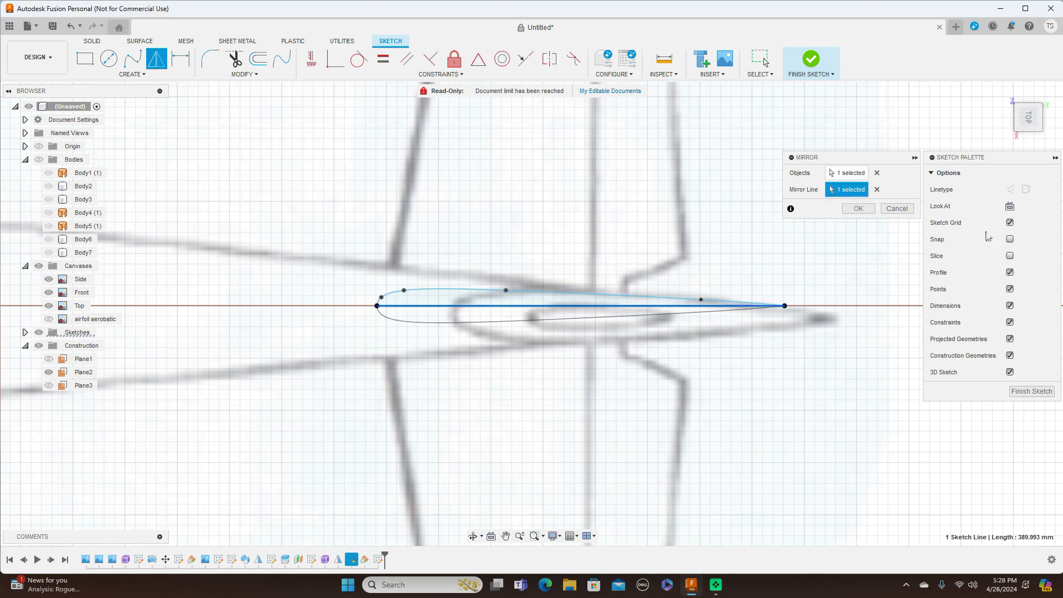
pyautogui.click(858, 209)
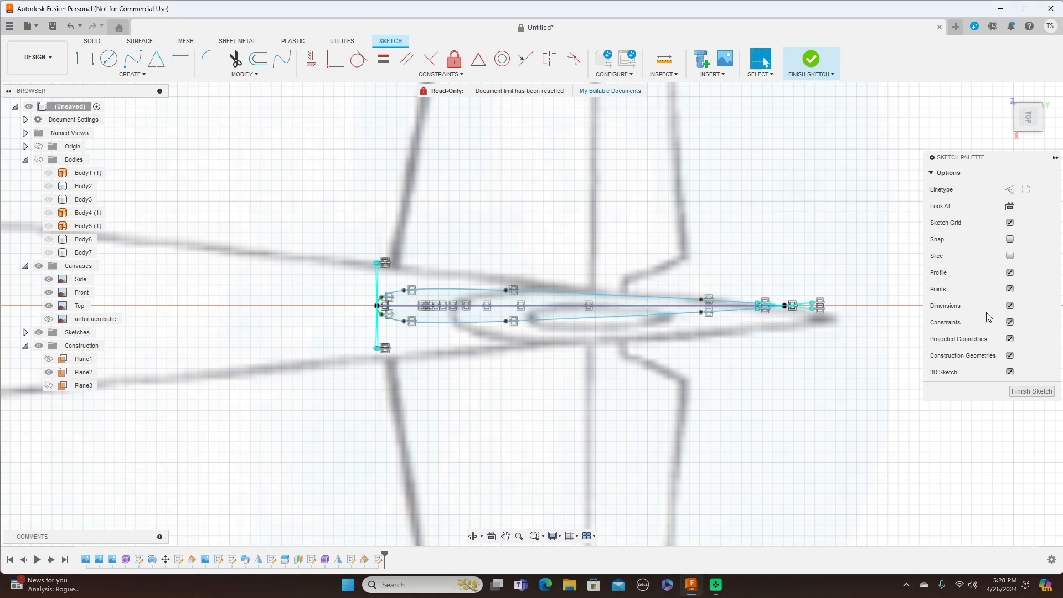
# Step: Finish the fin airfoil sketch and turn the model to the right side view
pyautogui.click(1031, 392)
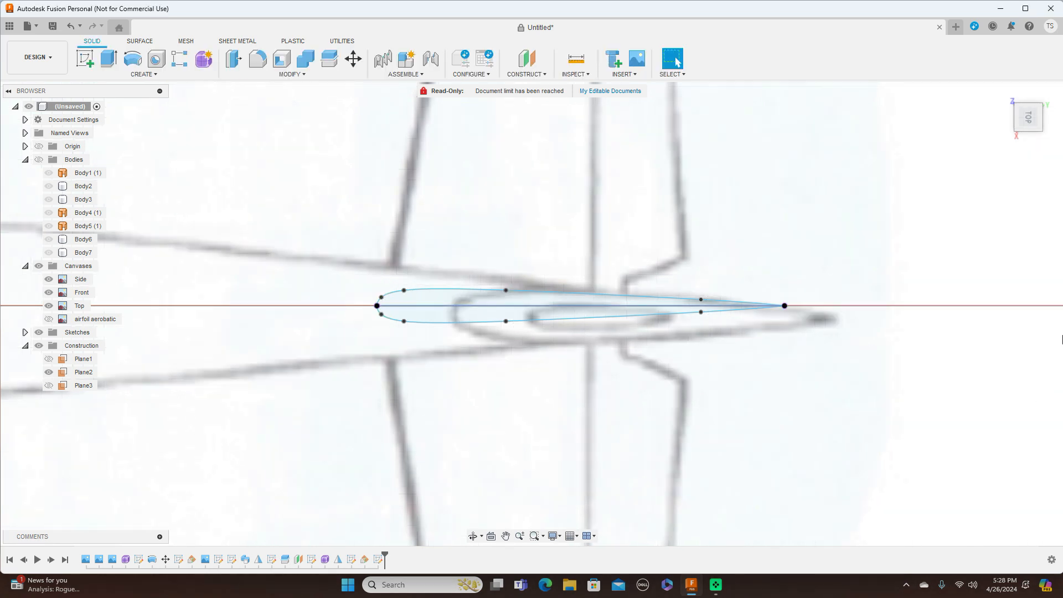
pyautogui.click(1027, 137)
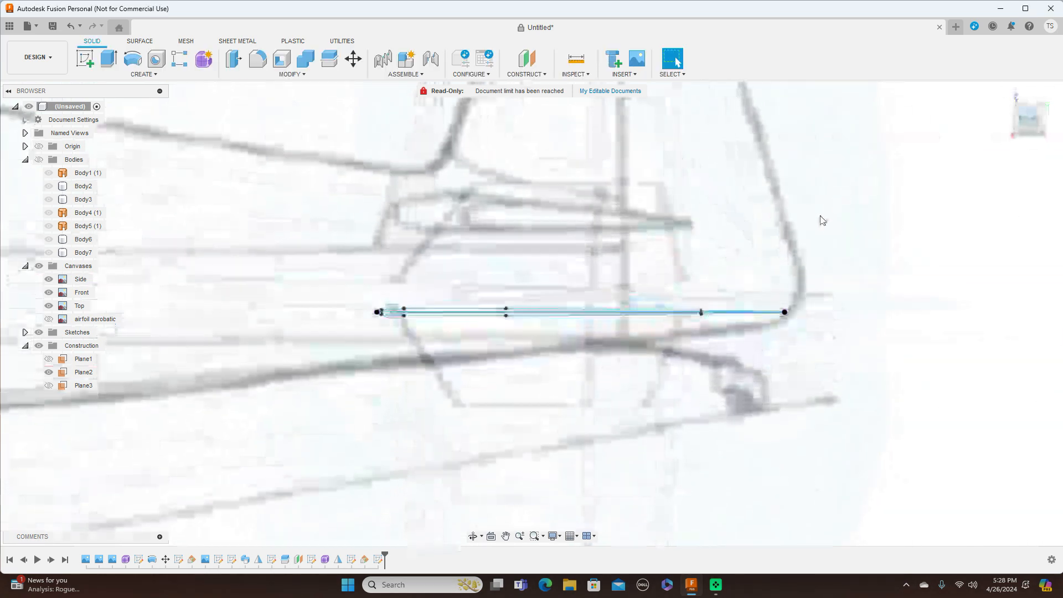
pyautogui.scroll(-4, 873, 309)
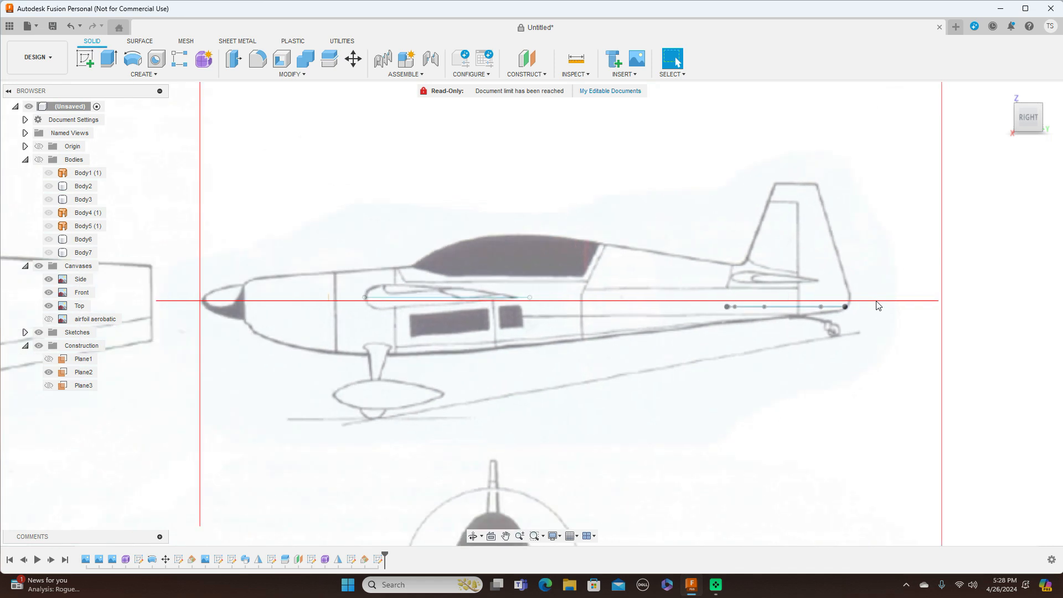
# Step: Start a new sketch on the origin side plane, framed on the tail, with the Line tool
pyautogui.click(85, 59)
pyautogui.click(241, 265)
pyautogui.moveTo(685, 197); pyautogui.dragTo(125, 144, button='middle')
pyautogui.scroll(5, 384, 170)
pyautogui.scroll(1, 498, 180)
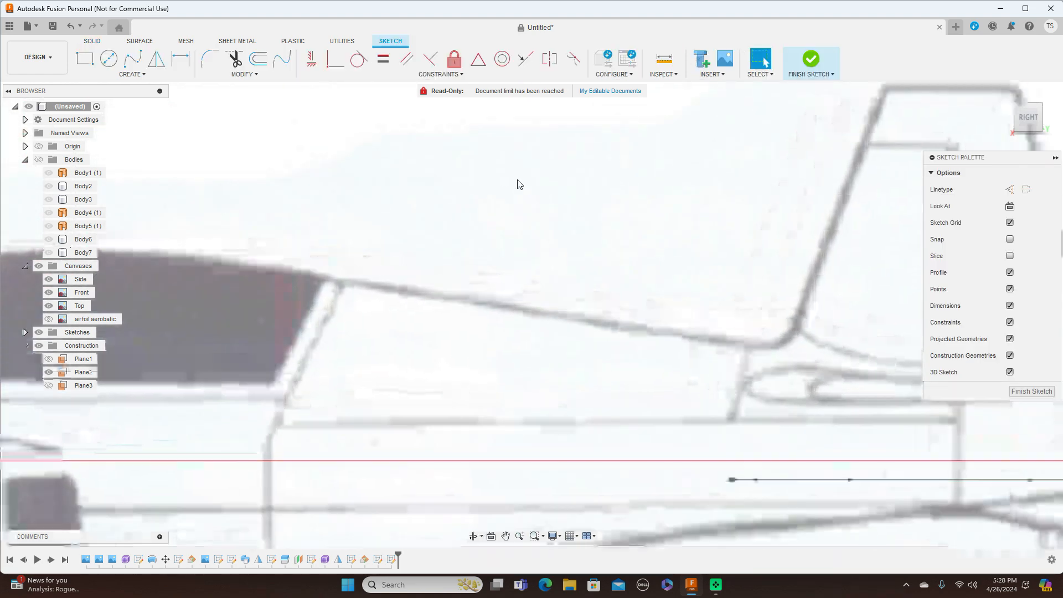
pyautogui.scroll(3, 643, 206)
pyautogui.scroll(3, 647, 206)
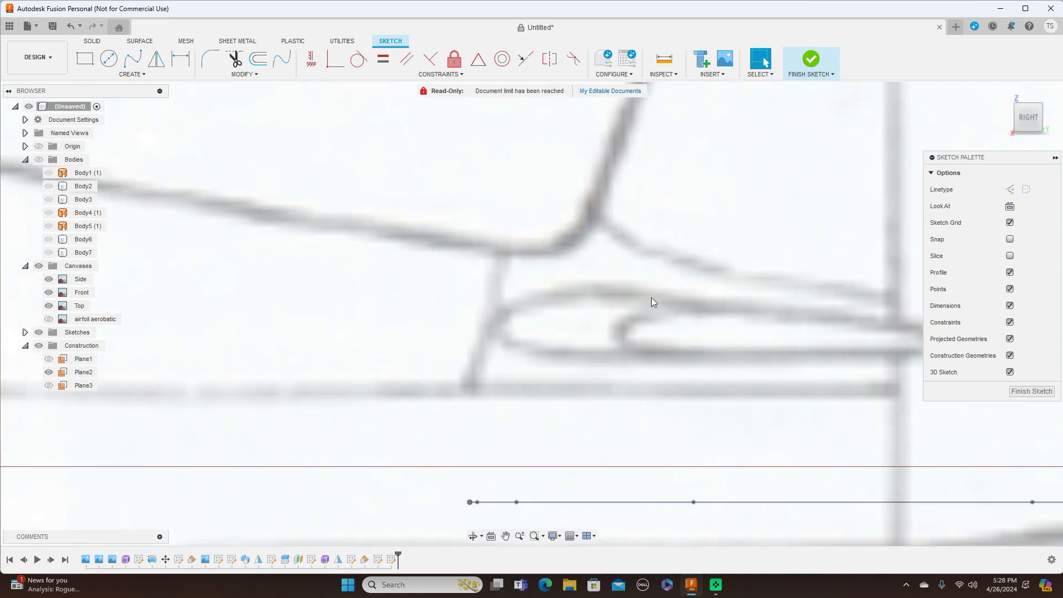
pyautogui.moveTo(651, 298); pyautogui.dragTo(525, 206, button='middle')
pyautogui.scroll(-1, 566, 233)
pyautogui.scroll(1, 567, 237)
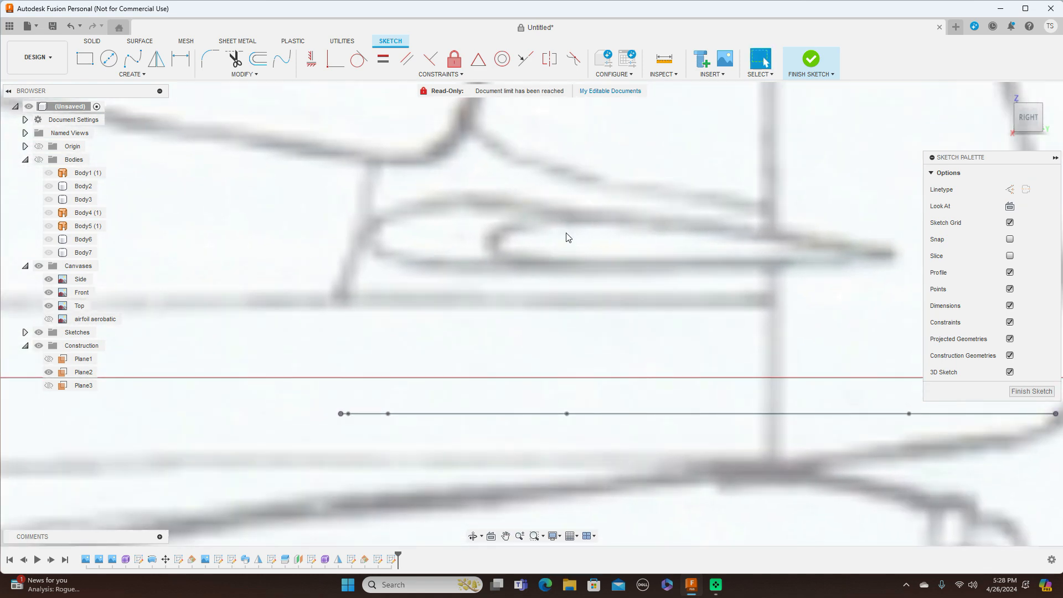
pyautogui.press('l')
# Step: Draw the fin's leading-edge line from its root up to the top front corner
pyautogui.click(341, 415)
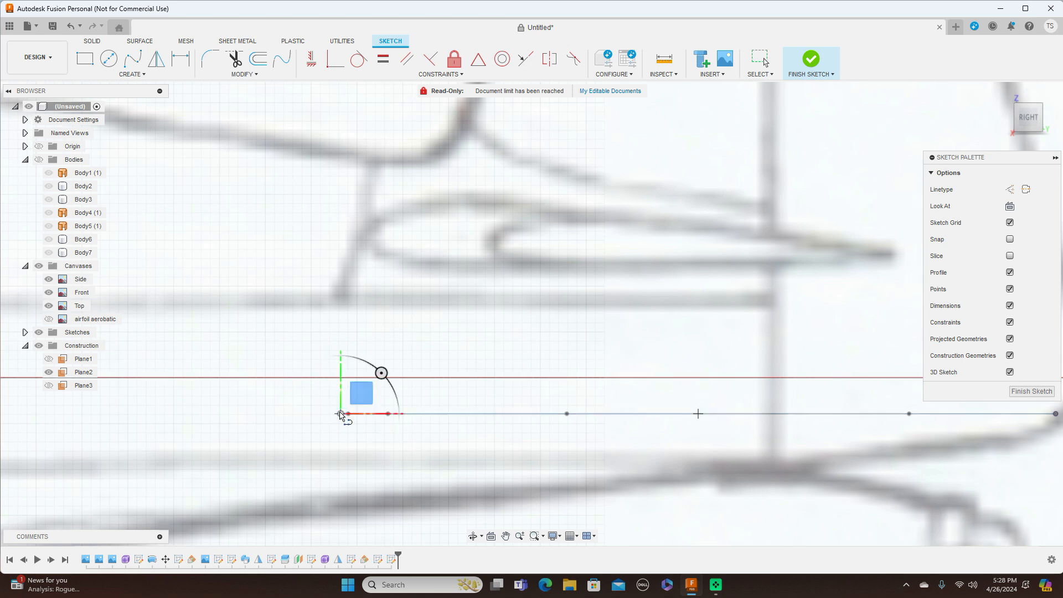
pyautogui.scroll(-5, 340, 413)
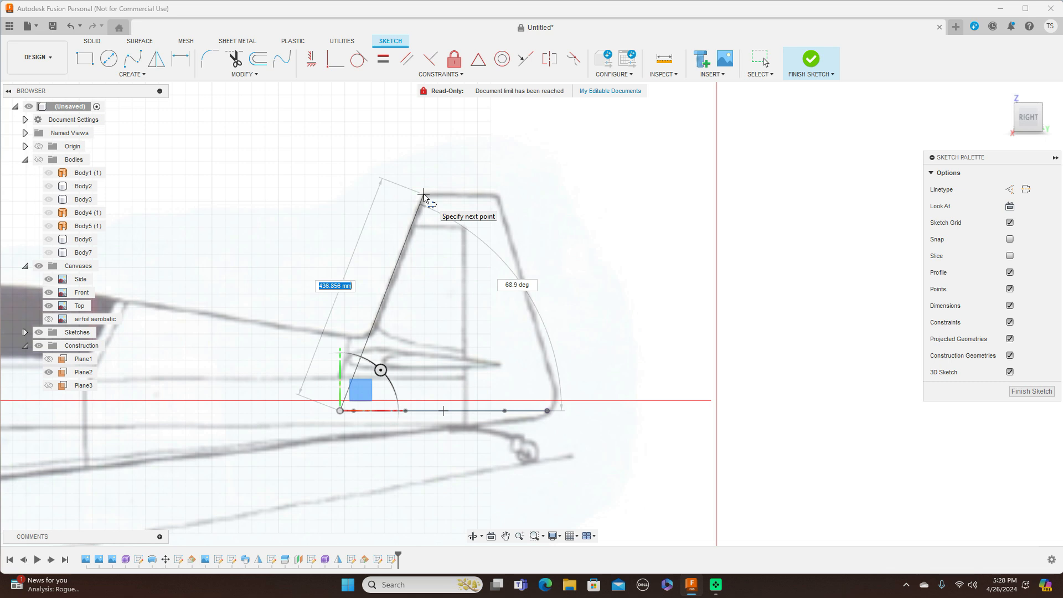
pyautogui.click(423, 195)
pyautogui.rightClick(450, 201)
pyautogui.click(457, 201)
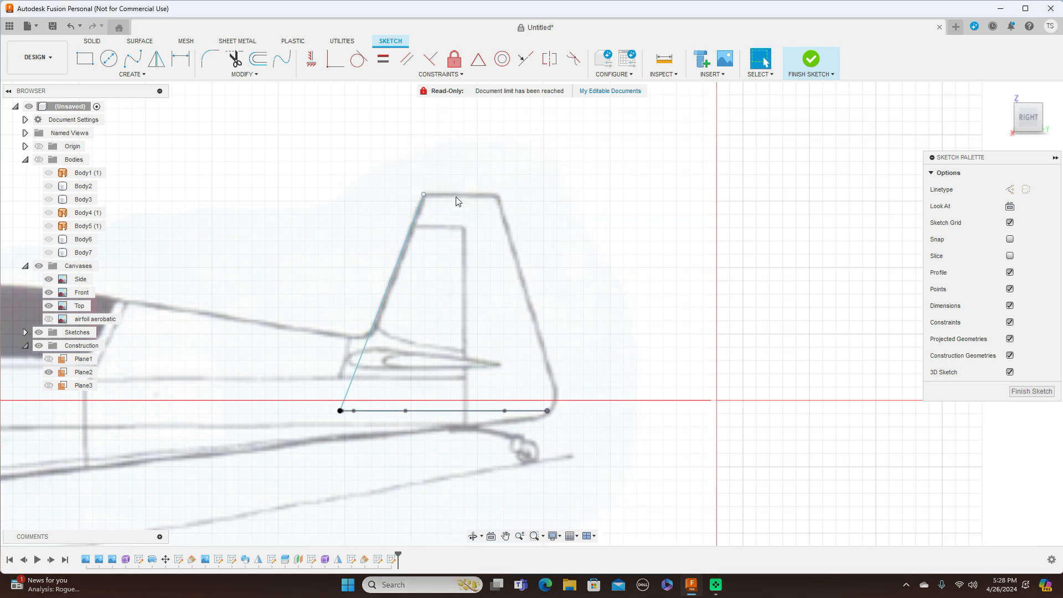
pyautogui.scroll(3, 591, 413)
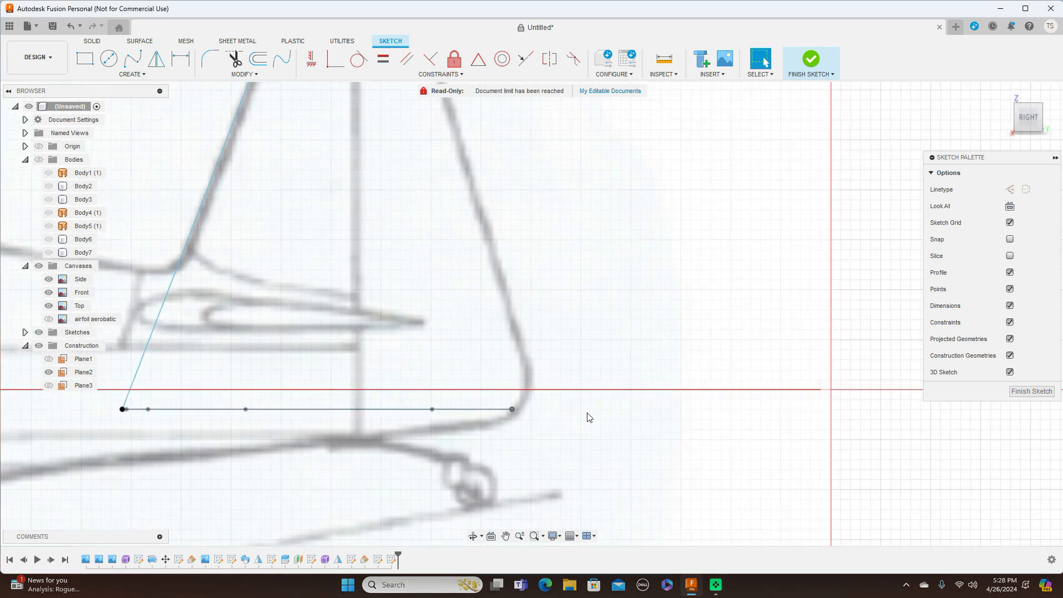
pyautogui.scroll(1, 589, 418)
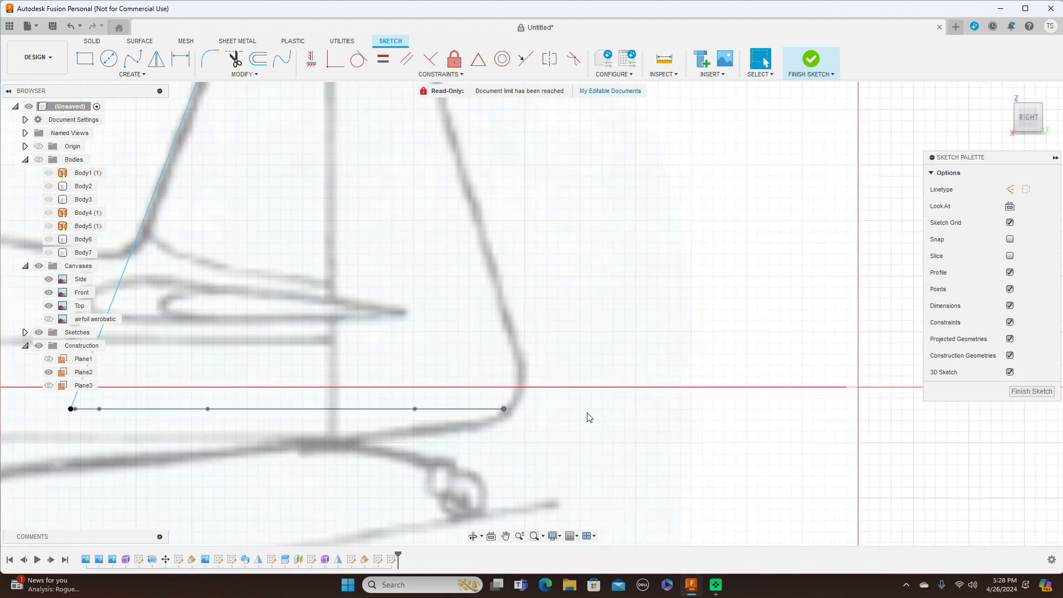
pyautogui.scroll(-1, 589, 418)
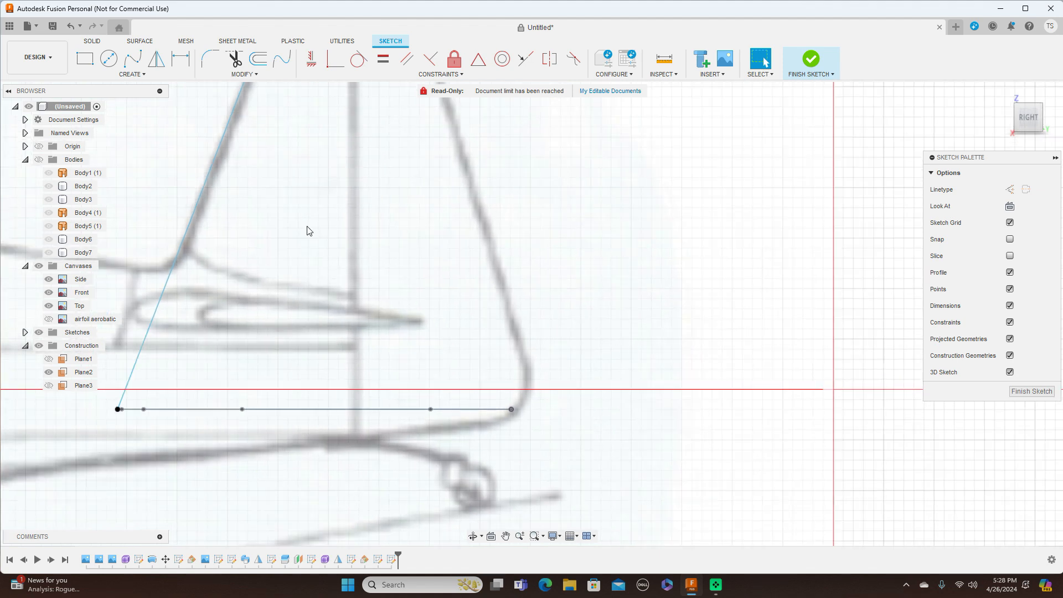
# Step: Trace the fin's trailing edge and tip with a spline, then finish the sketch
pyautogui.click(133, 60)
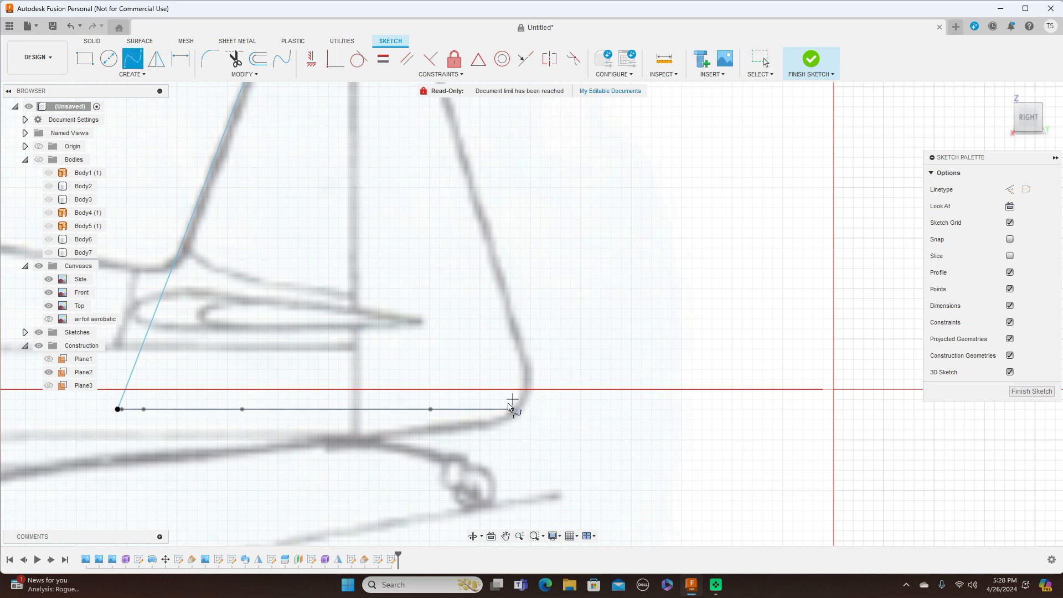
pyautogui.click(510, 409)
pyautogui.scroll(3, 526, 393)
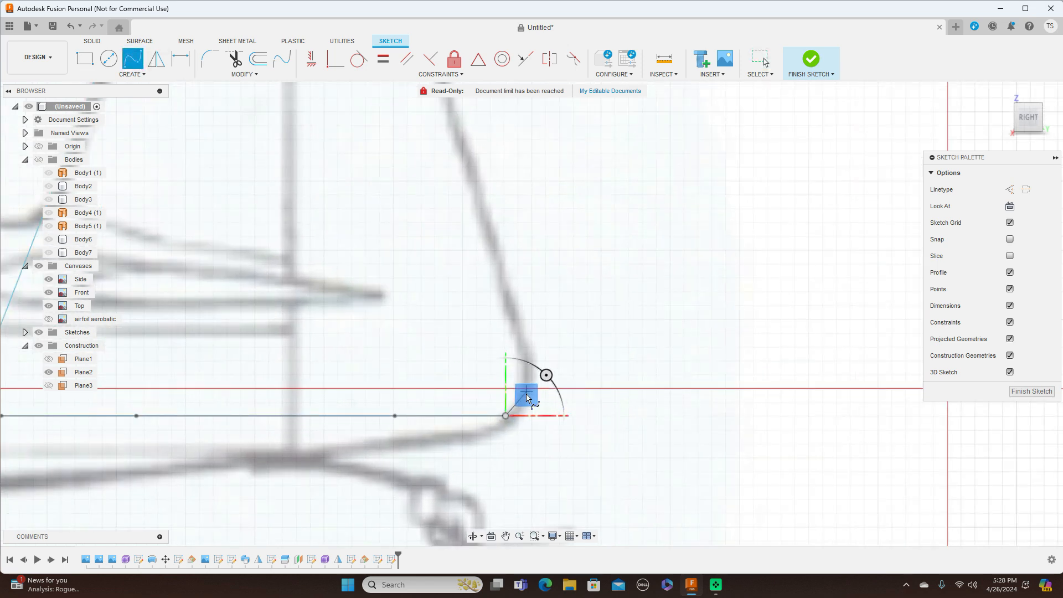
pyautogui.click(525, 395)
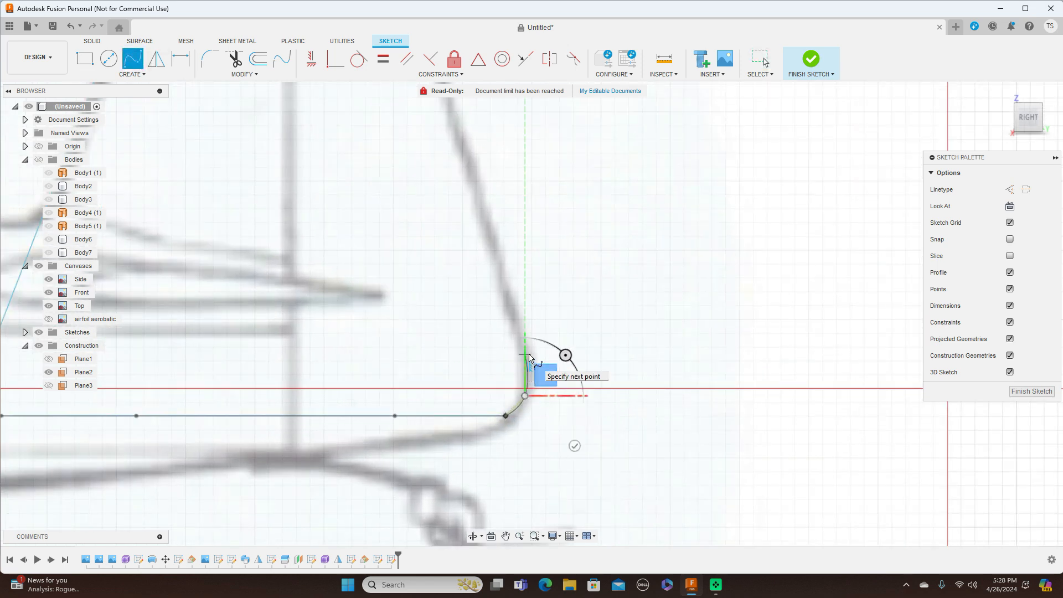
pyautogui.click(526, 355)
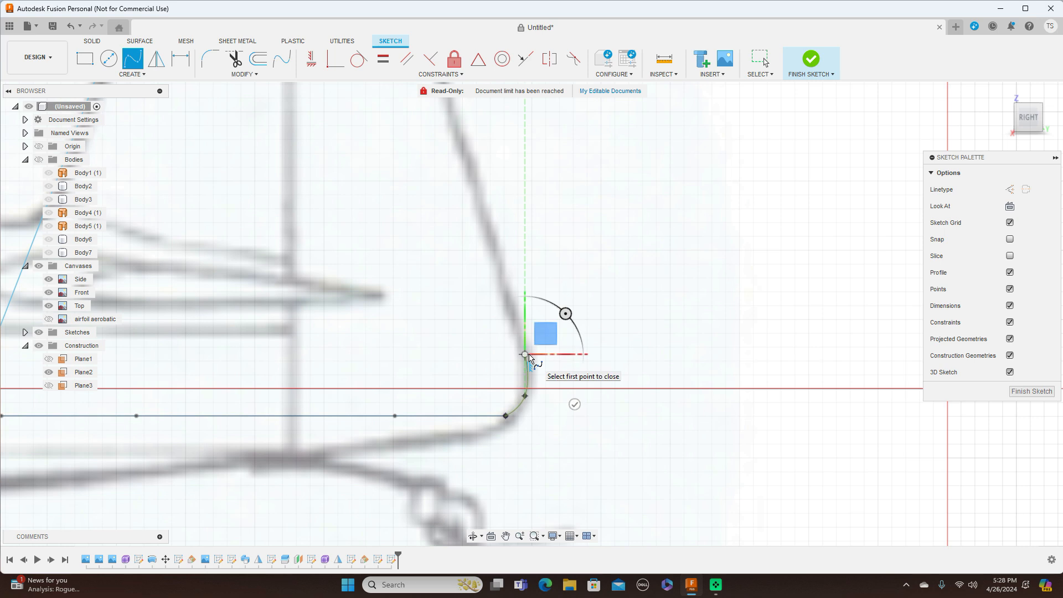
pyautogui.scroll(-5, 529, 356)
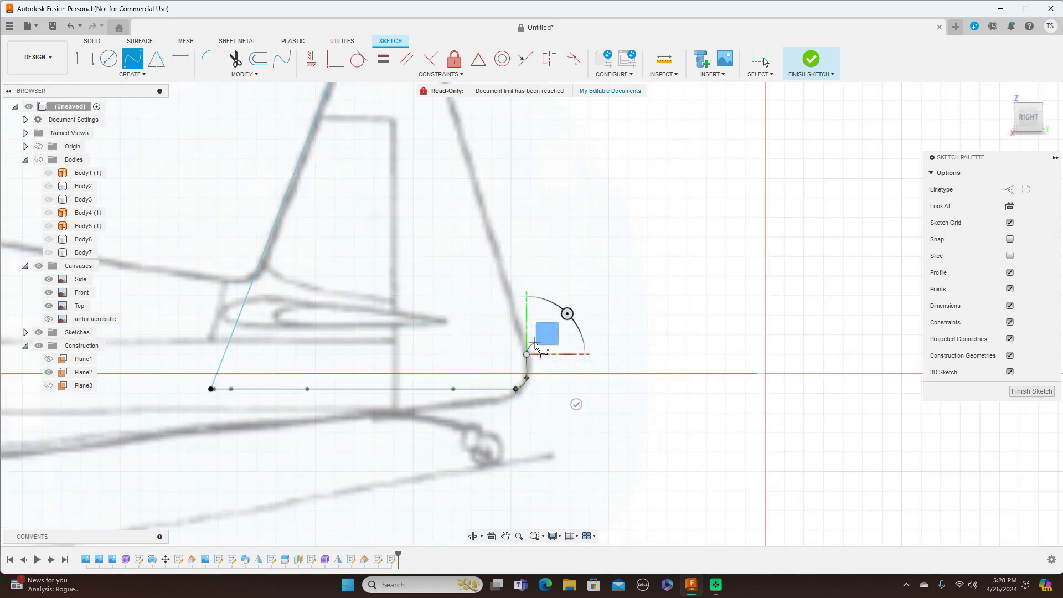
pyautogui.scroll(-4, 500, 252)
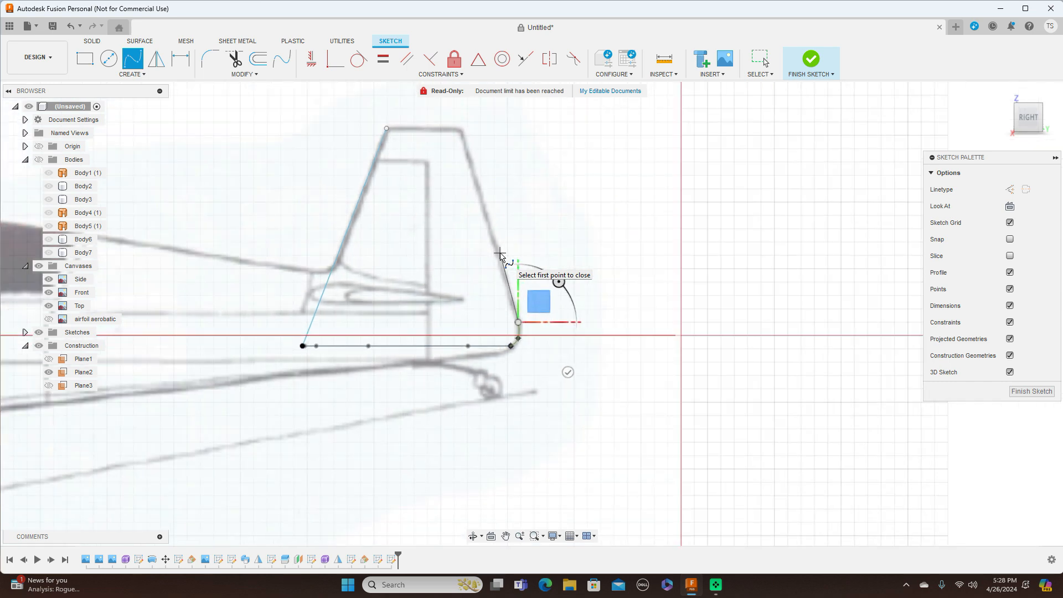
pyautogui.click(387, 130)
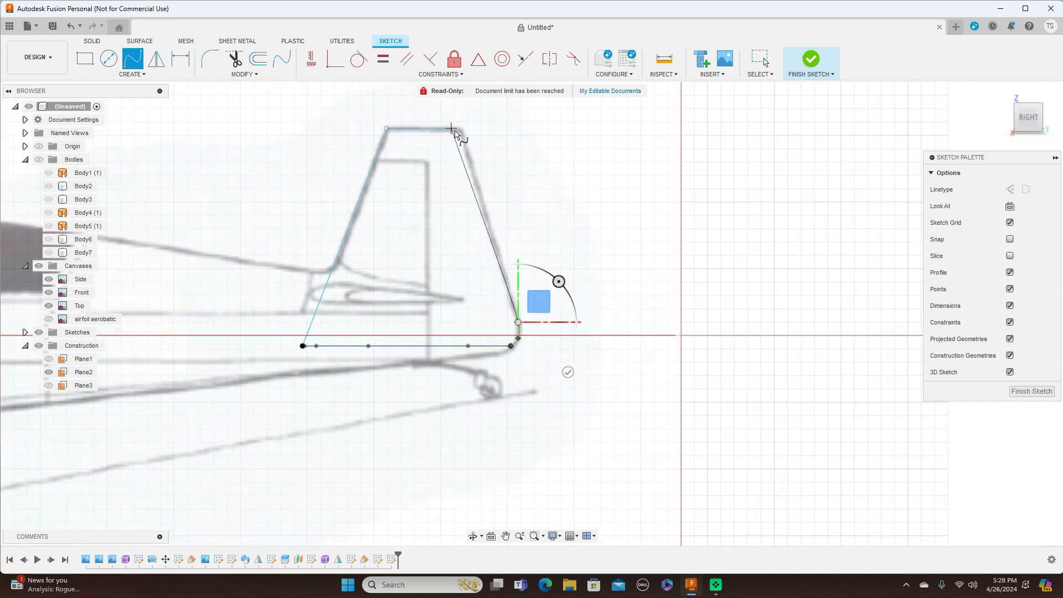
pyautogui.click(458, 131)
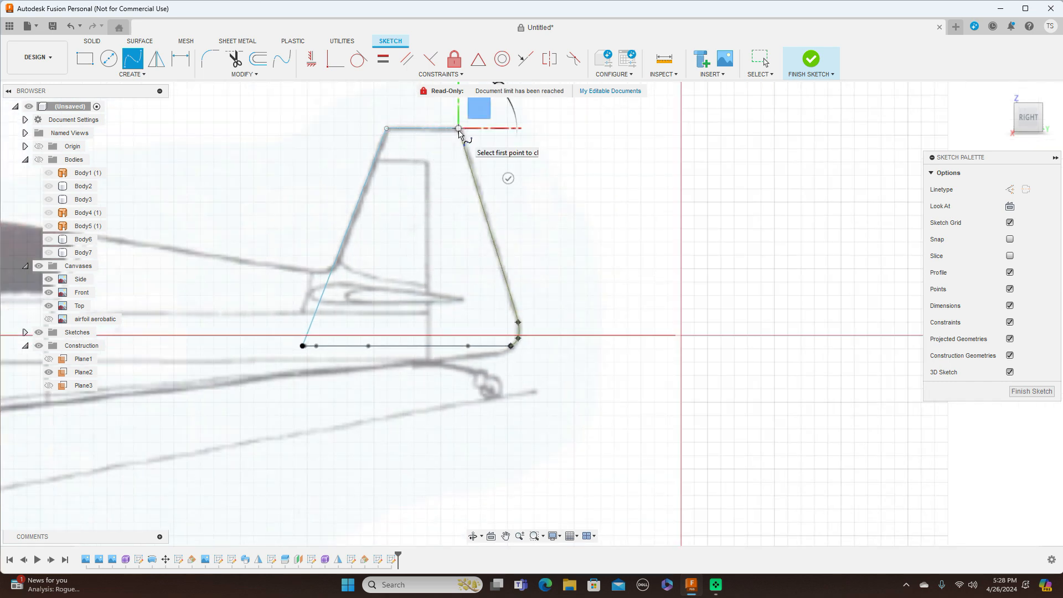
pyautogui.rightClick(476, 123)
pyautogui.click(501, 115)
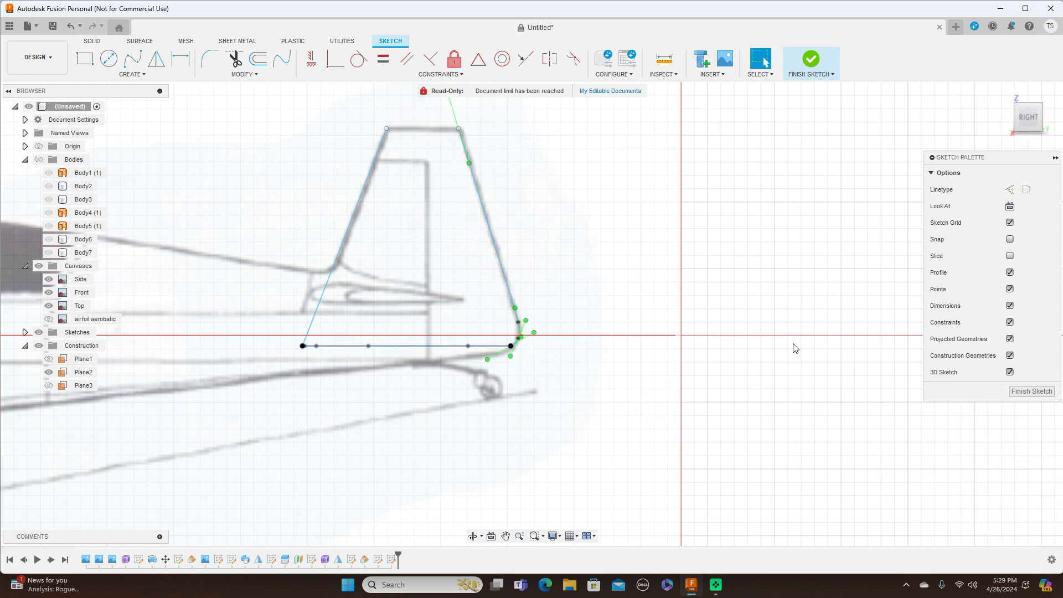
pyautogui.click(1028, 392)
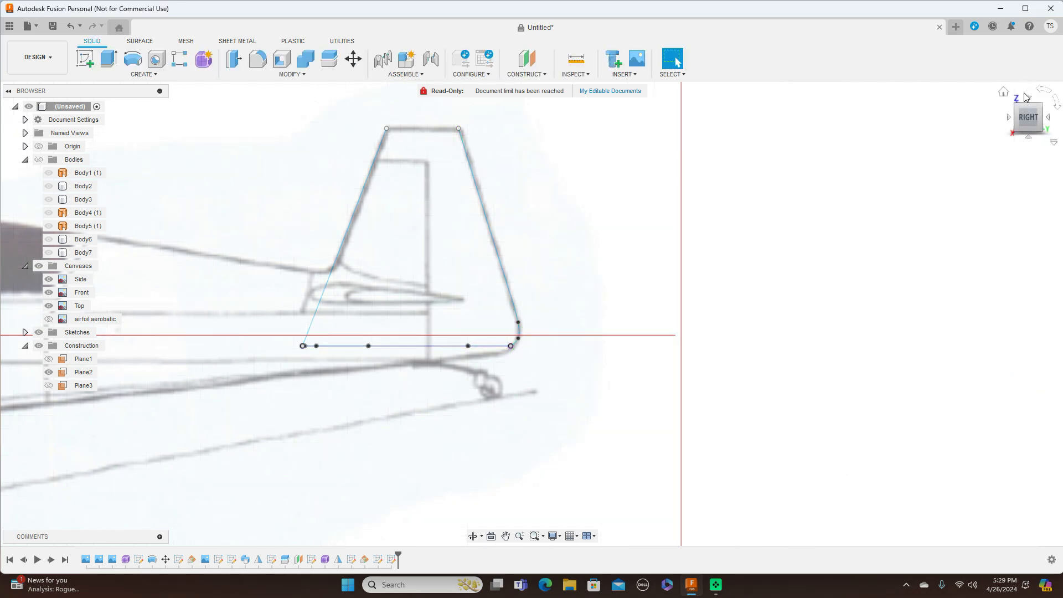
# Step: Sweep both airfoil halves along the front edge line, guided by the rear spline, into a fin body
pyautogui.moveTo(1024, 115); pyautogui.dragTo(1023, 125)
pyautogui.scroll(4, 659, 291)
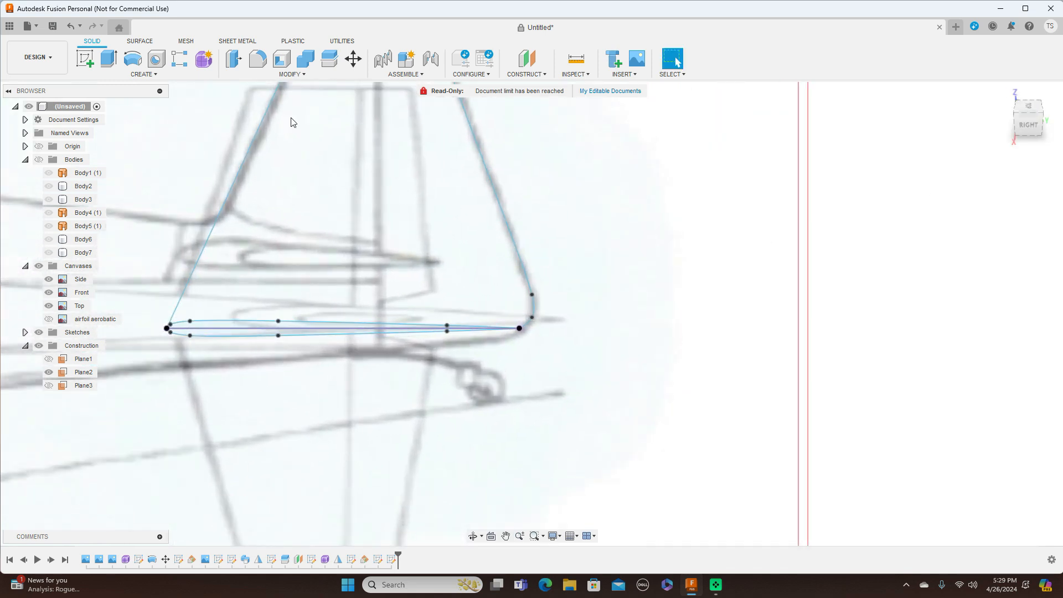
pyautogui.click(158, 74)
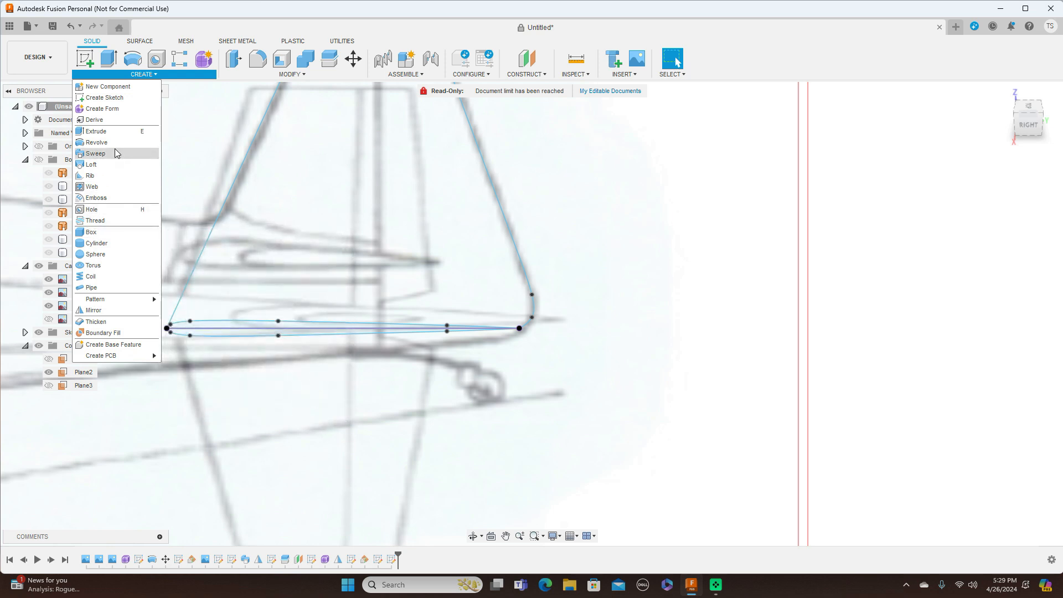
pyautogui.click(95, 153)
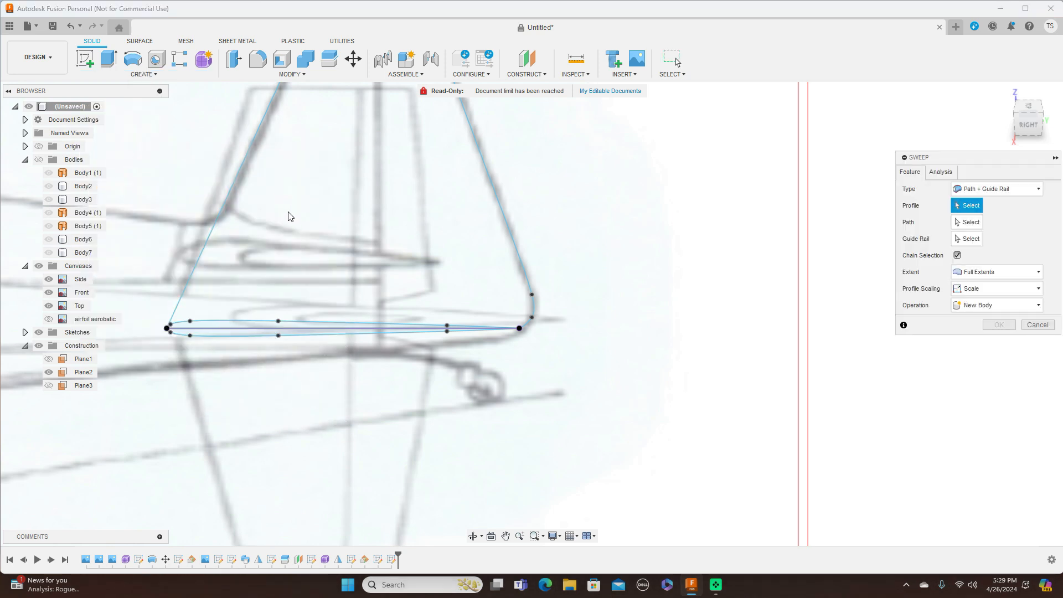
pyautogui.click(236, 325)
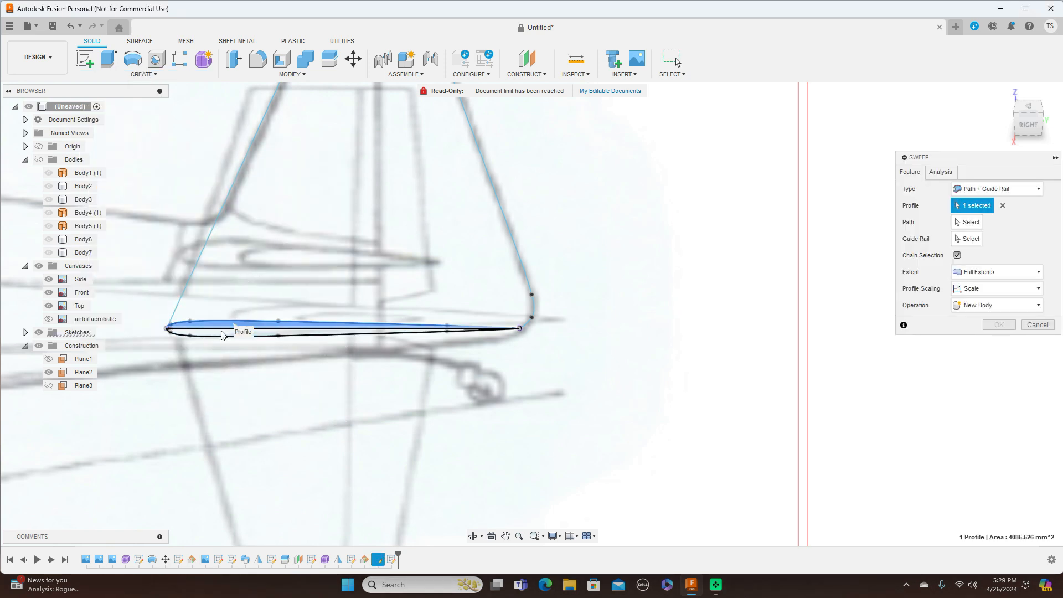
pyautogui.click(222, 333)
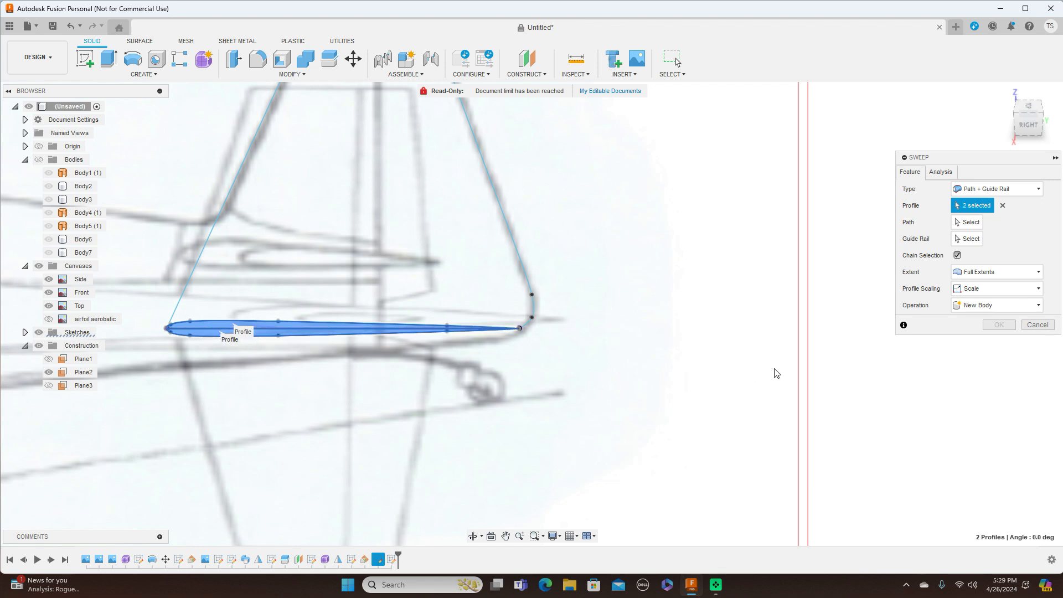
pyautogui.click(965, 223)
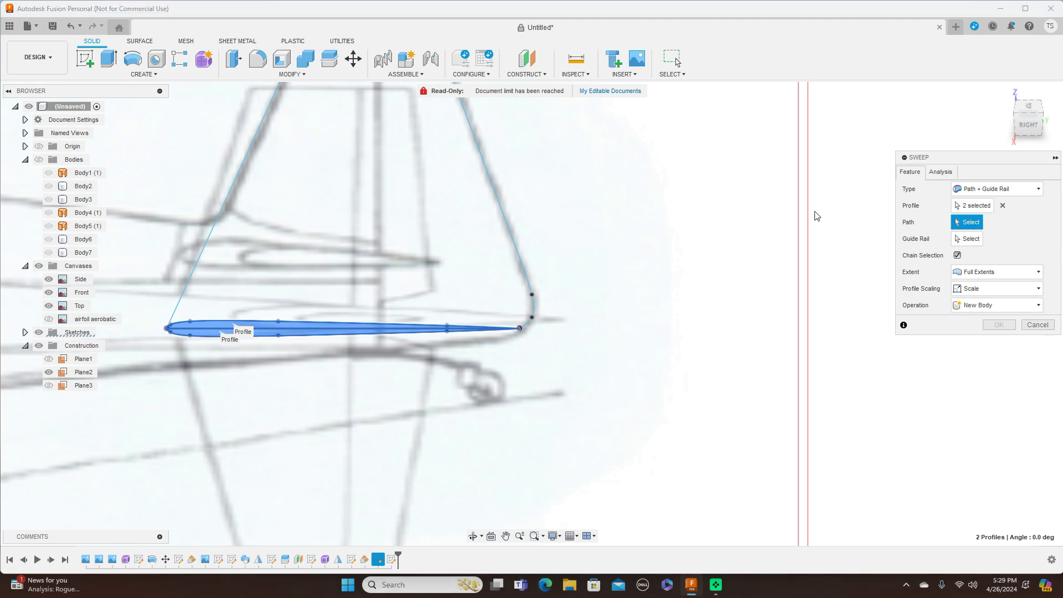
pyautogui.click(239, 183)
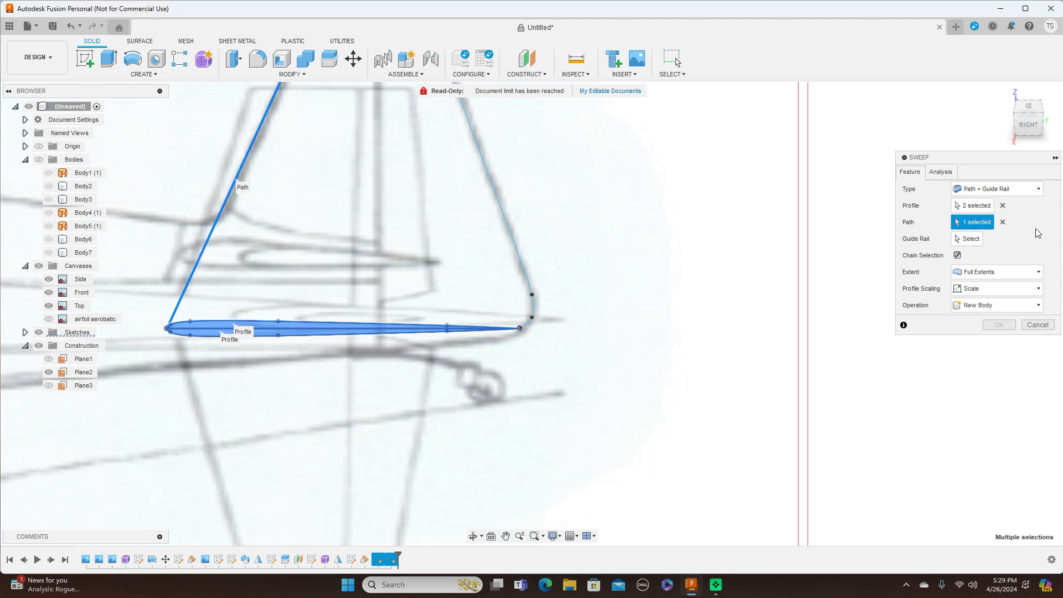
pyautogui.click(968, 240)
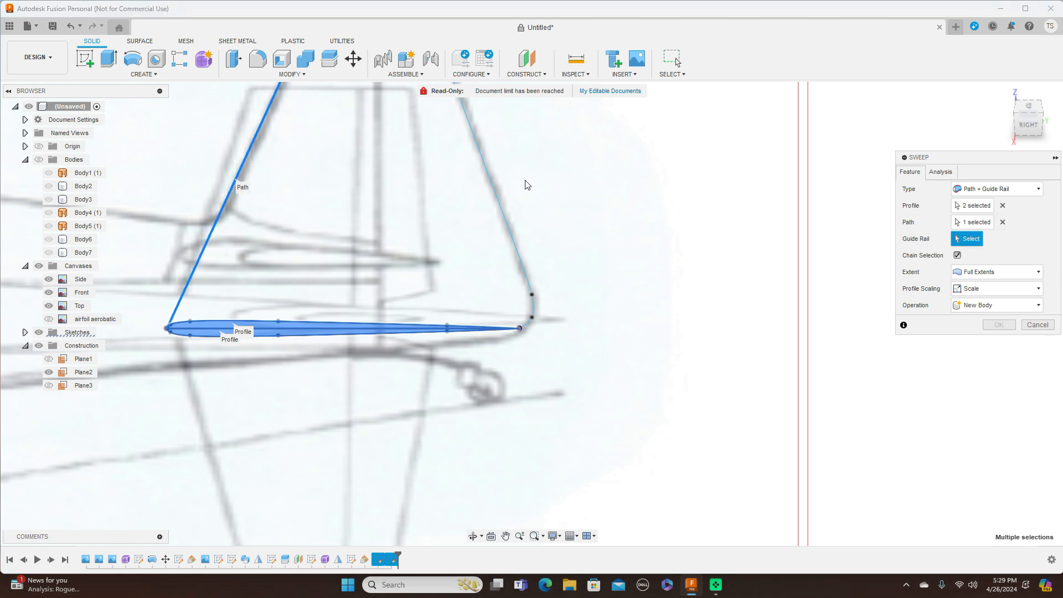
pyautogui.click(490, 181)
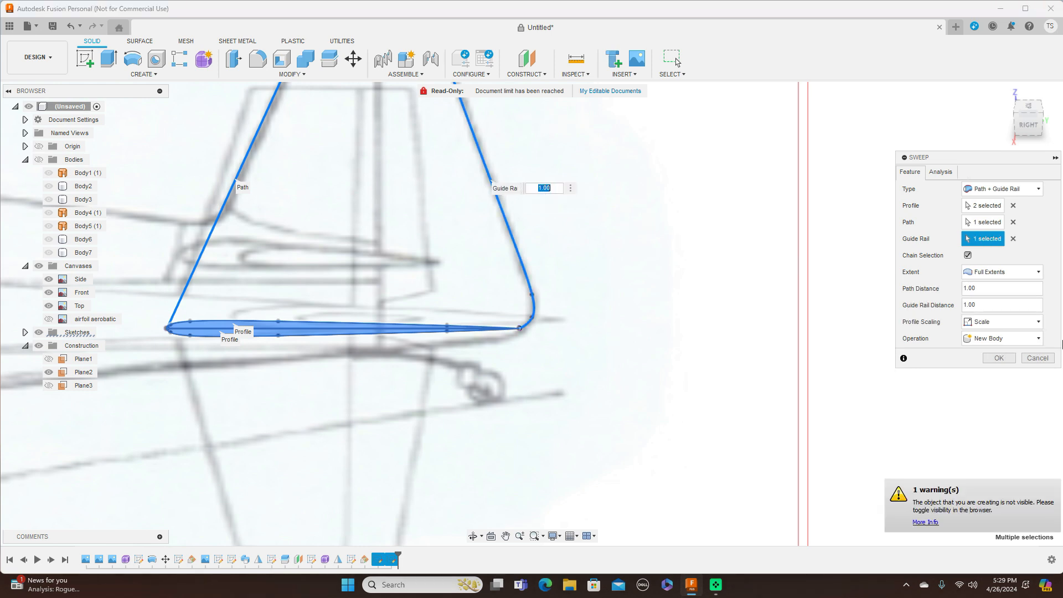
pyautogui.click(1001, 359)
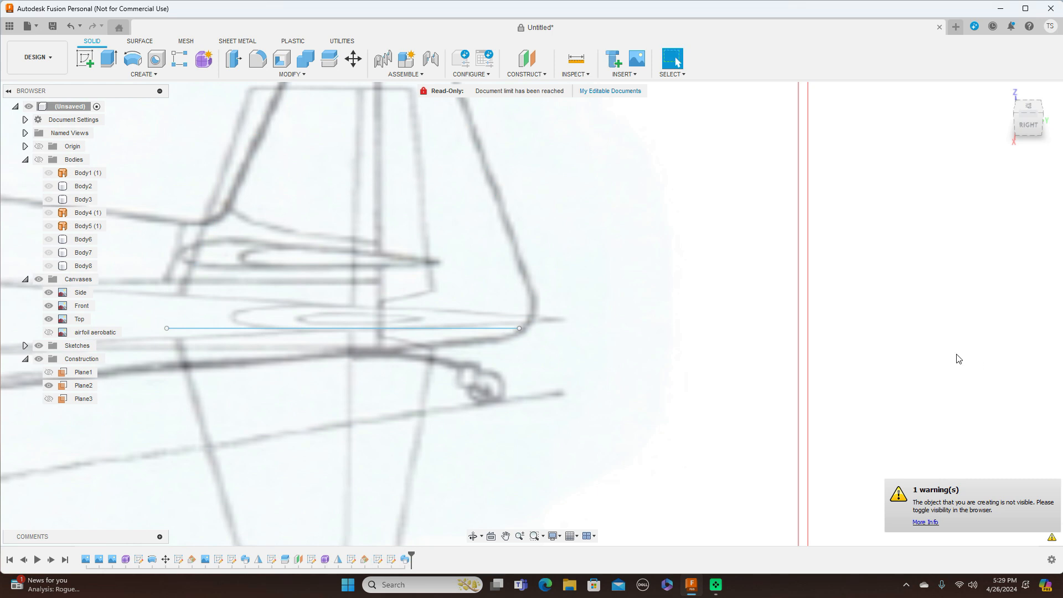
# Step: Show all bodies and view the aircraft from the right side
pyautogui.scroll(-5, 844, 343)
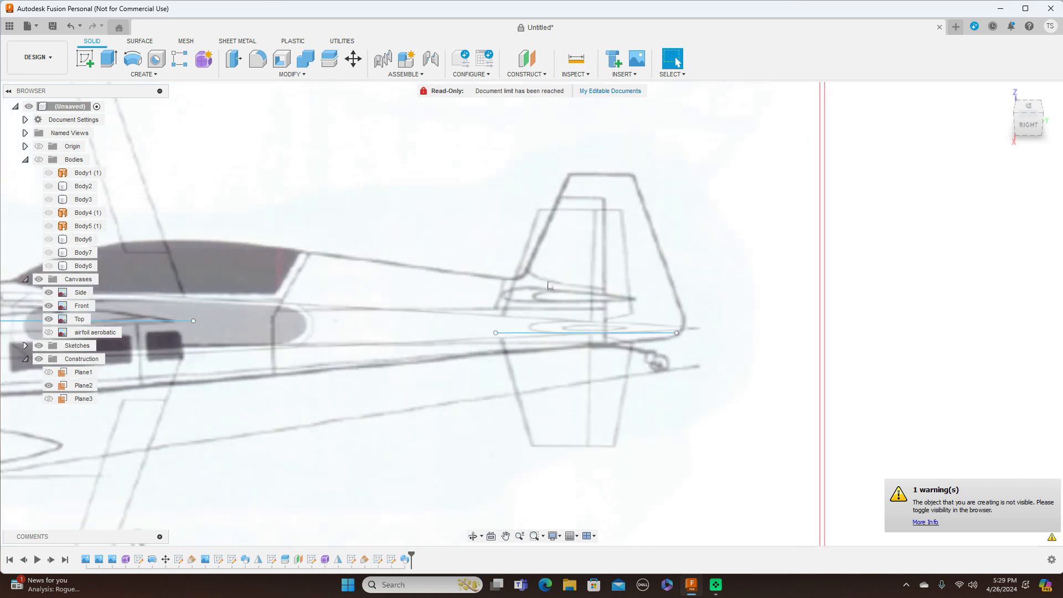
pyautogui.click(39, 160)
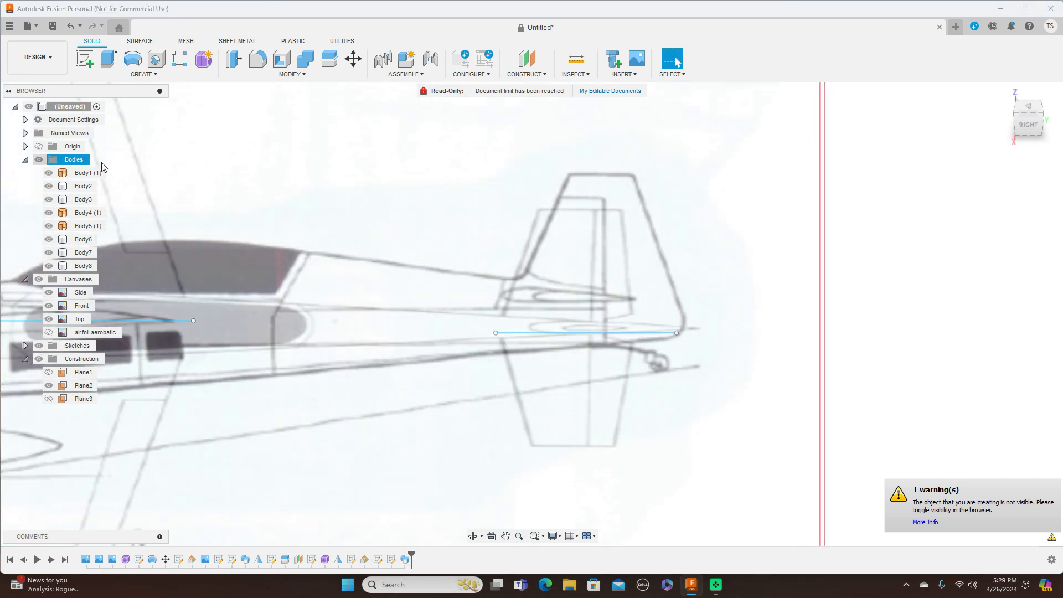
pyautogui.scroll(-2, 911, 265)
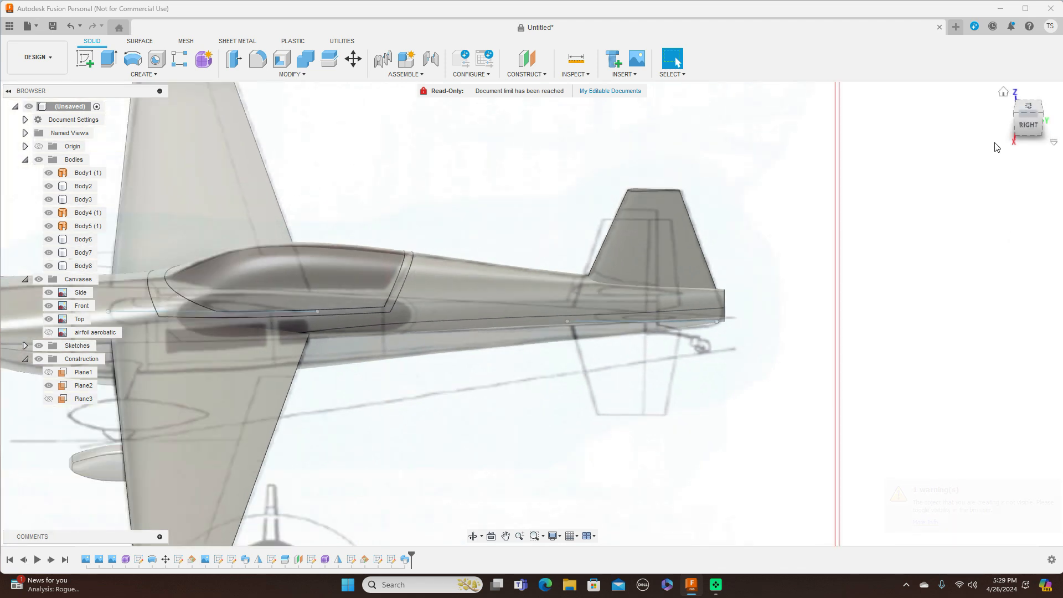
pyautogui.click(1029, 126)
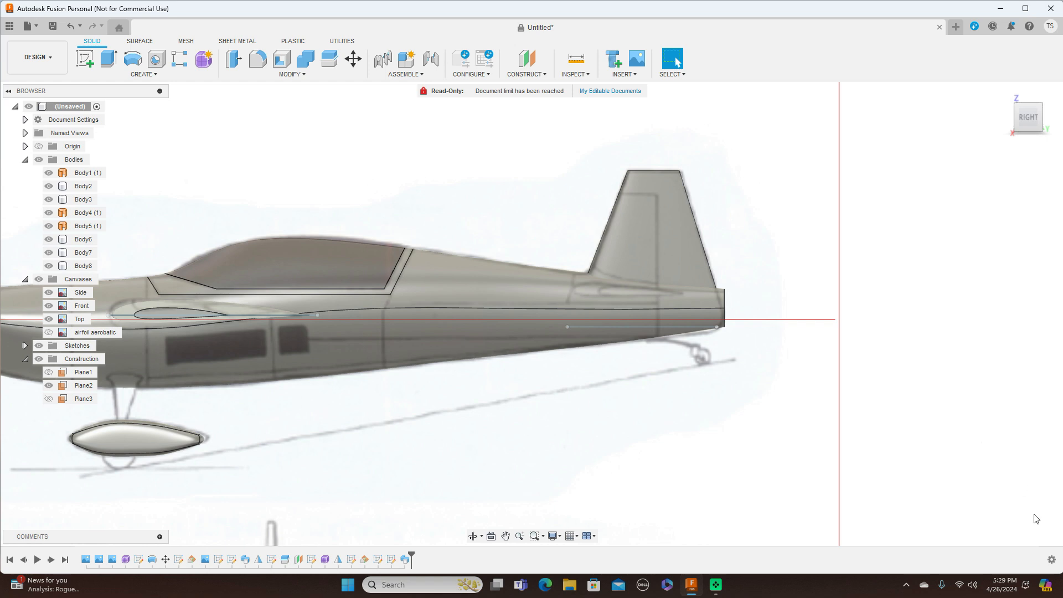
pyautogui.scroll(3, 728, 347)
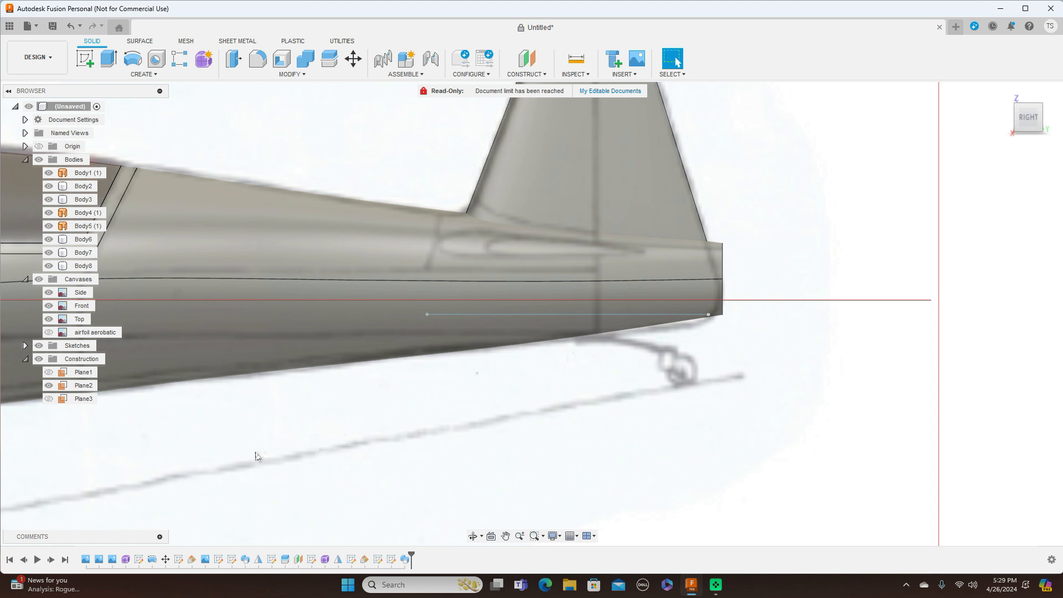
# Step: Edit Form1 and move the fuselage's tail edge loop forward and slightly down
pyautogui.rightClick(125, 561)
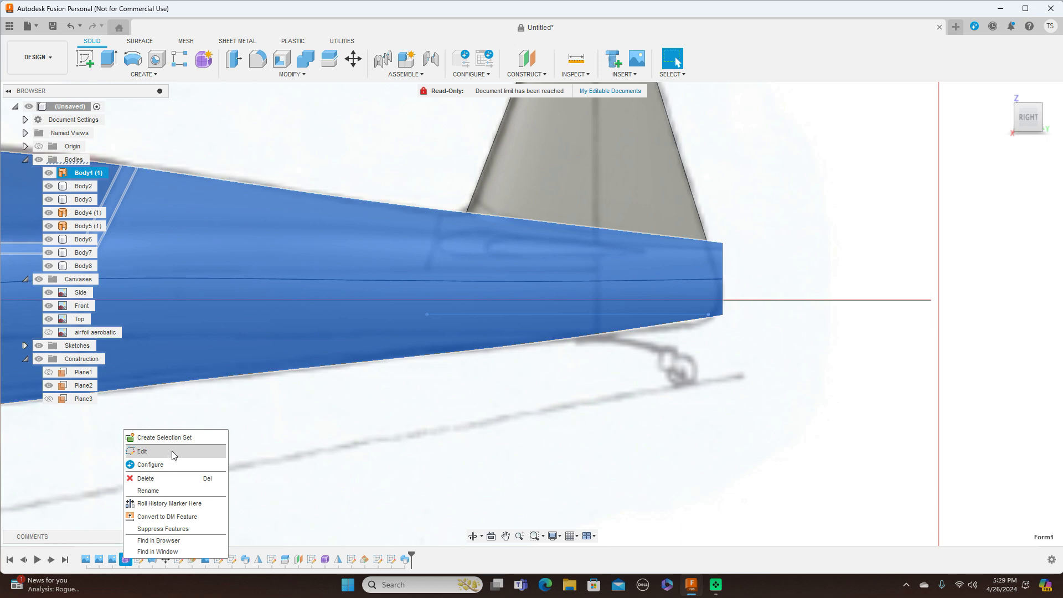
pyautogui.click(172, 451)
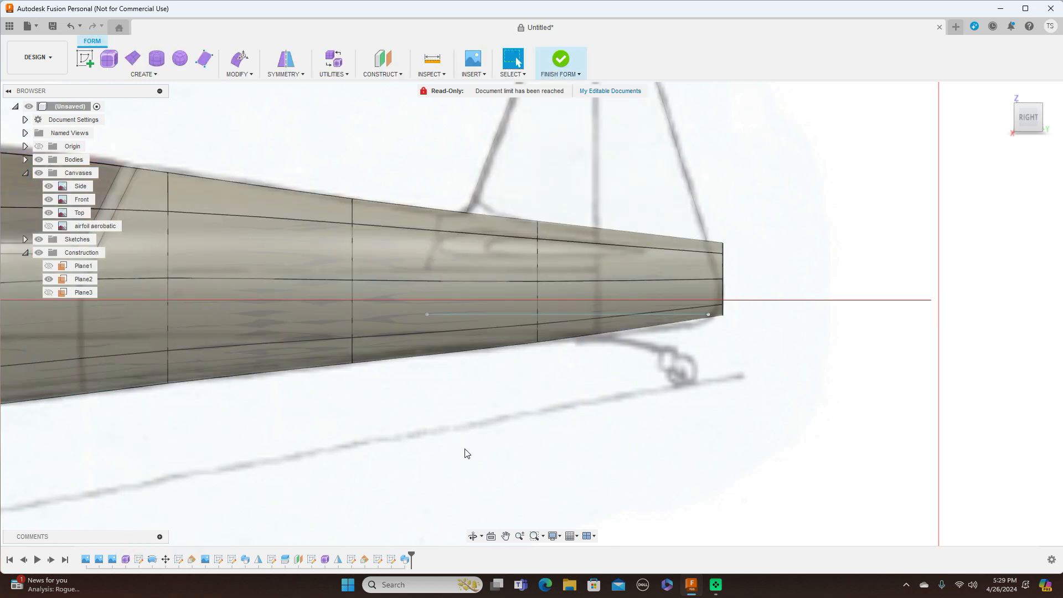
pyautogui.doubleClick(723, 271)
pyautogui.rightClick(723, 270)
pyautogui.click(758, 252)
pyautogui.moveTo(727, 264); pyautogui.dragTo(713, 268)
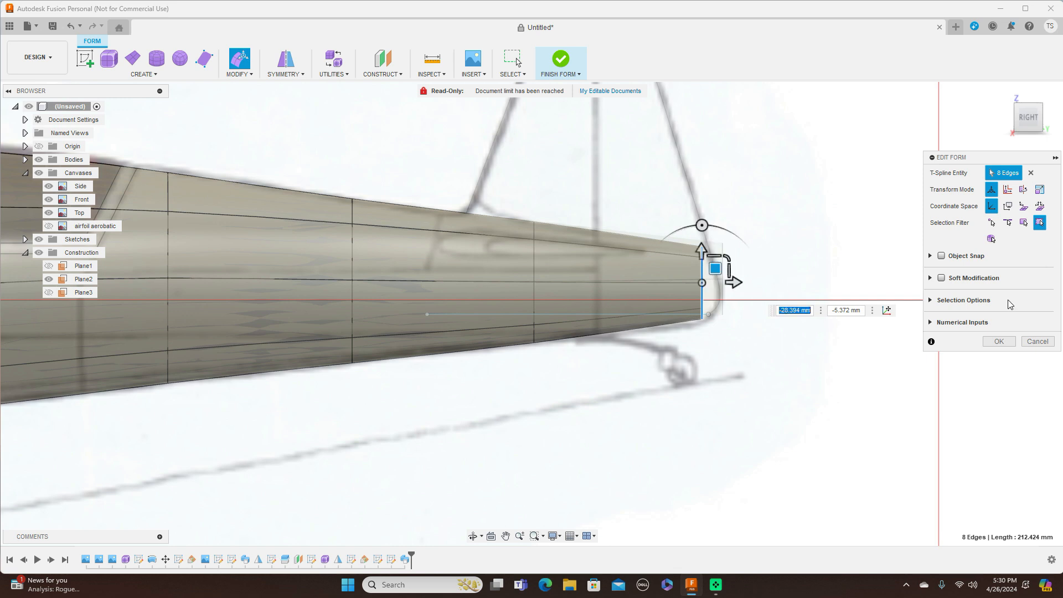
pyautogui.click(1001, 341)
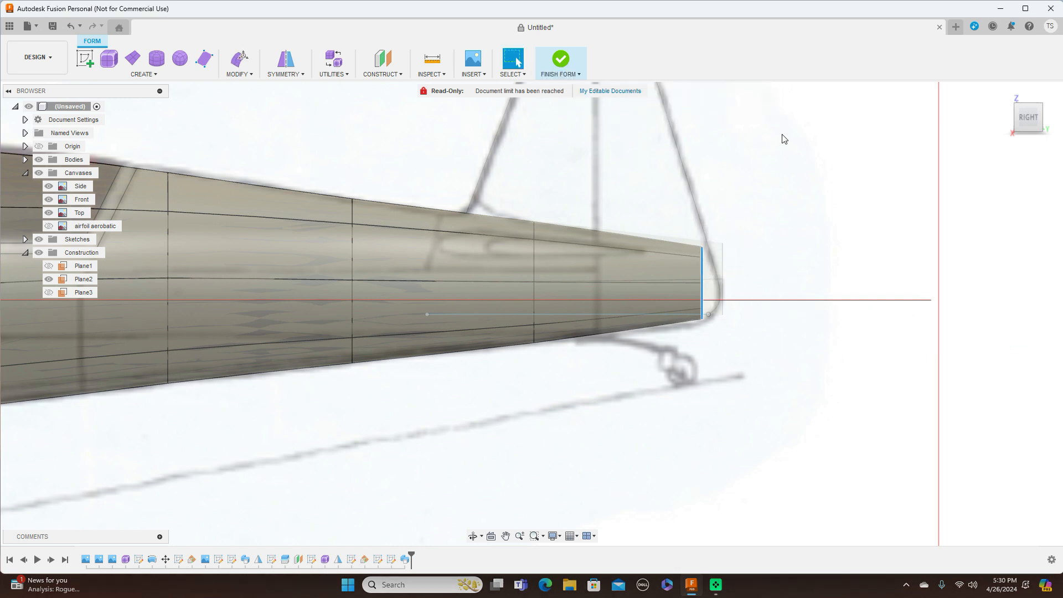
# Step: Check the fuselage in Top and Right views, then bring up Form1's options in the timeline
pyautogui.scroll(-5, 839, 203)
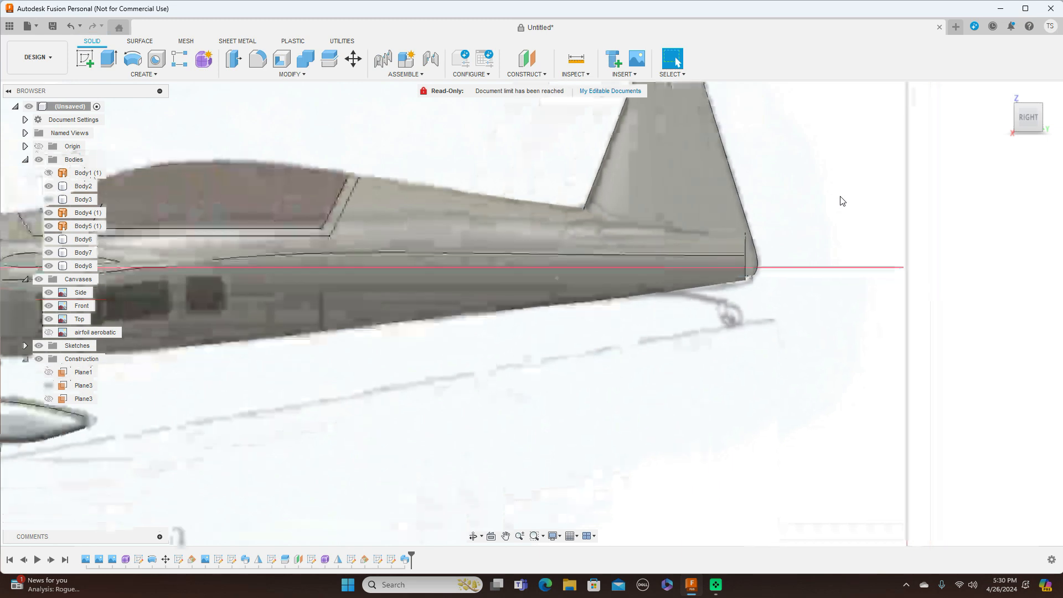
pyautogui.click(1027, 103)
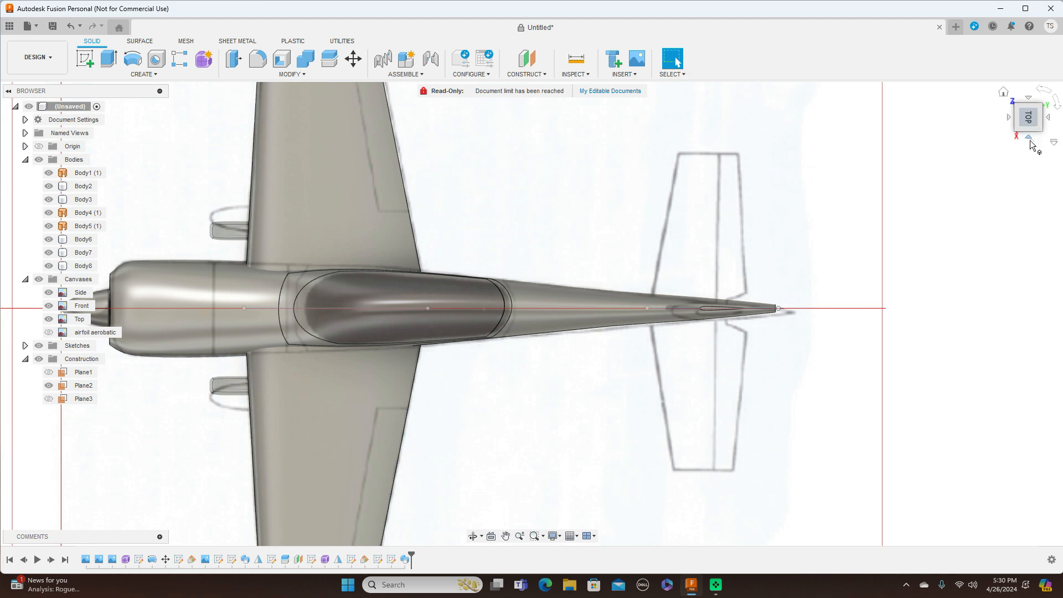
pyautogui.click(1029, 139)
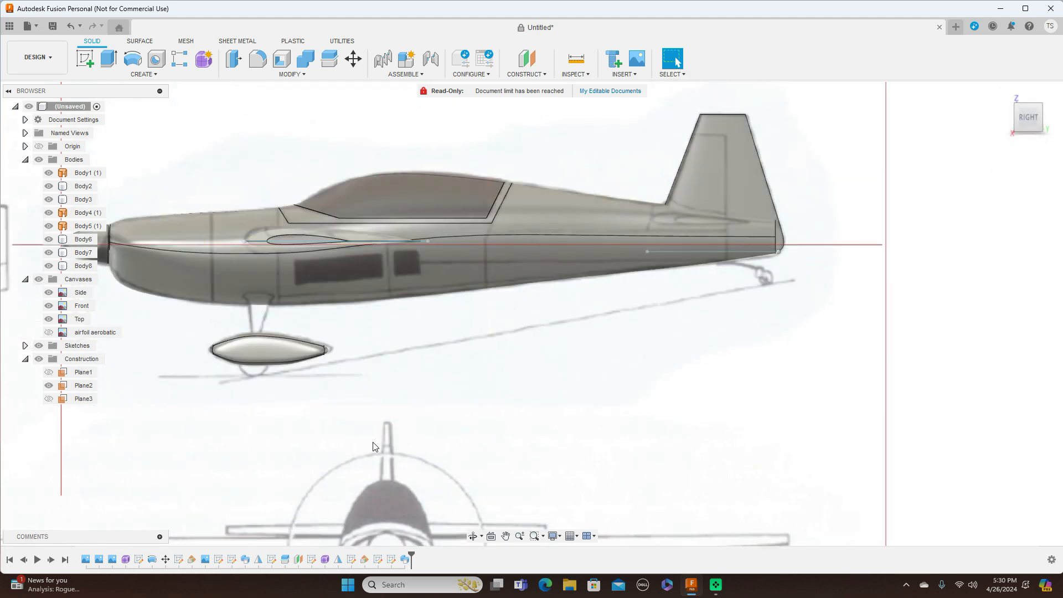
pyautogui.click(125, 560)
pyautogui.rightClick(125, 560)
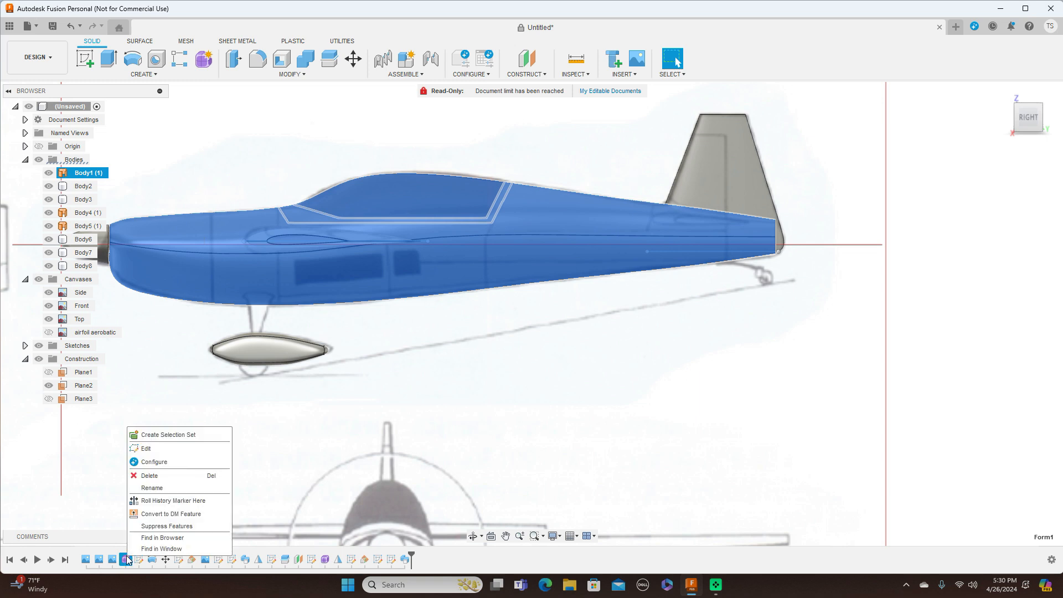
# Step: Scale the fuselage's tail edge loop down to about 0.808 and finish the form
pyautogui.click(211, 448)
pyautogui.scroll(2, 779, 240)
pyautogui.doubleClick(773, 234)
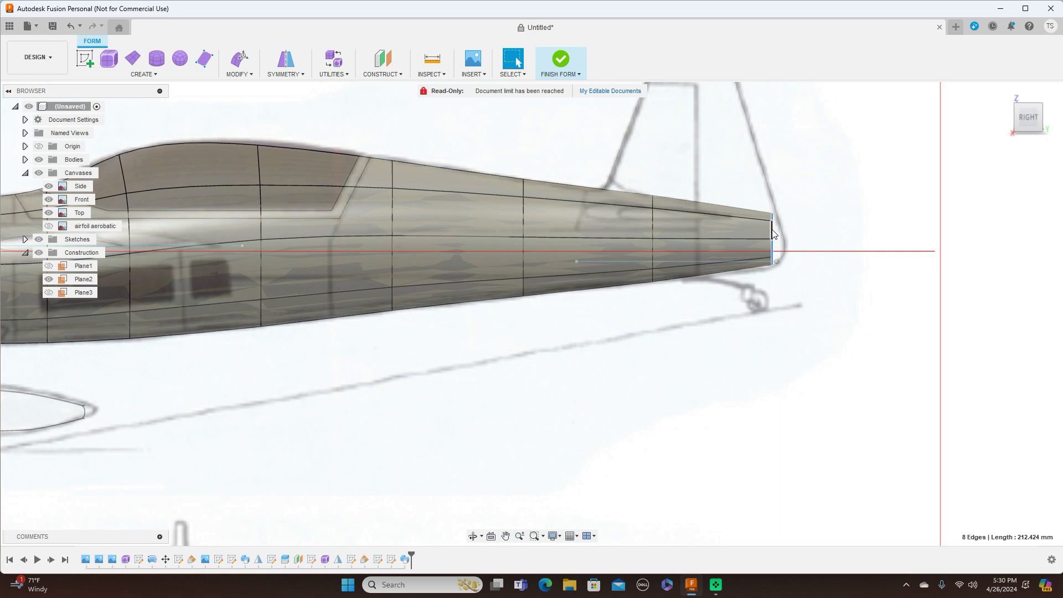
pyautogui.rightClick(773, 233)
pyautogui.click(754, 211)
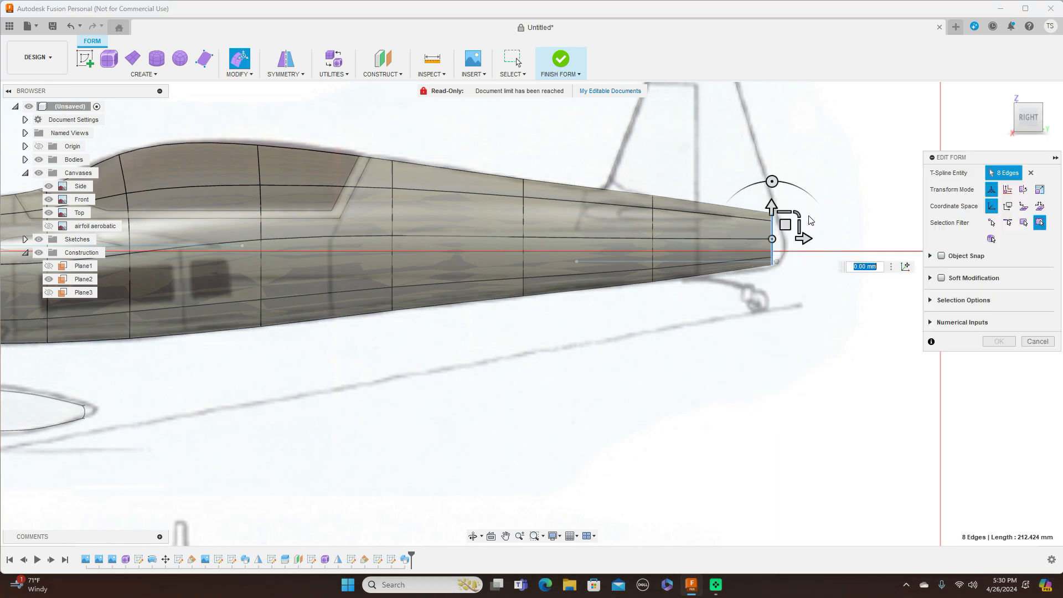
pyautogui.click(1049, 117)
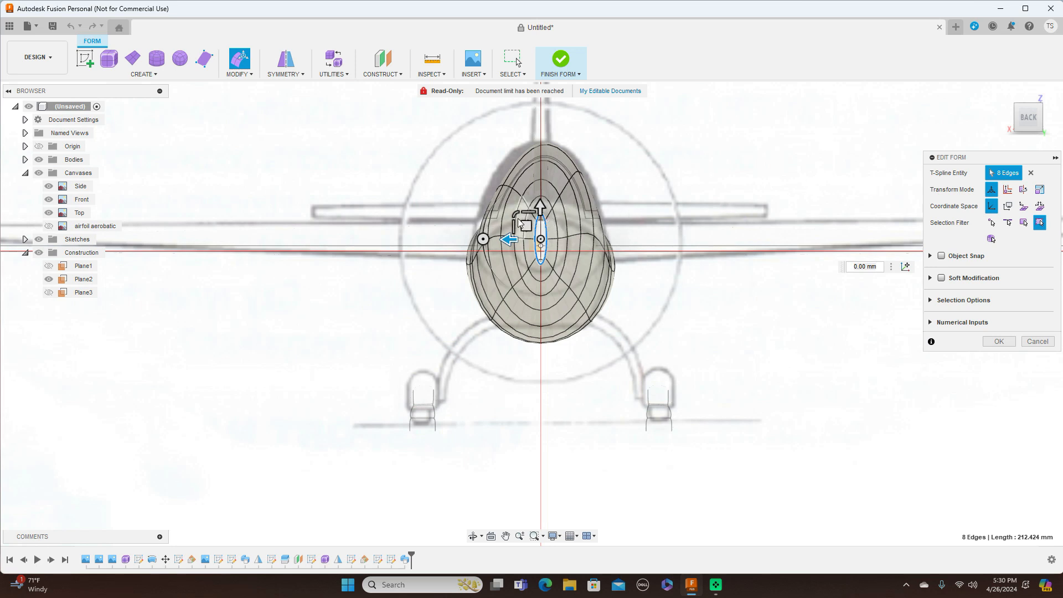
pyautogui.click(515, 214)
pyautogui.write('0.808')
pyautogui.moveTo(524, 216); pyautogui.dragTo(524, 217)
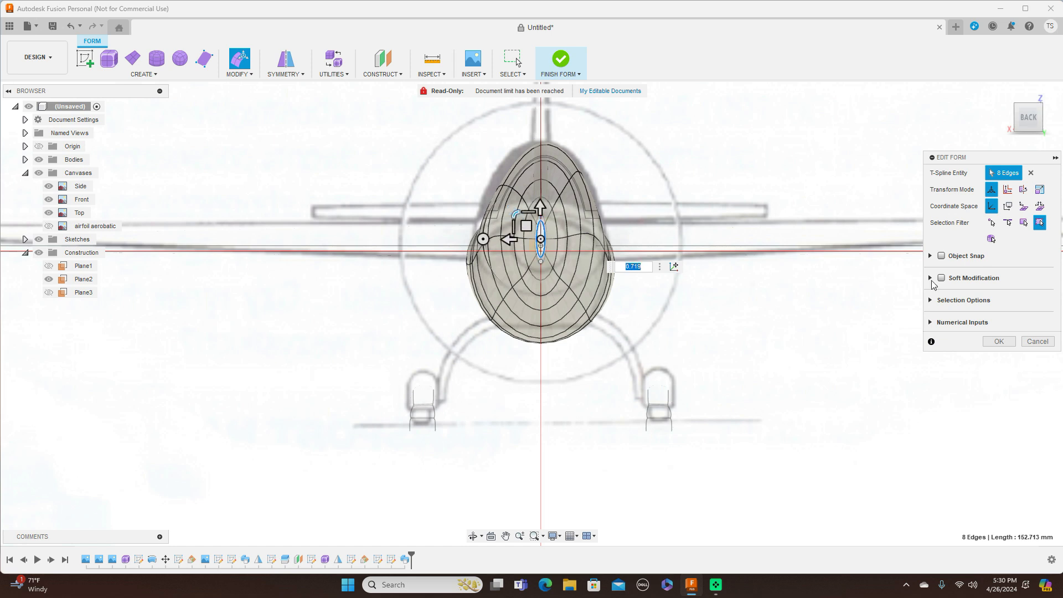
pyautogui.click(998, 342)
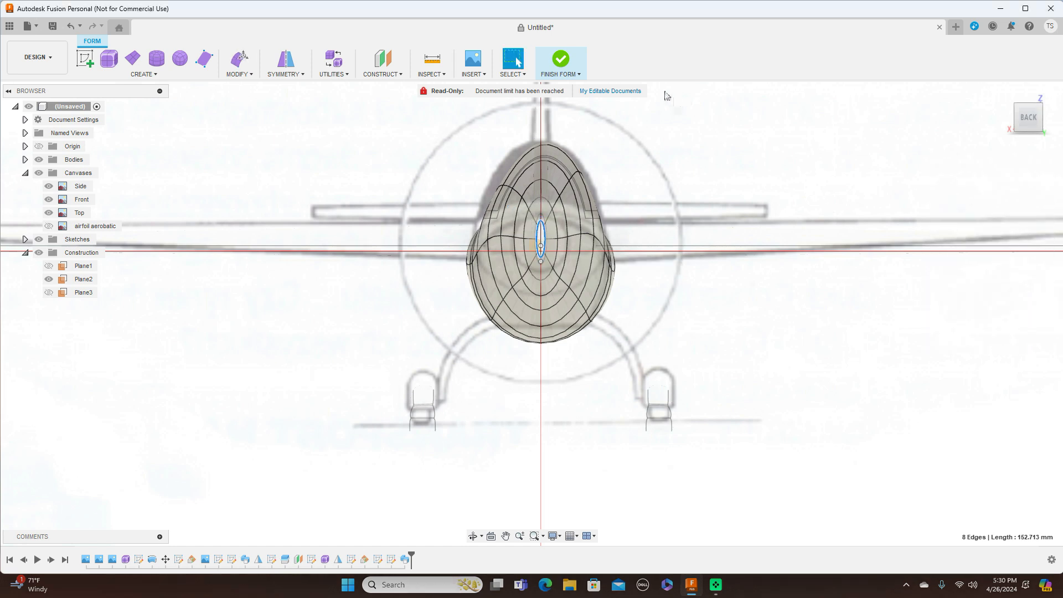
pyautogui.click(566, 78)
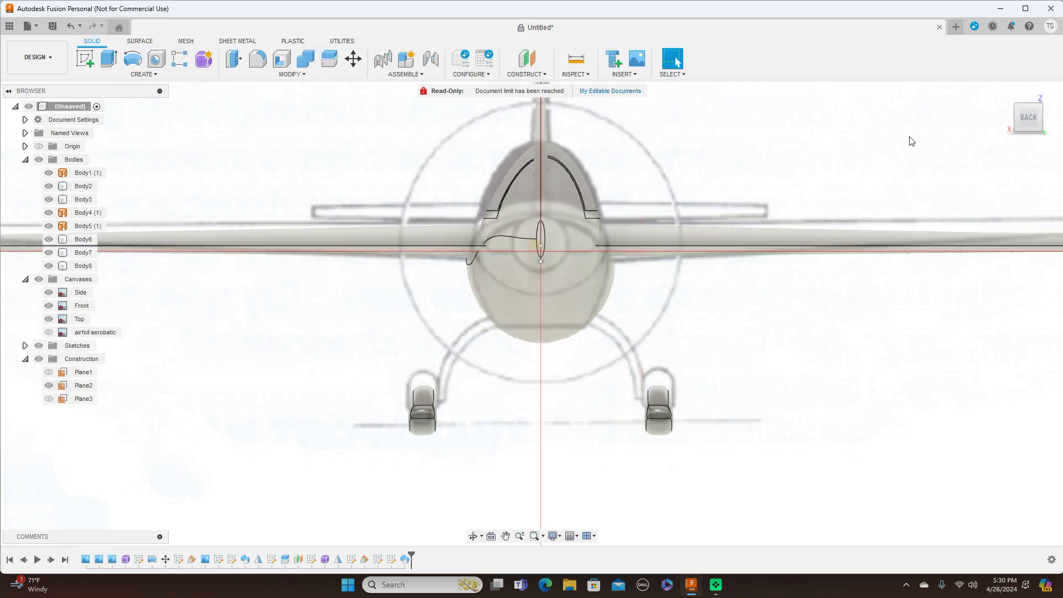
# Step: Turn to a side view framed on the tail and select the fuselage form feature
pyautogui.click(1012, 121)
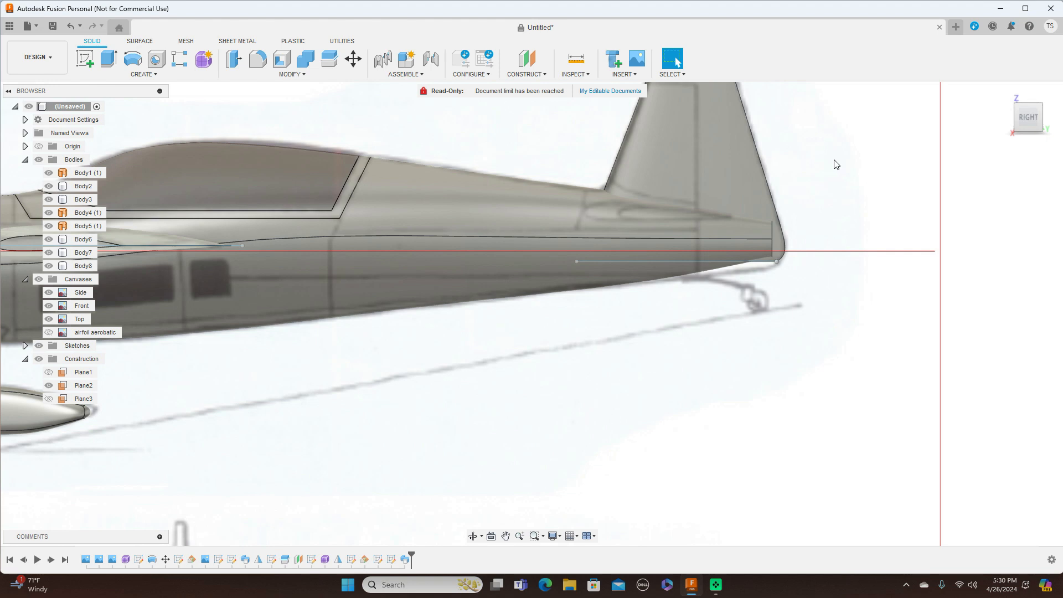
pyautogui.scroll(2, 837, 164)
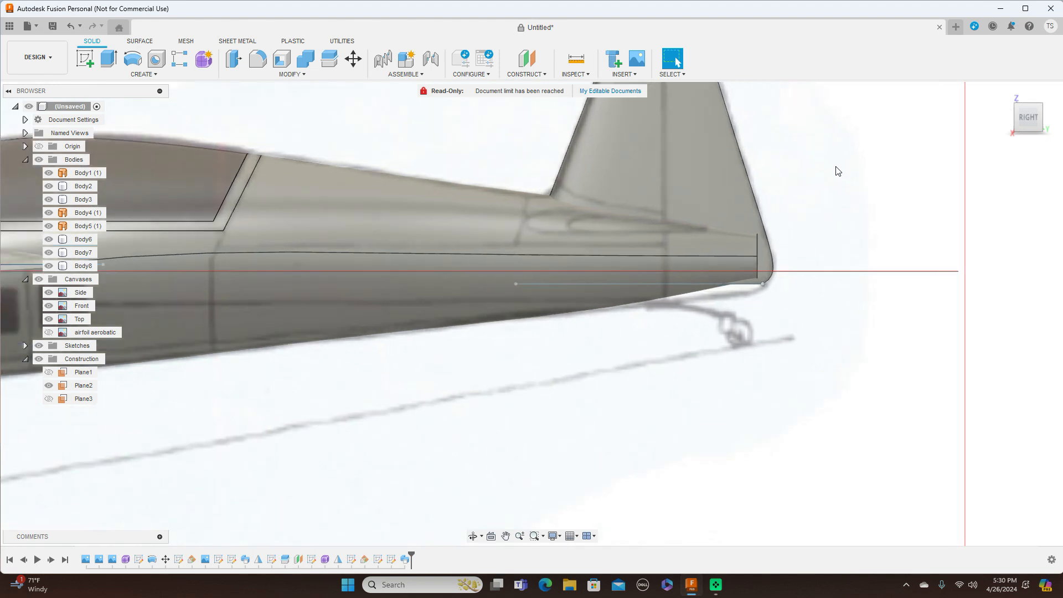
pyautogui.scroll(-2, 778, 340)
pyautogui.moveTo(696, 392); pyautogui.dragTo(858, 303, button='middle')
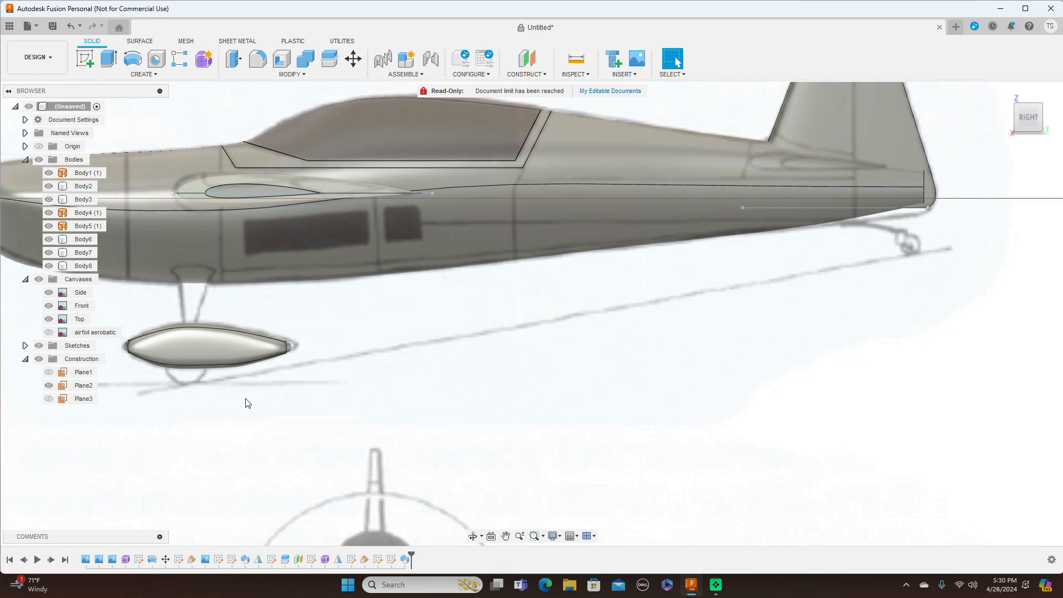
pyautogui.click(126, 560)
# Step: Reopen Form1 and move the fuselage's tail-end edge loop down -17.38 mm
pyautogui.rightClick(127, 560)
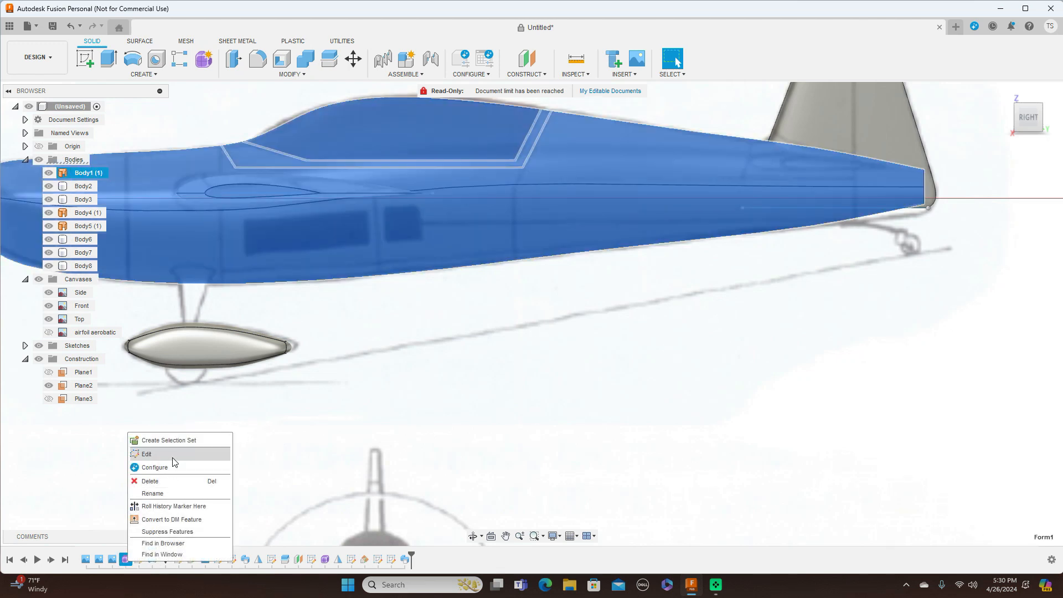
pyautogui.click(173, 465)
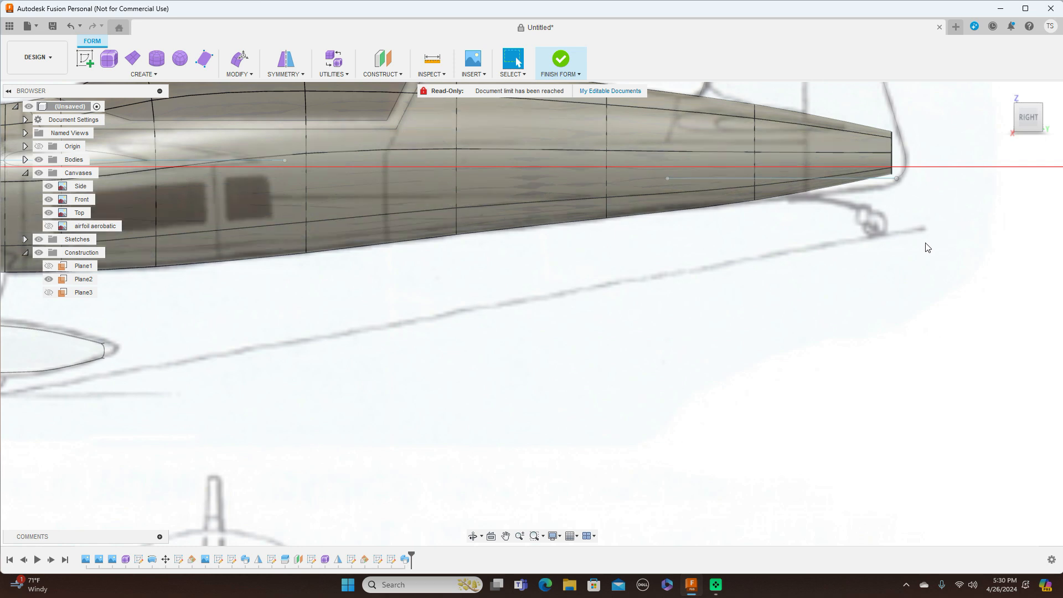
pyautogui.doubleClick(755, 140)
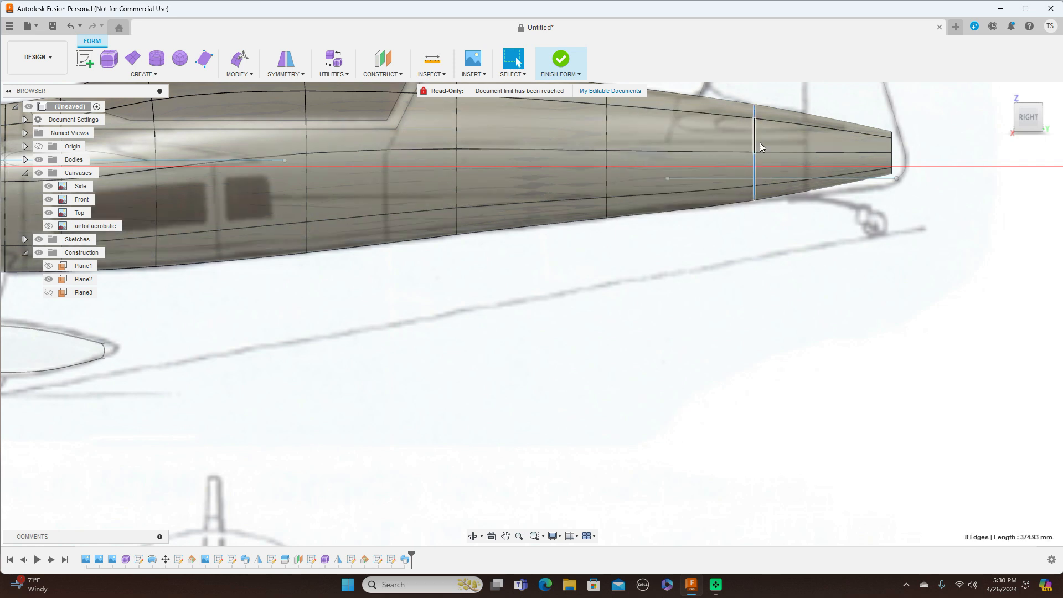
pyautogui.rightClick(829, 101)
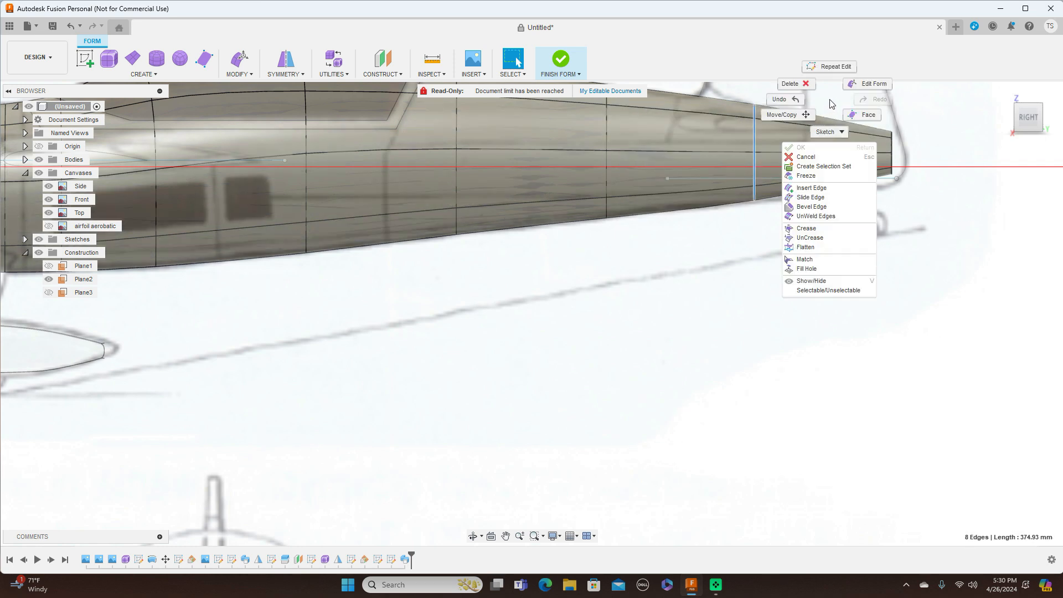
pyautogui.click(876, 88)
pyautogui.moveTo(884, 241); pyautogui.dragTo(859, 346, button='middle')
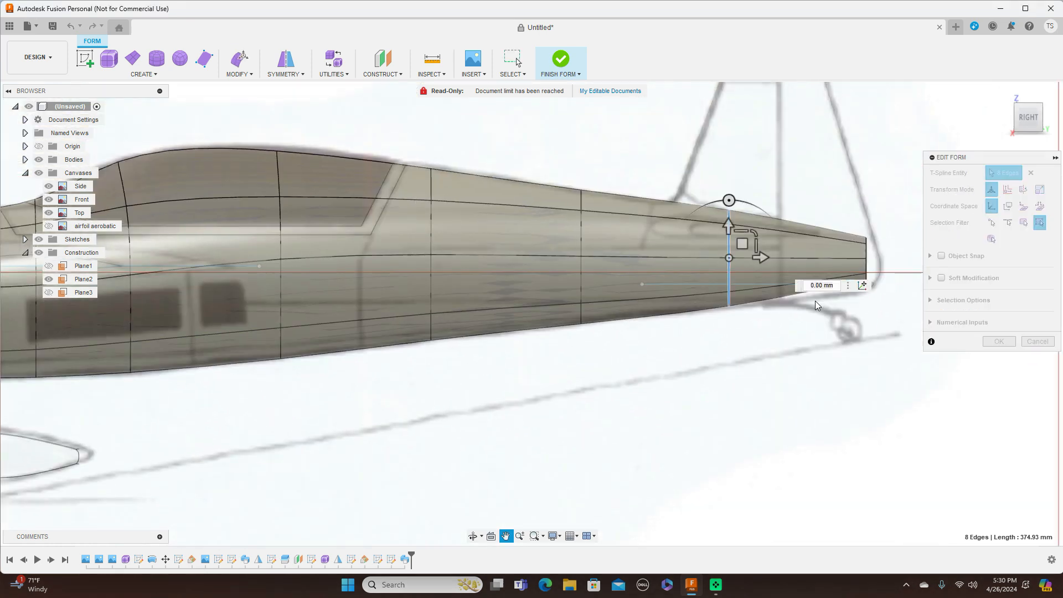
pyautogui.moveTo(744, 245); pyautogui.dragTo(744, 246)
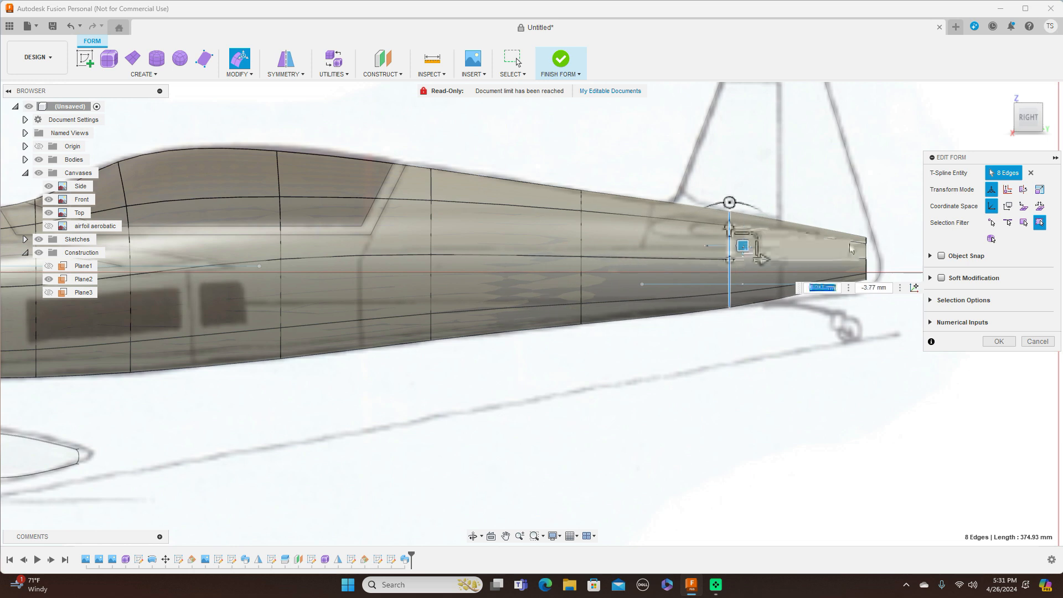
pyautogui.click(866, 255)
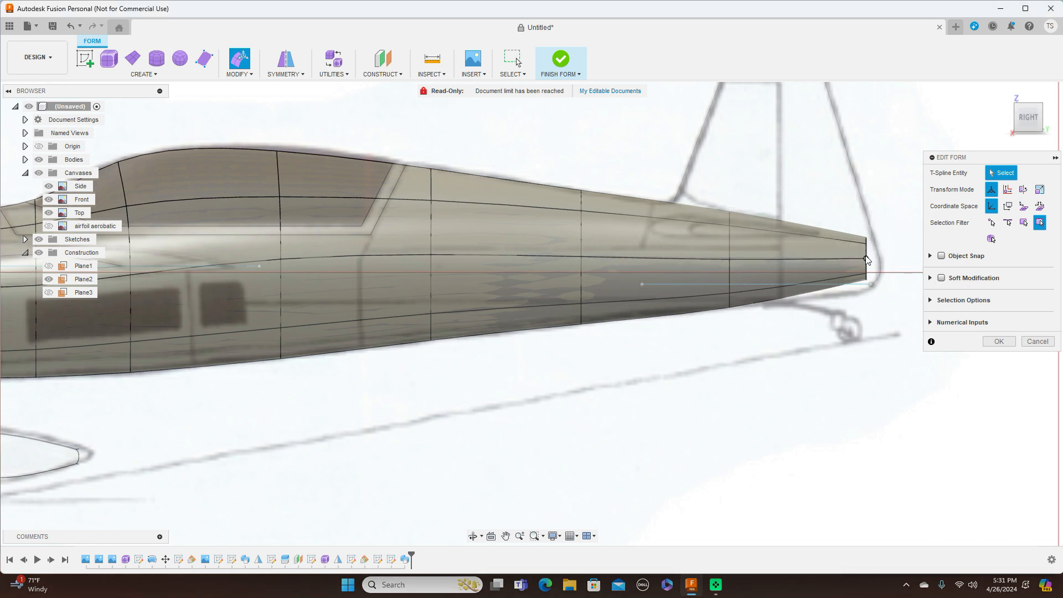
pyautogui.doubleClick(867, 256)
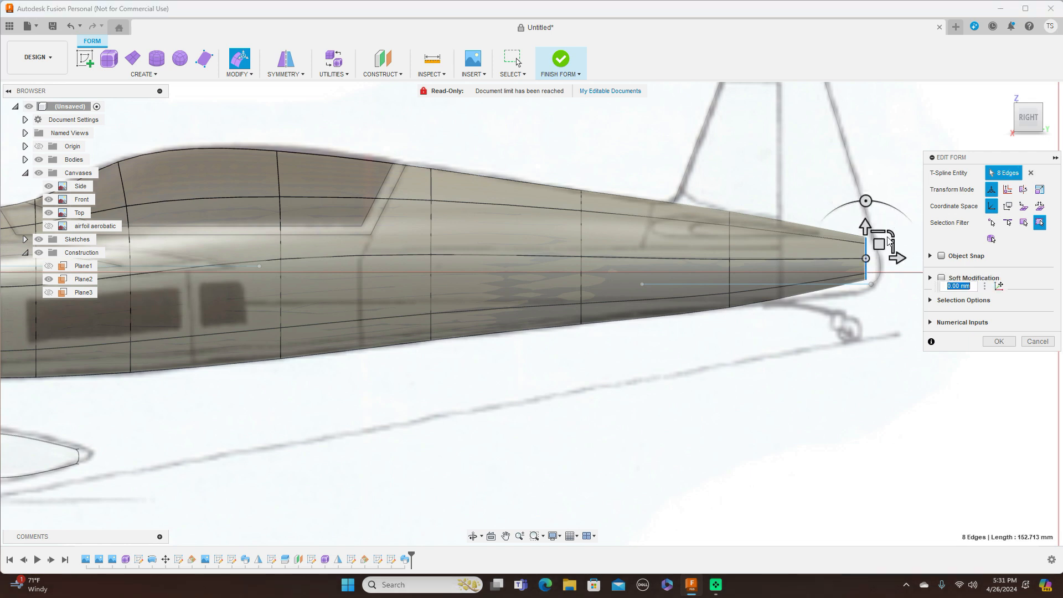
pyautogui.moveTo(877, 246)
pyautogui.mouseDown()
pyautogui.moveTo(877, 255)
pyautogui.moveTo(893, 243)
pyautogui.mouseUp()
pyautogui.click(998, 341)
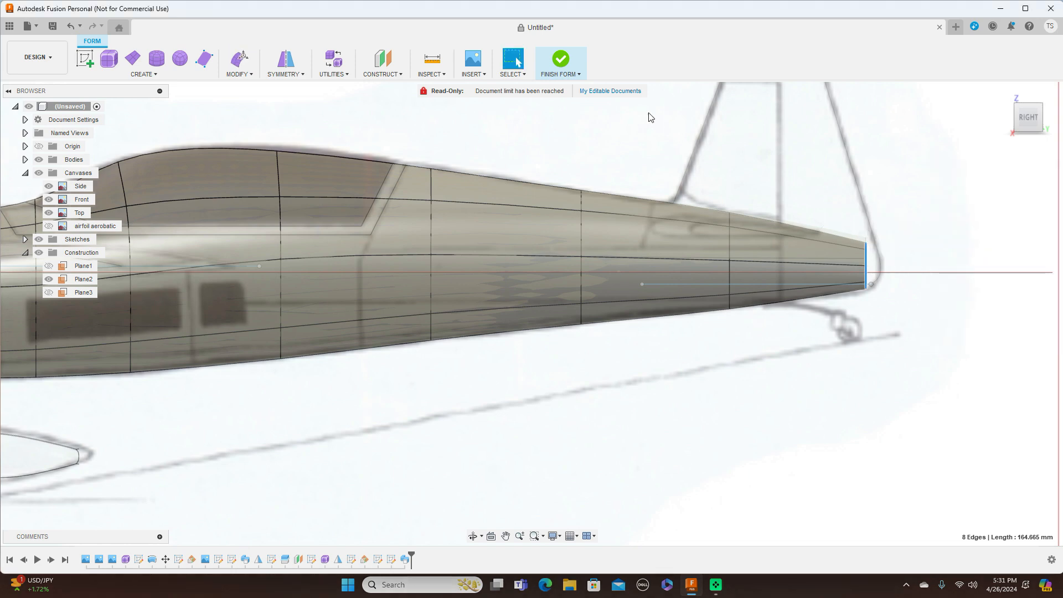
# Step: Finish the fuselage form and orbit the aircraft toward the rear before returning to side view
pyautogui.click(560, 62)
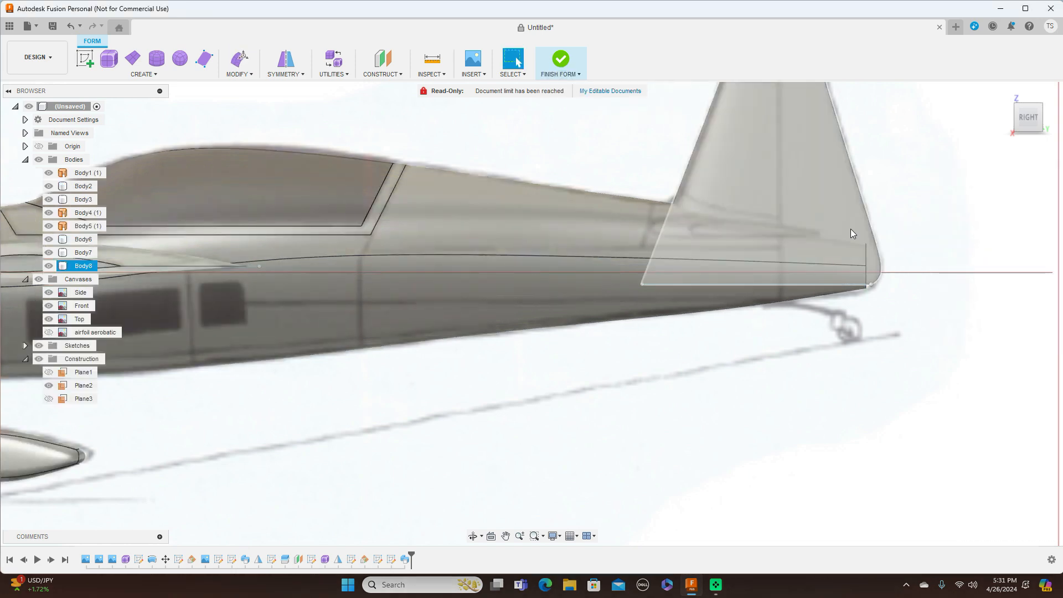
pyautogui.scroll(-5, 924, 333)
pyautogui.moveTo(1043, 121)
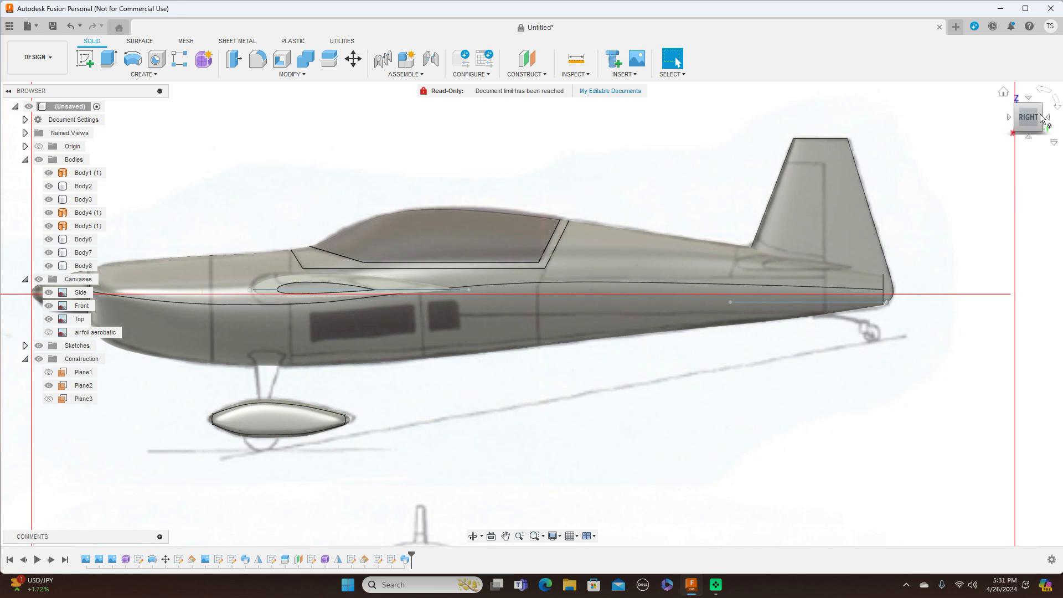
pyautogui.moveTo(1025, 118)
pyautogui.mouseDown()
pyautogui.moveTo(865, 118)
pyautogui.moveTo(950, 118)
pyautogui.mouseUp()
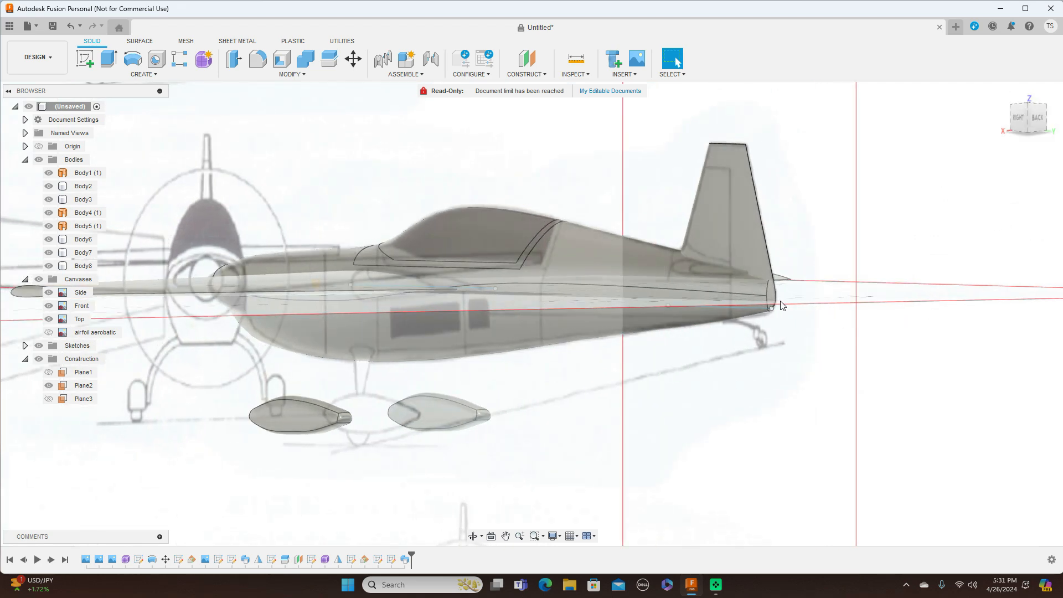
pyautogui.click(1019, 118)
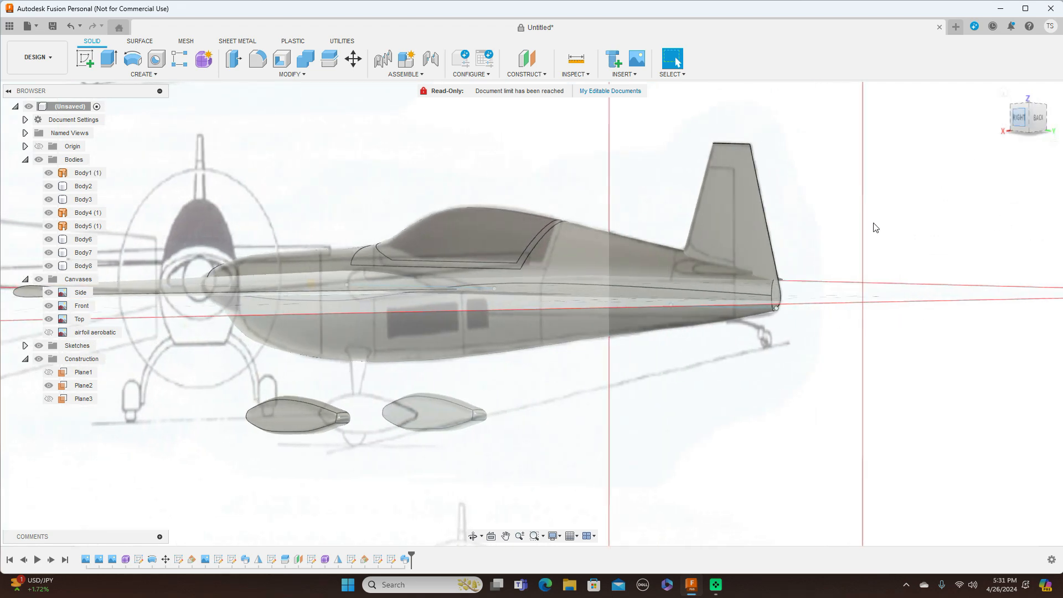
pyautogui.scroll(-4, 768, 415)
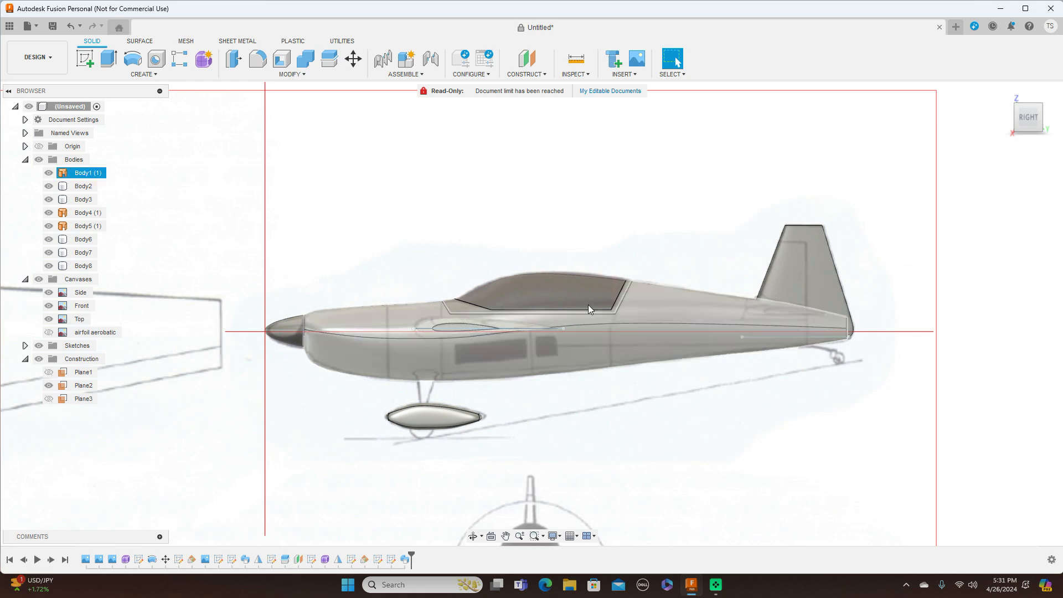
# Step: Hide the canvases and sketches, then orbit the aircraft from front-right and lower angles
pyautogui.click(44, 280)
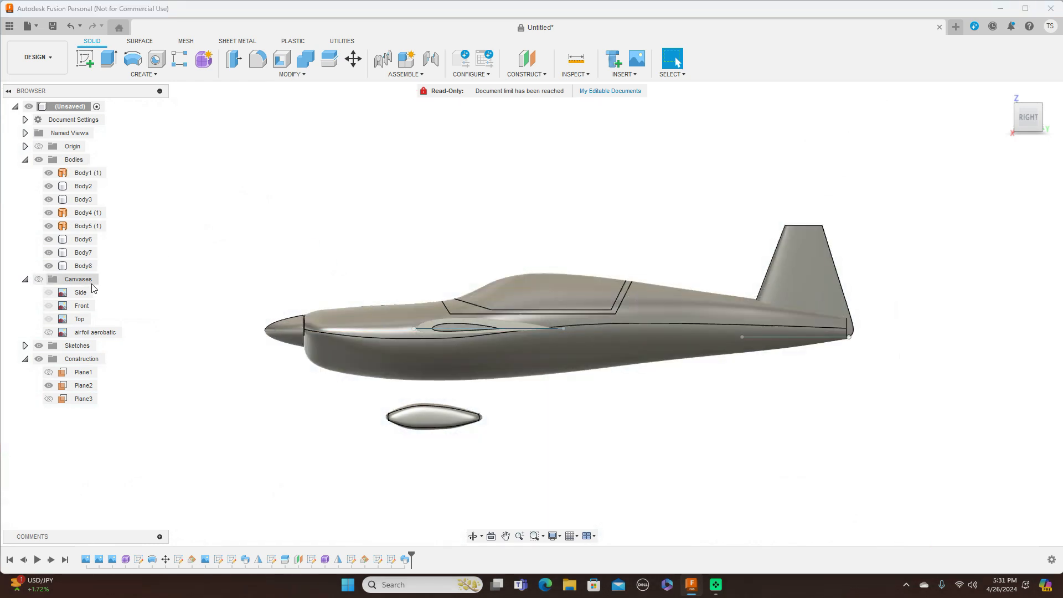
pyautogui.click(39, 345)
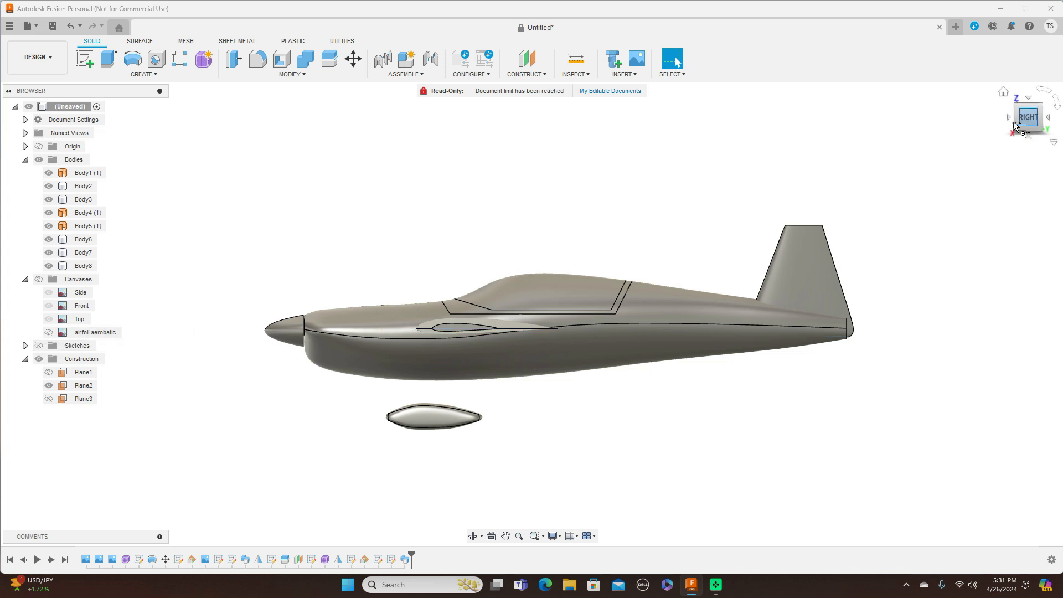
pyautogui.moveTo(1016, 123)
pyautogui.mouseDown()
pyautogui.moveTo(1057, 126)
pyautogui.moveTo(1062, 109)
pyautogui.moveTo(1062, 132)
pyautogui.moveTo(1021, 123)
pyautogui.moveTo(1036, 131)
pyautogui.mouseUp()
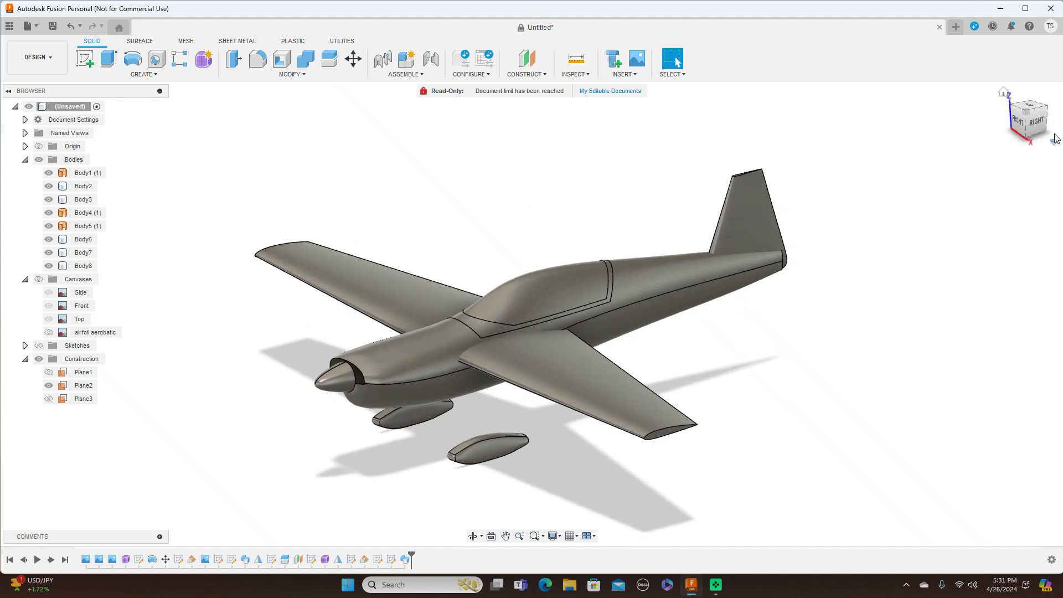
pyautogui.moveTo(1027, 115)
pyautogui.mouseDown()
pyautogui.moveTo(1045, 100)
pyautogui.moveTo(1043, 111)
pyautogui.mouseUp()
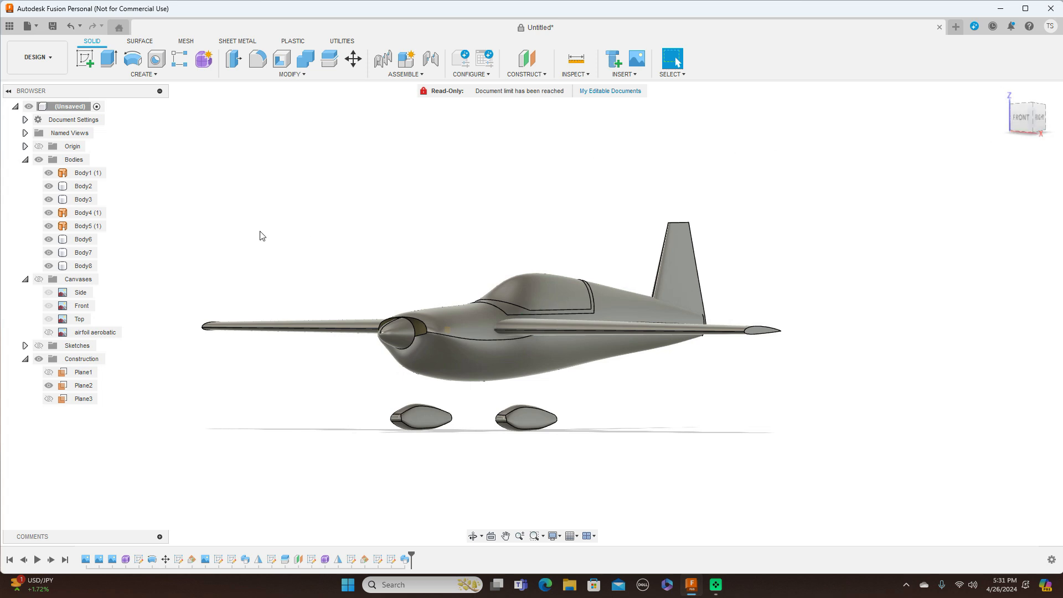
# Step: Show the reference canvases again and end on a straight front view
pyautogui.click(39, 279)
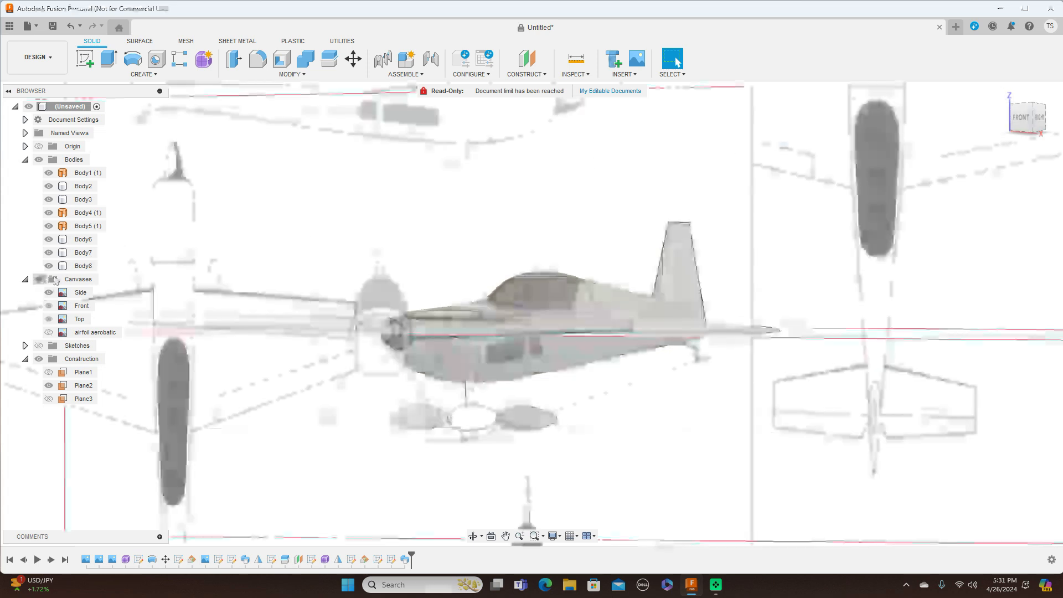
pyautogui.click(1040, 117)
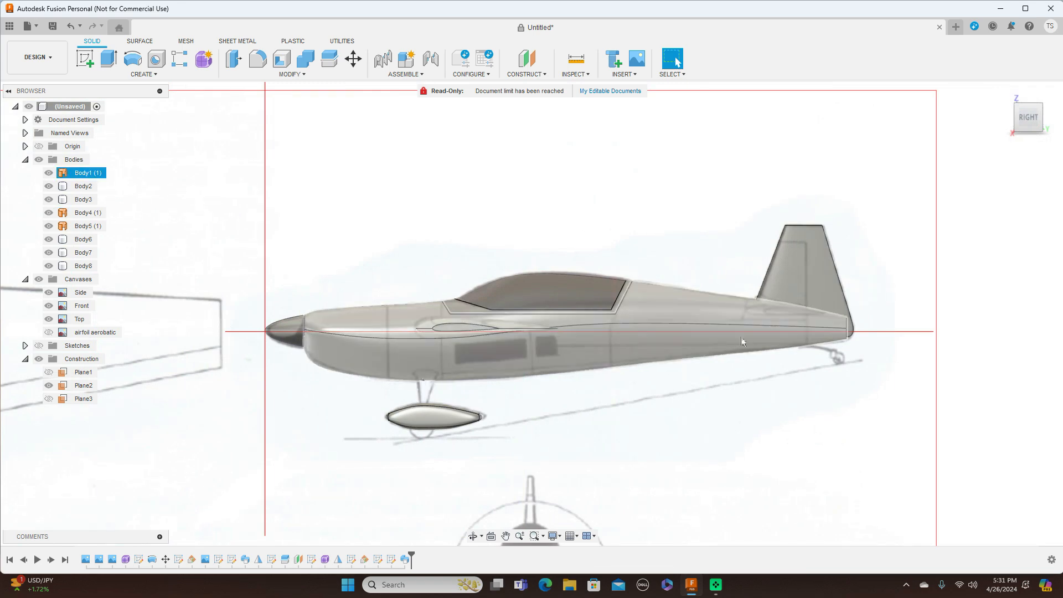
pyautogui.moveTo(1031, 116); pyautogui.dragTo(1062, 121)
pyautogui.click(1026, 120)
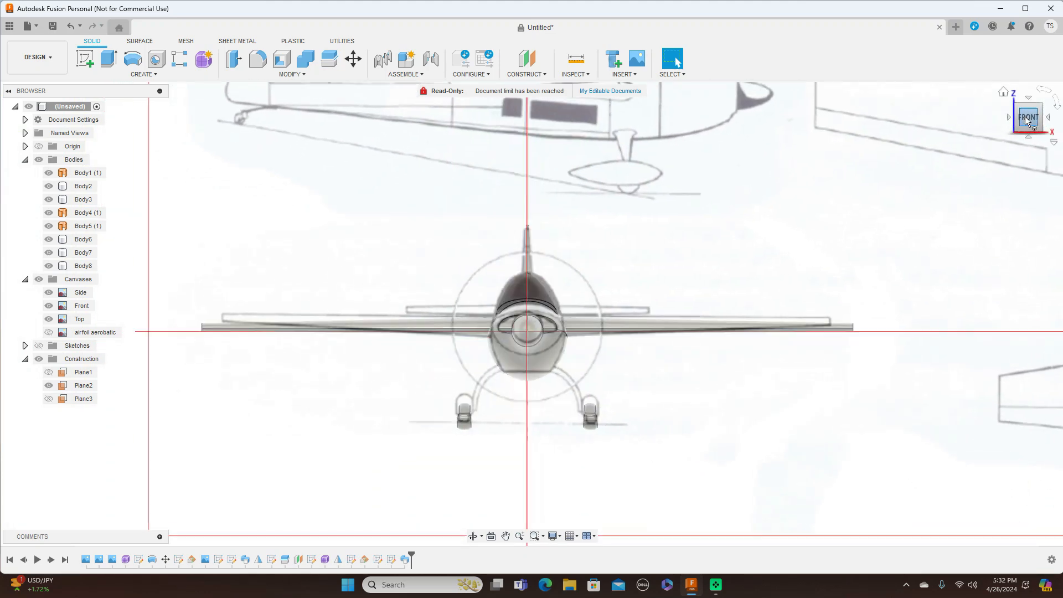
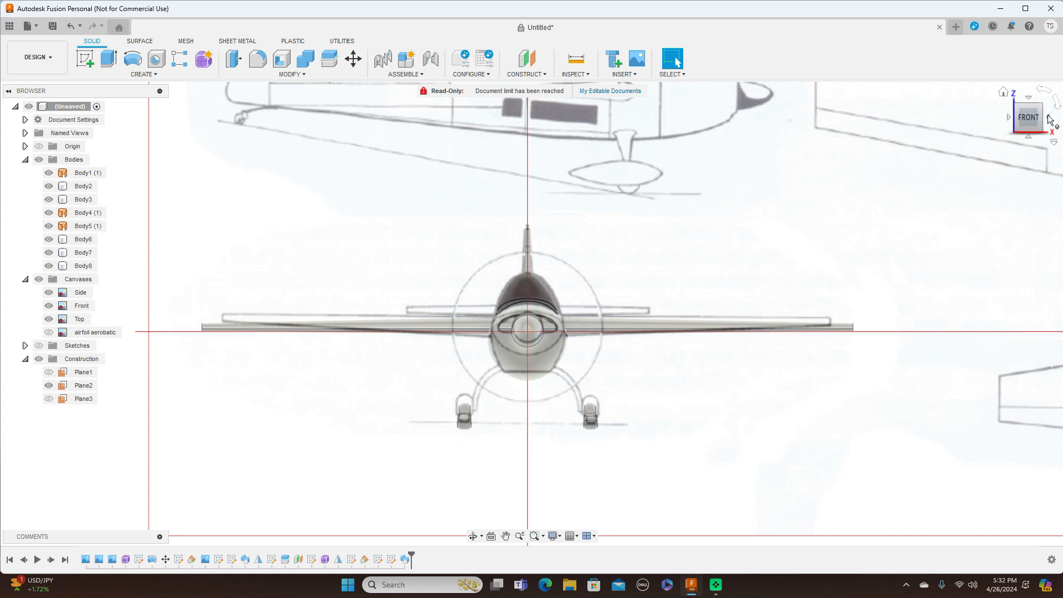
# Step: Zoom in on the fuselage and landing gear in right side view, then select the canopy
pyautogui.click(1049, 118)
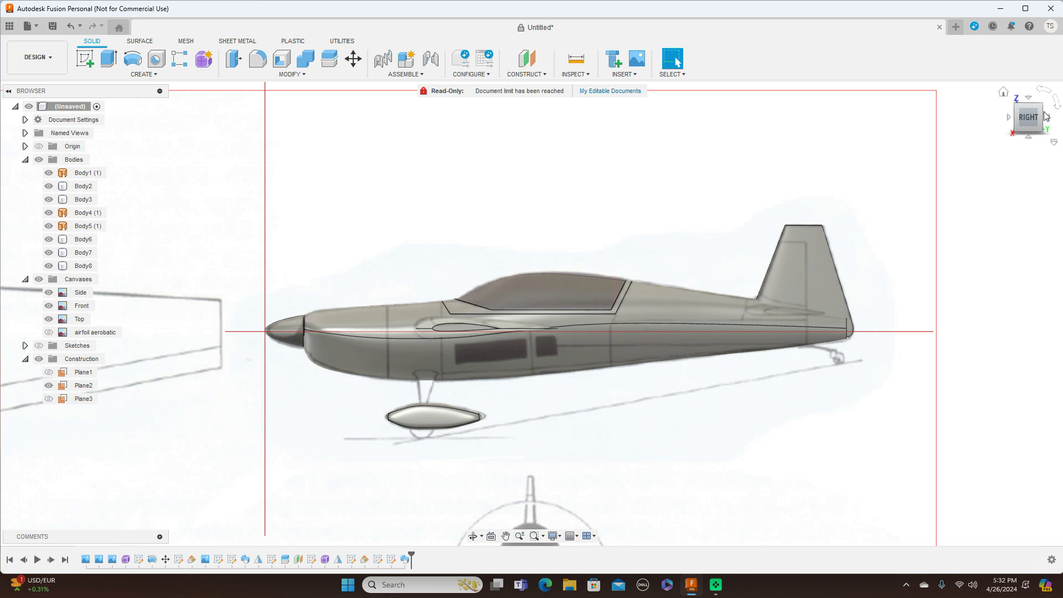
pyautogui.scroll(2, 699, 249)
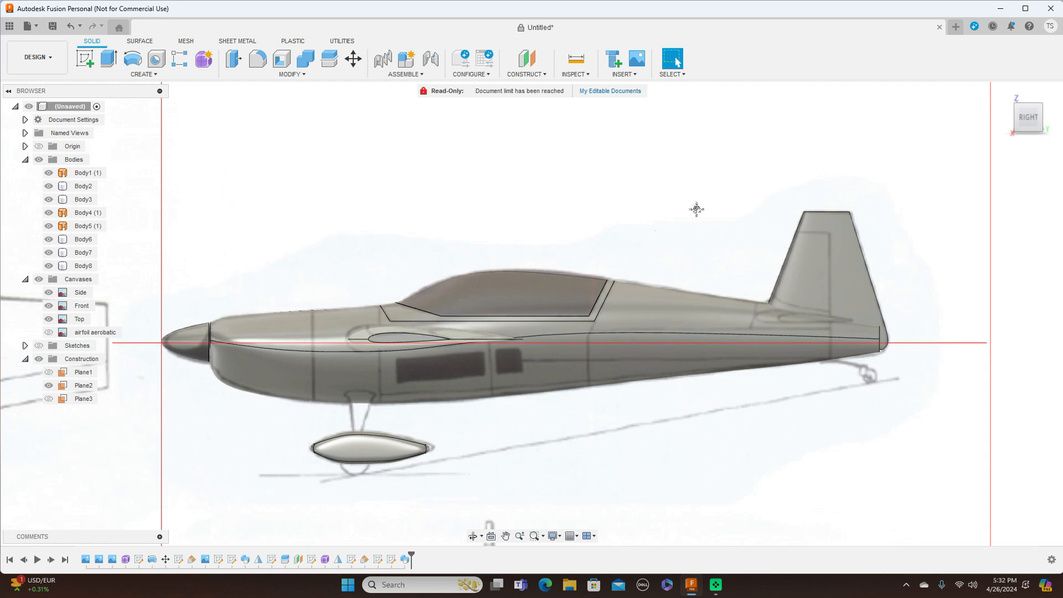
pyautogui.moveTo(696, 208); pyautogui.dragTo(791, 185, button='middle')
pyautogui.click(655, 241)
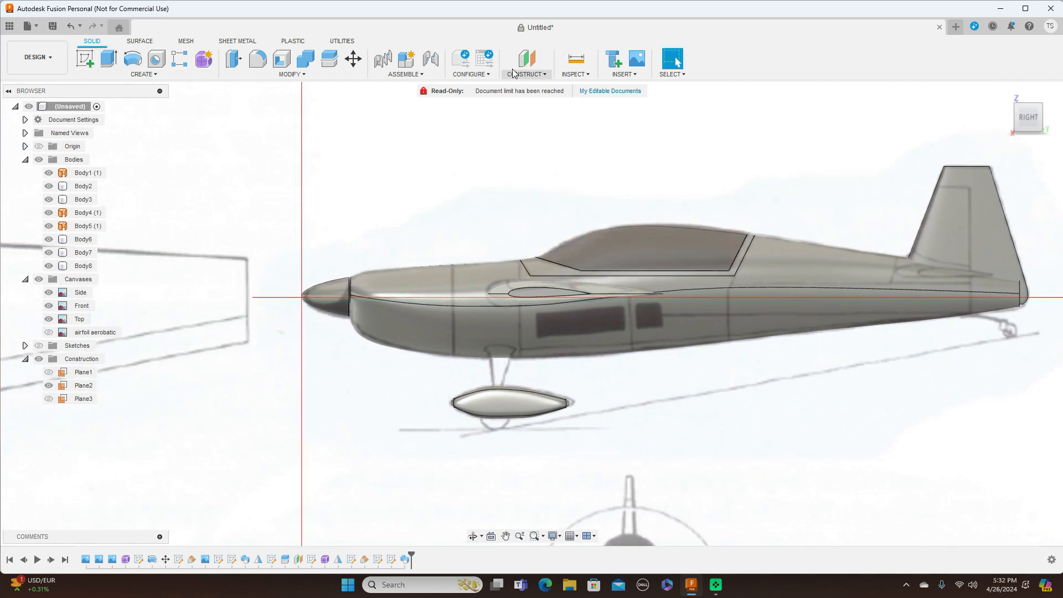
# Step: Create Plane4 offset 550 mm from the XZ plane along the fuselage
pyautogui.click(544, 76)
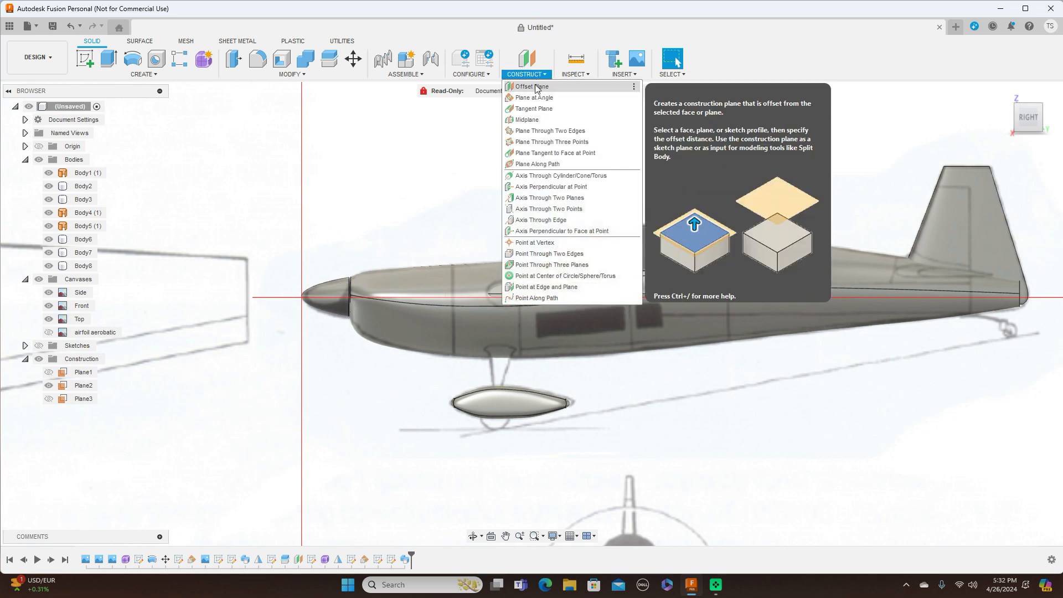
pyautogui.click(533, 87)
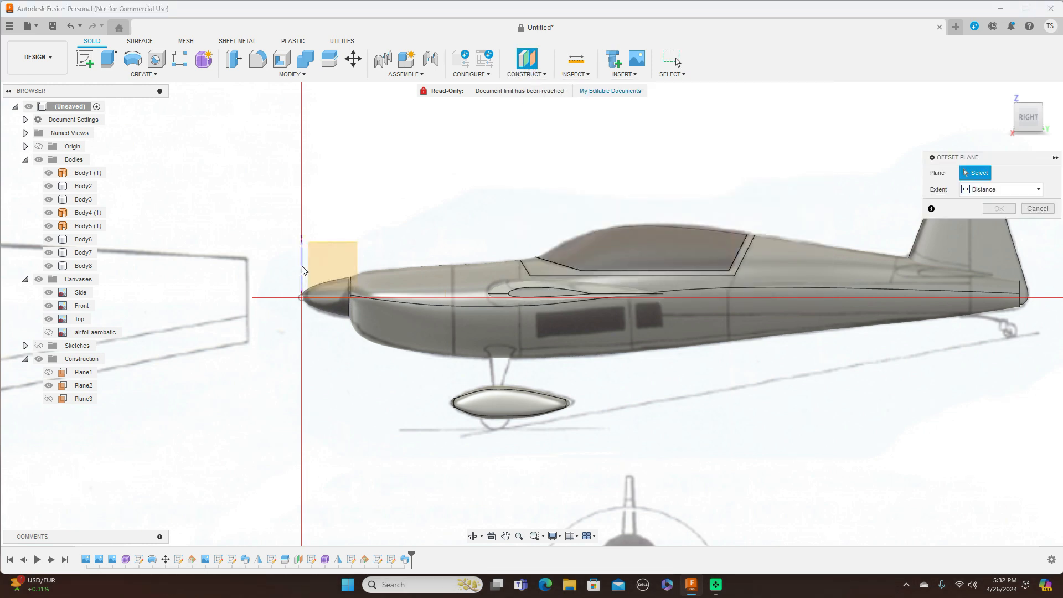
pyautogui.click(323, 282)
pyautogui.moveTo(313, 293); pyautogui.dragTo(499, 299)
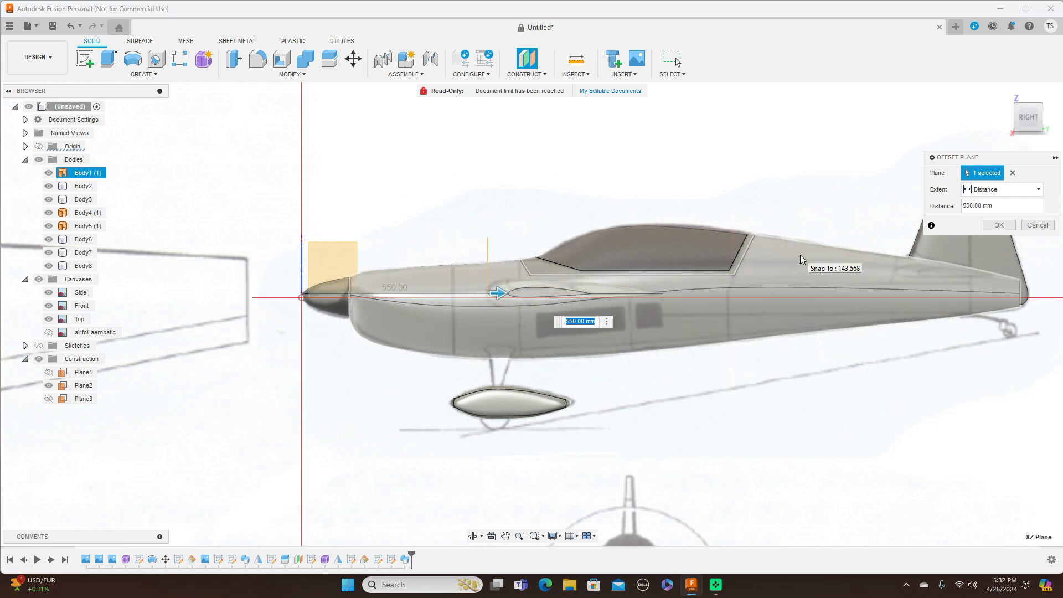
pyautogui.click(996, 227)
# Step: Start a new sketch on Plane4 from an angled view
pyautogui.moveTo(1022, 126); pyautogui.dragTo(1005, 129)
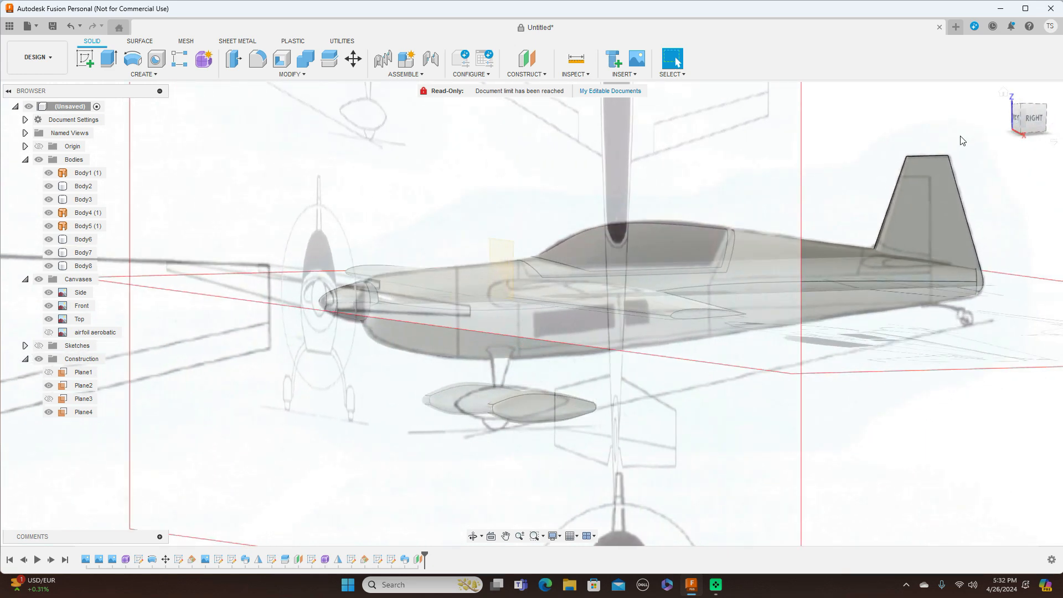
pyautogui.click(507, 258)
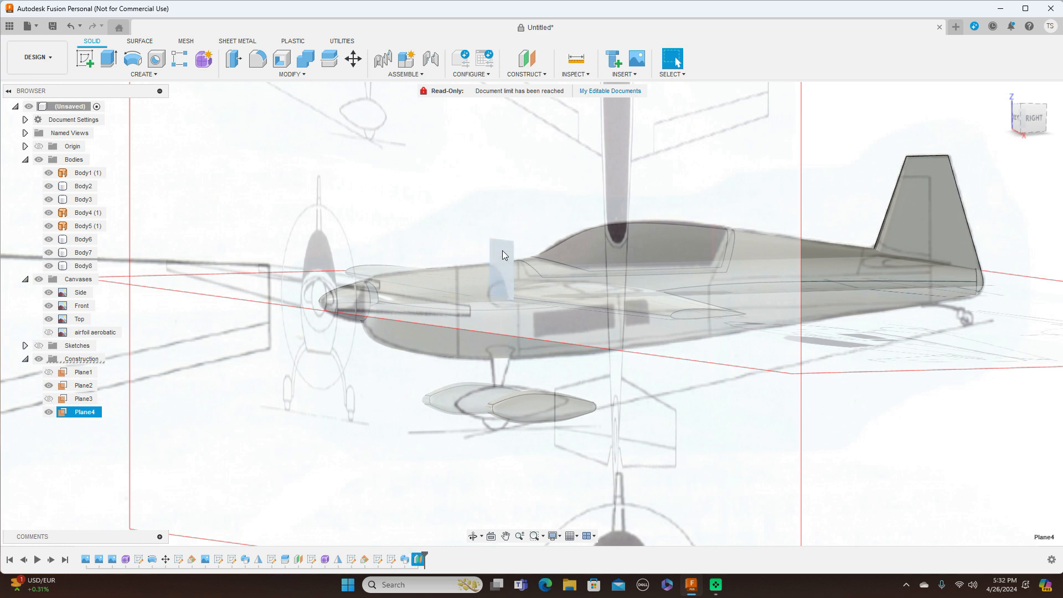
pyautogui.click(85, 55)
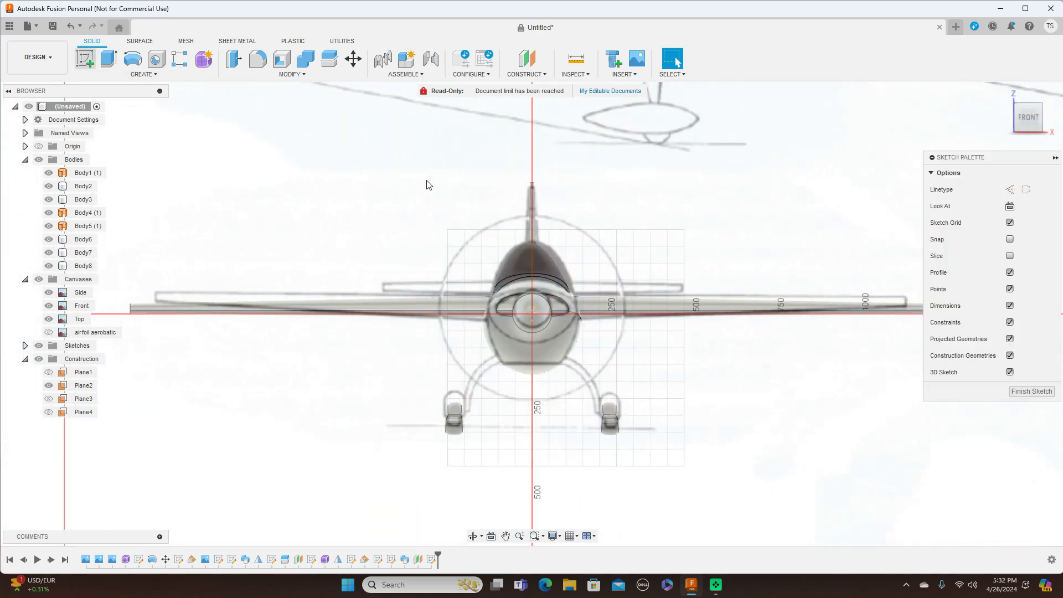
# Step: Draw a fit-point spline from under the fuselage down the right gear leg to the wheel
pyautogui.moveTo(742, 349); pyautogui.dragTo(676, 269, button='middle')
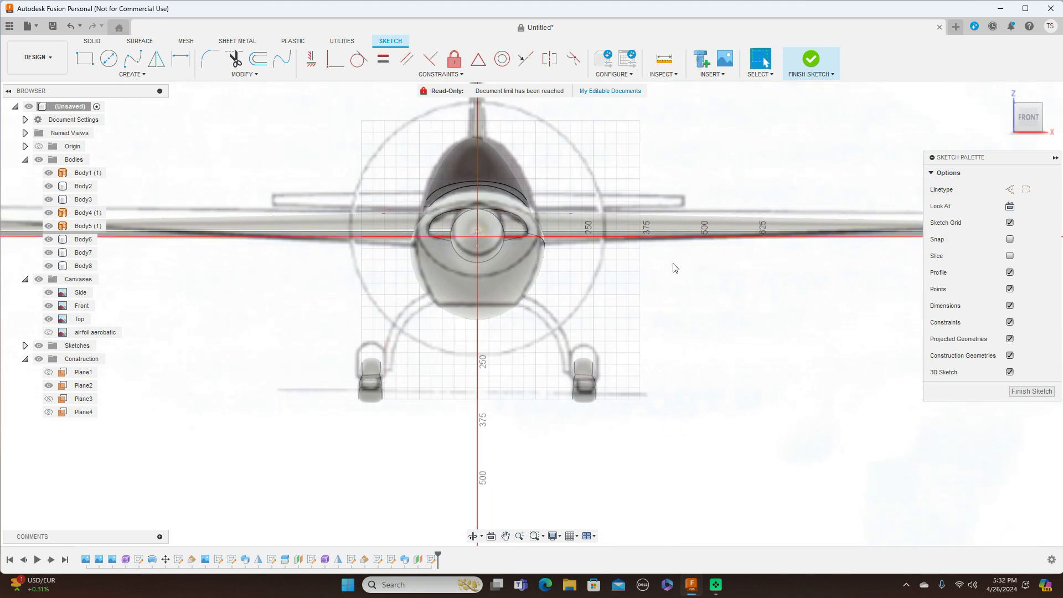
pyautogui.scroll(2, 675, 271)
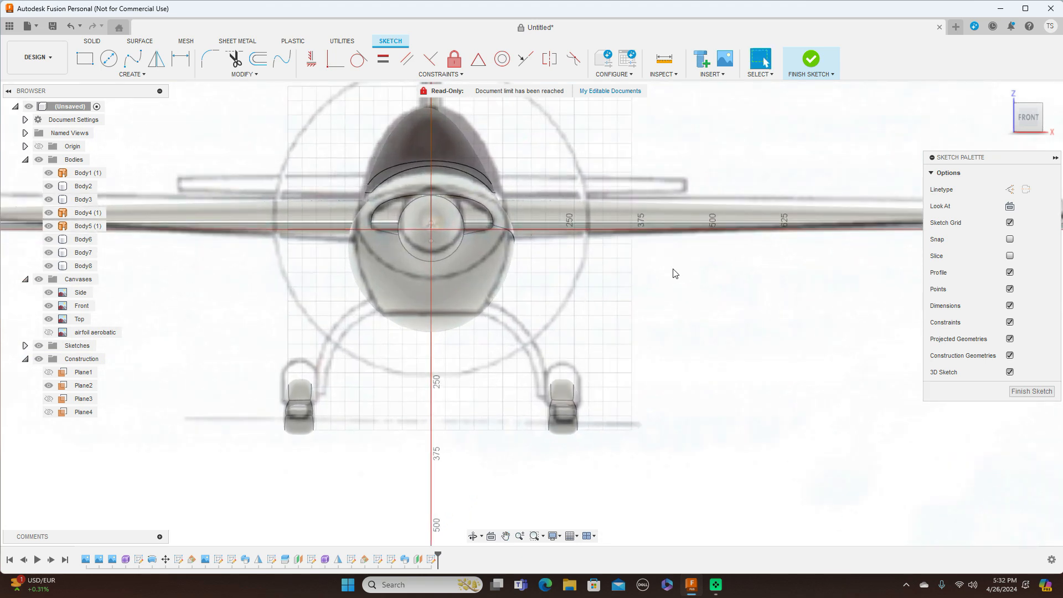
pyautogui.click(141, 61)
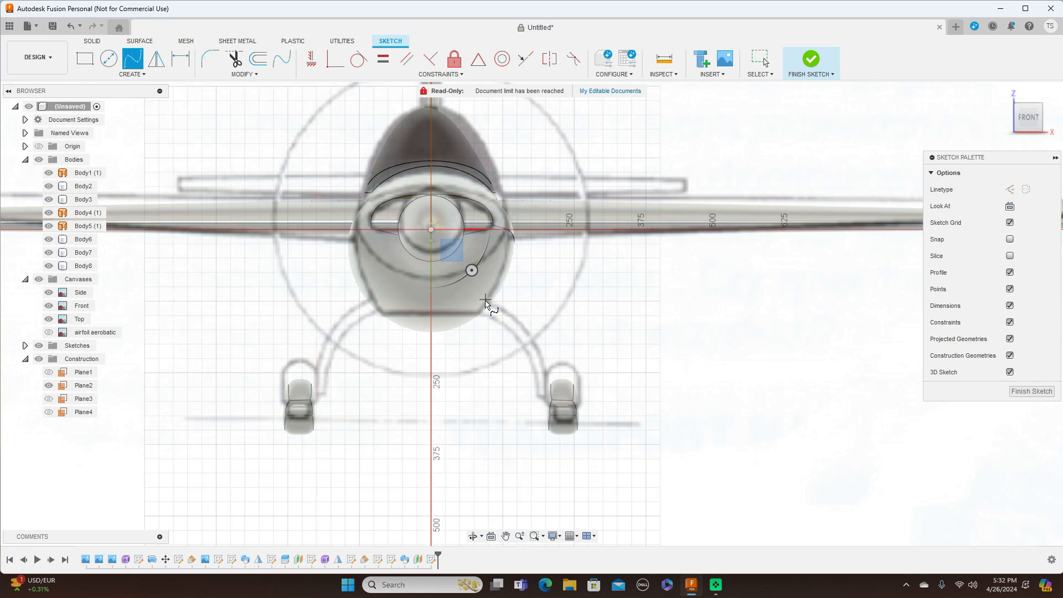
pyautogui.click(484, 302)
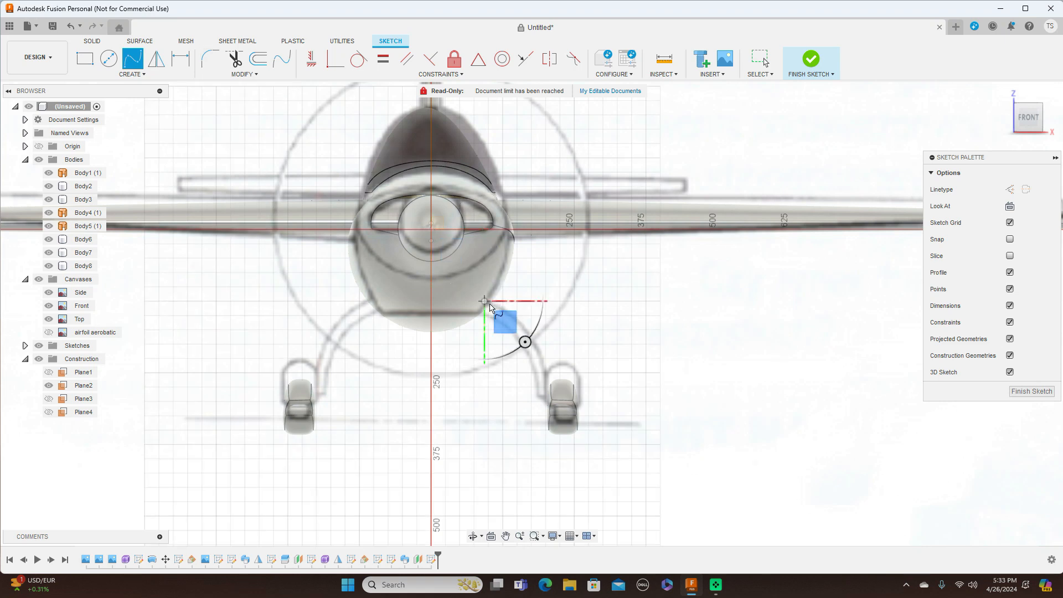
pyautogui.click(519, 319)
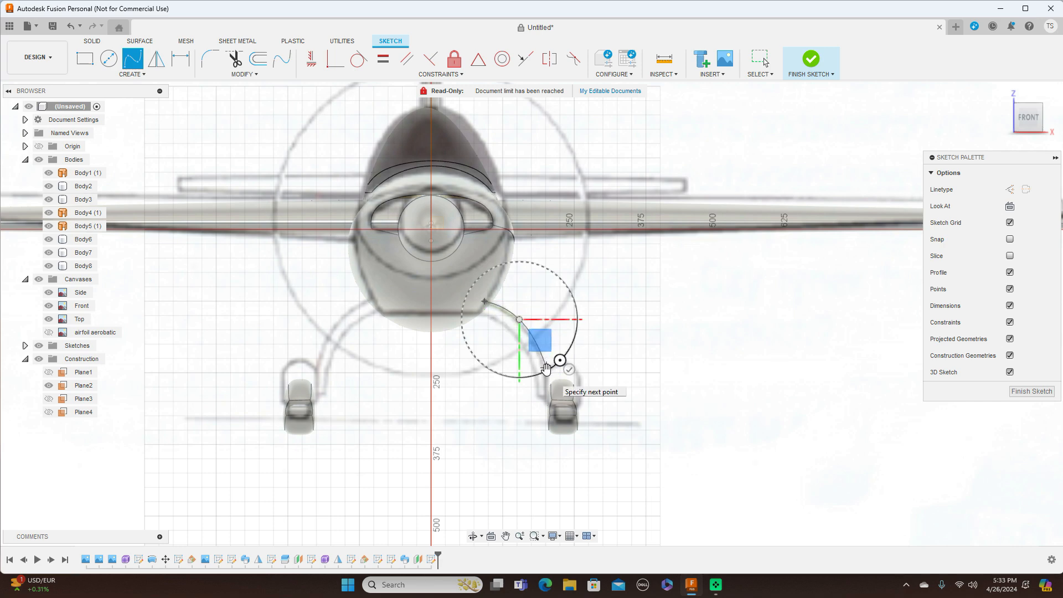
pyautogui.scroll(3, 544, 368)
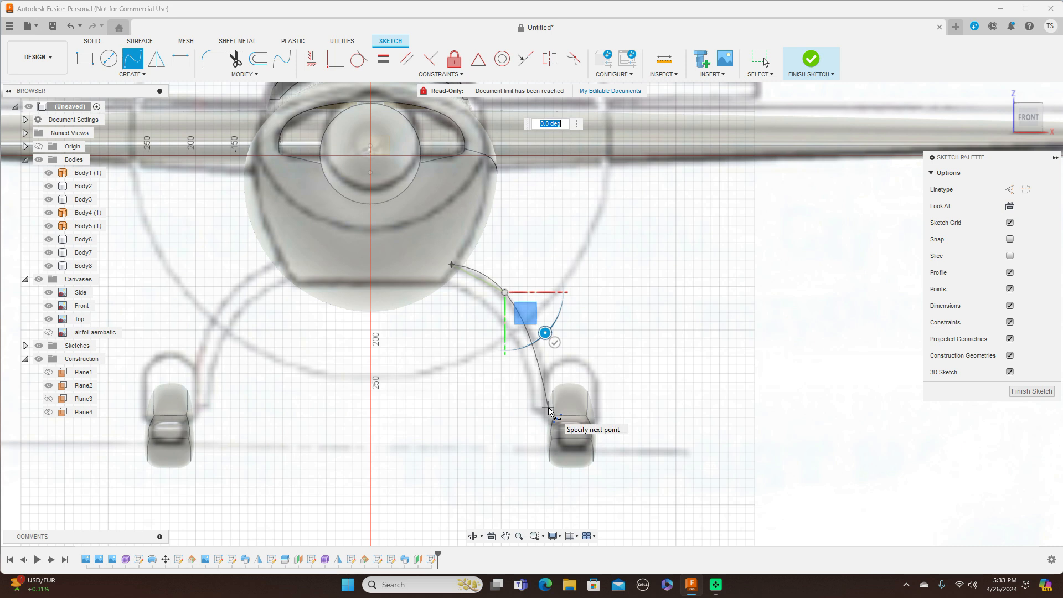
pyautogui.click(548, 409)
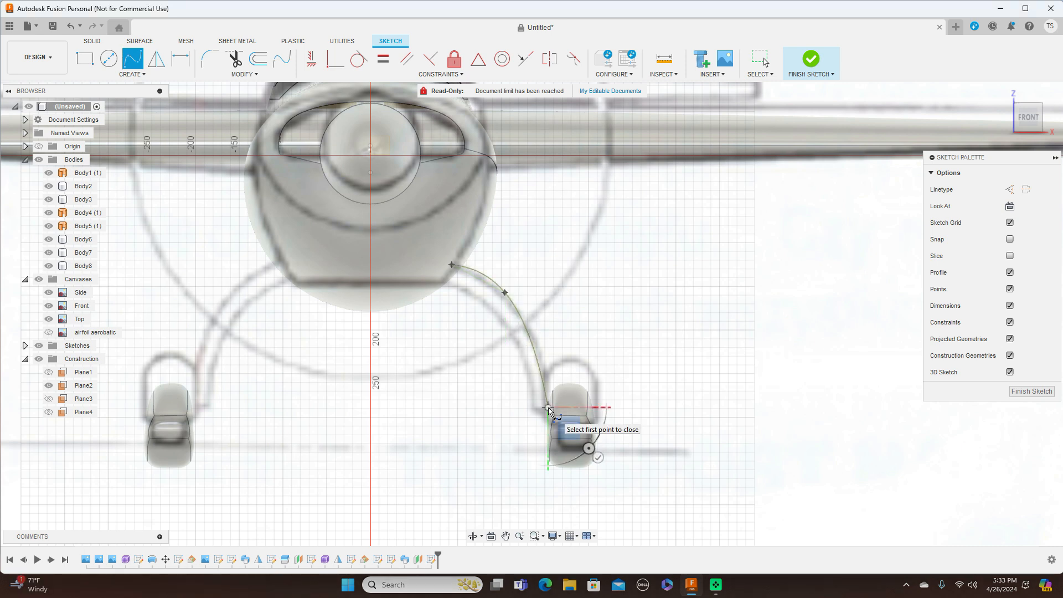
pyautogui.rightClick(549, 408)
pyautogui.click(610, 408)
# Step: Drag the spline's middle fit point so the curve follows the gear leg
pyautogui.click(505, 295)
pyautogui.click(510, 301)
pyautogui.moveTo(510, 301); pyautogui.dragTo(524, 319)
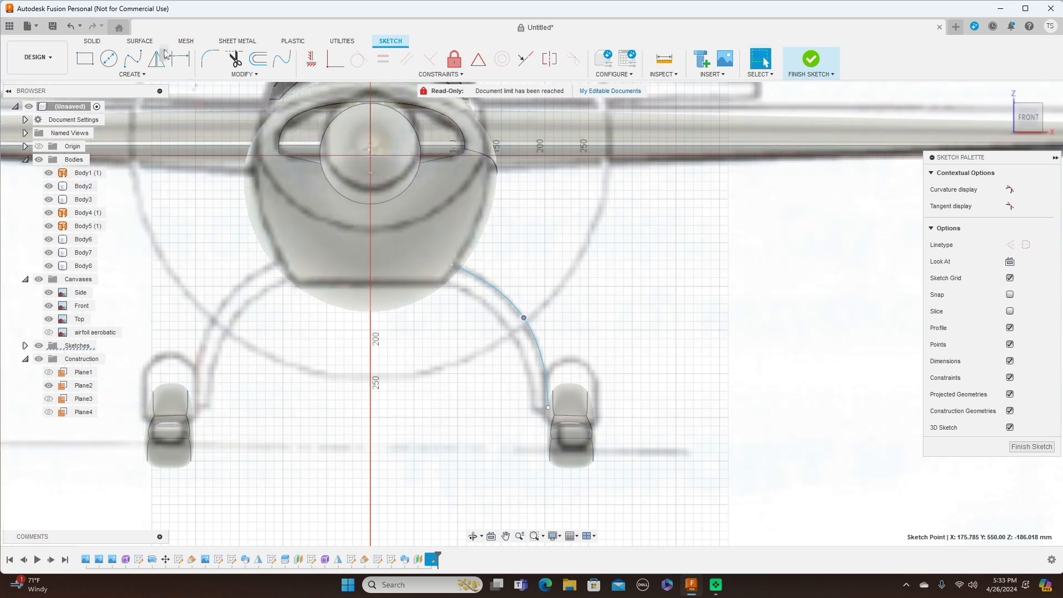
pyautogui.click(134, 59)
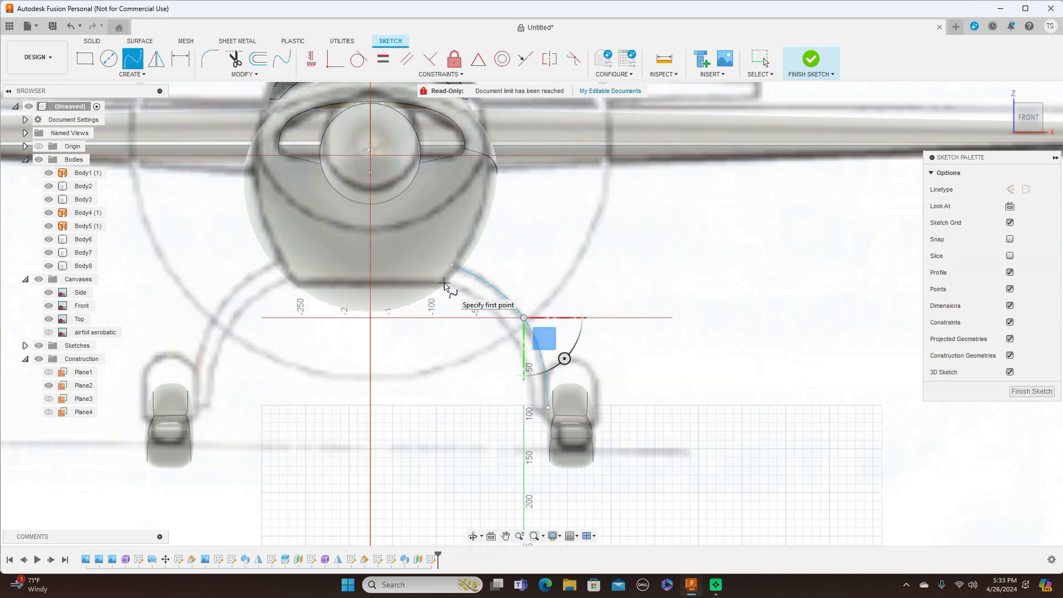
# Step: Draw a second spline along the inner side of the gear leg to the wheel
pyautogui.click(444, 283)
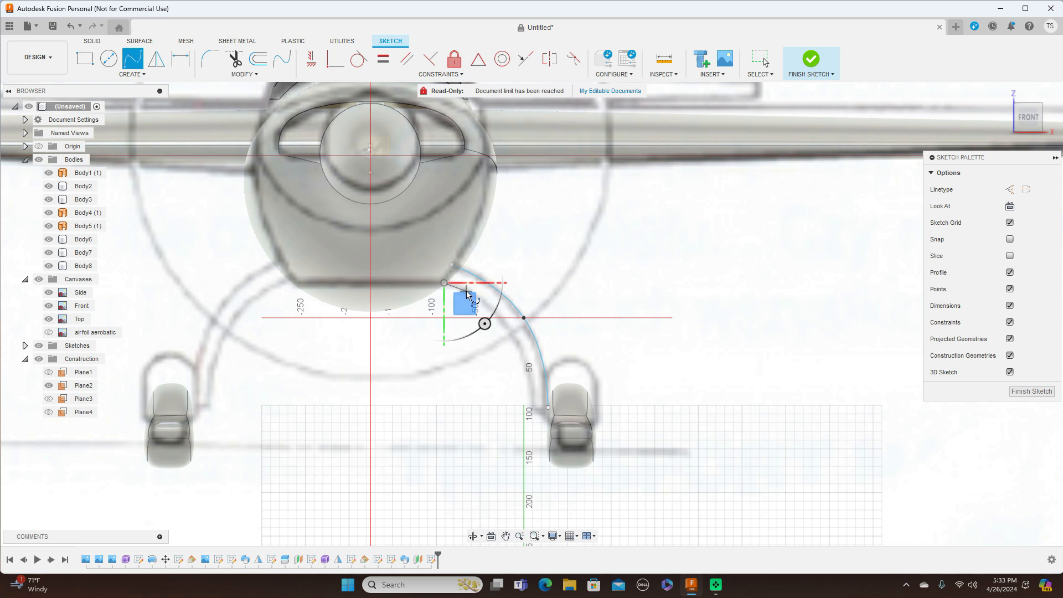
pyautogui.click(466, 291)
pyautogui.click(514, 332)
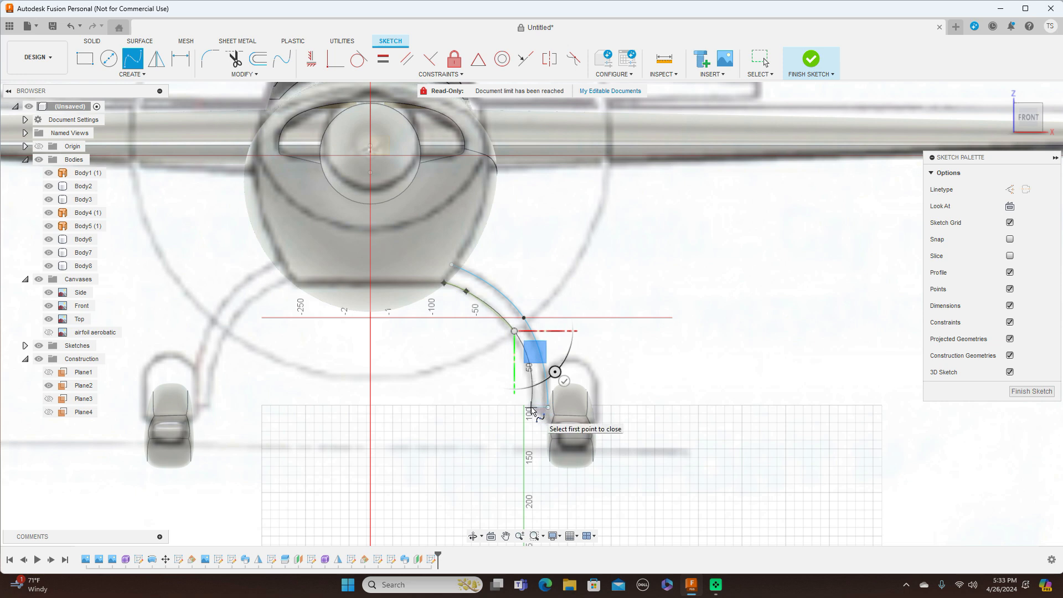
pyautogui.click(532, 408)
pyautogui.rightClick(531, 407)
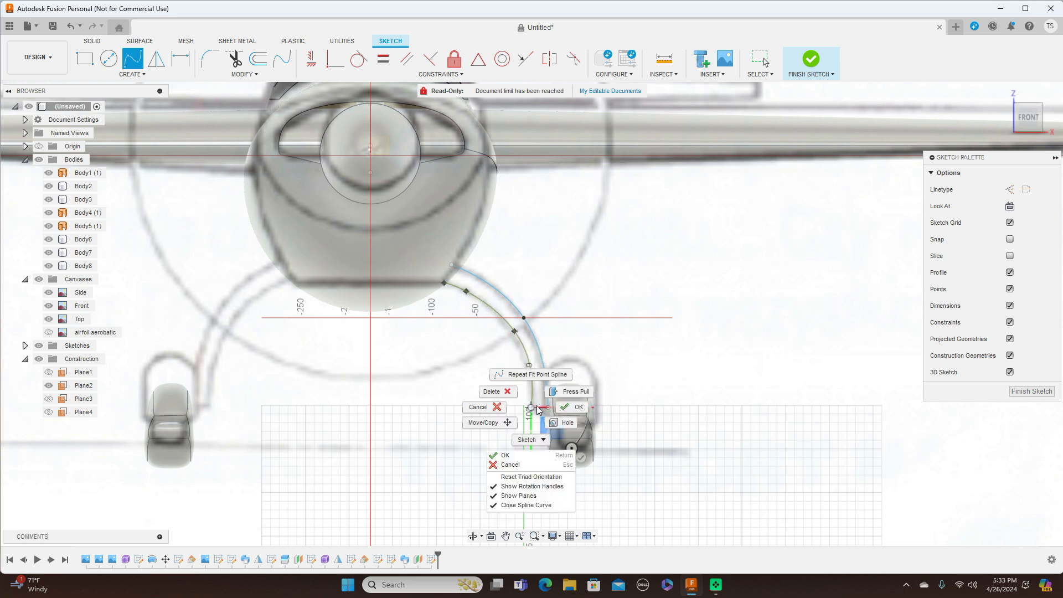
pyautogui.click(569, 408)
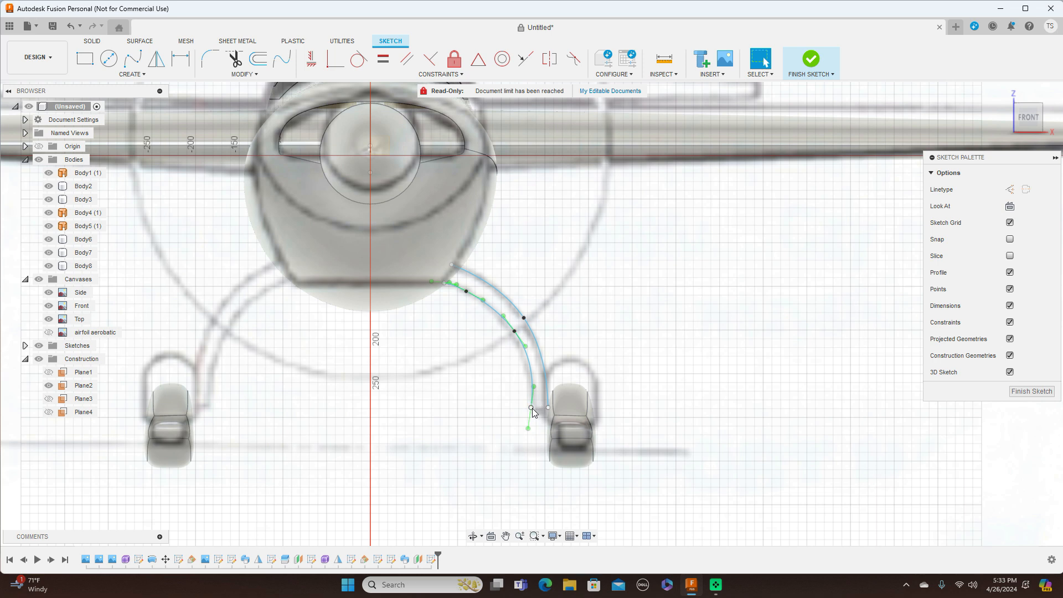
# Step: Fine-tune the end and fit points of both splines to match the strut shape
pyautogui.click(535, 407)
pyautogui.moveTo(535, 406); pyautogui.dragTo(534, 406)
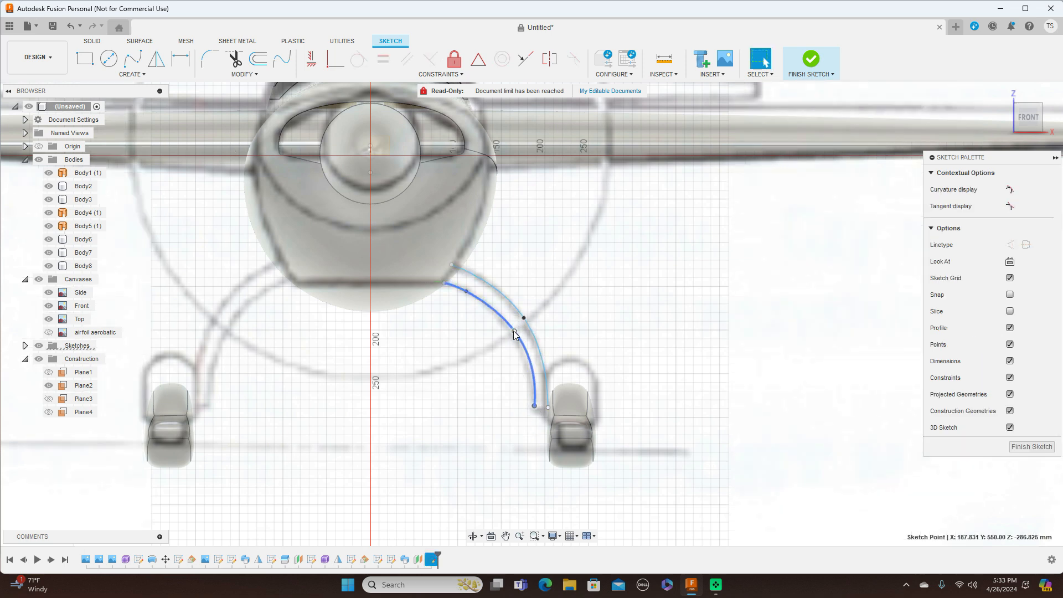
pyautogui.moveTo(515, 332); pyautogui.dragTo(510, 331)
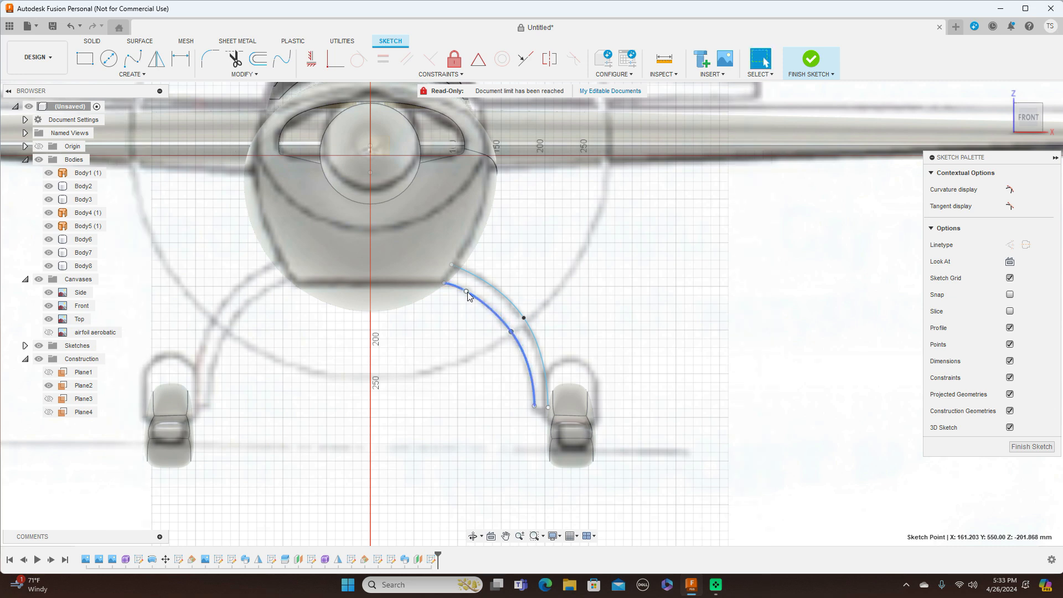
pyautogui.moveTo(468, 291); pyautogui.dragTo(471, 294)
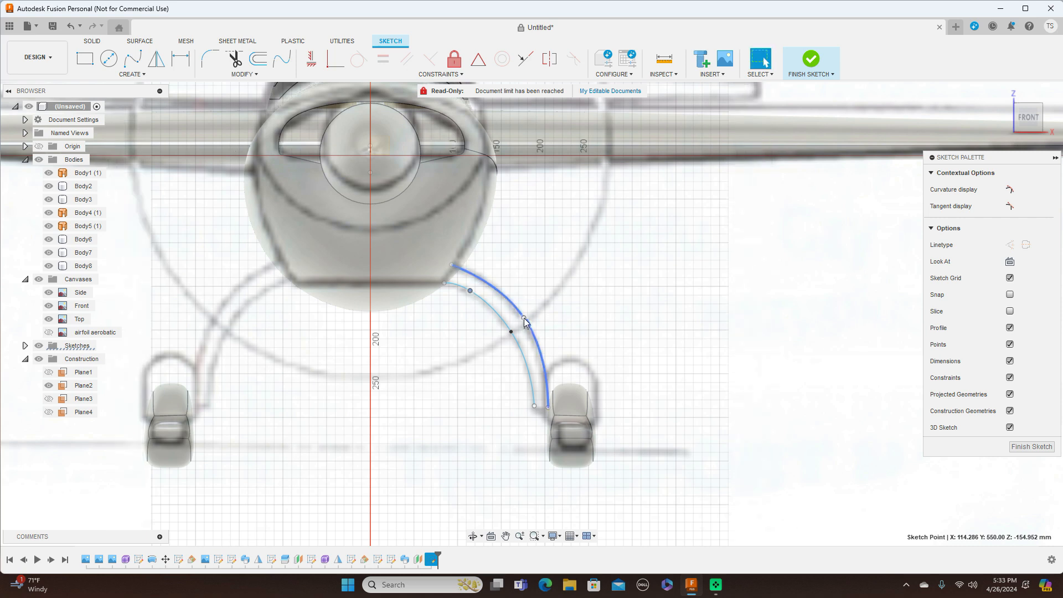
pyautogui.moveTo(524, 319); pyautogui.dragTo(520, 320)
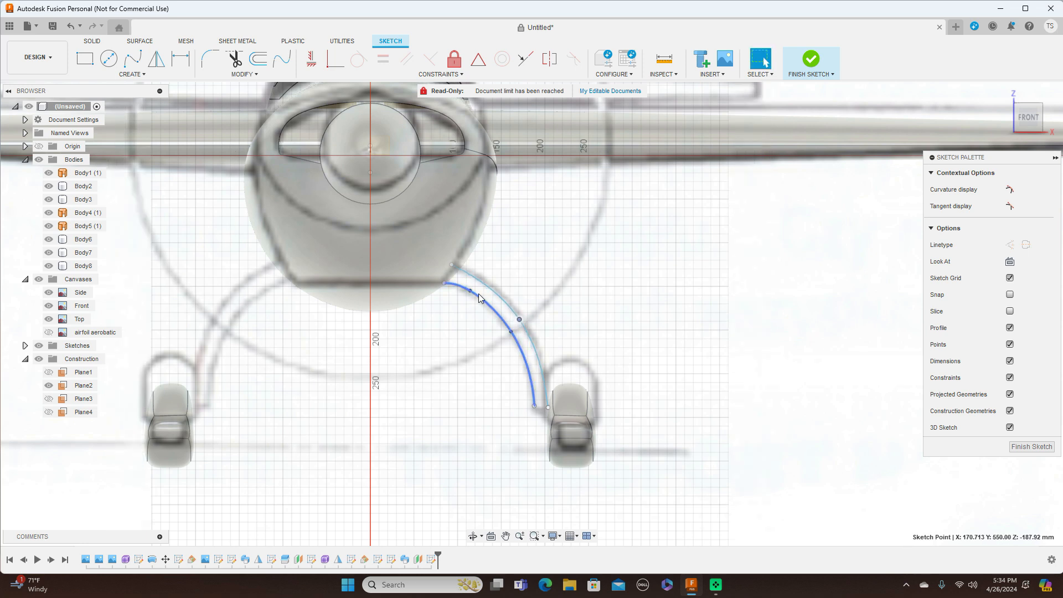
pyautogui.moveTo(472, 294); pyautogui.dragTo(472, 297)
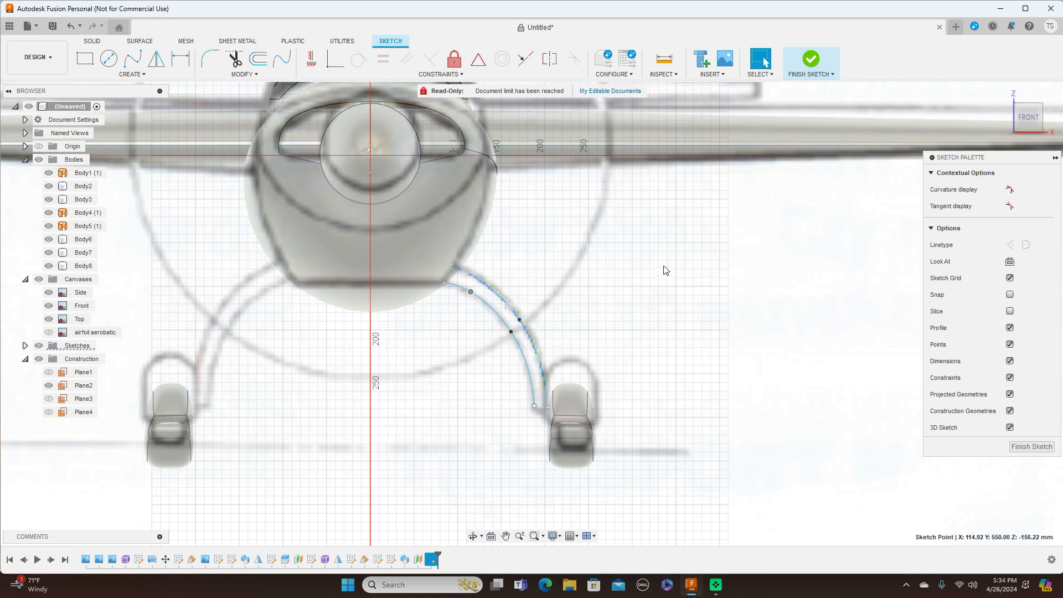
# Step: Close the top of the strut outline with a short line under the fuselage
pyautogui.press('m')
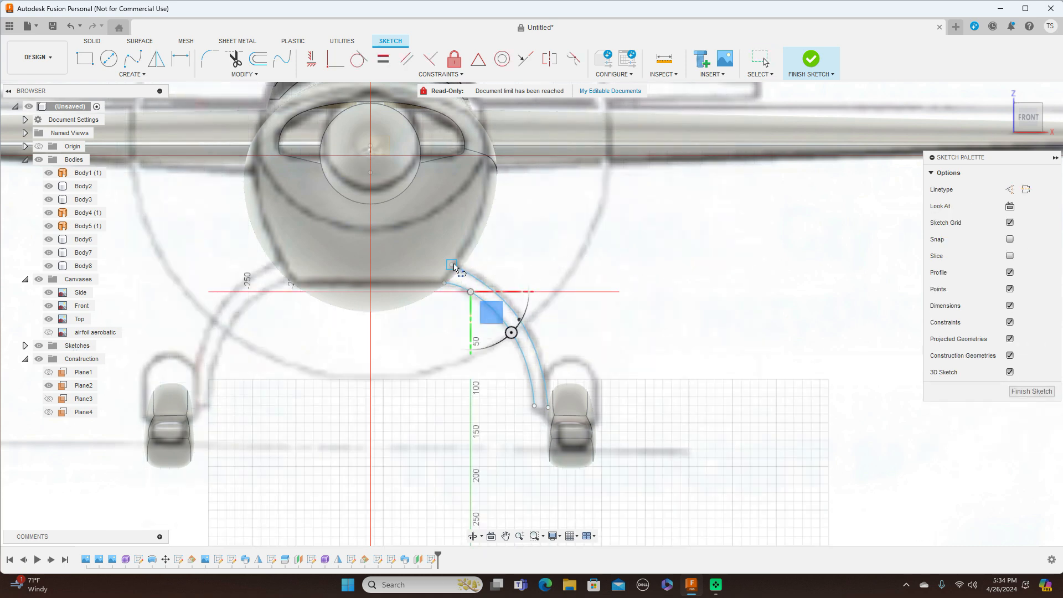
pyautogui.moveTo(454, 268); pyautogui.dragTo(449, 285)
pyautogui.scroll(2, 448, 285)
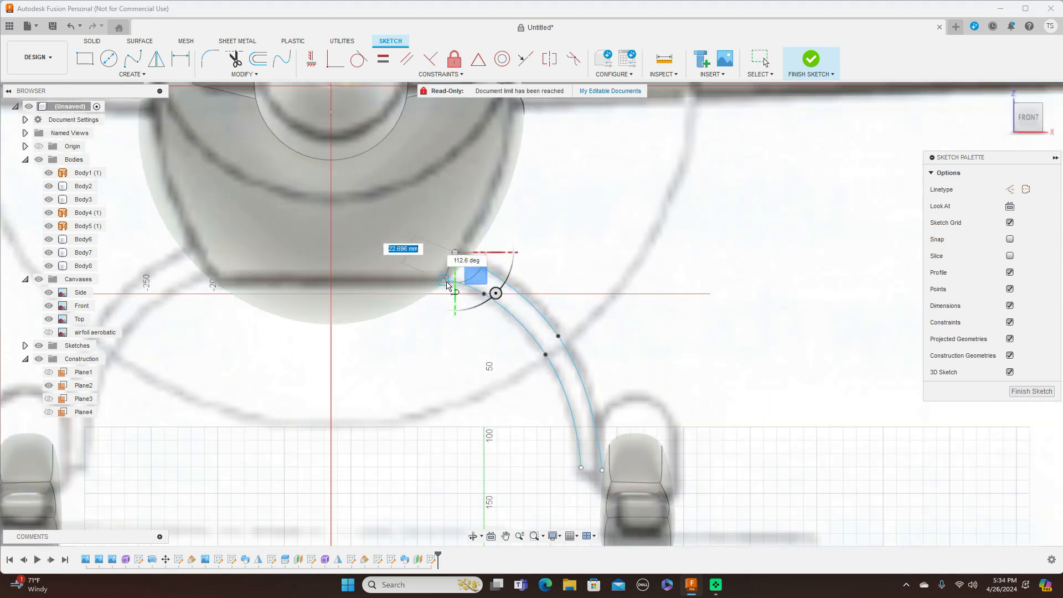
pyautogui.click(447, 281)
pyautogui.rightClick(446, 282)
pyautogui.click(474, 280)
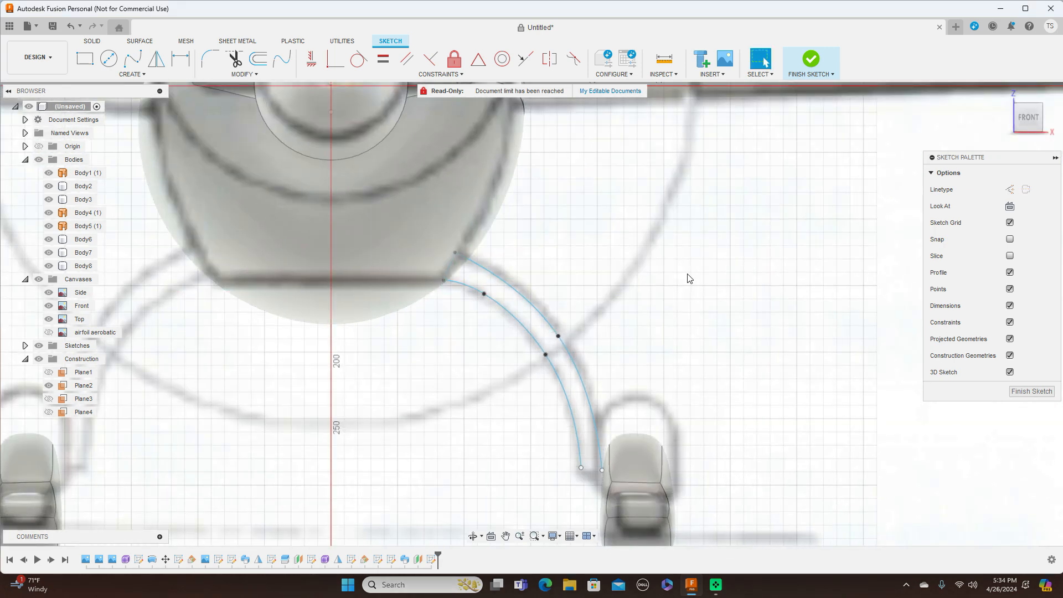
pyautogui.scroll(-3, 689, 279)
# Step: Close the strut bottom with a line between the arc ends and finish the sketch
pyautogui.press('l')
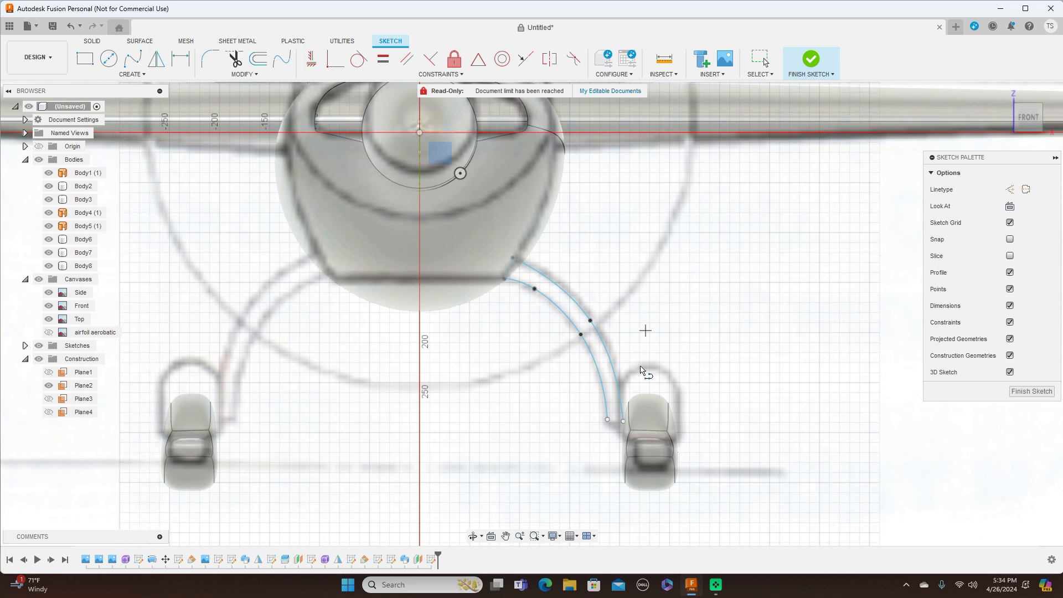
pyautogui.scroll(3, 626, 425)
pyautogui.click(623, 421)
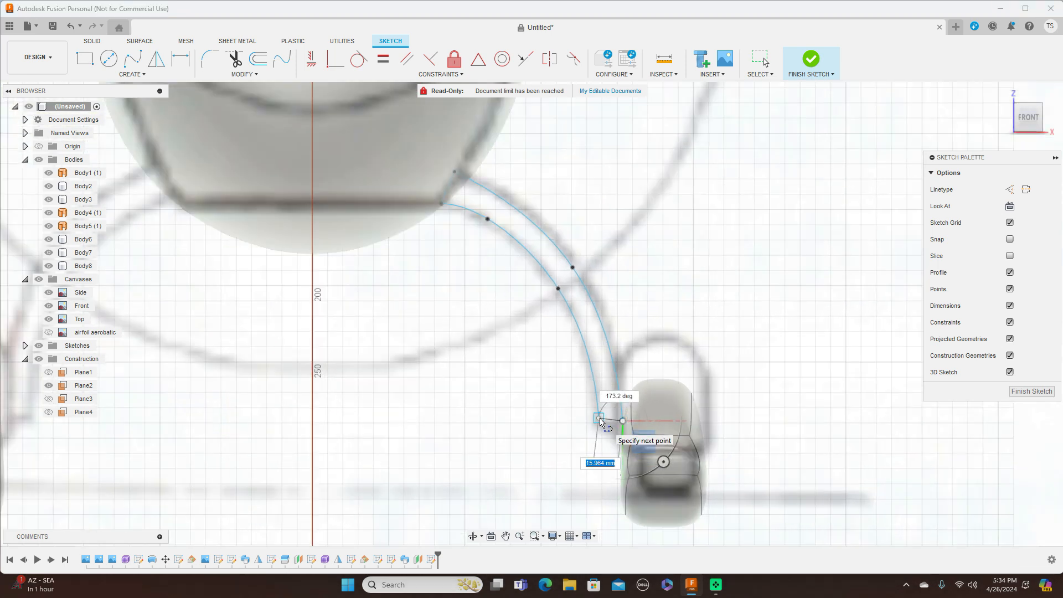
pyautogui.rightClick(601, 421)
pyautogui.click(644, 421)
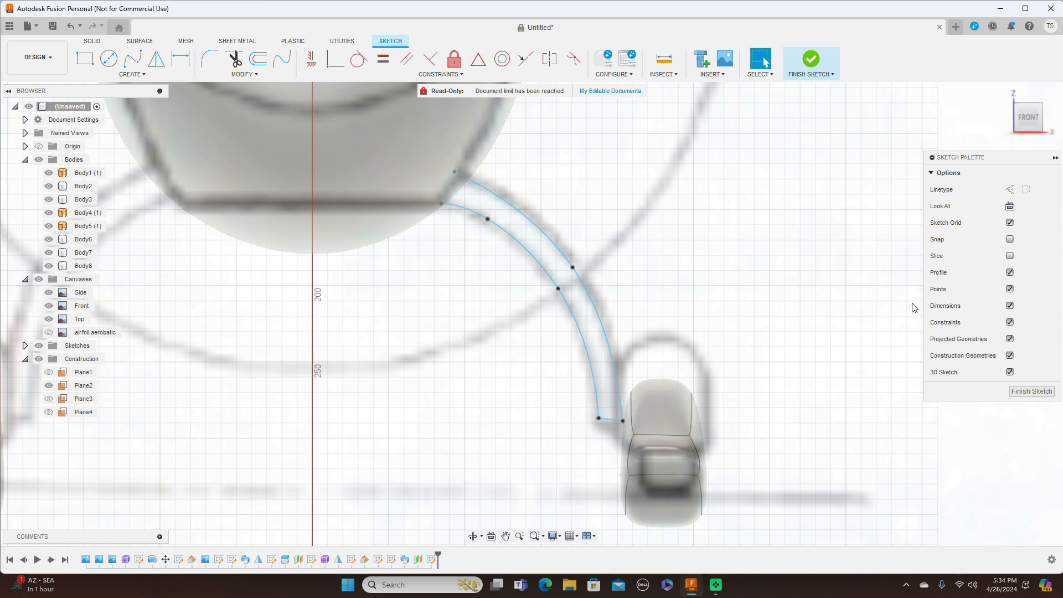
pyautogui.click(1031, 390)
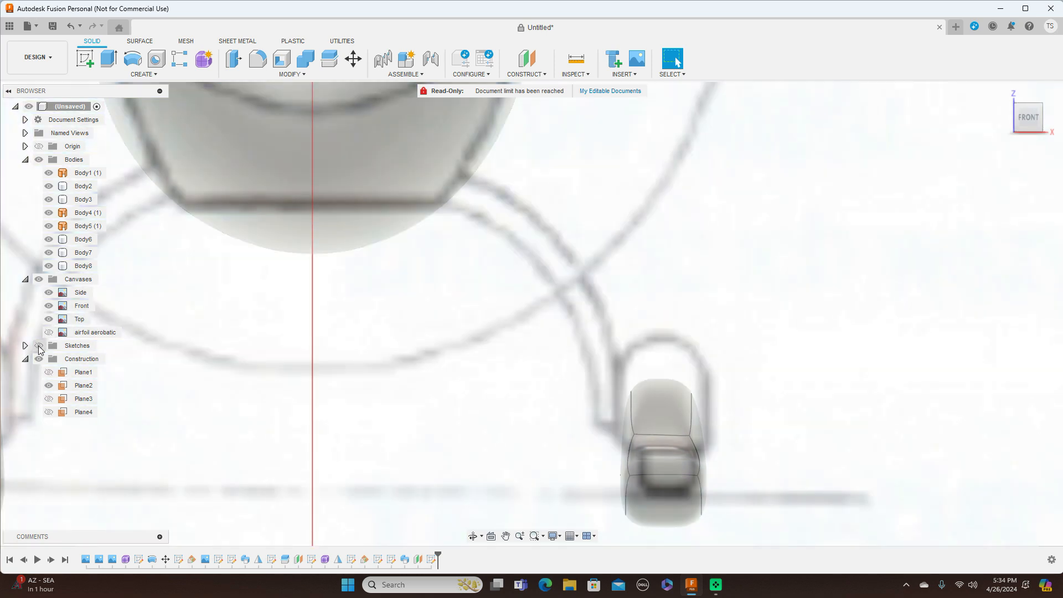
# Step: Extrude the strut profile 40 mm from the right view into new body Body9
pyautogui.click(38, 346)
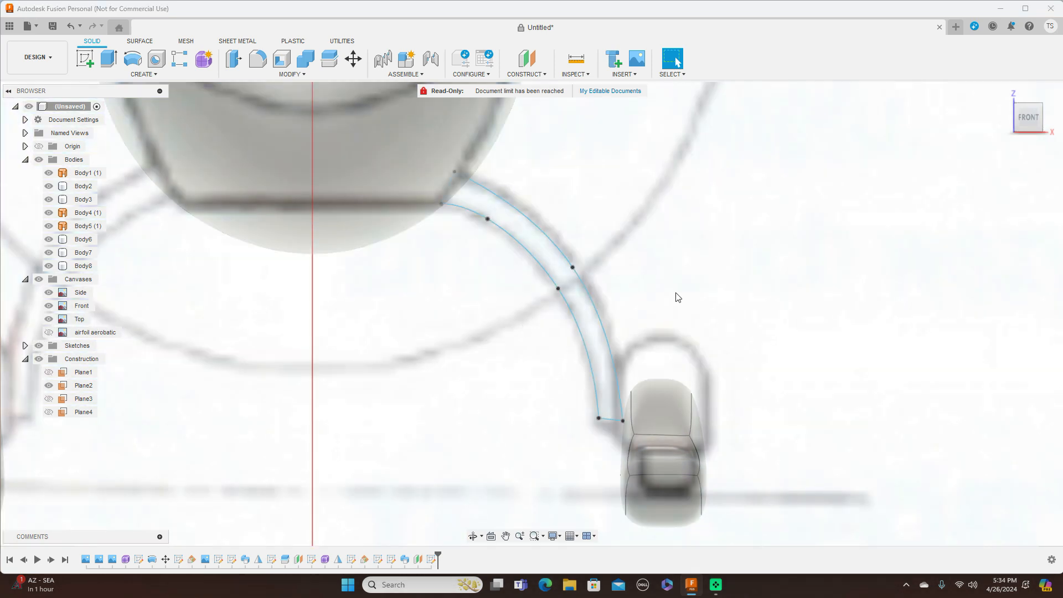
pyautogui.press('e')
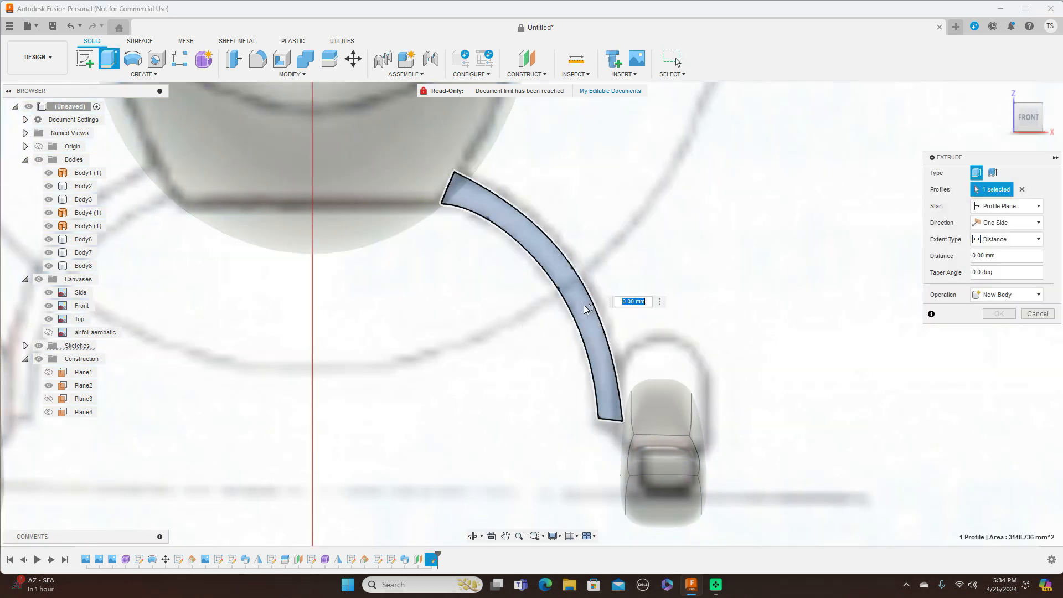
pyautogui.click(587, 304)
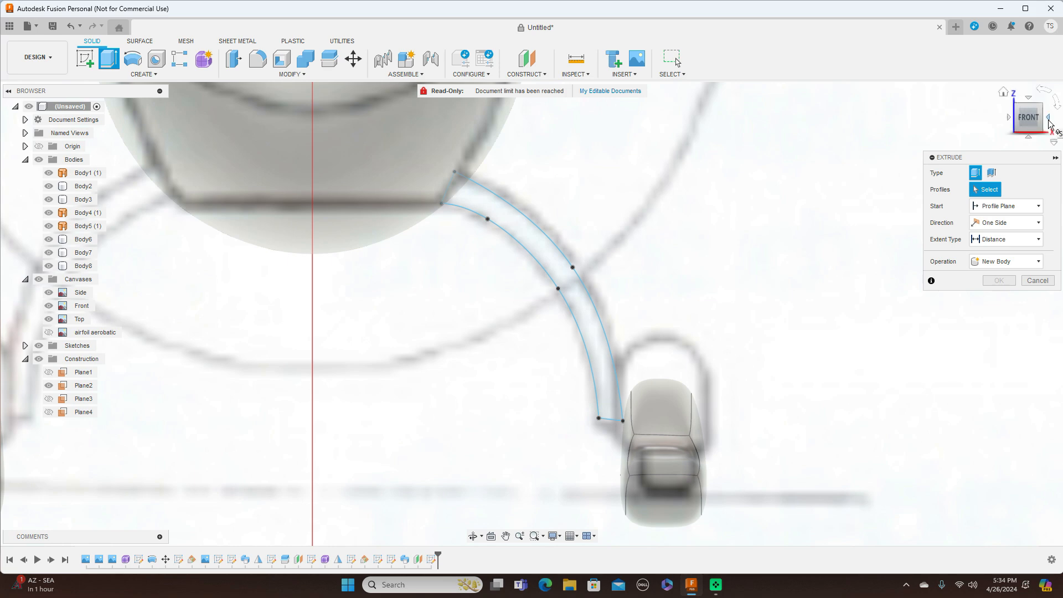
pyautogui.click(1051, 124)
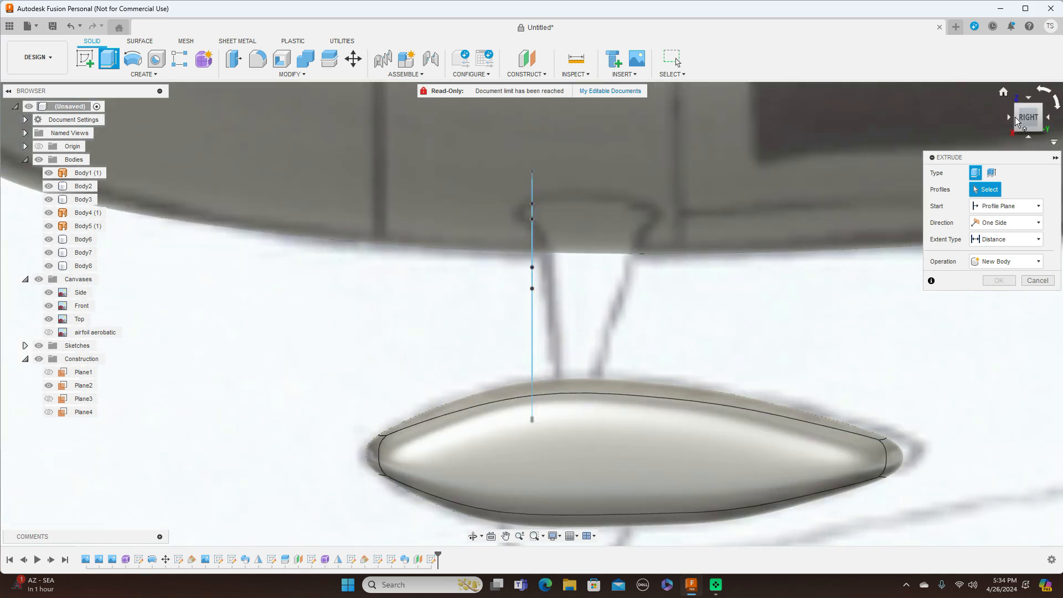
pyautogui.moveTo(1021, 118); pyautogui.dragTo(1027, 119)
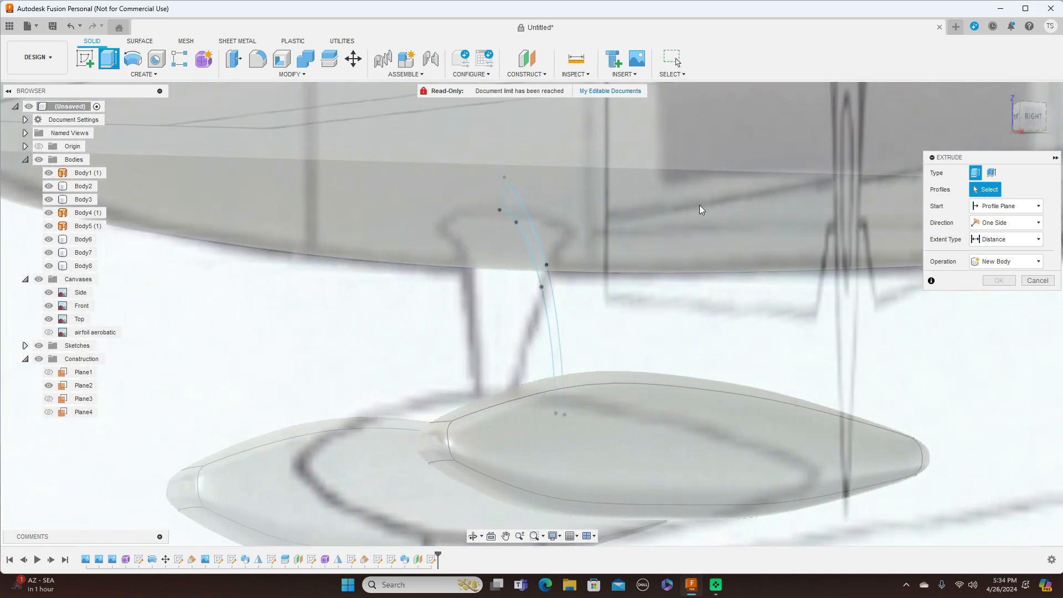
pyautogui.click(549, 299)
pyautogui.click(1040, 127)
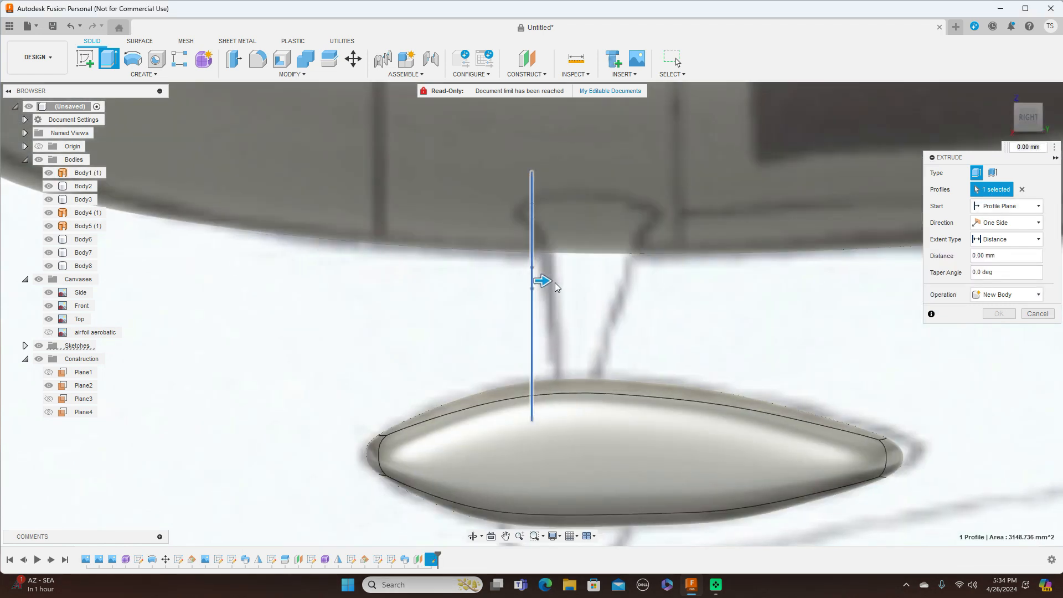
pyautogui.moveTo(552, 281); pyautogui.dragTo(617, 280)
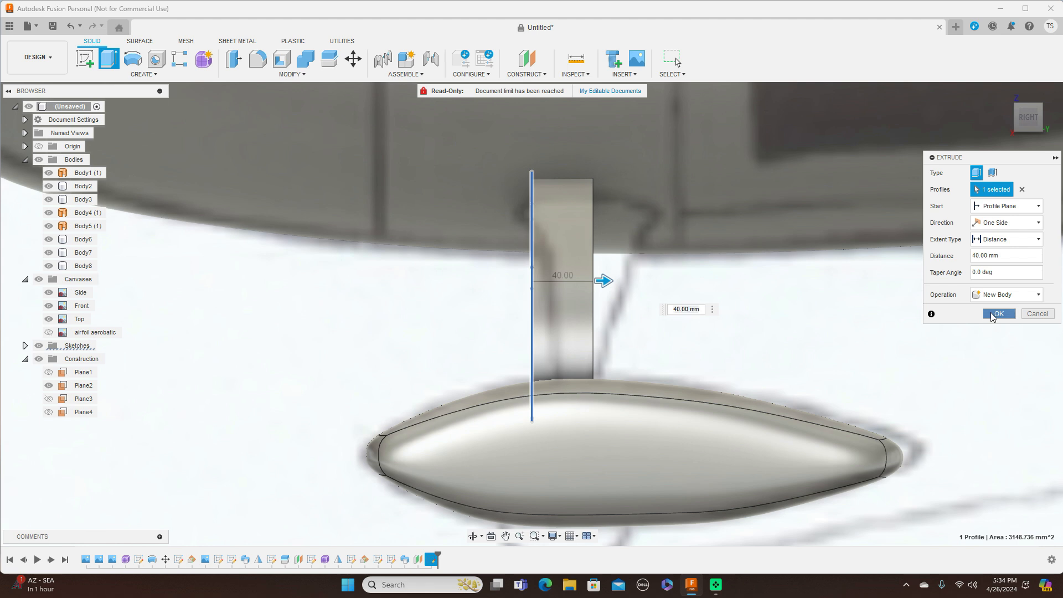
pyautogui.click(997, 314)
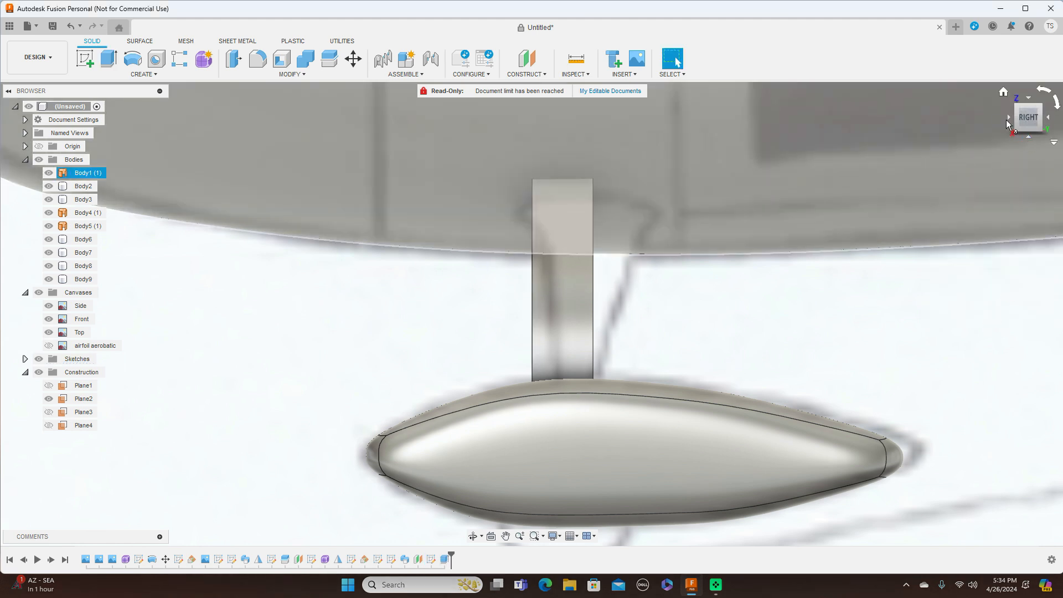
pyautogui.click(1008, 118)
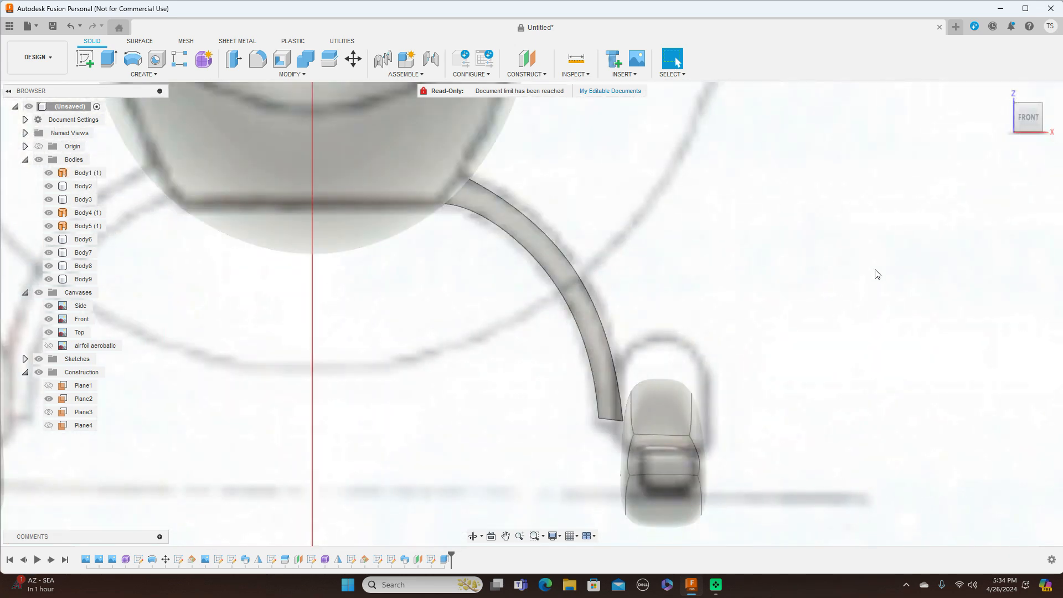
# Step: Hide the reference canvases and orbit to a front-right view of the new strut
pyautogui.click(1044, 121)
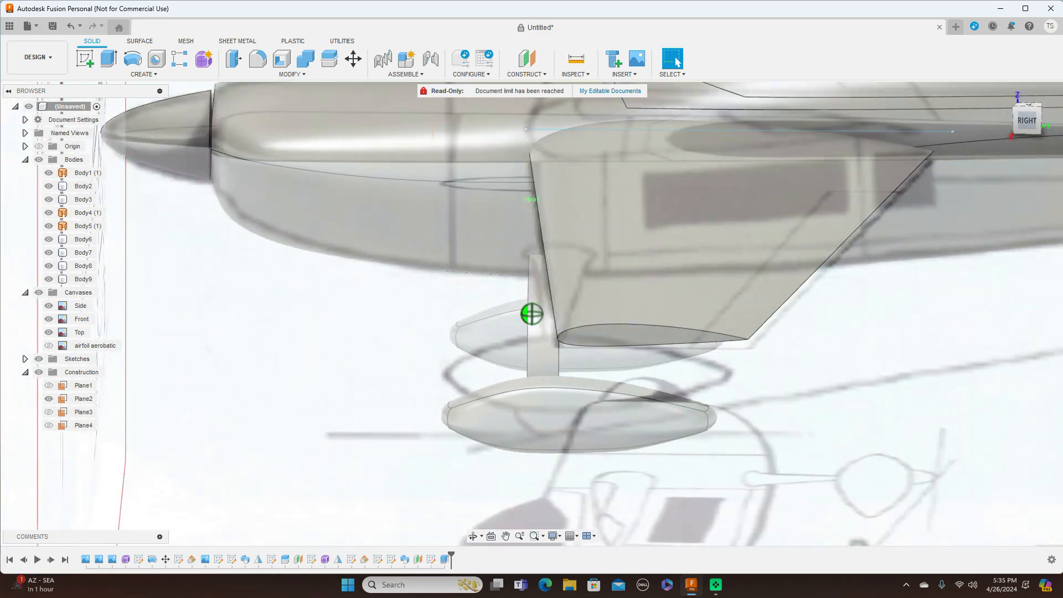
pyautogui.moveTo(991, 122)
pyautogui.mouseDown()
pyautogui.moveTo(976, 123)
pyautogui.moveTo(1029, 120)
pyautogui.moveTo(1023, 137)
pyautogui.mouseUp()
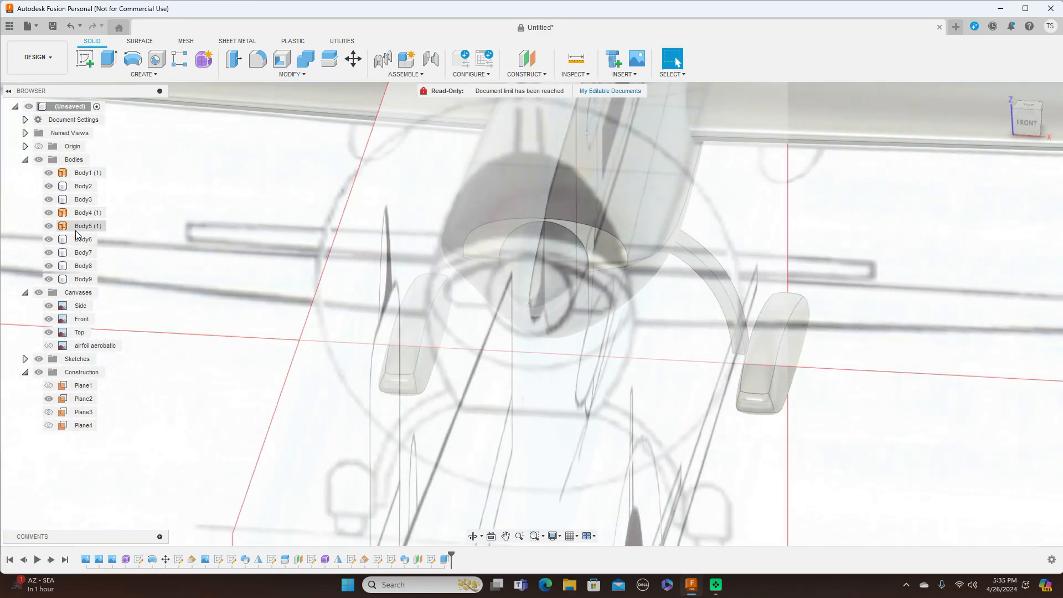
pyautogui.click(38, 294)
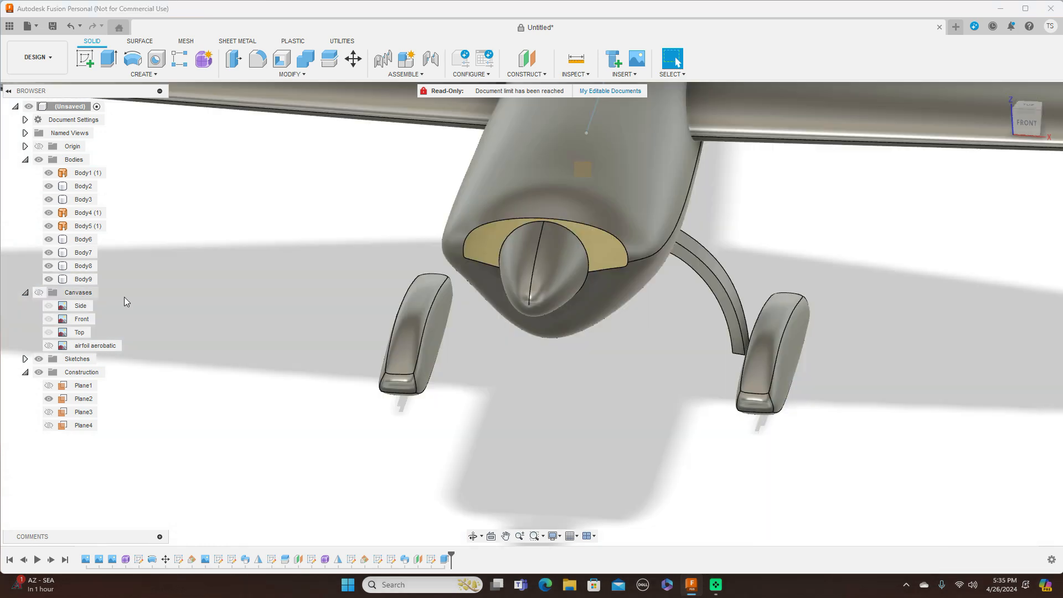
pyautogui.moveTo(1033, 137); pyautogui.dragTo(1041, 117)
pyautogui.click(1042, 117)
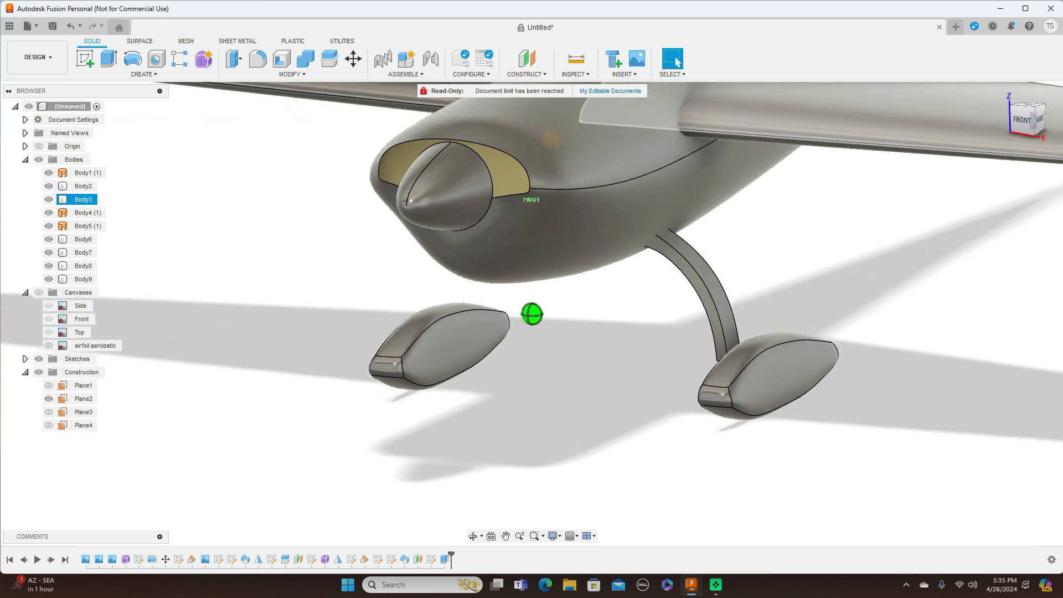
pyautogui.keyDown('shift'); pyautogui.moveTo(338, 220); pyautogui.dragTo(511, 240, button='middle'); pyautogui.keyUp('shift')
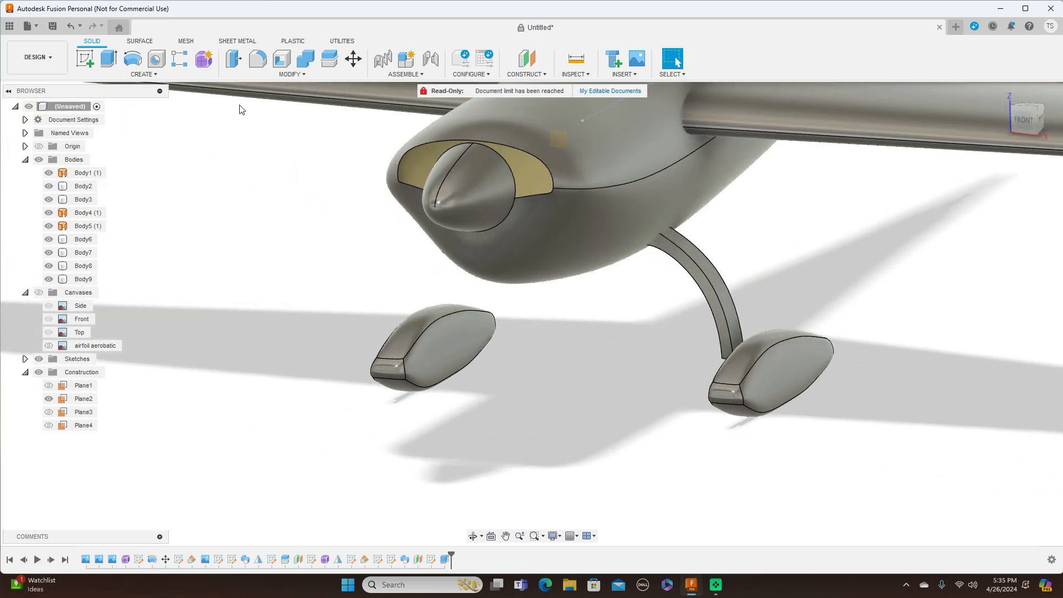
pyautogui.click(143, 74)
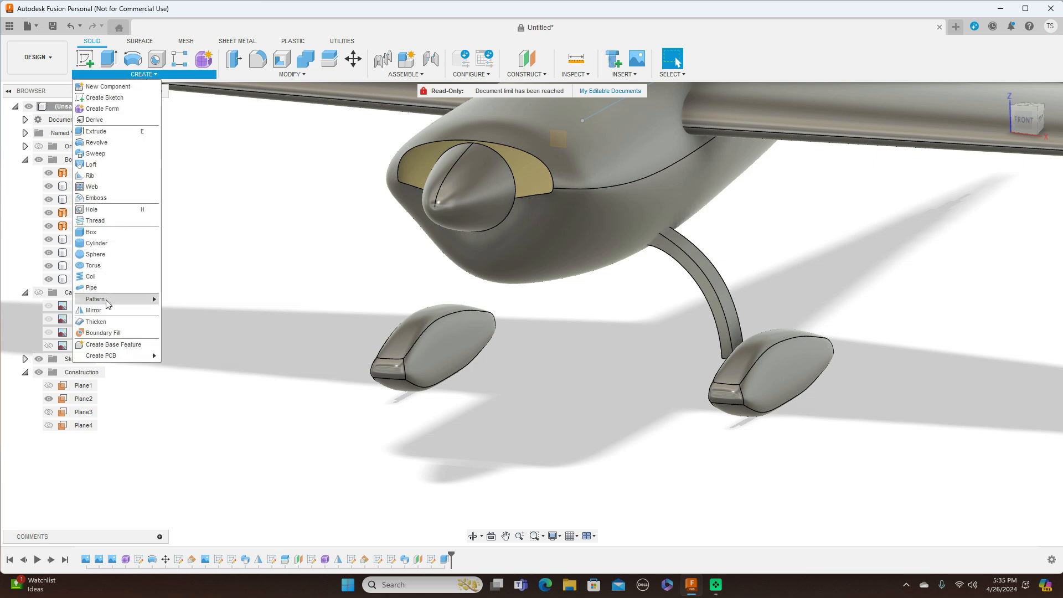
# Step: Mirror the strut body across the centre plane to create Body10 for the left gear
pyautogui.click(94, 310)
pyautogui.click(713, 294)
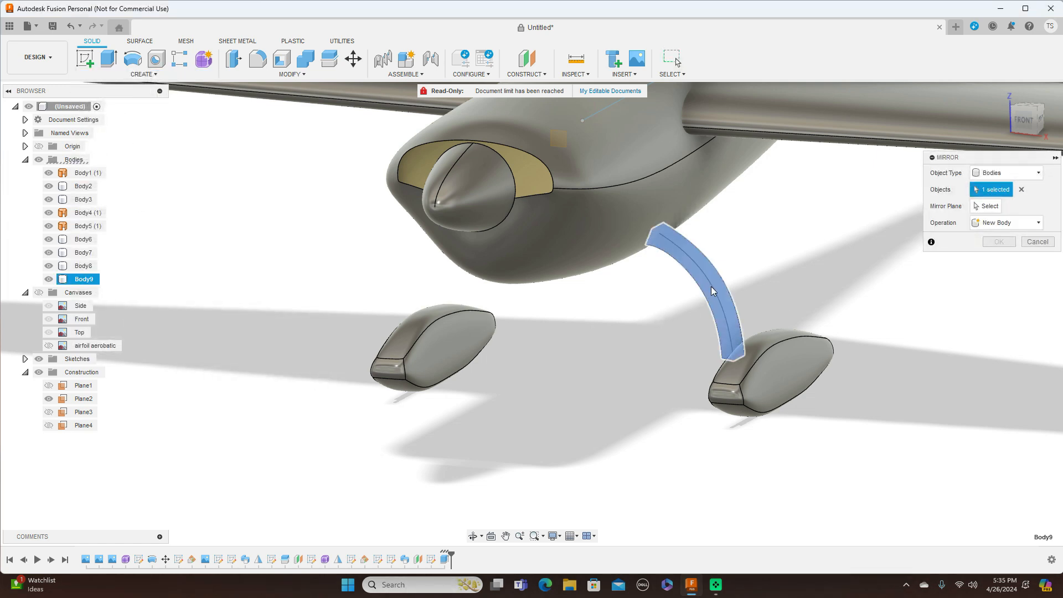
pyautogui.click(988, 207)
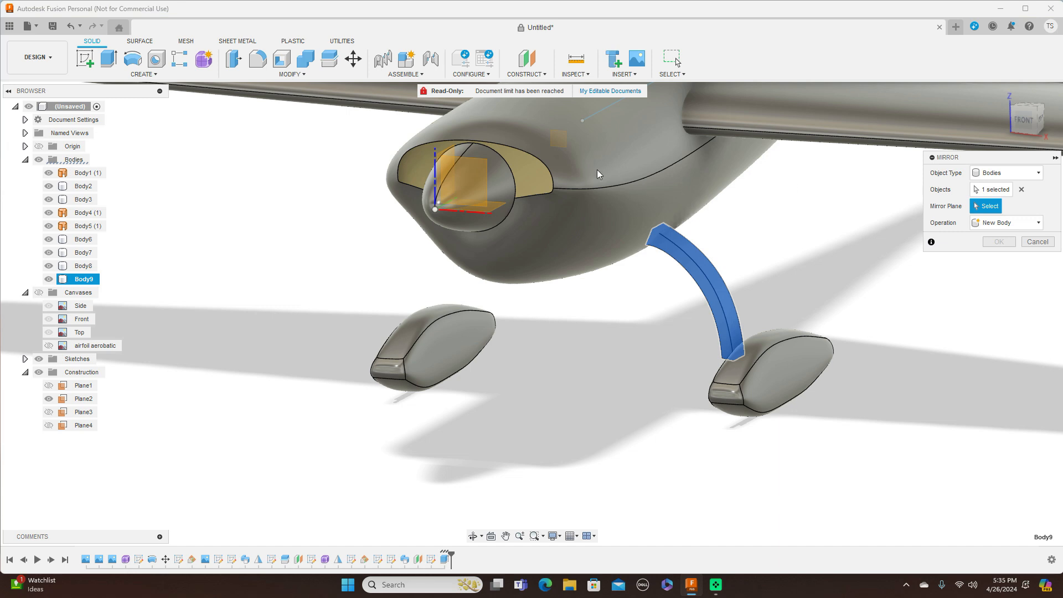
pyautogui.click(462, 156)
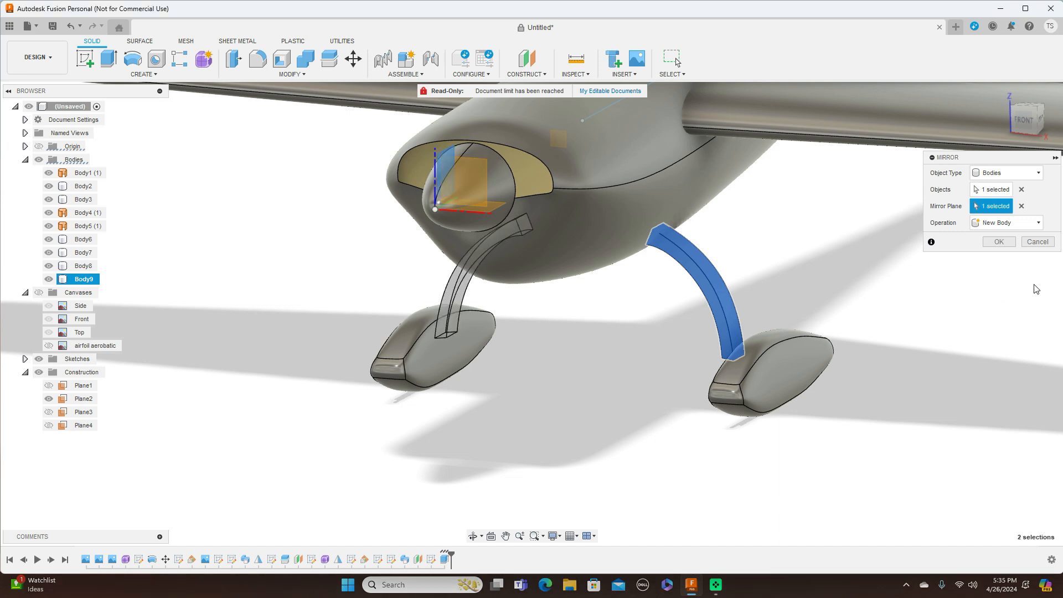
pyautogui.click(999, 243)
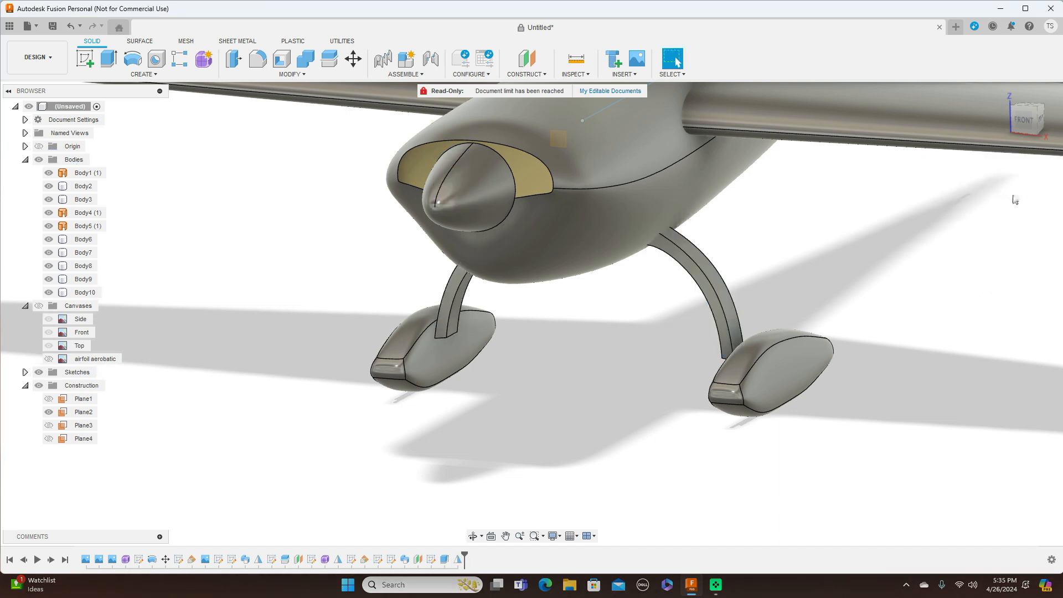
pyautogui.click(1024, 138)
pyautogui.moveTo(1031, 131)
pyautogui.mouseDown()
pyautogui.moveTo(1047, 129)
pyautogui.moveTo(914, 136)
pyautogui.moveTo(1029, 126)
pyautogui.mouseUp()
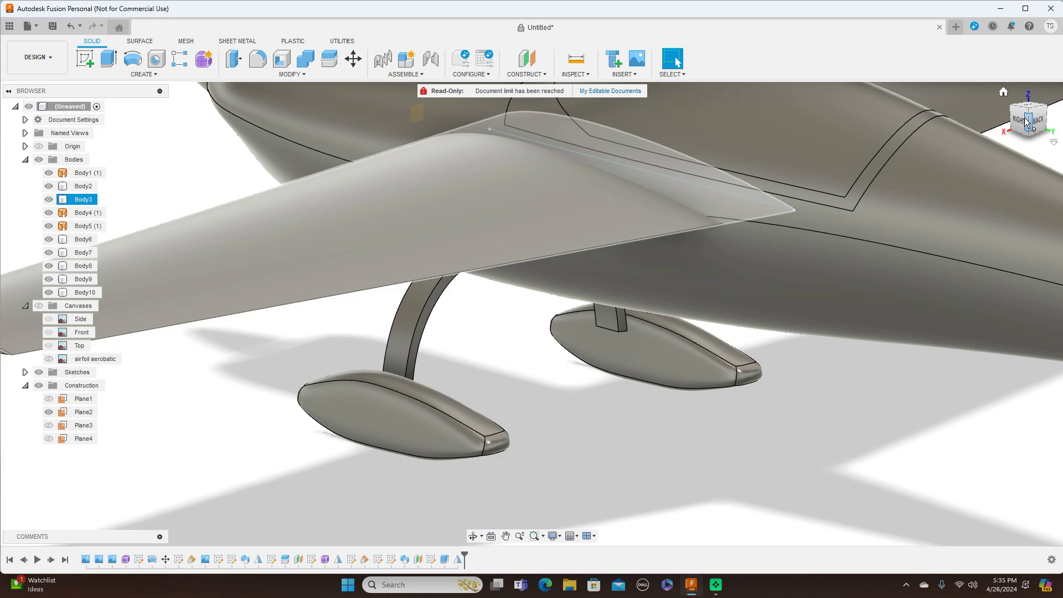
# Step: Inspect both gear struts from side, front-right and underside views
pyautogui.click(1027, 122)
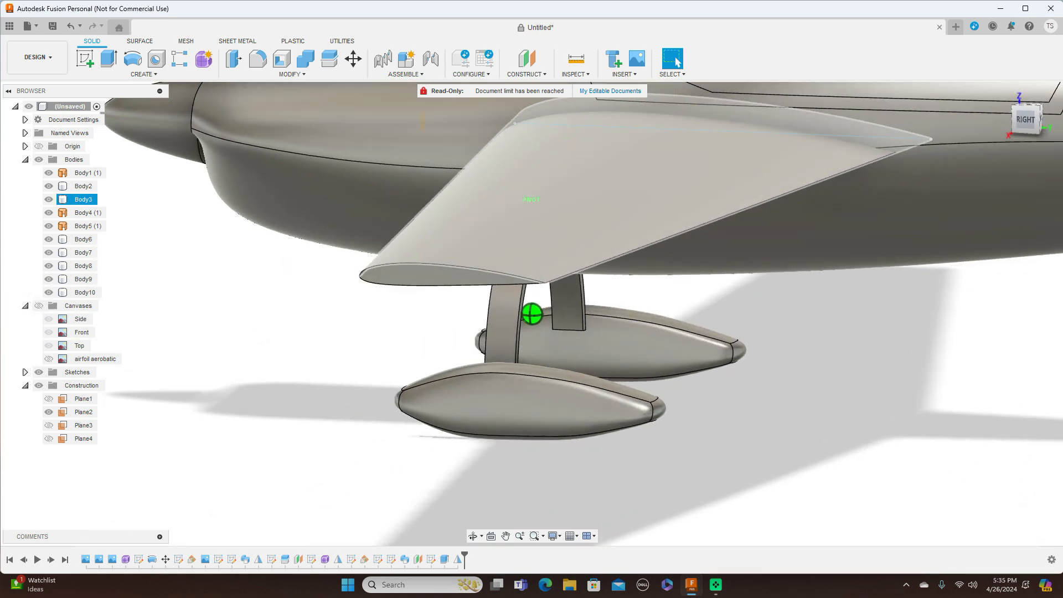
pyautogui.moveTo(1029, 121); pyautogui.dragTo(1036, 119)
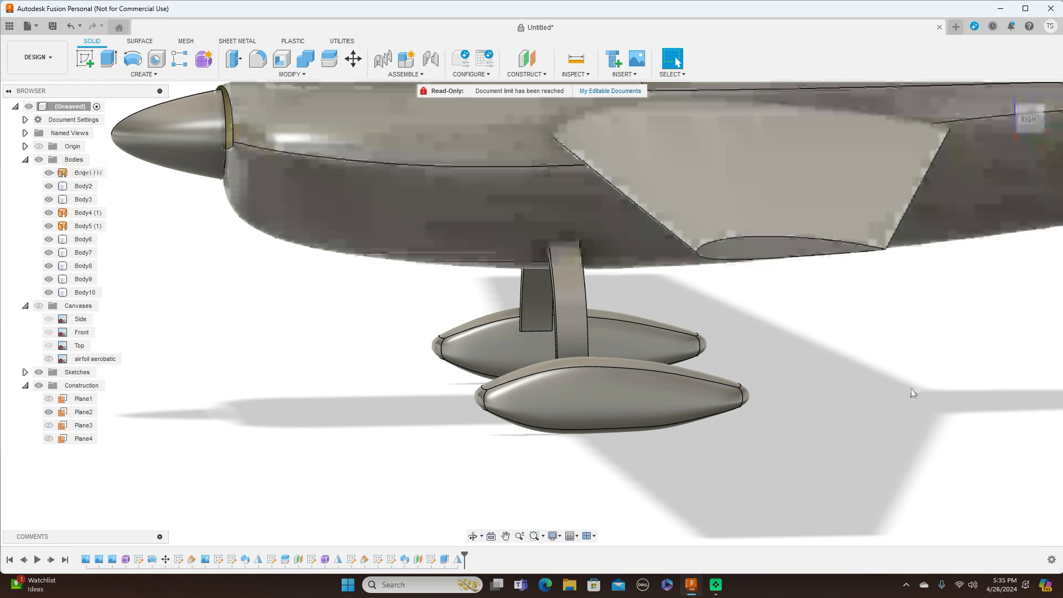
pyautogui.scroll(-3, 845, 387)
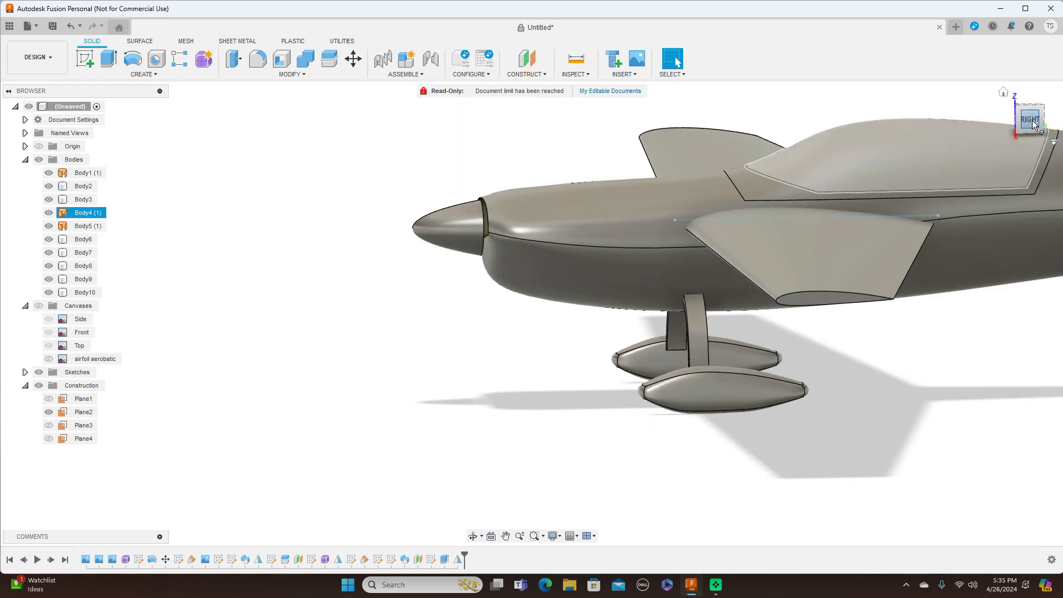
pyautogui.click(1033, 124)
pyautogui.moveTo(914, 360); pyautogui.dragTo(762, 360, button='middle')
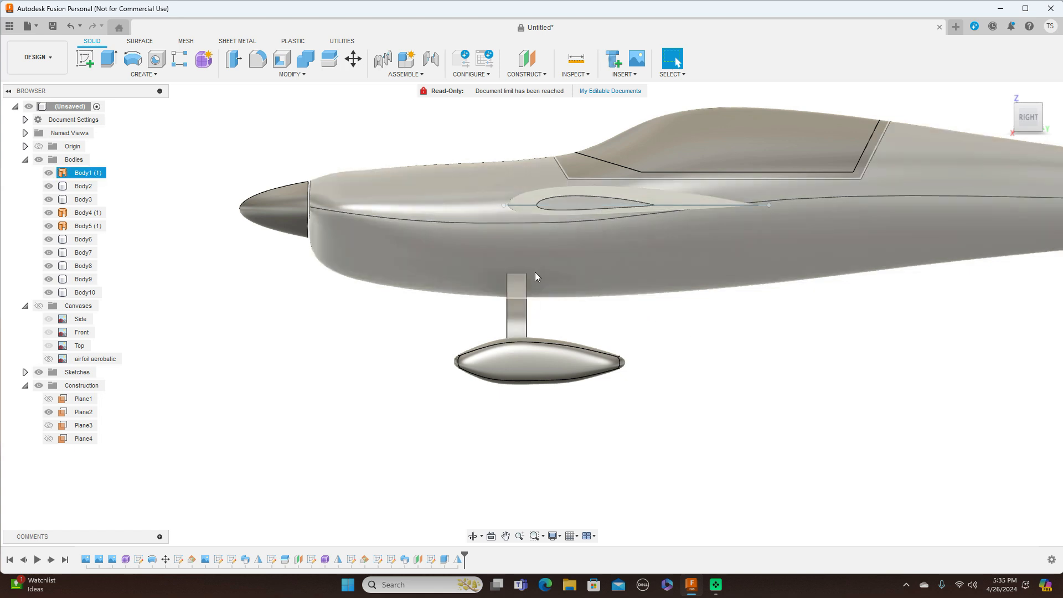
pyautogui.scroll(-2, 865, 322)
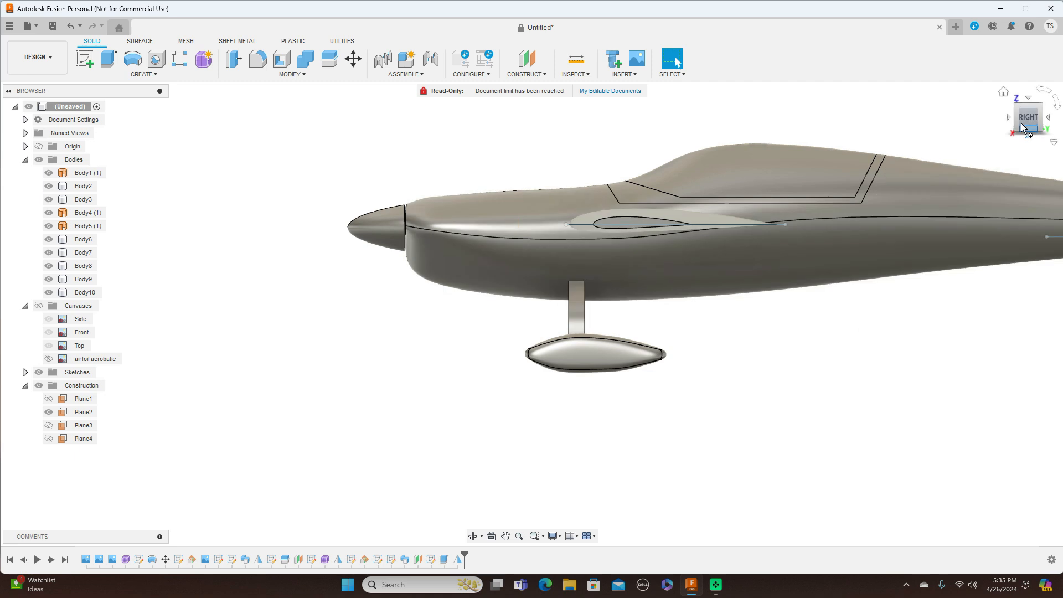
pyautogui.moveTo(1019, 121)
pyautogui.mouseDown()
pyautogui.moveTo(1047, 129)
pyautogui.moveTo(1015, 157)
pyautogui.mouseUp()
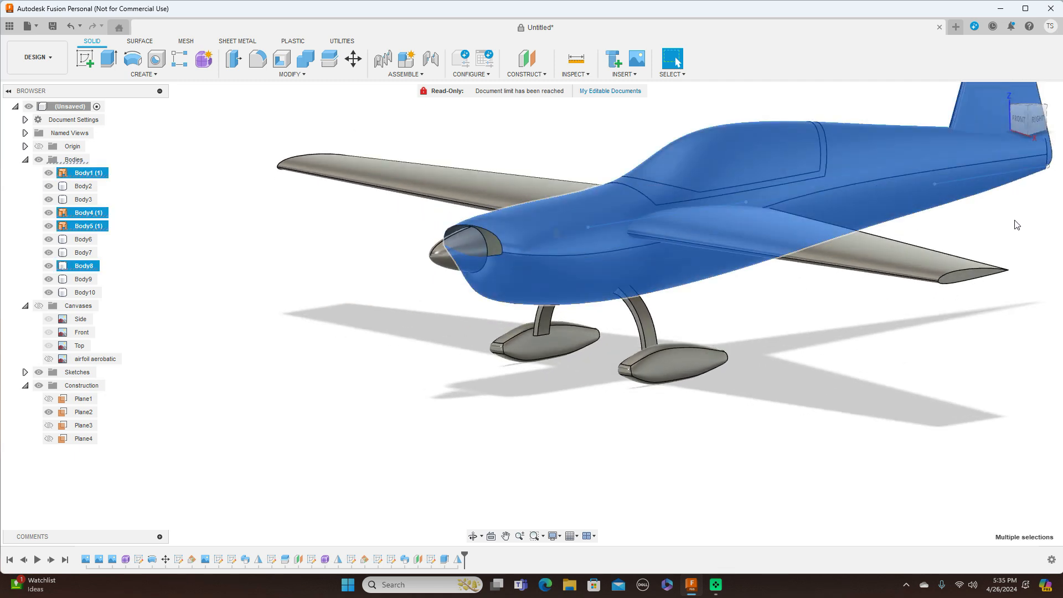
pyautogui.click(941, 388)
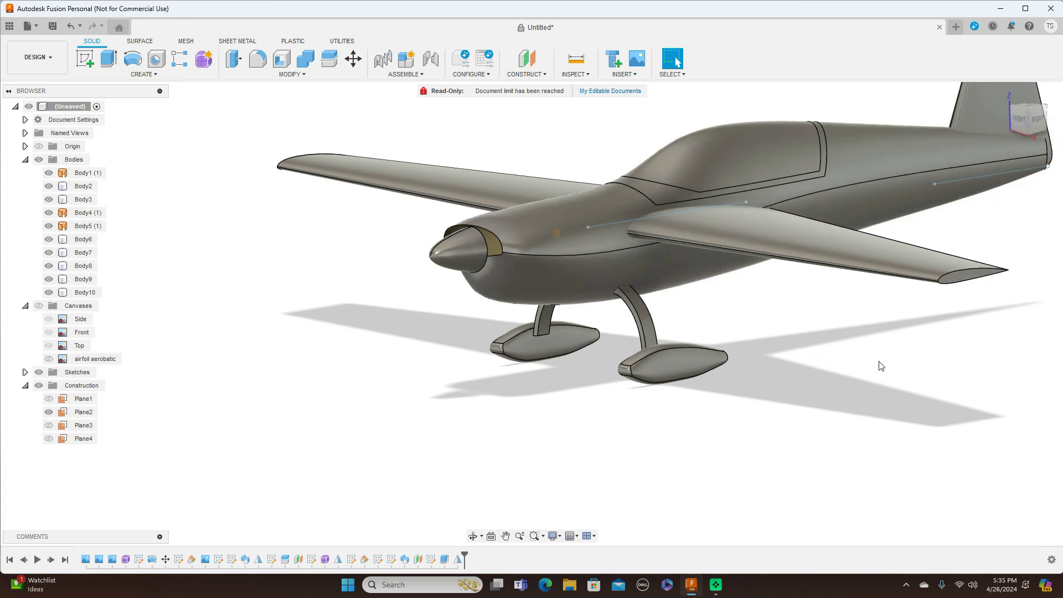
pyautogui.moveTo(1031, 126)
pyautogui.mouseDown()
pyautogui.moveTo(1056, 106)
pyautogui.moveTo(1035, 118)
pyautogui.mouseUp()
pyautogui.click(1036, 118)
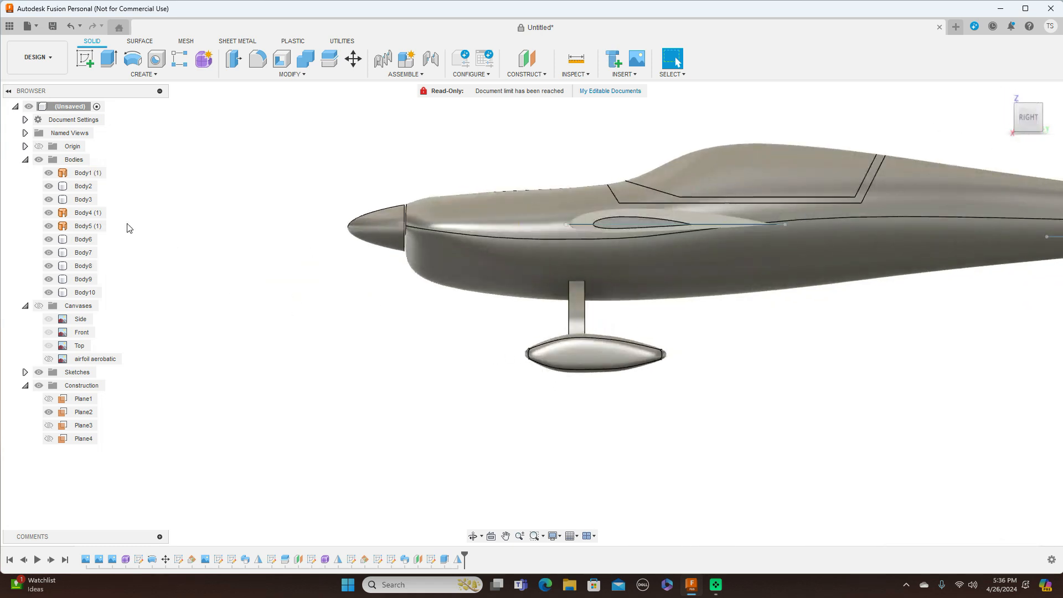
# Step: Show the reference canvases again and settle on a zoomed-in front view
pyautogui.click(40, 305)
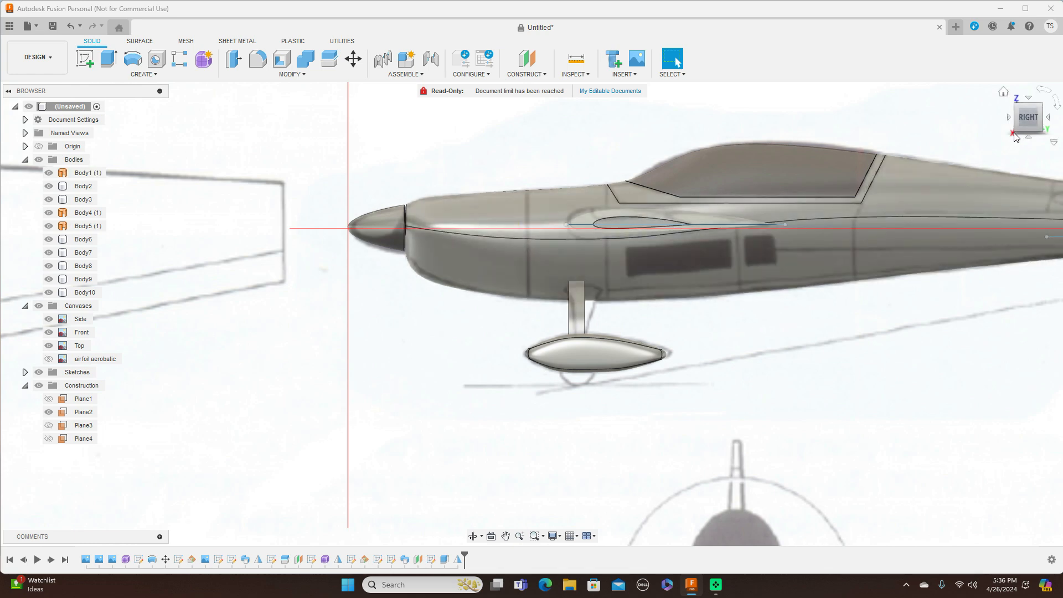
pyautogui.moveTo(1017, 128); pyautogui.dragTo(1034, 126)
pyautogui.click(1029, 118)
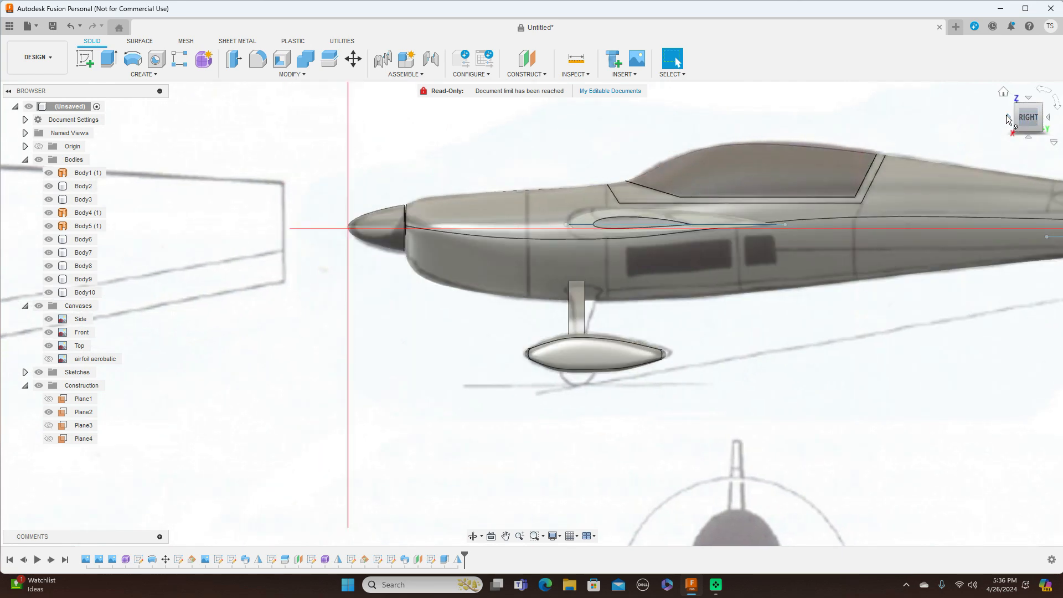
pyautogui.click(1009, 118)
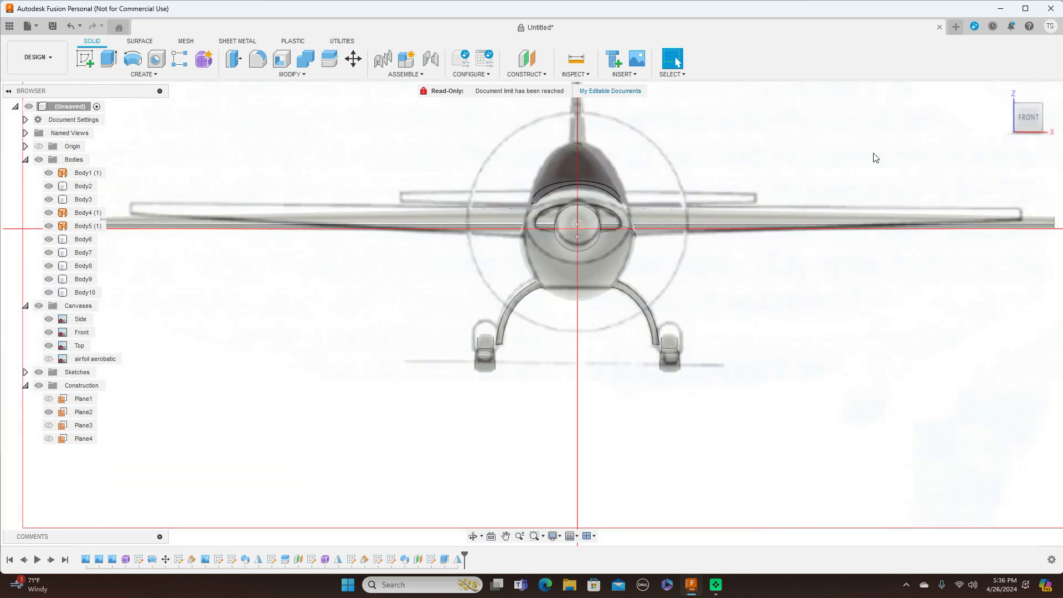
pyautogui.scroll(5, 776, 271)
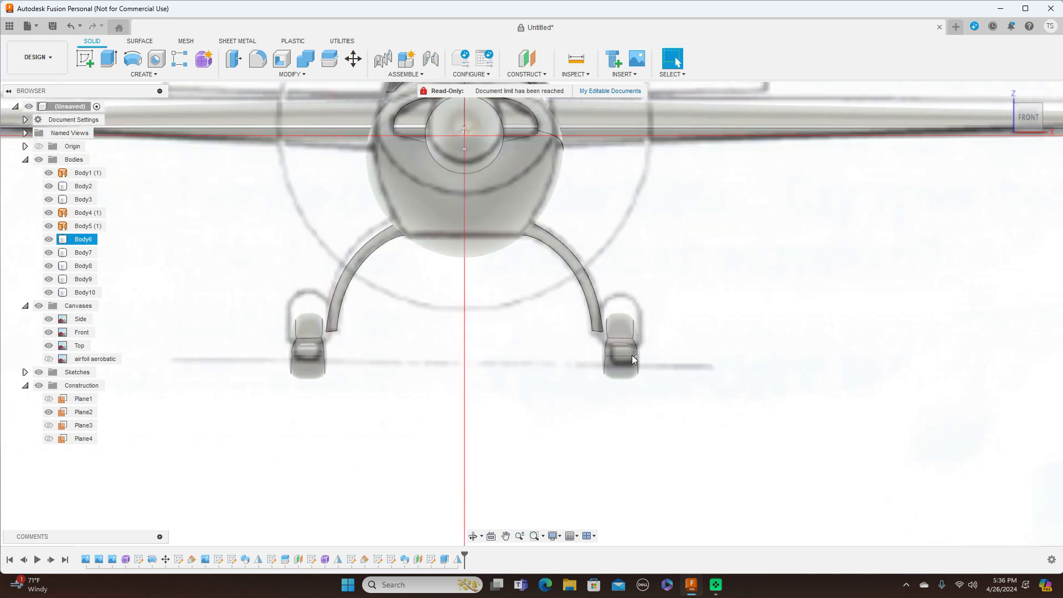
# Step: Create Plane5 offset 230 mm from the YZ plane out to the wheel, then select it
pyautogui.click(534, 76)
pyautogui.click(537, 86)
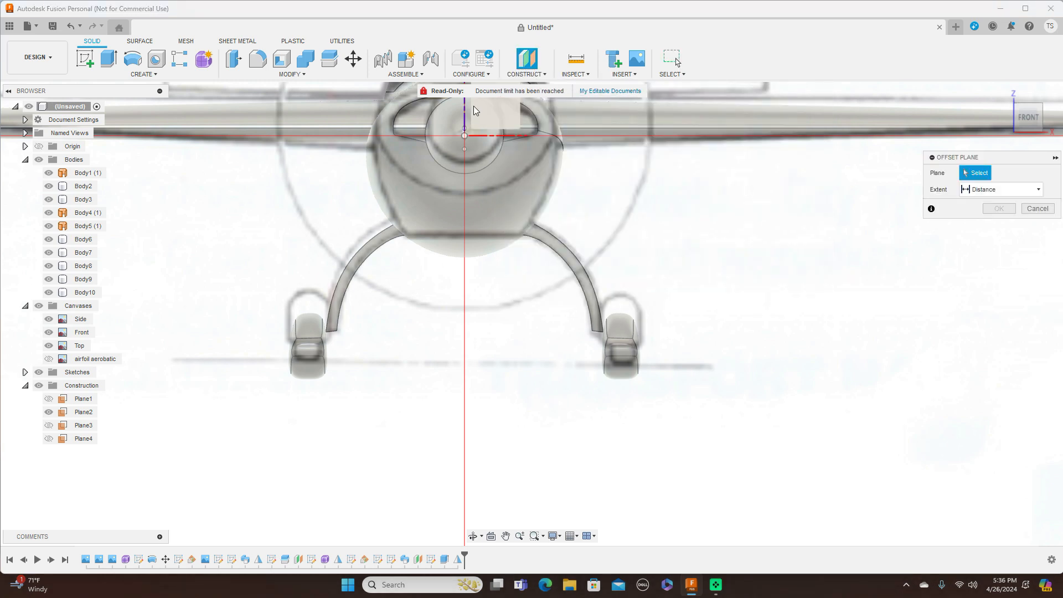
pyautogui.click(485, 123)
pyautogui.moveTo(485, 123); pyautogui.dragTo(643, 126)
pyautogui.moveTo(712, 220); pyautogui.dragTo(714, 292, button='middle')
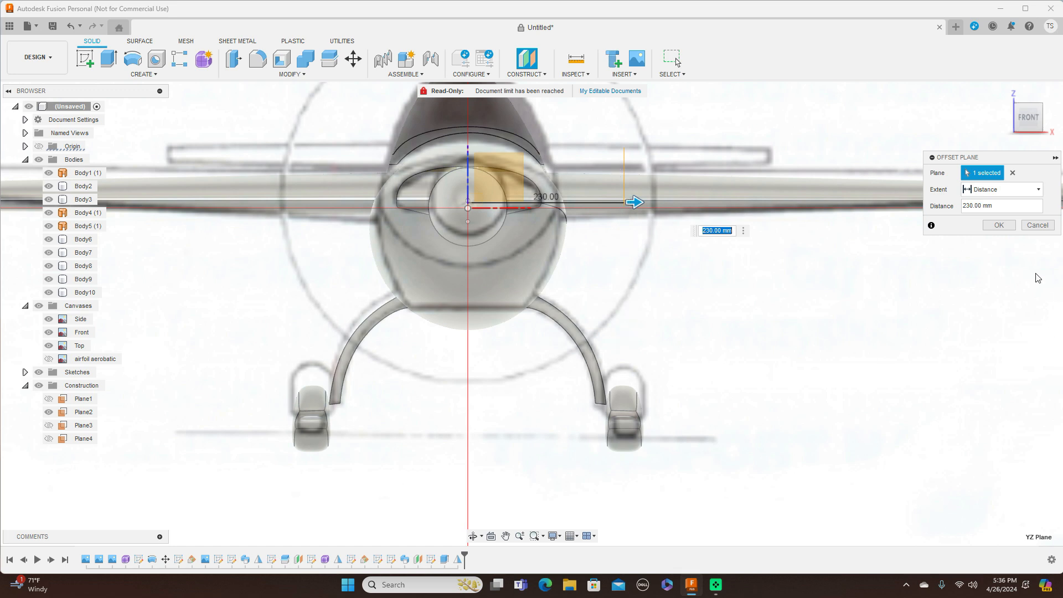
pyautogui.click(1000, 226)
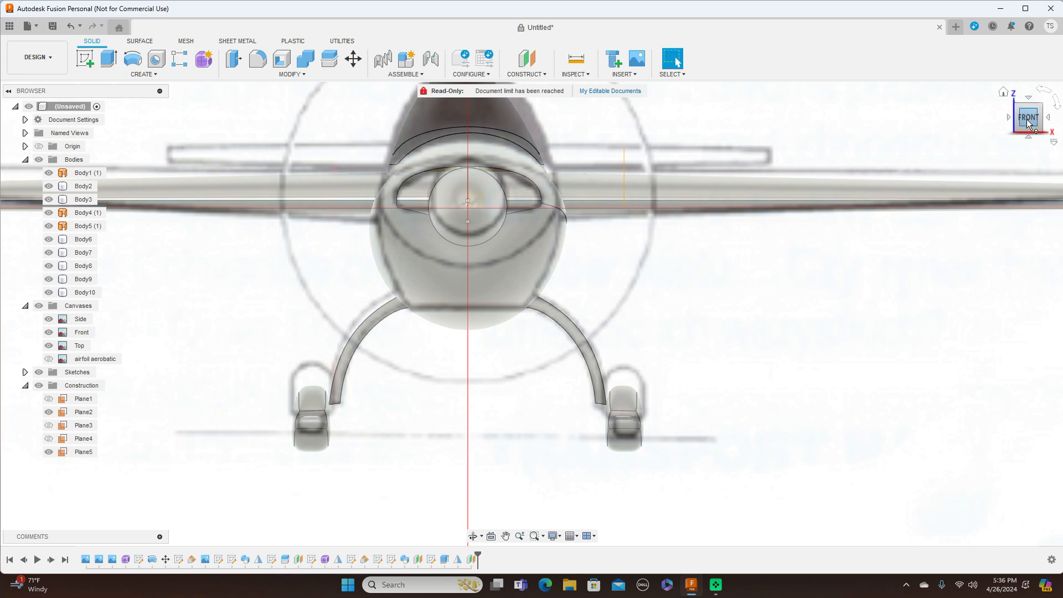
pyautogui.moveTo(1040, 118); pyautogui.dragTo(1023, 119)
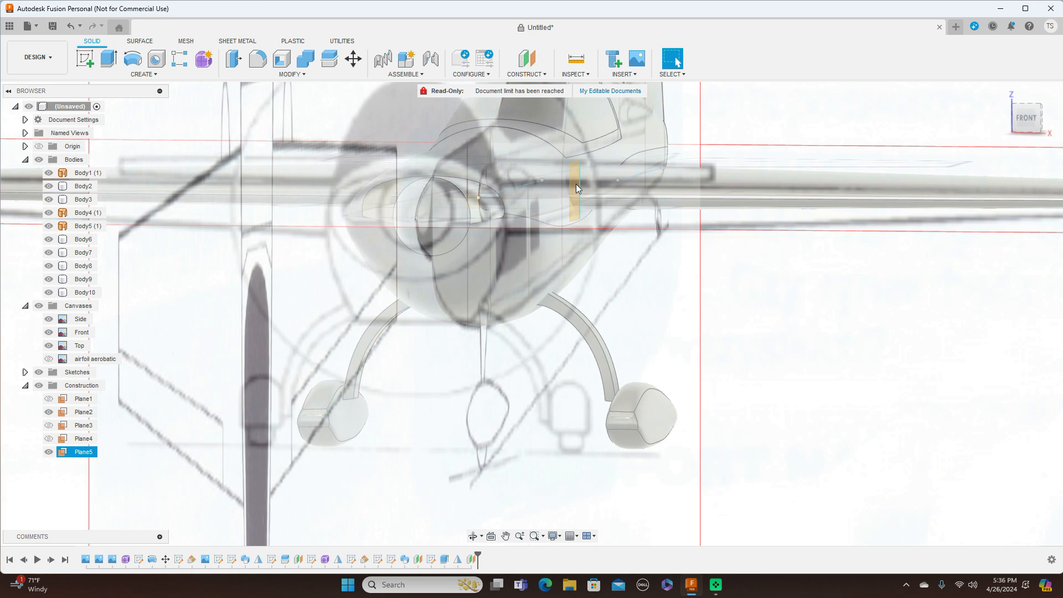
pyautogui.scroll(5, 577, 208)
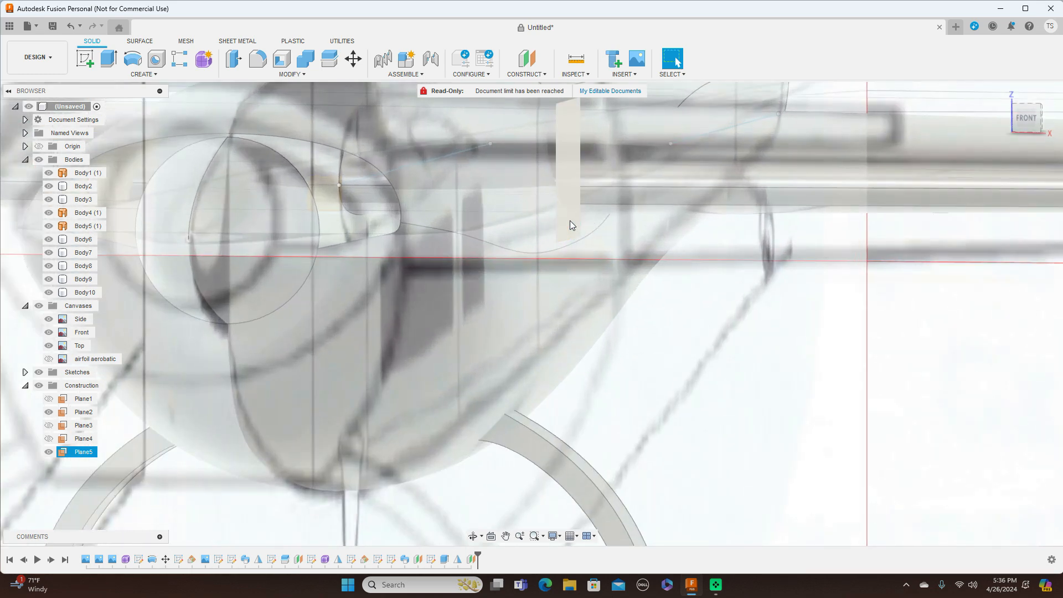
pyautogui.click(568, 207)
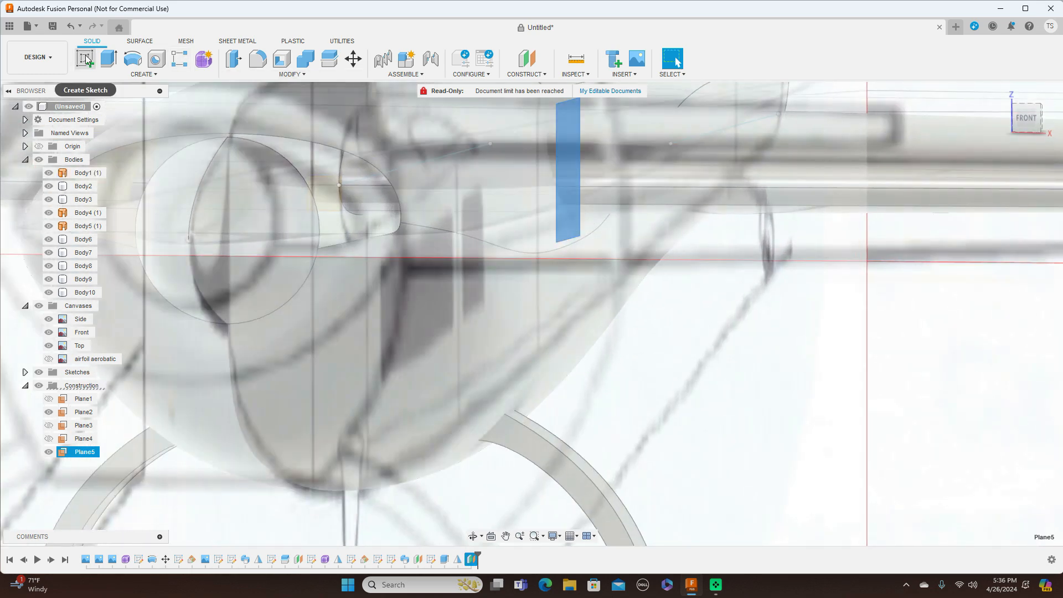
# Step: Sketch a roughly 74 mm circle on Plane5 centred on the wheel pant's lower edge
pyautogui.click(85, 58)
pyautogui.scroll(-6, 581, 257)
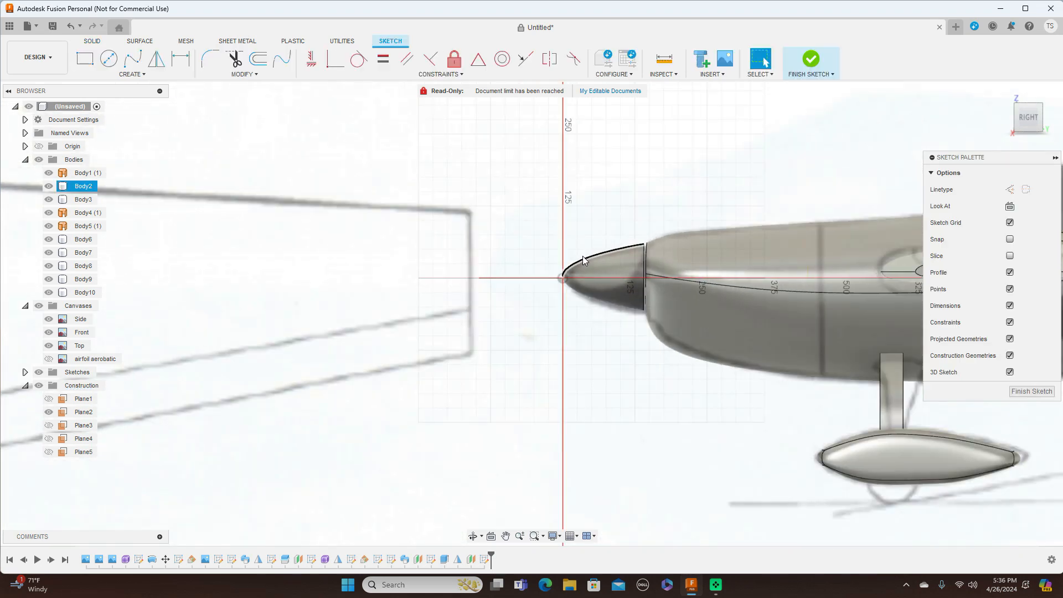
pyautogui.moveTo(637, 339); pyautogui.dragTo(464, 299, button='middle')
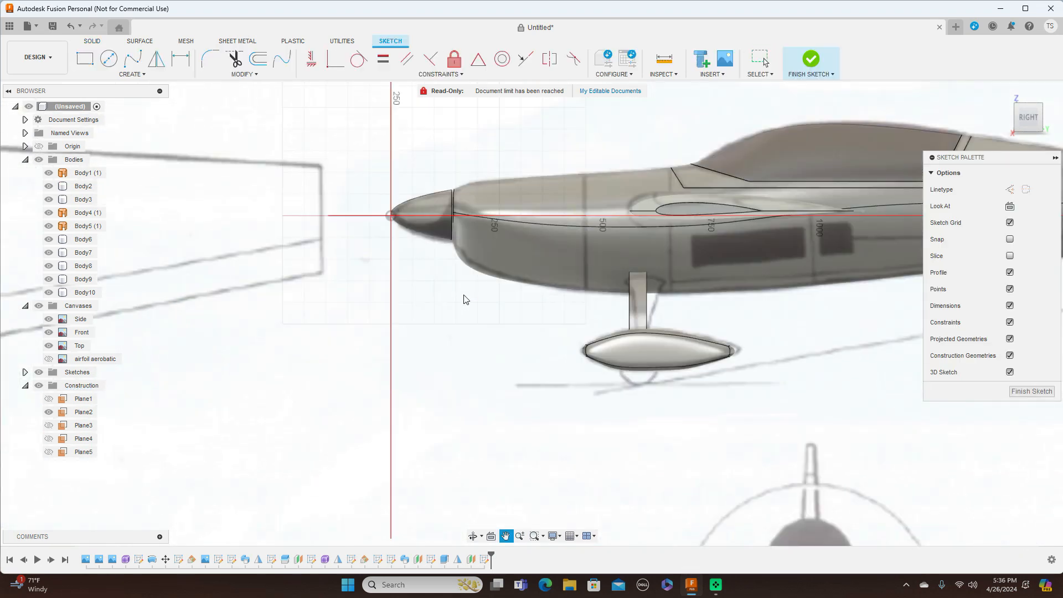
pyautogui.click(109, 58)
pyautogui.scroll(3, 649, 386)
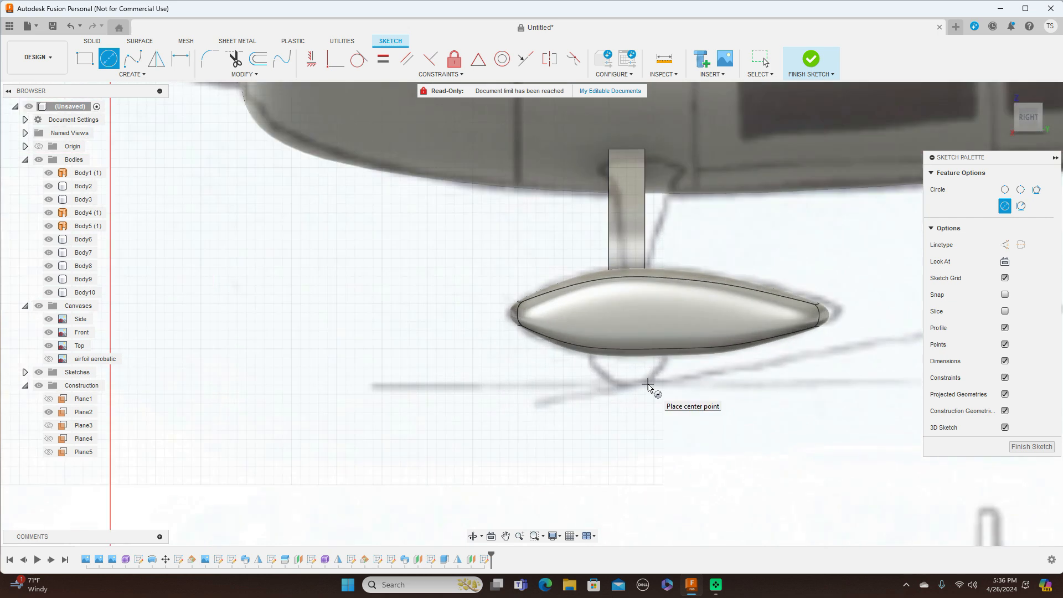
pyautogui.click(629, 353)
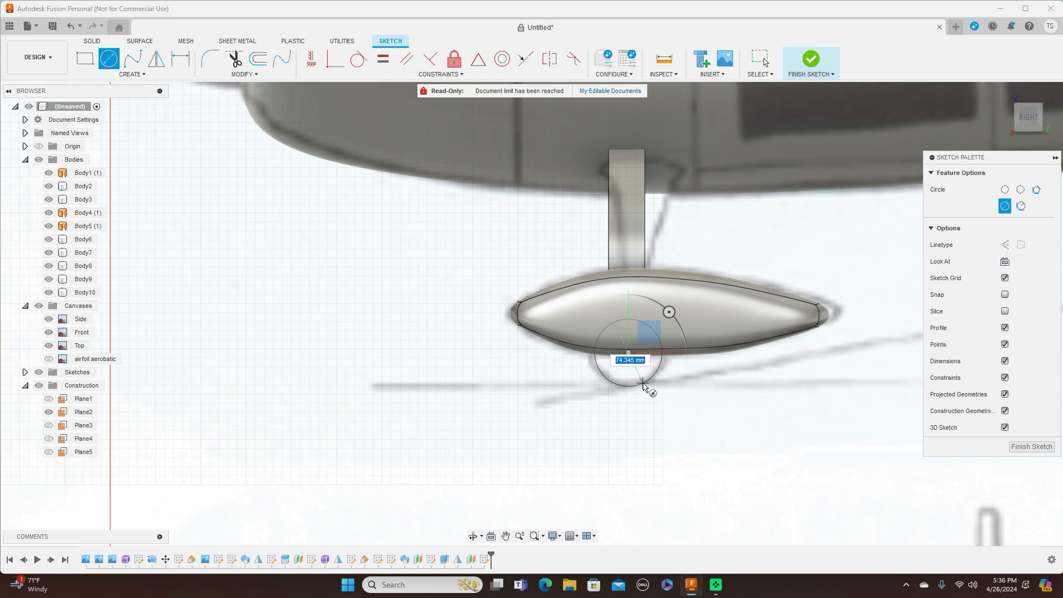
pyautogui.click(647, 386)
pyautogui.rightClick(647, 384)
pyautogui.click(693, 386)
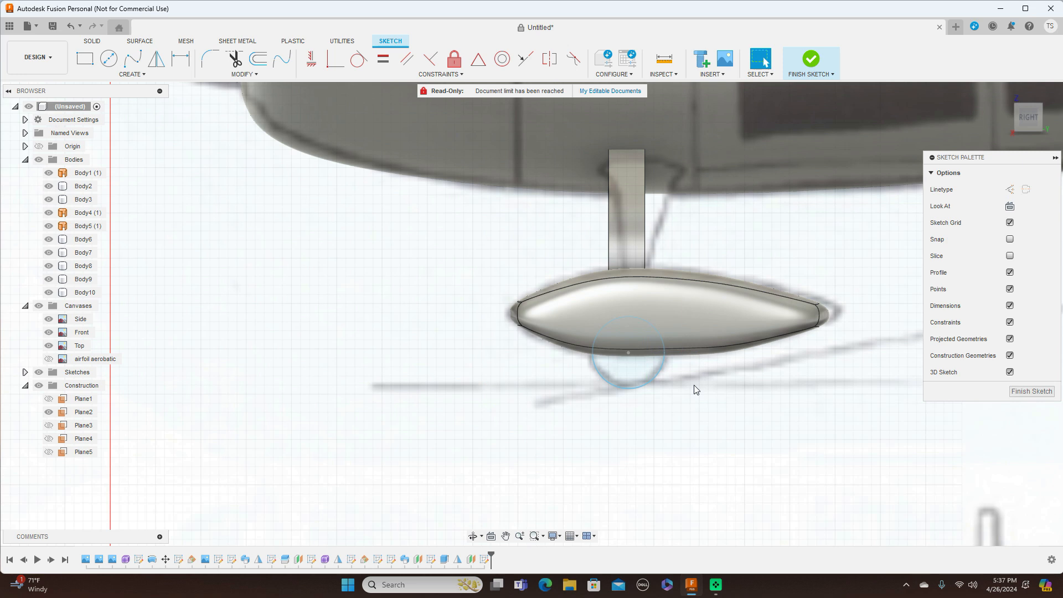
pyautogui.click(1010, 118)
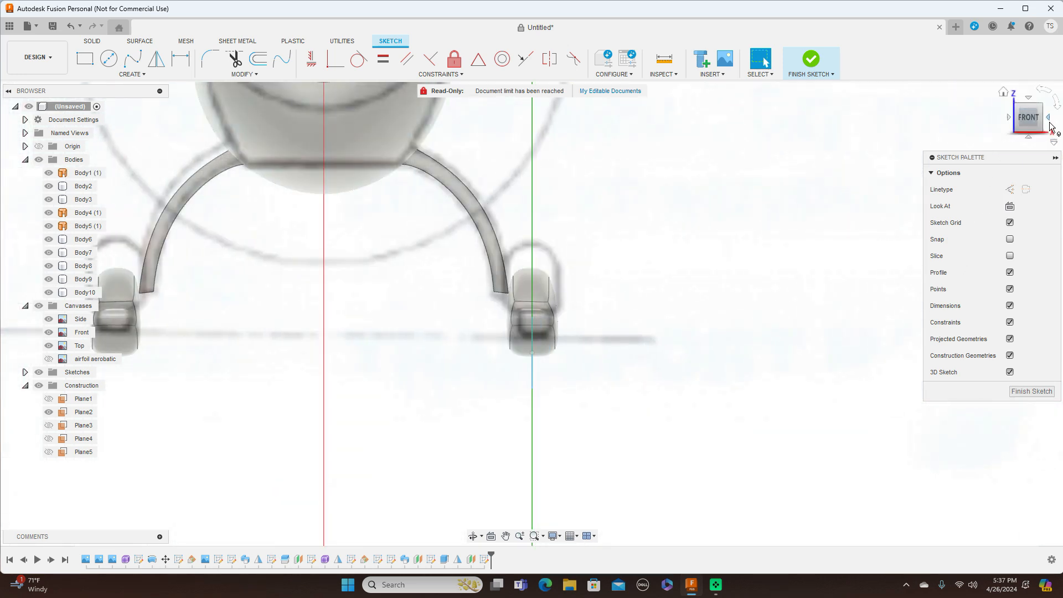
pyautogui.click(1050, 119)
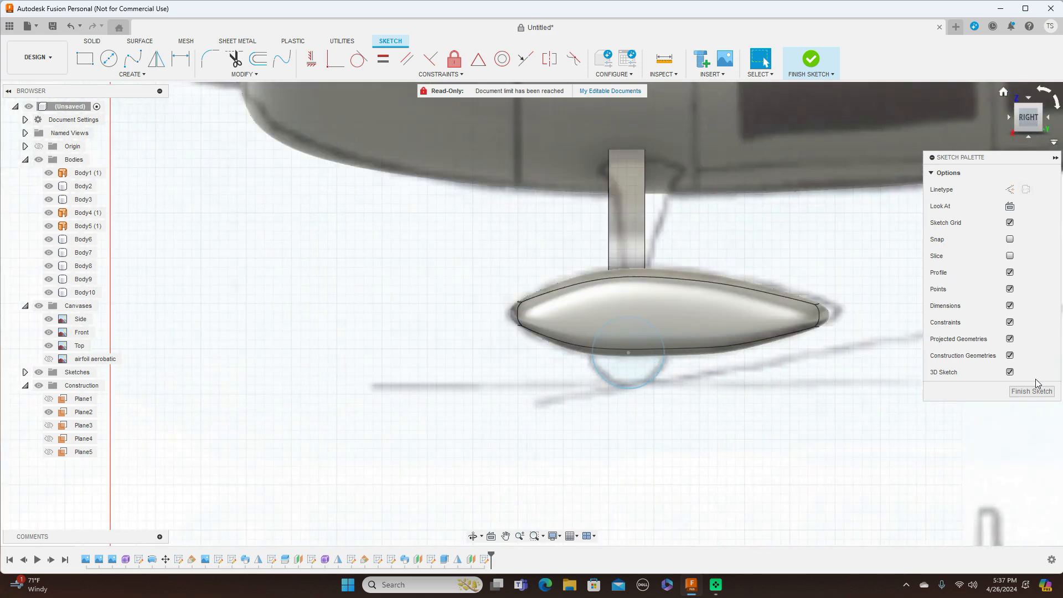
pyautogui.click(1035, 393)
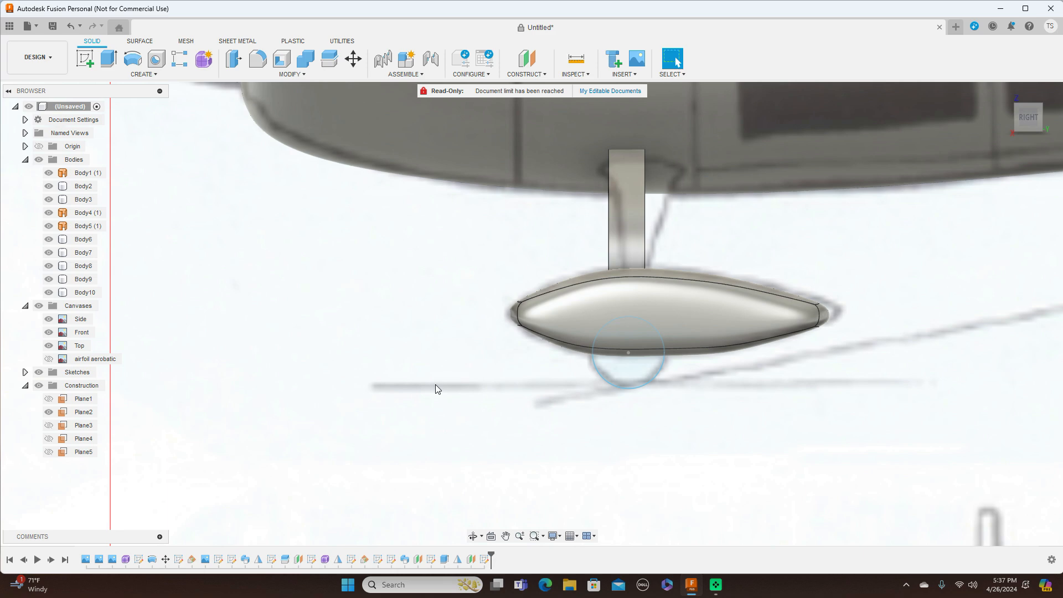
# Step: Extrude the wheel circle symmetrically 15 mm as a new body, Body11, inside the right fairing
pyautogui.press('e')
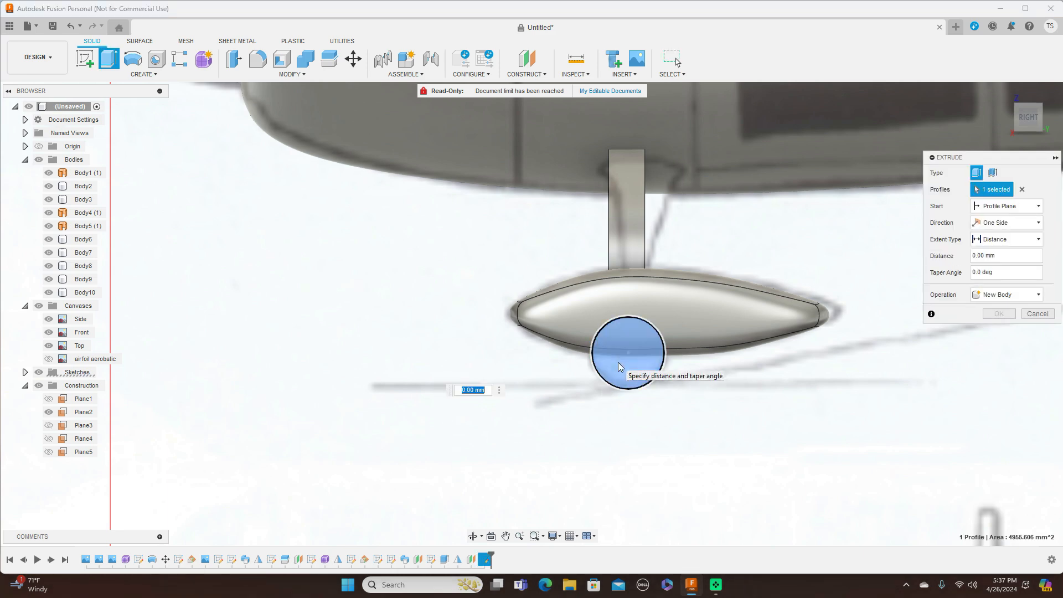
pyautogui.click(1010, 118)
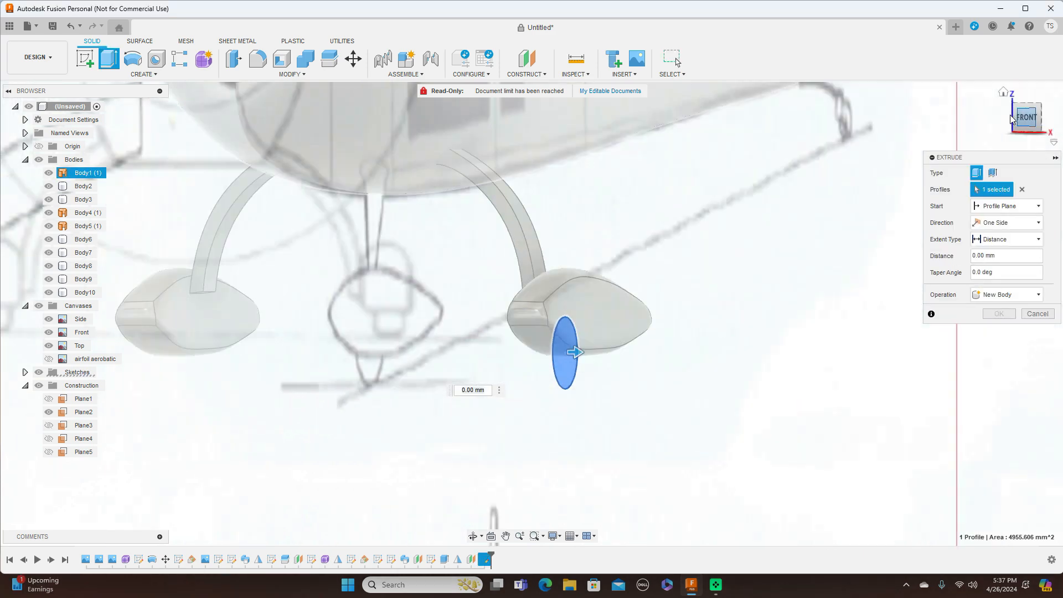
pyautogui.click(1039, 224)
pyautogui.click(1000, 259)
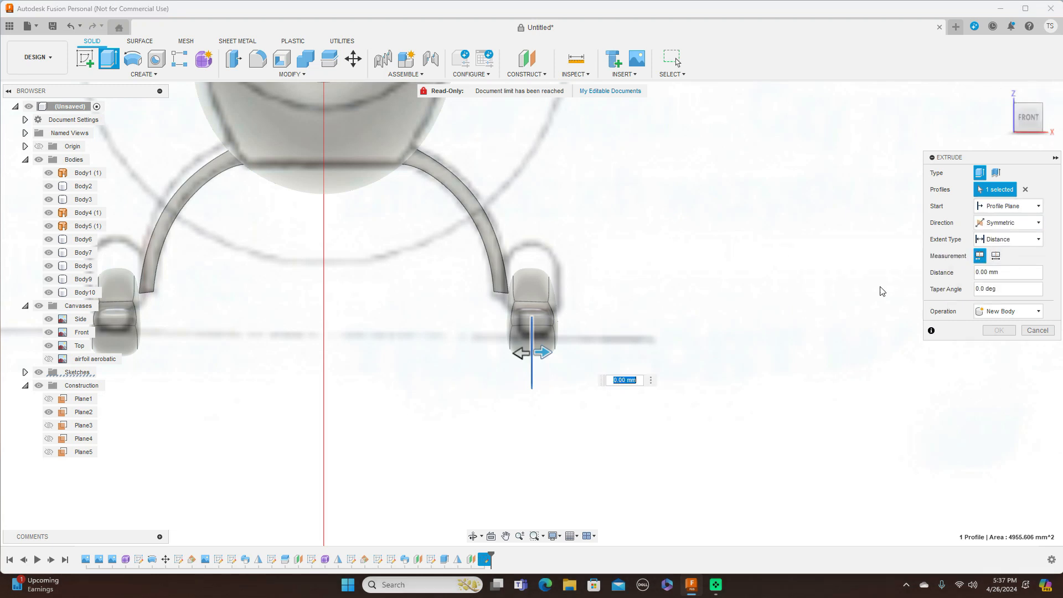
pyautogui.moveTo(545, 350); pyautogui.dragTo(551, 351)
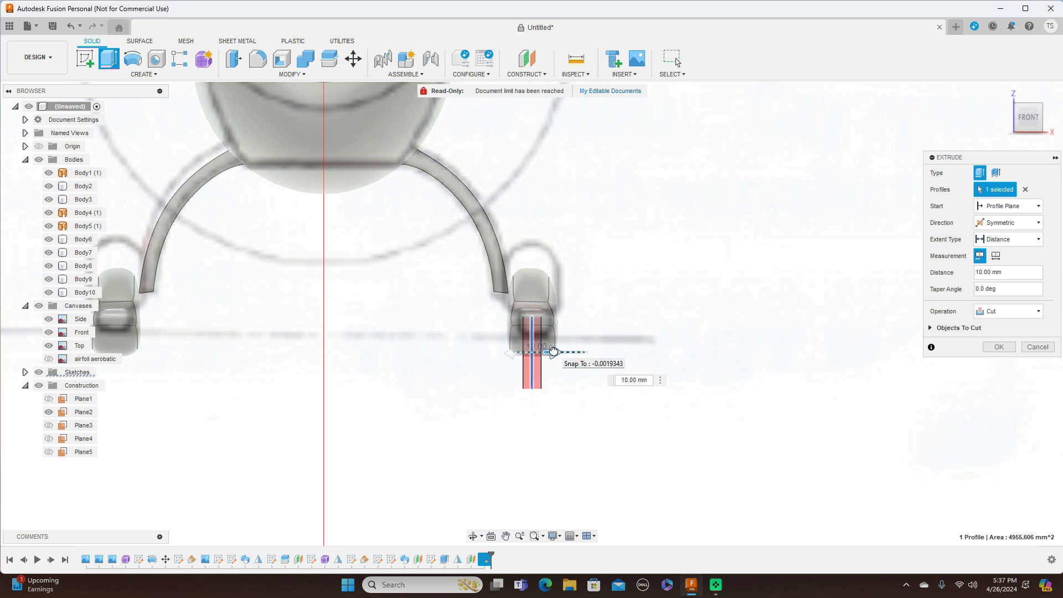
pyautogui.moveTo(557, 352); pyautogui.dragTo(562, 352)
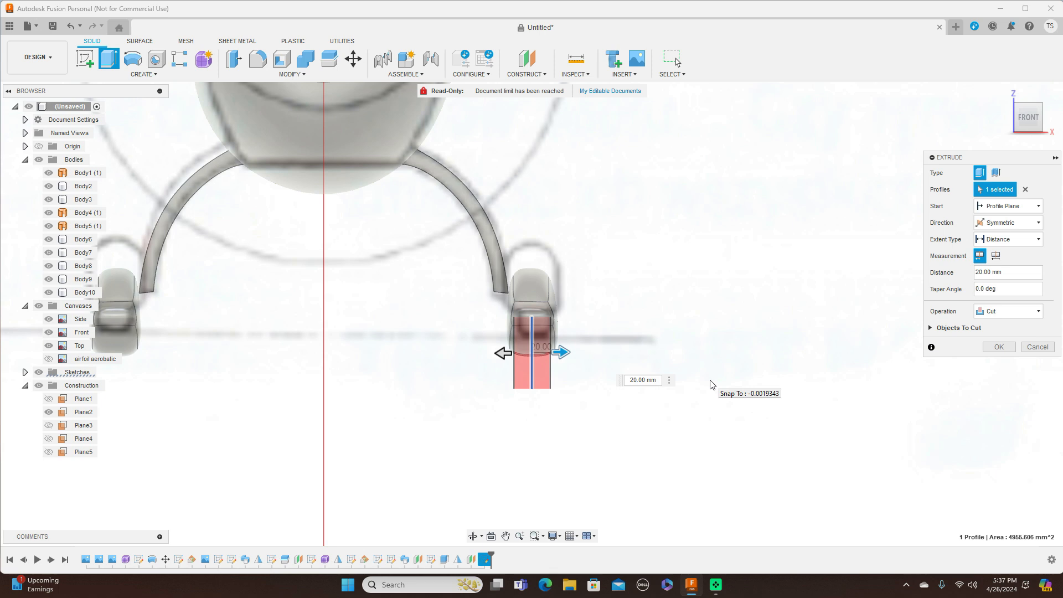
pyautogui.write('5')
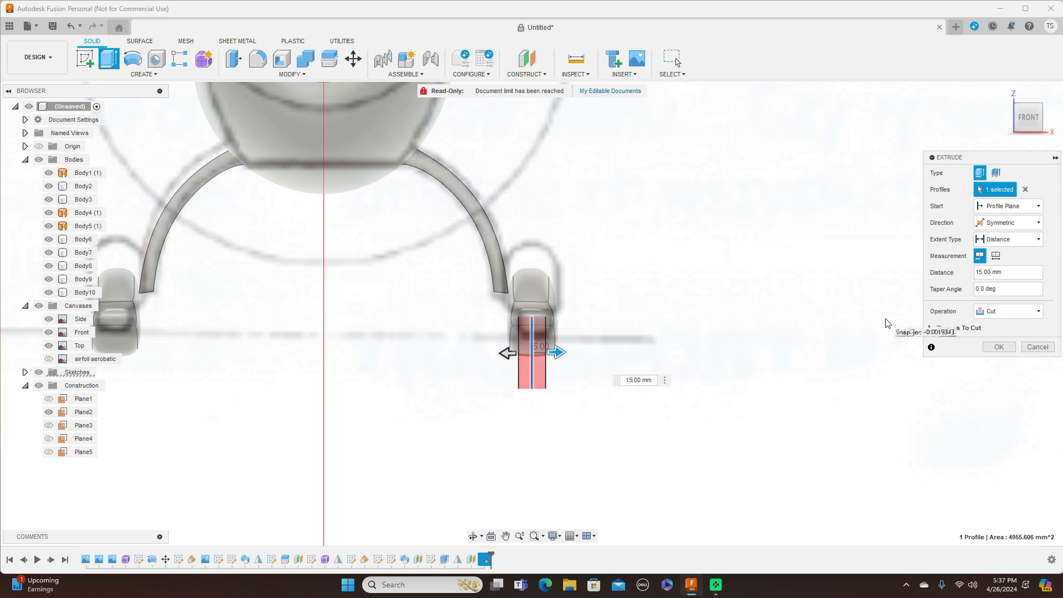
pyautogui.click(1032, 315)
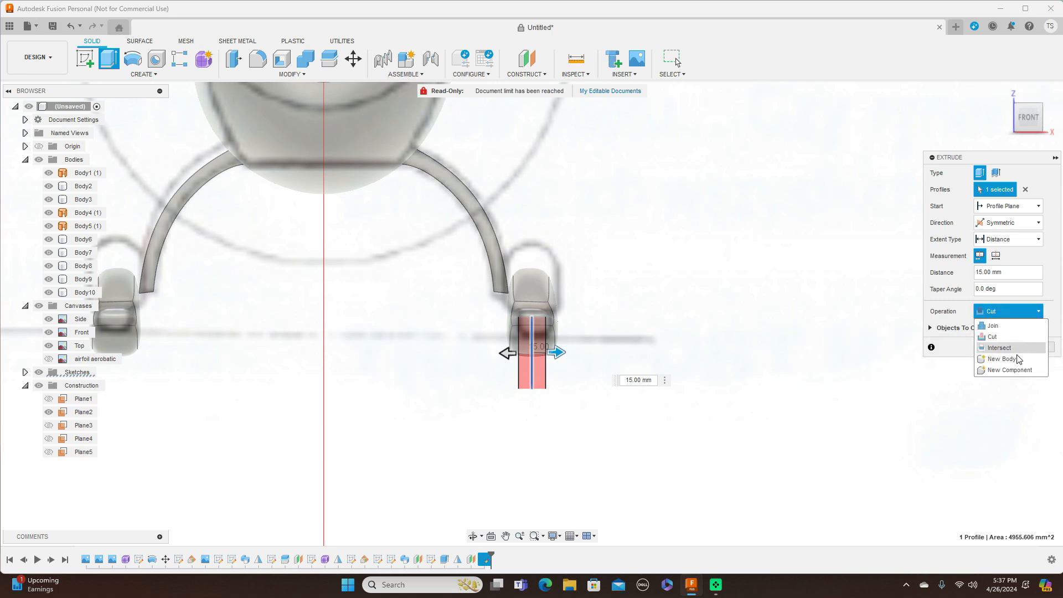
pyautogui.click(1017, 360)
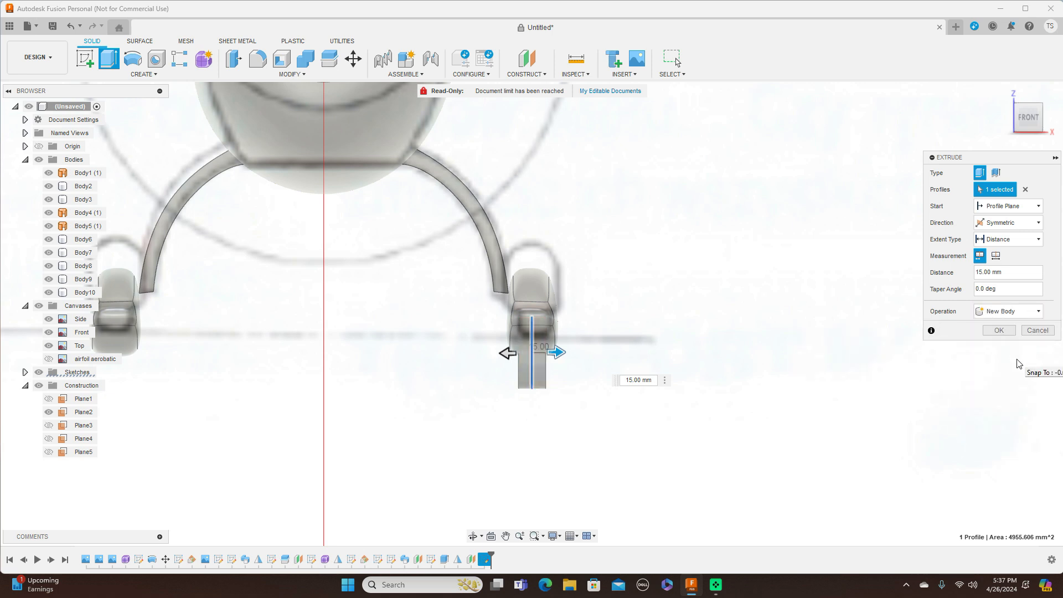
pyautogui.click(999, 330)
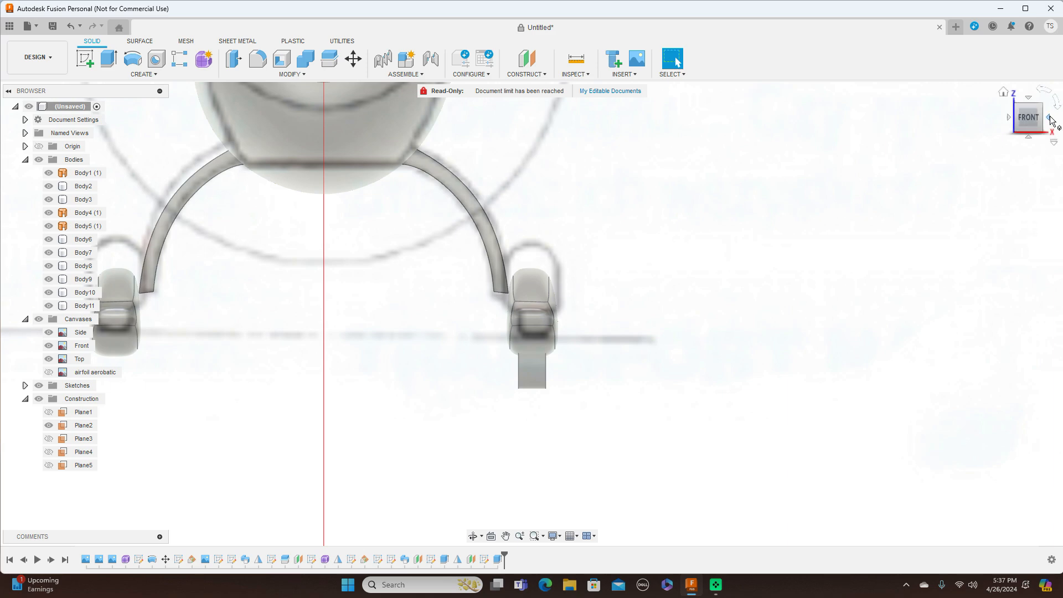
pyautogui.click(1051, 119)
pyautogui.scroll(-5, 847, 392)
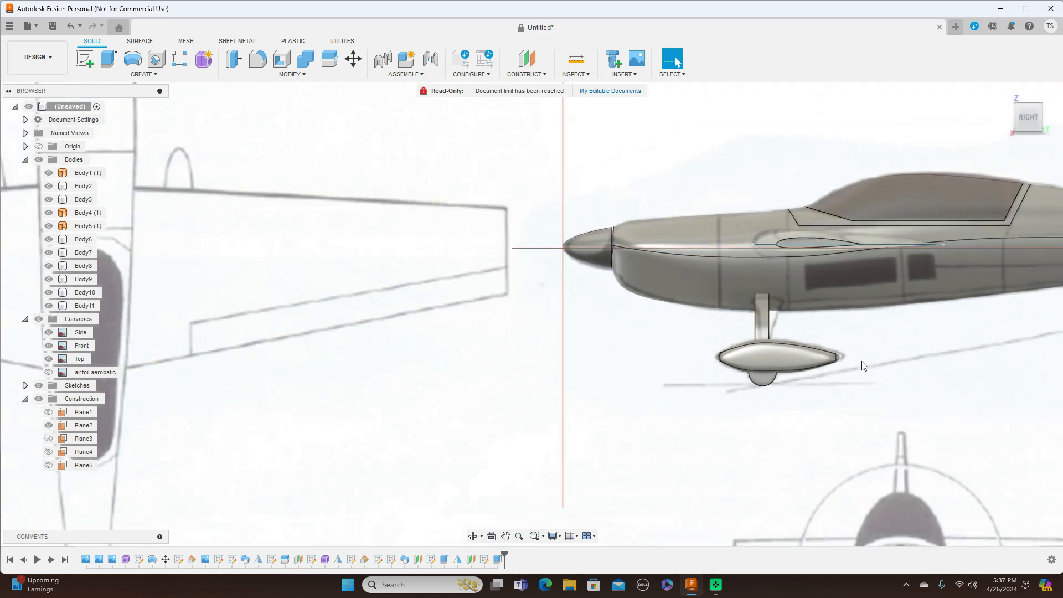
# Step: Hide the Canvases reference images and orbit to a front-right view of the aircraft
pyautogui.scroll(2, 853, 318)
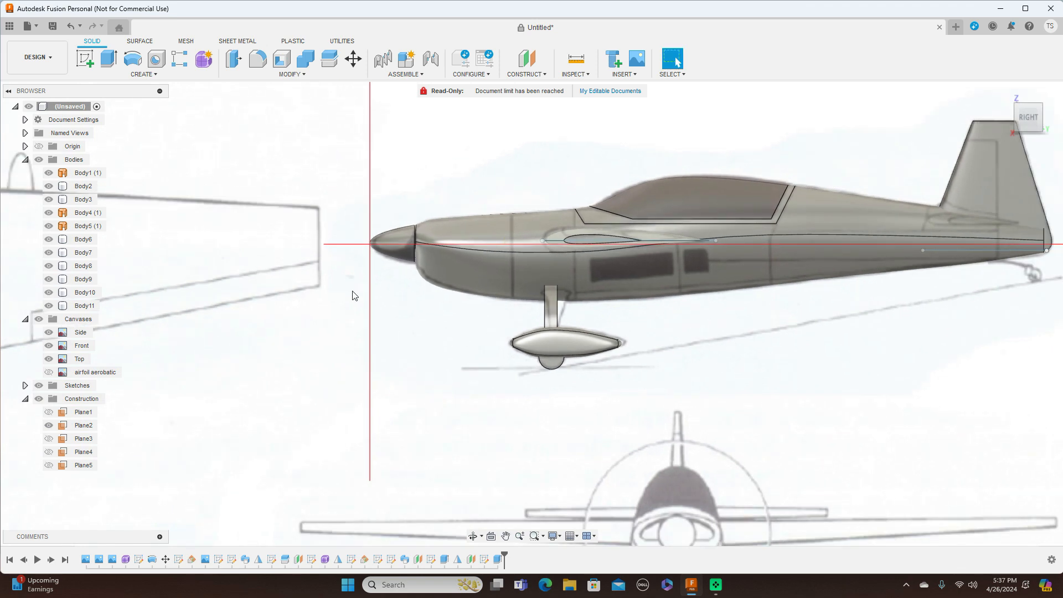
pyautogui.click(39, 320)
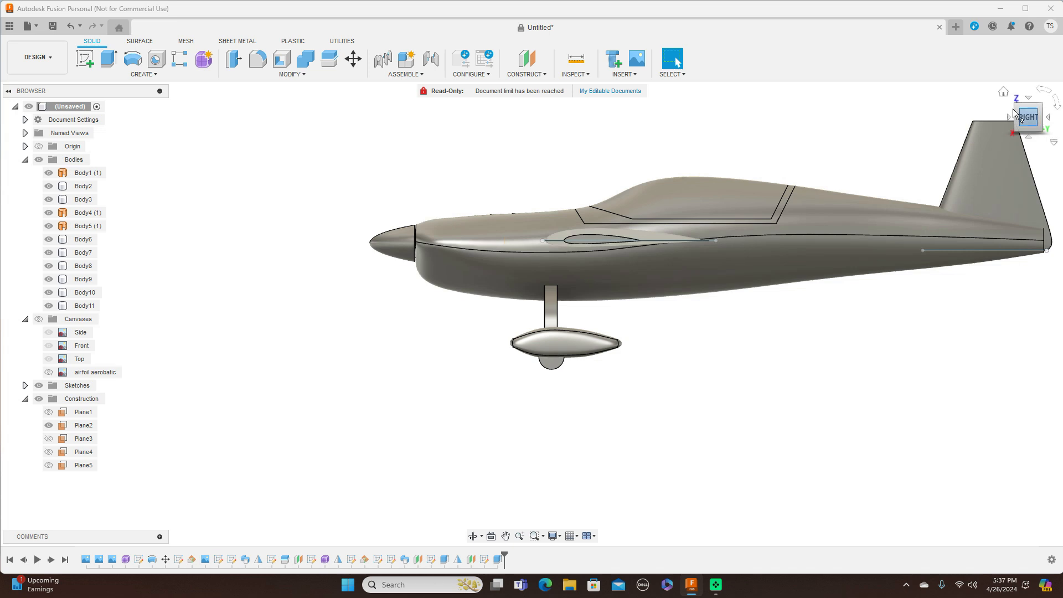
pyautogui.click(1040, 110)
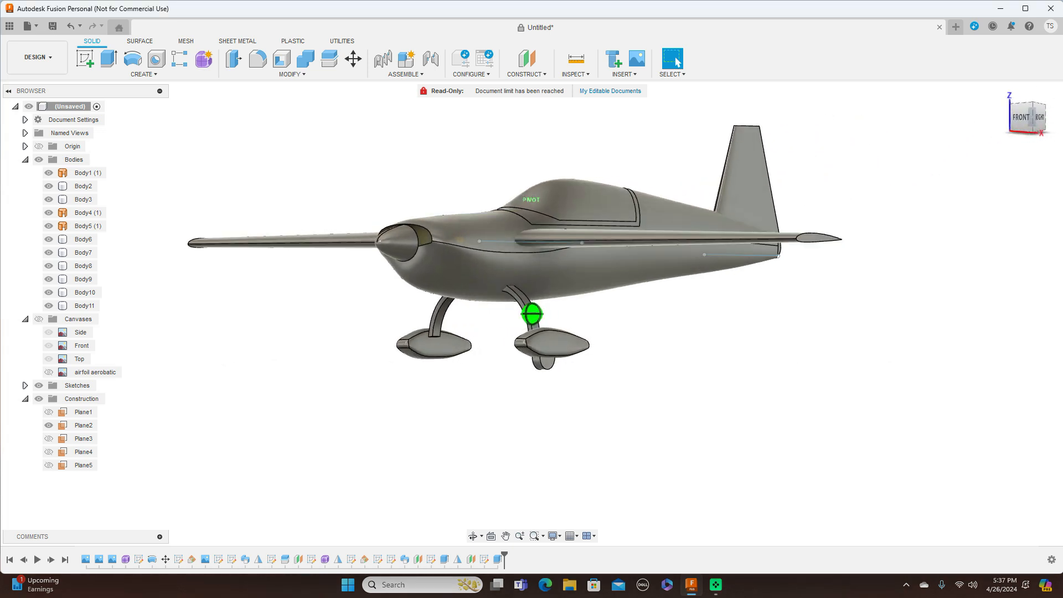
pyautogui.moveTo(1041, 117); pyautogui.dragTo(1030, 119)
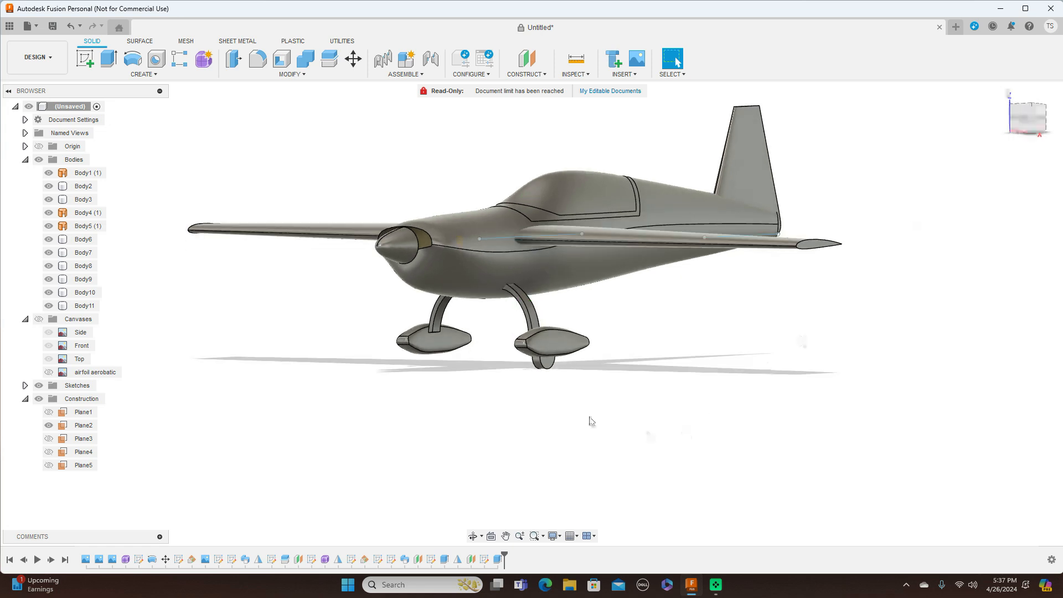
pyautogui.scroll(2, 549, 400)
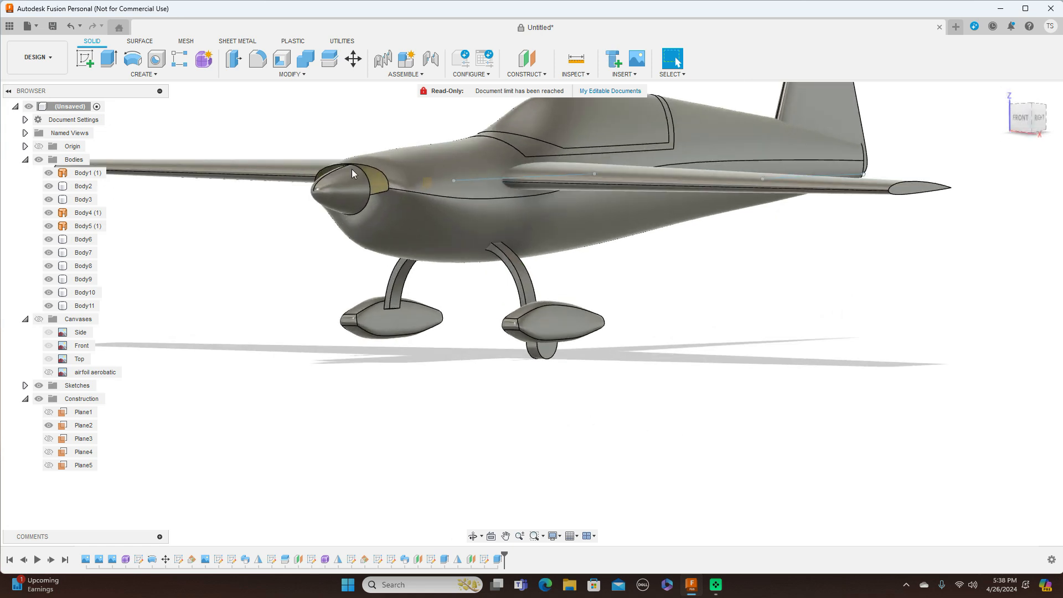
pyautogui.click(292, 75)
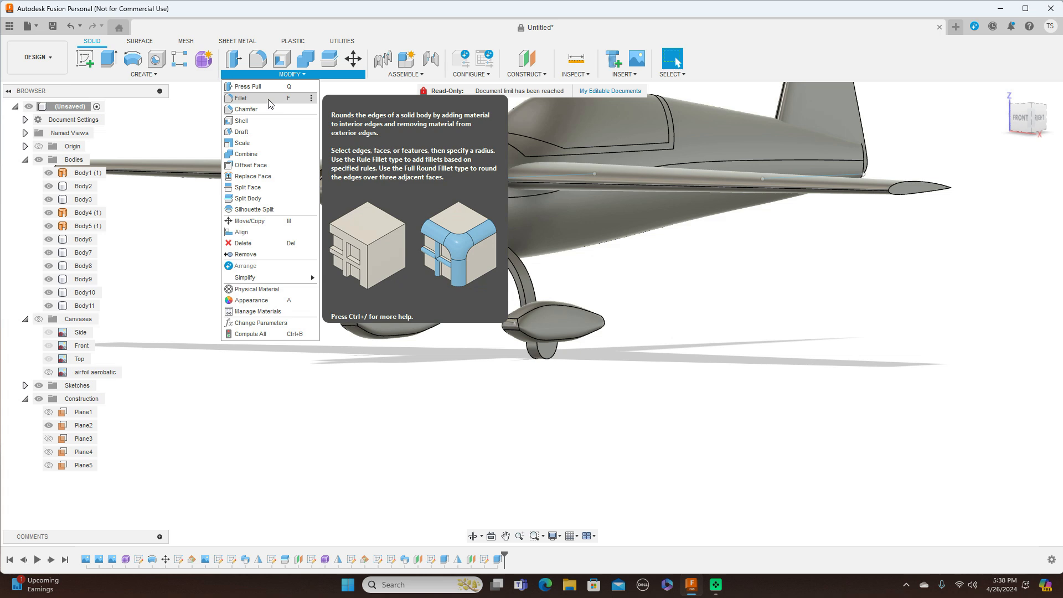
# Step: Fillet the right wheel's outer circular edge with a 10 mm radius
pyautogui.click(244, 95)
pyautogui.scroll(3, 540, 352)
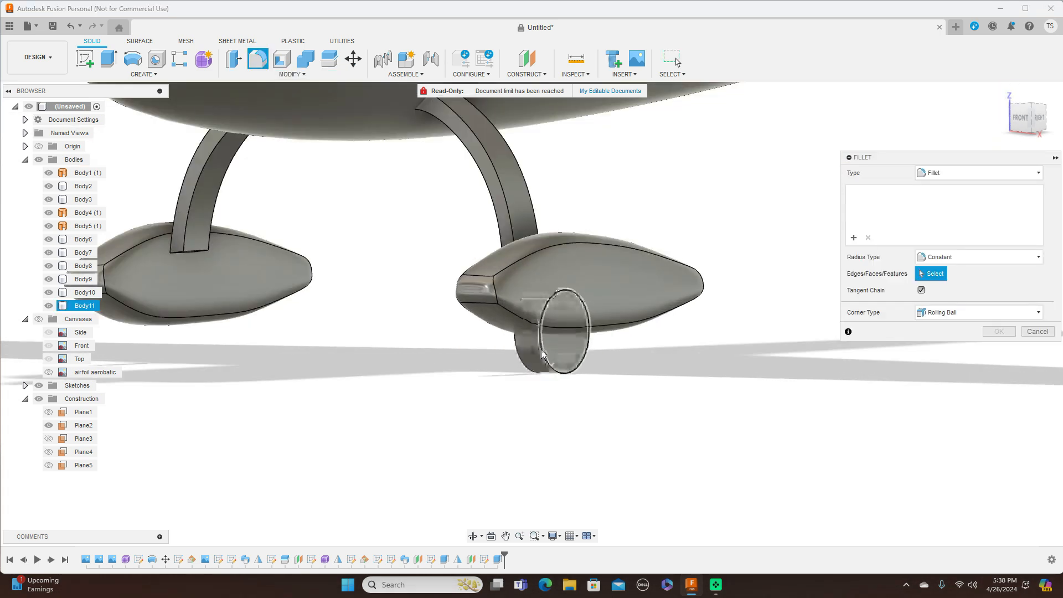
pyautogui.click(543, 354)
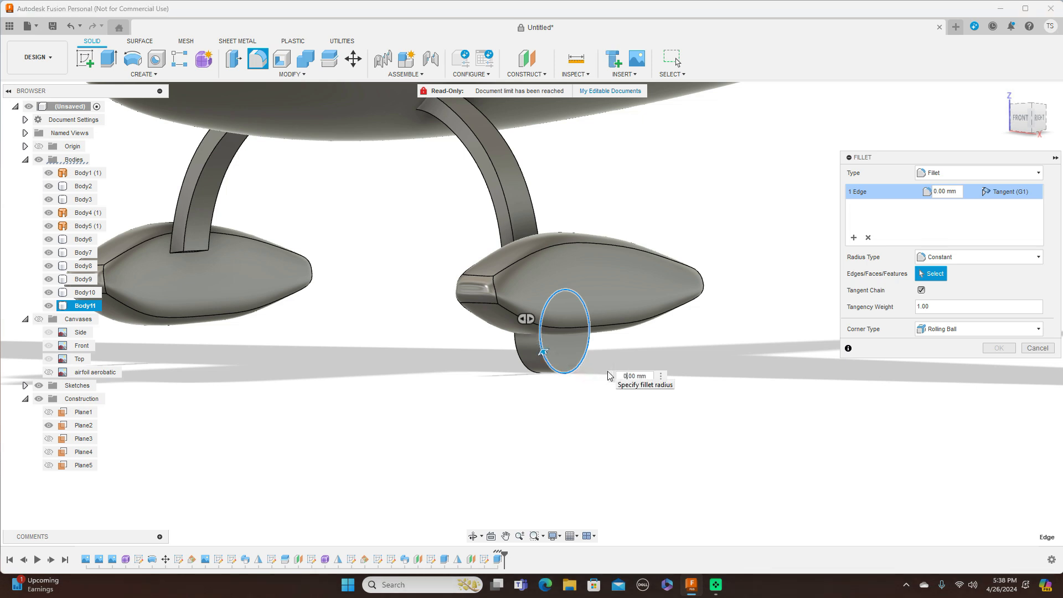
pyautogui.write('5')
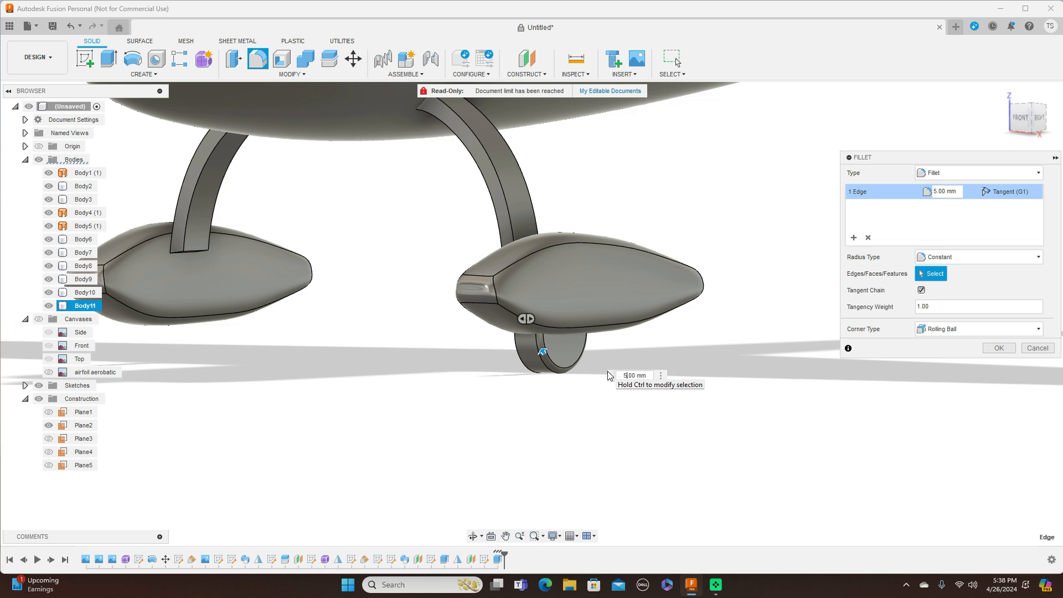
pyautogui.write('10')
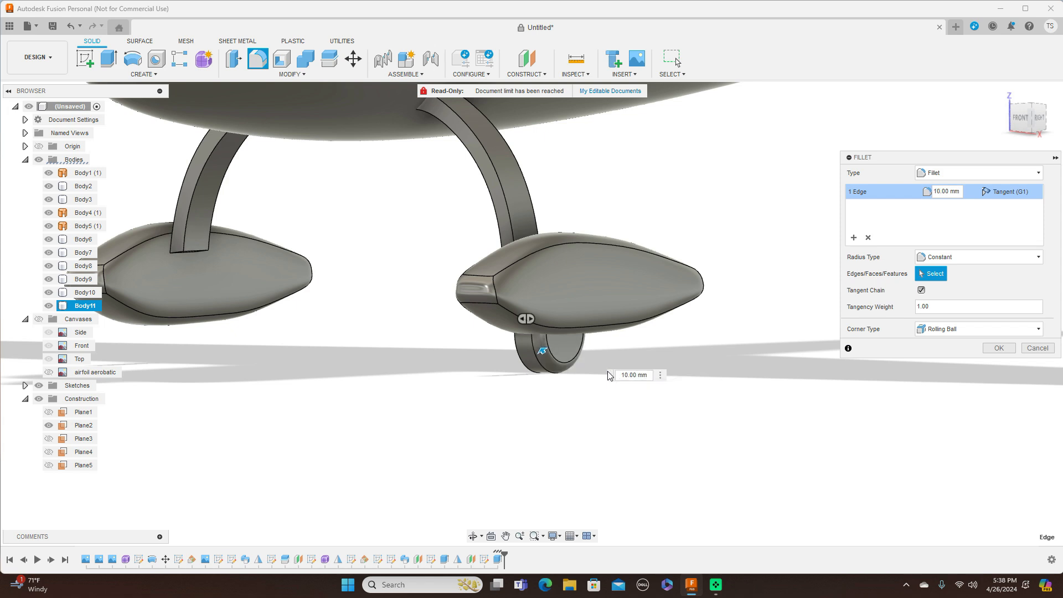
pyautogui.click(1021, 117)
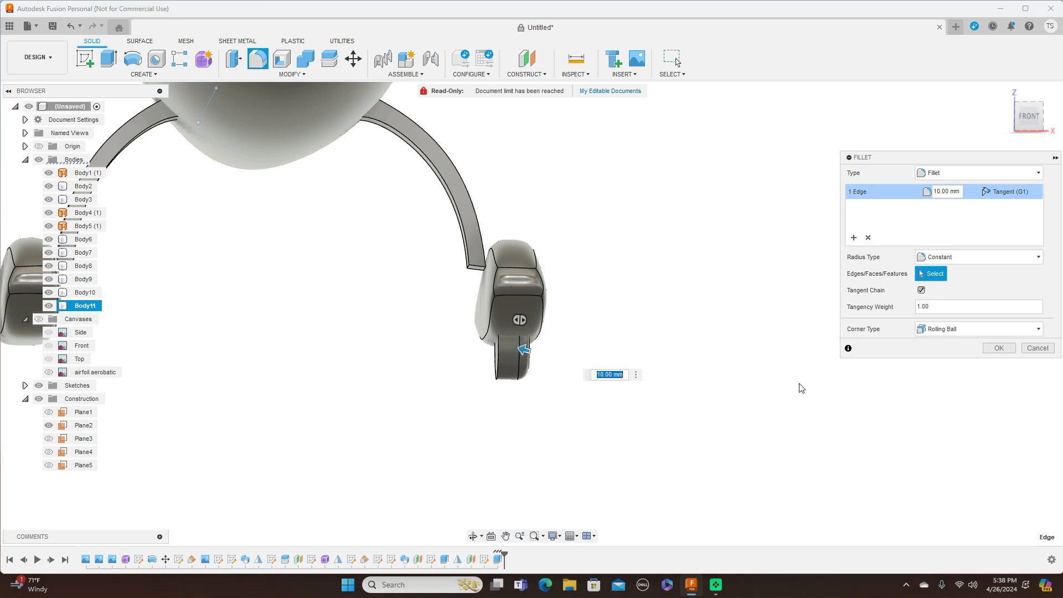
pyautogui.click(999, 348)
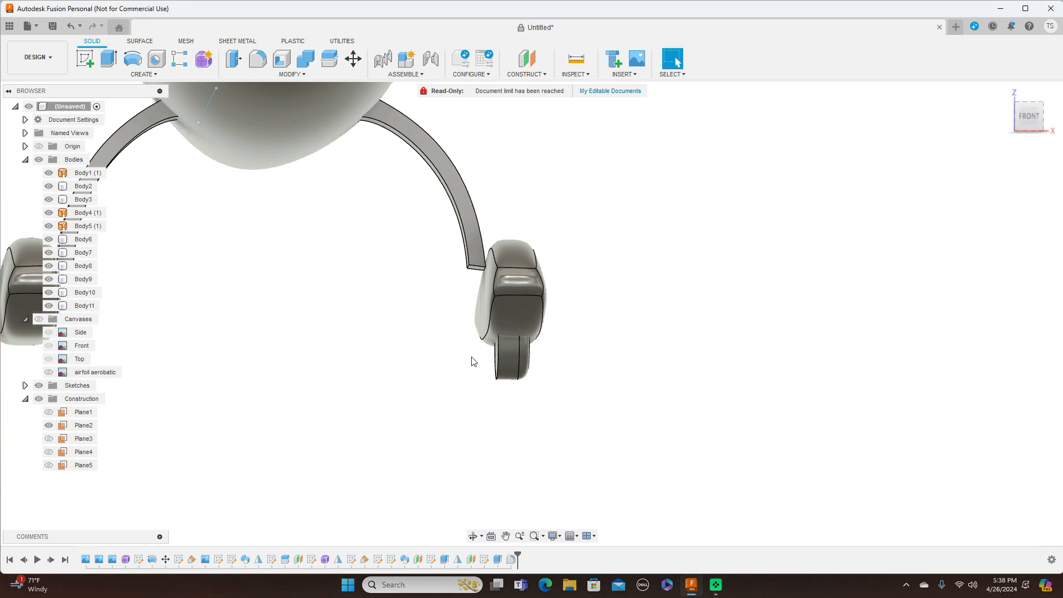
# Step: Round the wheel's opposite side edge with a second 10 mm fillet
pyautogui.click(306, 75)
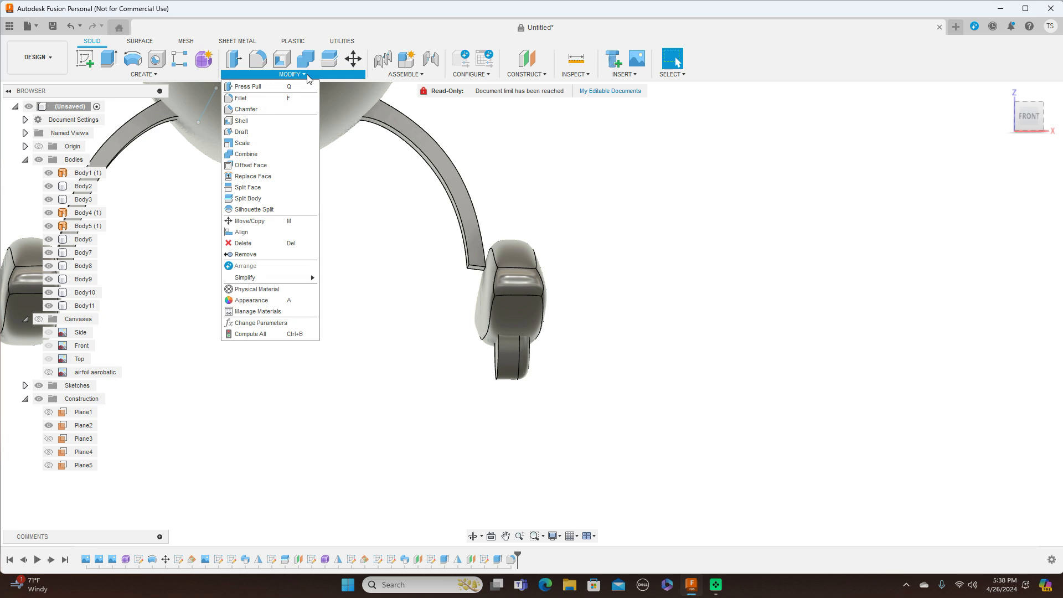
pyautogui.click(241, 98)
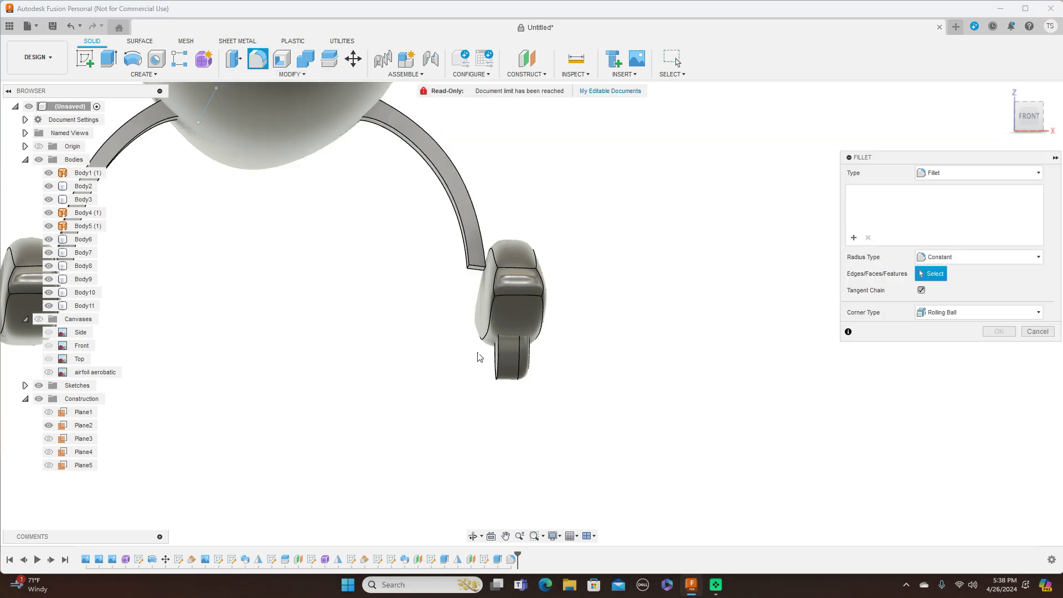
pyautogui.click(498, 357)
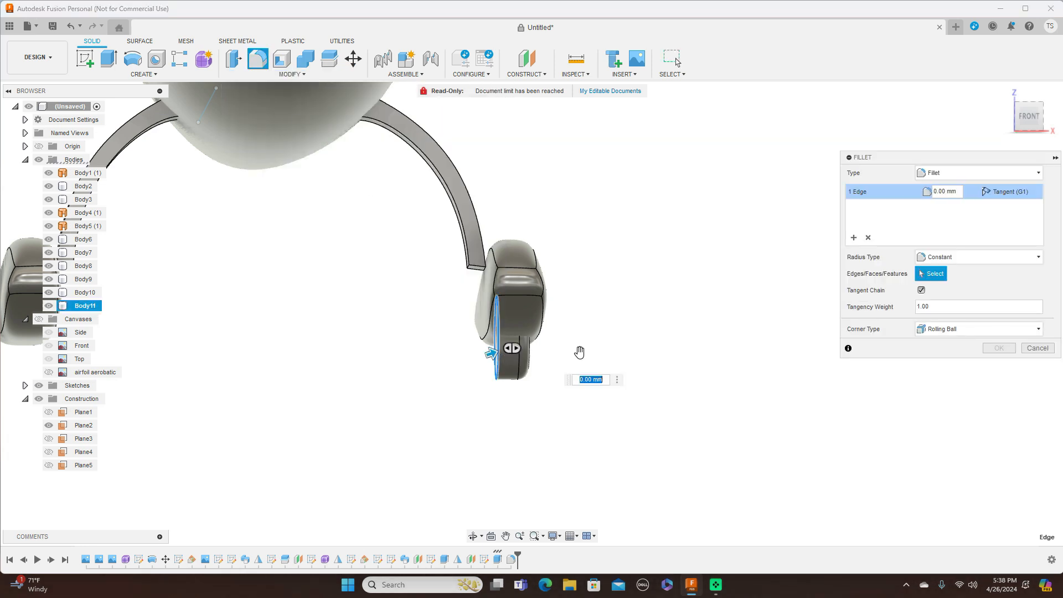
pyautogui.write('10')
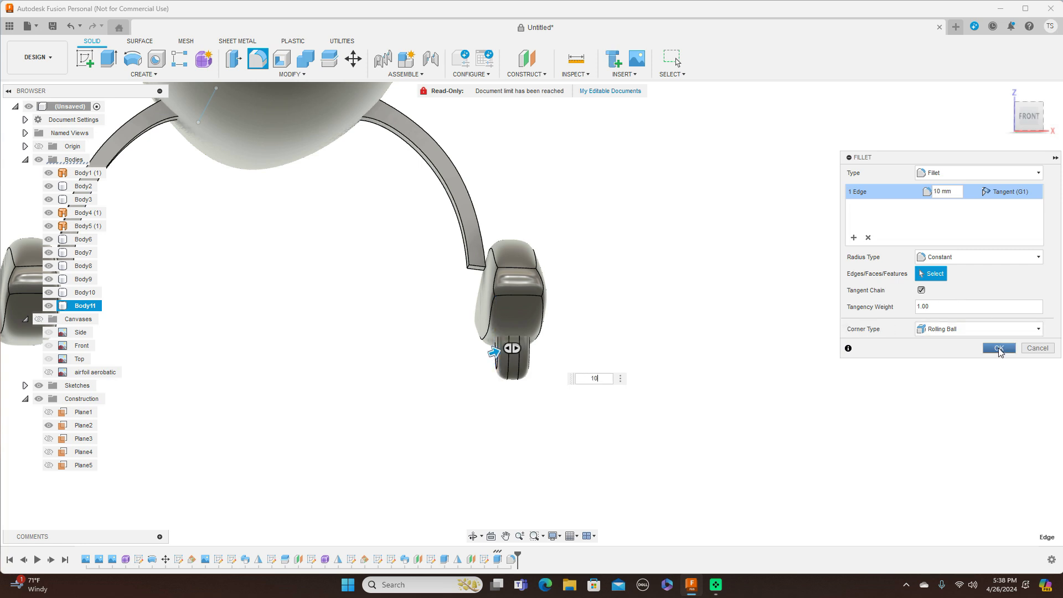
pyautogui.click(999, 349)
# Step: Orbit to view the nose and both gear fairings, then start the Mirror command
pyautogui.click(1027, 120)
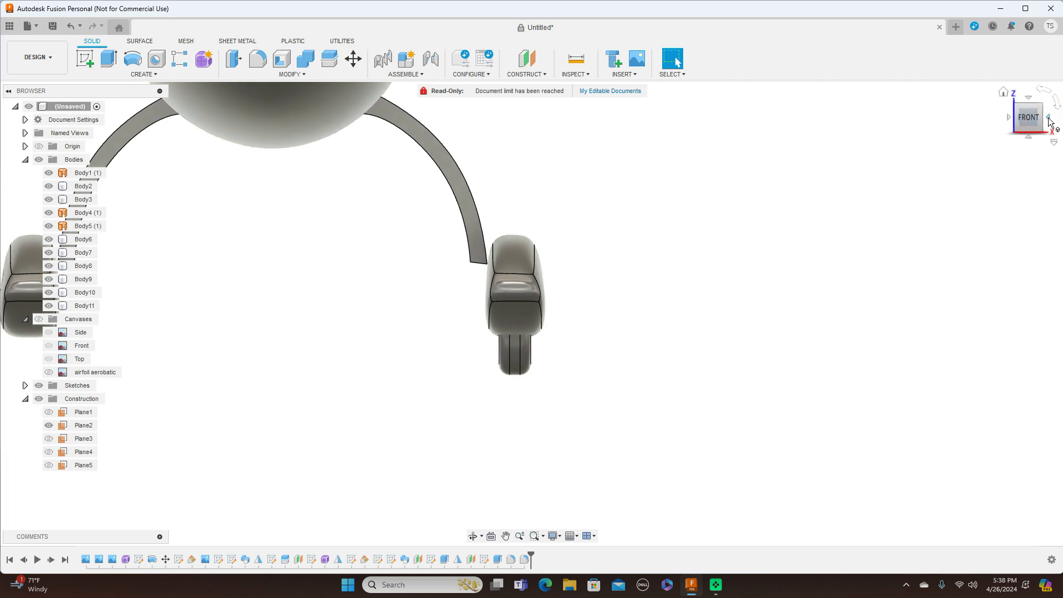
pyautogui.click(1050, 119)
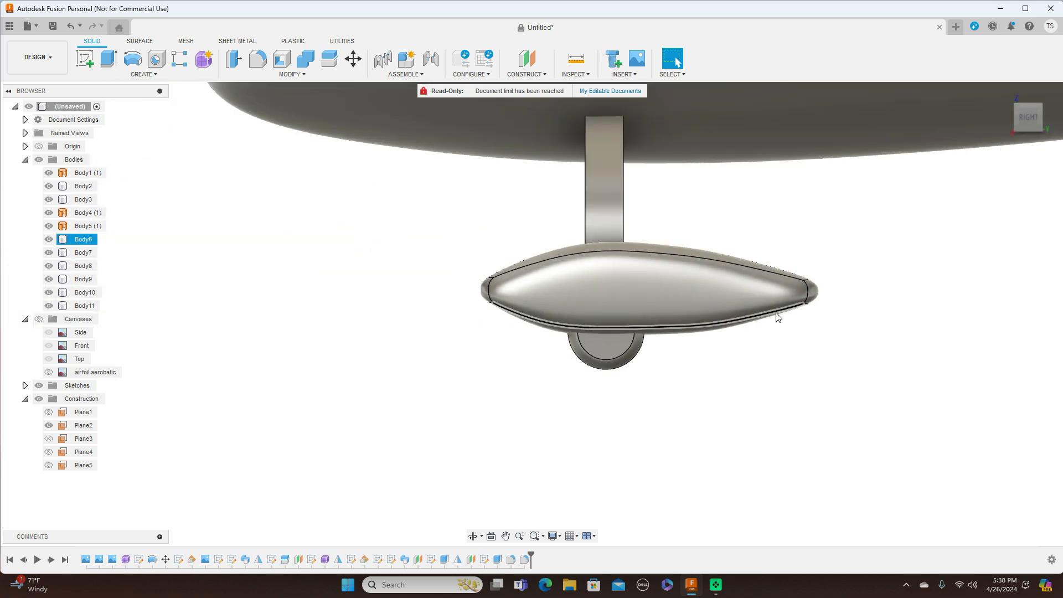
pyautogui.moveTo(1022, 122)
pyautogui.mouseDown()
pyautogui.moveTo(1044, 127)
pyautogui.moveTo(1050, 114)
pyautogui.mouseUp()
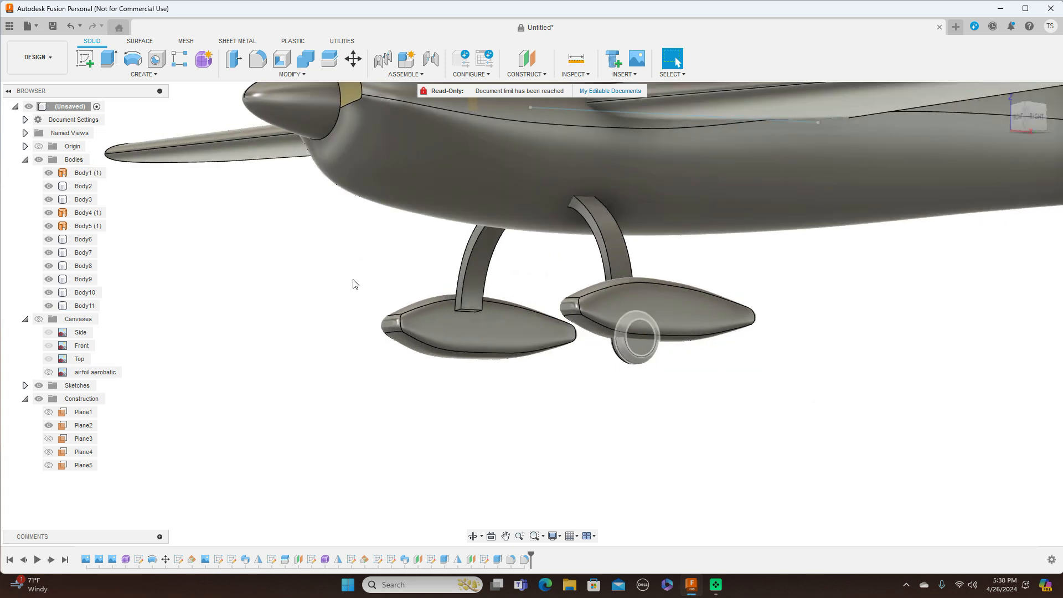
pyautogui.click(145, 74)
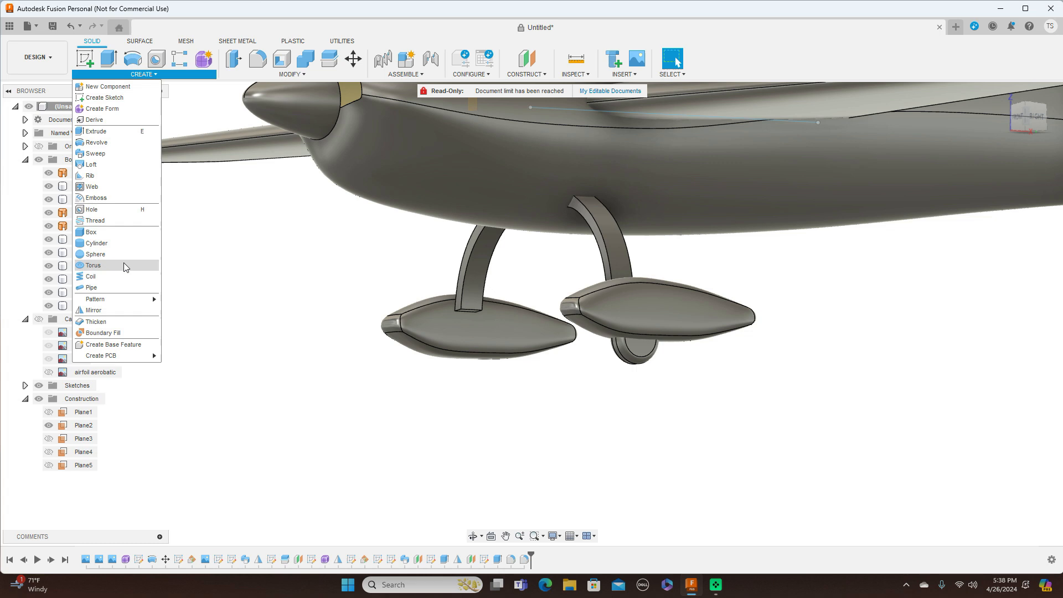
pyautogui.click(107, 311)
# Step: Choose the wheel as the body to mirror and try a plane at the nose
pyautogui.click(633, 354)
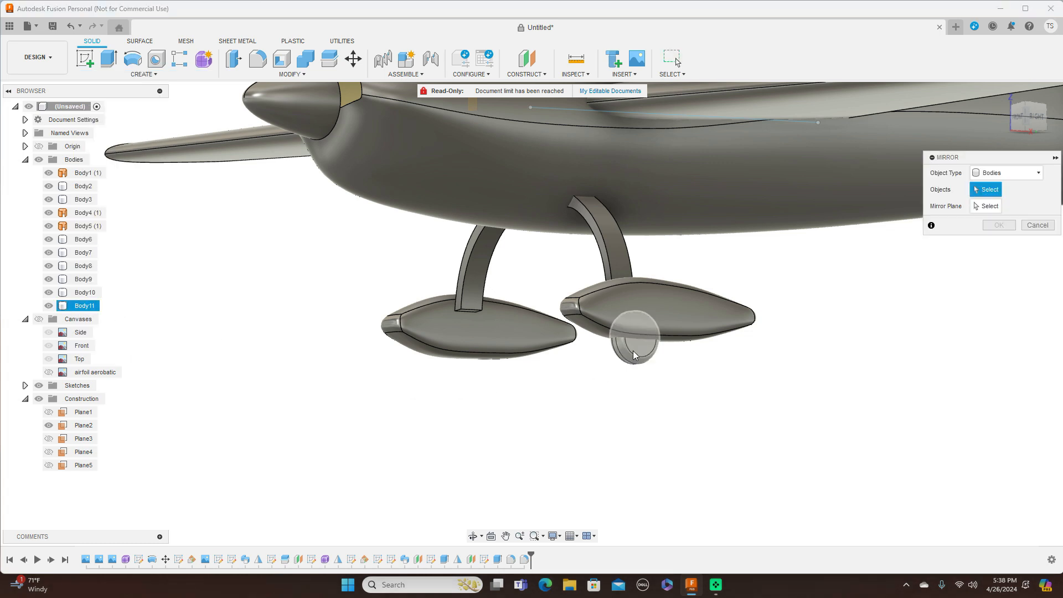
pyautogui.click(987, 206)
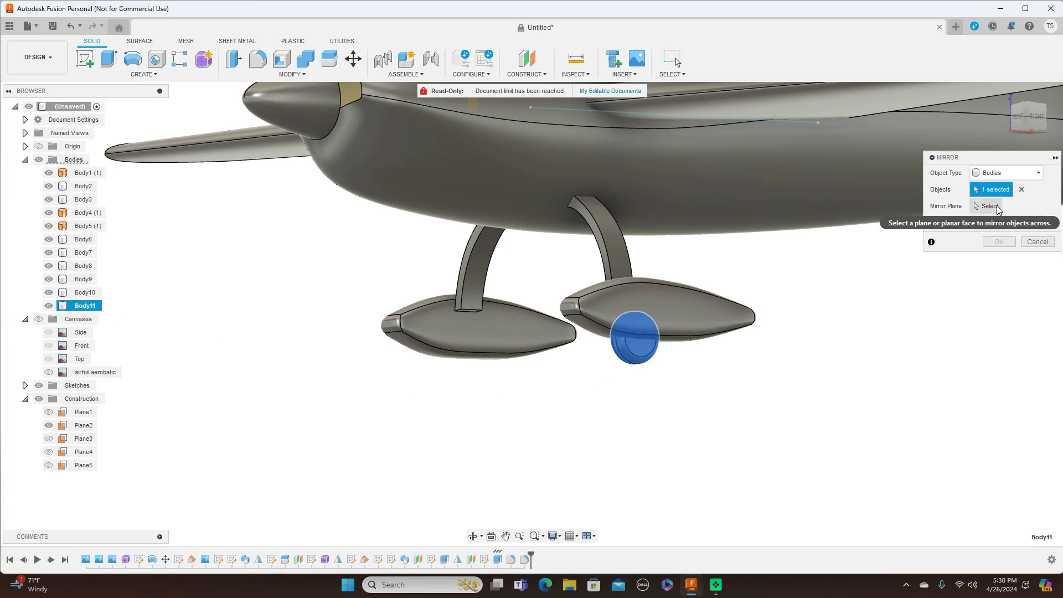
pyautogui.scroll(-3, 288, 92)
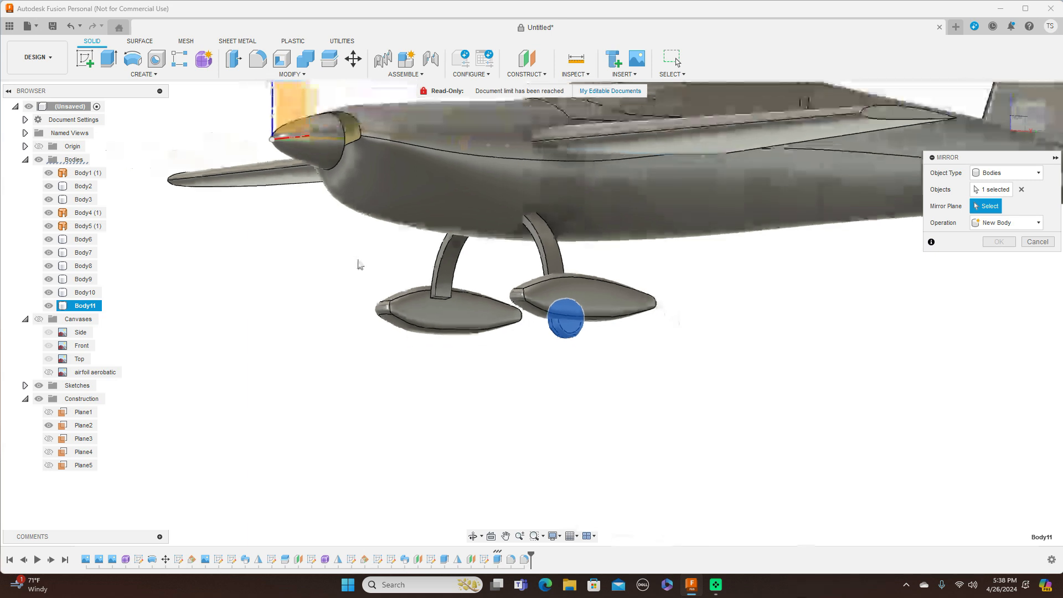
pyautogui.moveTo(297, 214); pyautogui.dragTo(298, 315, button='middle')
pyautogui.scroll(2, 327, 293)
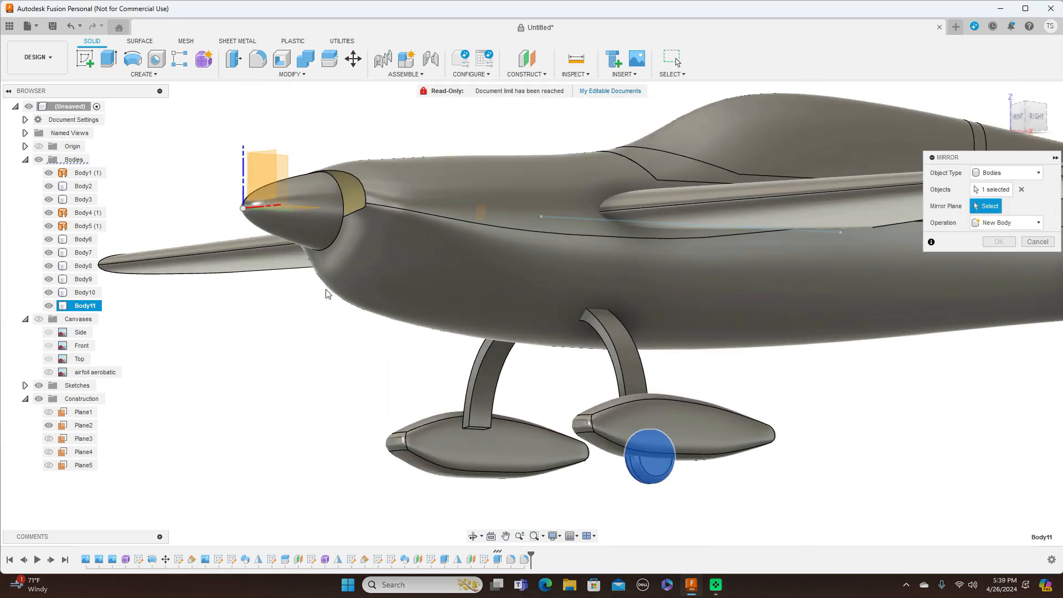
pyautogui.click(277, 155)
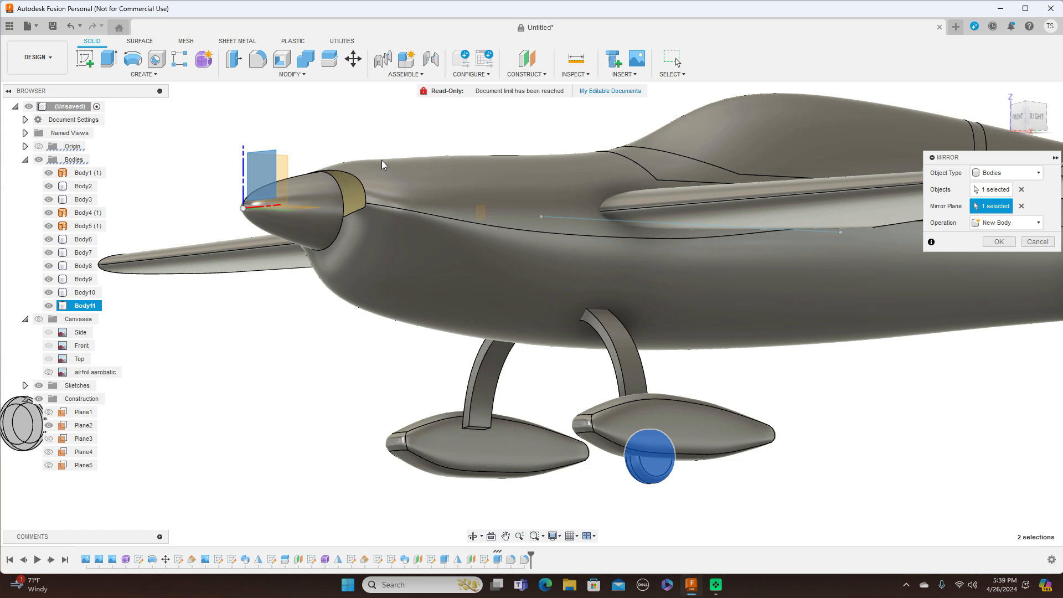
pyautogui.scroll(-2, 339, 383)
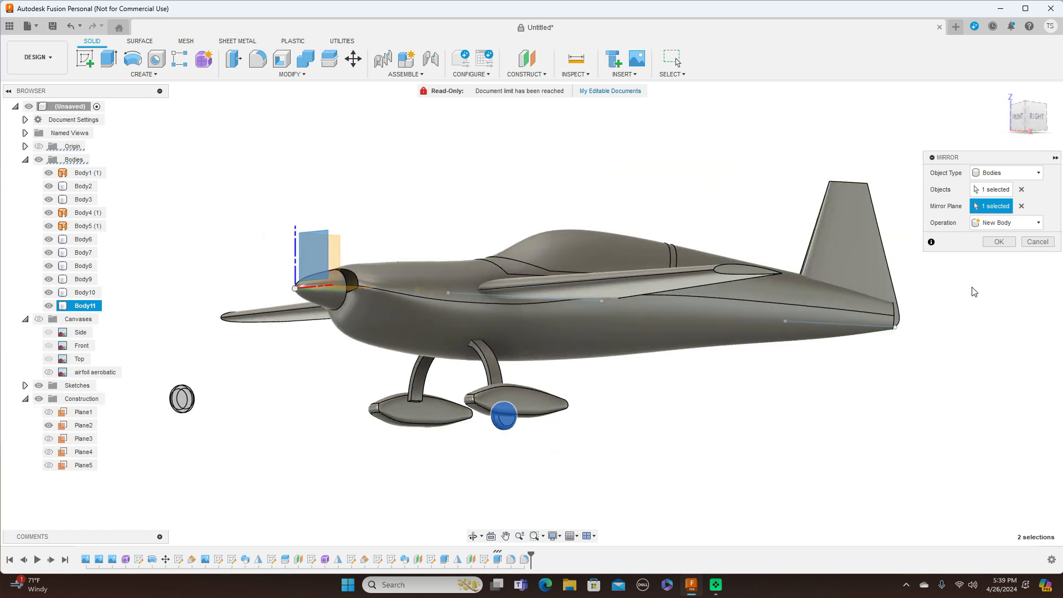
# Step: Reselect the nose construction plane as mirror plane and confirm, creating Body12
pyautogui.click(1021, 207)
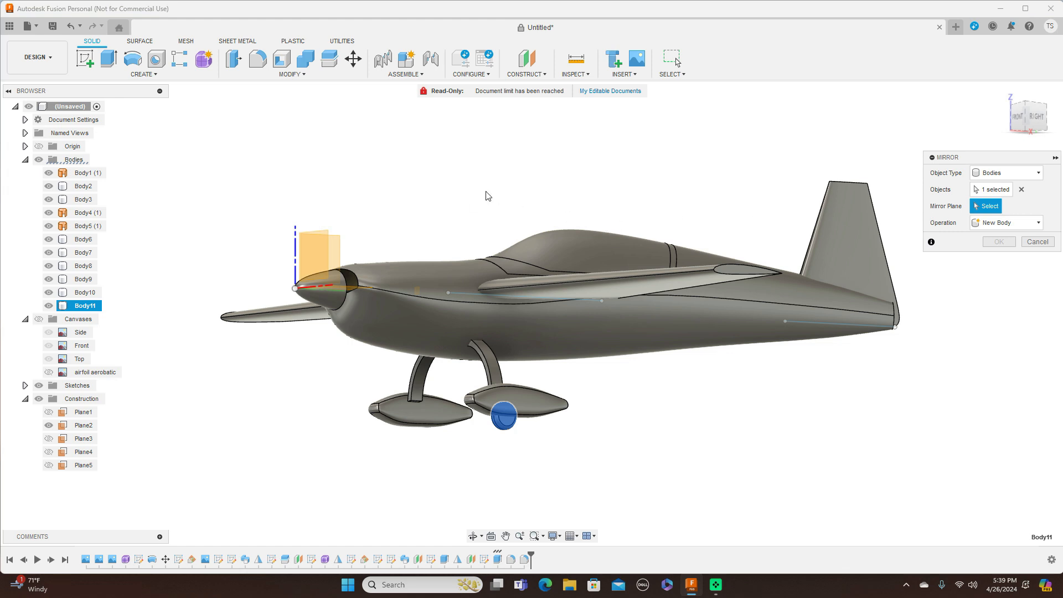
pyautogui.click(1029, 120)
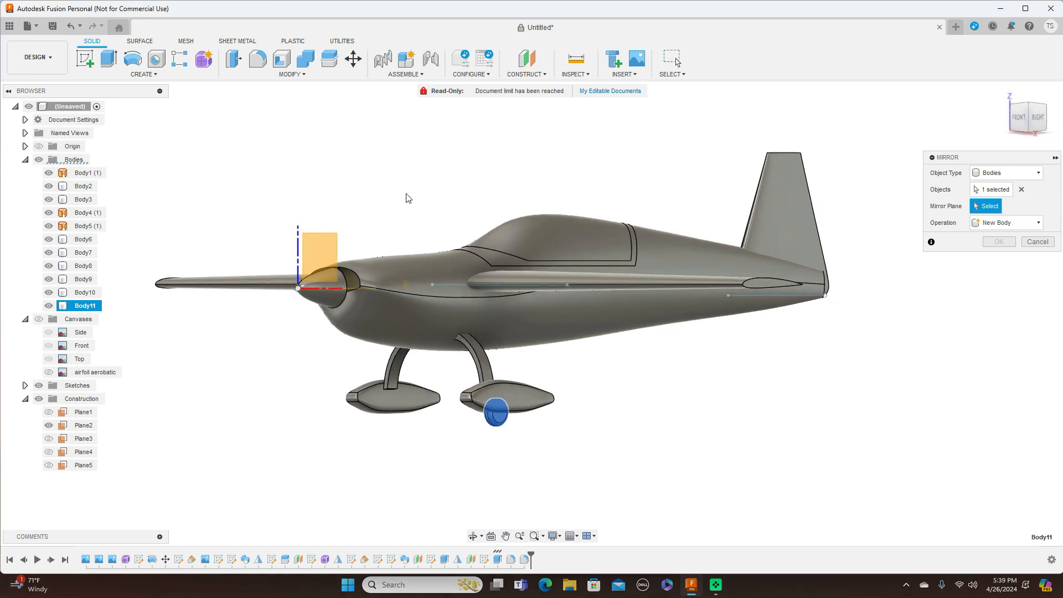
pyautogui.click(1038, 117)
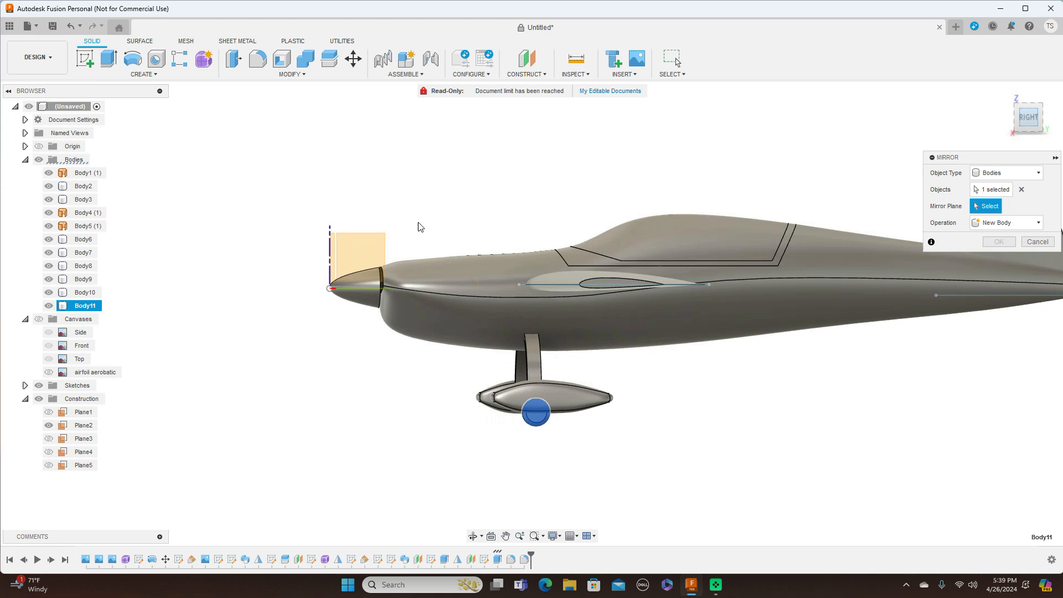
pyautogui.click(384, 247)
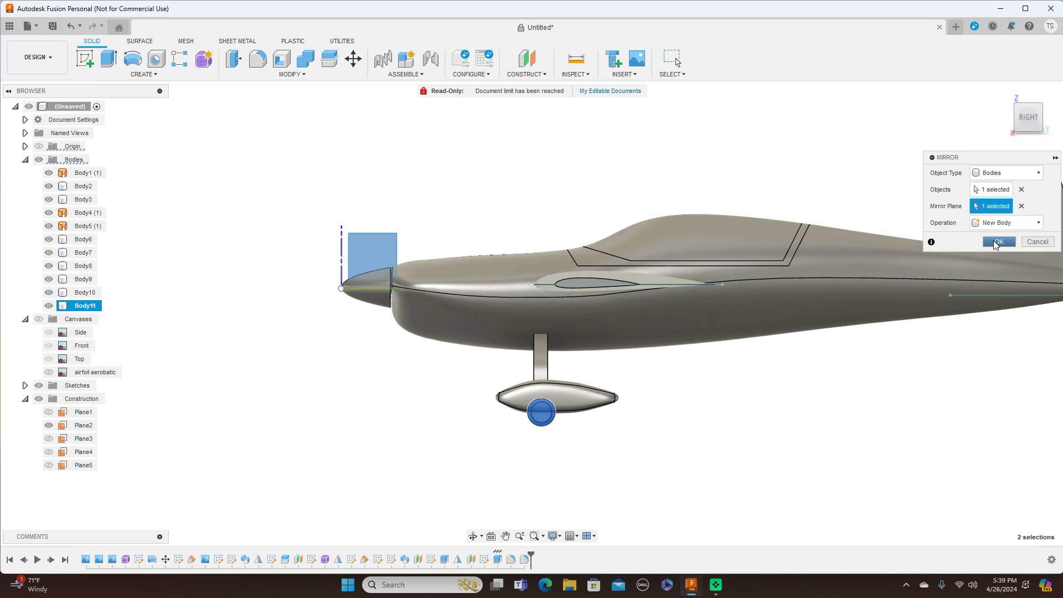
pyautogui.click(999, 241)
pyautogui.moveTo(1027, 118)
pyautogui.mouseDown()
pyautogui.moveTo(1052, 126)
pyautogui.moveTo(1028, 121)
pyautogui.moveTo(1050, 109)
pyautogui.moveTo(1048, 123)
pyautogui.moveTo(1023, 112)
pyautogui.mouseUp()
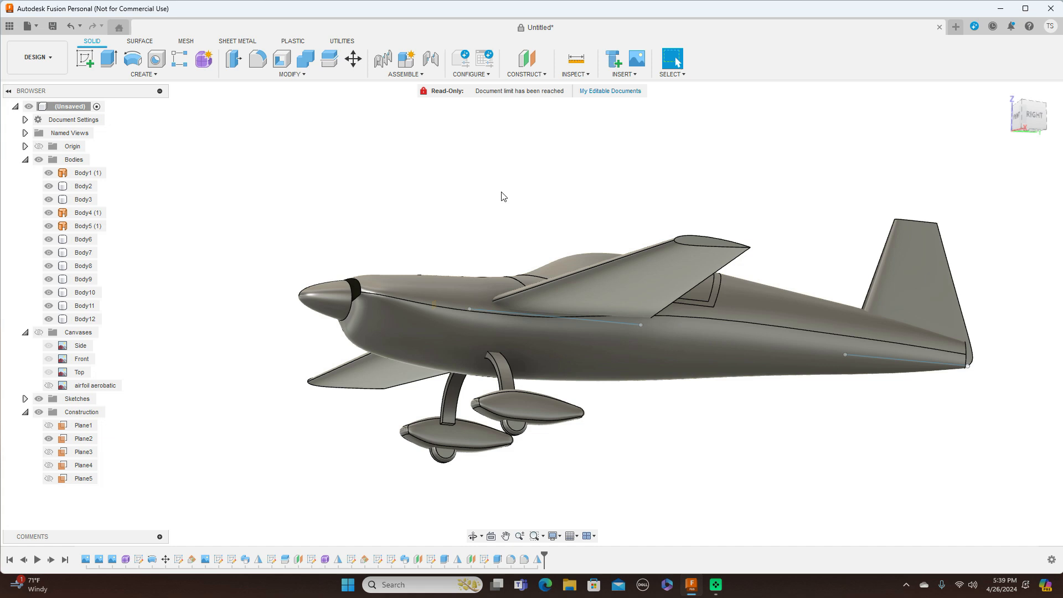
# Step: Hide all sketches and inspect the solid aircraft from several angles, ending on the right view
pyautogui.click(40, 398)
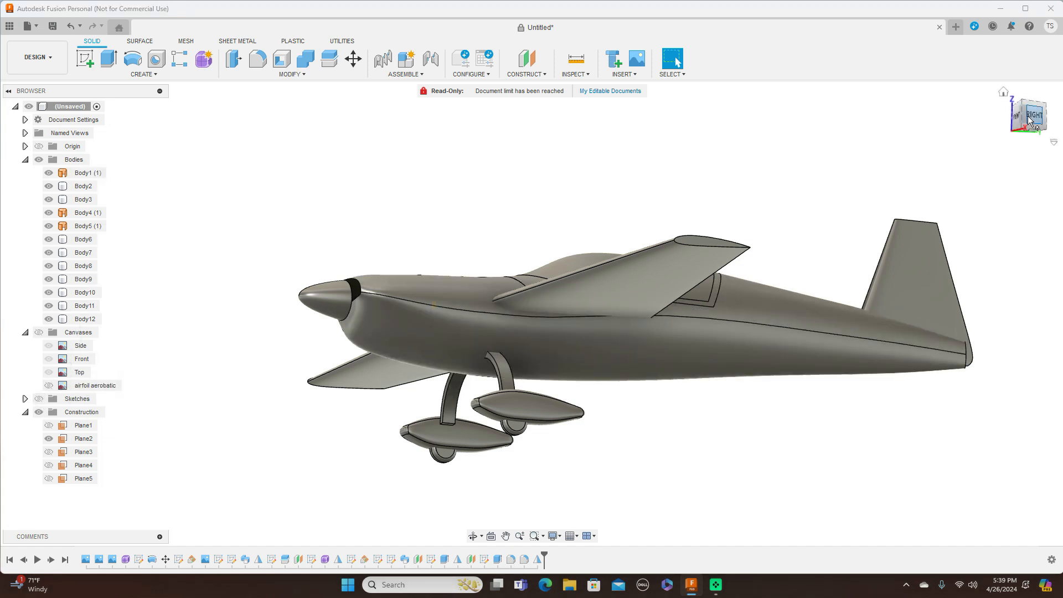
pyautogui.moveTo(1034, 109); pyautogui.dragTo(1053, 126)
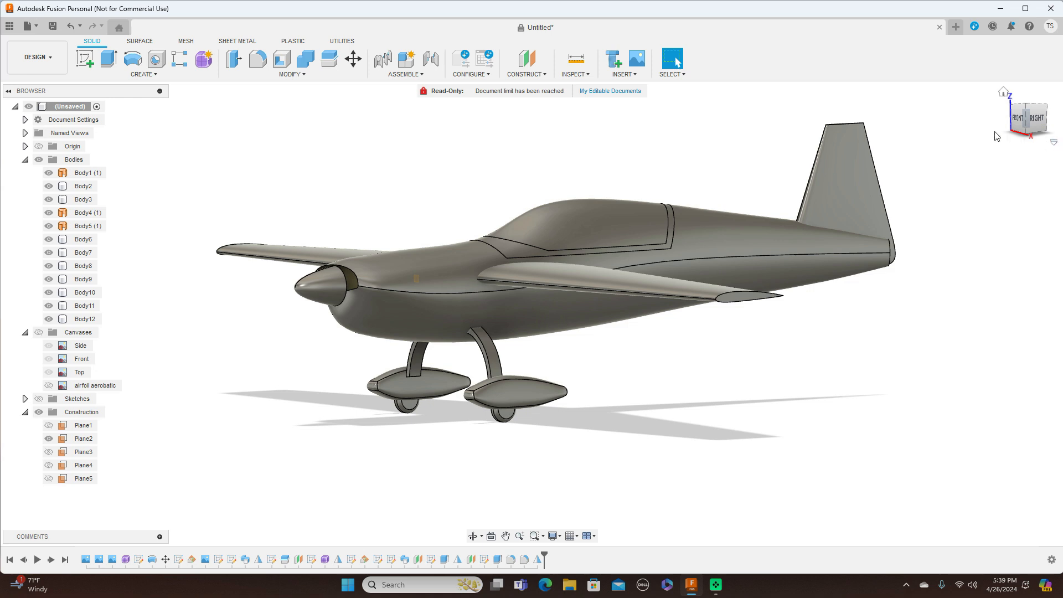
pyautogui.click(1042, 119)
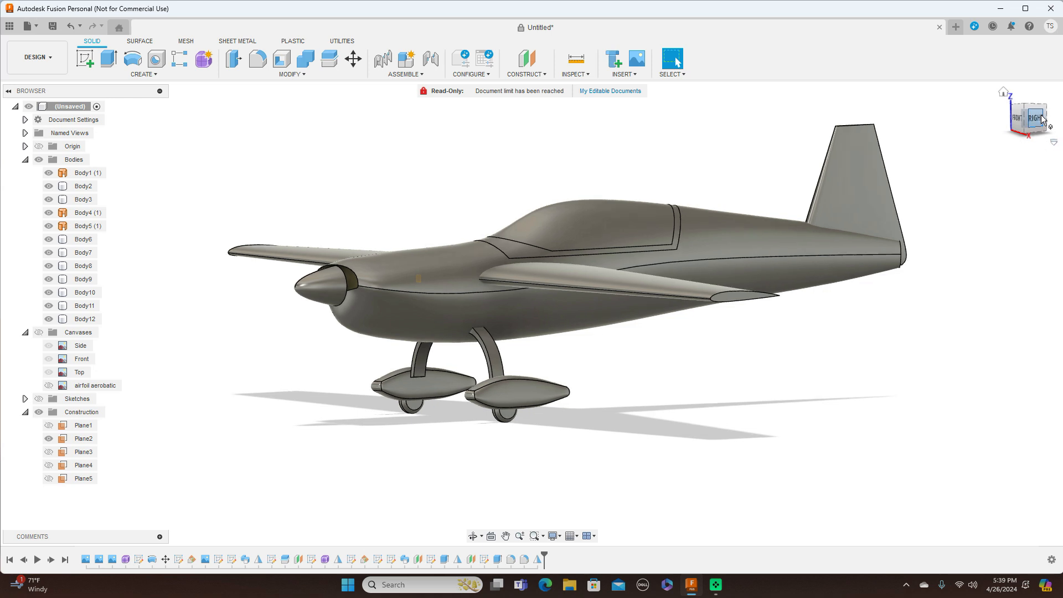
pyautogui.moveTo(886, 145); pyautogui.dragTo(734, 133, button='middle')
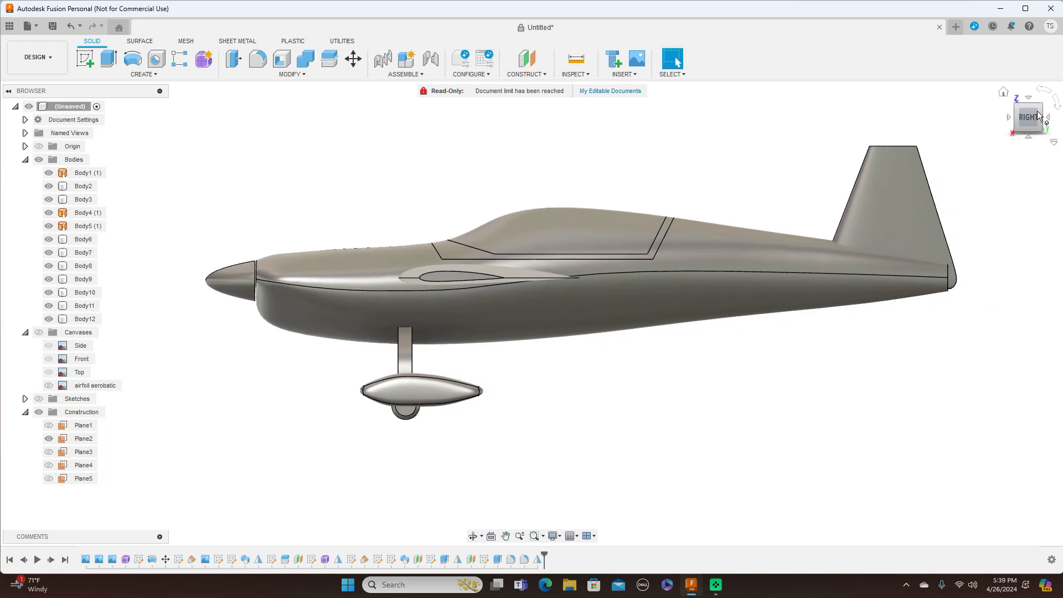
pyautogui.moveTo(1018, 119)
pyautogui.mouseDown()
pyautogui.moveTo(1039, 135)
pyautogui.moveTo(1050, 125)
pyautogui.moveTo(1018, 120)
pyautogui.mouseUp()
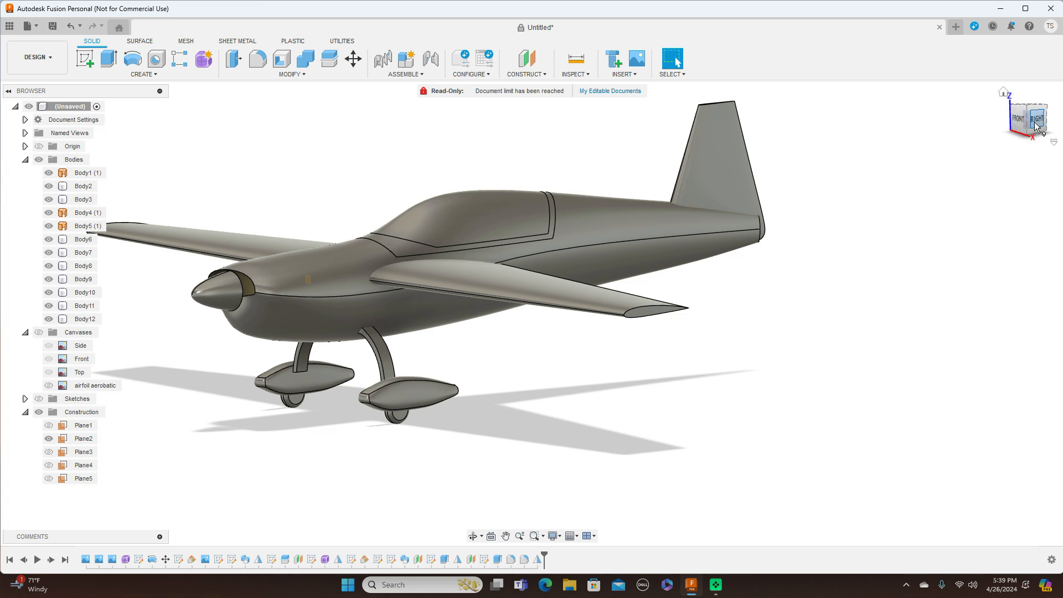
pyautogui.click(1034, 121)
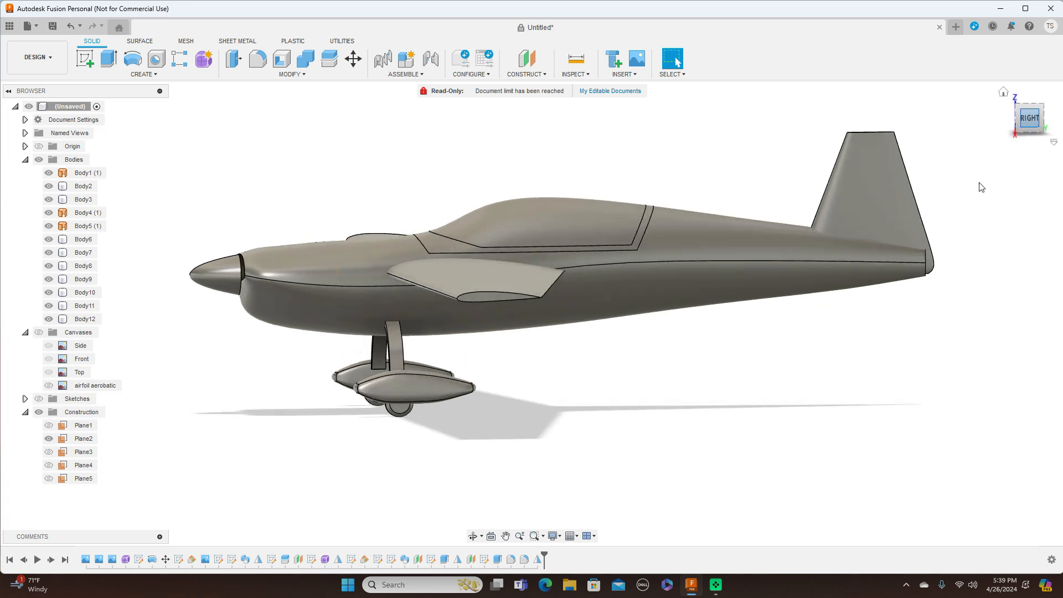
# Step: Show the reference drawing canvases again behind the aircraft
pyautogui.click(898, 280)
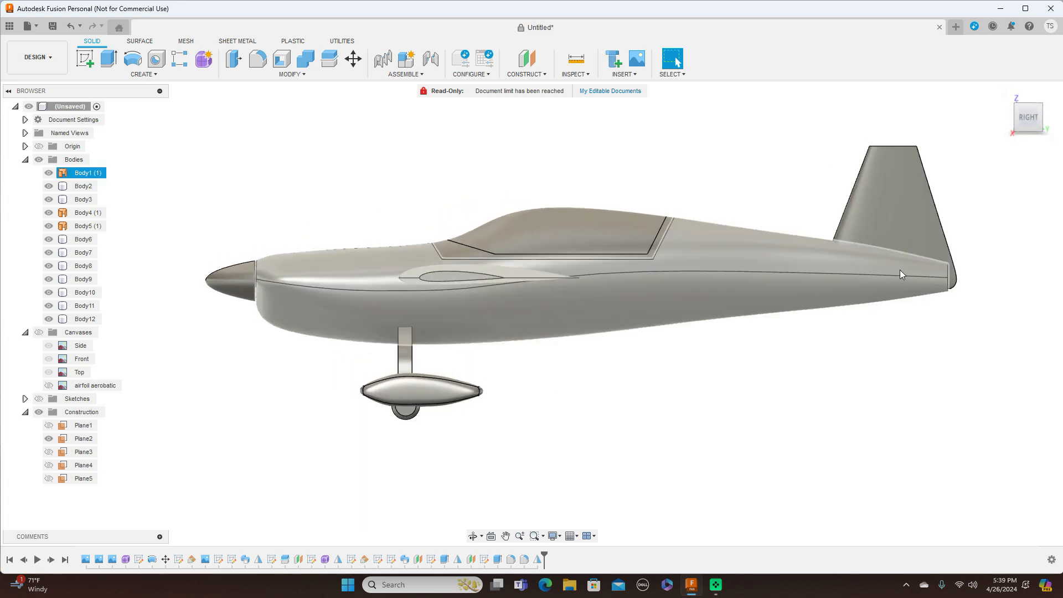
pyautogui.click(901, 368)
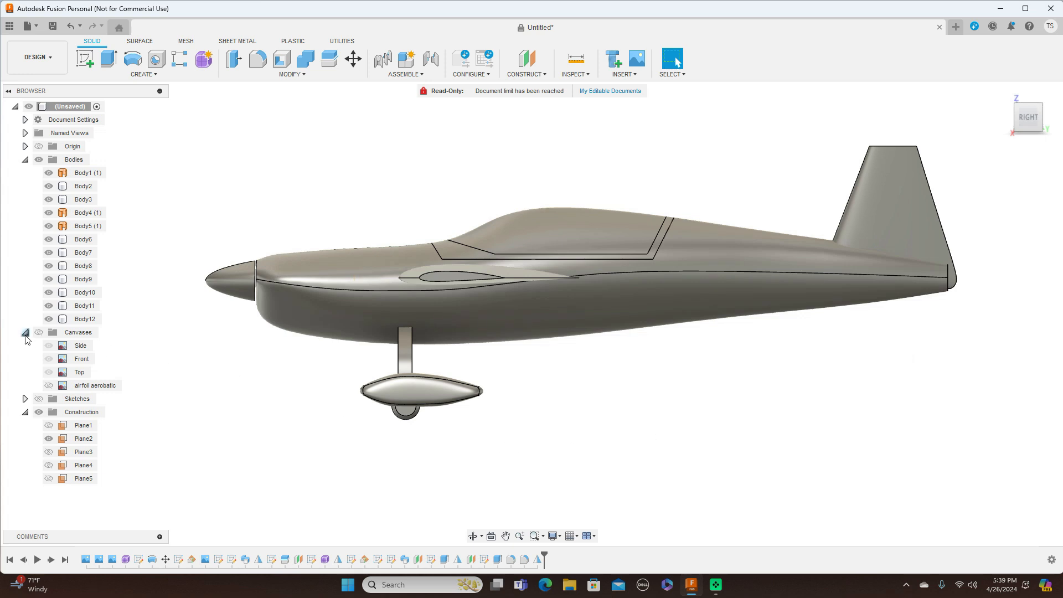
pyautogui.click(39, 332)
# Step: Hide all the airplane bodies so only the reference drawing shows
pyautogui.click(38, 159)
pyautogui.scroll(-2, 655, 374)
pyautogui.scroll(2, 655, 375)
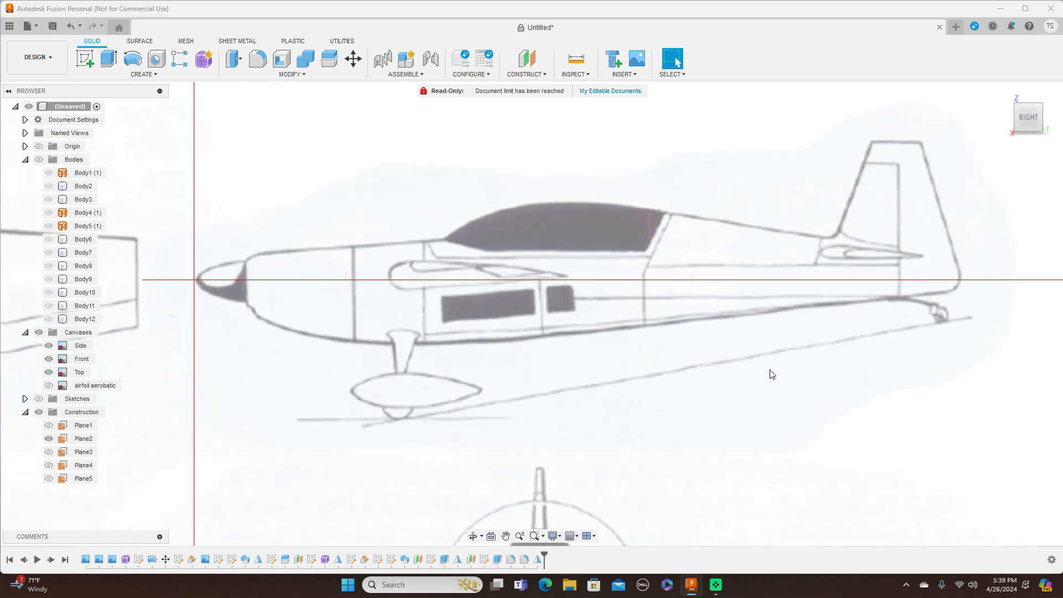
pyautogui.moveTo(771, 374); pyautogui.dragTo(763, 340, button='middle')
# Step: Start a new sketch on the side plane and pan to the drawing's tail
pyautogui.click(94, 58)
pyautogui.click(219, 207)
pyautogui.moveTo(487, 371)
pyautogui.mouseDown(button='middle')
pyautogui.moveTo(827, 437)
pyautogui.moveTo(252, 318)
pyautogui.mouseUp(button='middle')
pyautogui.scroll(1, 573, 317)
pyautogui.moveTo(620, 276); pyautogui.dragTo(625, 416, button='middle')
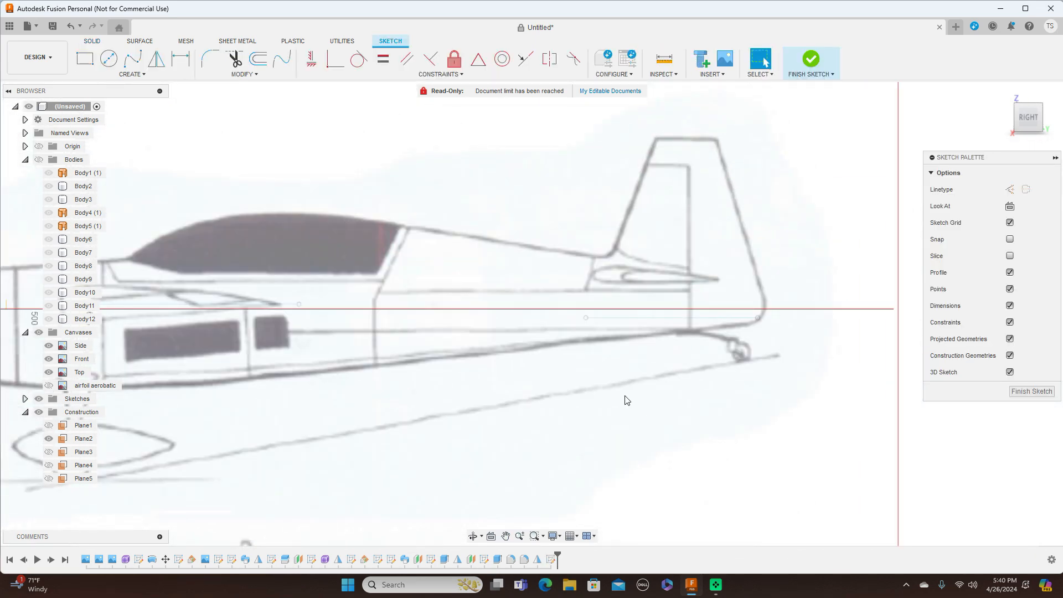
# Step: Draw a straight line along the tailplane from its front to its rear tip
pyautogui.press('l')
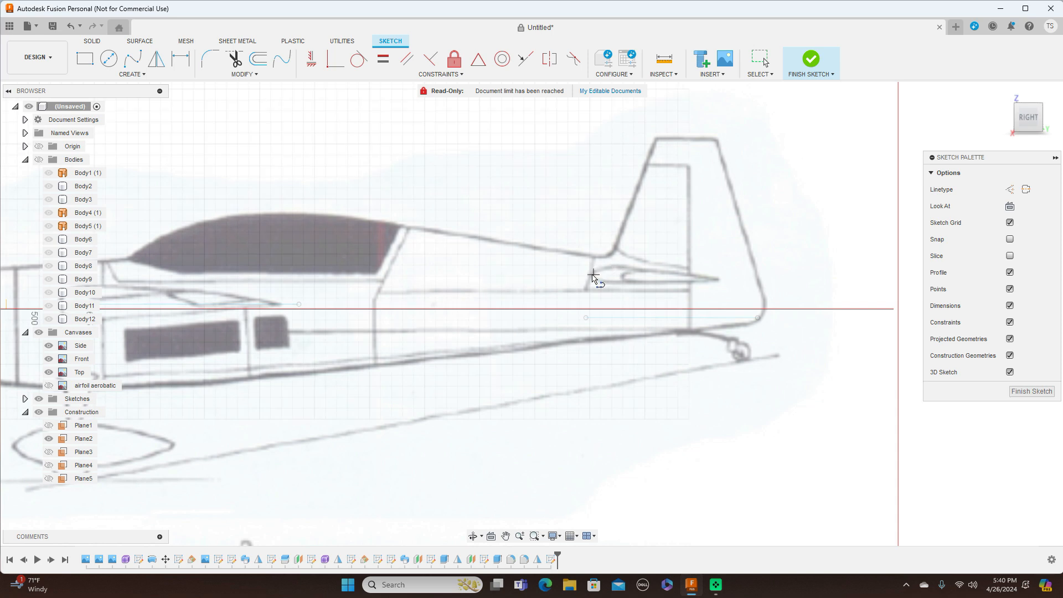
pyautogui.scroll(1, 590, 276)
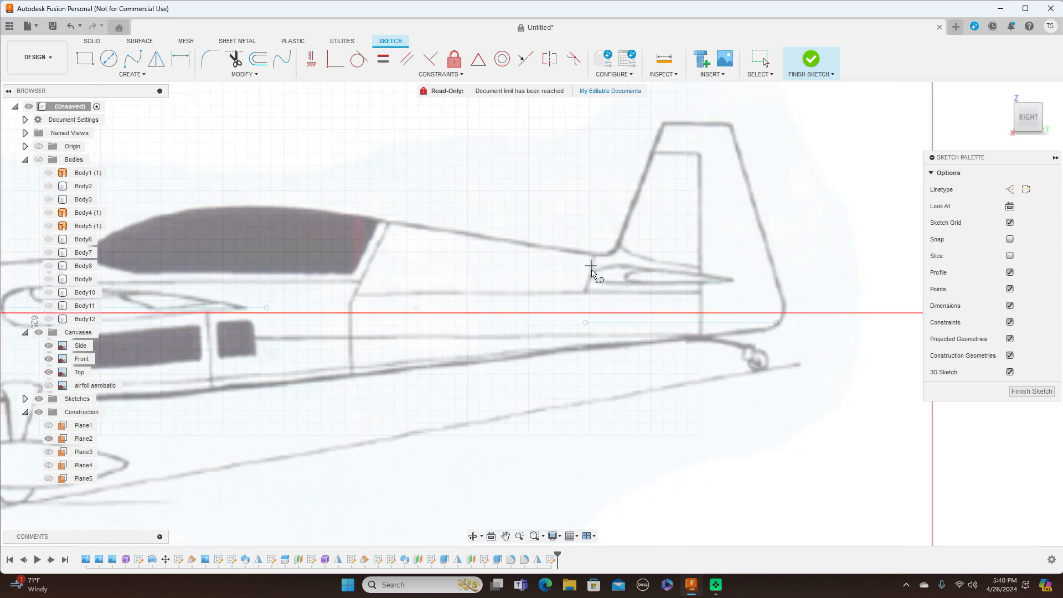
pyautogui.click(592, 275)
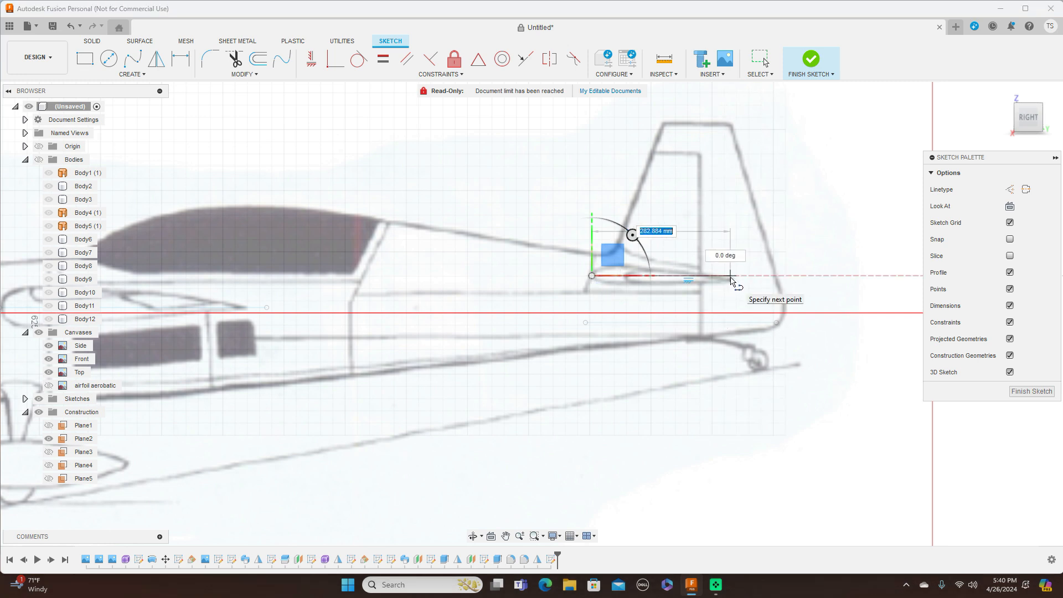
pyautogui.scroll(3, 733, 282)
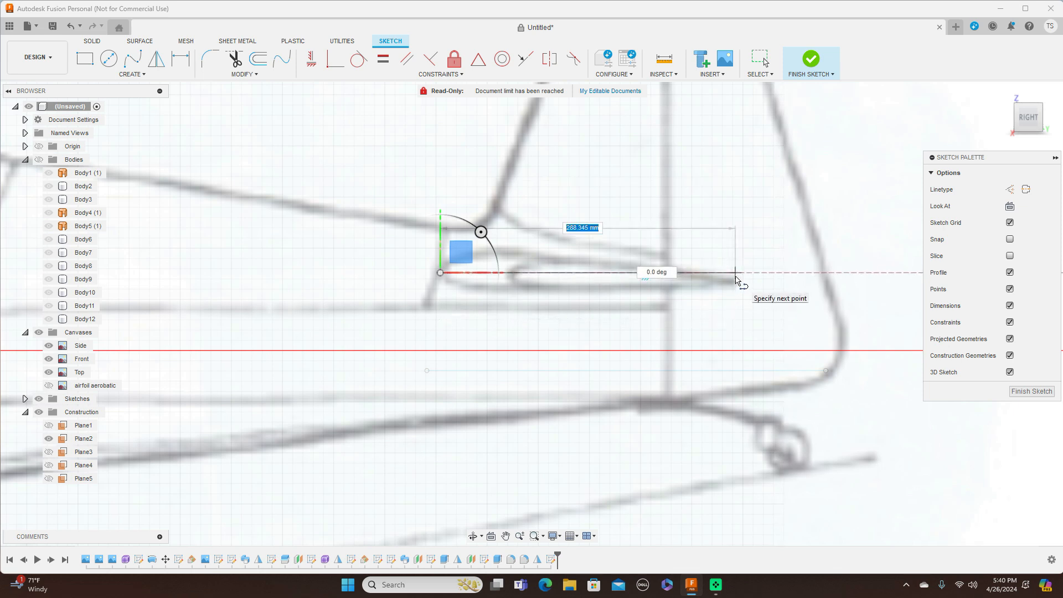
pyautogui.click(736, 277)
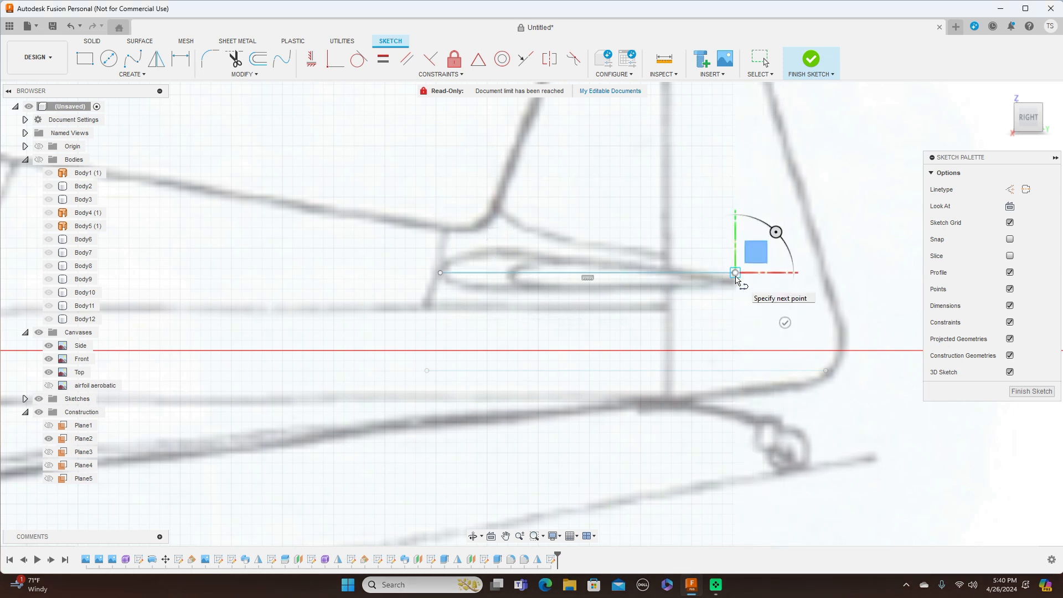
pyautogui.rightClick(742, 275)
pyautogui.click(785, 275)
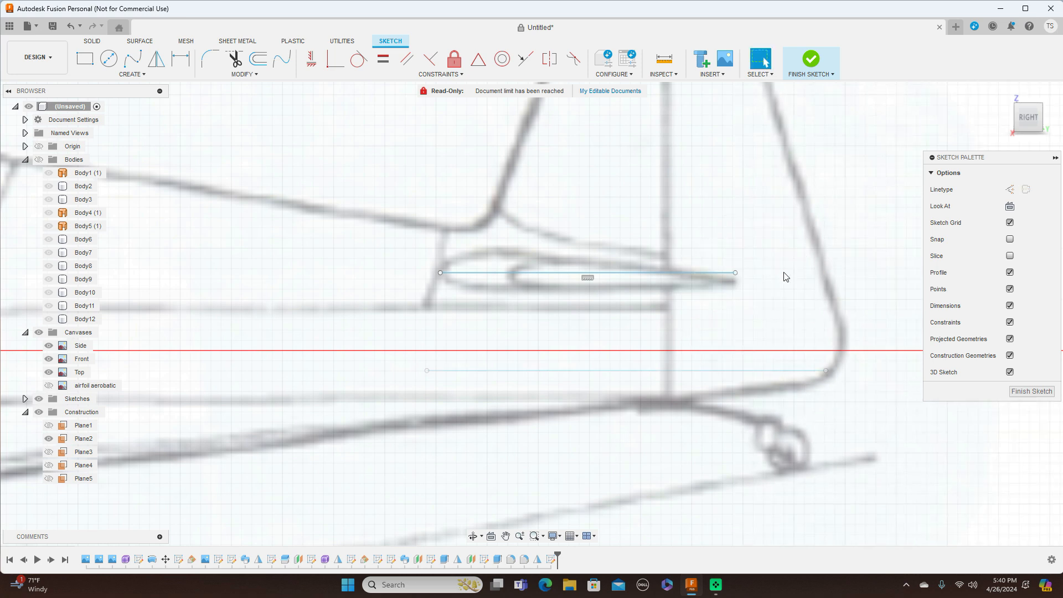
# Step: Nudge the line's front endpoint slightly in the top view, then return to the side view
pyautogui.click(1029, 98)
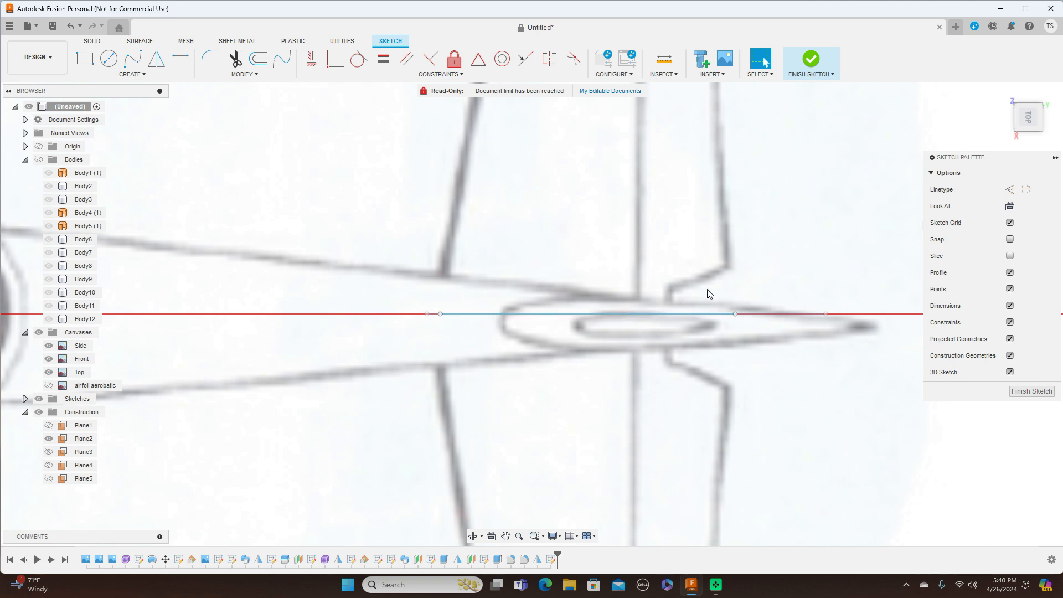
pyautogui.click(438, 314)
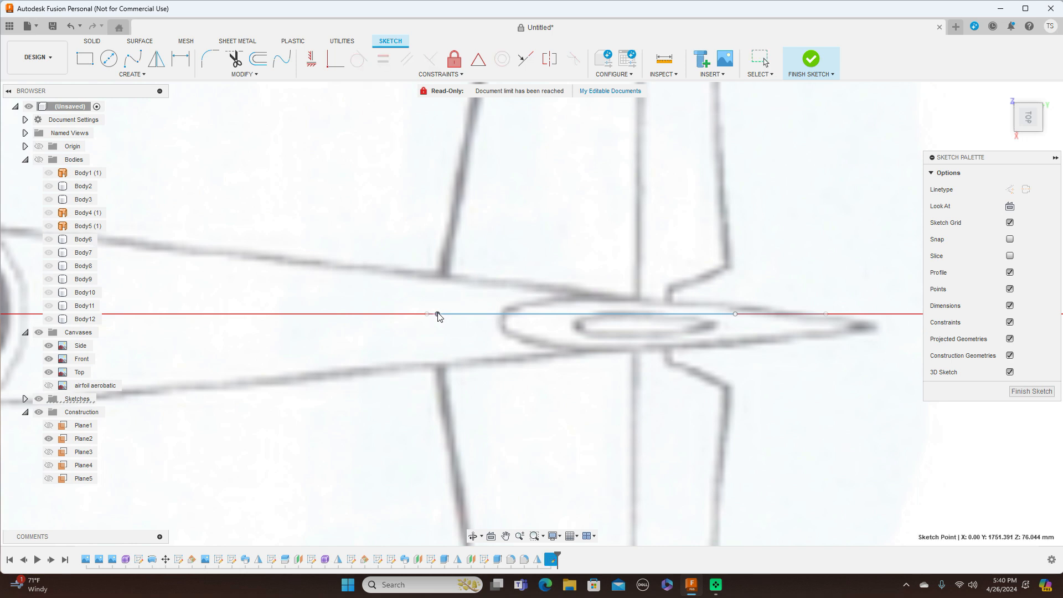
pyautogui.moveTo(438, 314); pyautogui.dragTo(437, 314)
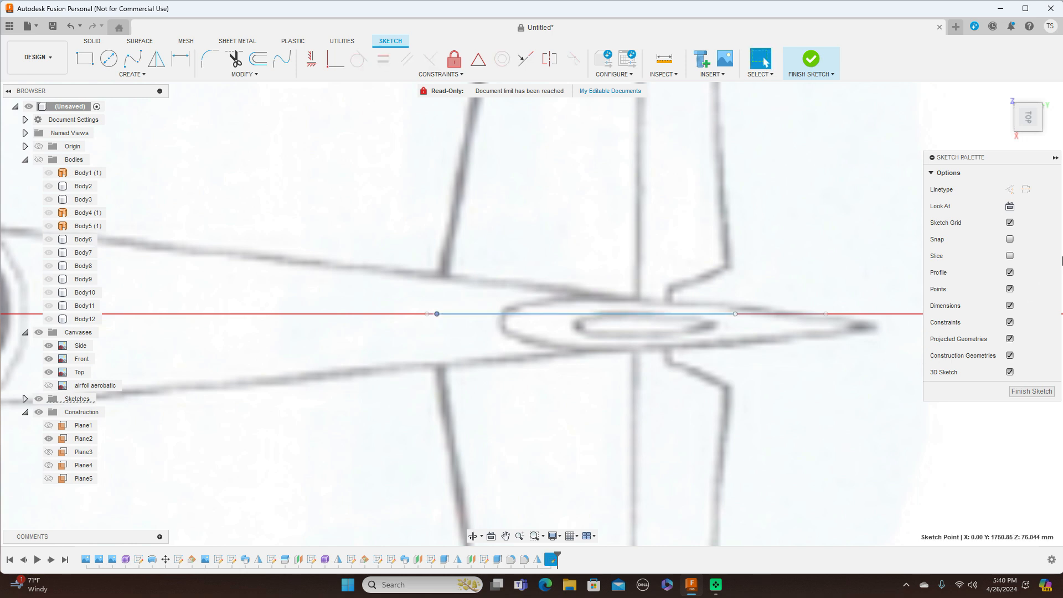
pyautogui.click(1029, 137)
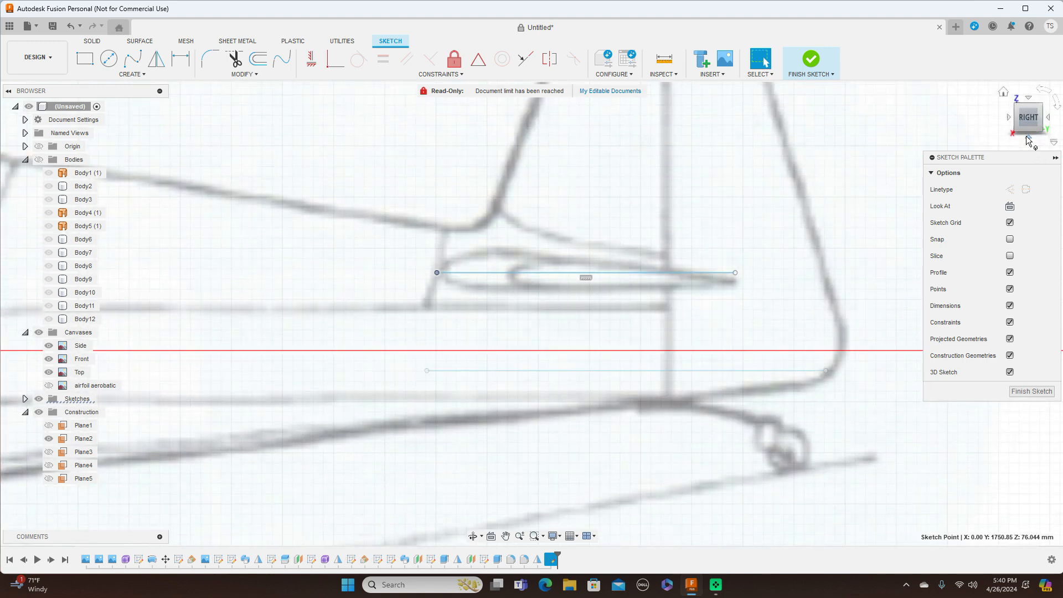
# Step: Finish the tail-line sketch, show all sketches, and frame the whole aircraft
pyautogui.click(1031, 392)
pyautogui.scroll(-4, 911, 372)
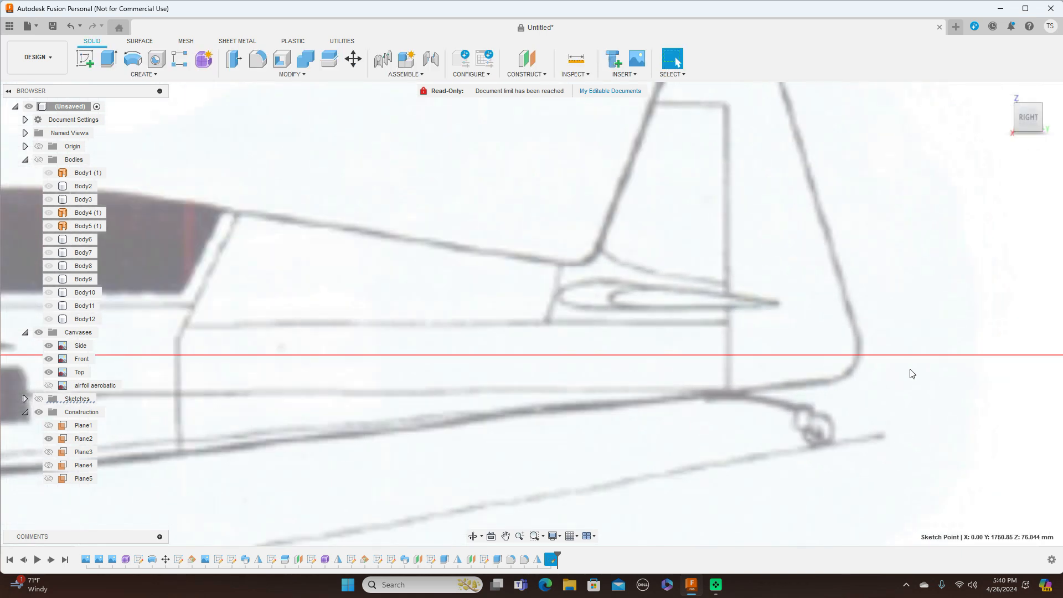
pyautogui.scroll(-1, 915, 372)
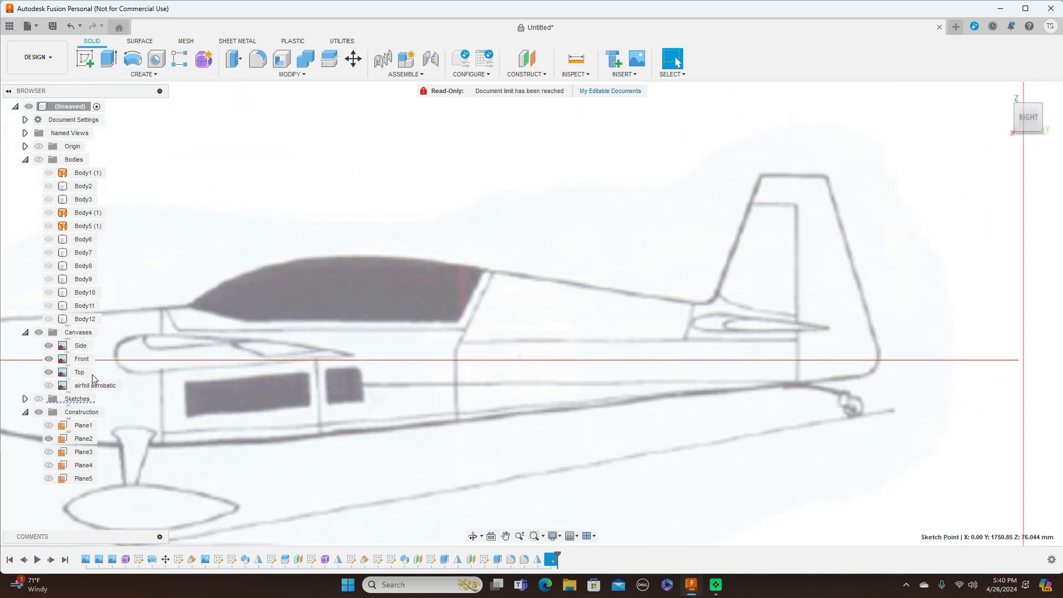
pyautogui.click(38, 399)
pyautogui.scroll(-2, 388, 397)
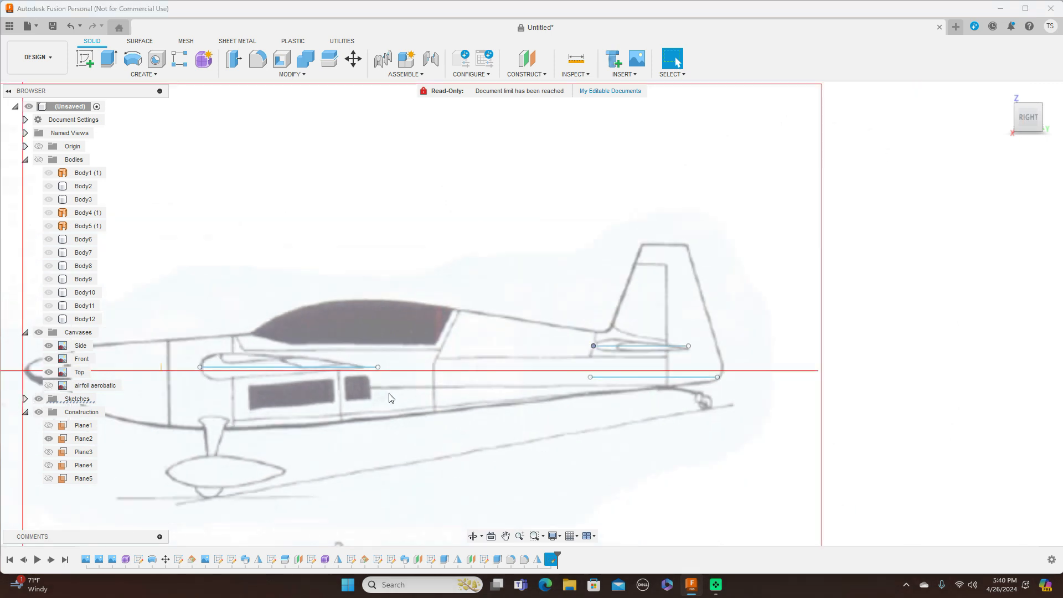
pyautogui.moveTo(568, 261)
pyautogui.mouseDown(button='middle')
pyautogui.moveTo(655, 230)
pyautogui.moveTo(698, 232)
pyautogui.mouseUp(button='middle')
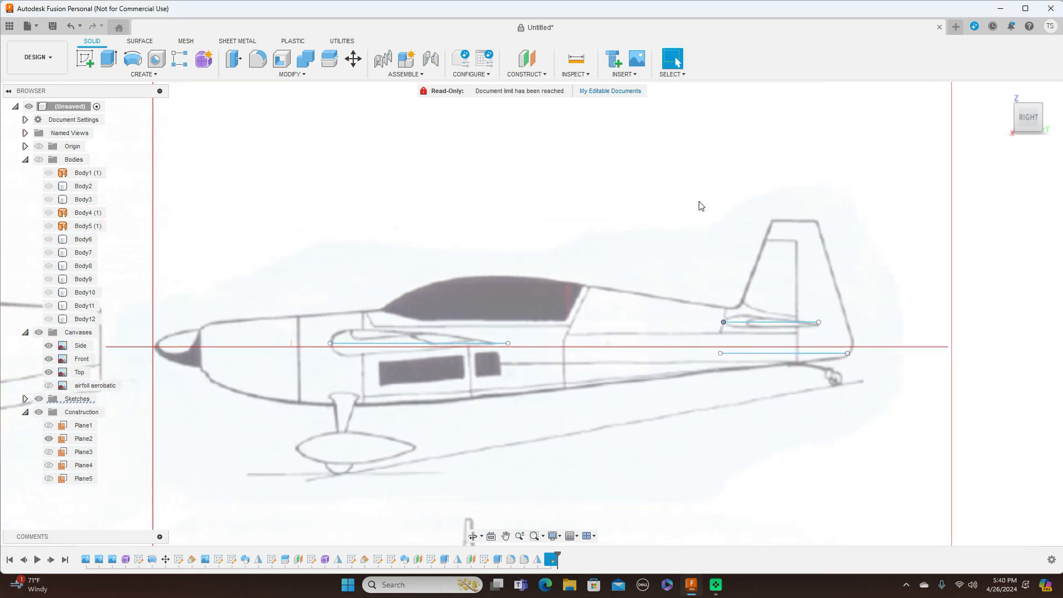
pyautogui.click(87, 60)
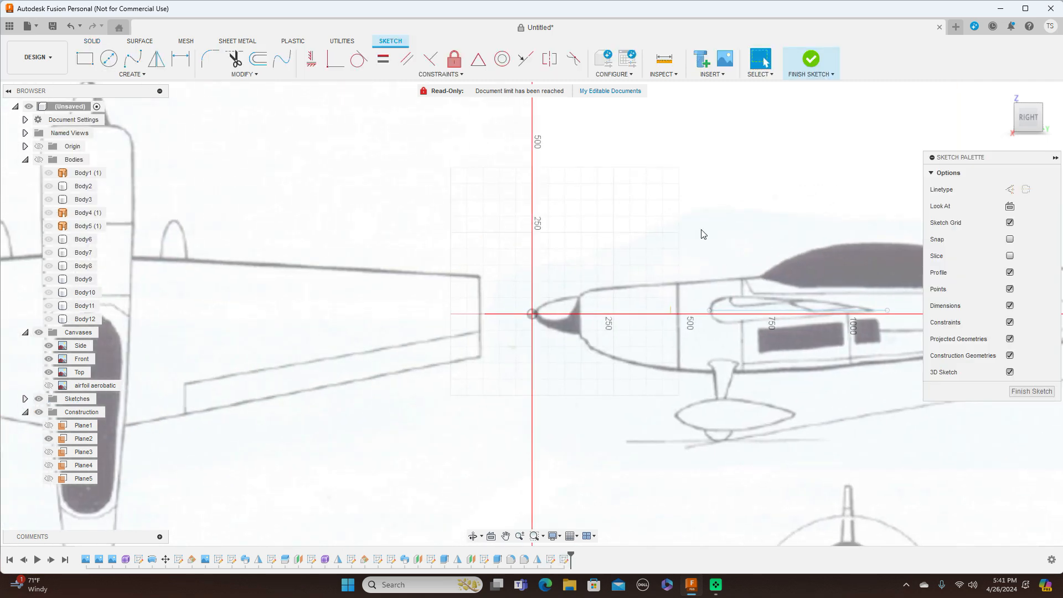
# Step: Frame the tailplane and begin a spline at the line's endpoint along the upper surface
pyautogui.moveTo(796, 214); pyautogui.dragTo(353, 178, button='middle')
pyautogui.scroll(5, 750, 273)
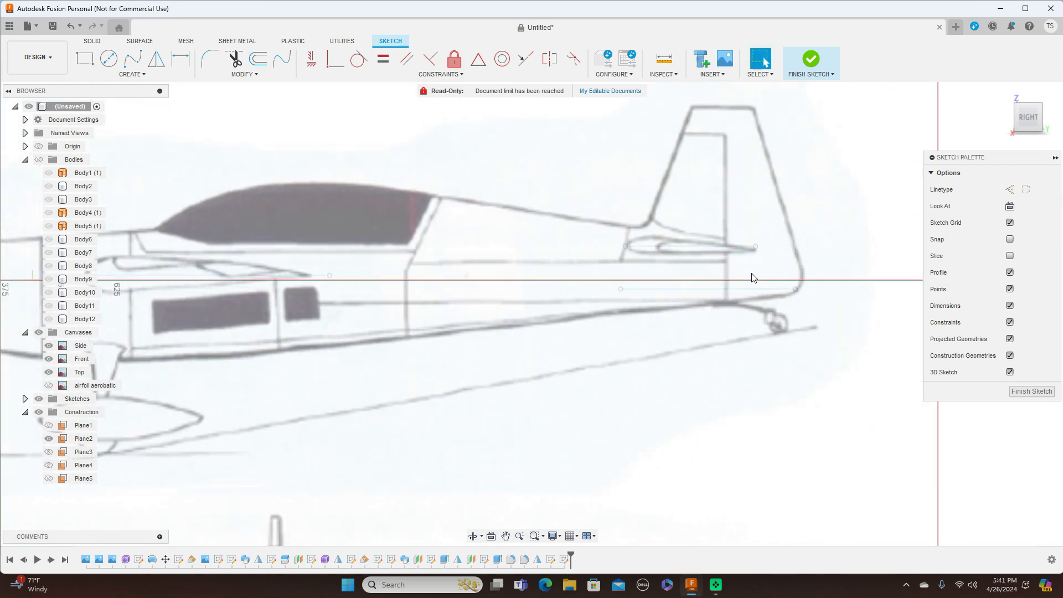
pyautogui.moveTo(773, 256); pyautogui.dragTo(808, 299, button='middle')
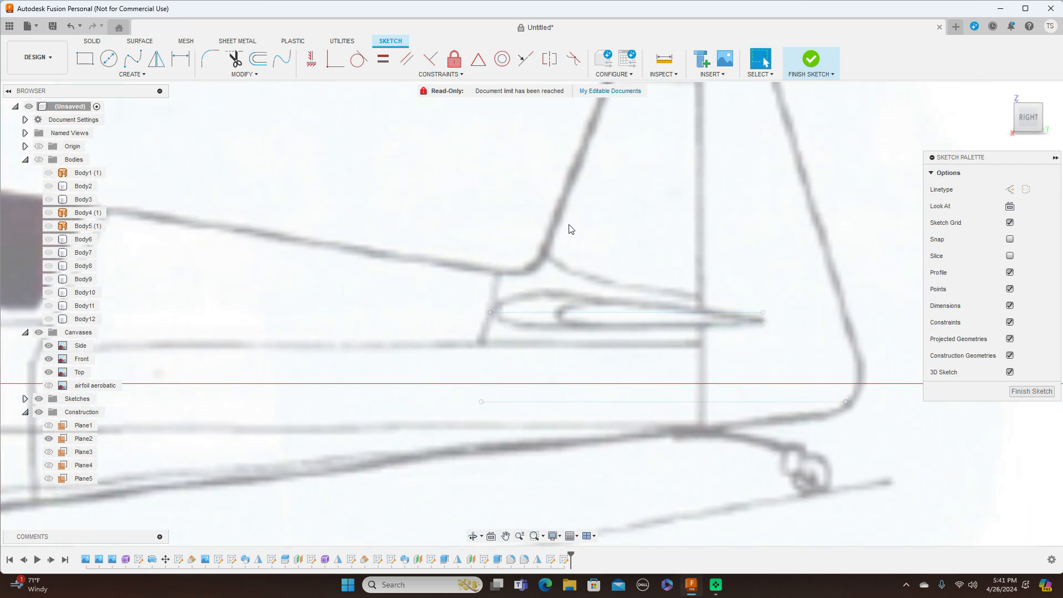
pyautogui.click(133, 58)
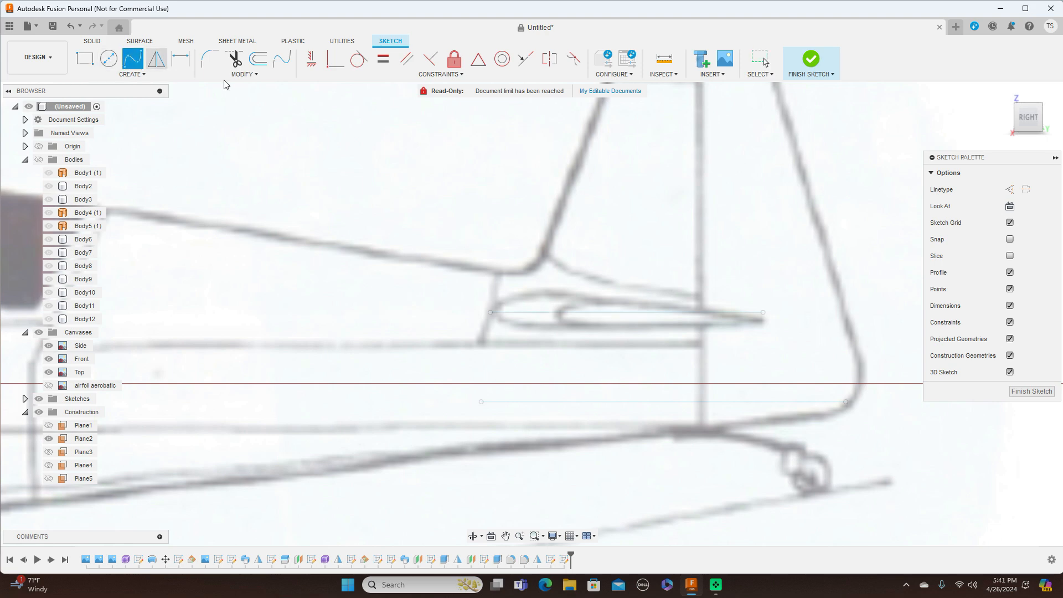
pyautogui.scroll(1, 448, 217)
pyautogui.scroll(1, 447, 217)
pyautogui.click(501, 336)
pyautogui.scroll(3, 502, 335)
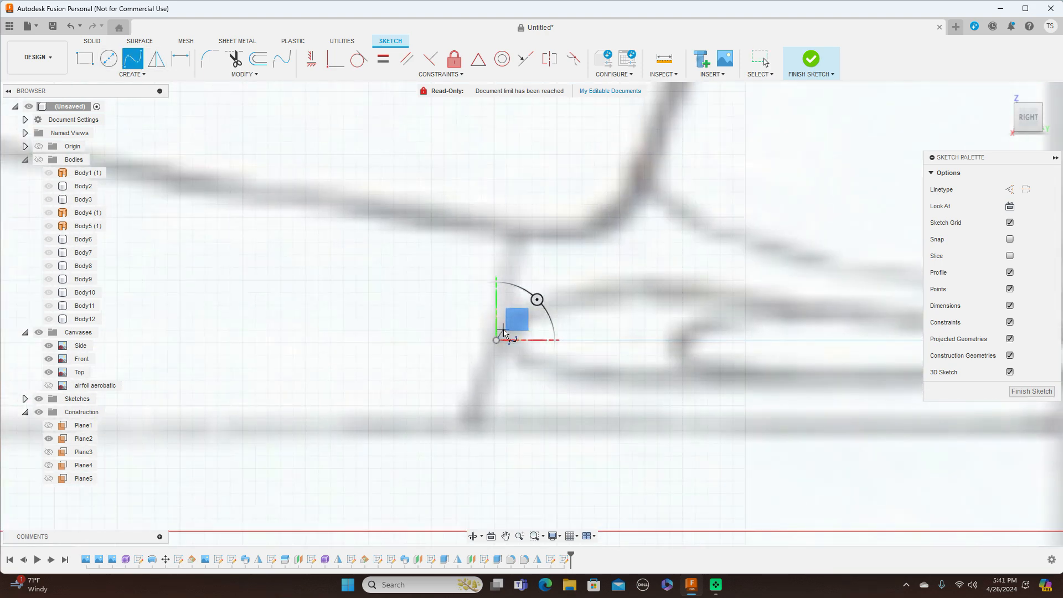
pyautogui.click(502, 329)
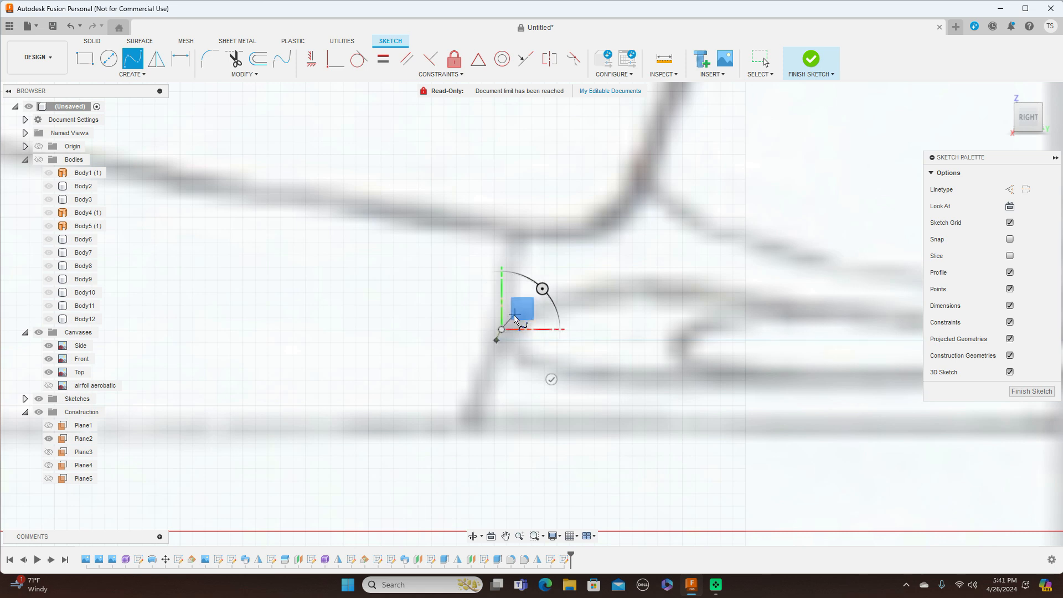
pyautogui.click(513, 319)
# Step: Continue the spline along the upper airfoil surface to the chord line's rear endpoint and finish it
pyautogui.click(606, 295)
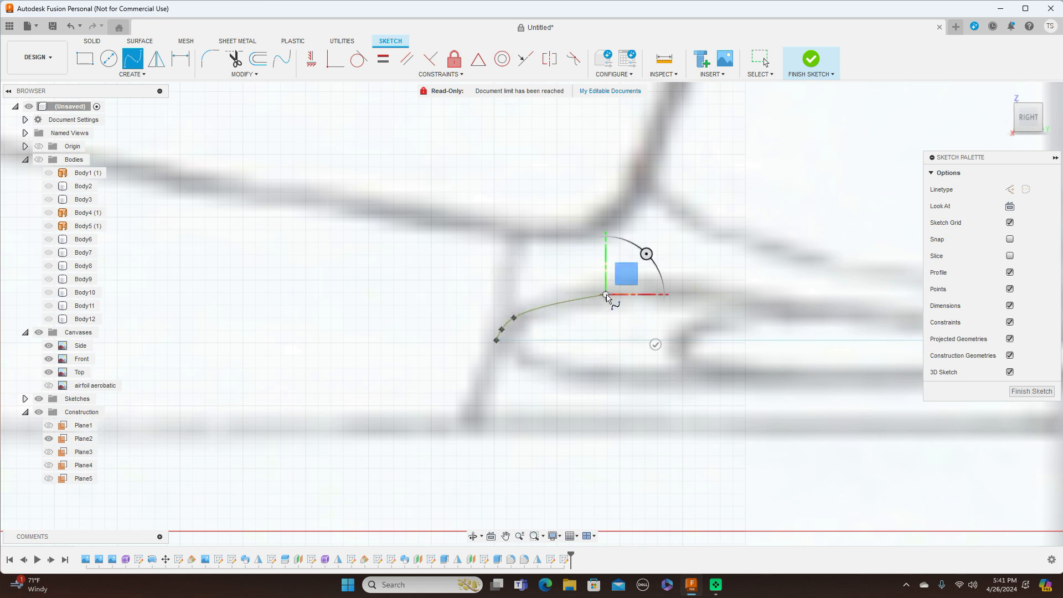
pyautogui.moveTo(612, 303); pyautogui.dragTo(455, 299, button='middle')
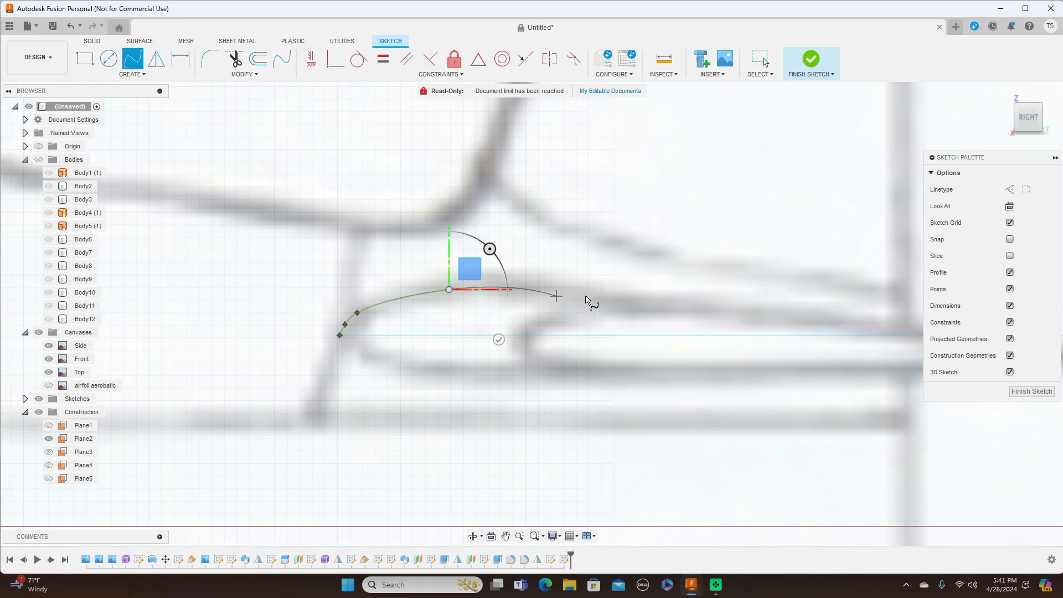
pyautogui.click(636, 301)
pyautogui.moveTo(604, 297); pyautogui.dragTo(355, 271, button='middle')
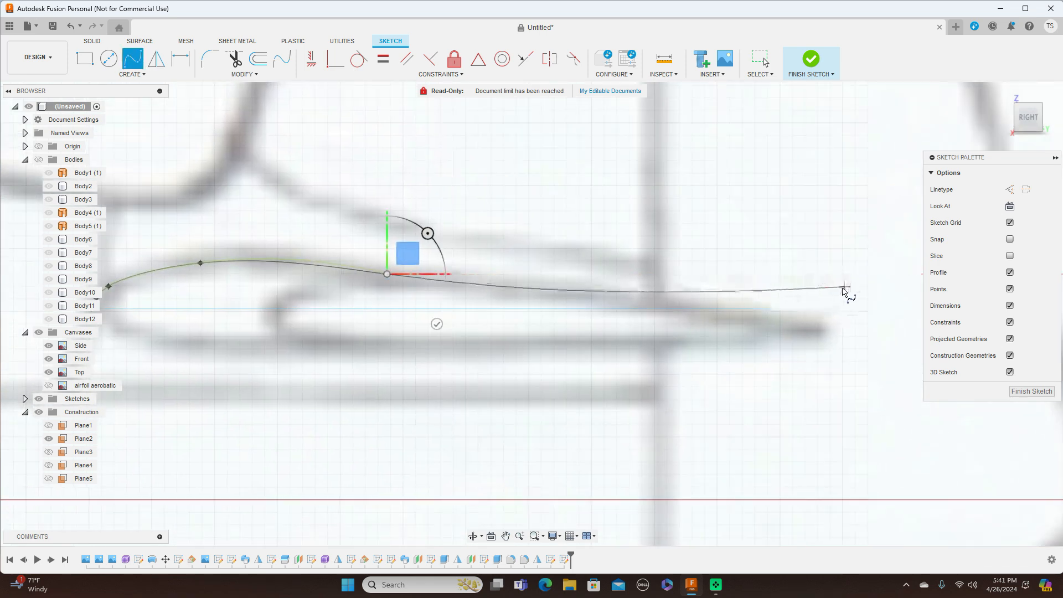
pyautogui.click(825, 309)
pyautogui.rightClick(825, 308)
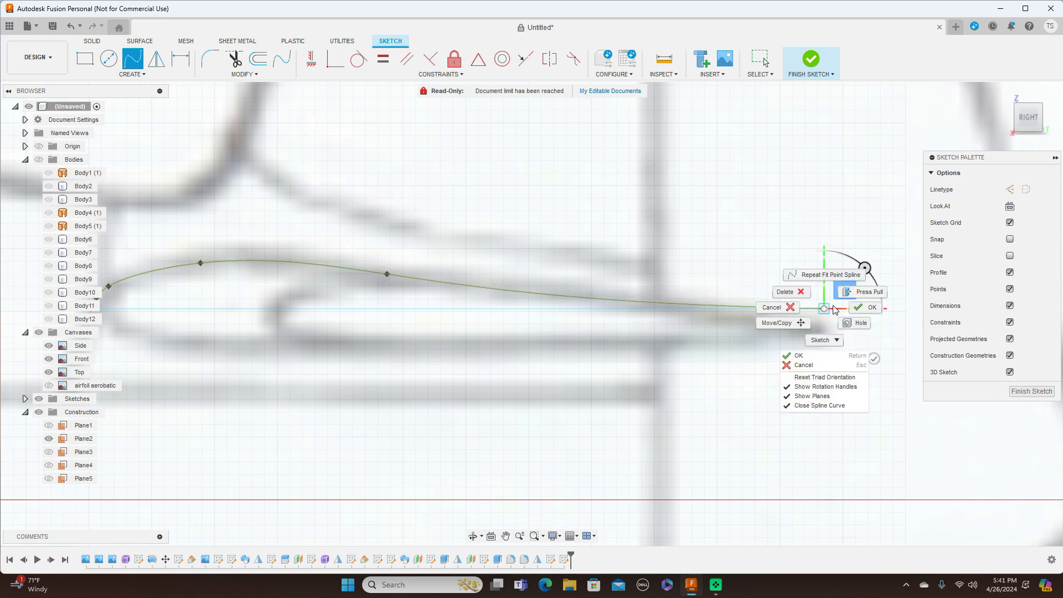
pyautogui.click(859, 304)
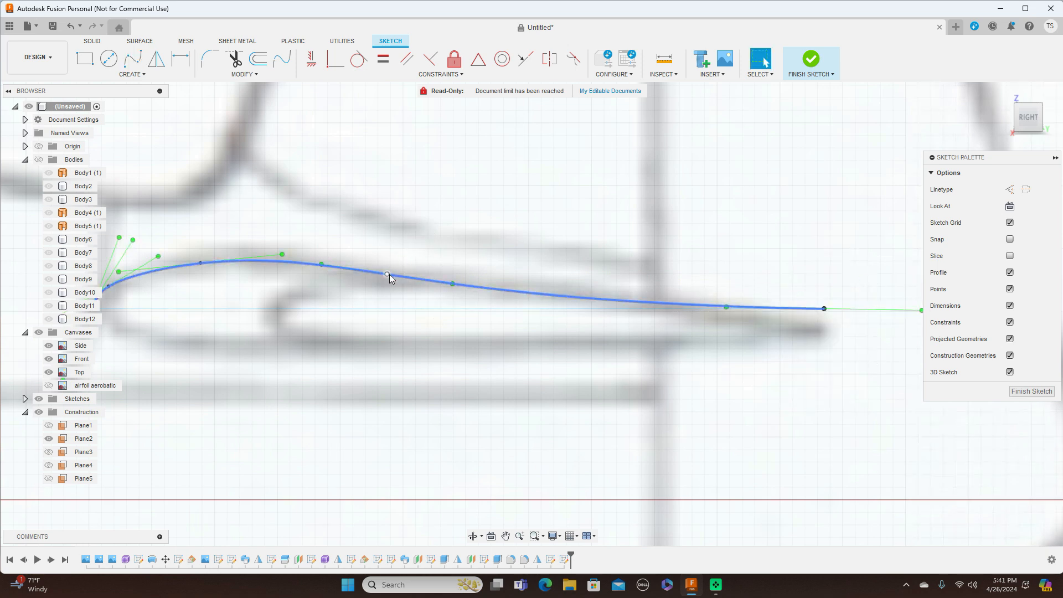
# Step: Move the upper airfoil spline's middle, front and rear fit points to match the drawn outline
pyautogui.moveTo(387, 273); pyautogui.dragTo(571, 280)
pyautogui.moveTo(376, 376); pyautogui.dragTo(460, 361, button='middle')
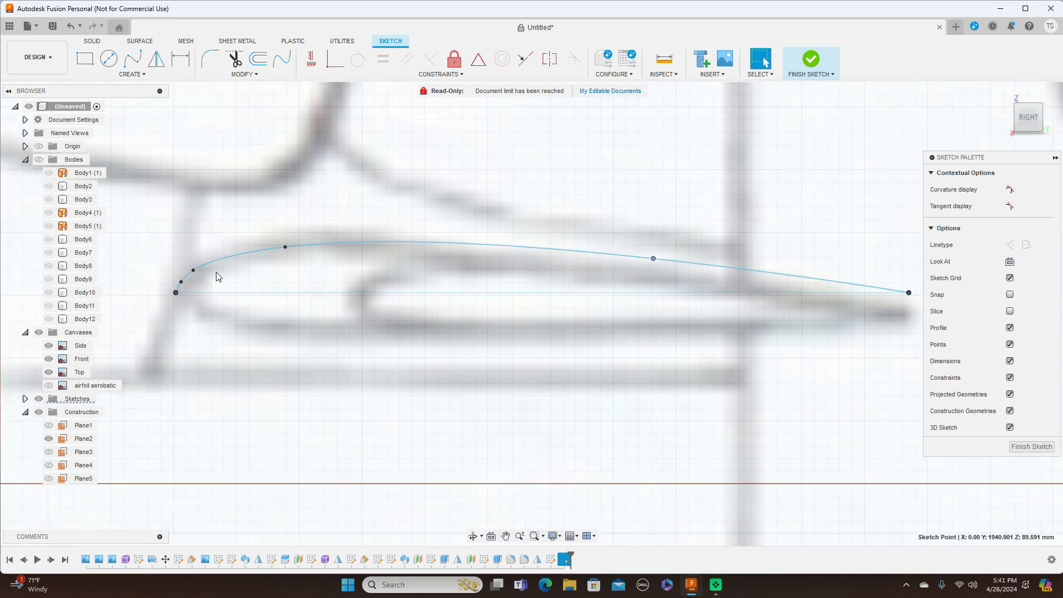
pyautogui.click(193, 270)
pyautogui.moveTo(286, 247); pyautogui.dragTo(287, 242)
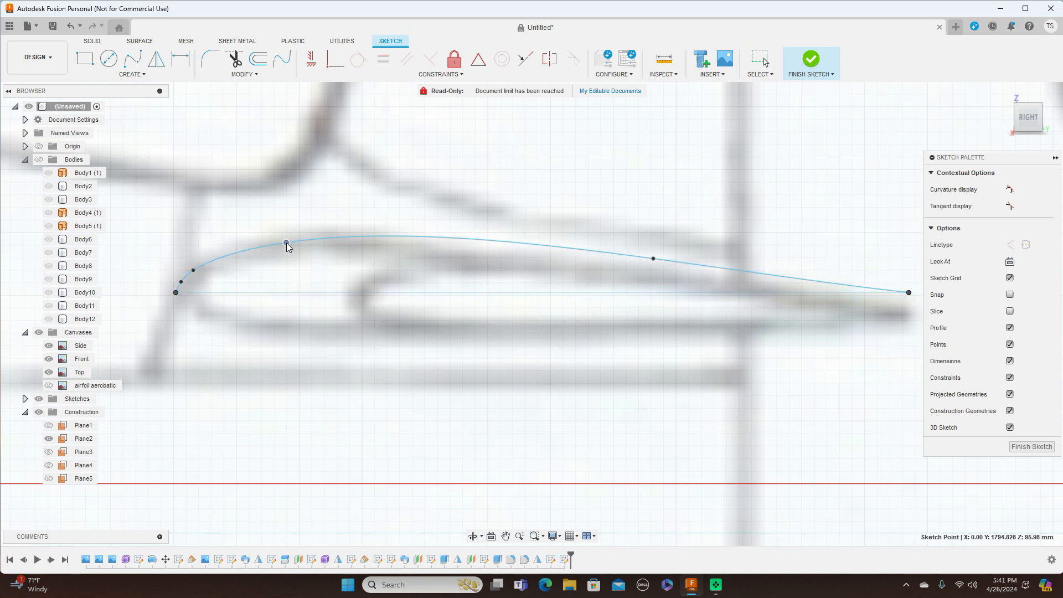
pyautogui.moveTo(654, 259)
pyautogui.mouseDown()
pyautogui.moveTo(654, 272)
pyautogui.moveTo(684, 268)
pyautogui.mouseUp()
pyautogui.scroll(-2, 581, 367)
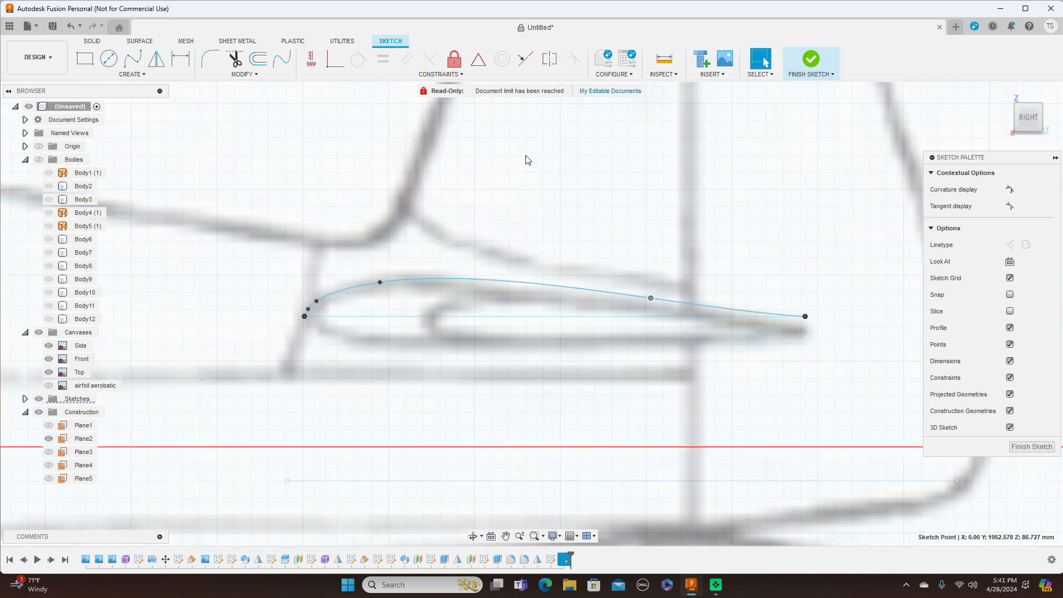
# Step: Project the horizontal chord line into the airfoil sketch
pyautogui.press('p')
pyautogui.click(426, 316)
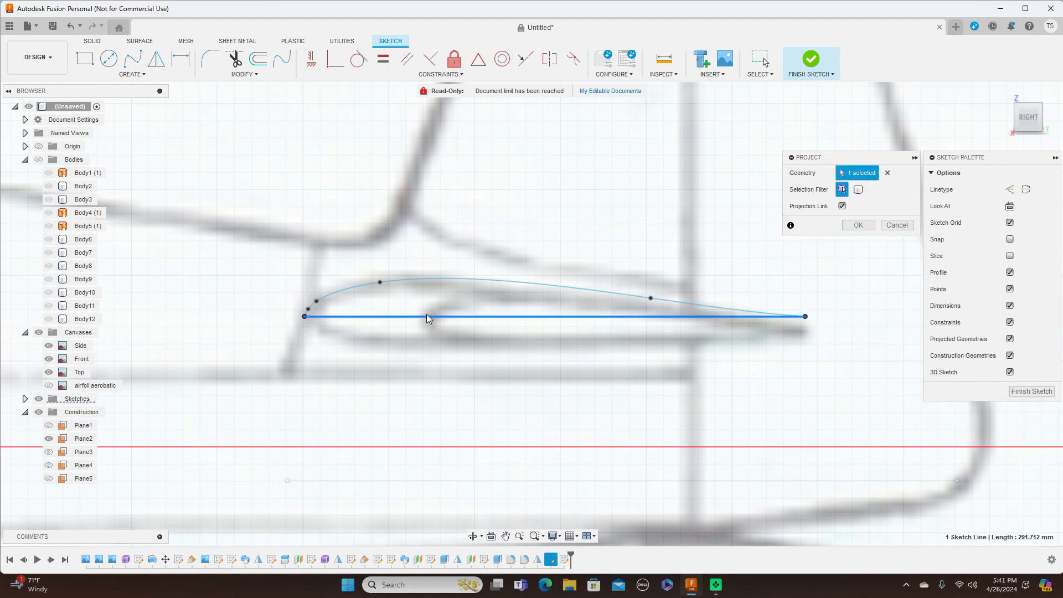
pyautogui.click(858, 225)
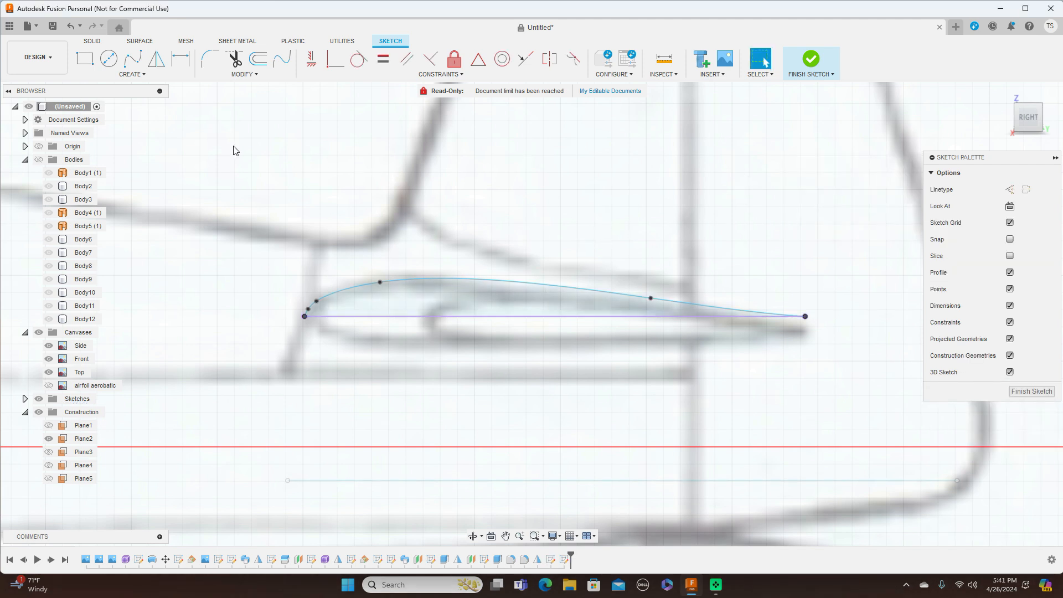
pyautogui.click(133, 58)
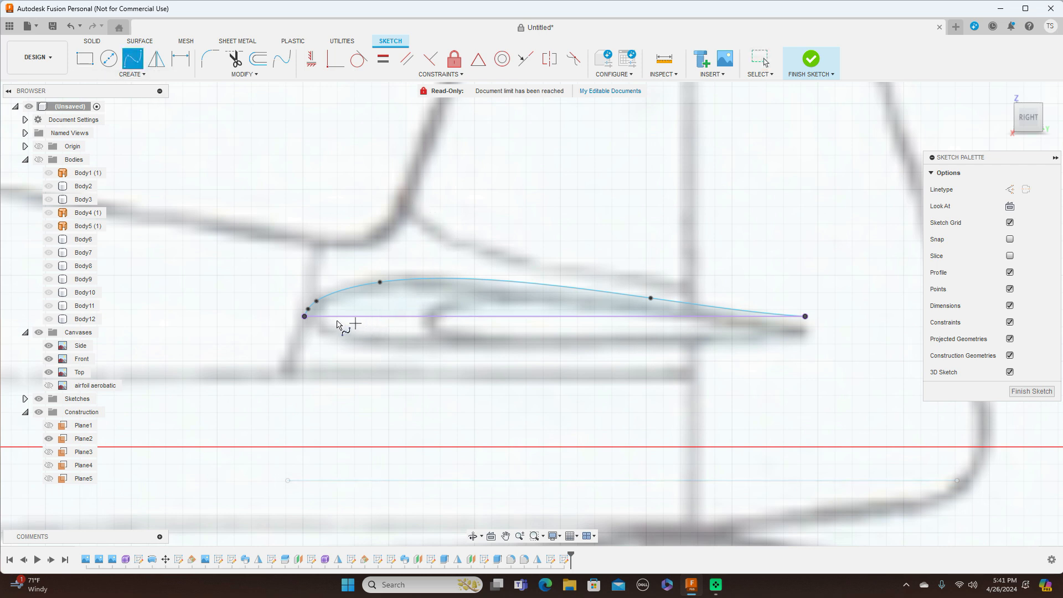
# Step: Draw a fit-point spline along the airfoil's underside from the nose to the trailing-edge point
pyautogui.click(304, 316)
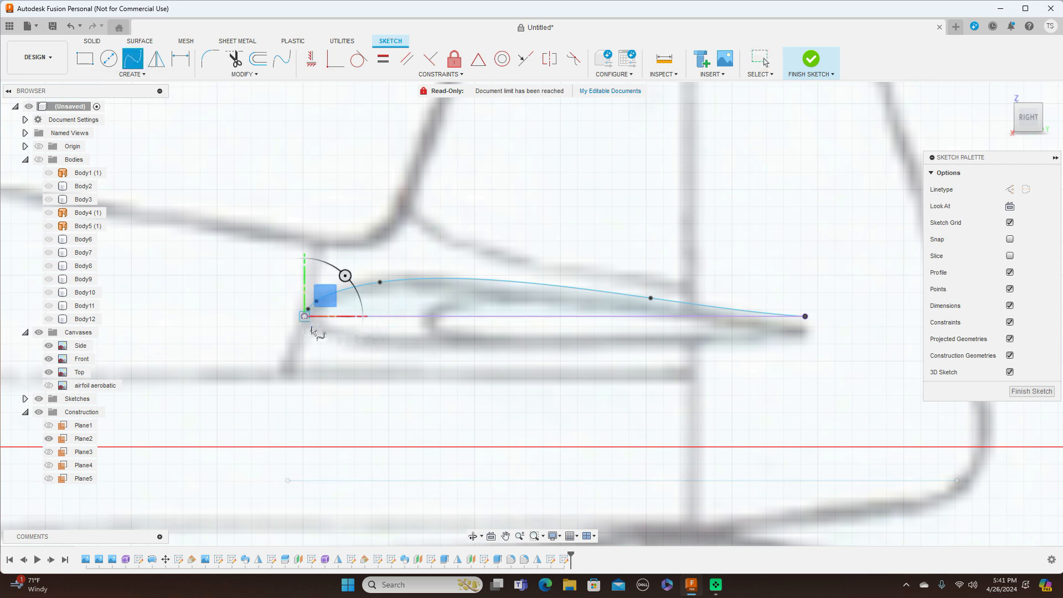
pyautogui.scroll(4, 313, 330)
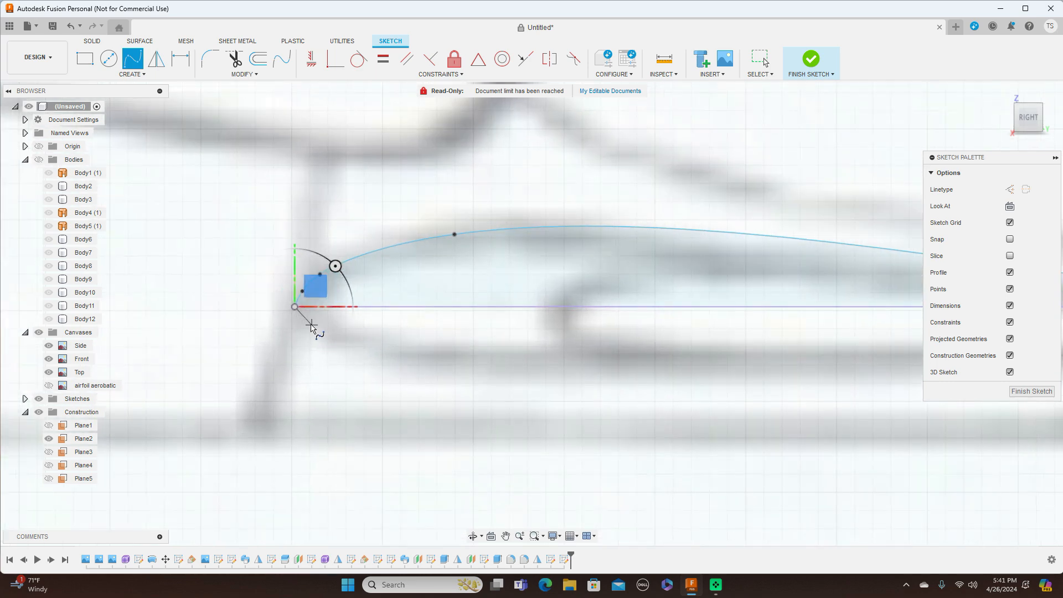
pyautogui.scroll(4, 301, 320)
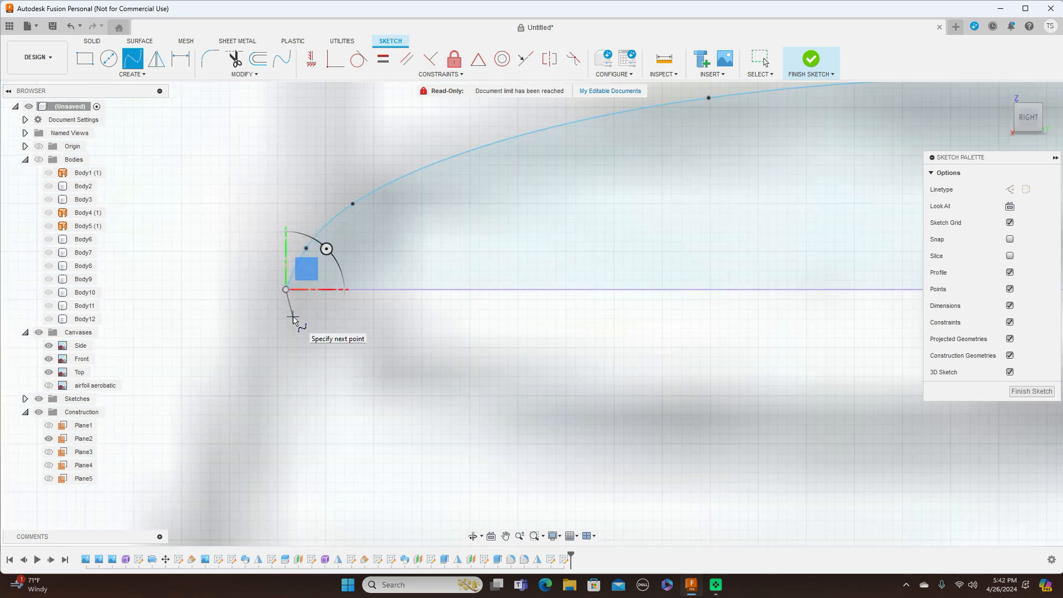
pyautogui.click(293, 317)
pyautogui.scroll(-4, 308, 333)
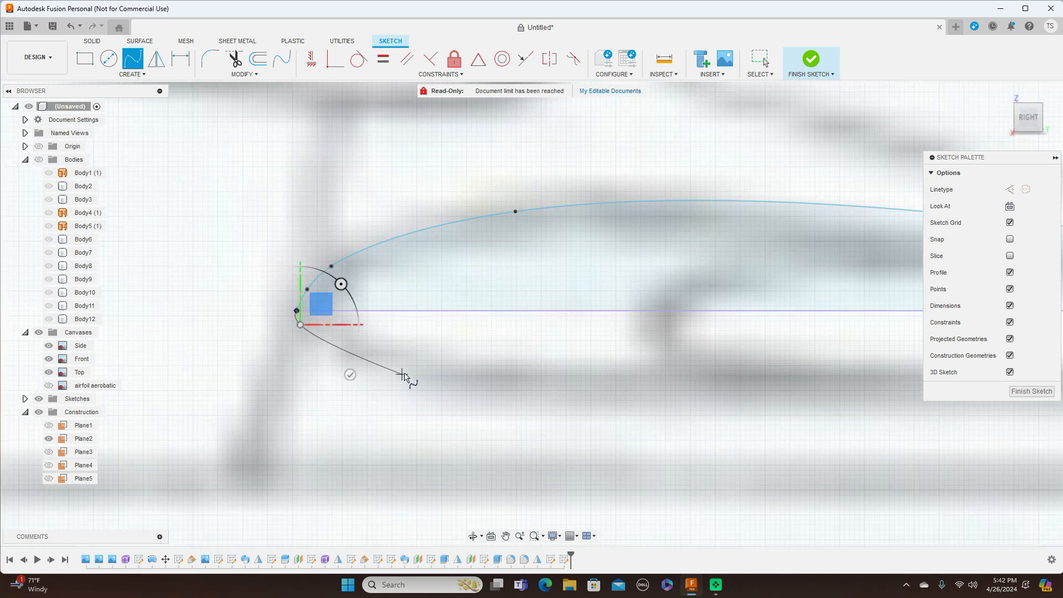
pyautogui.scroll(-5, 409, 369)
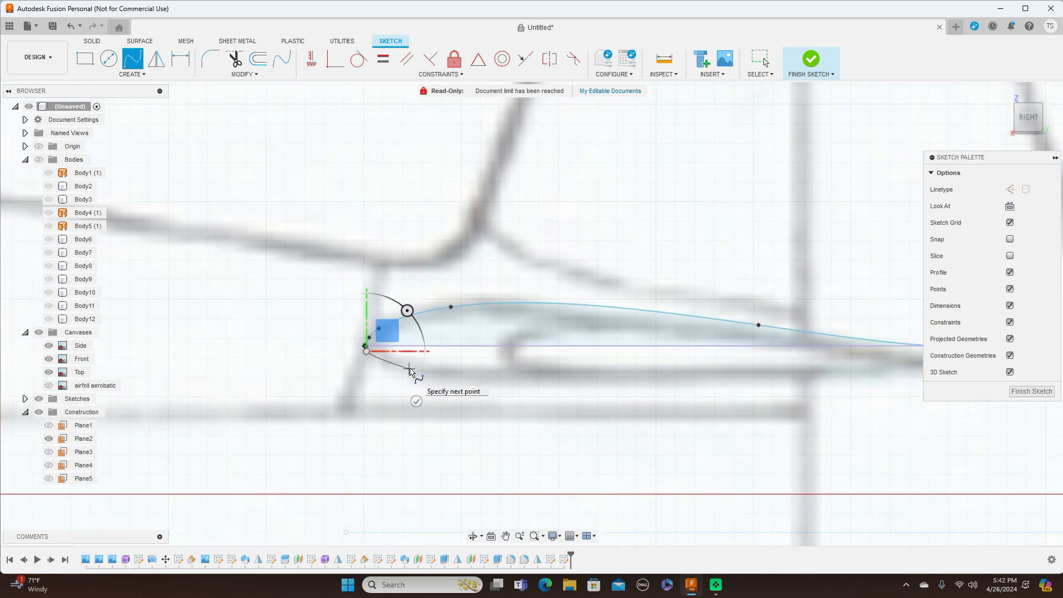
pyautogui.click(409, 370)
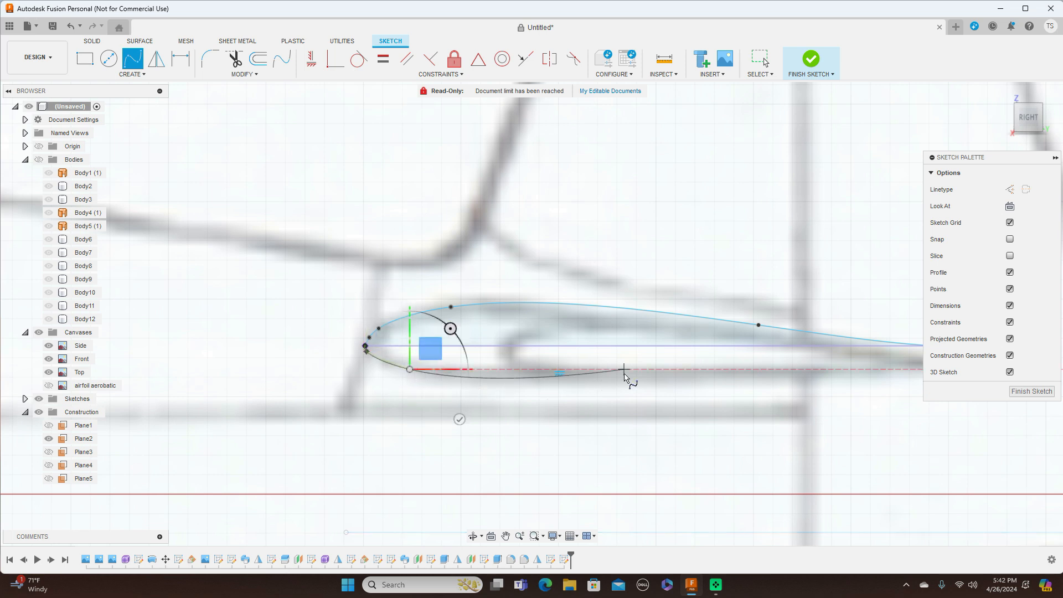
pyautogui.click(630, 379)
pyautogui.scroll(-3, 631, 380)
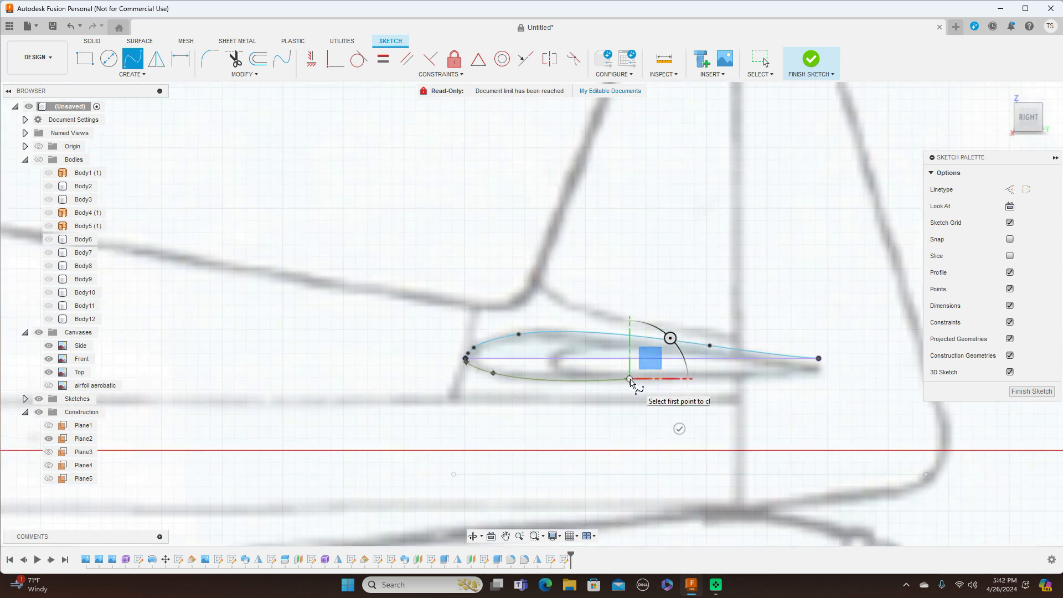
pyautogui.click(740, 372)
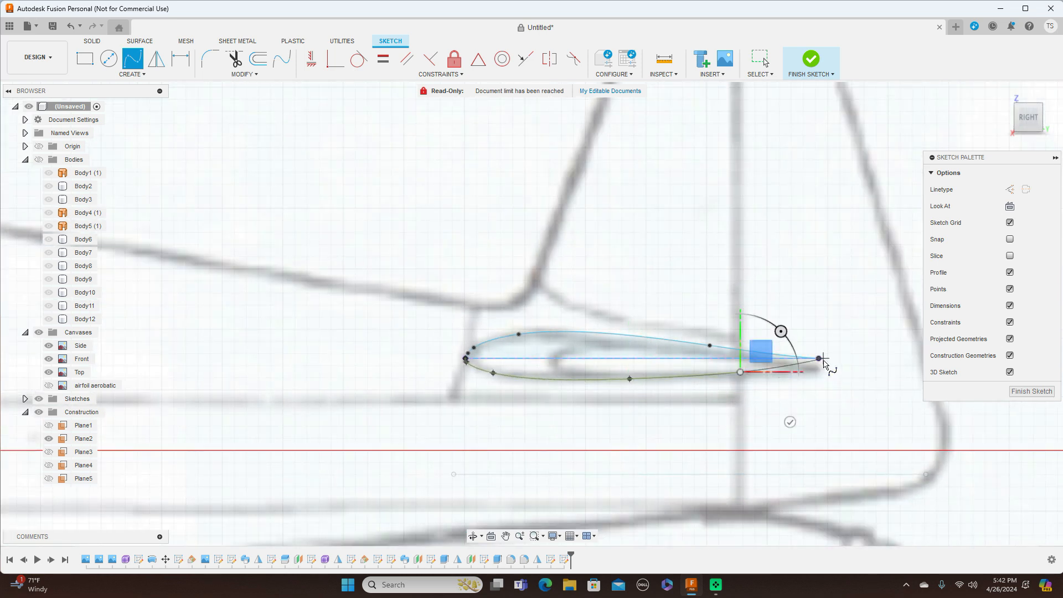
pyautogui.click(821, 359)
pyautogui.rightClick(822, 360)
pyautogui.click(844, 360)
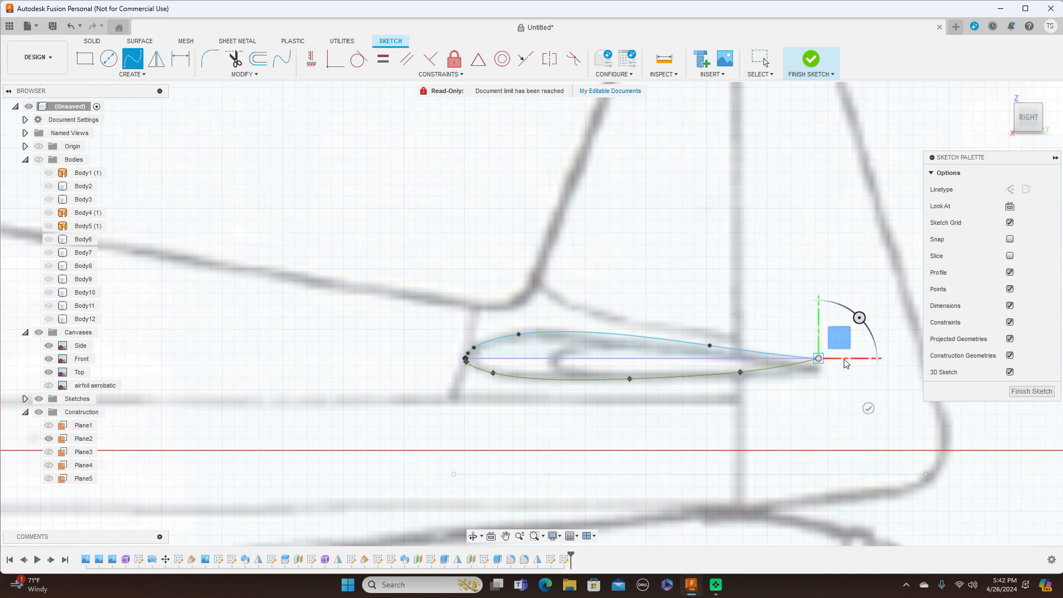
# Step: Nudge the lower spline's fit points to match the outline and finish the sketch
pyautogui.click(632, 379)
pyautogui.moveTo(632, 380); pyautogui.dragTo(630, 375)
pyautogui.moveTo(739, 374); pyautogui.dragTo(740, 368)
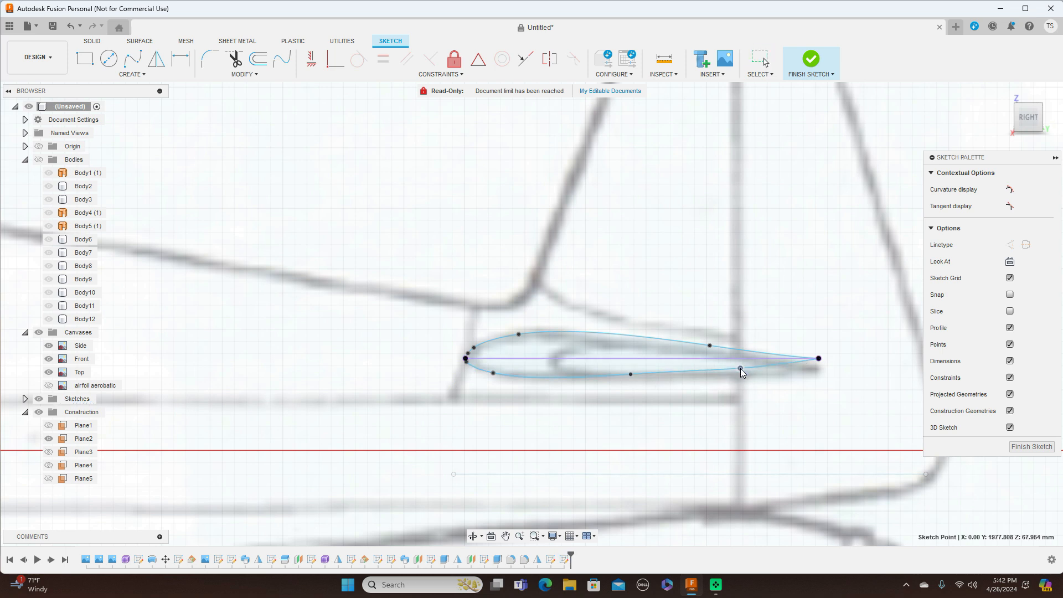
pyautogui.moveTo(630, 374); pyautogui.dragTo(633, 378)
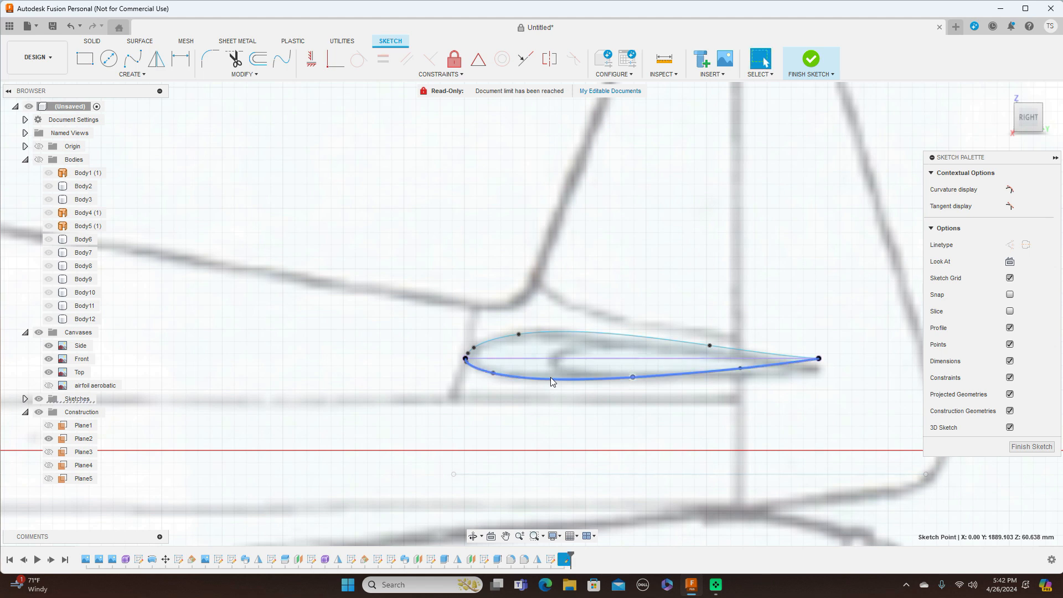
pyautogui.moveTo(495, 373); pyautogui.dragTo(505, 372)
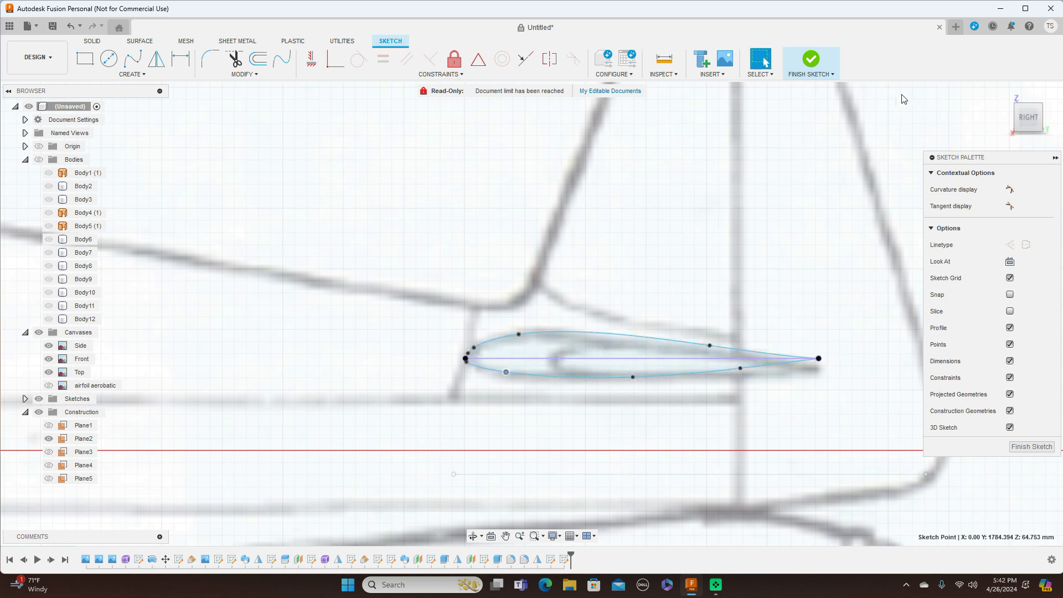
pyautogui.click(1023, 447)
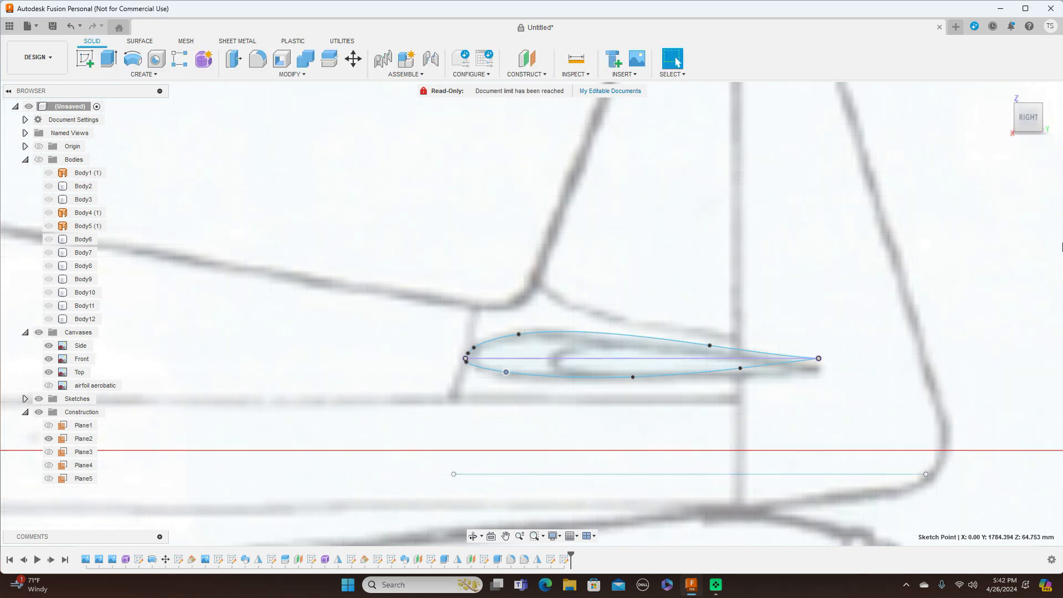
# Step: Create Plane6 as a Plane at Angle of 0.0 deg through the airfoil chord line
pyautogui.moveTo(1030, 118); pyautogui.dragTo(1033, 127)
pyautogui.click(1032, 124)
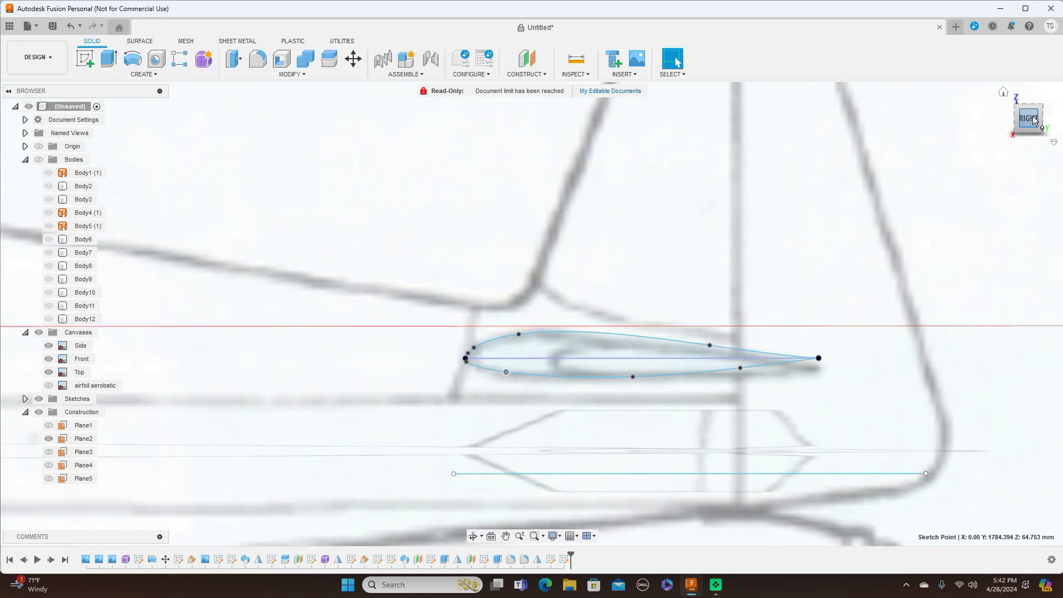
pyautogui.scroll(-4, 935, 242)
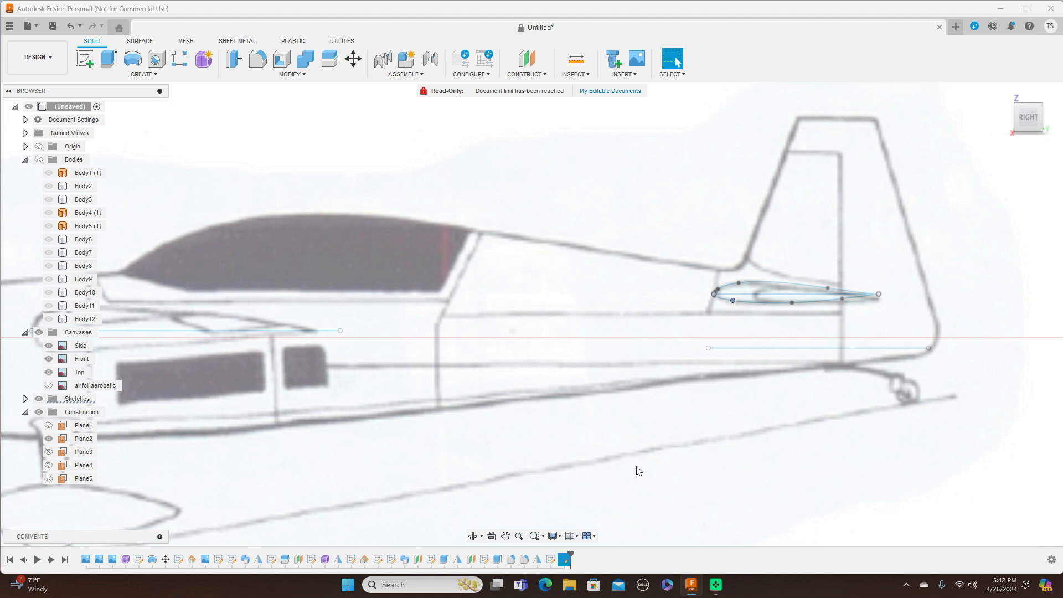
pyautogui.scroll(-2, 637, 469)
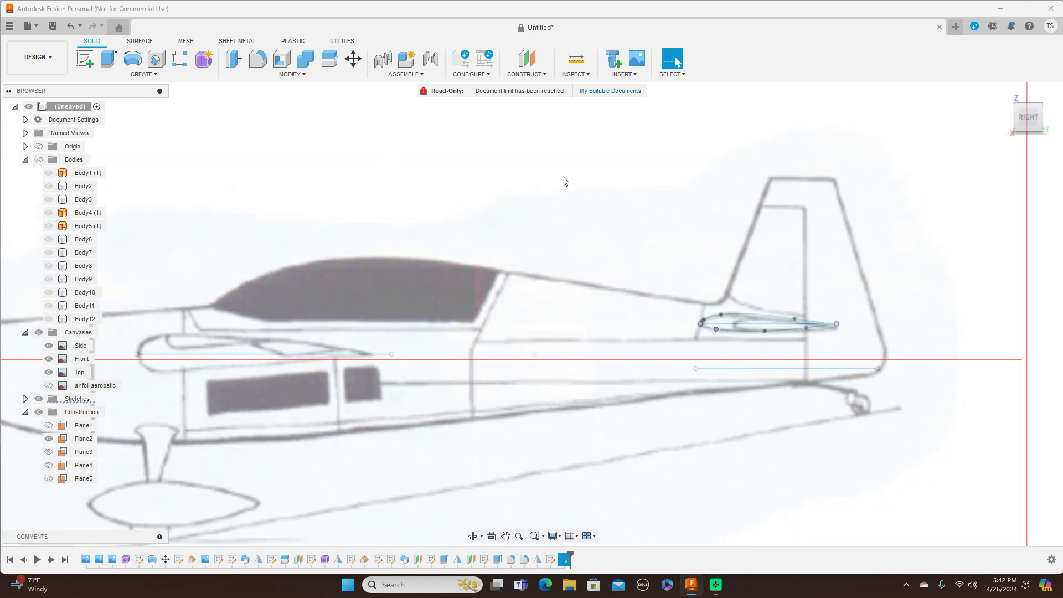
pyautogui.click(541, 75)
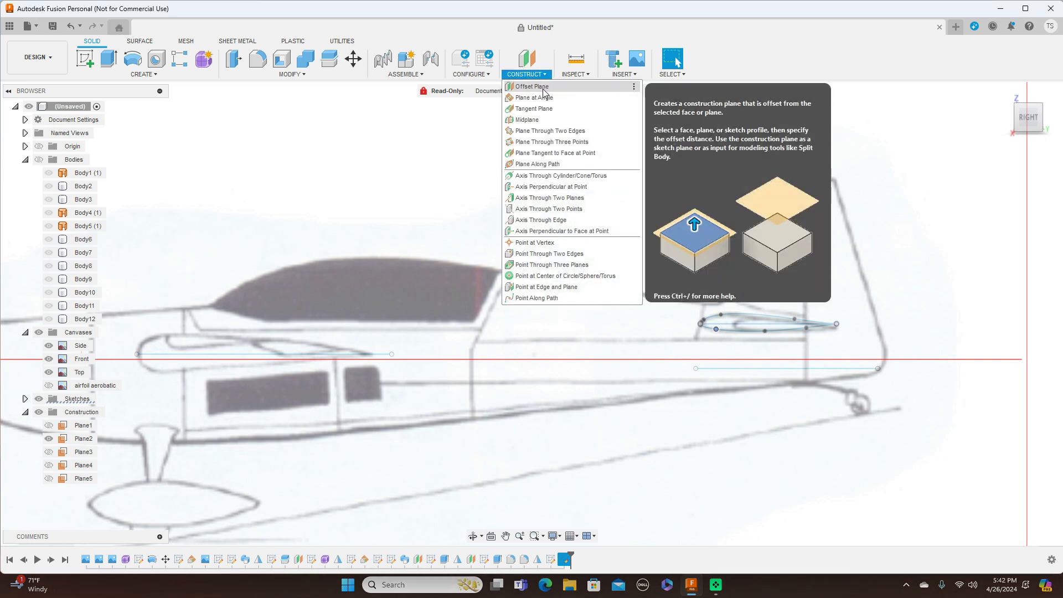
pyautogui.click(543, 98)
pyautogui.scroll(3, 615, 211)
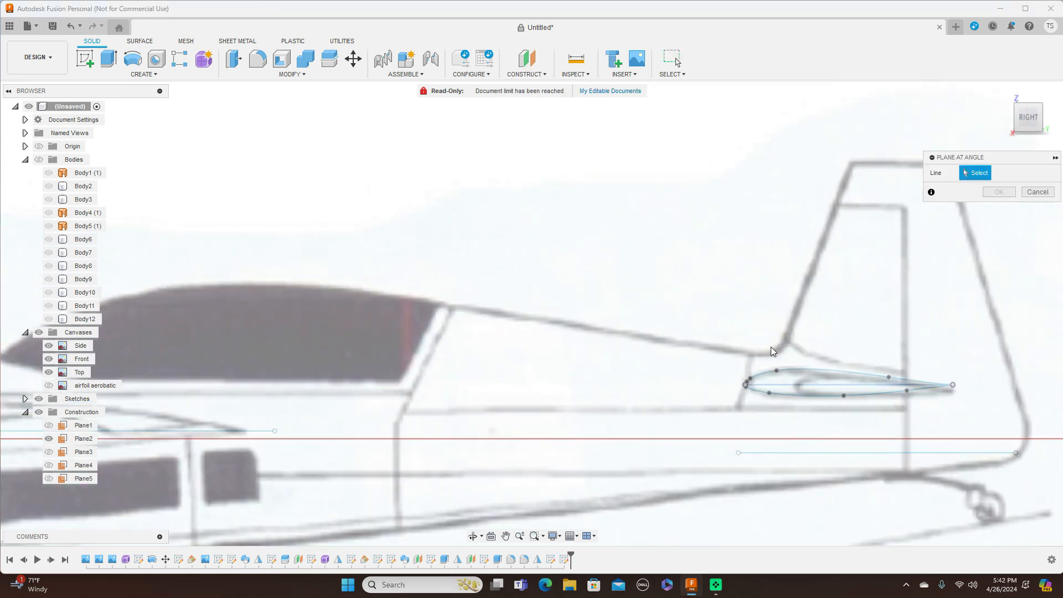
pyautogui.click(809, 385)
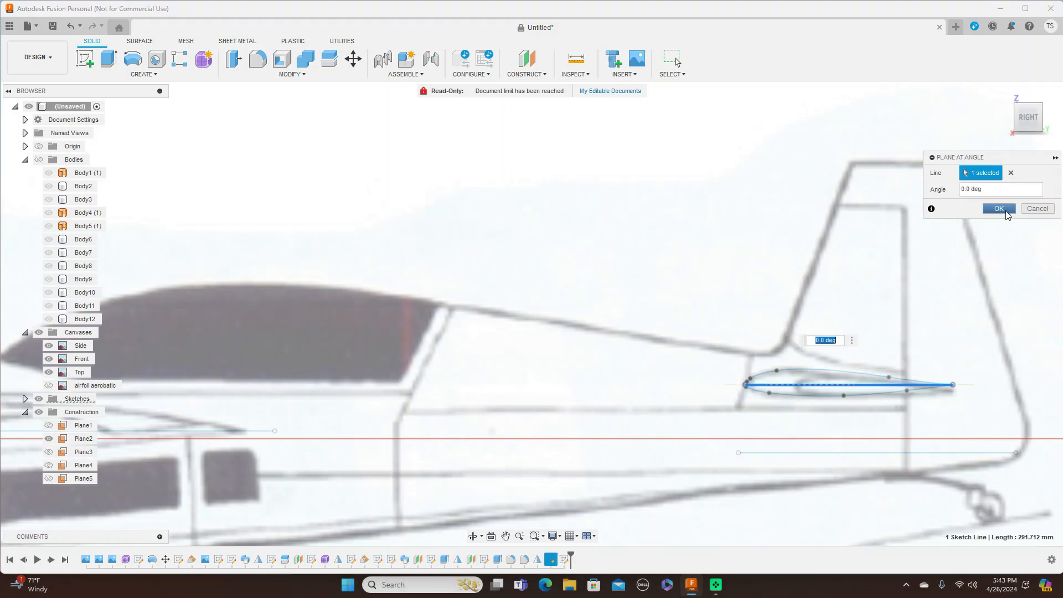
pyautogui.click(999, 209)
# Step: Select Plane6 and start a new sketch on it
pyautogui.moveTo(1029, 114); pyautogui.dragTo(1026, 159)
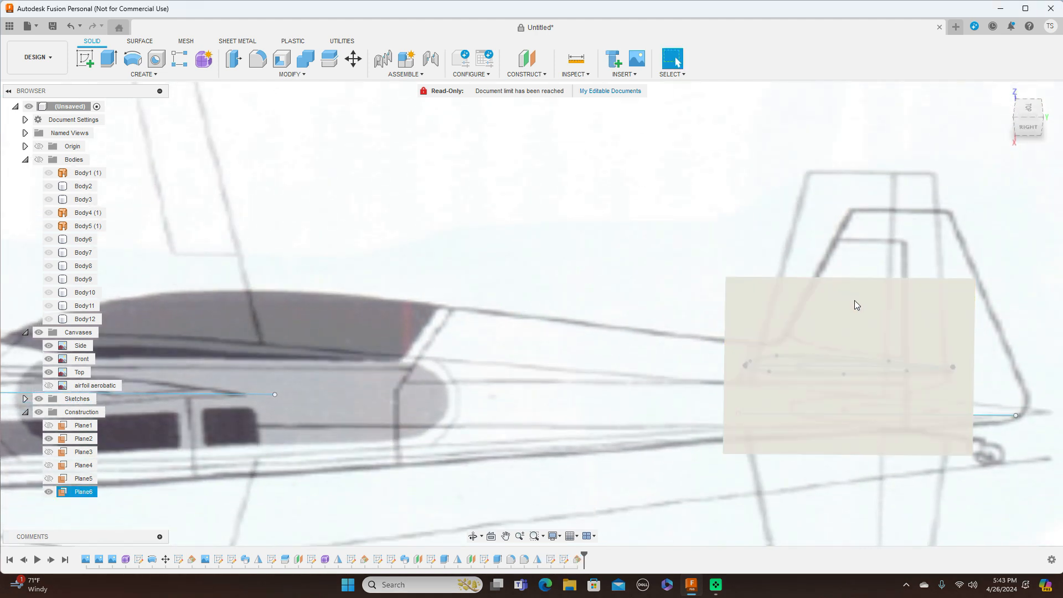
pyautogui.click(871, 285)
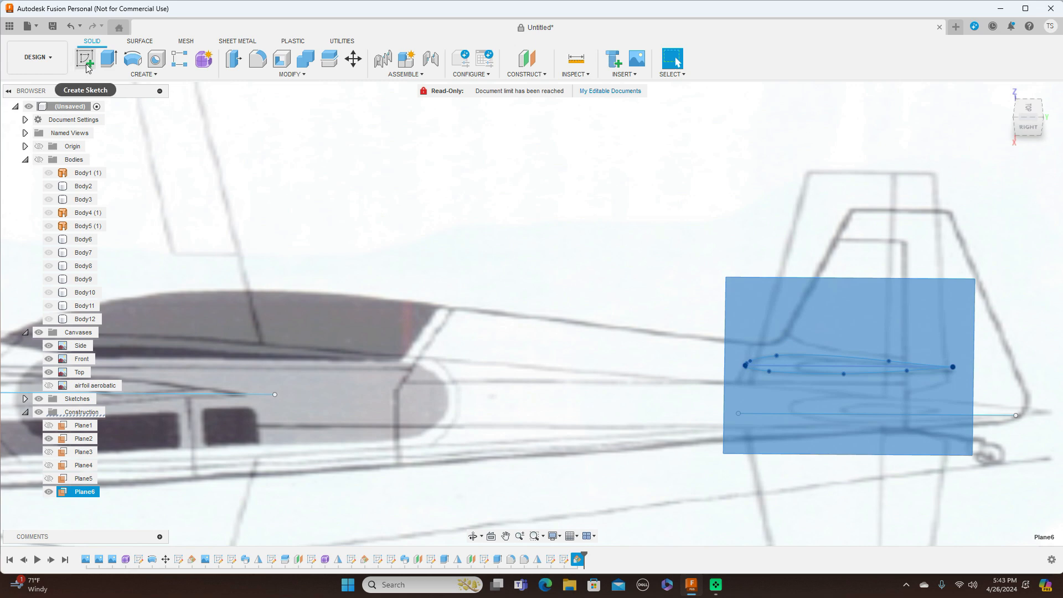
pyautogui.click(86, 64)
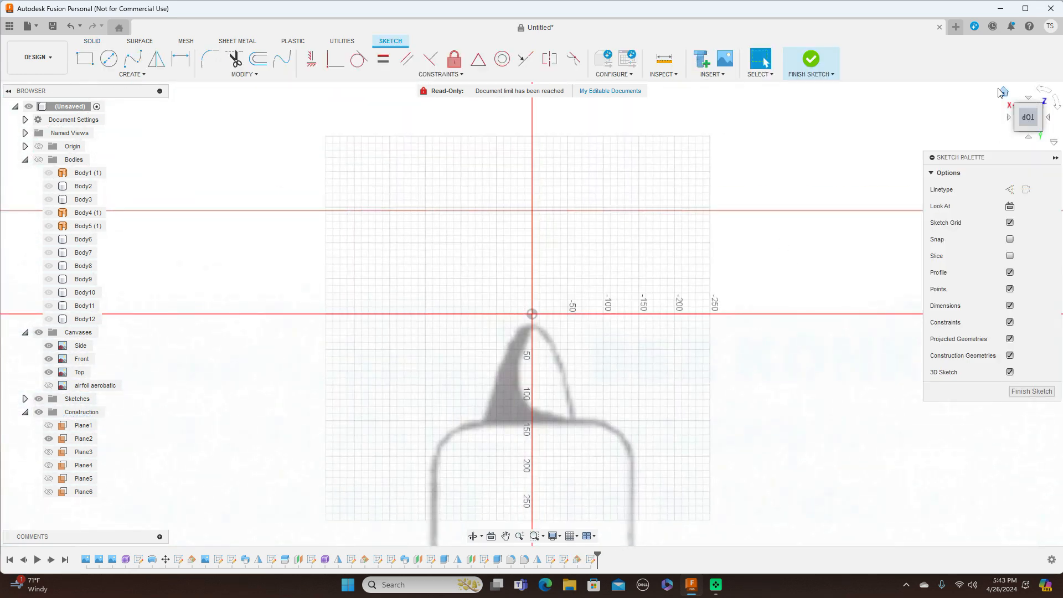
# Step: Draw the leading-edge line from the airfoil's front end to the stabilizer tip's front corner
pyautogui.click(1045, 92)
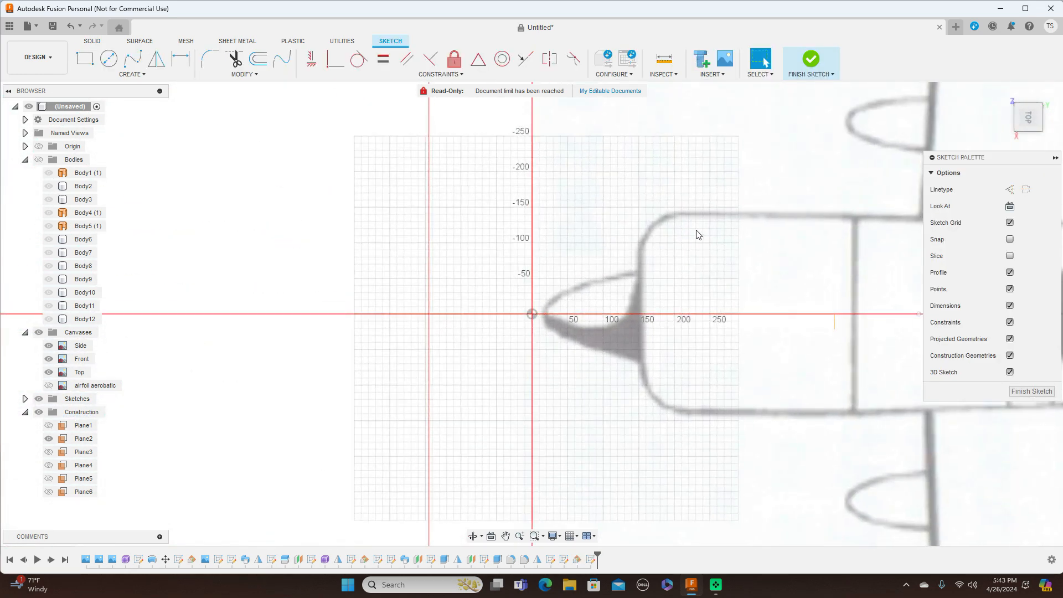
pyautogui.scroll(-3, 698, 233)
pyautogui.moveTo(714, 208); pyautogui.dragTo(305, 232, button='middle')
pyautogui.scroll(1, 736, 338)
pyautogui.scroll(1, 737, 338)
pyautogui.scroll(-3, 799, 367)
pyautogui.moveTo(694, 368)
pyautogui.mouseDown(button='middle')
pyautogui.moveTo(631, 370)
pyautogui.moveTo(311, 299)
pyautogui.mouseUp(button='middle')
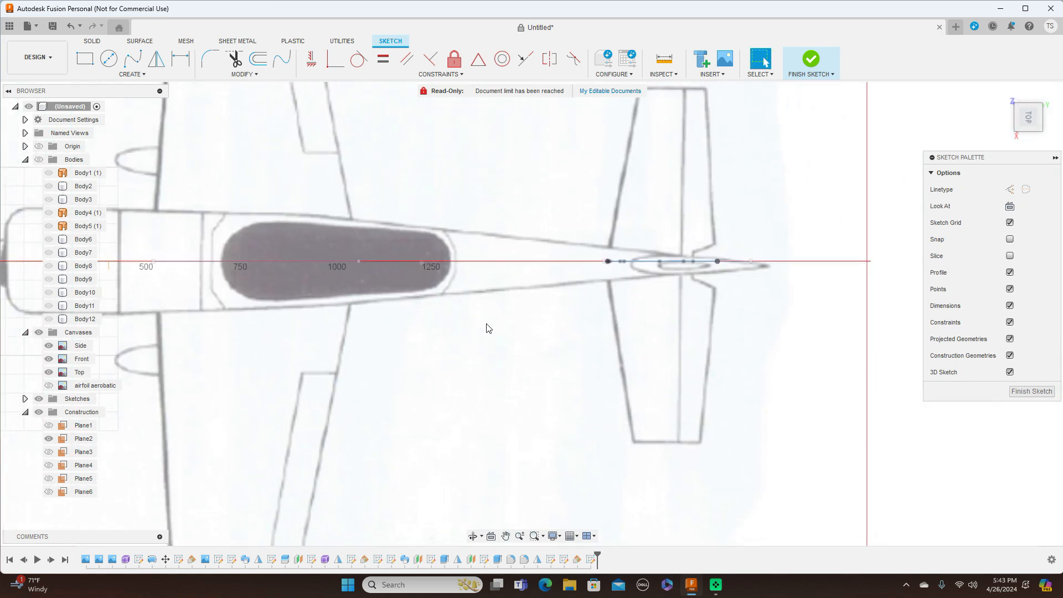
pyautogui.scroll(2, 482, 328)
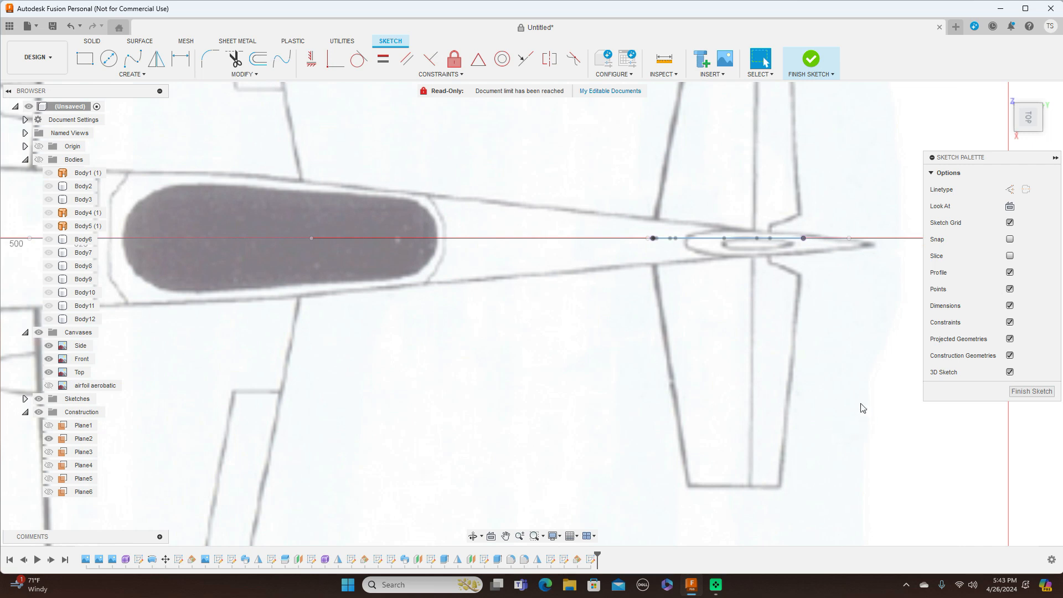
pyautogui.scroll(1, 862, 407)
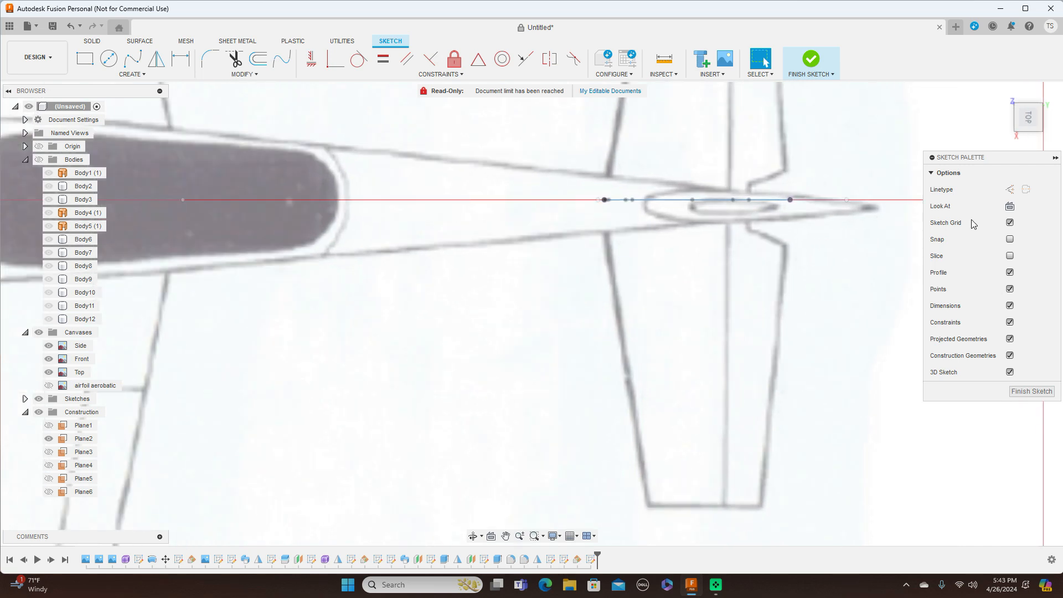
pyautogui.moveTo(1029, 137)
pyautogui.moveTo(1029, 127); pyautogui.dragTo(972, 159)
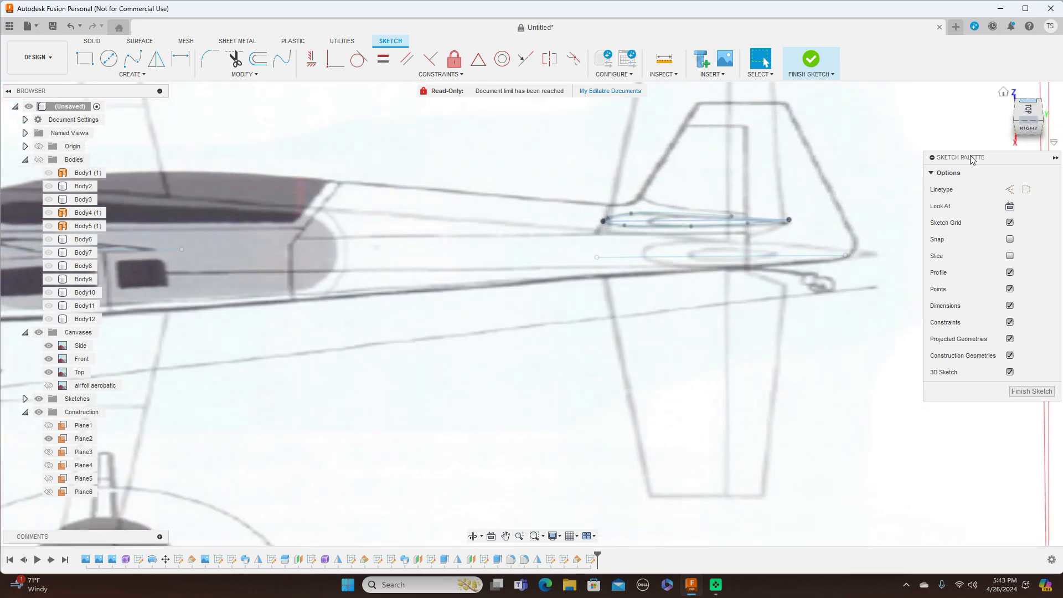
pyautogui.scroll(4, 726, 308)
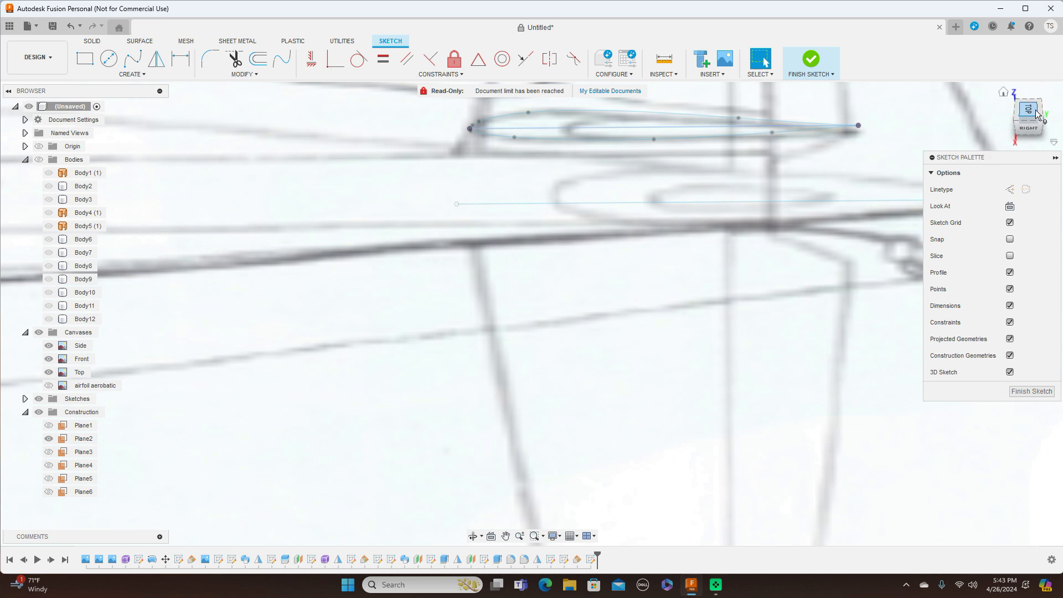
pyautogui.scroll(2, 750, 273)
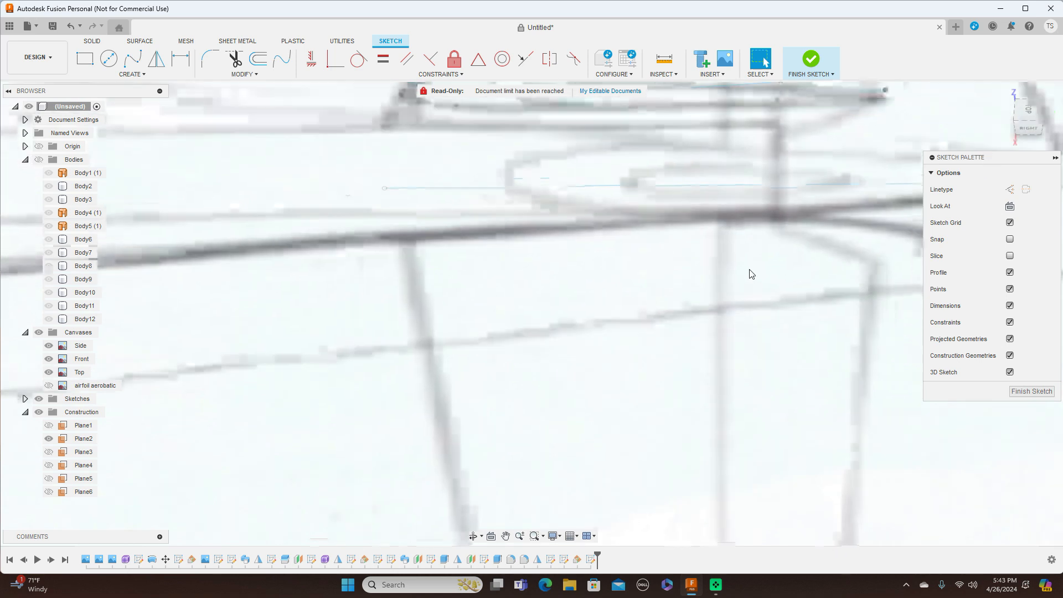
pyautogui.moveTo(745, 266); pyautogui.dragTo(749, 313, button='middle')
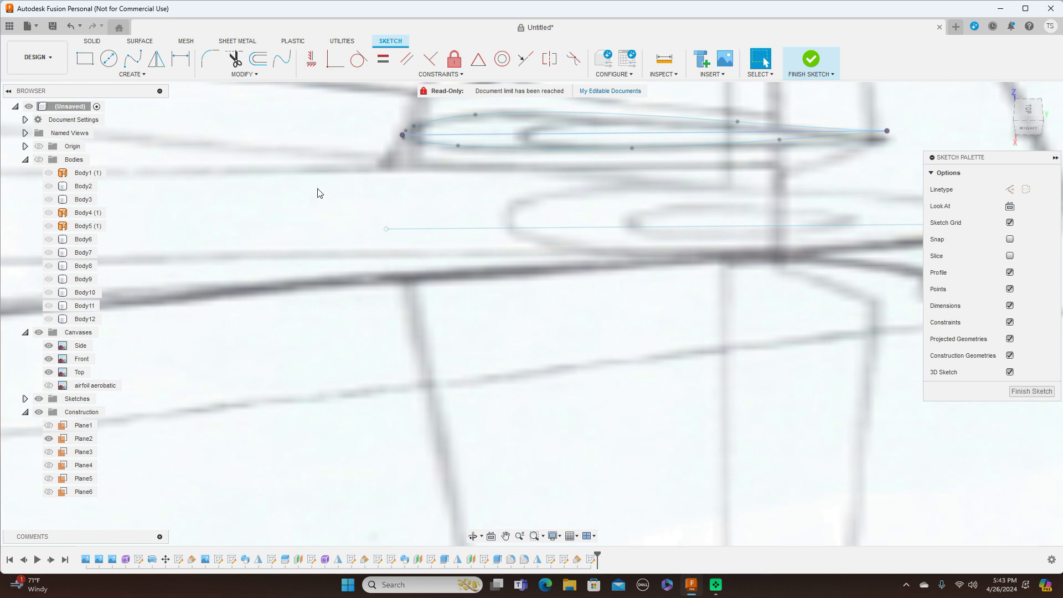
pyautogui.press('l')
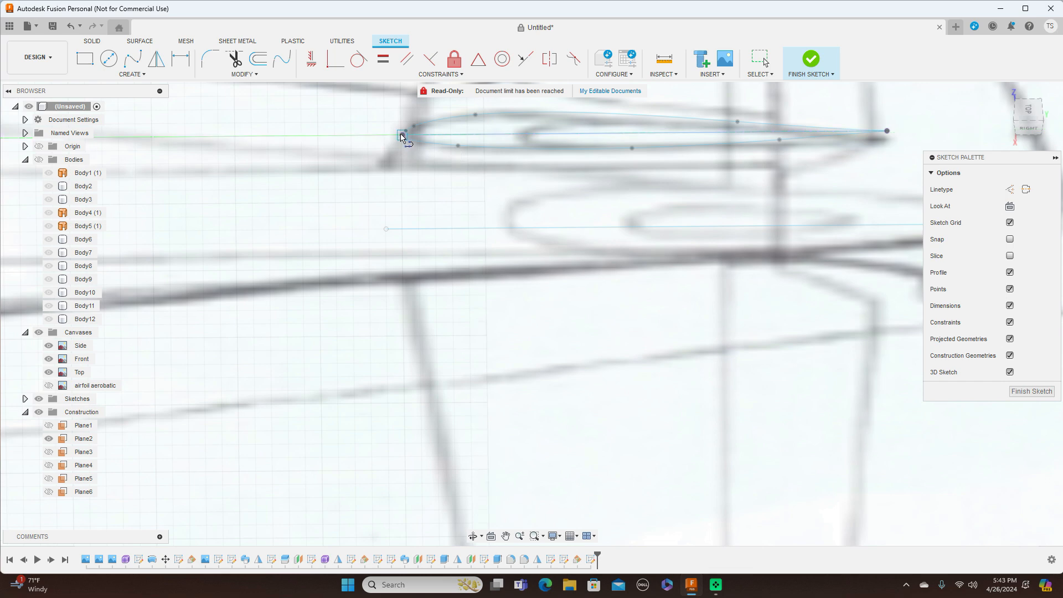
pyautogui.click(402, 135)
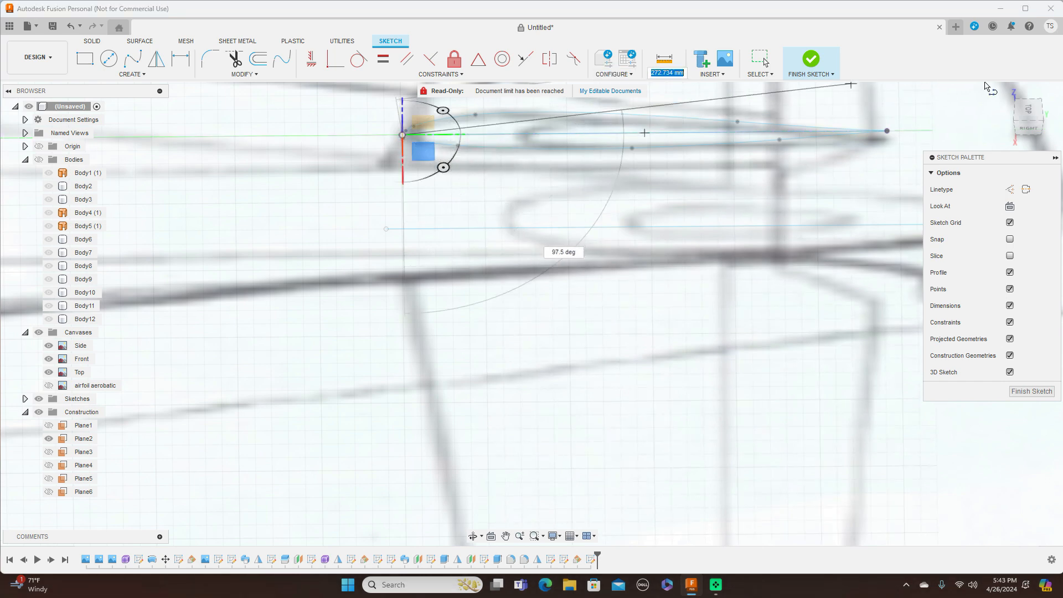
pyautogui.click(1027, 109)
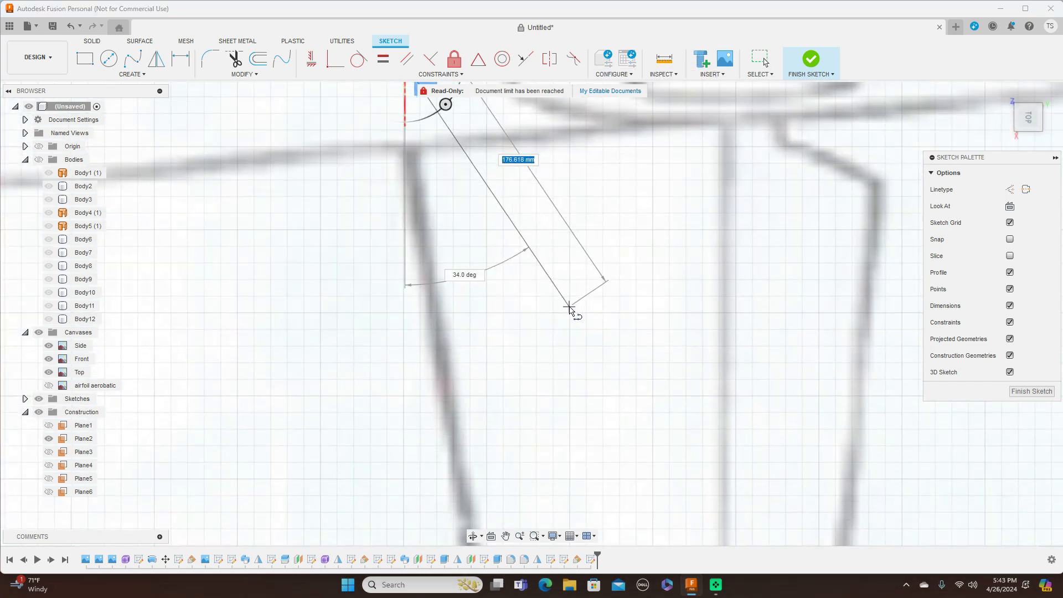
pyautogui.scroll(-5, 570, 306)
pyautogui.moveTo(610, 370); pyautogui.dragTo(617, 122, button='middle')
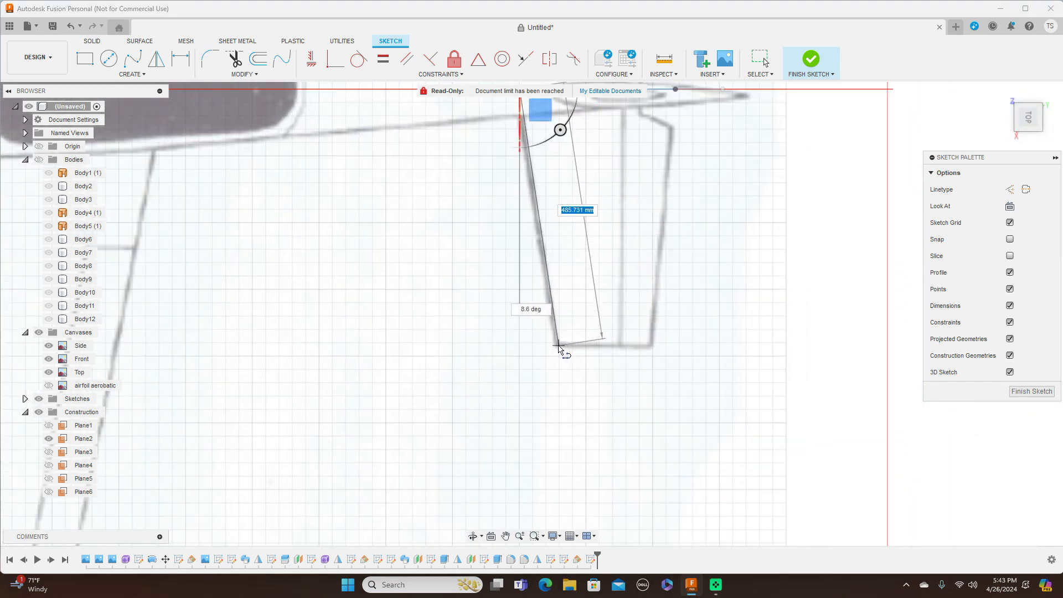
pyautogui.click(558, 344)
pyautogui.rightClick(558, 345)
pyautogui.click(602, 346)
# Step: Draw the trailing-edge line from the airfoil's rear end to the tip's rear corner and finish the sketch
pyautogui.moveTo(801, 235); pyautogui.dragTo(756, 329, button='middle')
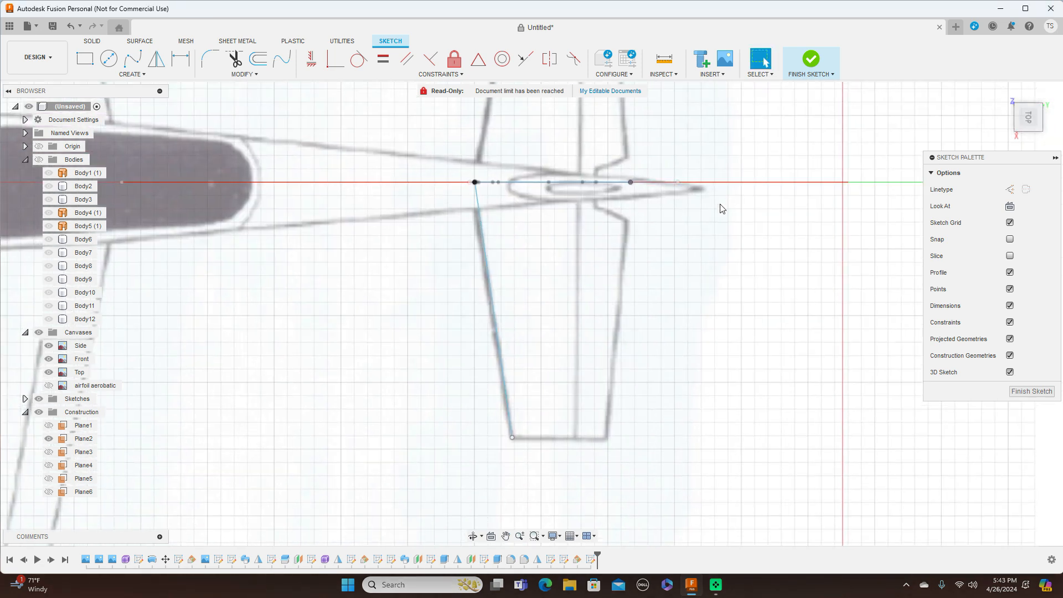
pyautogui.press('l')
pyautogui.click(633, 187)
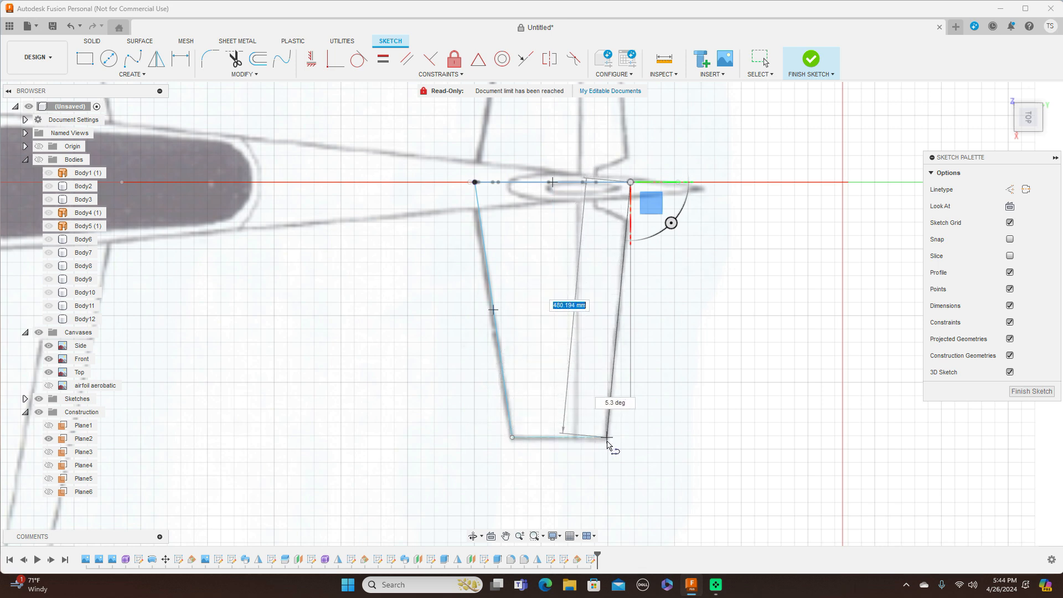
pyautogui.click(606, 439)
pyautogui.rightClick(609, 442)
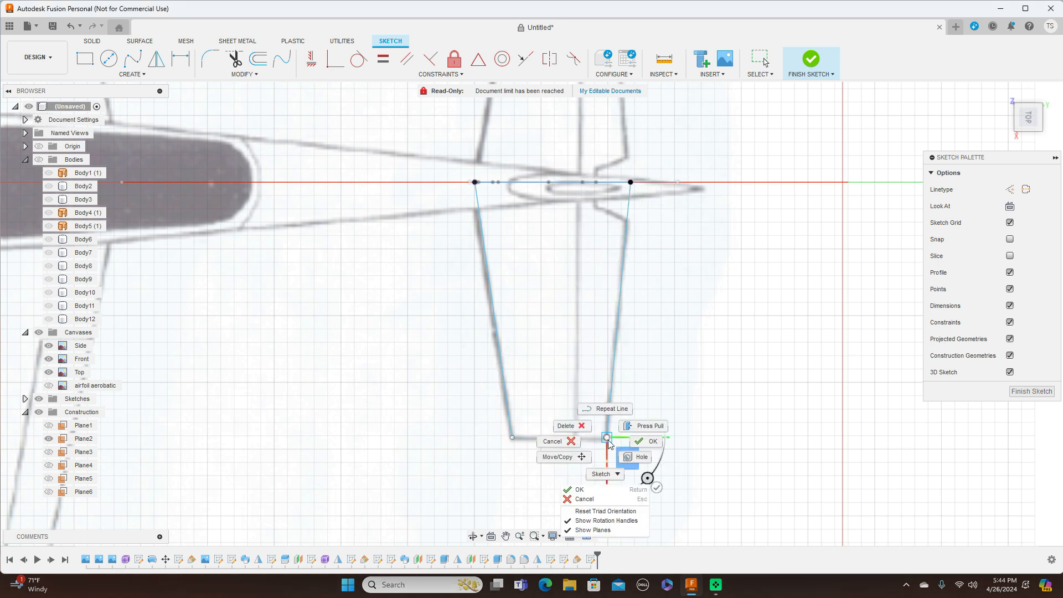
pyautogui.click(644, 441)
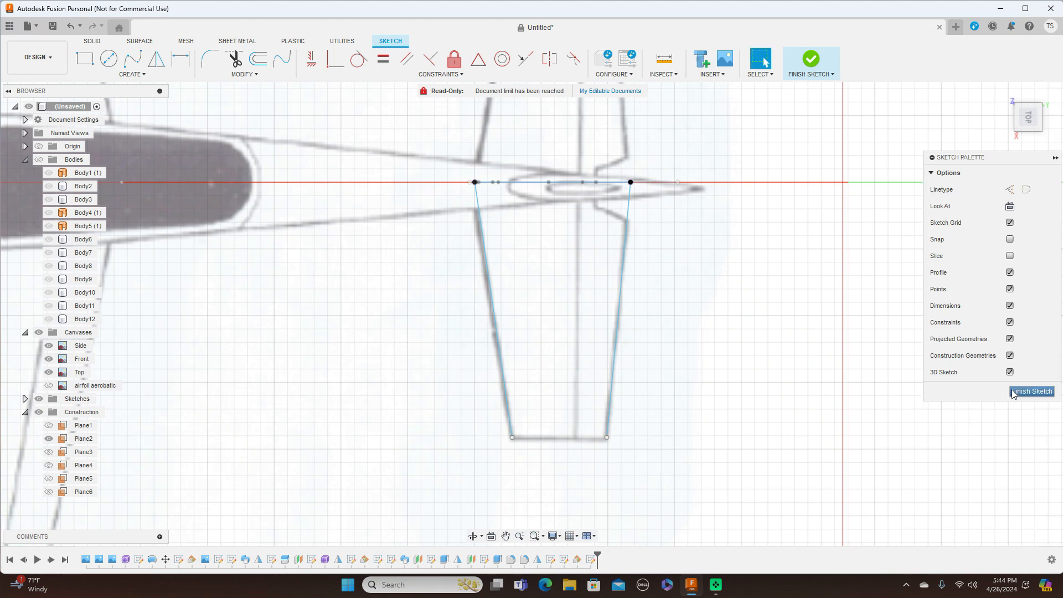
pyautogui.click(1032, 391)
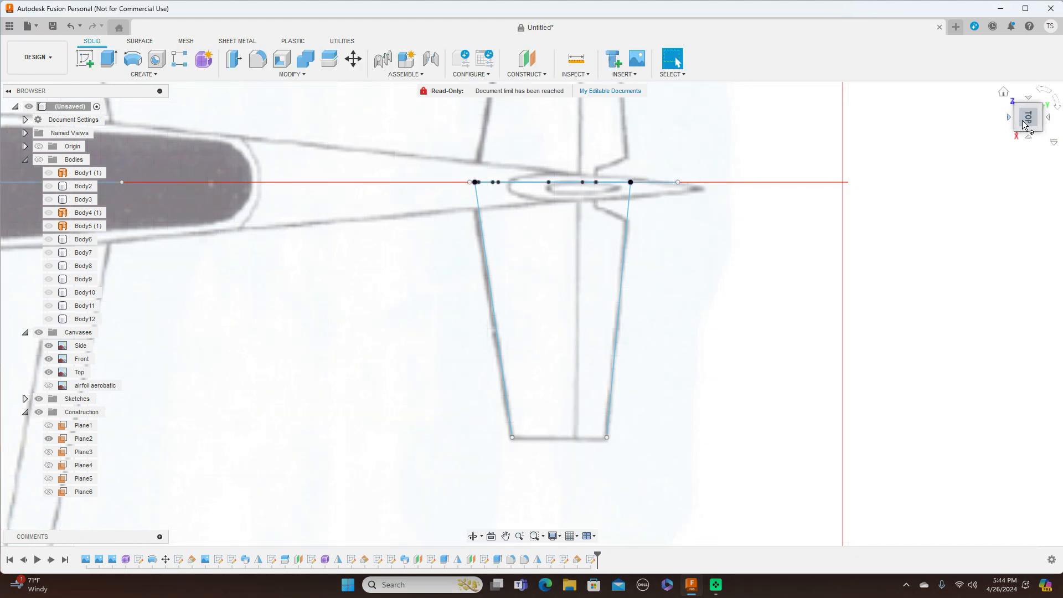
pyautogui.moveTo(1029, 134); pyautogui.dragTo(1040, 96)
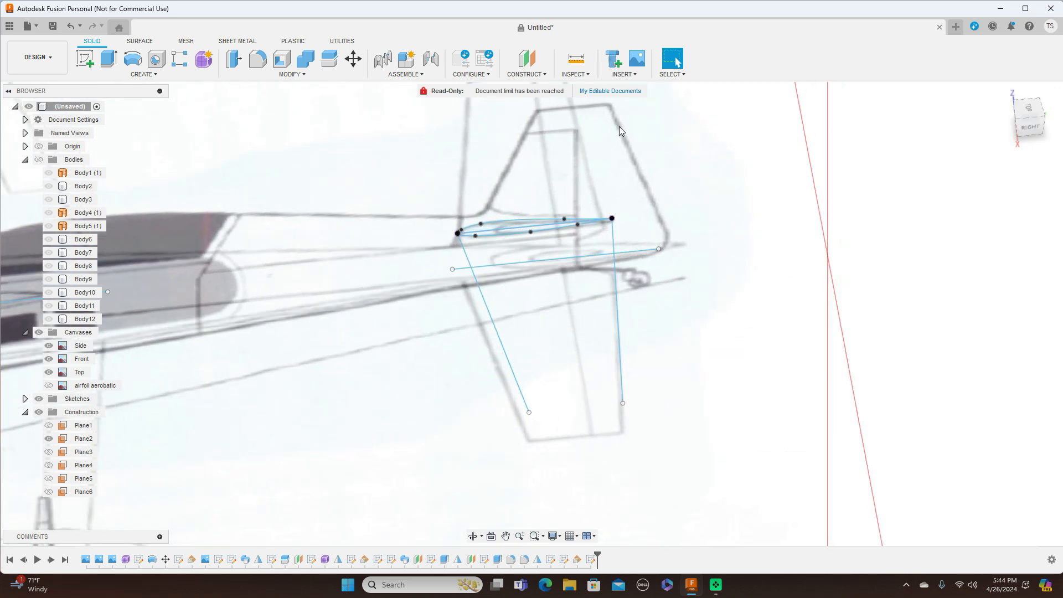
pyautogui.click(180, 78)
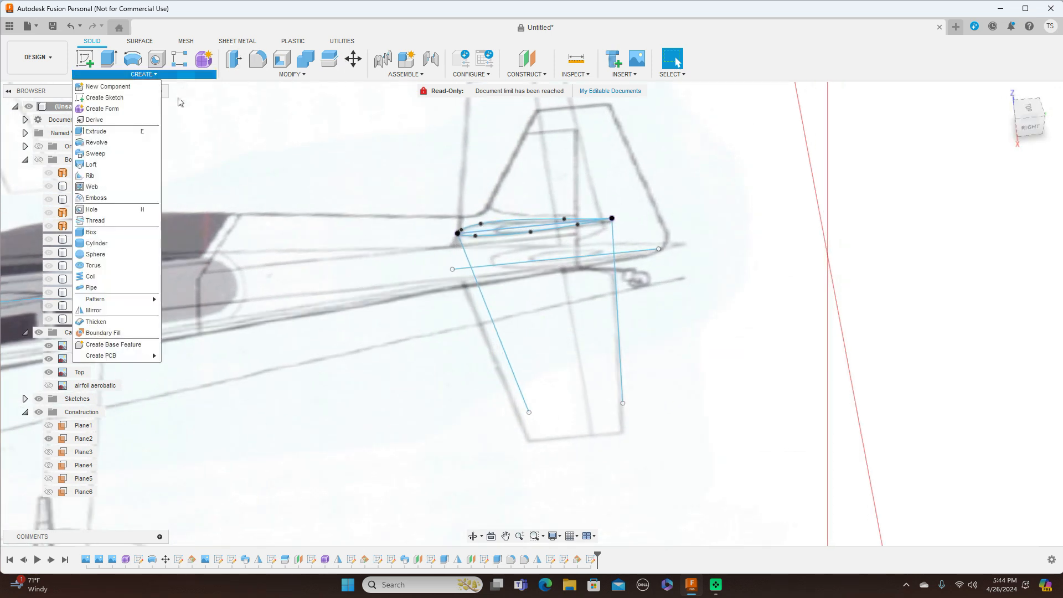
# Step: Sweep both airfoil regions along the leading-edge line with the trailing-edge guide rail, creating Body13
pyautogui.click(96, 154)
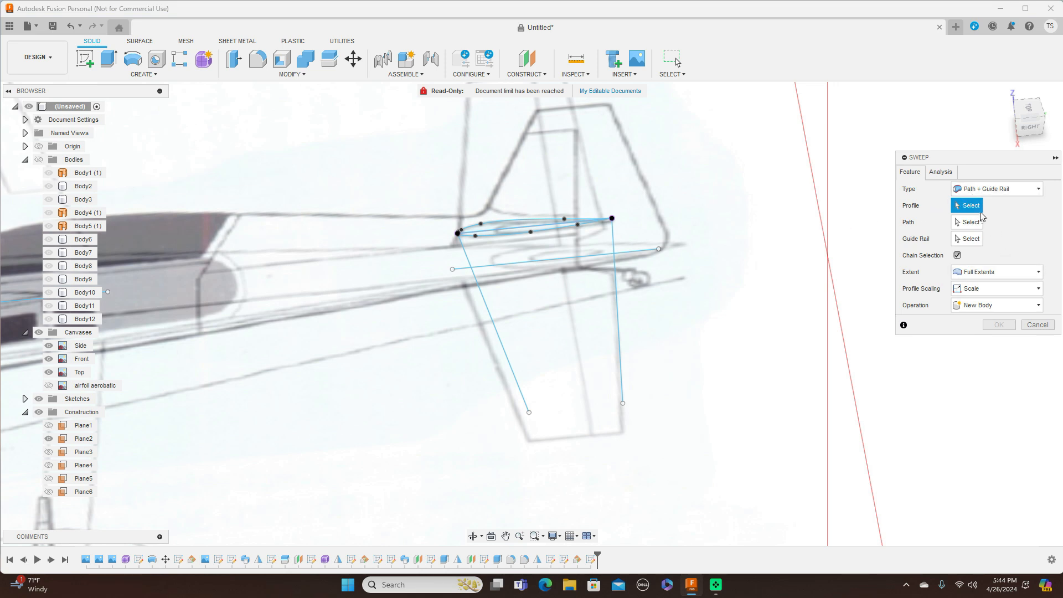
pyautogui.scroll(2, 575, 229)
pyautogui.click(477, 237)
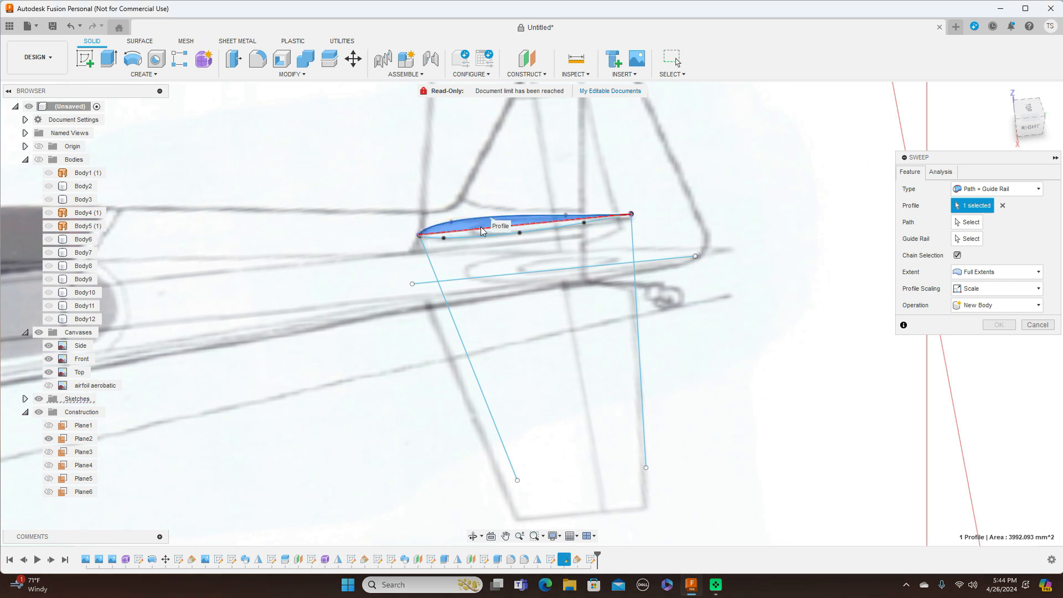
pyautogui.click(482, 240)
pyautogui.click(967, 222)
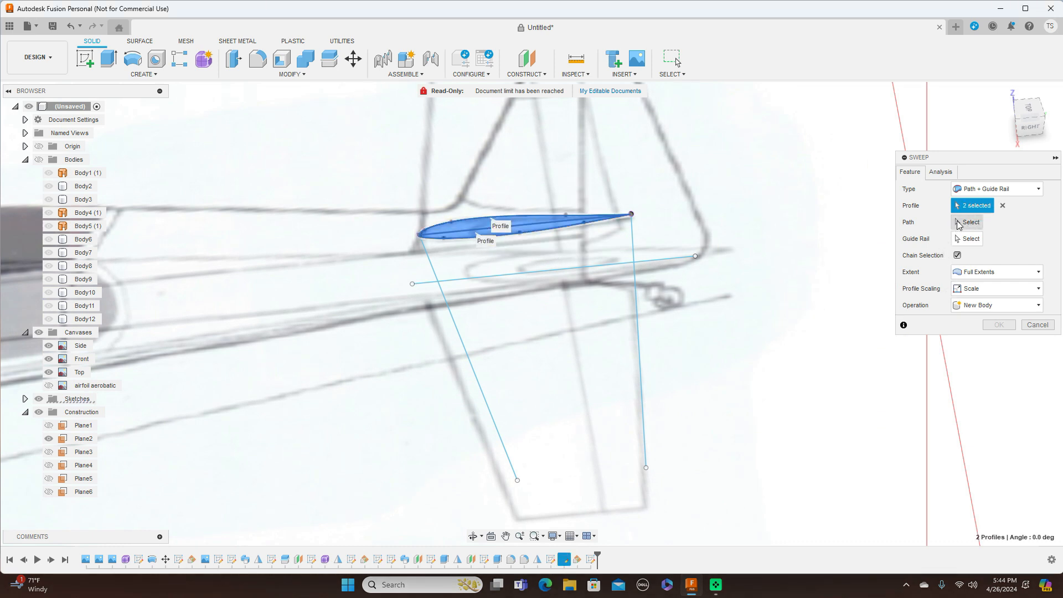
pyautogui.click(441, 299)
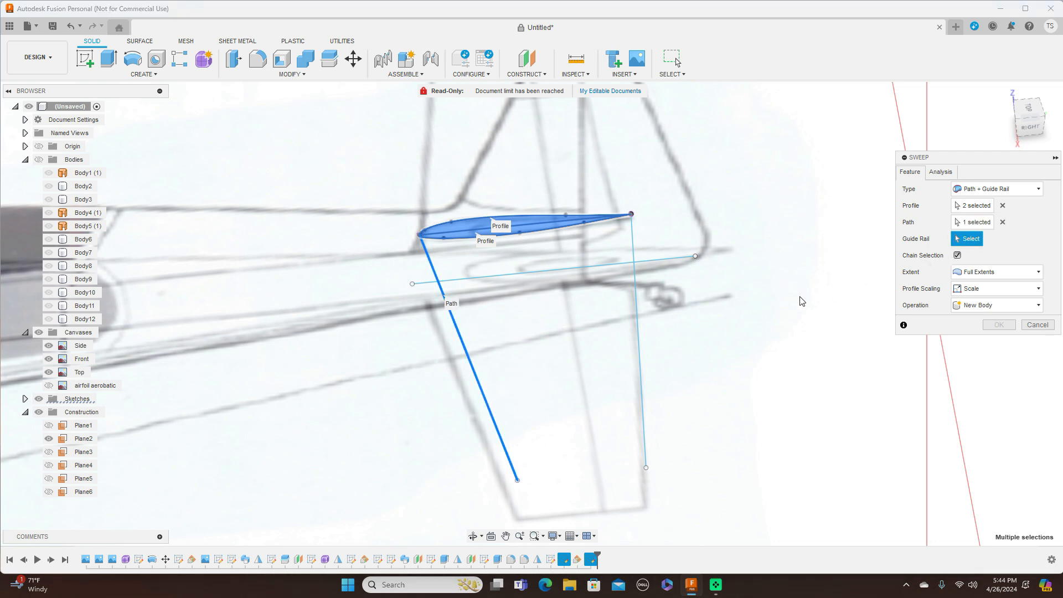
pyautogui.click(640, 349)
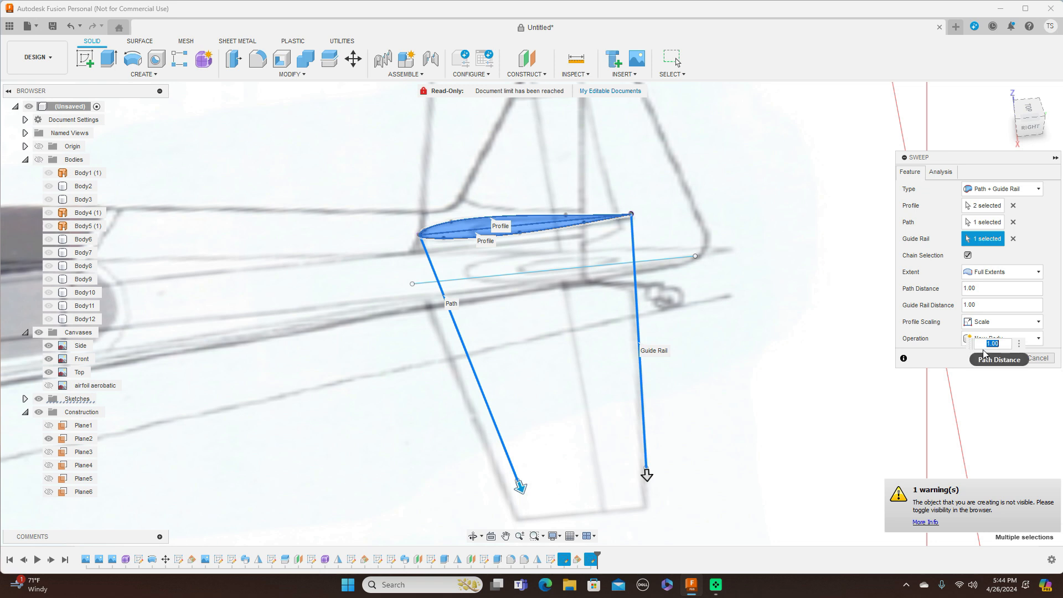
pyautogui.click(1004, 358)
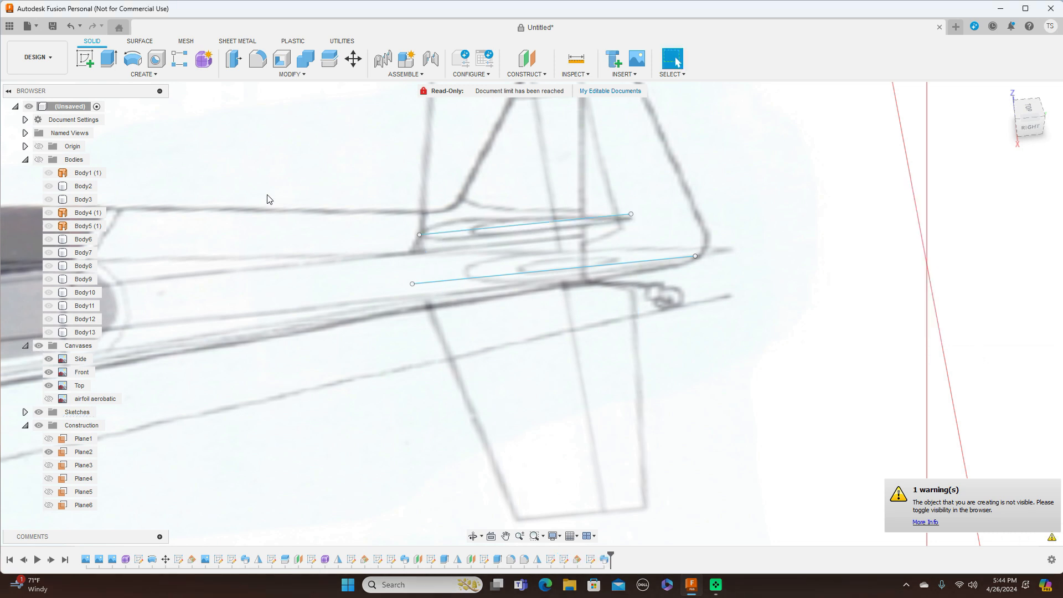
# Step: Show all bodies, hide the canvas images and orbit to view the whole aircraft from the front
pyautogui.click(38, 160)
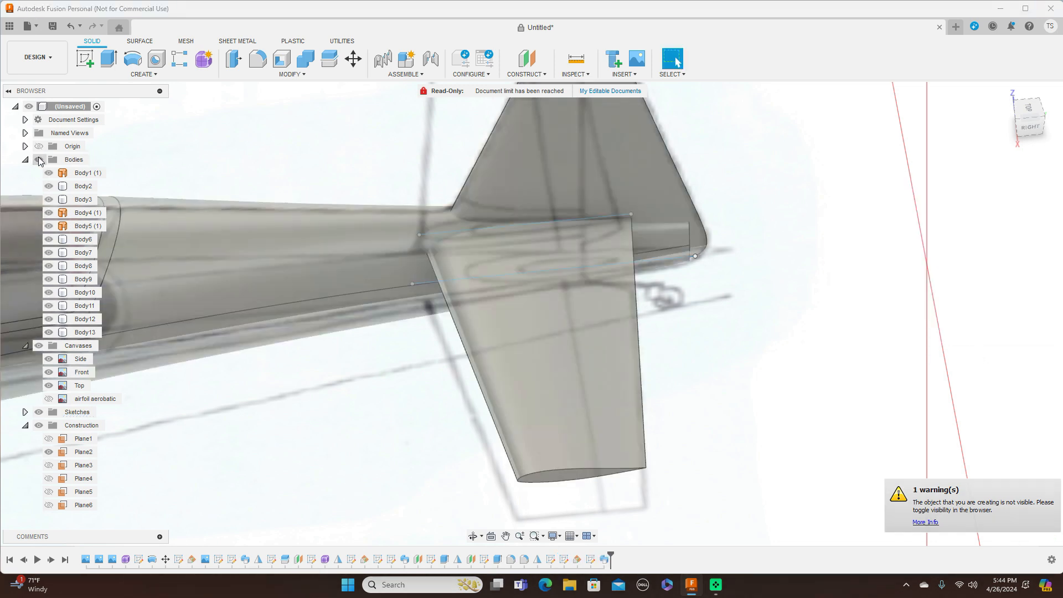
pyautogui.click(39, 345)
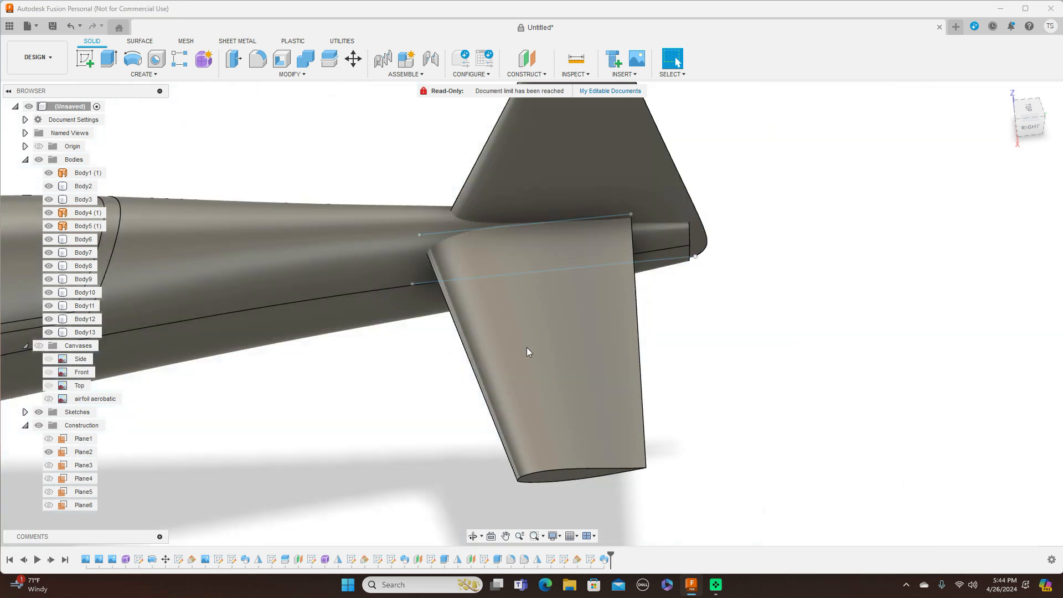
pyautogui.scroll(-3, 573, 358)
pyautogui.moveTo(685, 351); pyautogui.dragTo(943, 190, button='middle')
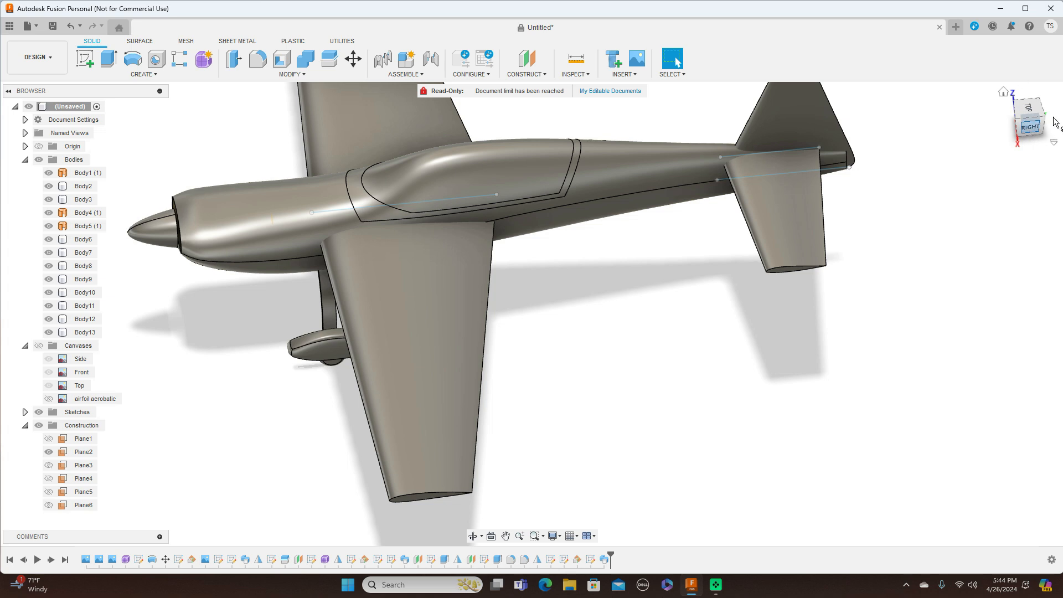
pyautogui.moveTo(1029, 116); pyautogui.dragTo(1055, 118)
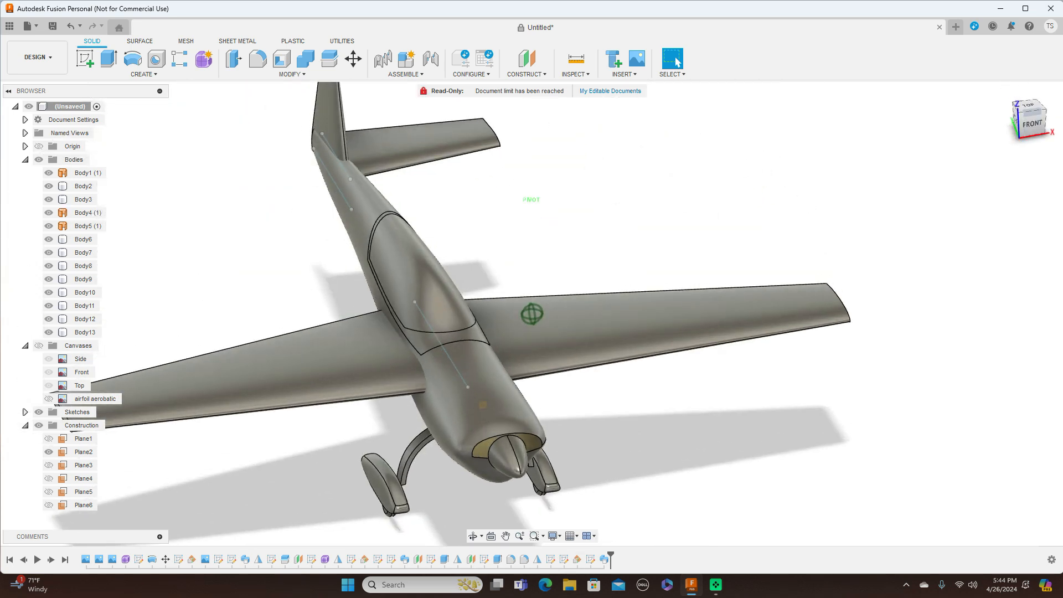
# Step: Mirror Body13 across the centre plane at the nose with a Join operation
pyautogui.click(170, 115)
pyautogui.click(144, 75)
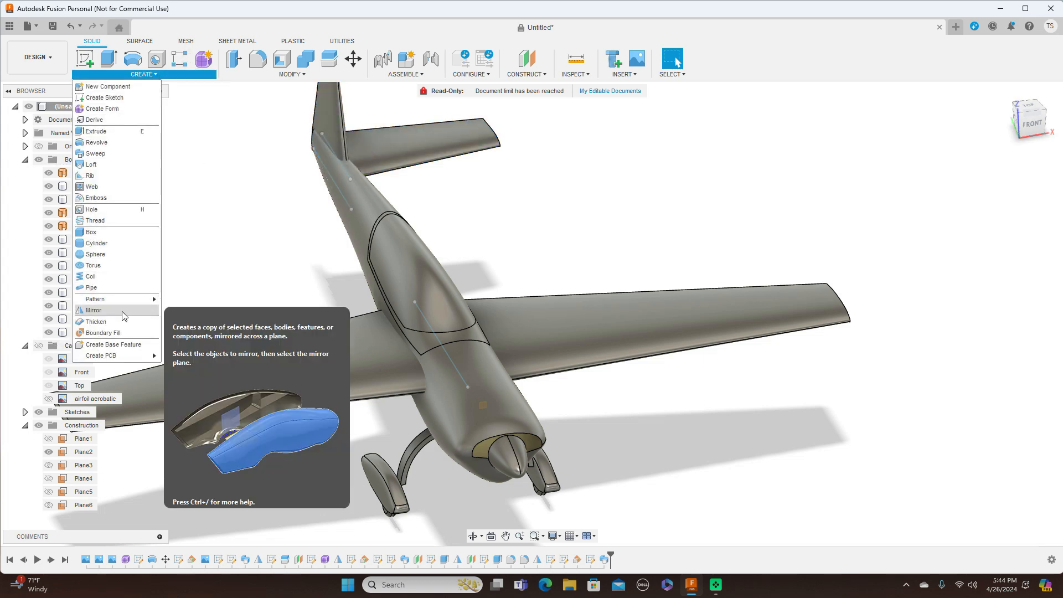
pyautogui.click(111, 310)
pyautogui.click(427, 141)
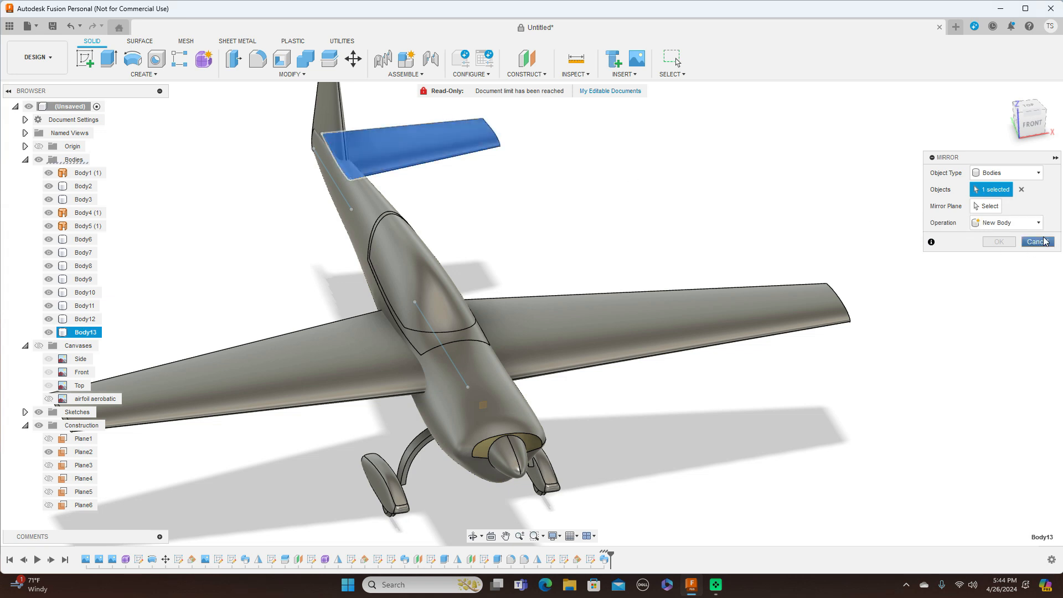
pyautogui.click(989, 206)
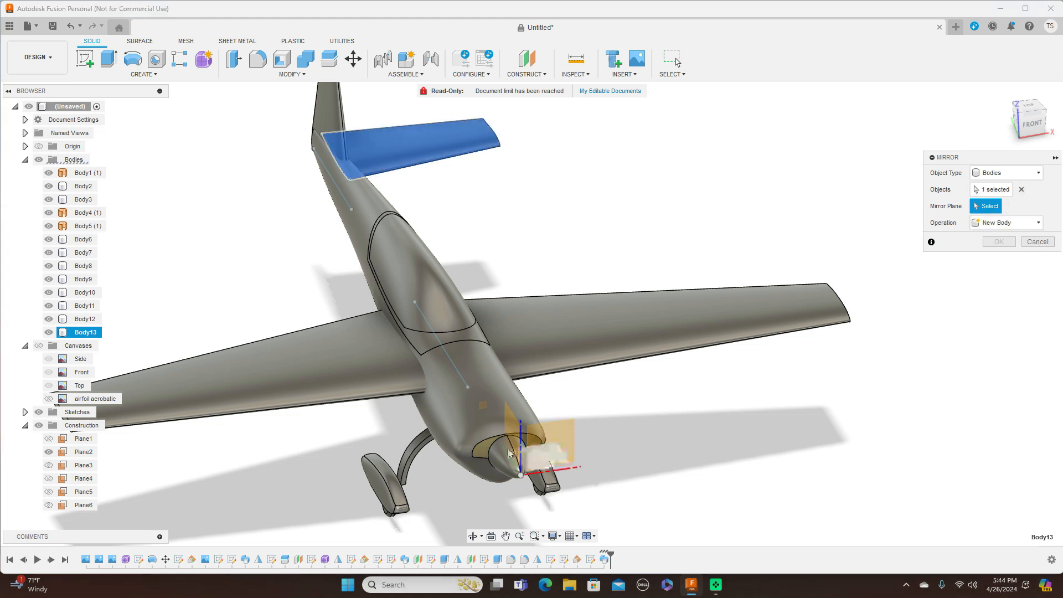
pyautogui.click(510, 428)
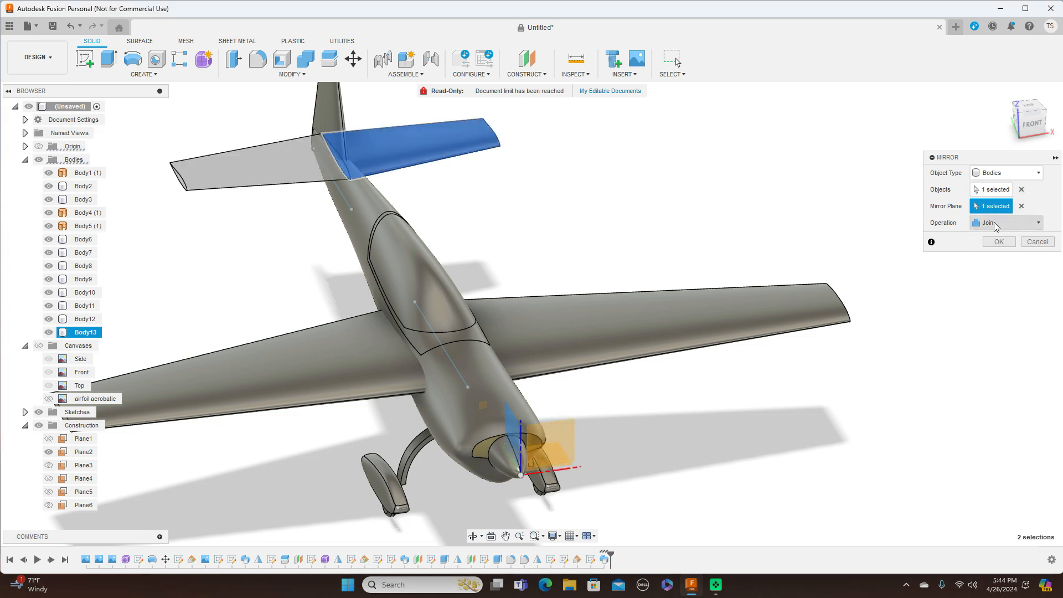
pyautogui.click(999, 242)
pyautogui.scroll(-5, 861, 297)
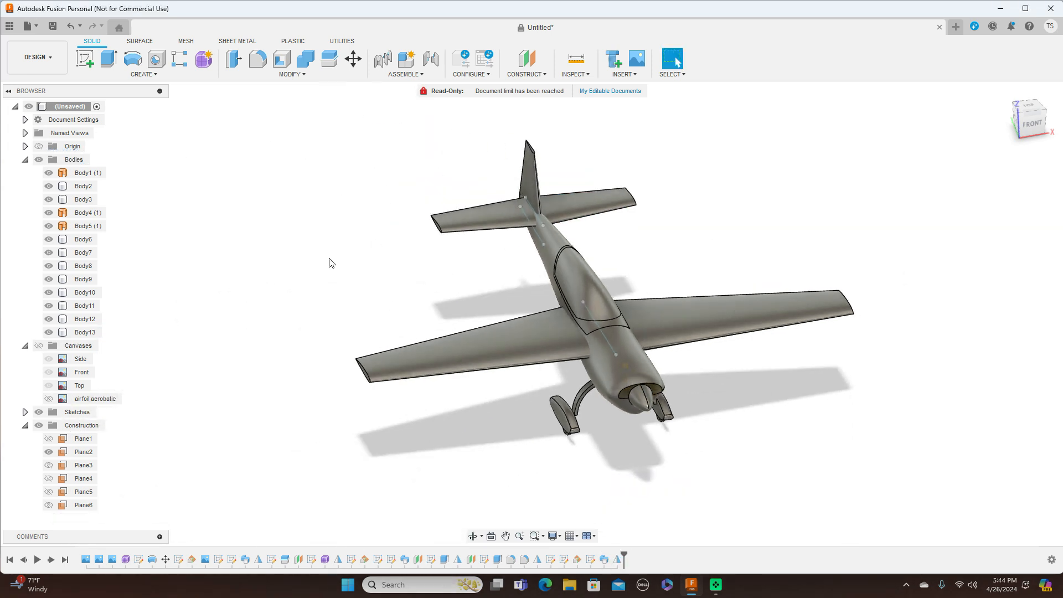
# Step: Hide the Sketches folder and inspect the aircraft from the front and right side
pyautogui.click(39, 412)
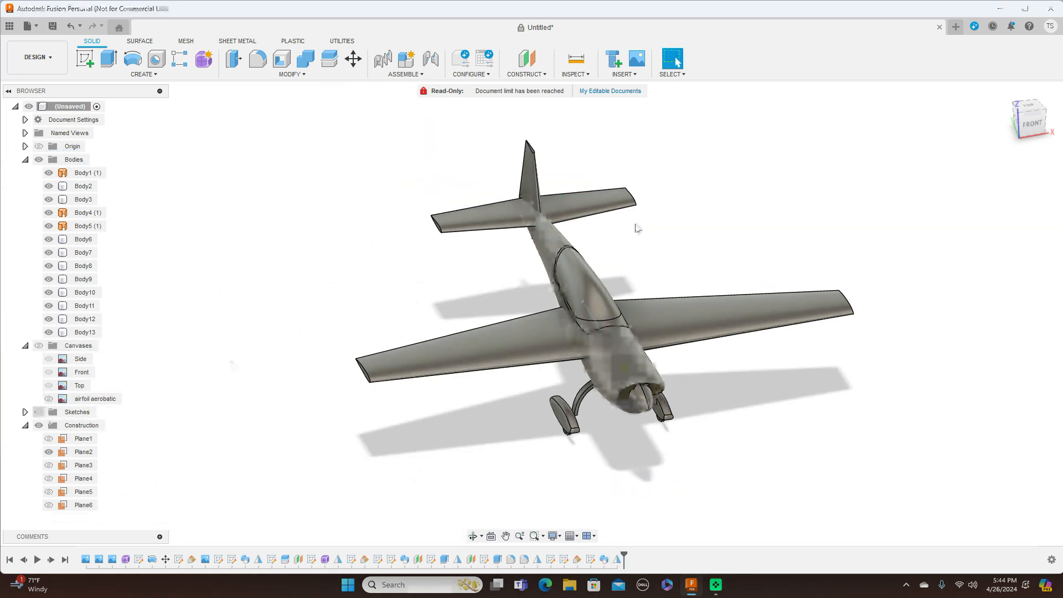
pyautogui.click(1032, 124)
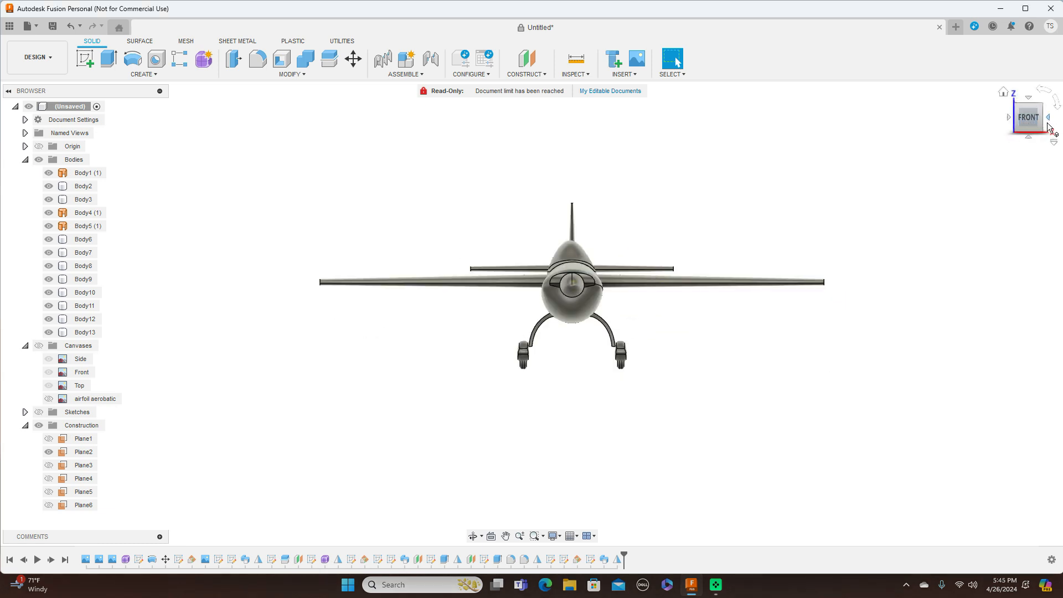
pyautogui.moveTo(1039, 129)
pyautogui.mouseDown()
pyautogui.moveTo(991, 134)
pyautogui.moveTo(1006, 147)
pyautogui.mouseUp()
pyautogui.scroll(1, 770, 237)
pyautogui.moveTo(773, 263); pyautogui.dragTo(825, 238, button='middle')
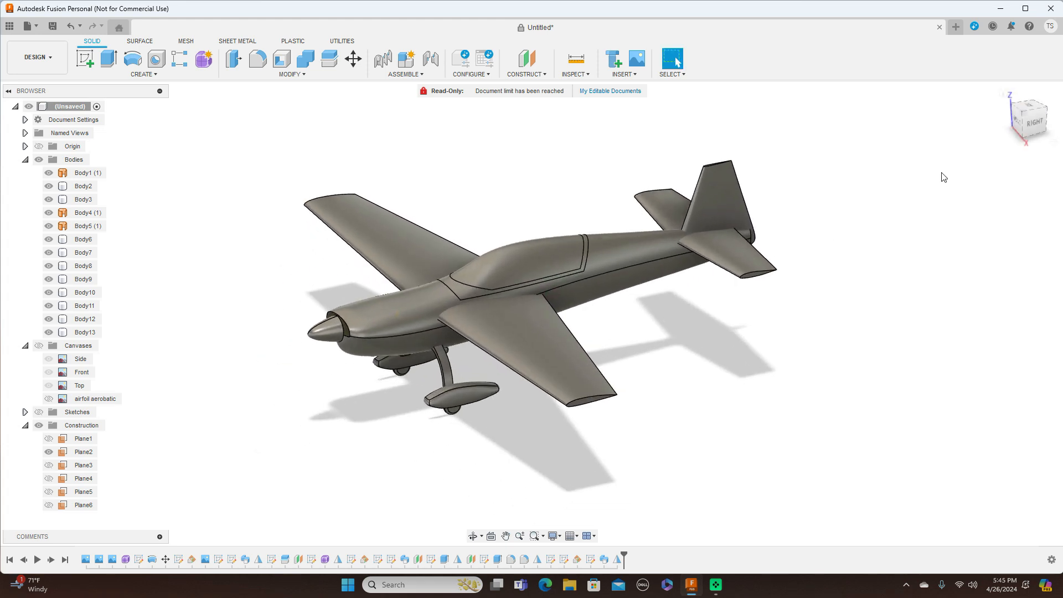
pyautogui.click(1039, 126)
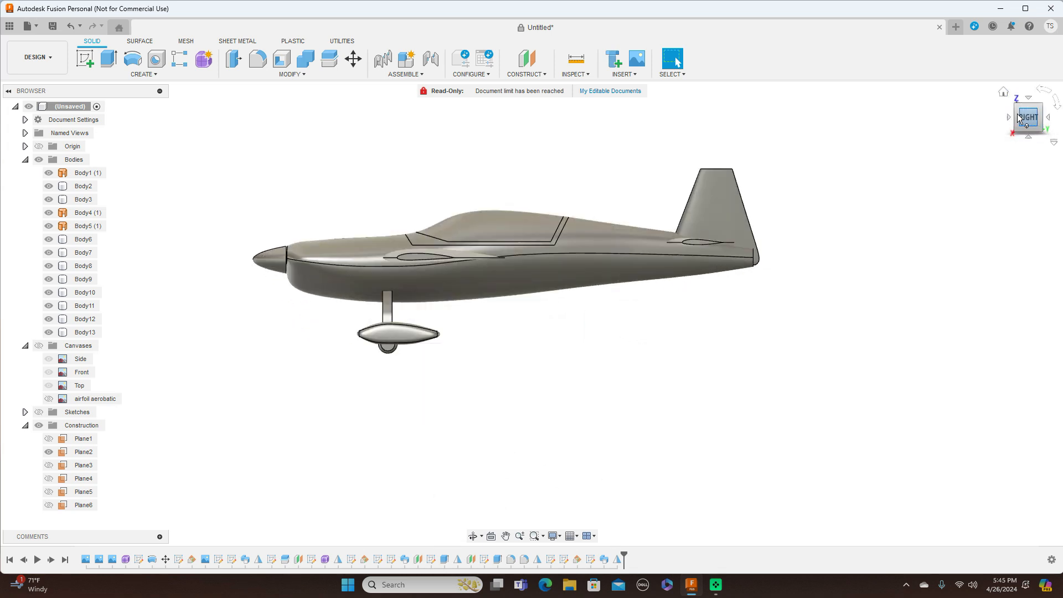
pyautogui.moveTo(1039, 126)
pyautogui.mouseDown()
pyautogui.moveTo(1025, 133)
pyautogui.moveTo(1039, 152)
pyautogui.mouseUp()
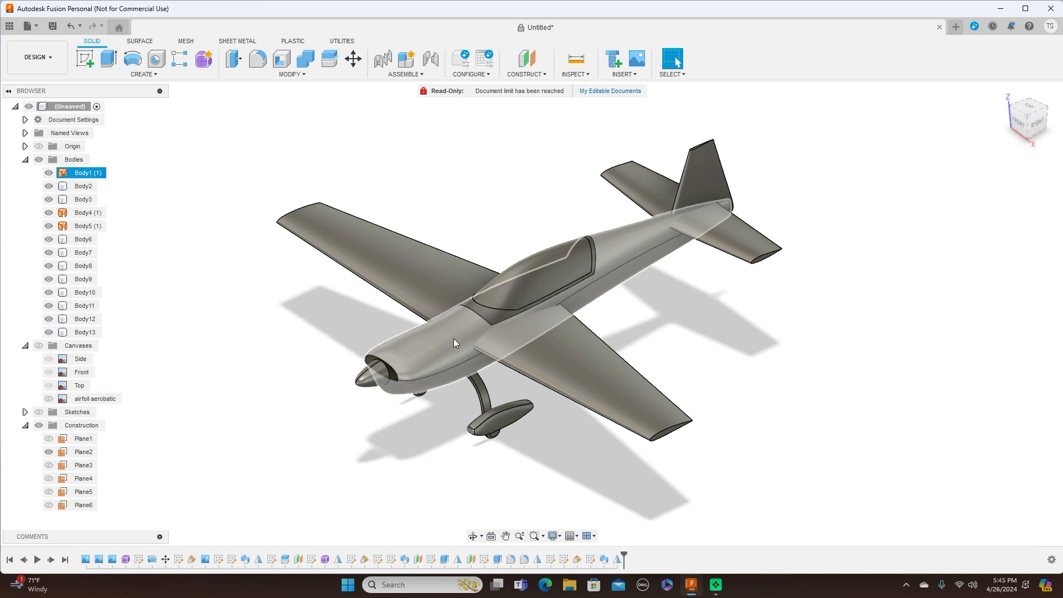
# Step: Review the aircraft from side, top-down and three-quarter angles
pyautogui.click(925, 307)
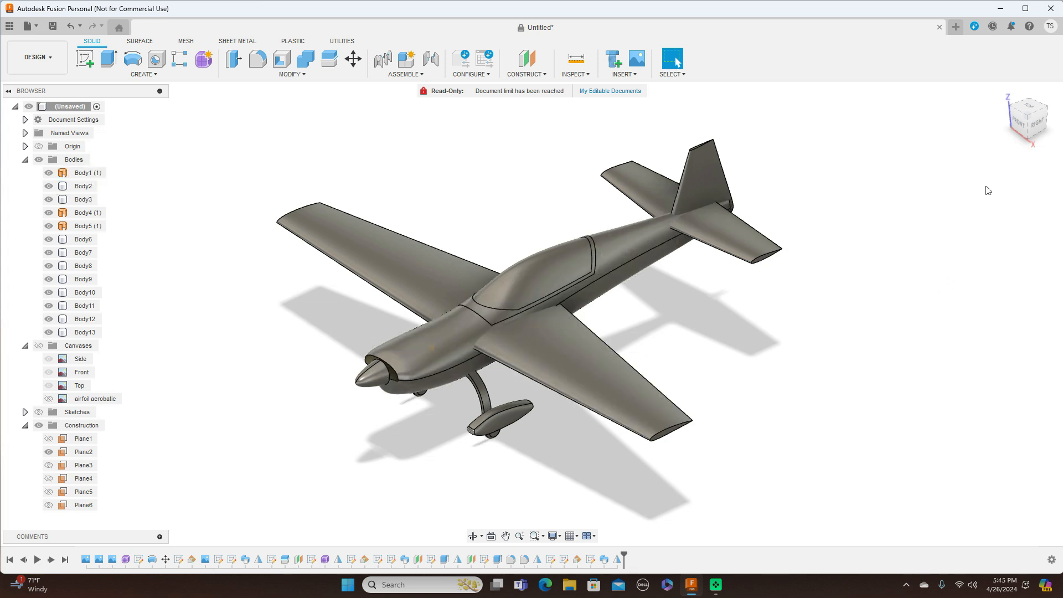
pyautogui.click(1028, 118)
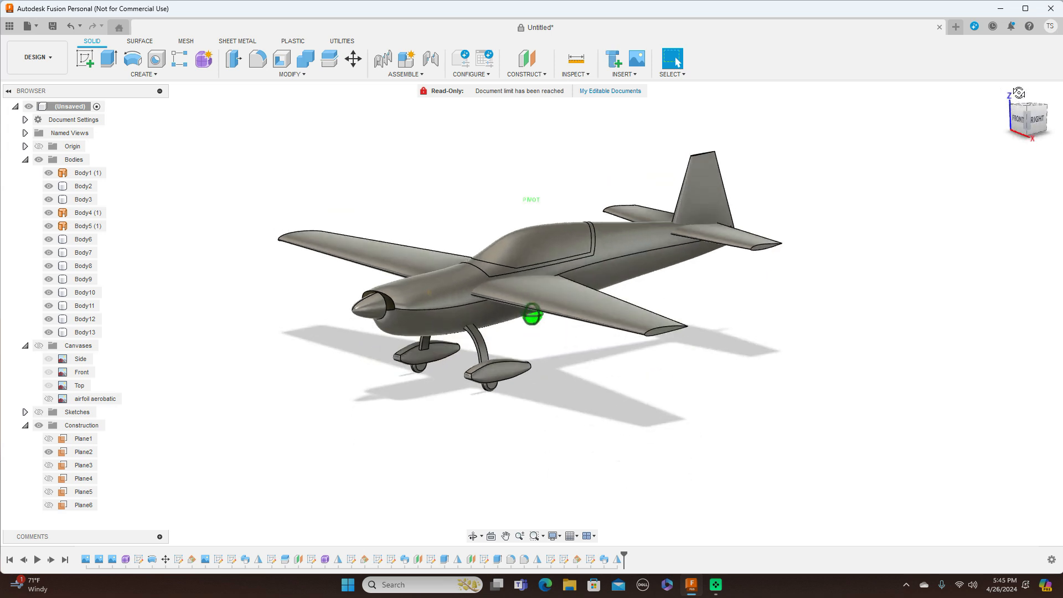
pyautogui.moveTo(1028, 117)
pyautogui.mouseDown()
pyautogui.moveTo(991, 183)
pyautogui.moveTo(1048, 125)
pyautogui.moveTo(1023, 138)
pyautogui.moveTo(1020, 130)
pyautogui.mouseUp()
pyautogui.click(733, 292)
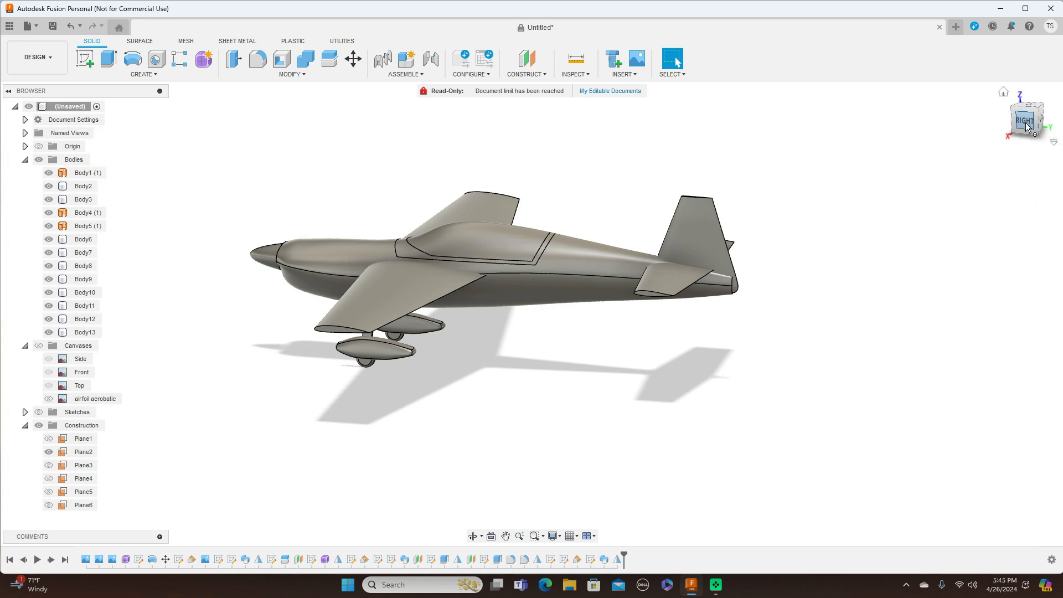
pyautogui.click(1025, 121)
pyautogui.click(398, 337)
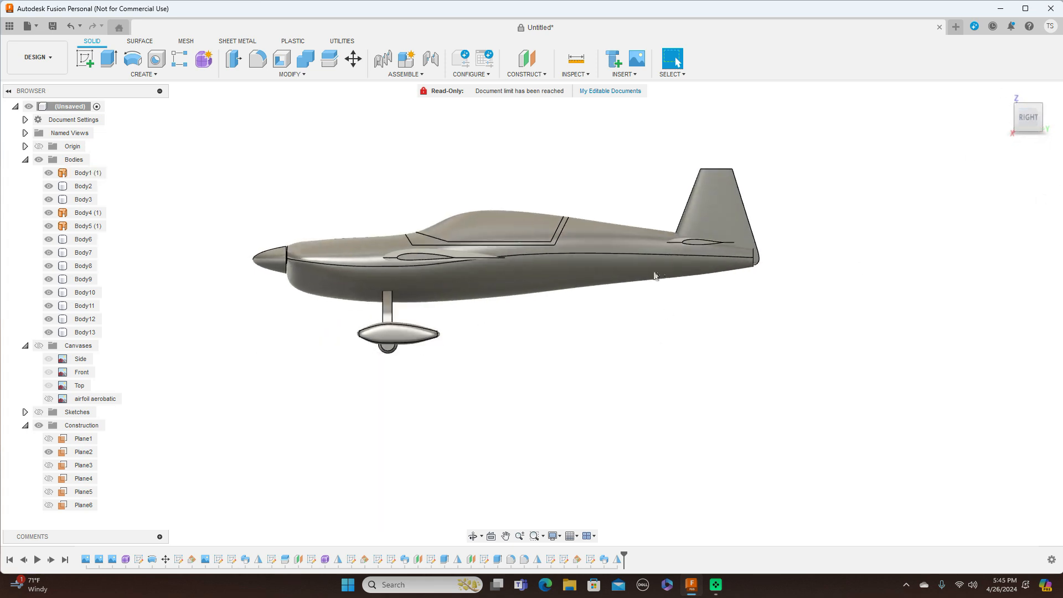
pyautogui.scroll(3, 618, 318)
pyautogui.moveTo(614, 324); pyautogui.dragTo(734, 333, button='middle')
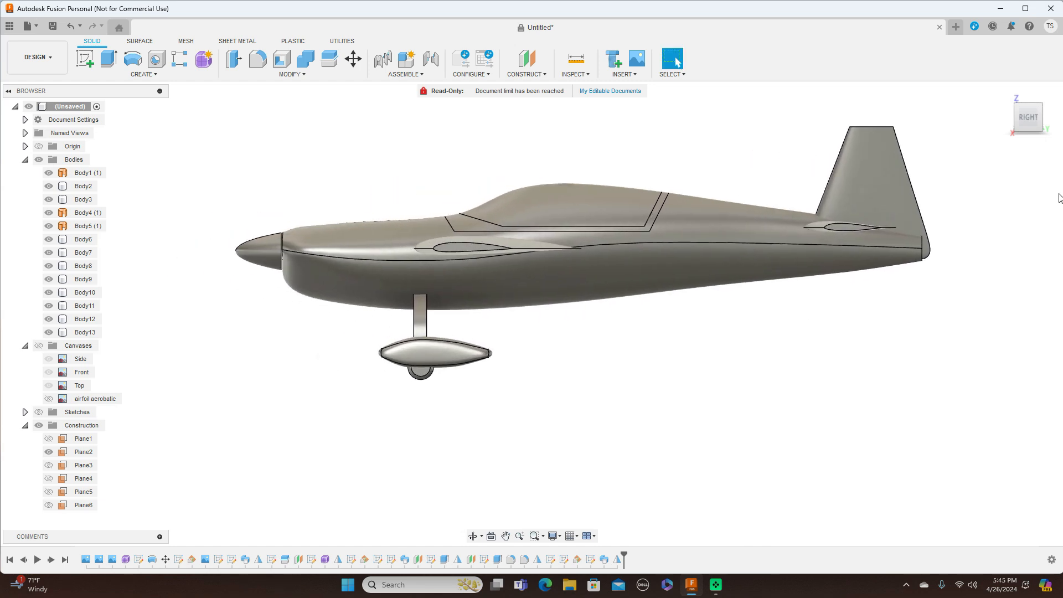
pyautogui.moveTo(1031, 118); pyautogui.dragTo(1054, 126)
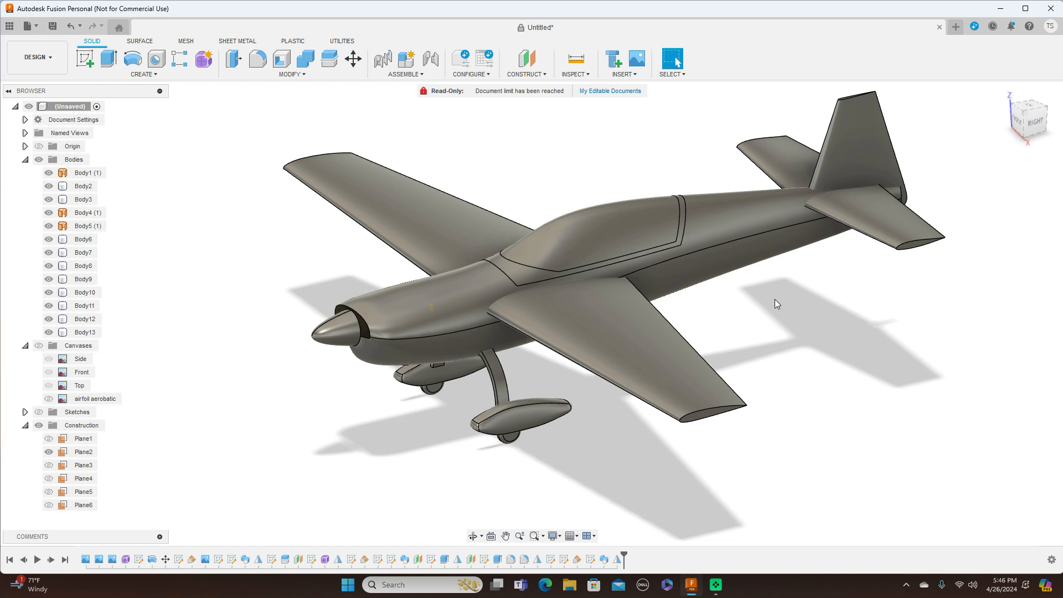
# Step: Apply the Glass - Window appearance to the canopy
pyautogui.rightClick(609, 231)
pyautogui.click(605, 334)
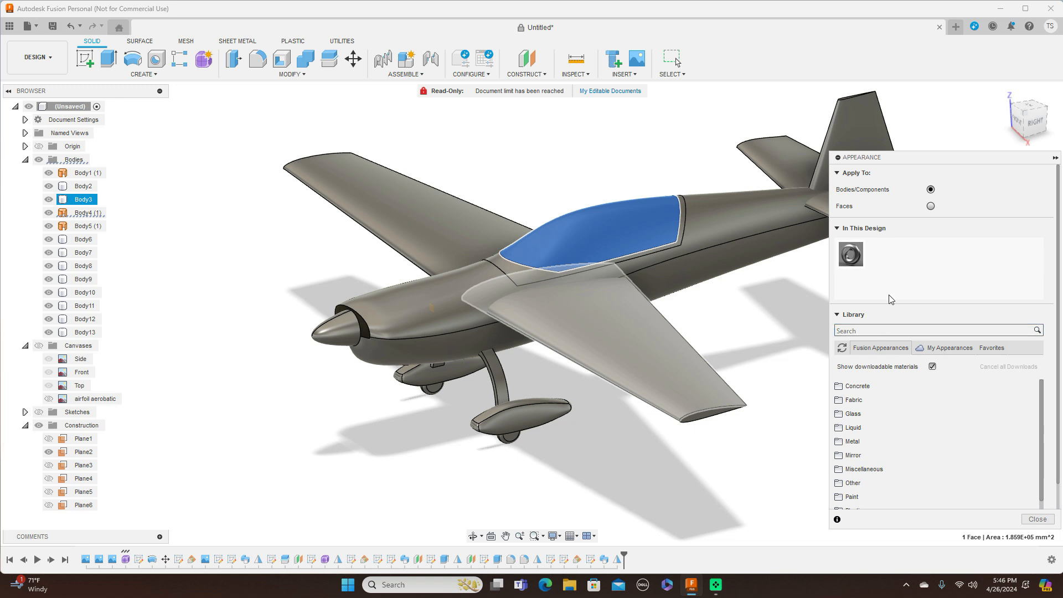
pyautogui.click(895, 415)
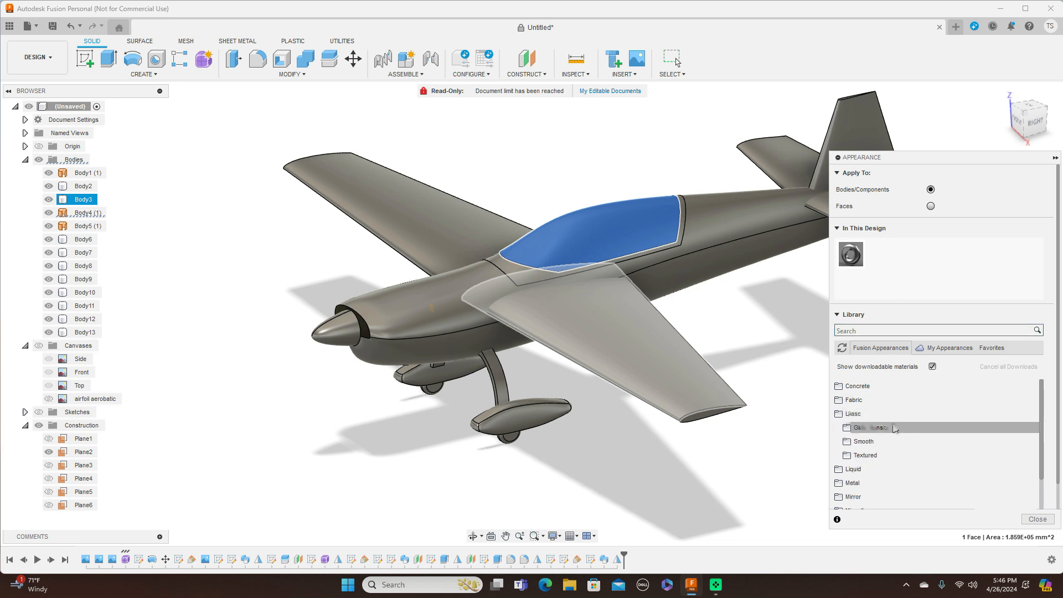
pyautogui.click(882, 441)
pyautogui.moveTo(866, 457); pyautogui.dragTo(607, 229)
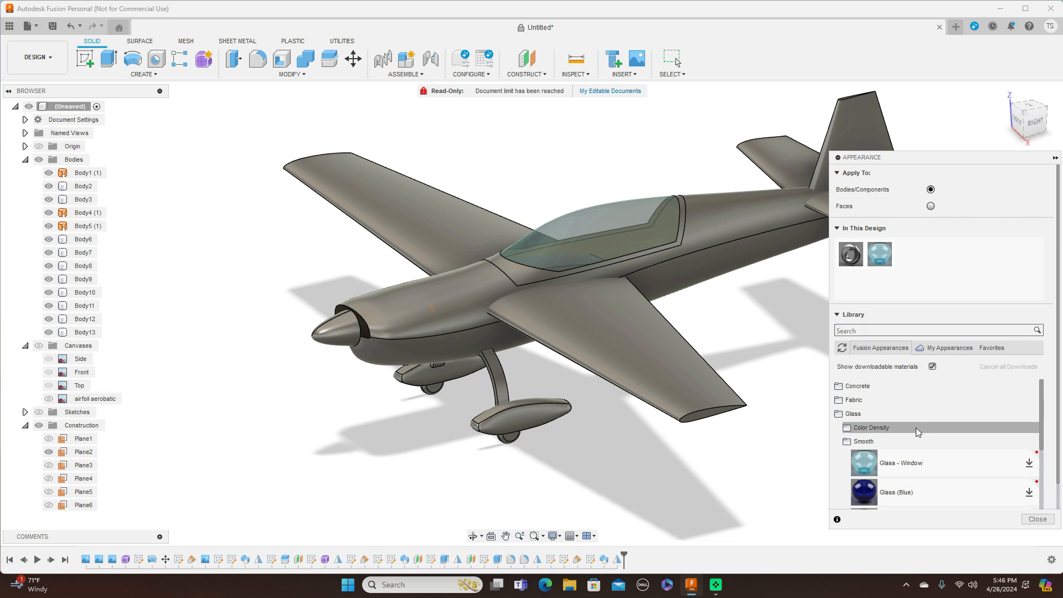
pyautogui.click(842, 419)
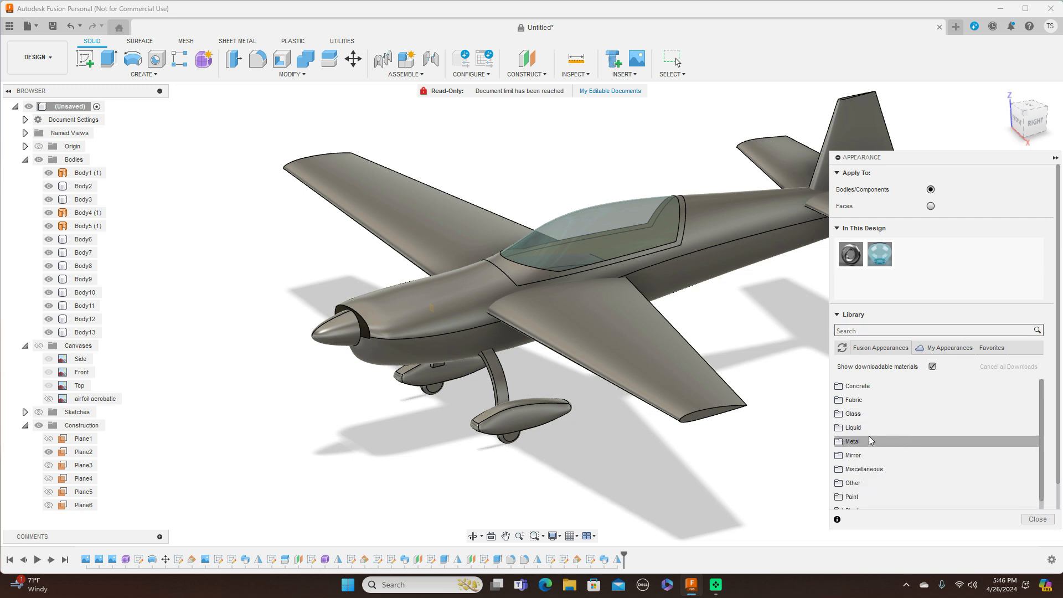
# Step: Apply the Metal Chrome appearance to the propeller spinner
pyautogui.click(839, 441)
pyautogui.scroll(-1, 870, 457)
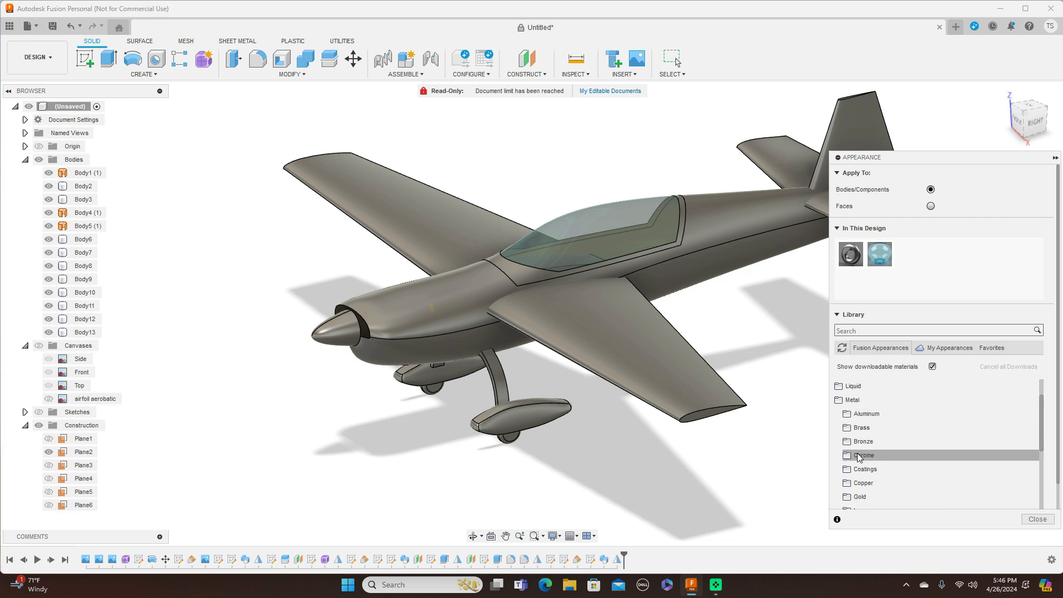
pyautogui.click(859, 455)
pyautogui.scroll(-2, 864, 443)
pyautogui.moveTo(866, 394); pyautogui.dragTo(332, 338)
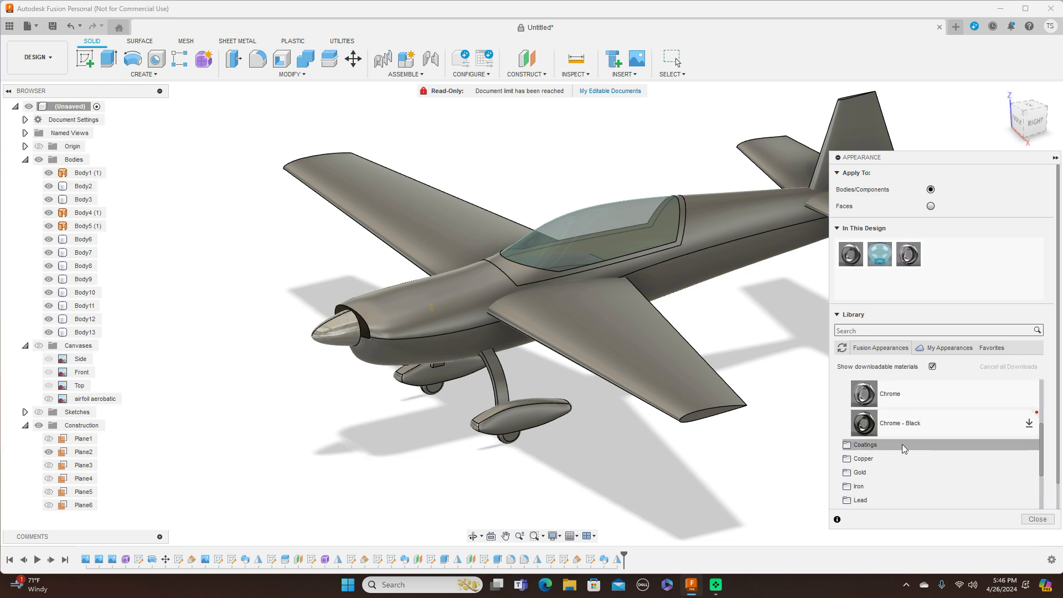
pyautogui.scroll(3, 902, 444)
pyautogui.click(839, 400)
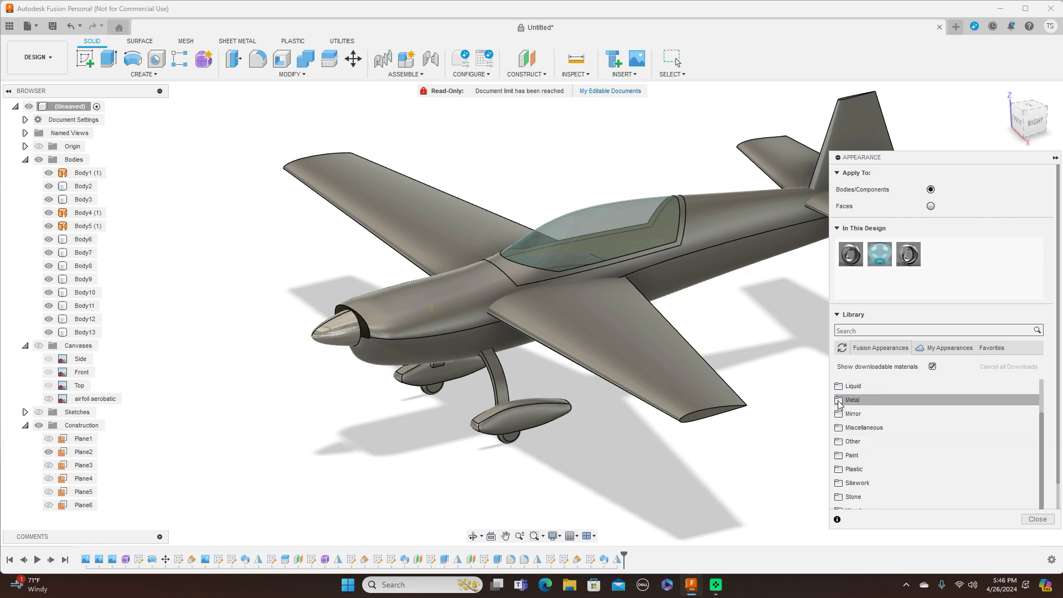
# Step: Bring up the glossy enamel swatches in the Paint appearances
pyautogui.click(908, 455)
pyautogui.scroll(-2, 932, 429)
pyautogui.click(853, 401)
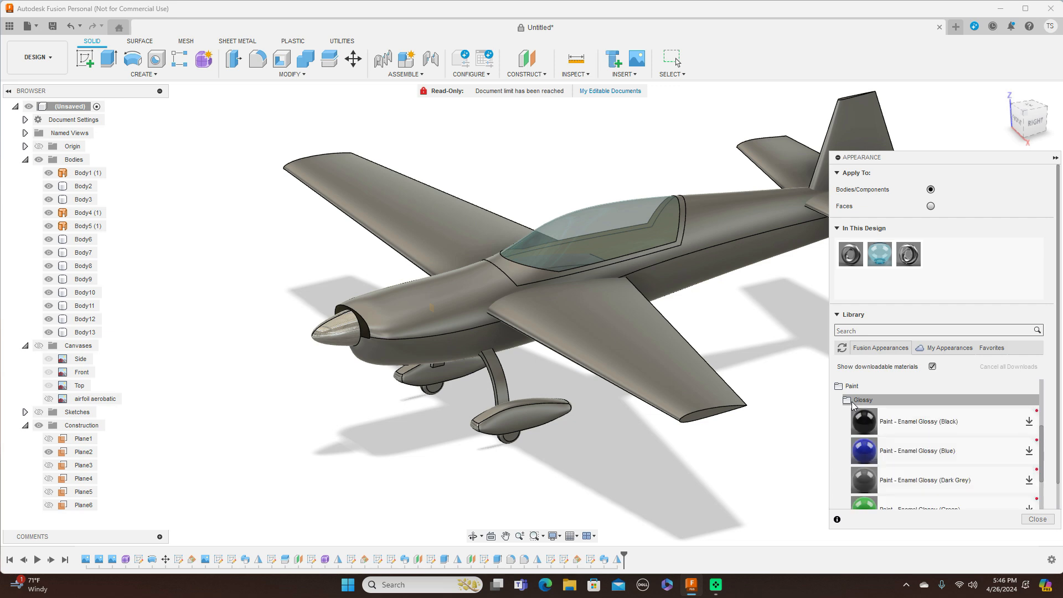
# Step: Paint the fuselage, wheel fairing and wing with red glossy enamel
pyautogui.scroll(-3, 886, 412)
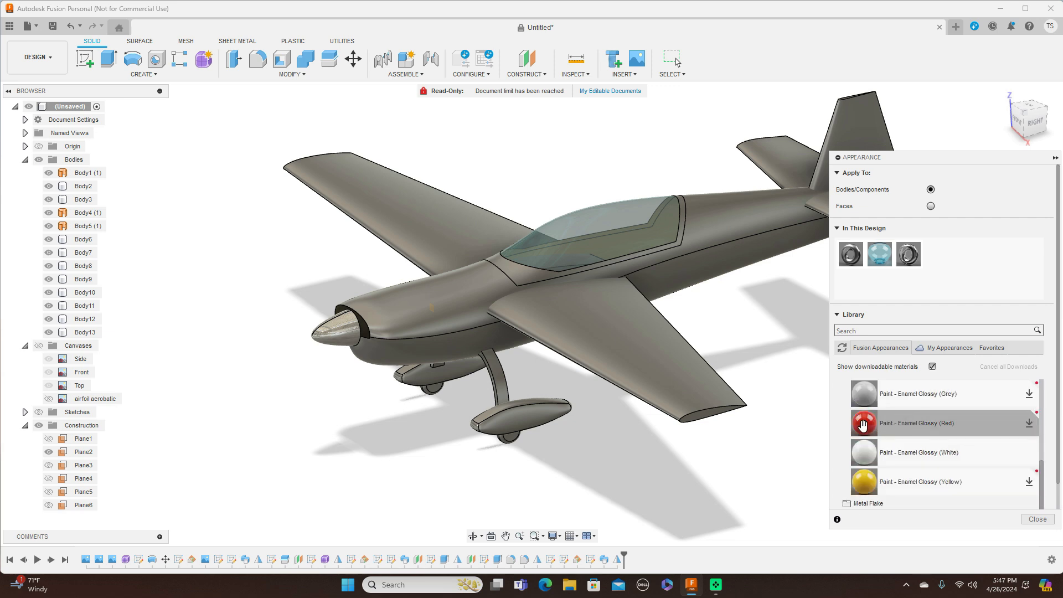
pyautogui.moveTo(863, 424); pyautogui.dragTo(711, 287)
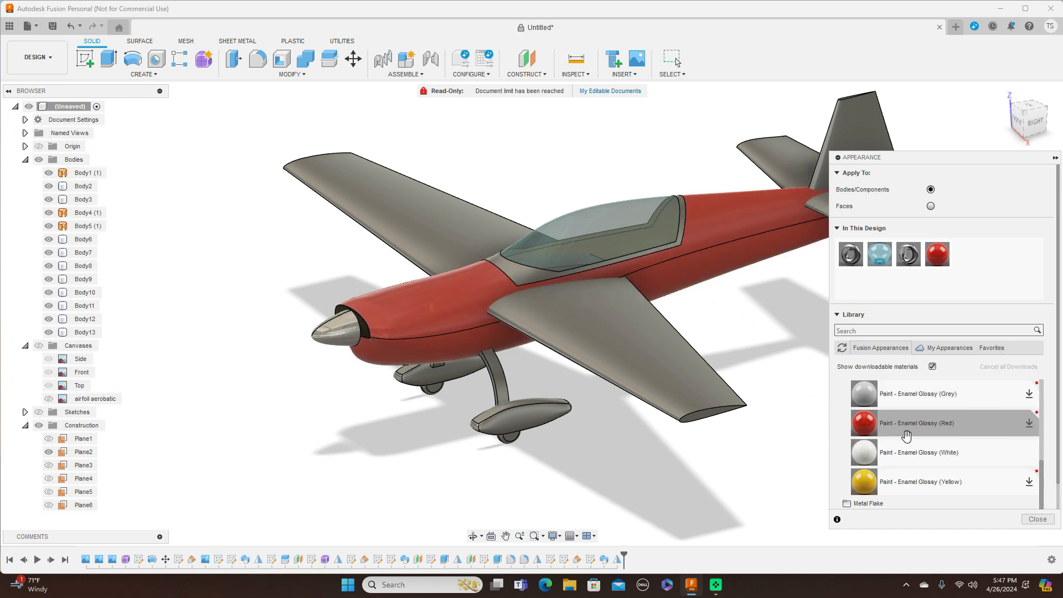
pyautogui.moveTo(867, 428); pyautogui.dragTo(553, 416)
pyautogui.moveTo(866, 421); pyautogui.dragTo(684, 358)
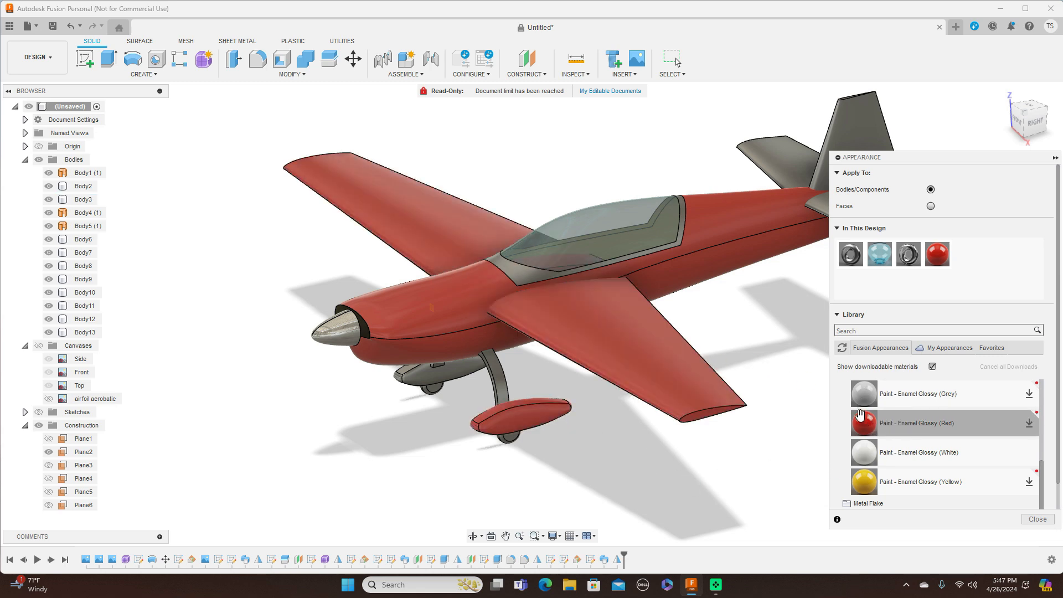
pyautogui.moveTo(863, 422); pyautogui.dragTo(443, 205)
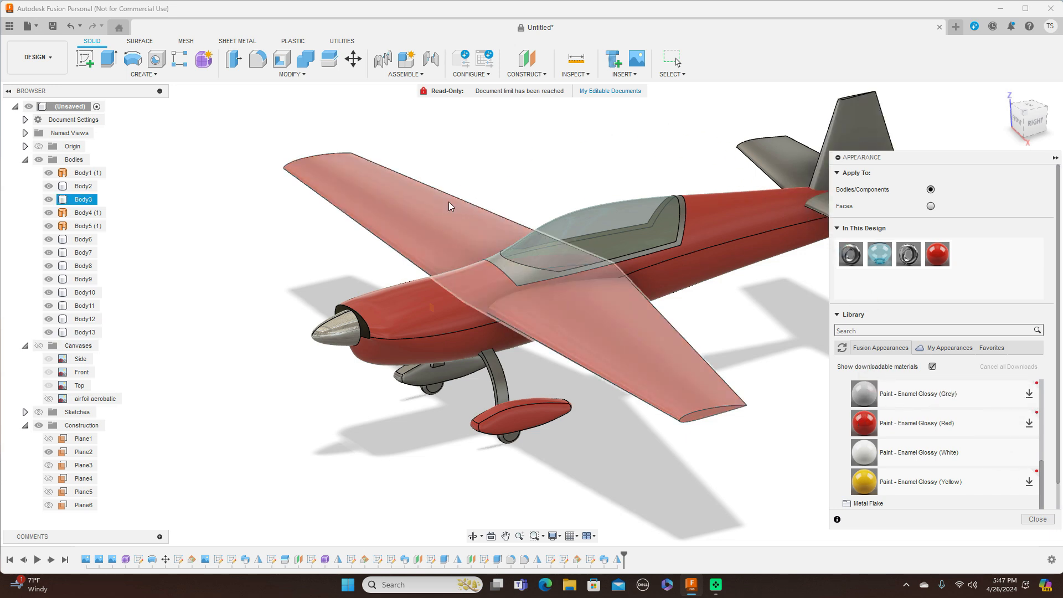
# Step: Paint the horizontal tail, vertical fin and remaining fuselage red, then apply white glossy enamel
pyautogui.moveTo(785, 355); pyautogui.dragTo(653, 340, button='middle')
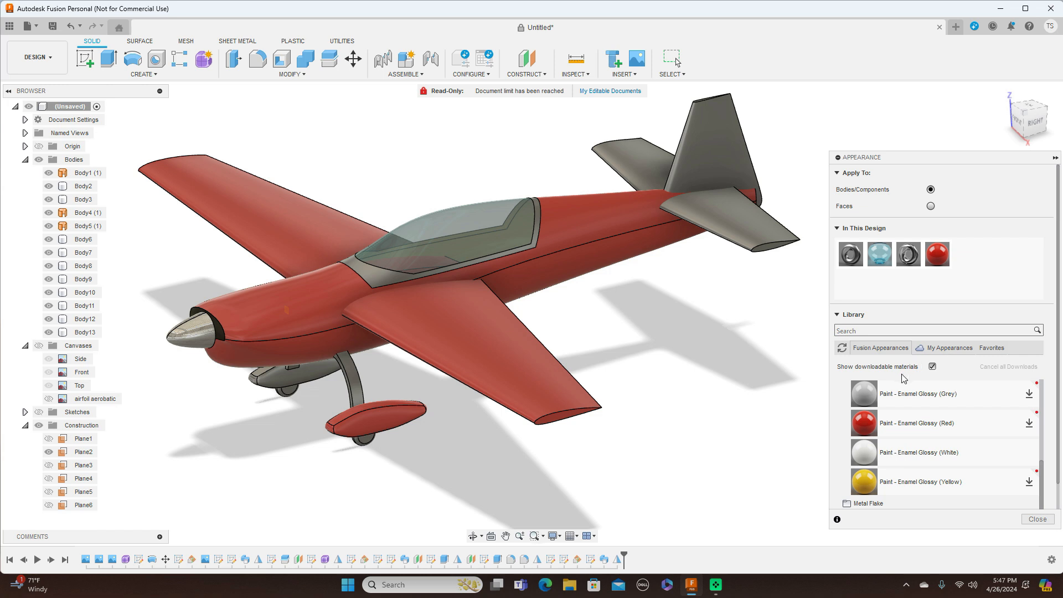
pyautogui.moveTo(938, 256); pyautogui.dragTo(769, 244)
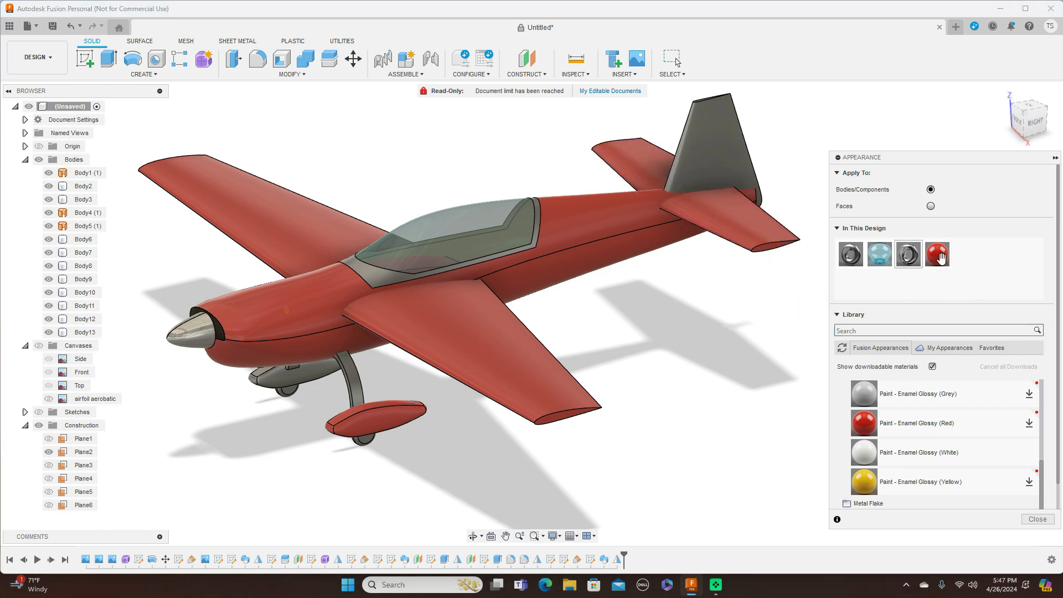
pyautogui.moveTo(937, 260); pyautogui.dragTo(713, 138)
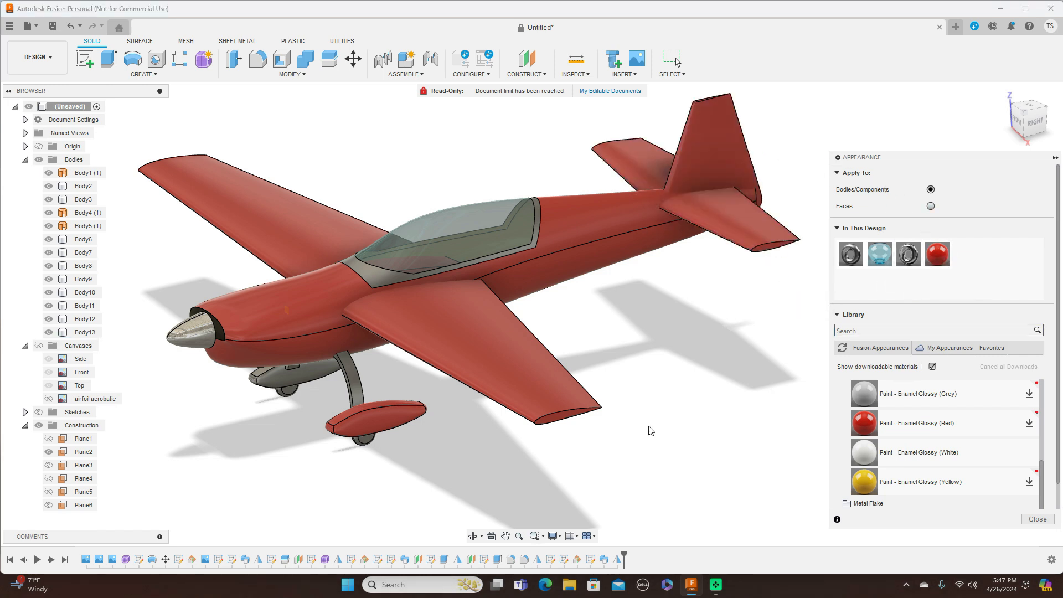
pyautogui.scroll(-2, 660, 433)
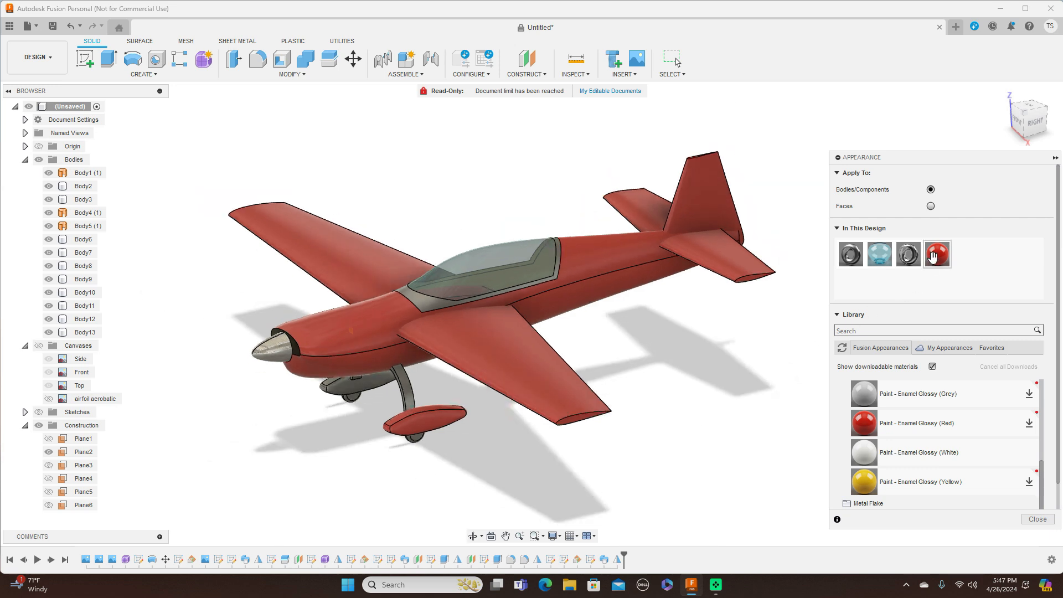
pyautogui.moveTo(937, 254); pyautogui.dragTo(556, 277)
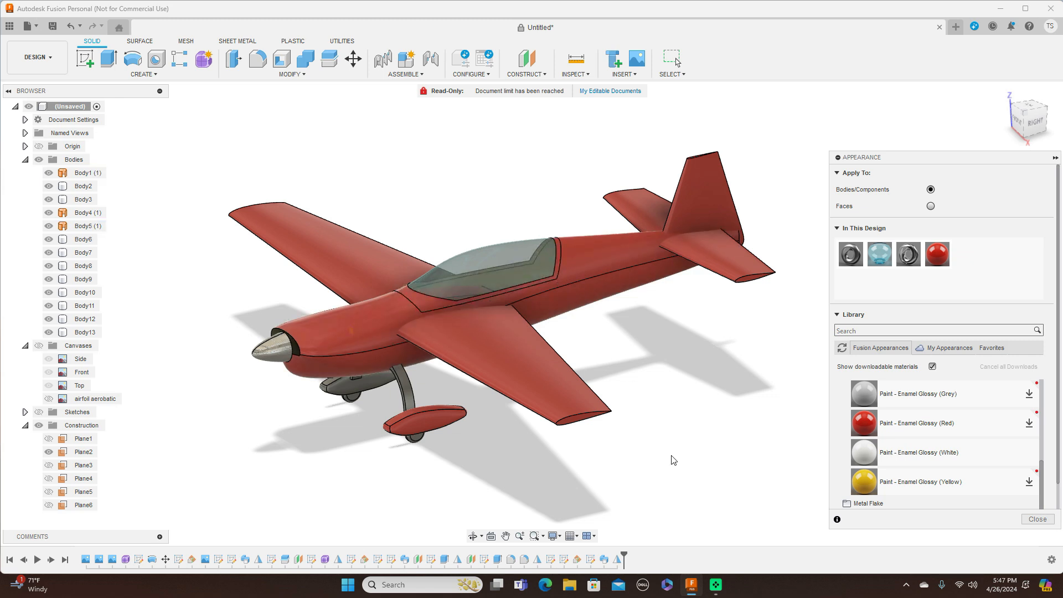
pyautogui.moveTo(937, 253); pyautogui.dragTo(346, 385)
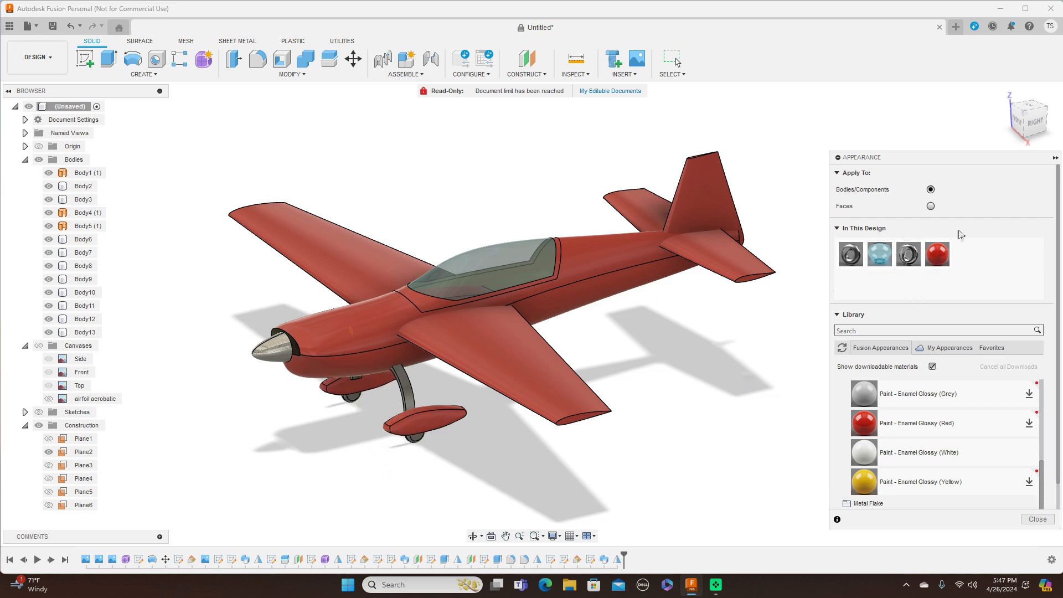
pyautogui.moveTo(1030, 117); pyautogui.dragTo(1059, 98)
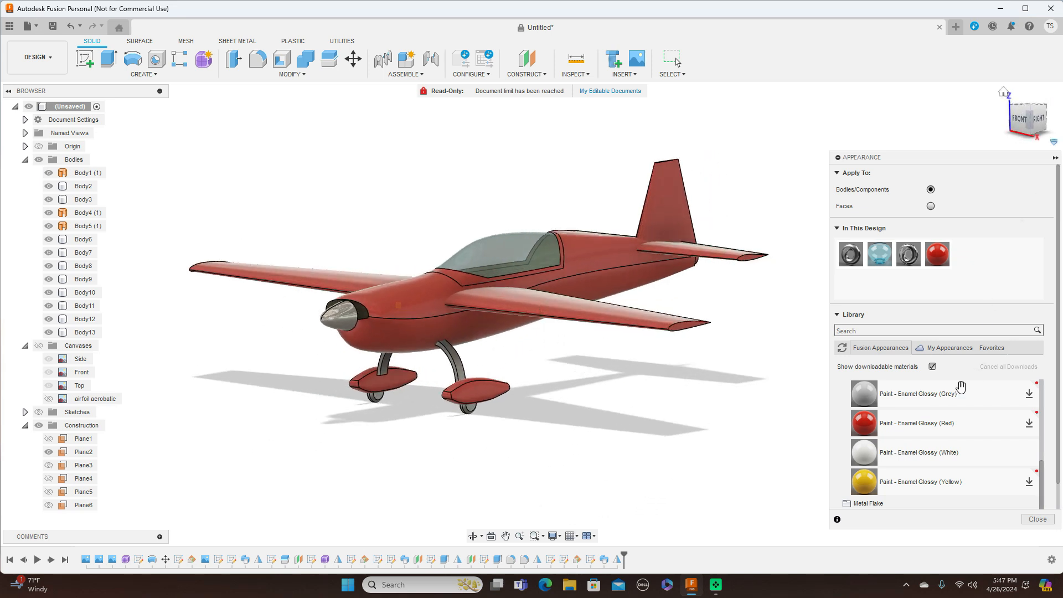
pyautogui.moveTo(864, 452)
pyautogui.mouseDown()
pyautogui.moveTo(612, 361)
pyautogui.moveTo(453, 361)
pyautogui.mouseUp()
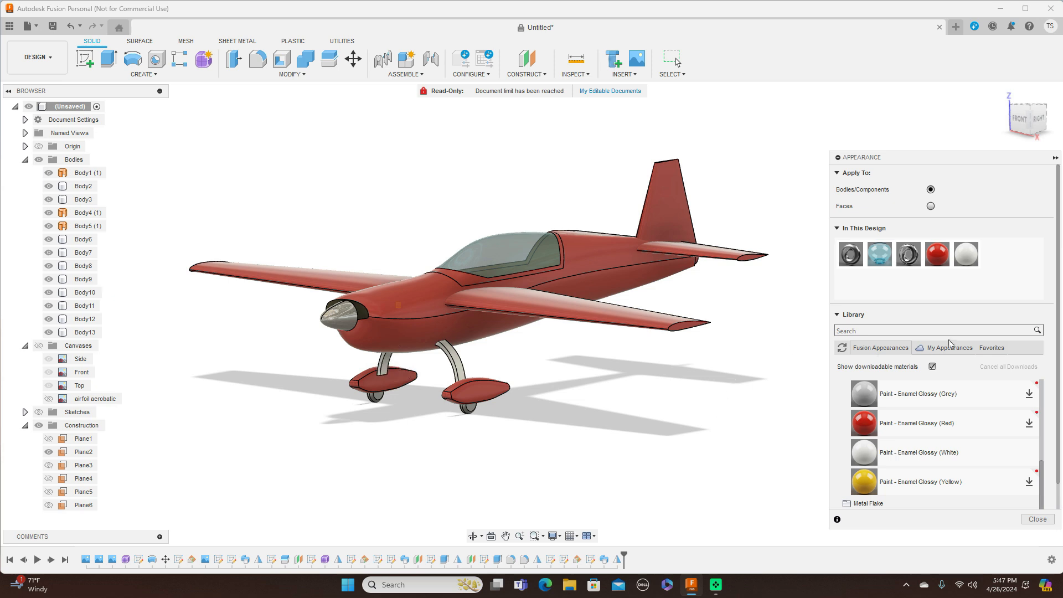
# Step: Orbit and pan the view for a close look at the landing-gear wheels
pyautogui.moveTo(1034, 123)
pyautogui.mouseDown()
pyautogui.moveTo(1057, 120)
pyautogui.moveTo(1028, 114)
pyautogui.moveTo(1023, 123)
pyautogui.mouseUp()
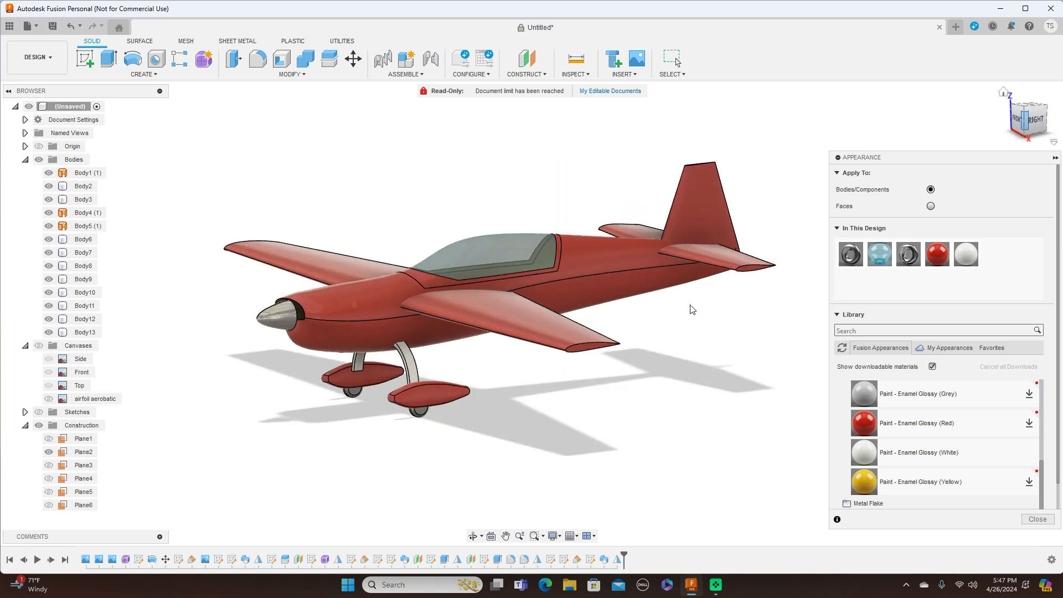
pyautogui.scroll(5, 642, 354)
pyautogui.moveTo(649, 397); pyautogui.dragTo(687, 342, button='middle')
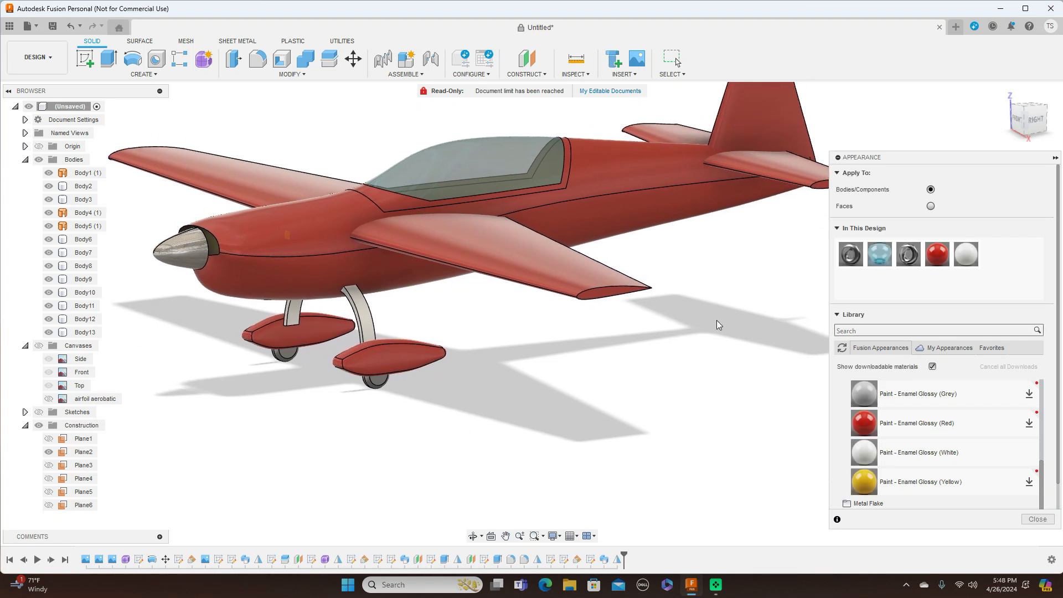
pyautogui.scroll(-3, 893, 428)
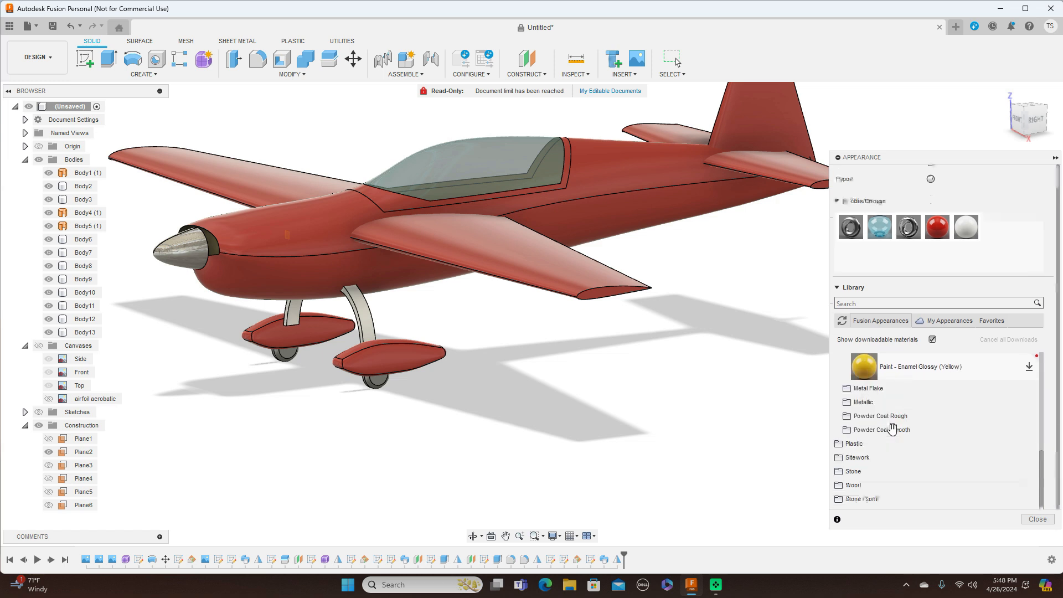
pyautogui.scroll(5, 892, 424)
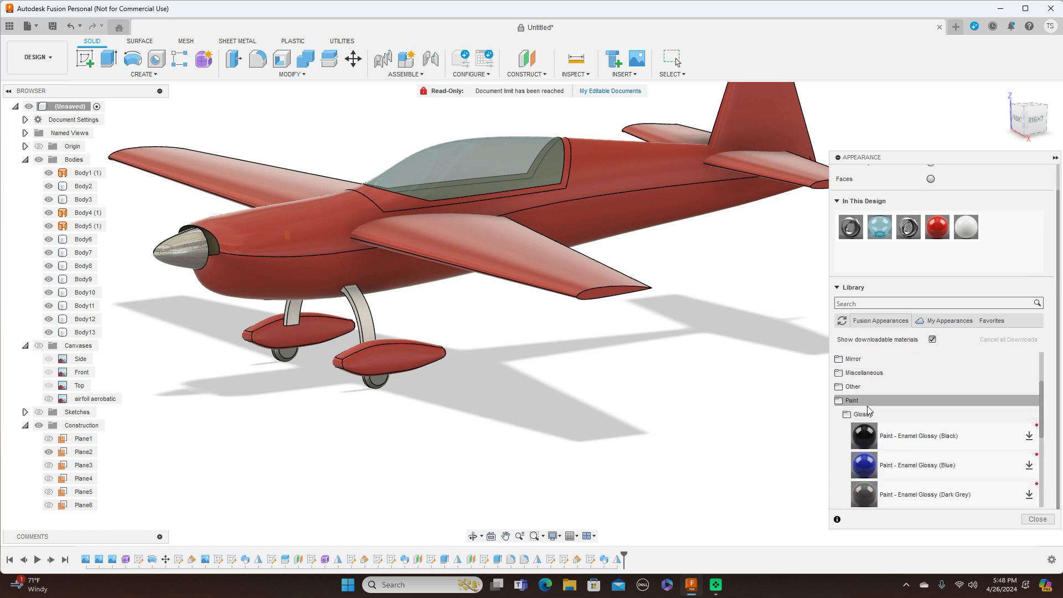
# Step: Locate Rubber - Soft in the library's Miscellaneous > Rubber folder
pyautogui.click(855, 400)
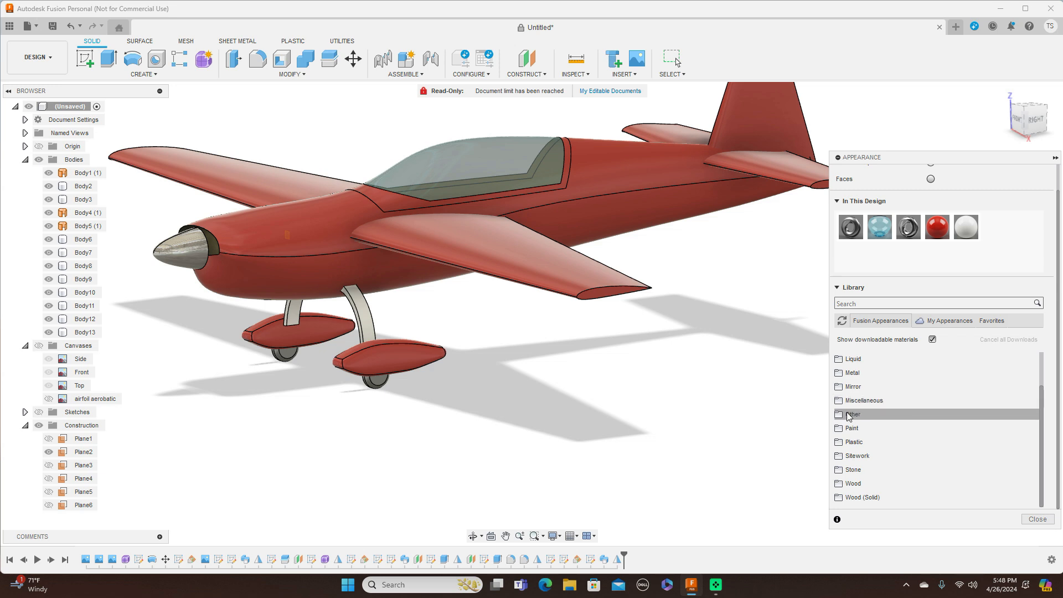
pyautogui.click(852, 429)
pyautogui.scroll(-3, 886, 430)
pyautogui.scroll(-2, 893, 432)
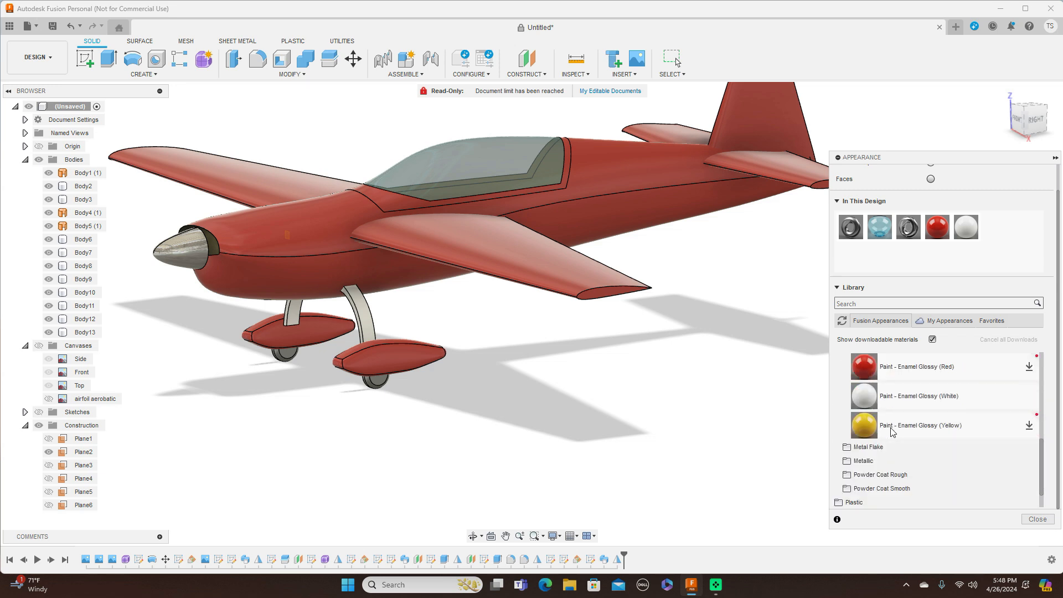
pyautogui.scroll(-2, 893, 432)
pyautogui.scroll(8, 892, 432)
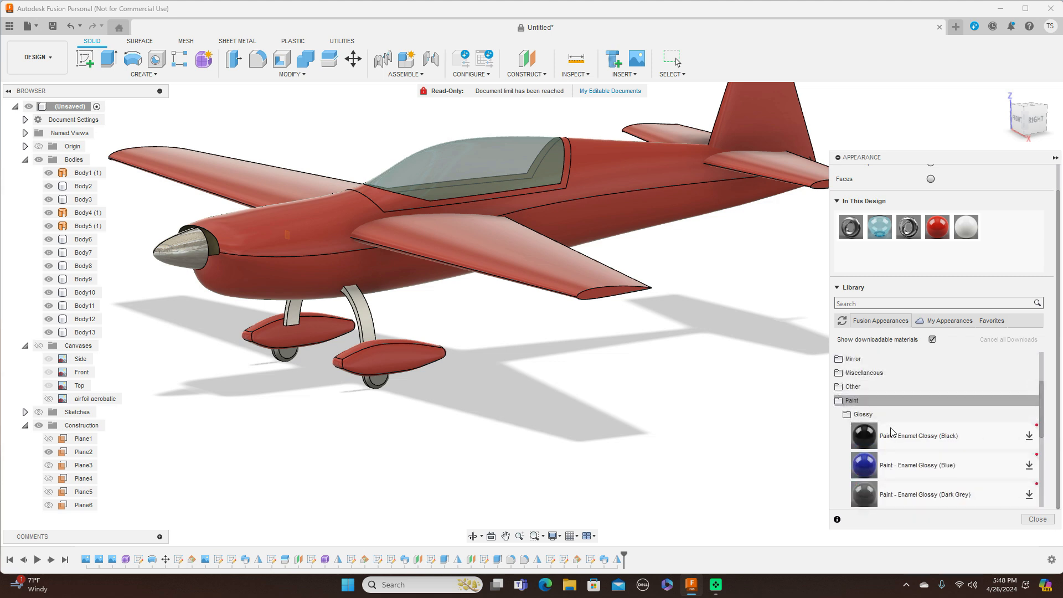
pyautogui.scroll(-8, 891, 431)
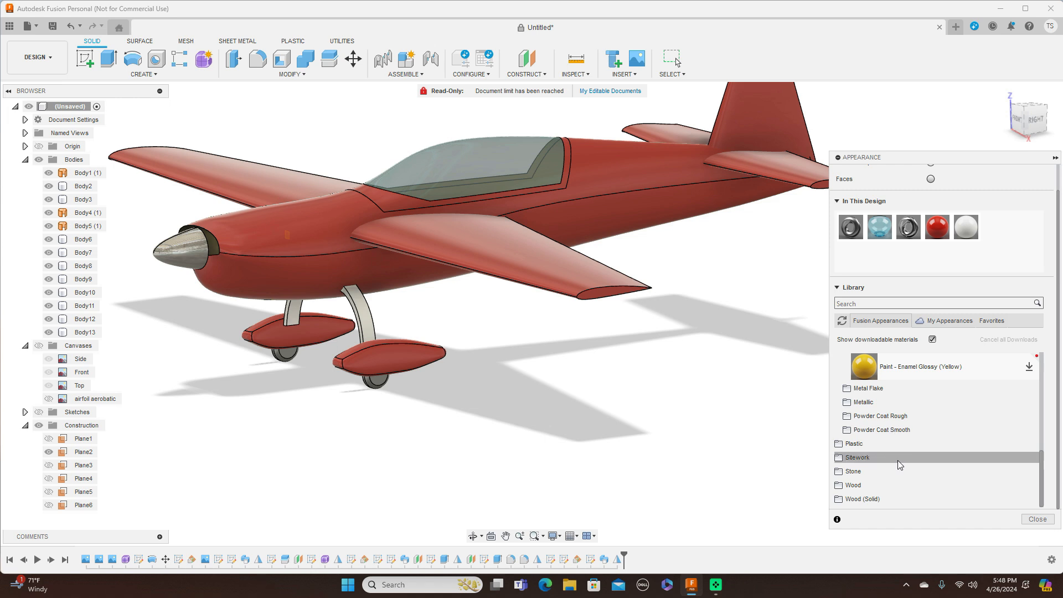
pyautogui.scroll(6, 899, 460)
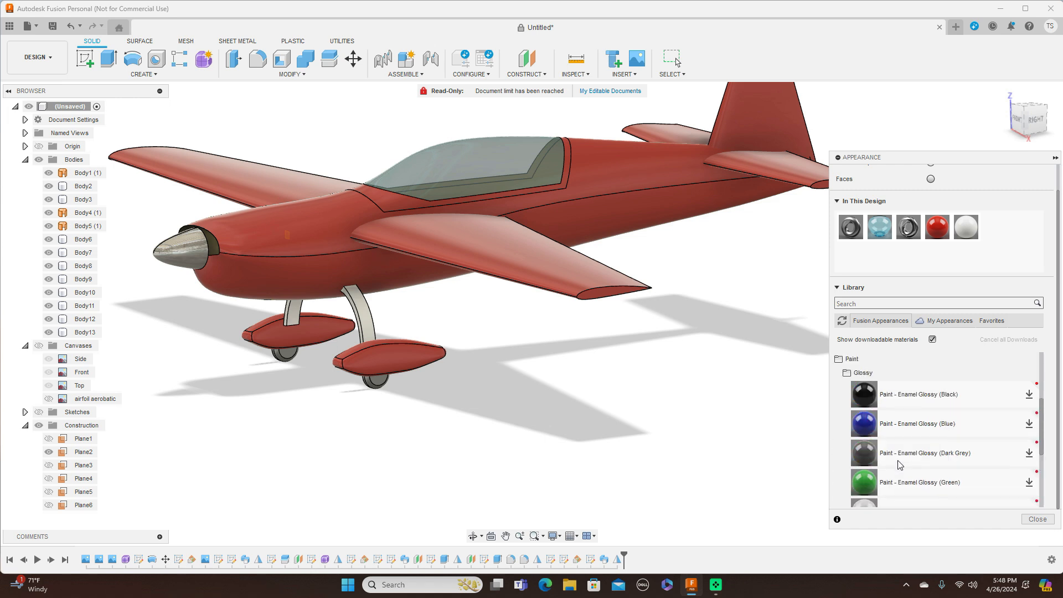
pyautogui.scroll(1, 898, 464)
pyautogui.click(872, 374)
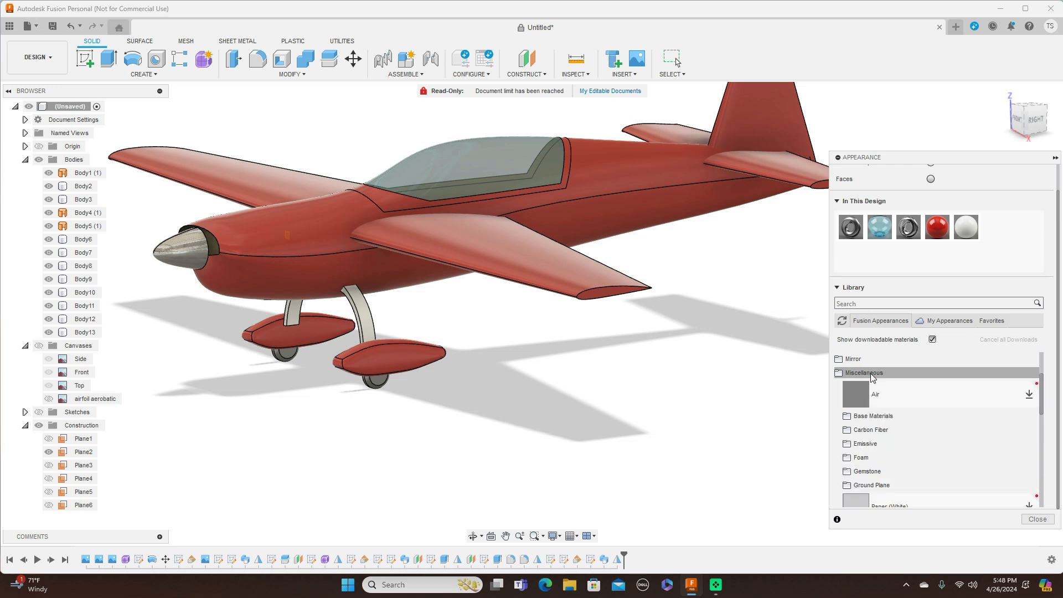
pyautogui.scroll(-2, 885, 446)
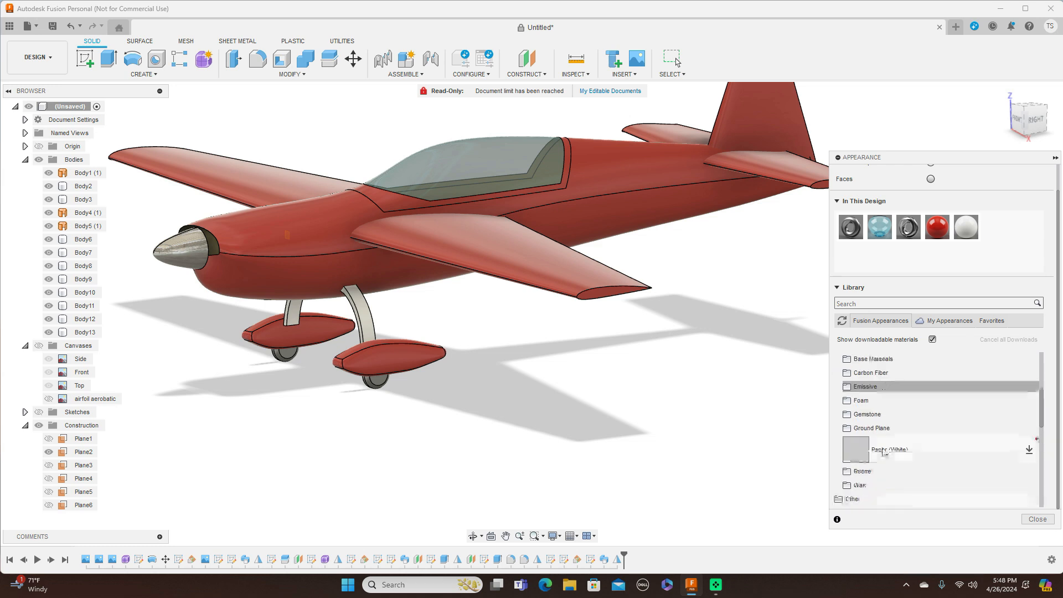
pyautogui.click(873, 470)
pyautogui.scroll(-3, 873, 471)
# Step: Apply Rubber - Soft to the near and far wheels and close the Appearance panel
pyautogui.moveTo(872, 440); pyautogui.dragTo(382, 384)
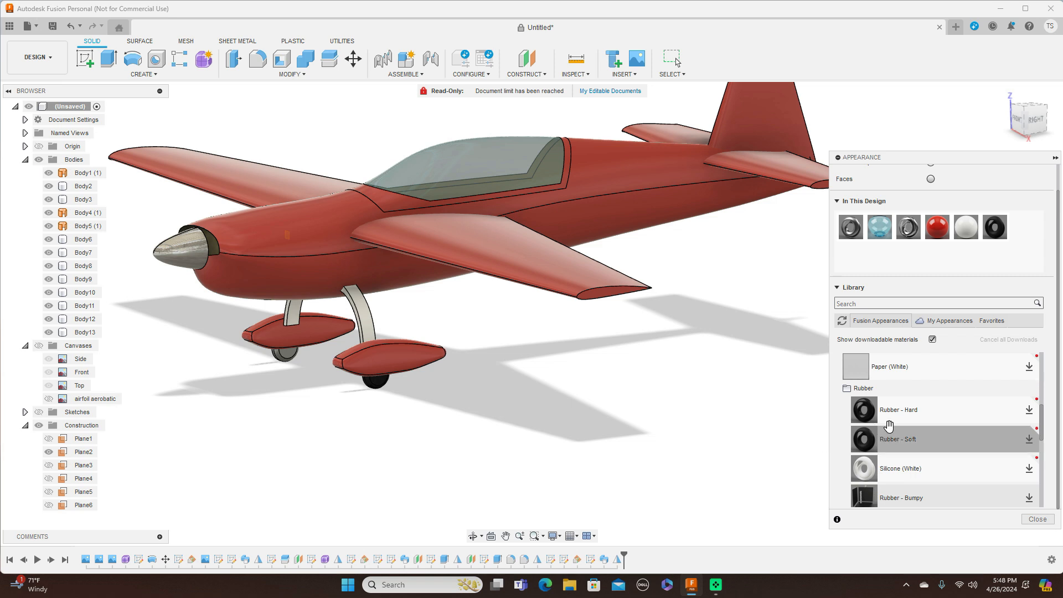
pyautogui.moveTo(865, 446); pyautogui.dragTo(292, 363)
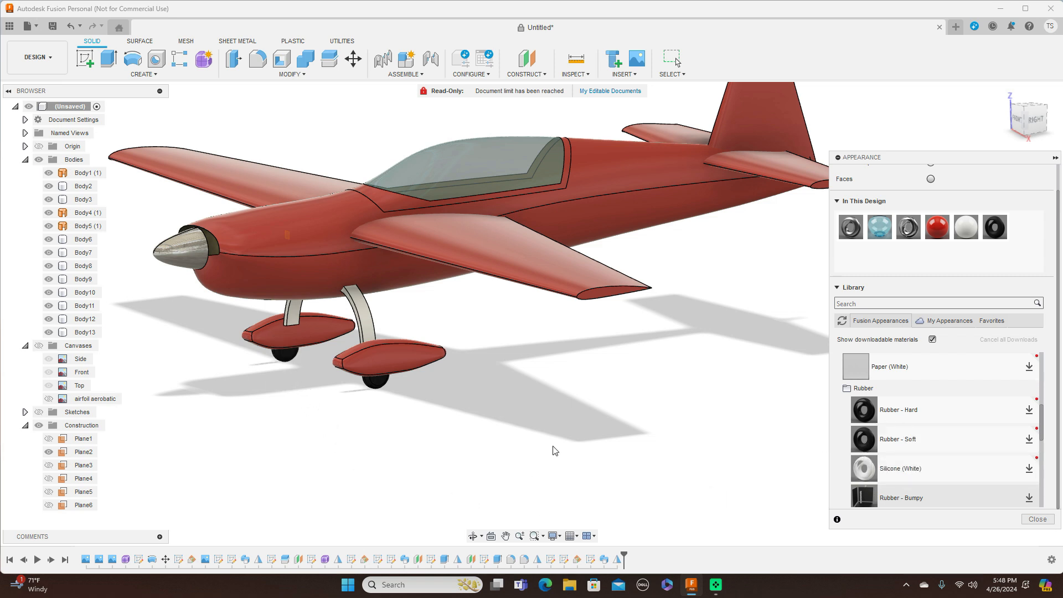
pyautogui.scroll(-1, 599, 445)
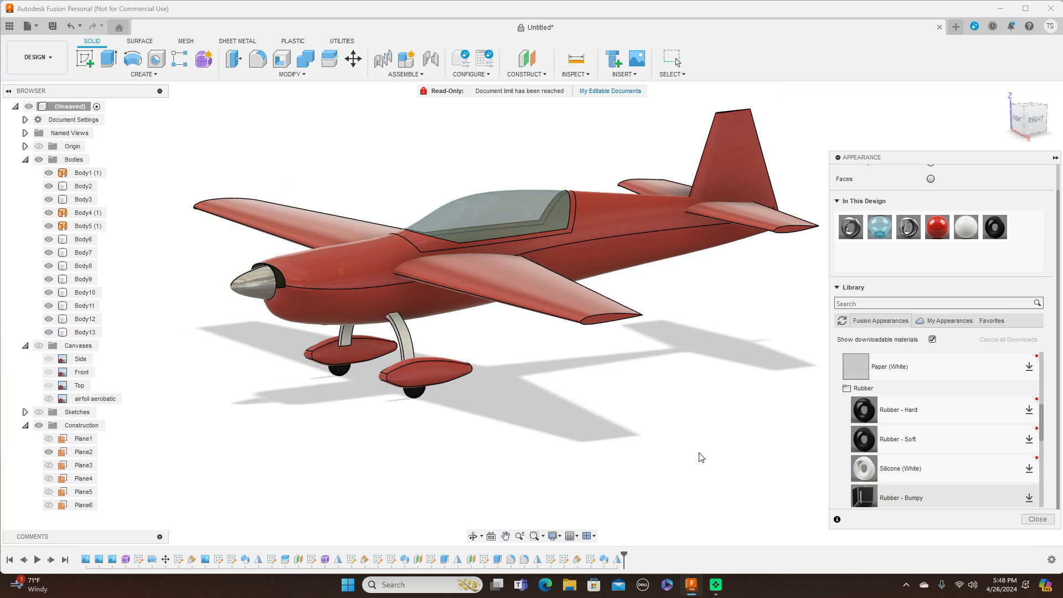
pyautogui.click(1038, 519)
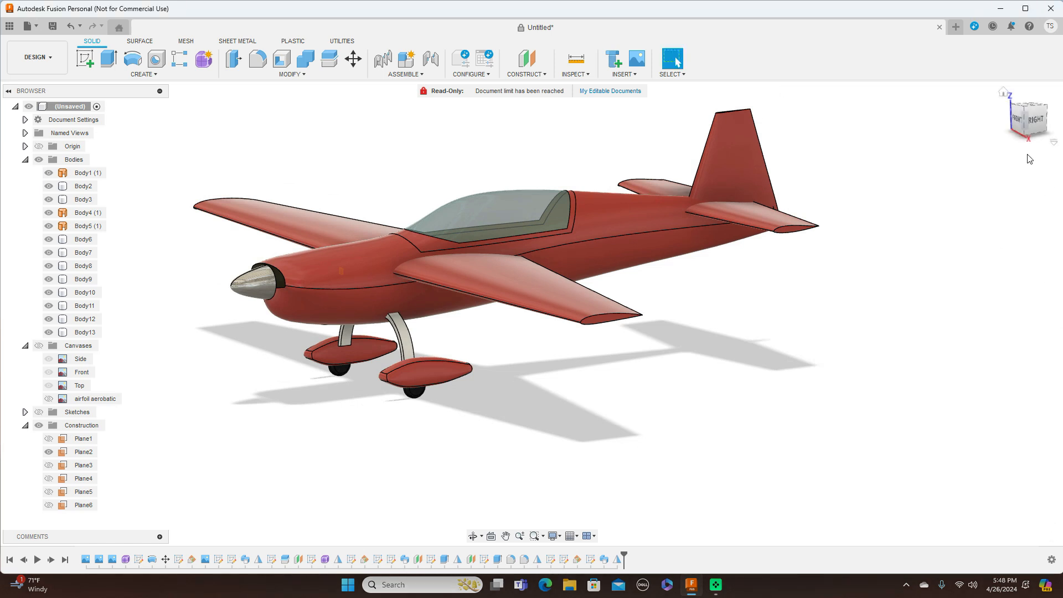
# Step: Orbit with the ViewCube to a front-side view of the finished red aircraft
pyautogui.moveTo(1026, 120)
pyautogui.mouseDown()
pyautogui.moveTo(1055, 118)
pyautogui.moveTo(1034, 127)
pyautogui.moveTo(1012, 115)
pyautogui.moveTo(1037, 123)
pyautogui.moveTo(1002, 124)
pyautogui.moveTo(1014, 106)
pyautogui.moveTo(1034, 125)
pyautogui.moveTo(1052, 116)
pyautogui.moveTo(1023, 133)
pyautogui.mouseUp()
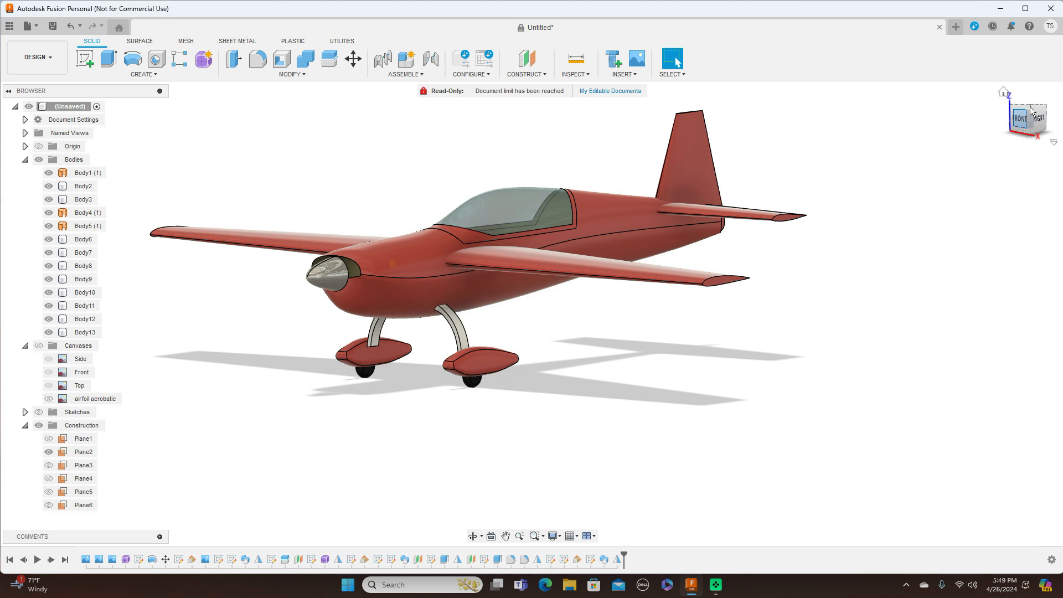
pyautogui.moveTo(1033, 113); pyautogui.dragTo(1044, 104)
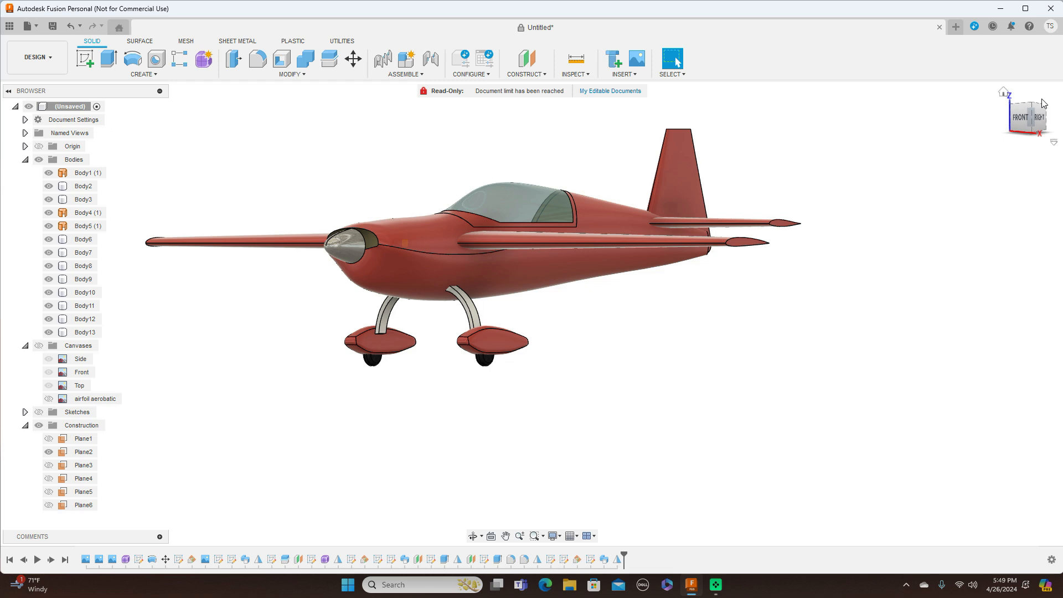